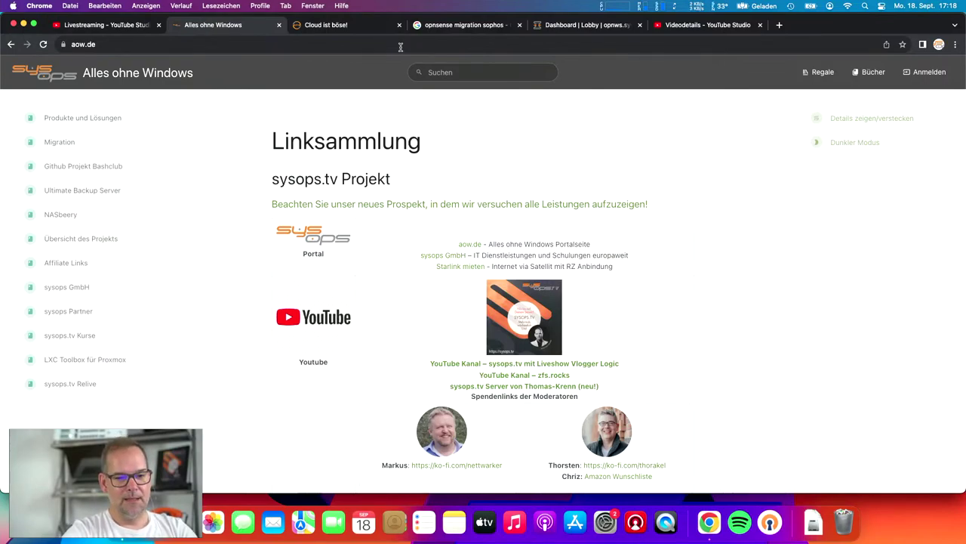
Open the aow.de Linksammlung page from the sysops.t address suggestion
left_click(403, 44)
type("sysops.t")
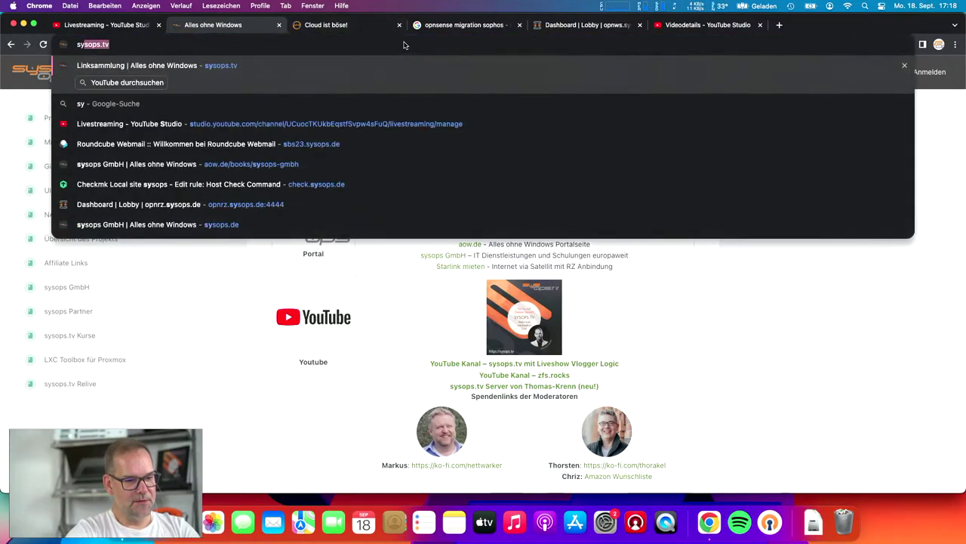
key("Return")
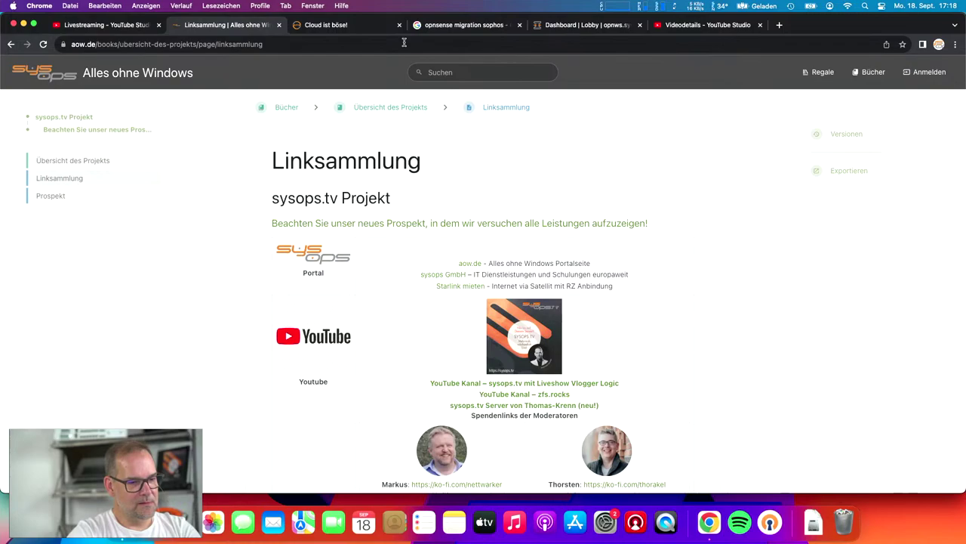
Go to sysops.de instead of the suggested sysops.tv completion
left_click(302, 47)
type("sysops.tv")
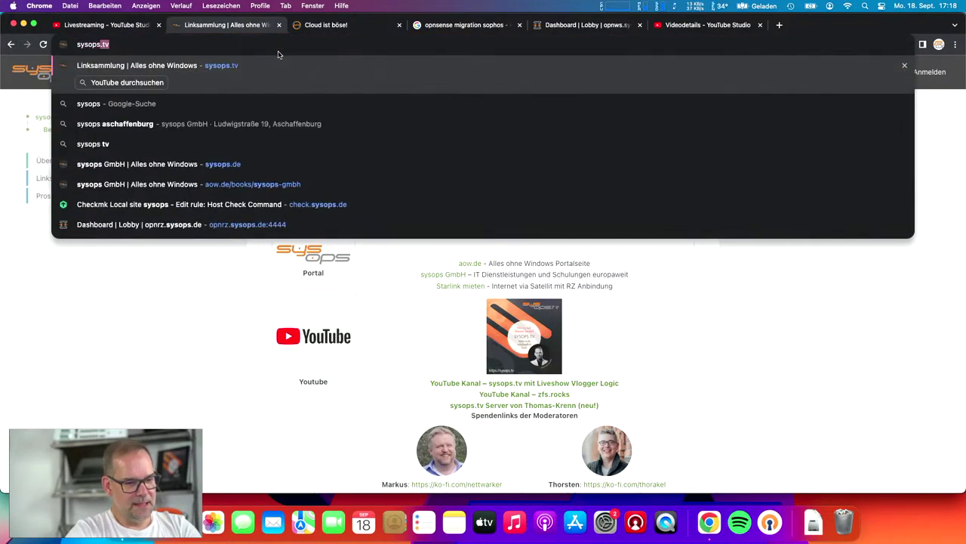
key("BackSpace")
type("de")
key("Return")
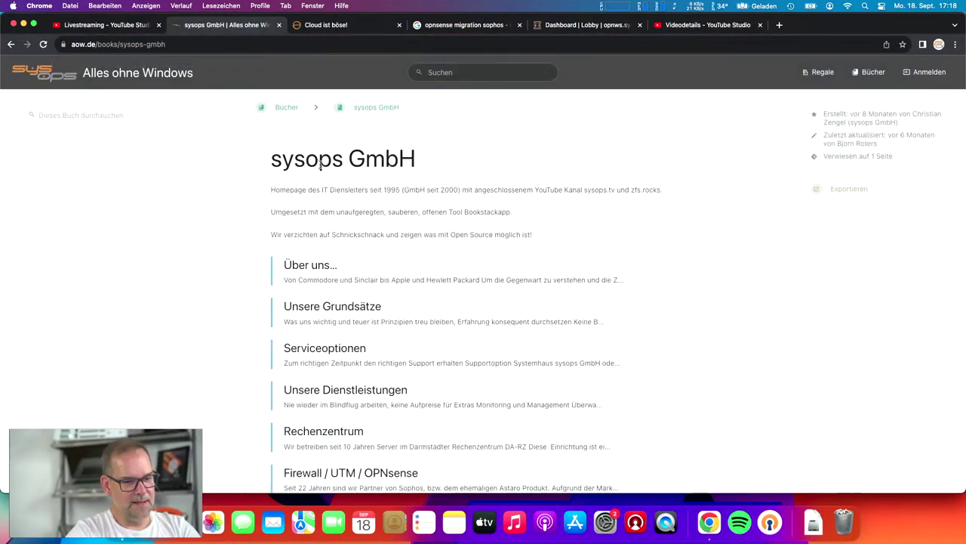
Browse the Über uns, Unsere Grundsätze, Serviceoptionen and Unsere Dienstleistungen pages of sysops GmbH
left_click(355, 273)
scroll(354, 279, "down", 5)
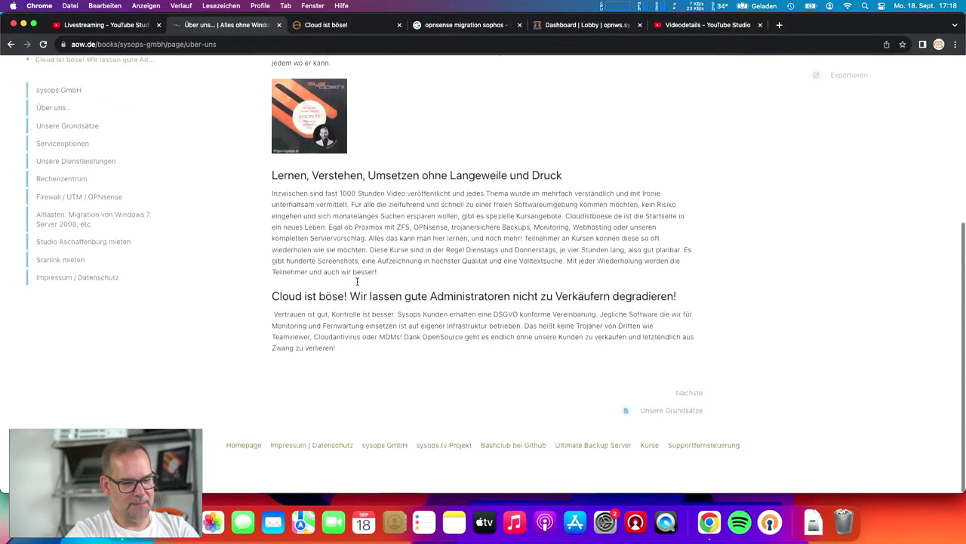
scroll(355, 280, "up", 1)
key("super+Left")
left_click(361, 332)
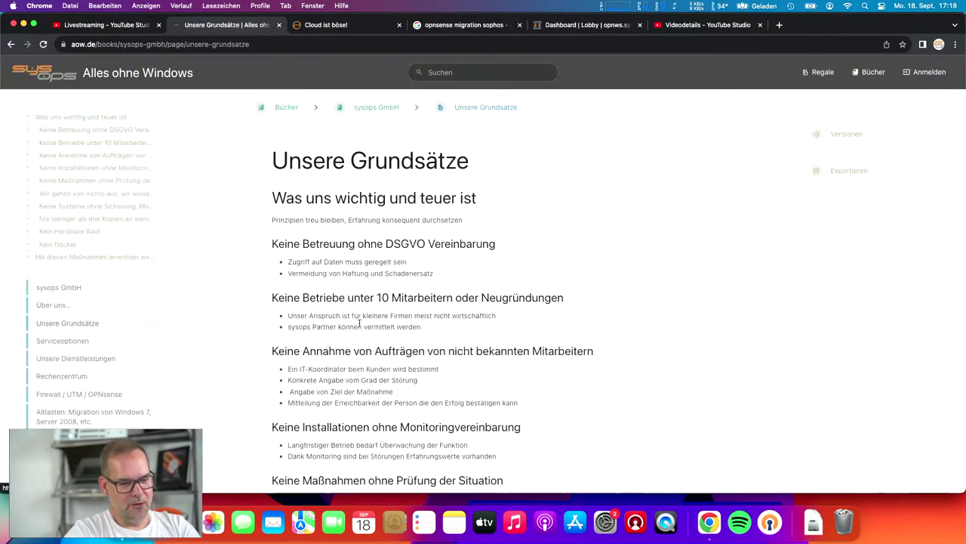
key("super+Left")
left_click(355, 365)
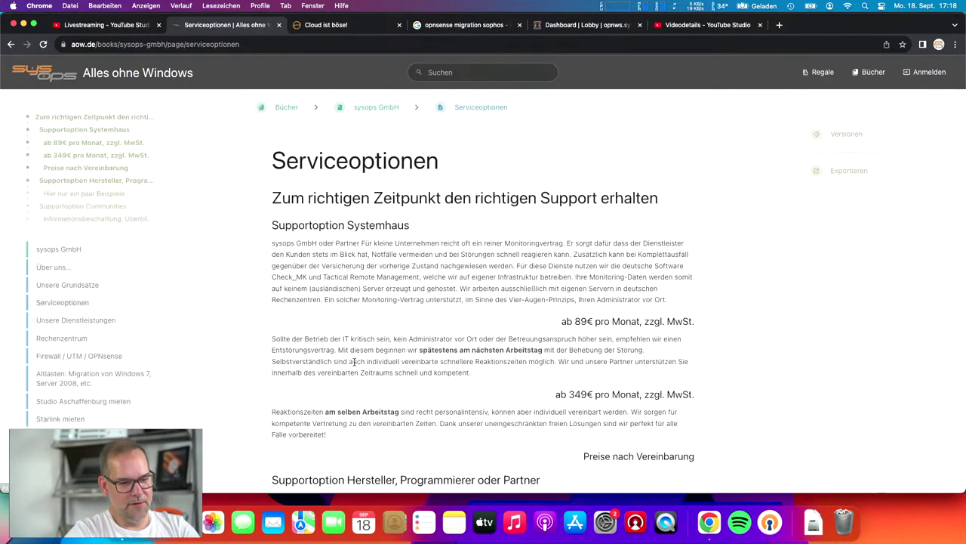
key("super+Left")
left_click(355, 389)
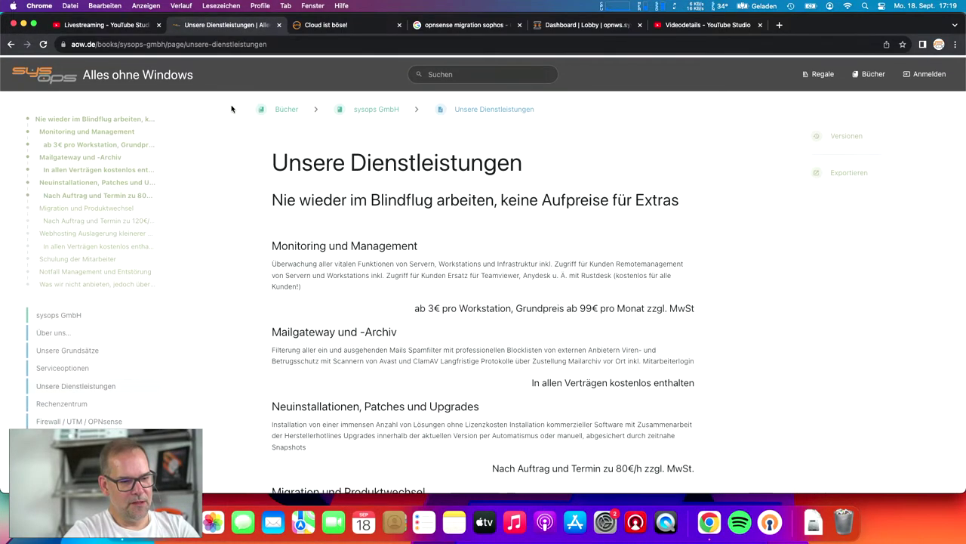
Return to the aow.de home page and scroll through it
left_click(118, 76)
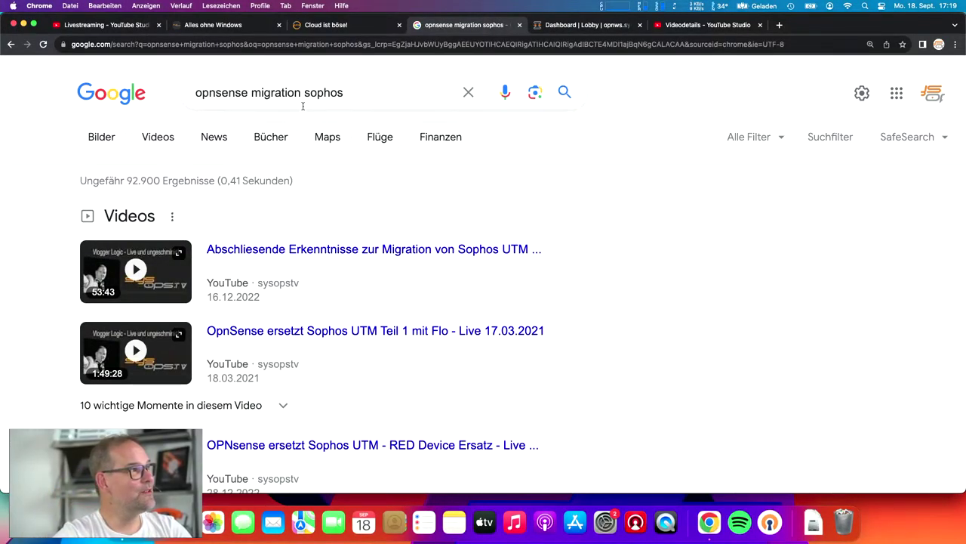
scroll(276, 286, "down", 5)
scroll(276, 287, "down", 2)
scroll(276, 290, "down", 5)
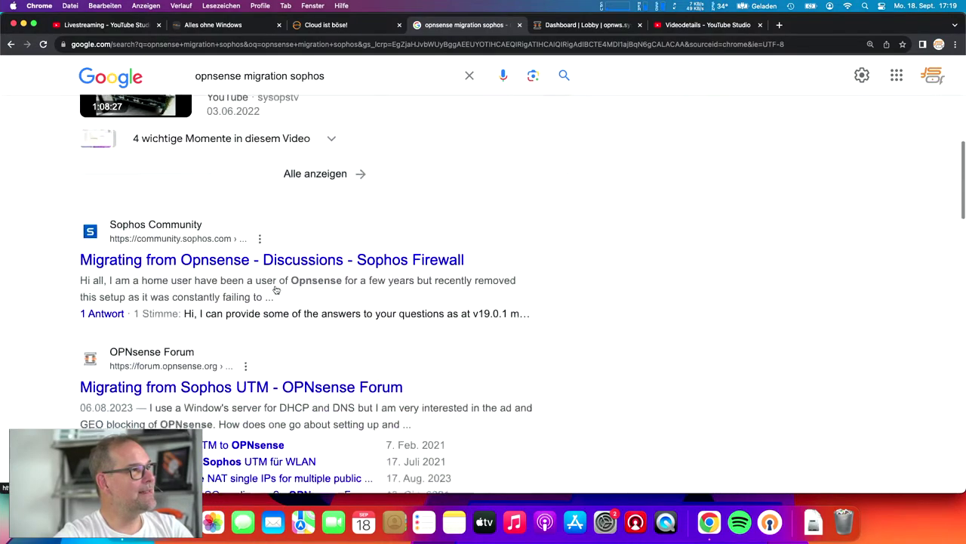
scroll(277, 290, "up", 10)
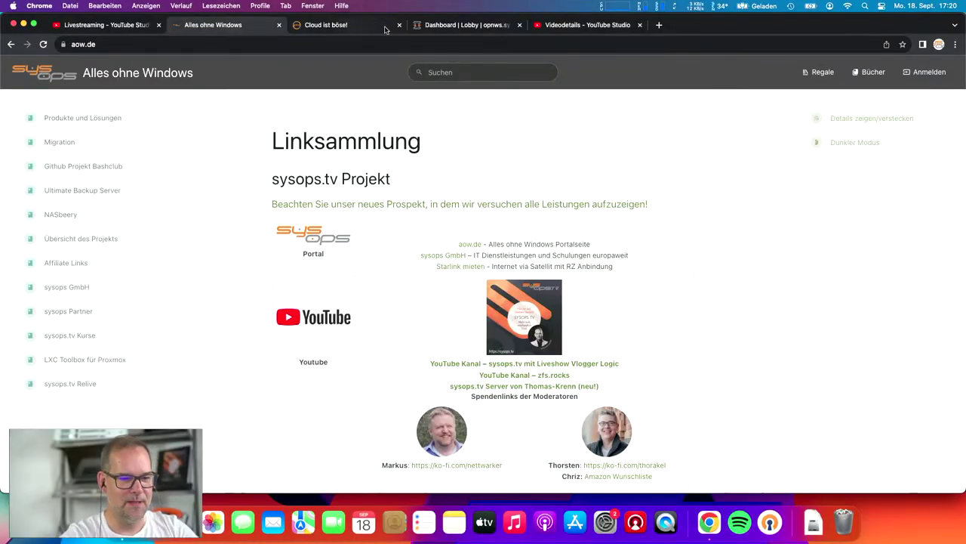
Switch to the YouTube Studio video details and select the date in the video title
left_click(581, 25)
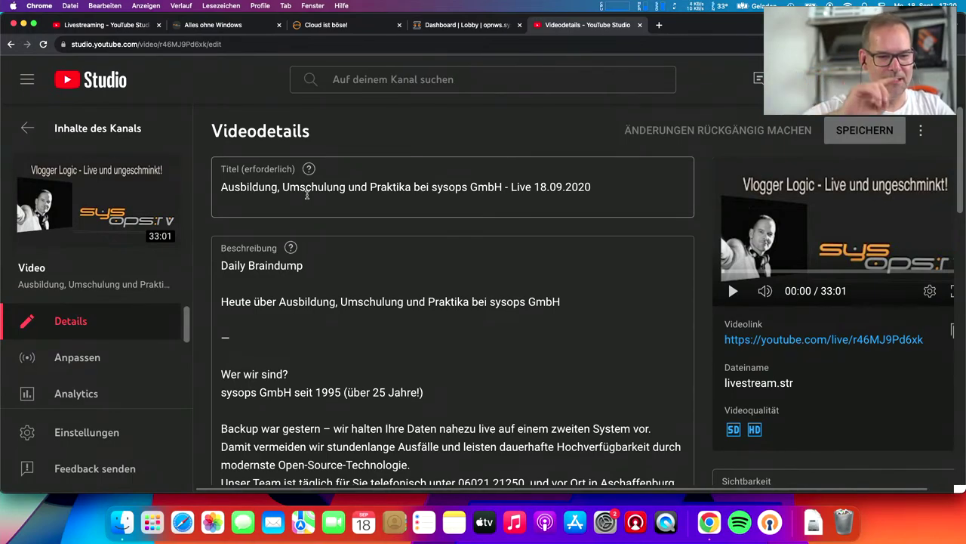
double_click(541, 187)
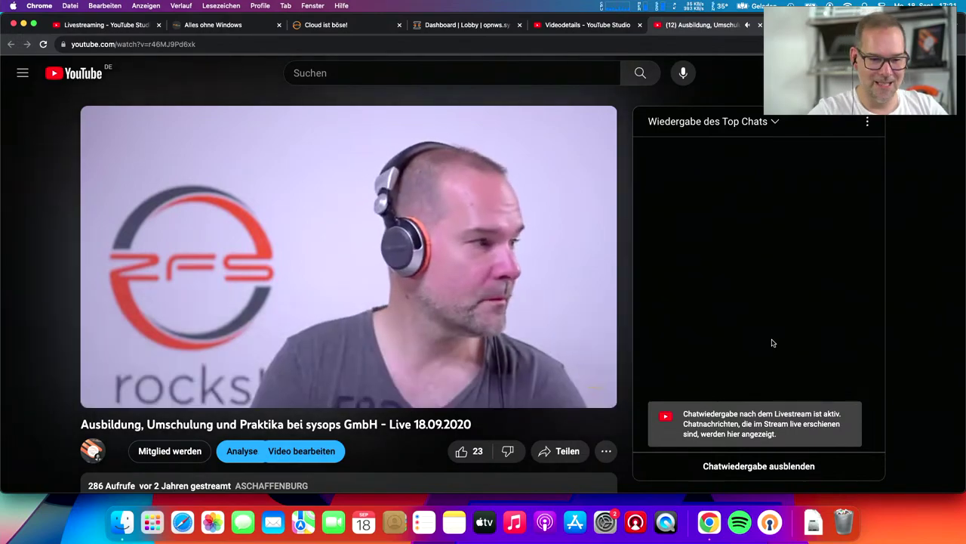
Skim the video from 2:34 to 13:00, highlight the 'Ist zu sehen' chat message, then close it
key("XF86AudioRaiseVolume")
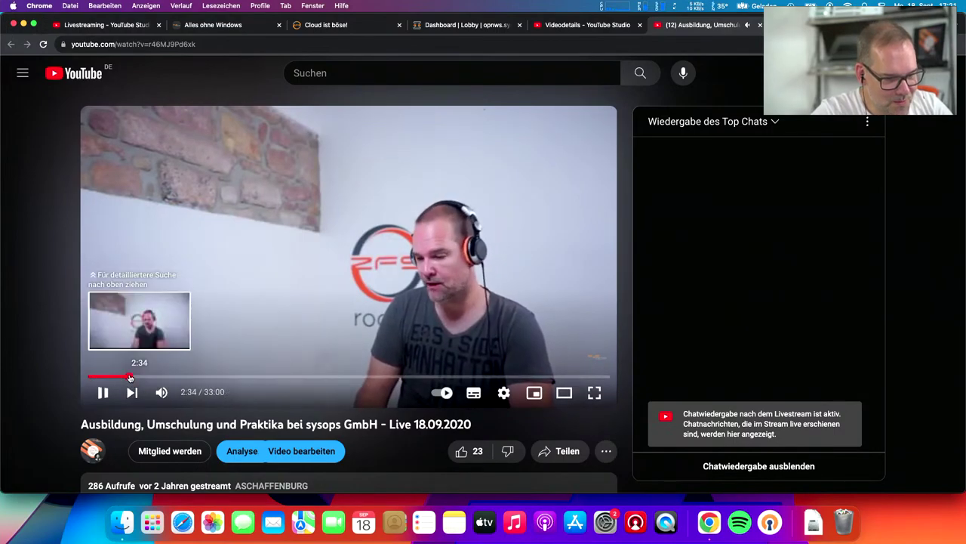
left_click(130, 377)
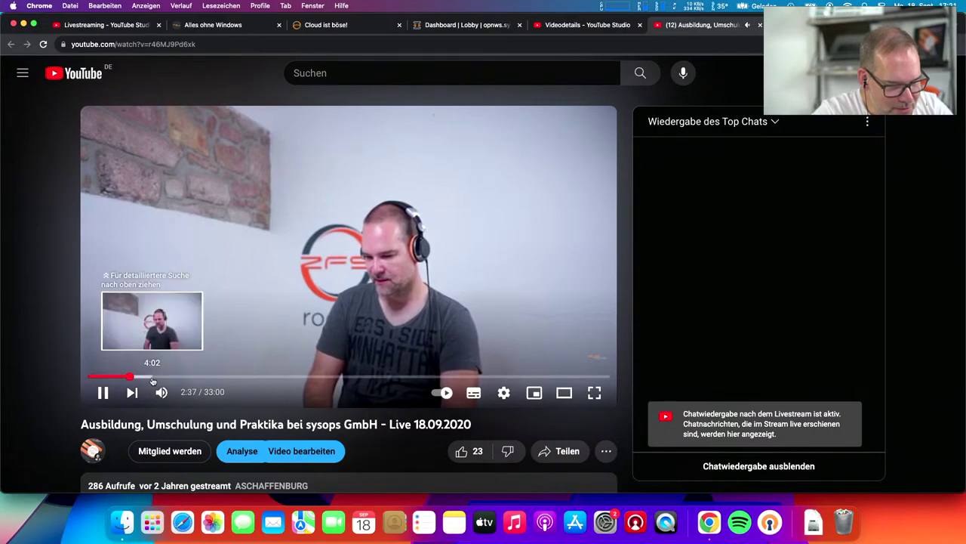
left_click(174, 376)
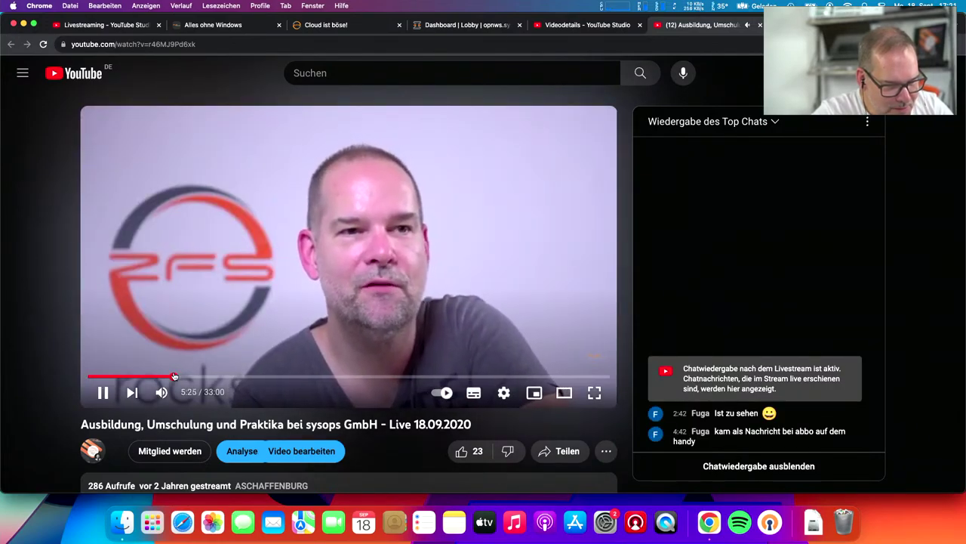
left_click(152, 376)
left_click_drag(152, 377, 295, 379)
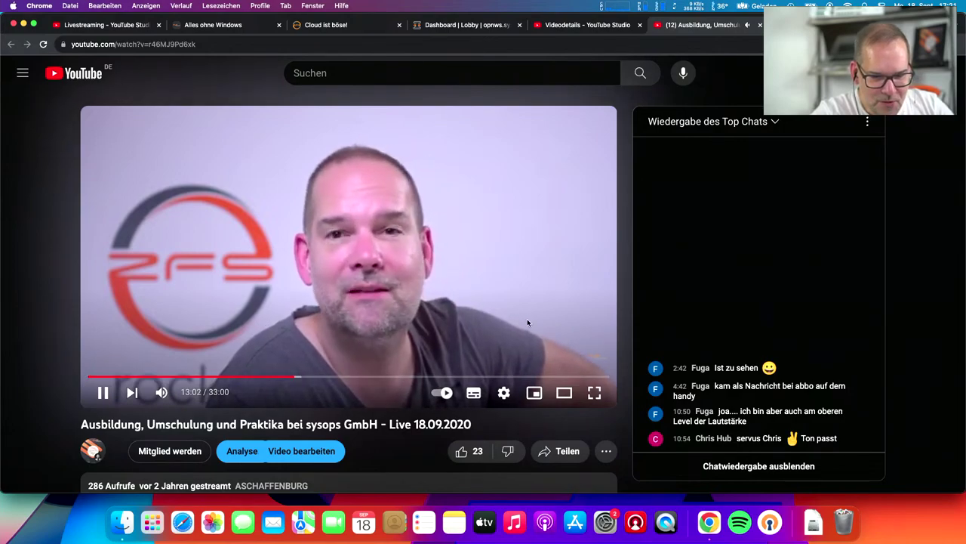
triple_click(728, 368)
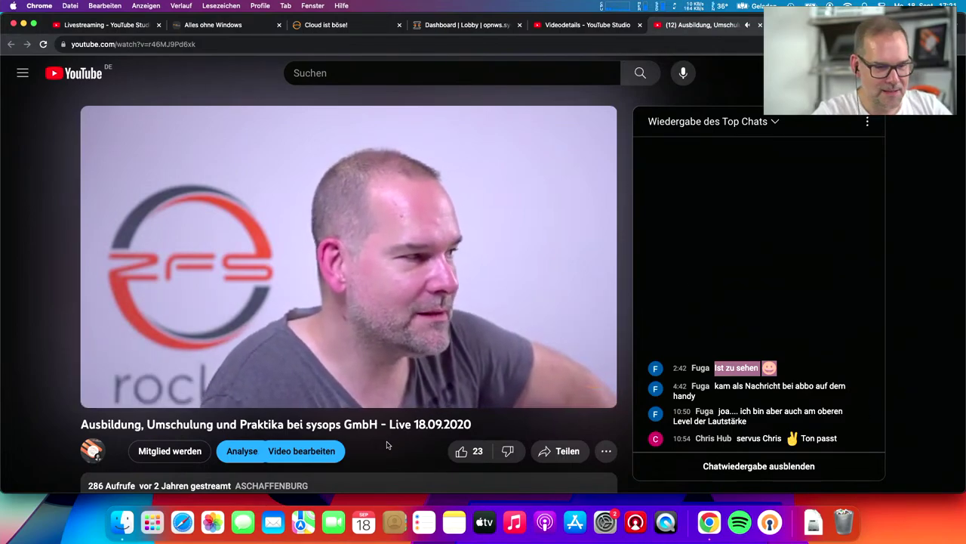
key("super+w")
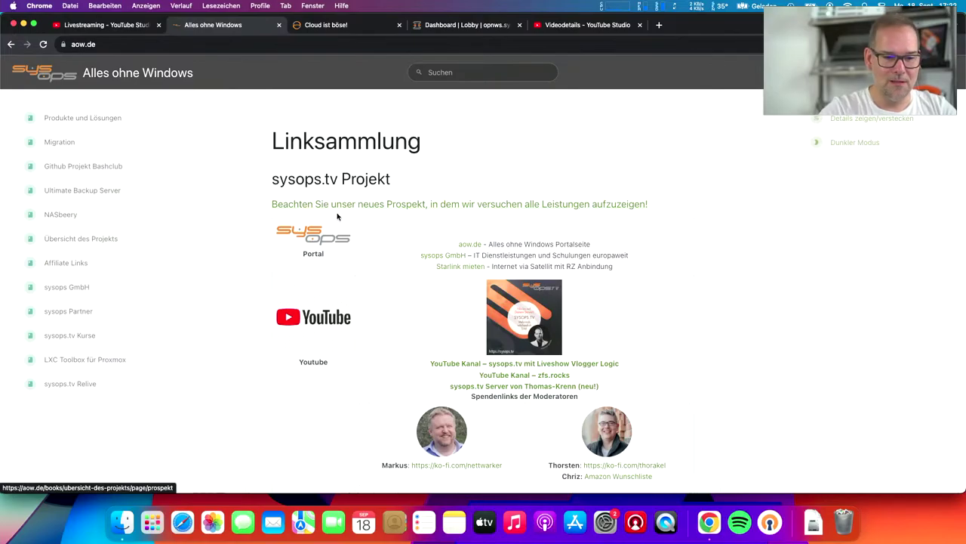
Open the Prospekt brochure page and scroll through it and partway back up
left_click(336, 205)
scroll(382, 210, "down", 2)
scroll(381, 210, "down", 4)
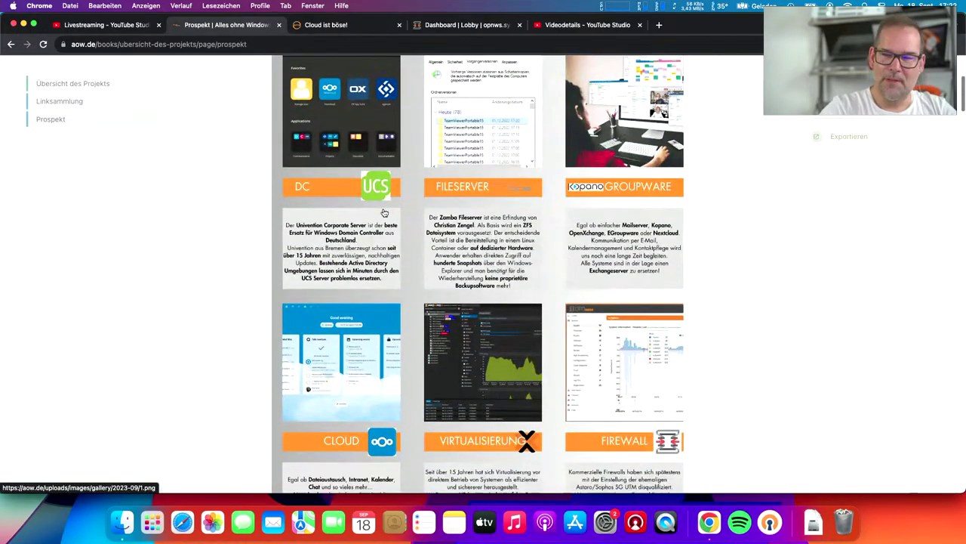
scroll(381, 210, "down", 4)
scroll(382, 211, "down", 4)
scroll(383, 211, "down", 4)
scroll(383, 212, "down", 5)
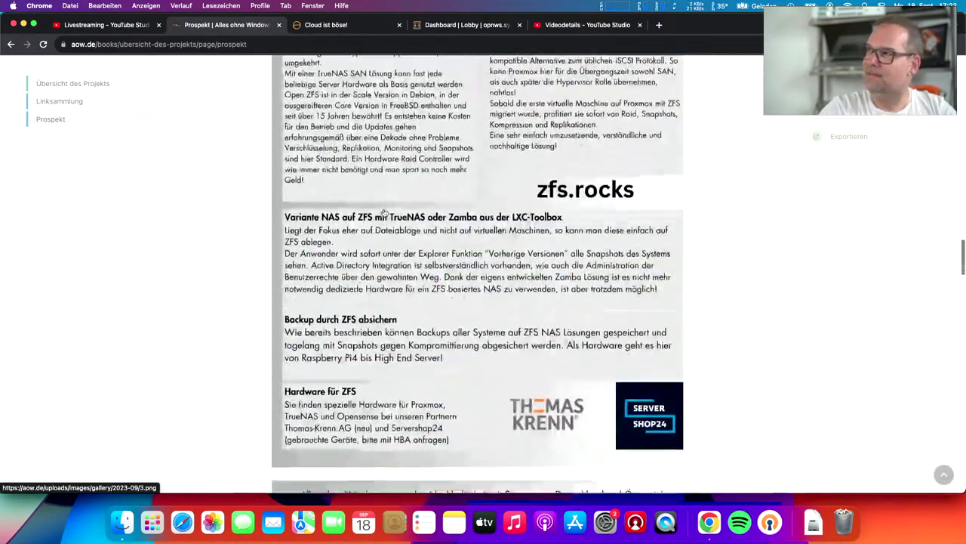
scroll(383, 212, "down", 5)
scroll(384, 213, "down", 4)
scroll(384, 212, "up", 5)
scroll(383, 212, "up", 5)
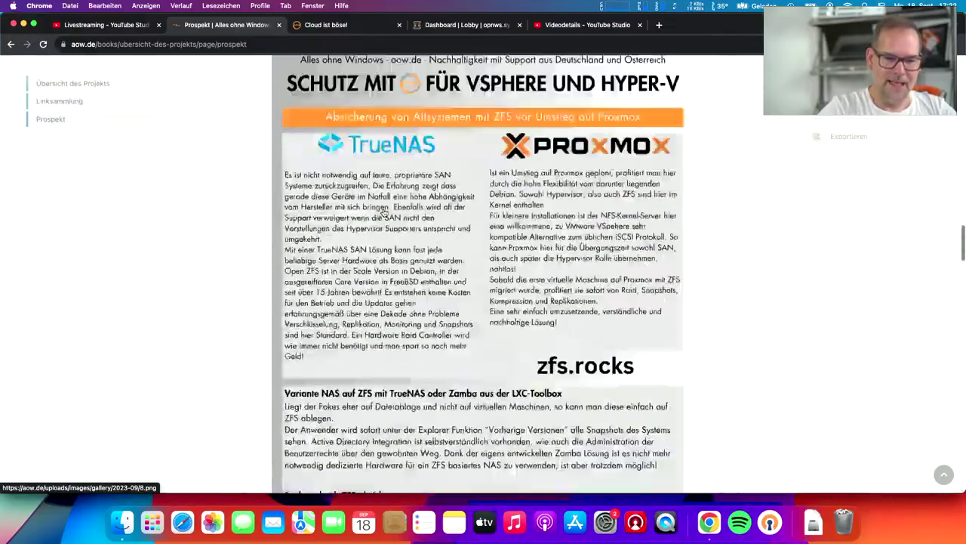
scroll(383, 212, "up", 10)
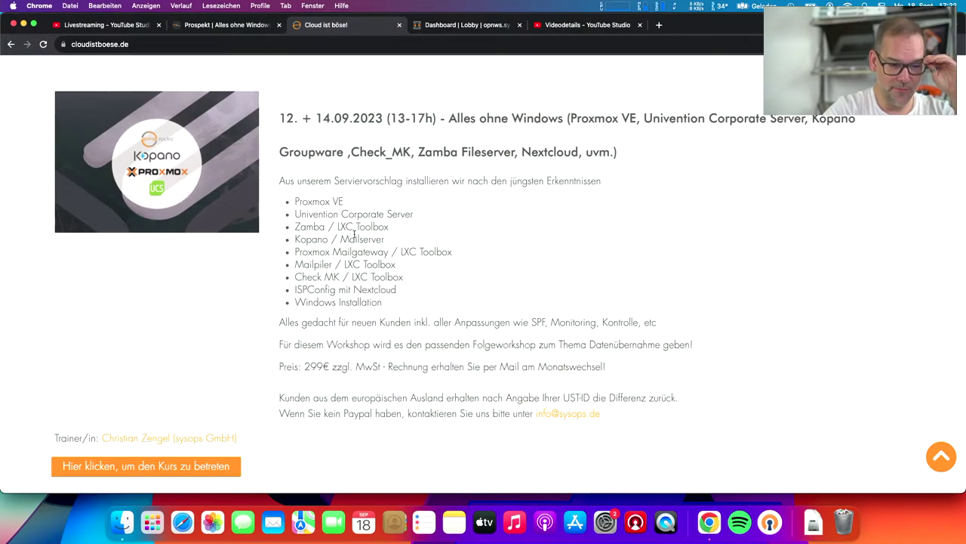
Scroll to the Proxmox VE produktiv mit ZFS workshop and open its heading
scroll(355, 258, "down", 1)
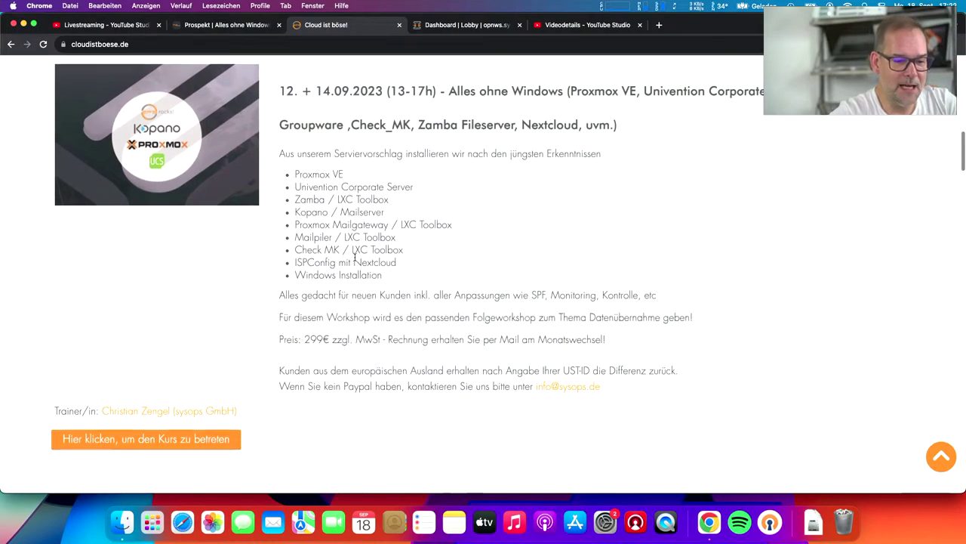
scroll(355, 257, "up", 1)
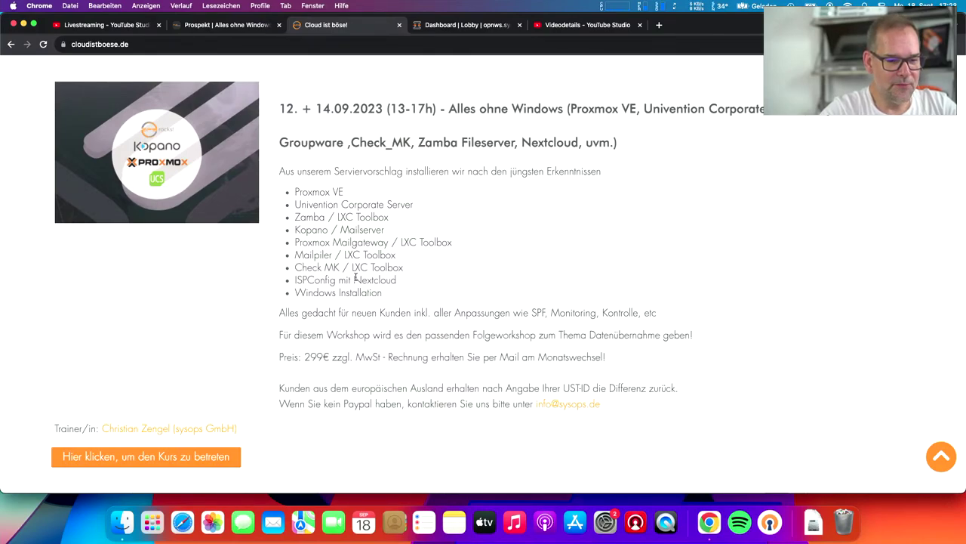
scroll(356, 277, "down", 2)
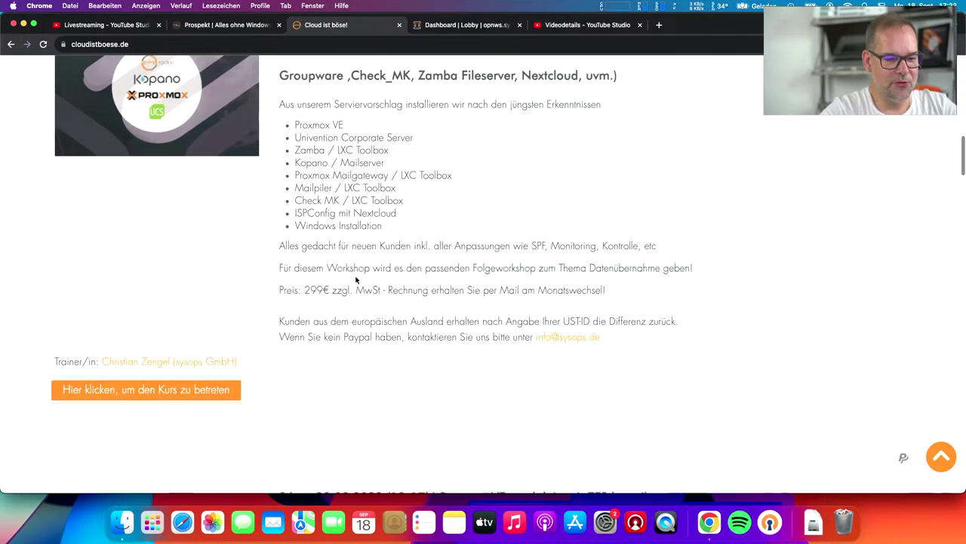
scroll(355, 279, "down", 9)
scroll(356, 279, "down", 2)
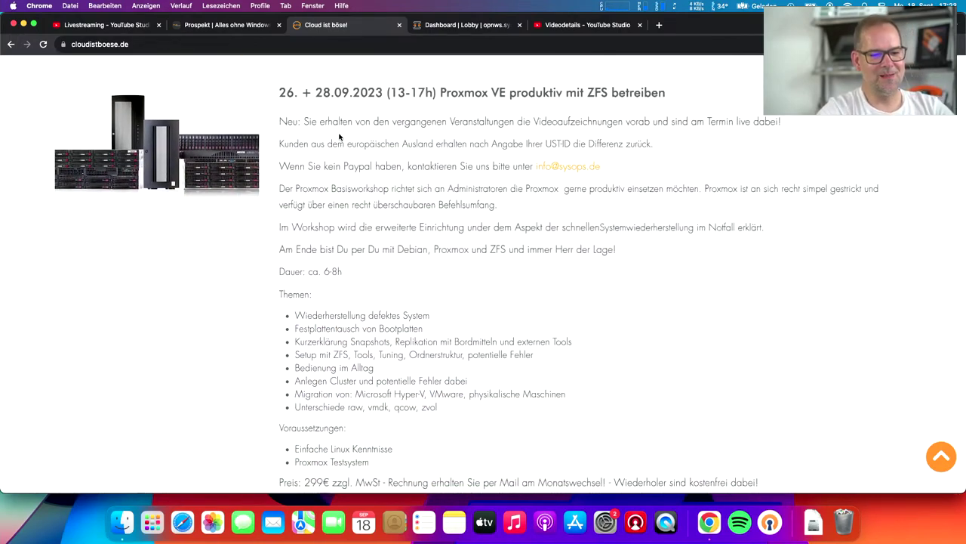
left_click(335, 88)
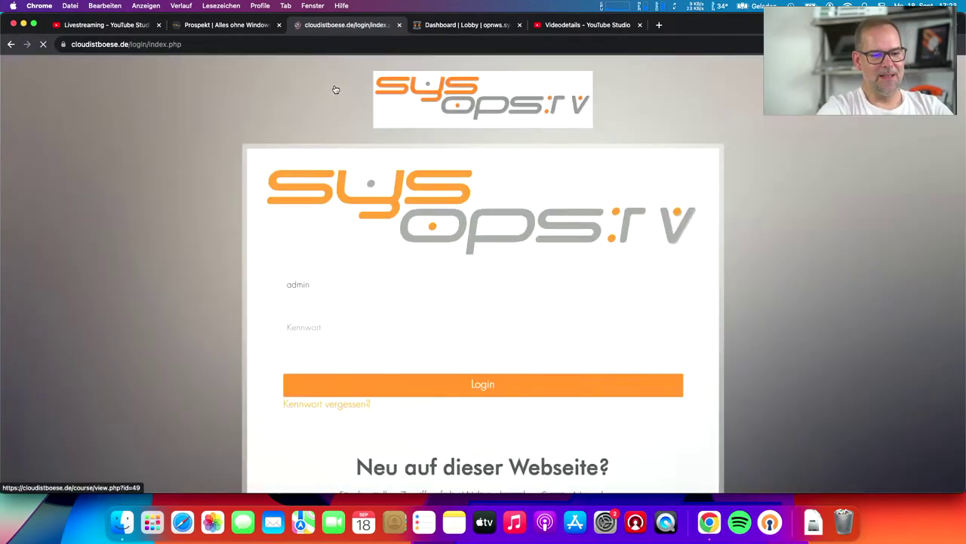
Go back from the sysops.tv login page to the workshop listing
left_click(12, 45)
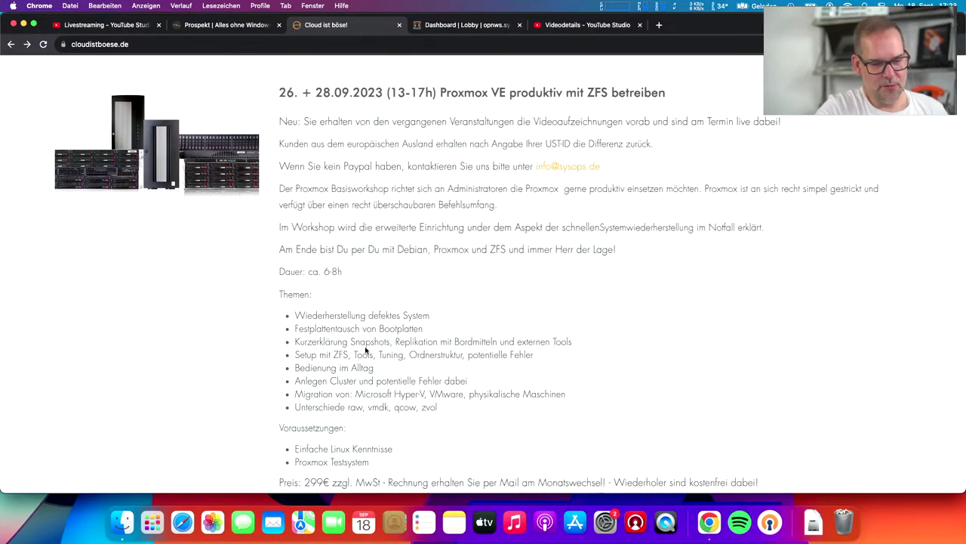
scroll(366, 350, "down", 1)
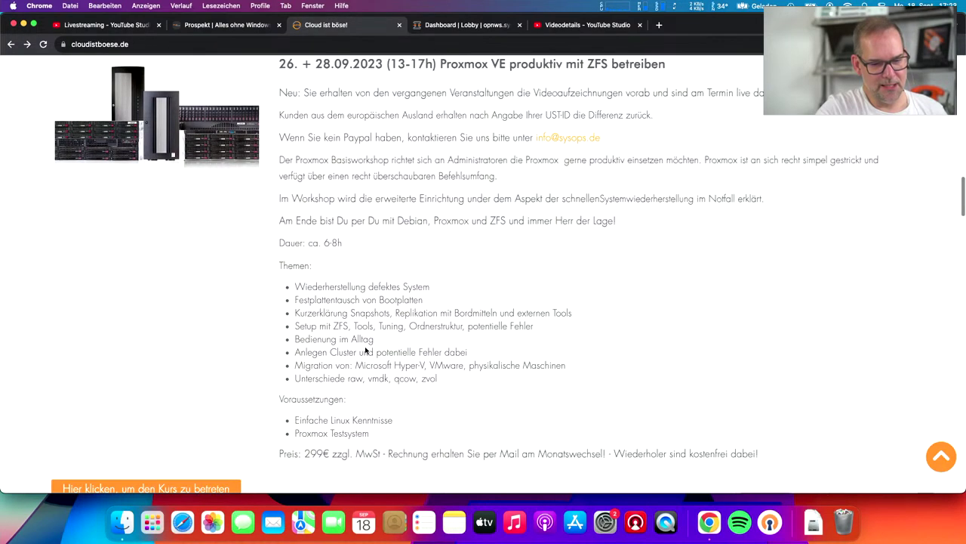
scroll(366, 350, "up", 1)
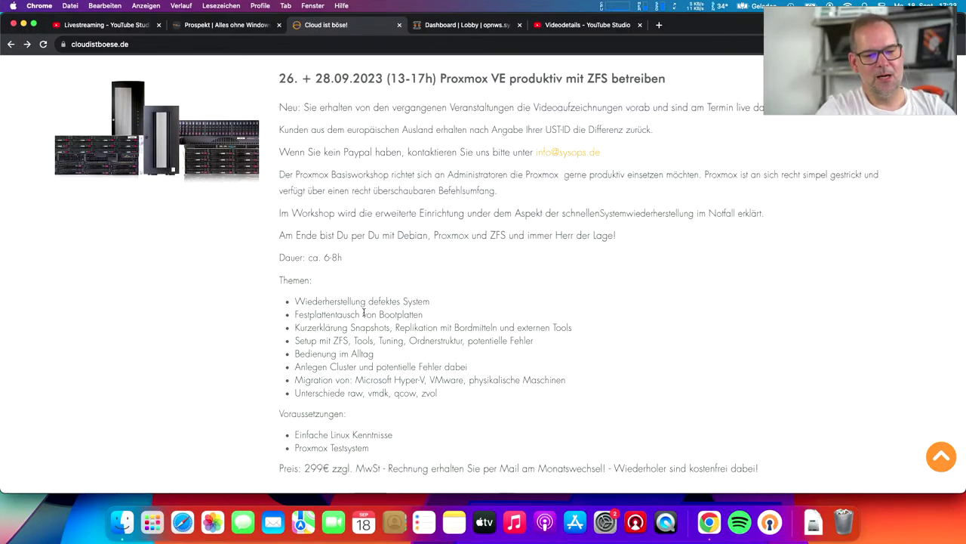
scroll(364, 312, "down", 2)
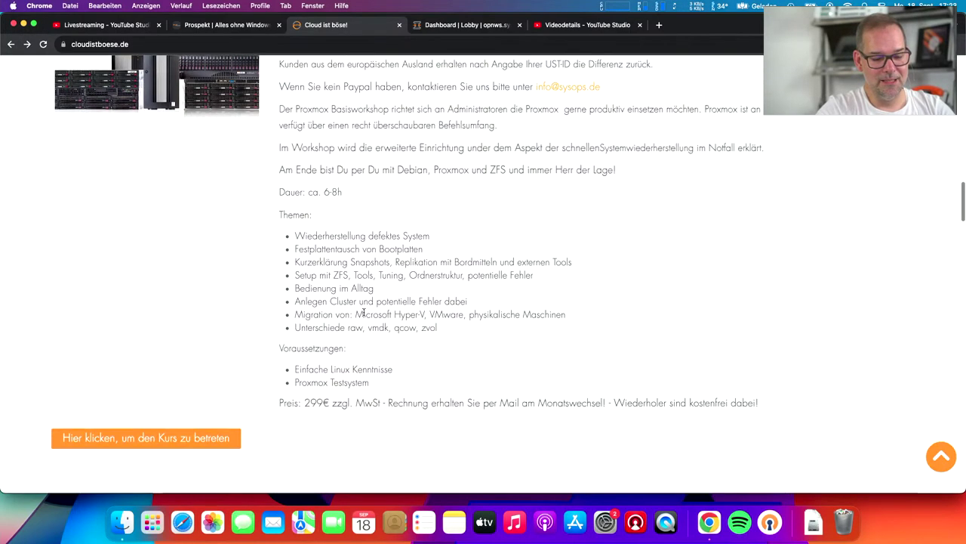
scroll(364, 312, "down", 10)
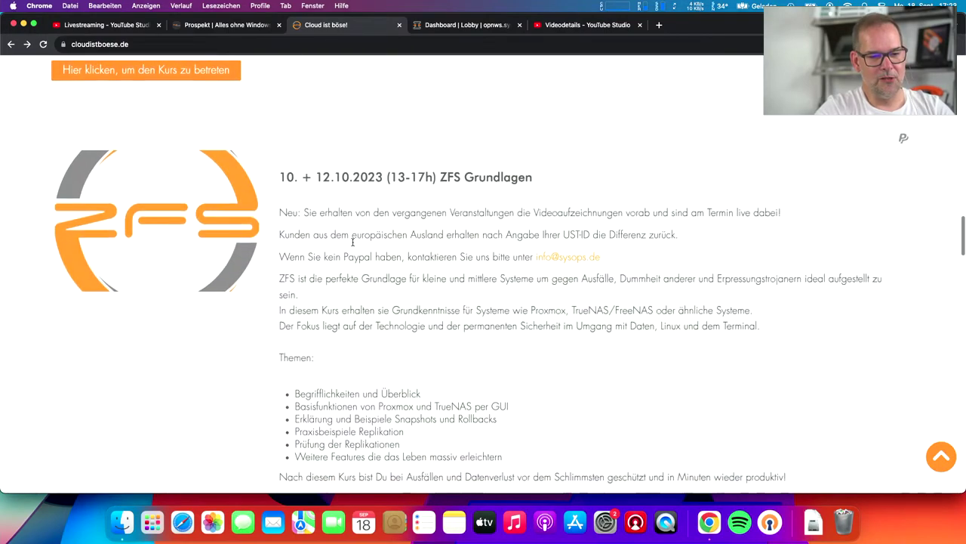
scroll(352, 241, "down", 1)
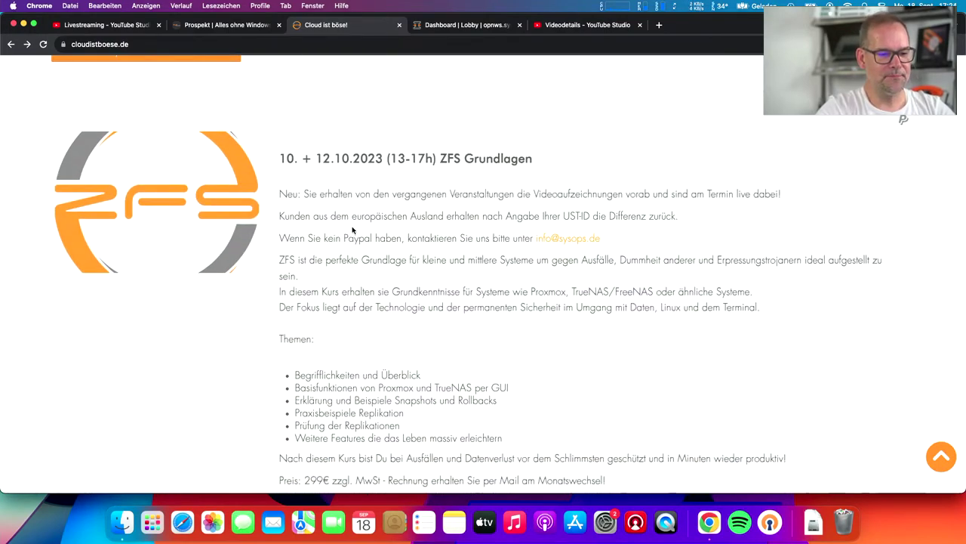
scroll(351, 230, "down", 2)
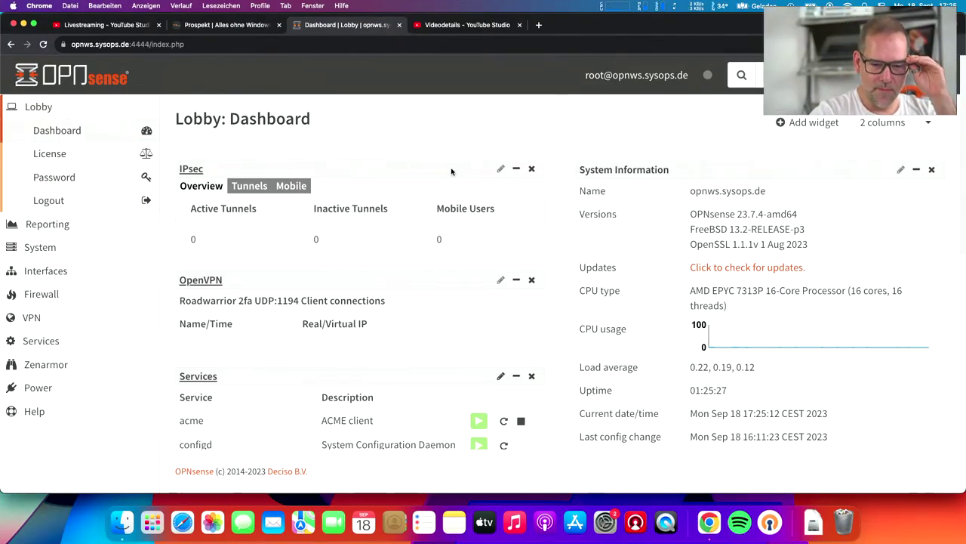
Highlight the 23.7.4-amd64, FreeBSD 13.2-RELEASE-p3 and OpenSSL 1.1.1v version lines
left_click_drag(824, 245, 684, 213)
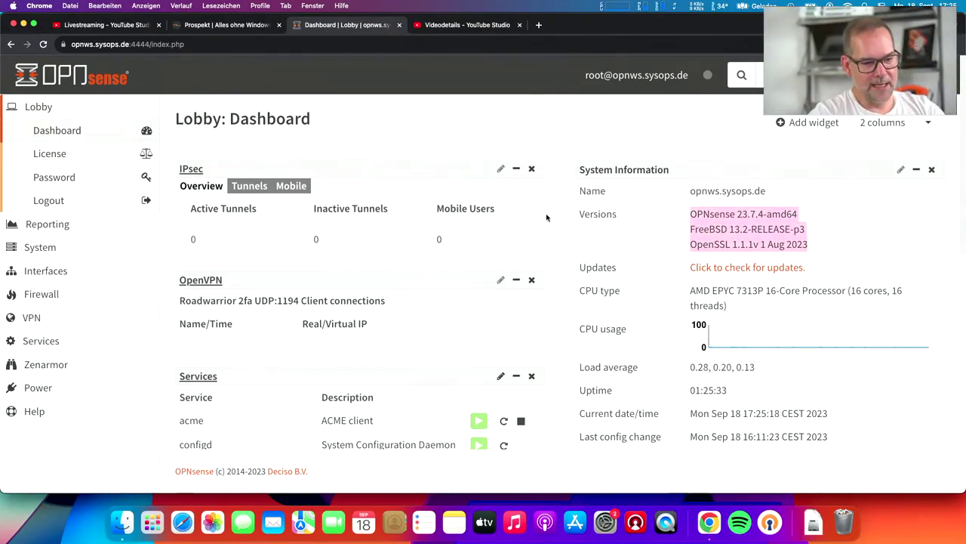
Copy the video link from Videodetails and send it as a live chat message
left_click(463, 25)
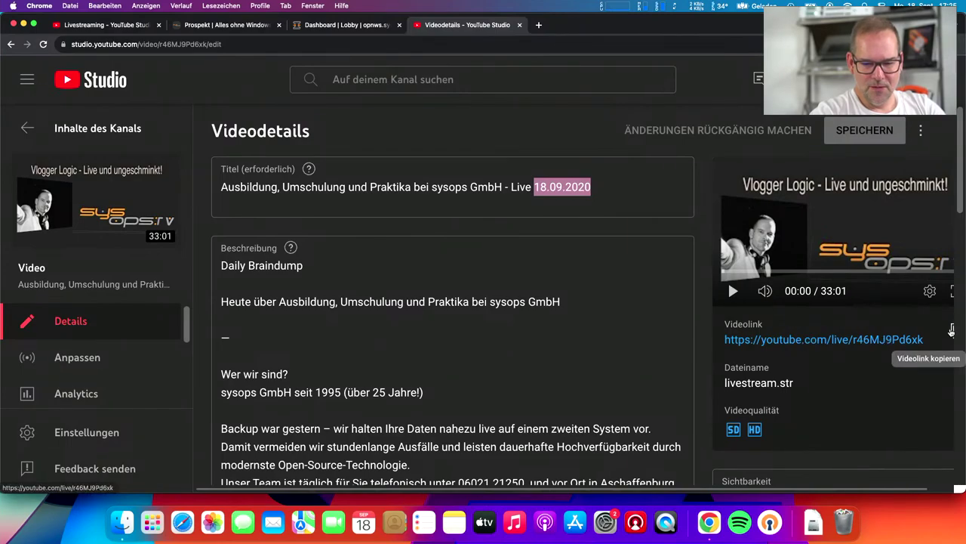
left_click(952, 329)
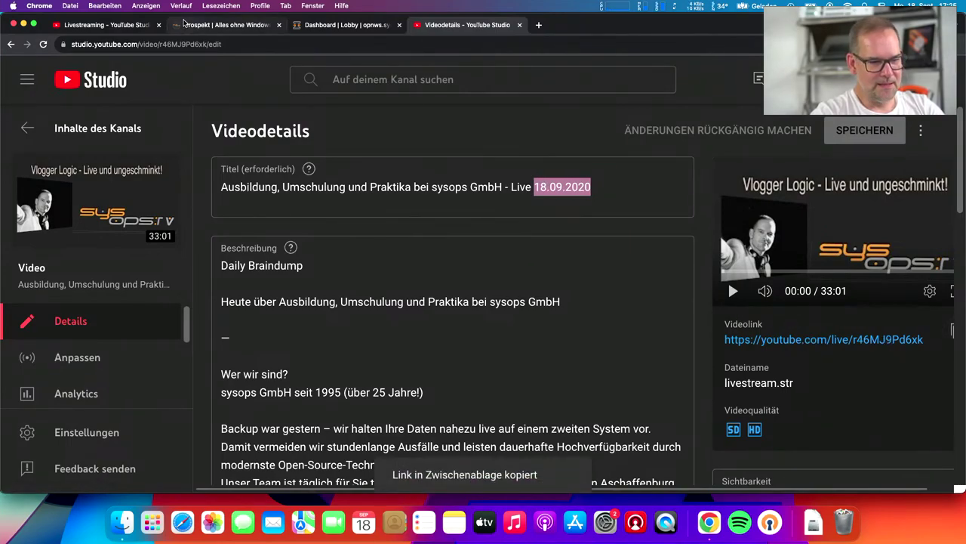
left_click(128, 25)
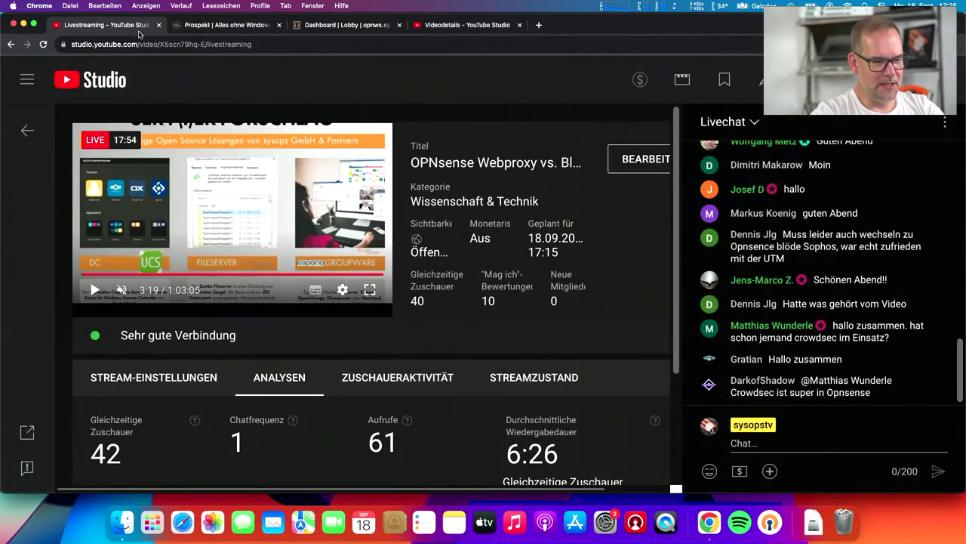
left_click(846, 436)
key("super+v")
key("Return")
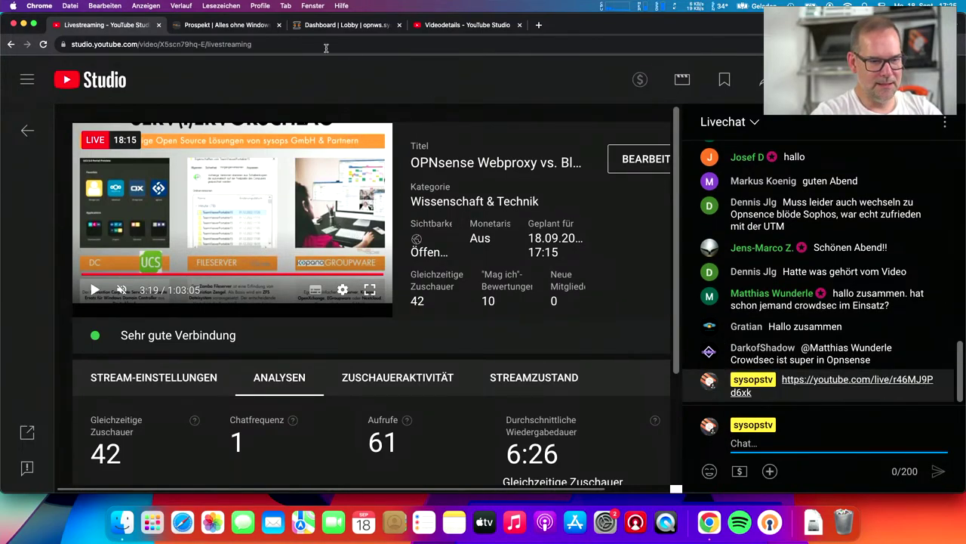
Cycle through the Prospekt, OPNsense and video details tabs, then move to the remote Windows desktop
left_click(255, 27)
left_click(357, 25)
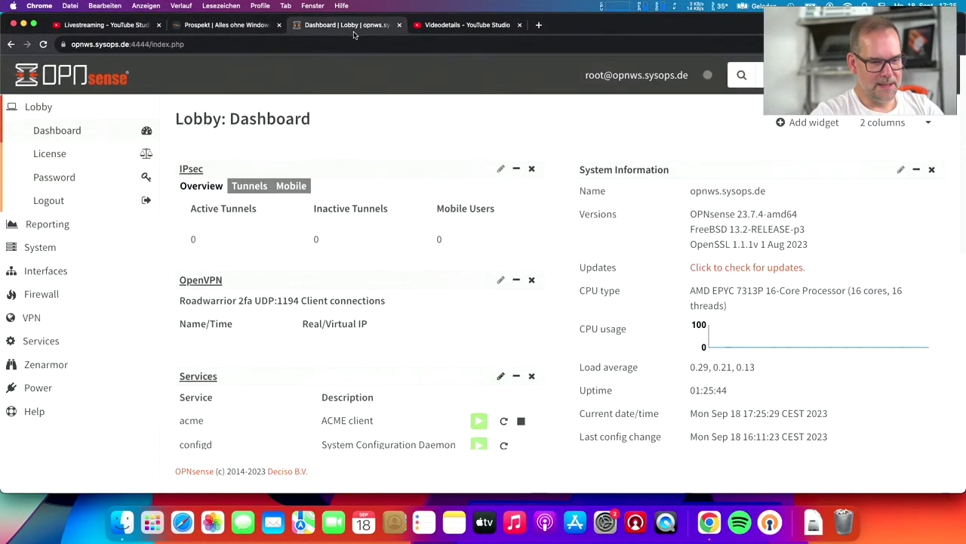
left_click(456, 32)
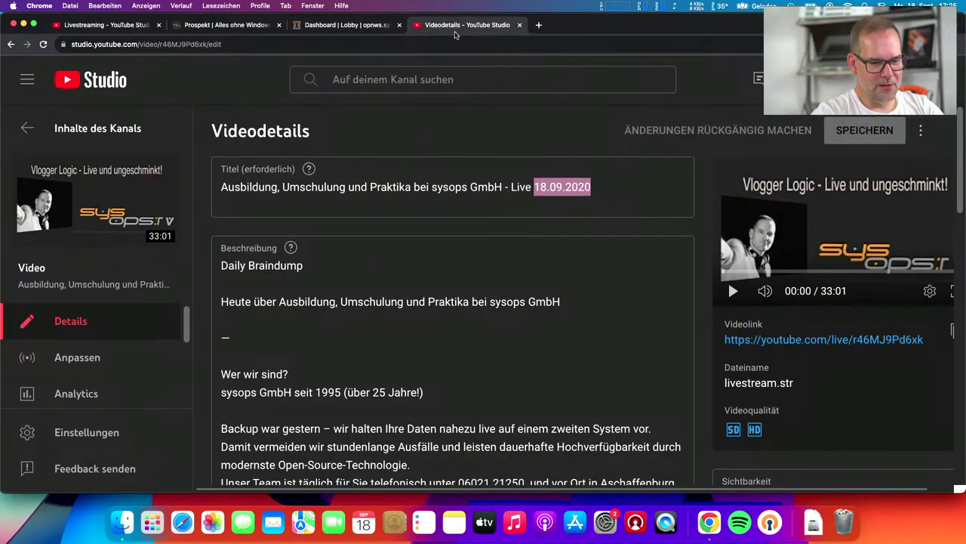
key("ctrl+shift+Tab")
key("ctrl+Right")
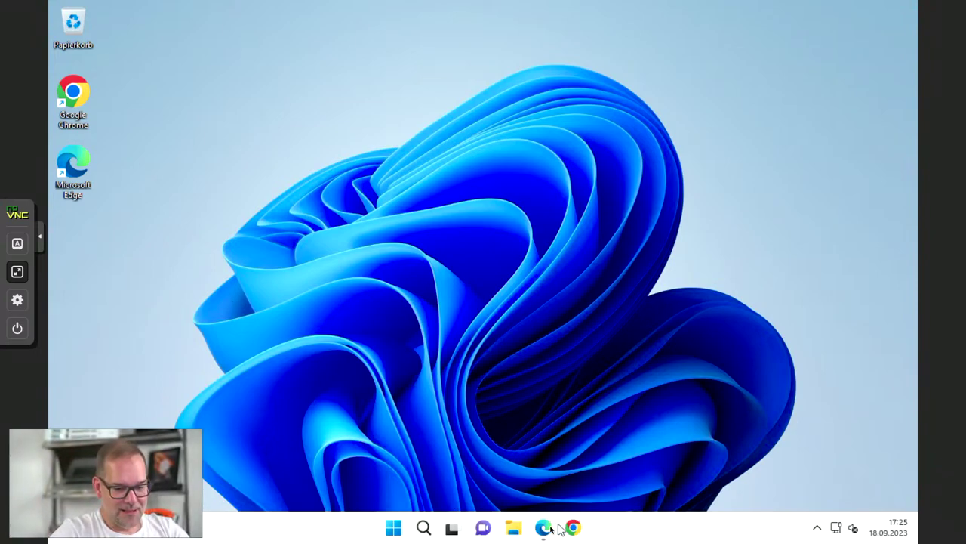
Restore Edge, load xhamster.com in a new tab, and dismiss the translation offer
mouse_move(548, 533)
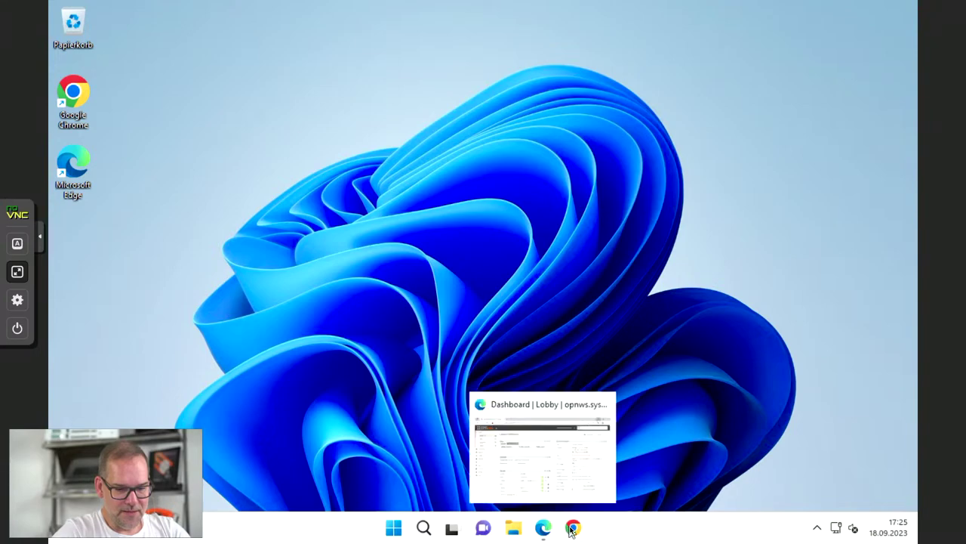
left_click(548, 530)
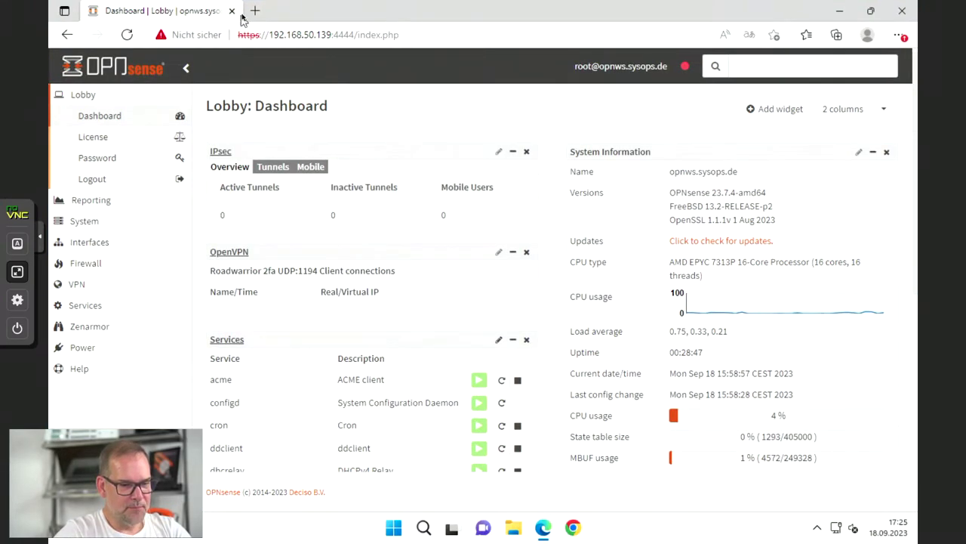
left_click(253, 13)
type("xha")
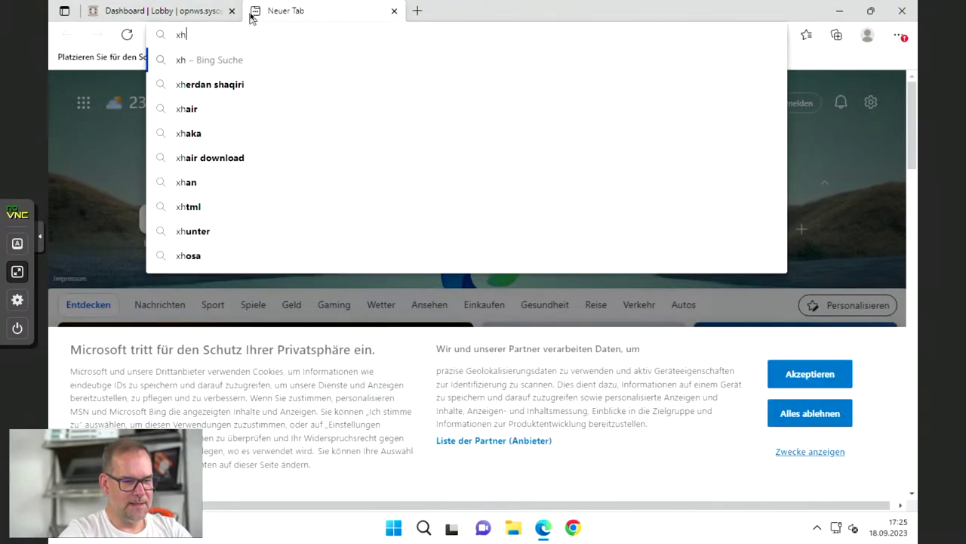
type("mster.com")
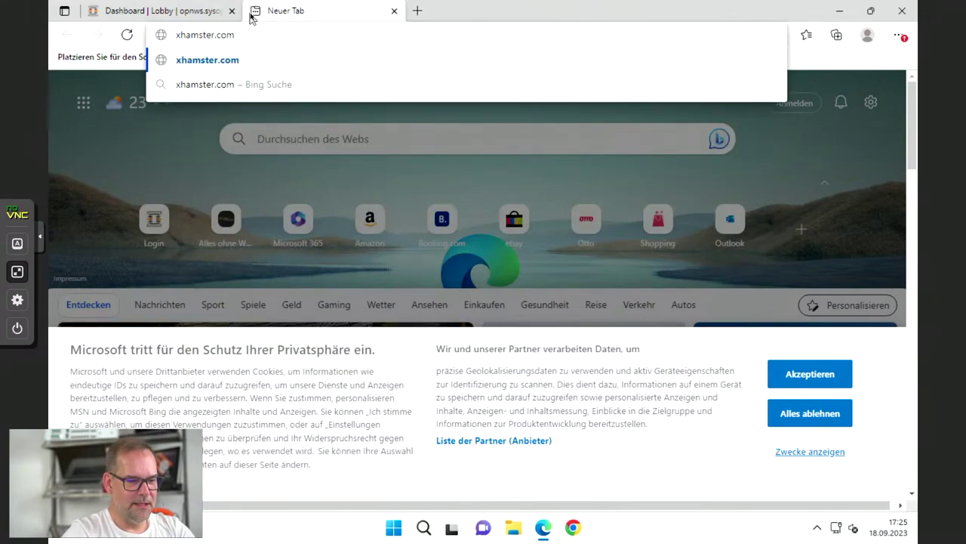
key("Return")
left_click(508, 179)
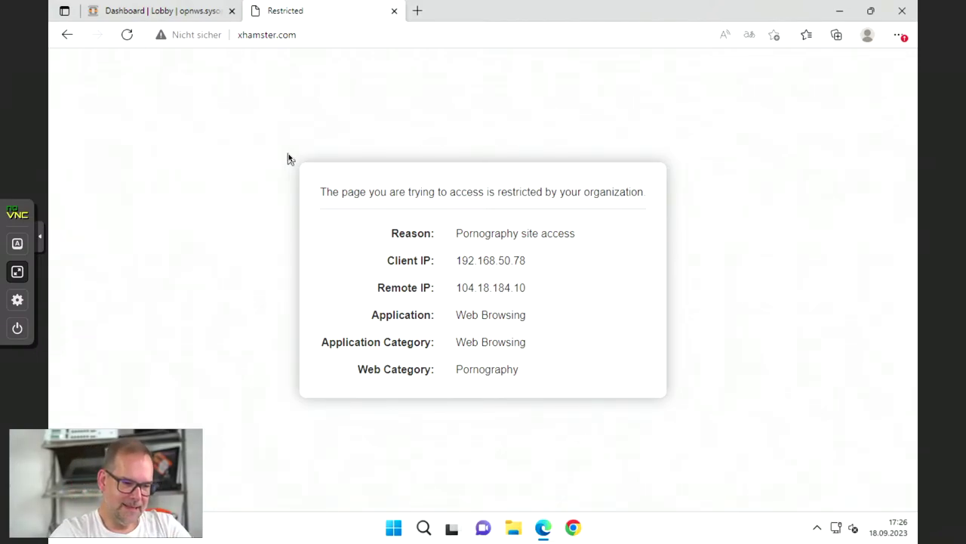
key("ctrl+Left")
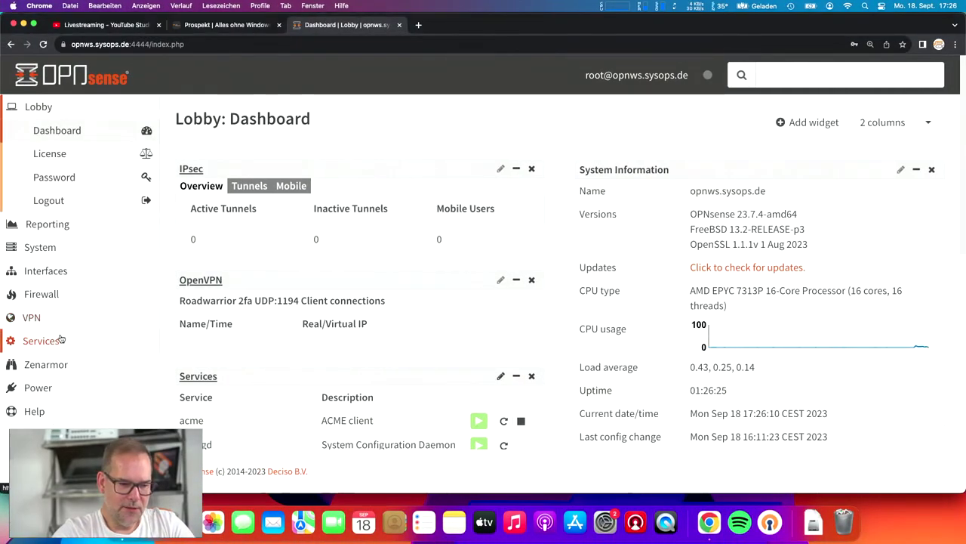
Open Firmware Plugins and highlight the os-sunnyvalley, os-qemu-guest-agent and os-sensei entries
left_click(778, 70)
type("p")
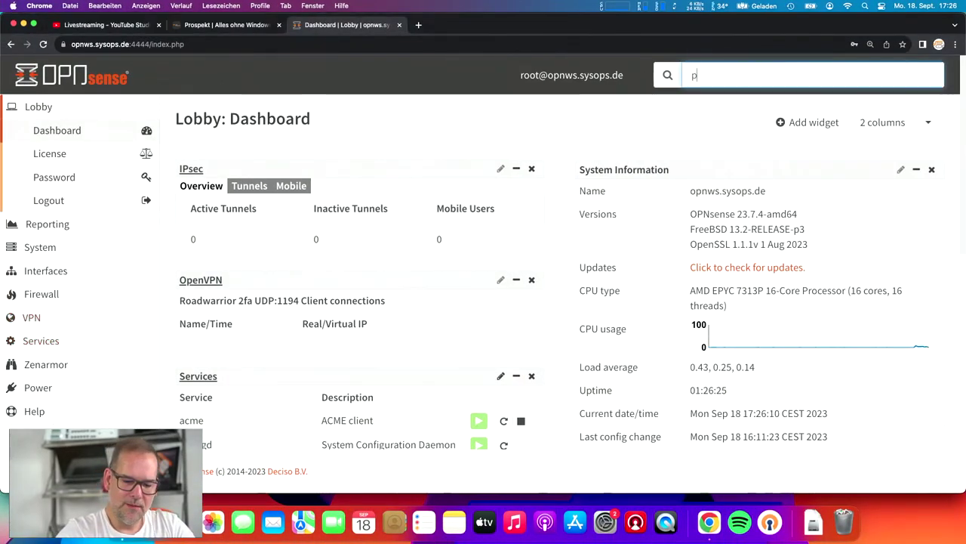
type("lu")
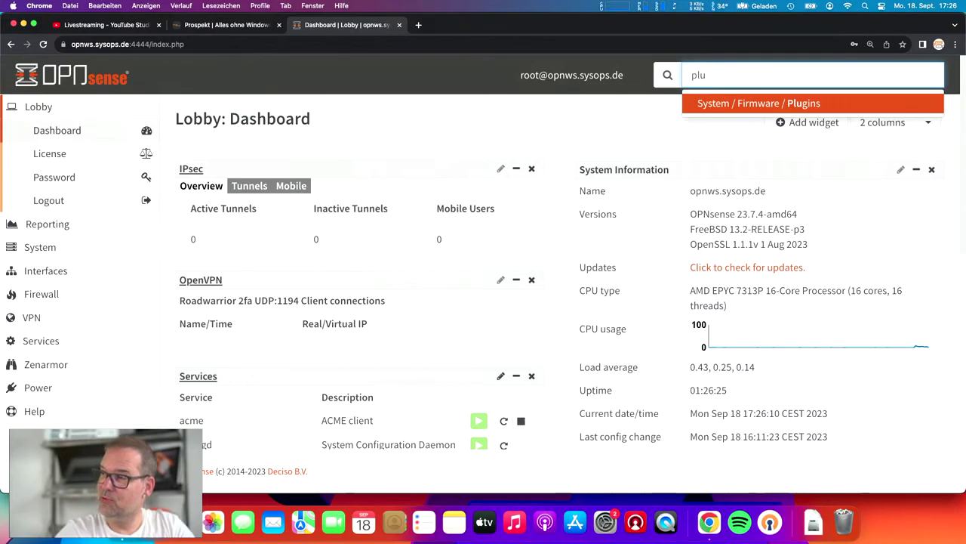
key("Return")
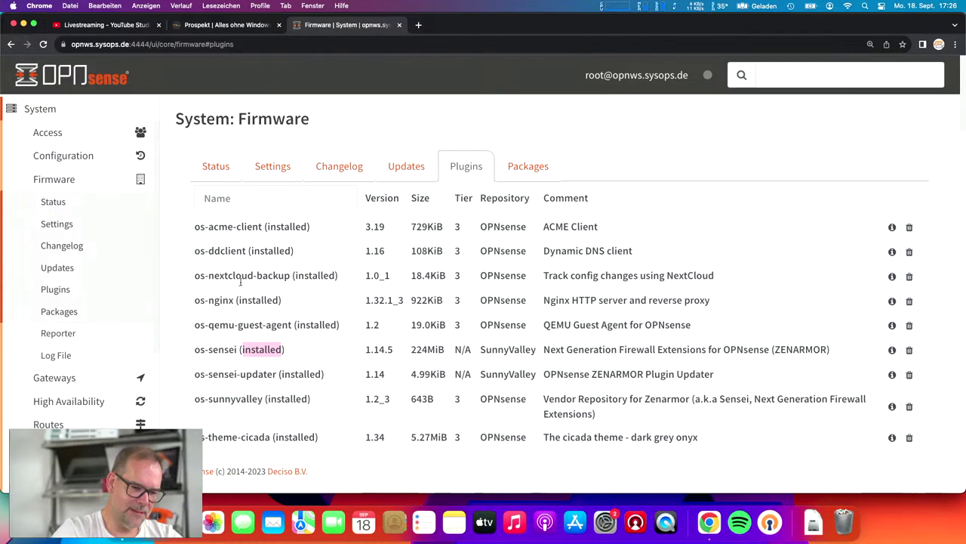
triple_click(253, 398)
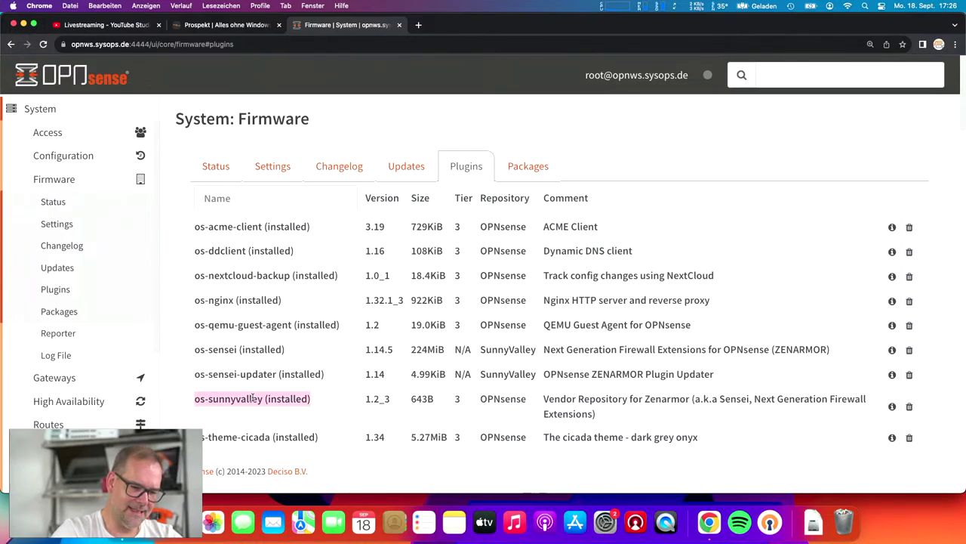
triple_click(209, 324)
triple_click(217, 345)
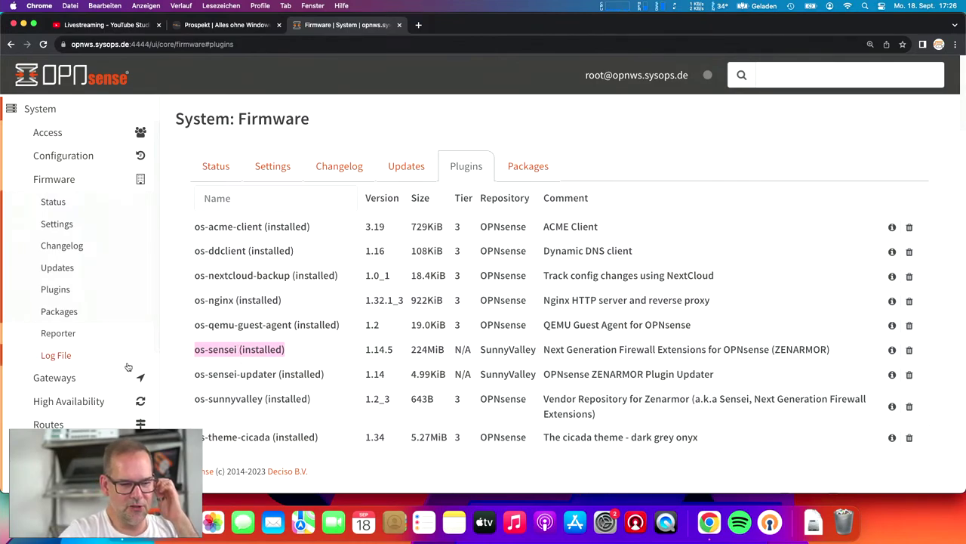
scroll(128, 367, "down", 3)
scroll(105, 359, "down", 3)
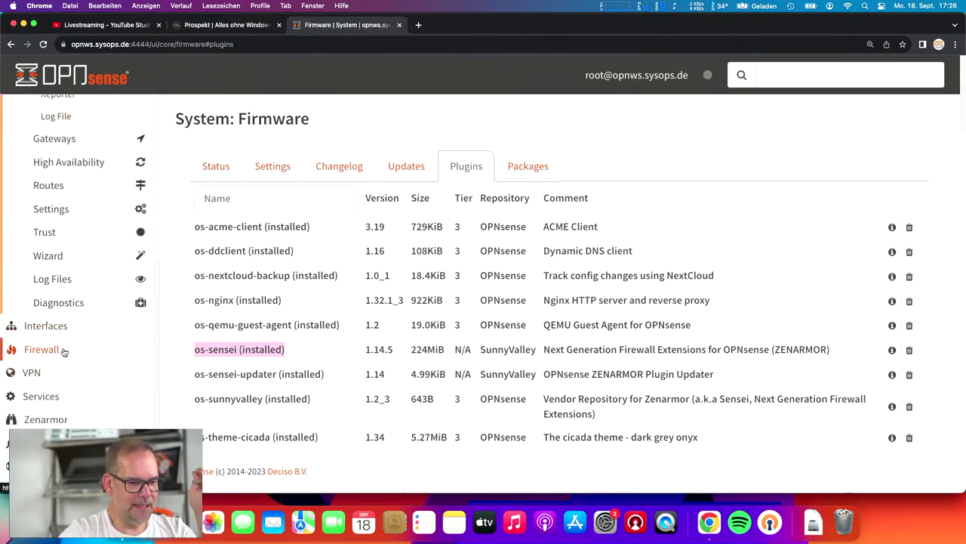
Open Zenarmor > Dashboard from the sidebar
left_click(62, 381)
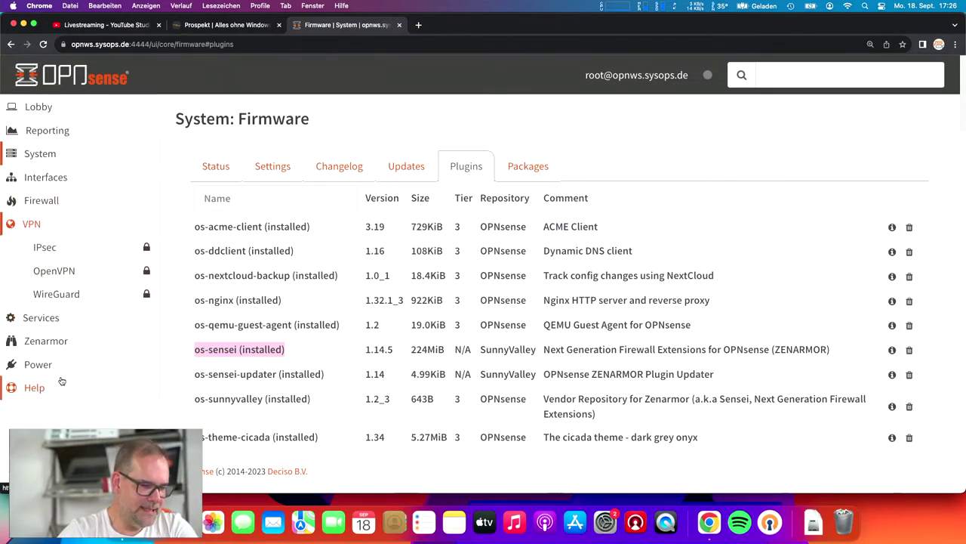
left_click(53, 341)
left_click(43, 291)
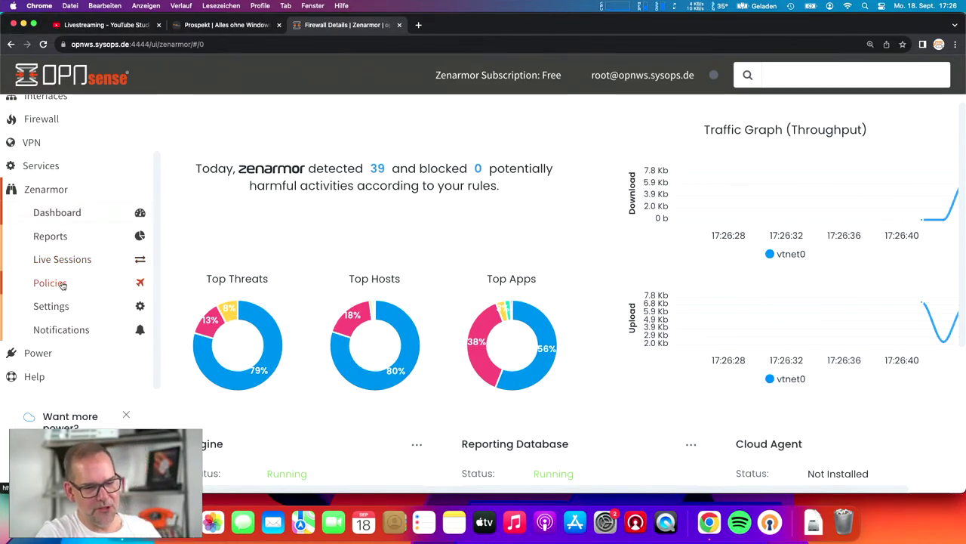
Check the Zenarmor Engine card, then bring up the Live Sessions list of connections
scroll(234, 253, "down", 5)
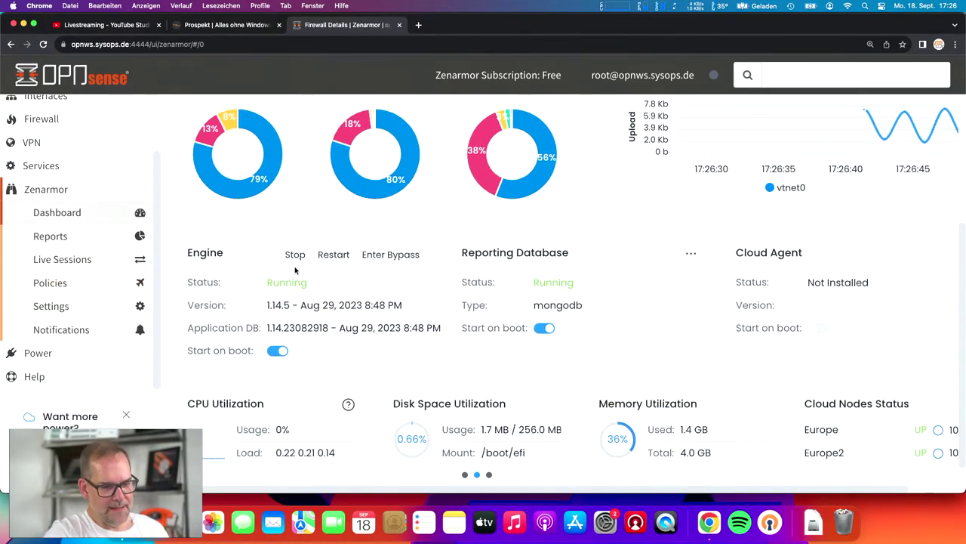
mouse_move(612, 293)
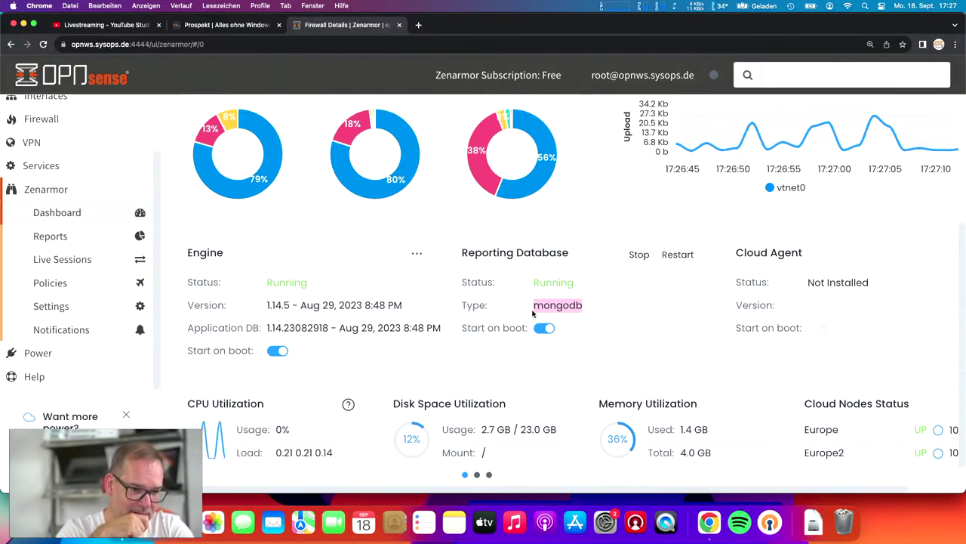
left_click(74, 268)
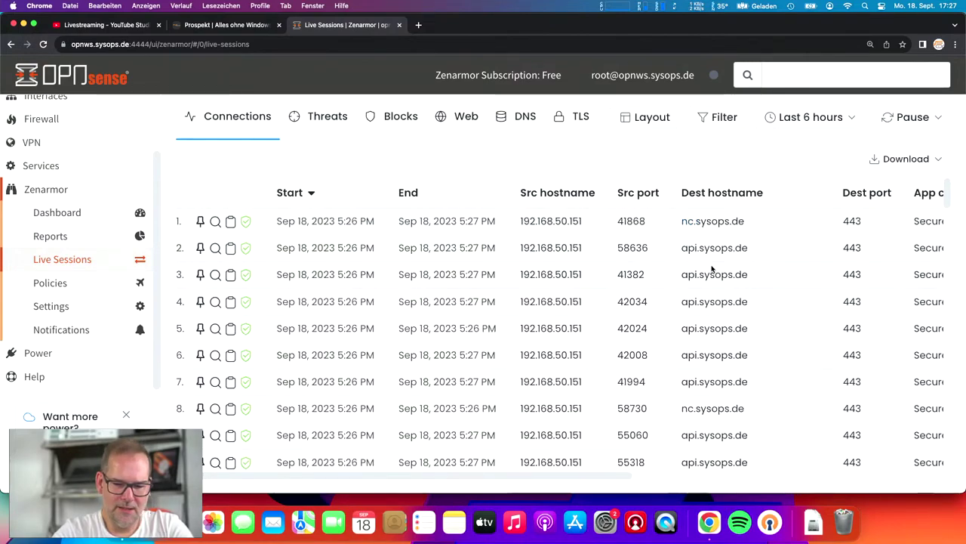
scroll(712, 270, "down", 5)
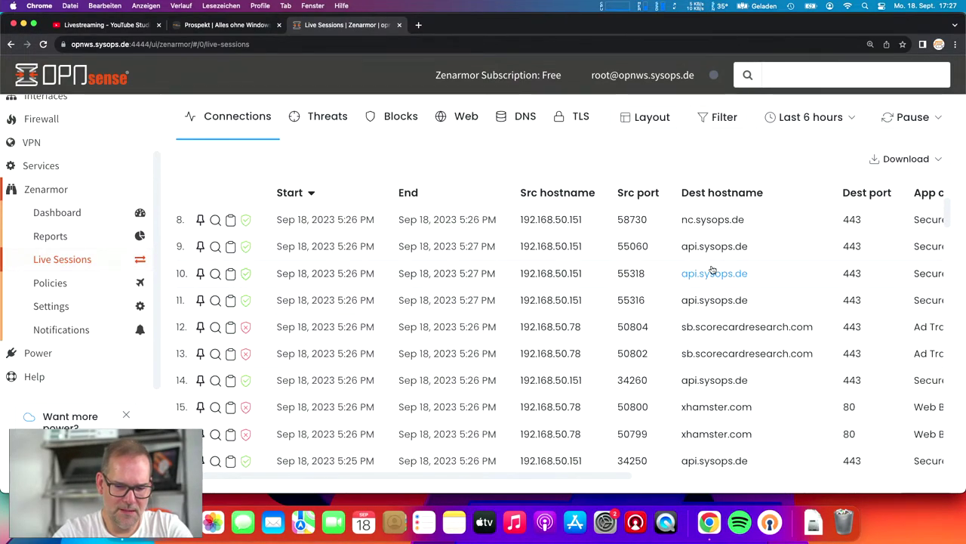
scroll(712, 270, "down", 4)
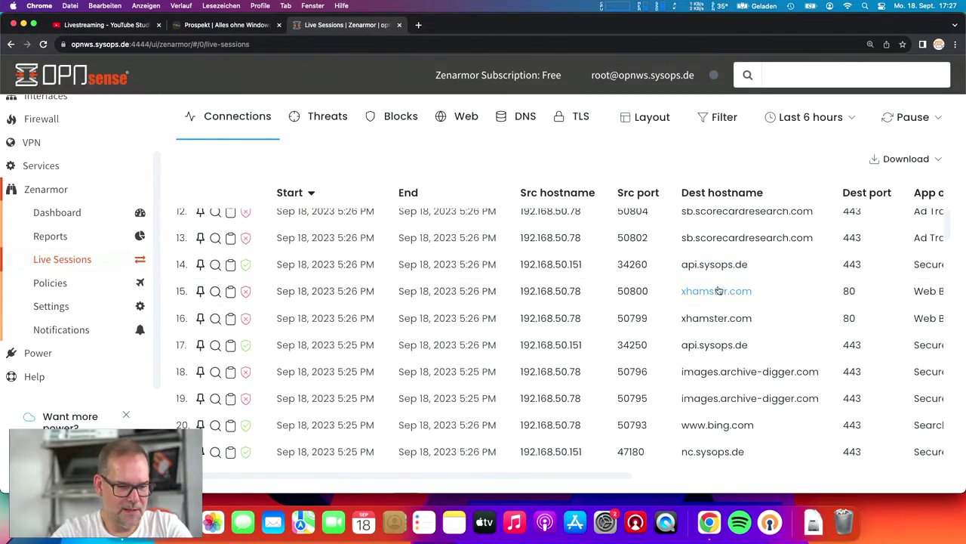
scroll(718, 290, "right", 10)
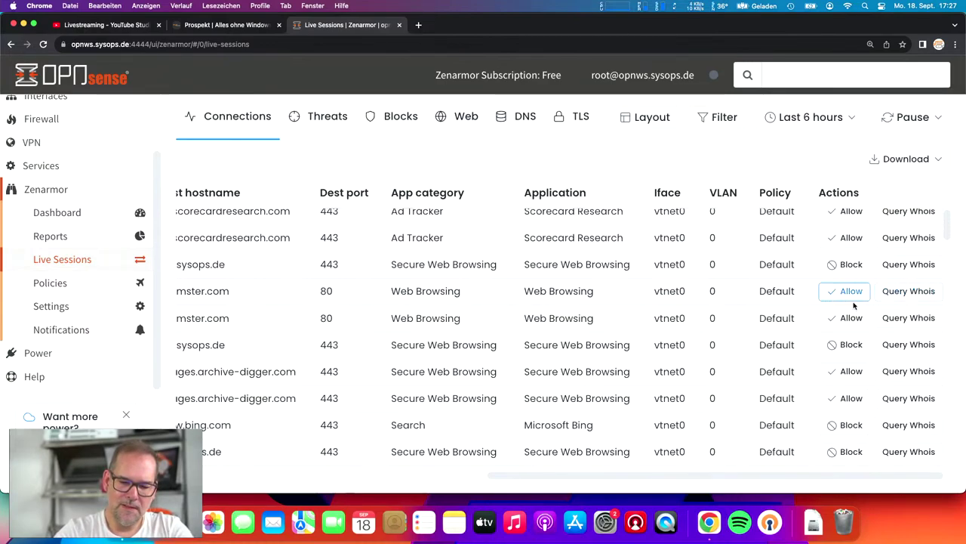
scroll(748, 323, "left", 10)
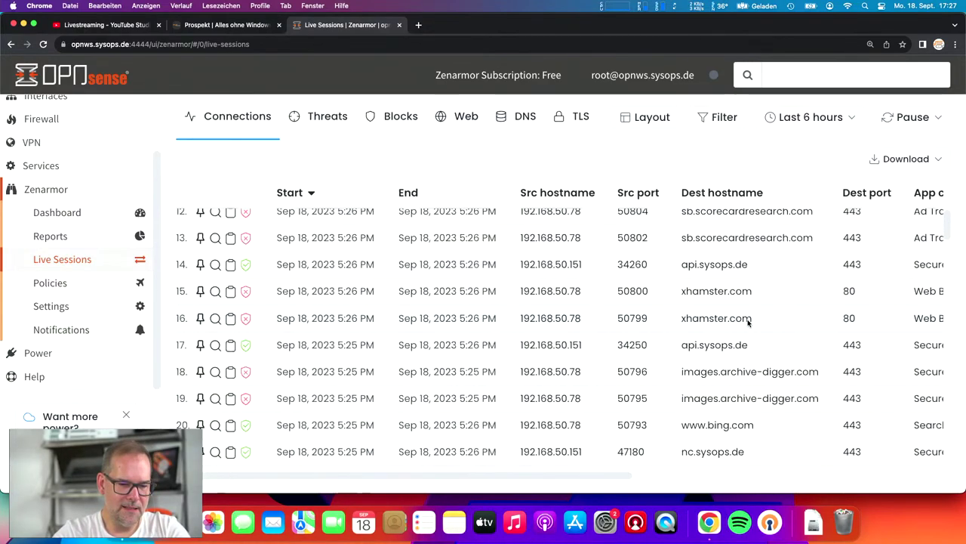
left_click(313, 125)
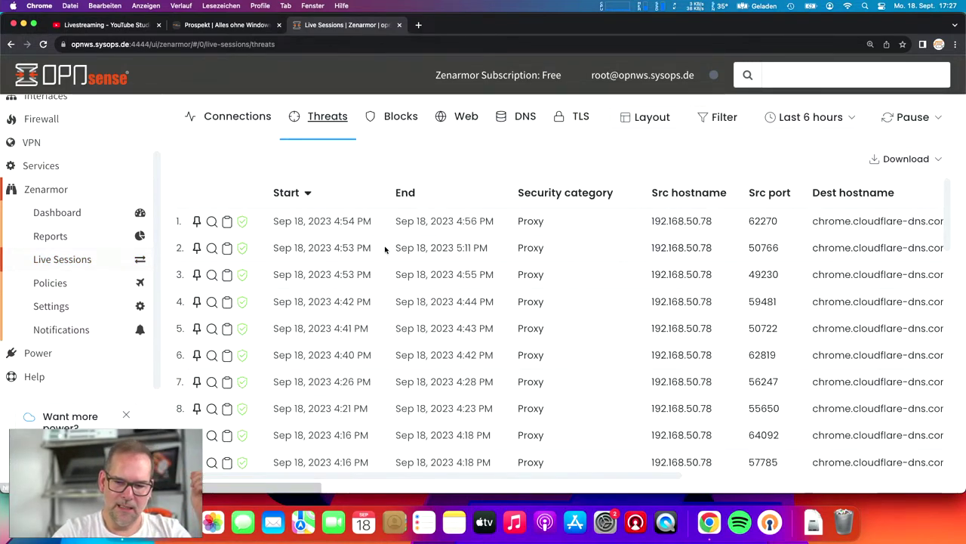
scroll(385, 250, "right", 10)
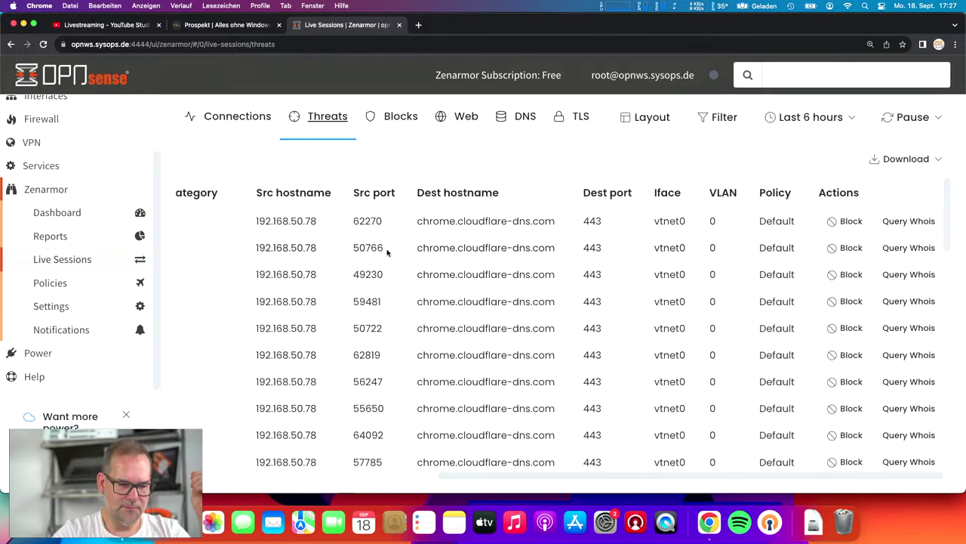
scroll(387, 253, "down", 10)
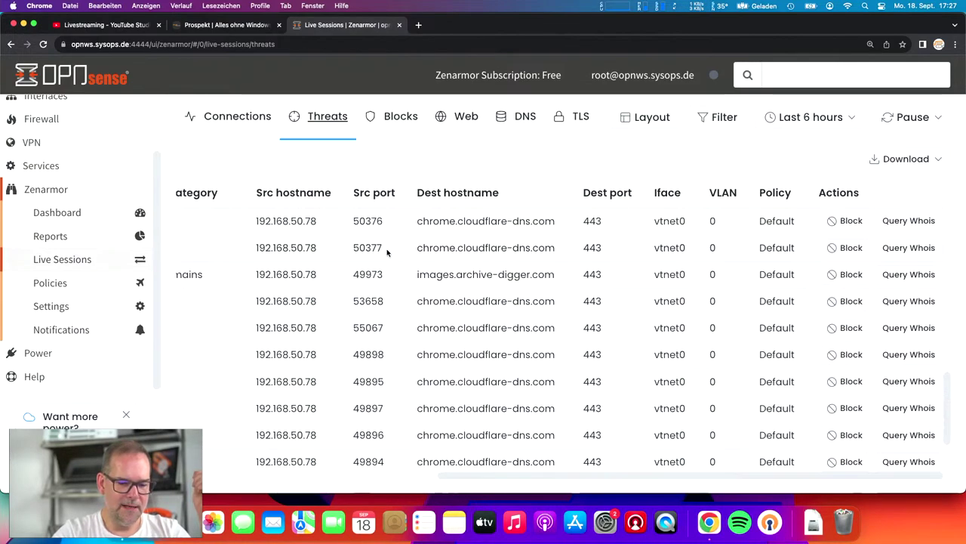
key("super+minus")
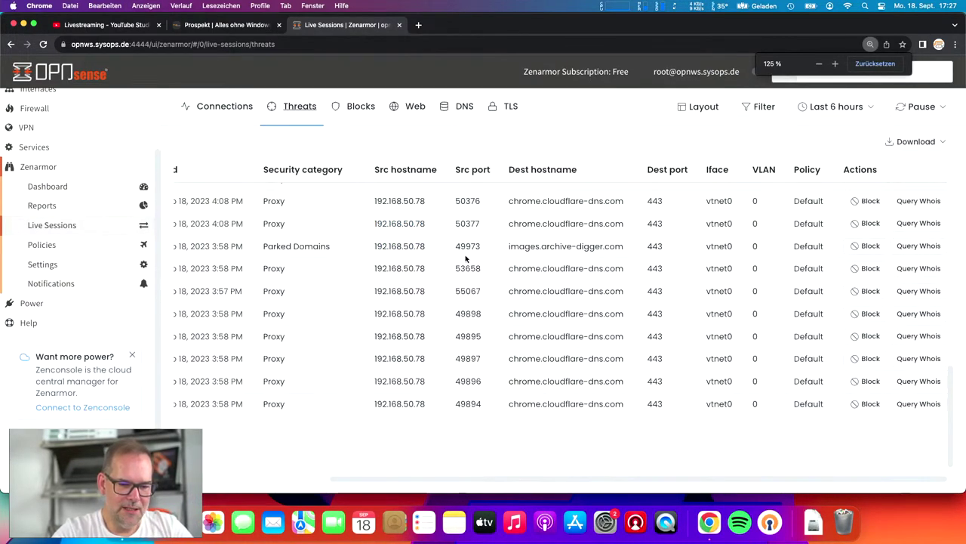
scroll(466, 258, "left", 5)
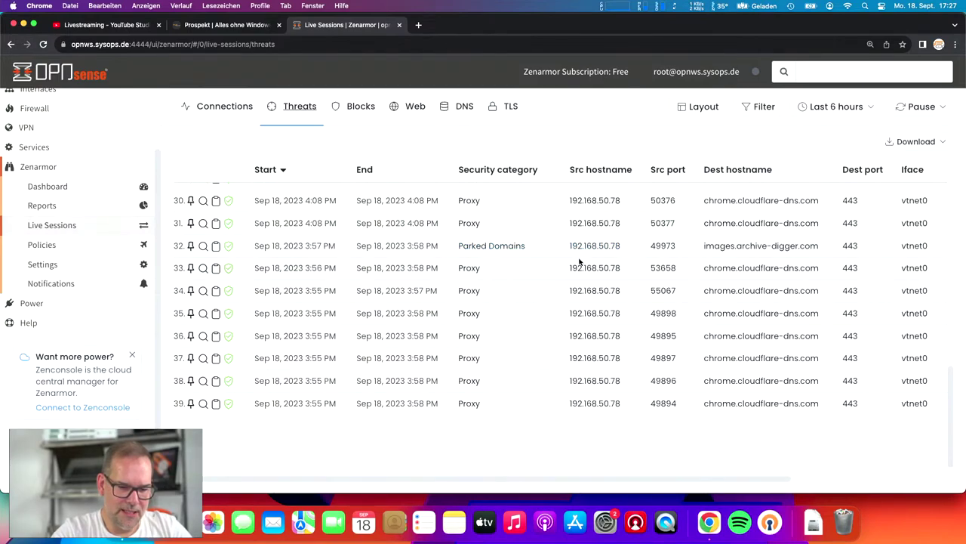
scroll(580, 261, "up", 15)
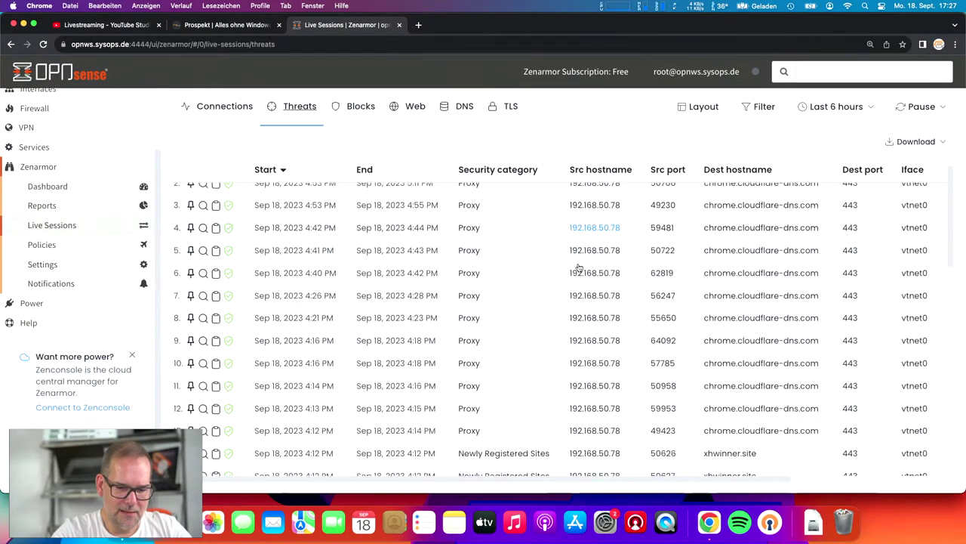
scroll(578, 267, "down", 2)
left_click(248, 106)
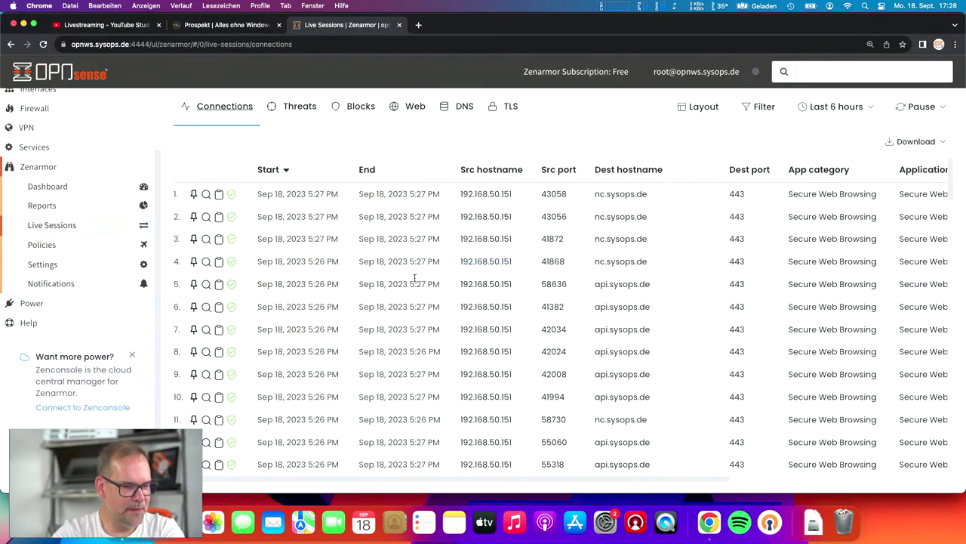
Open the Default Zenarmor policy and review its Security categories, trying to block Botnet C&C
left_click(79, 246)
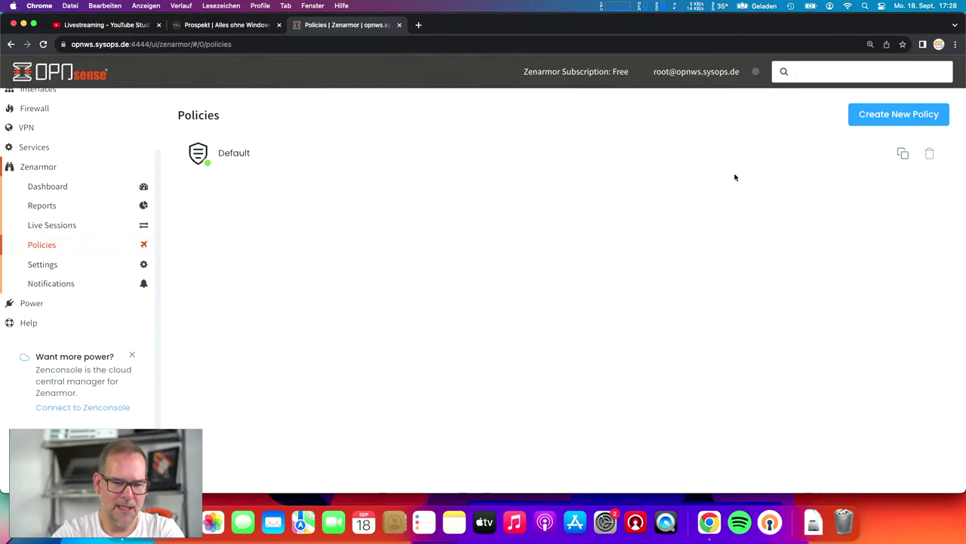
left_click(241, 153)
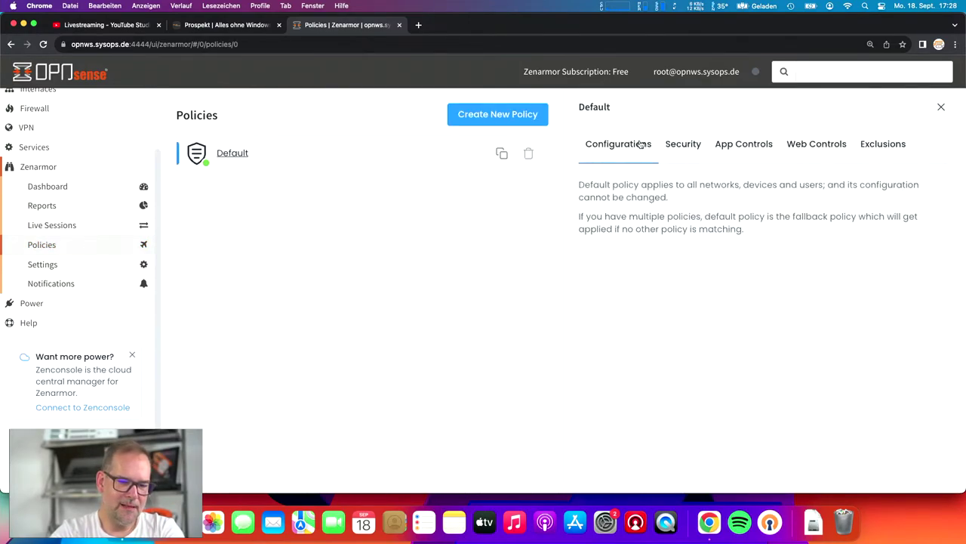
left_click(672, 144)
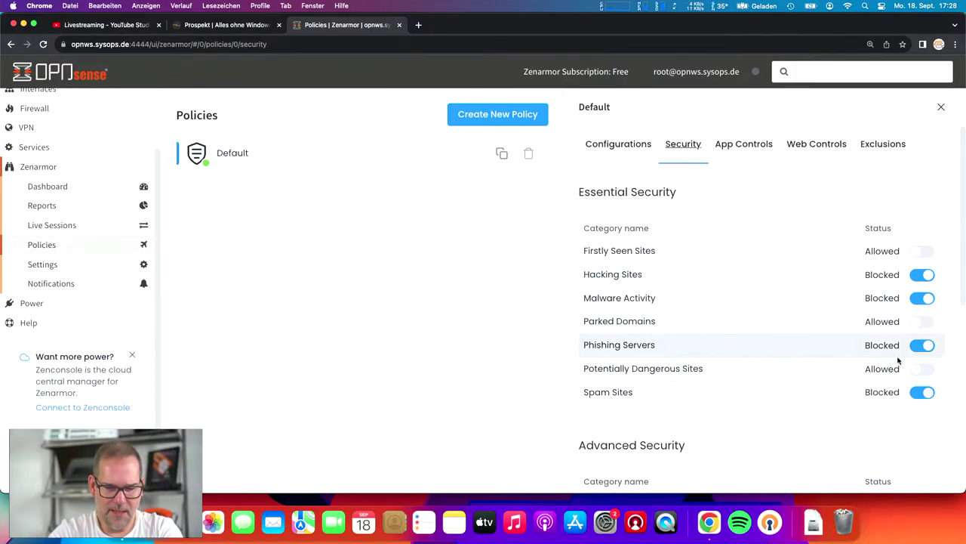
scroll(751, 333, "down", 3)
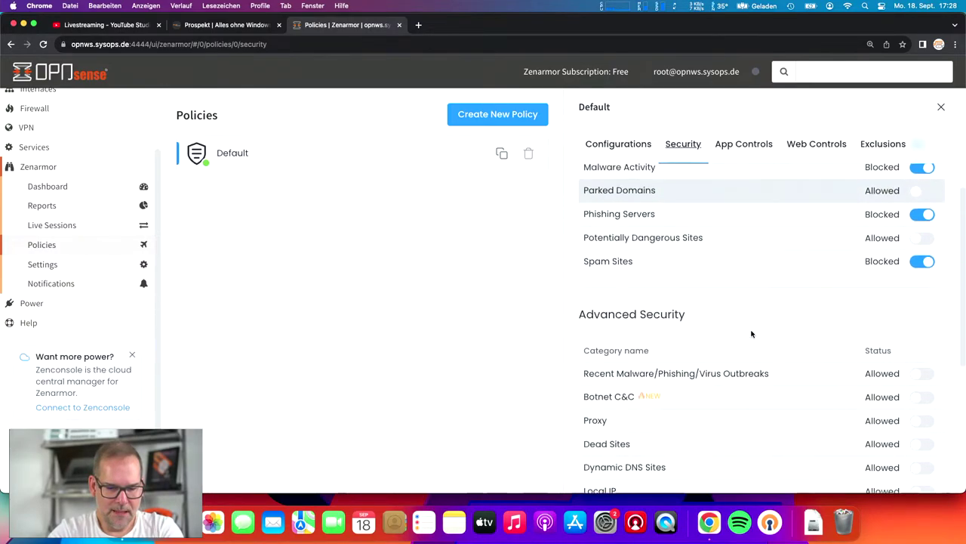
scroll(751, 333, "down", 2)
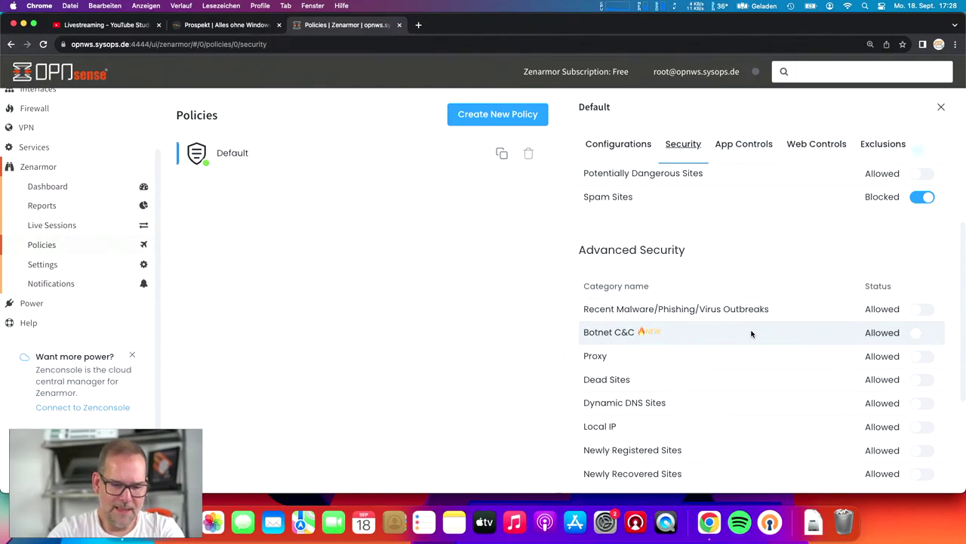
scroll(751, 334, "down", 1)
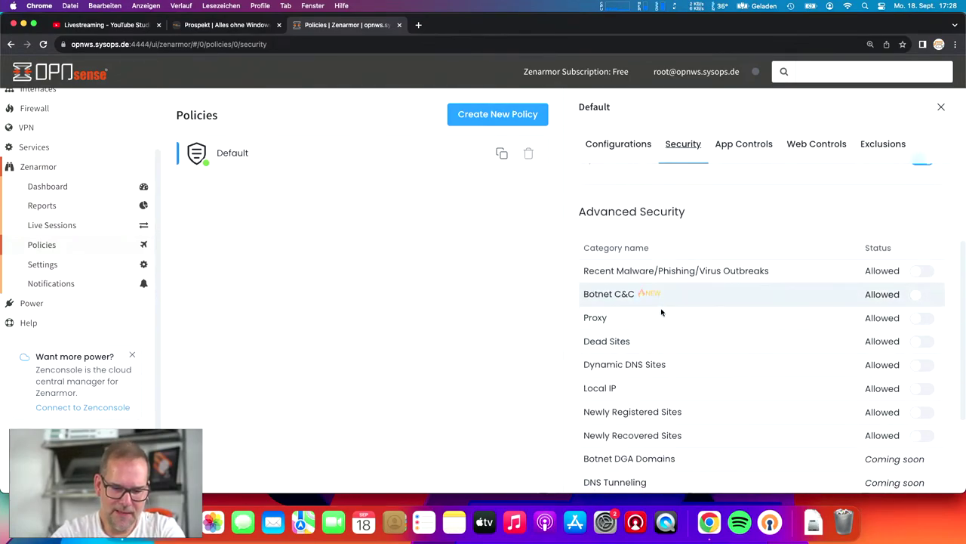
left_click(920, 295)
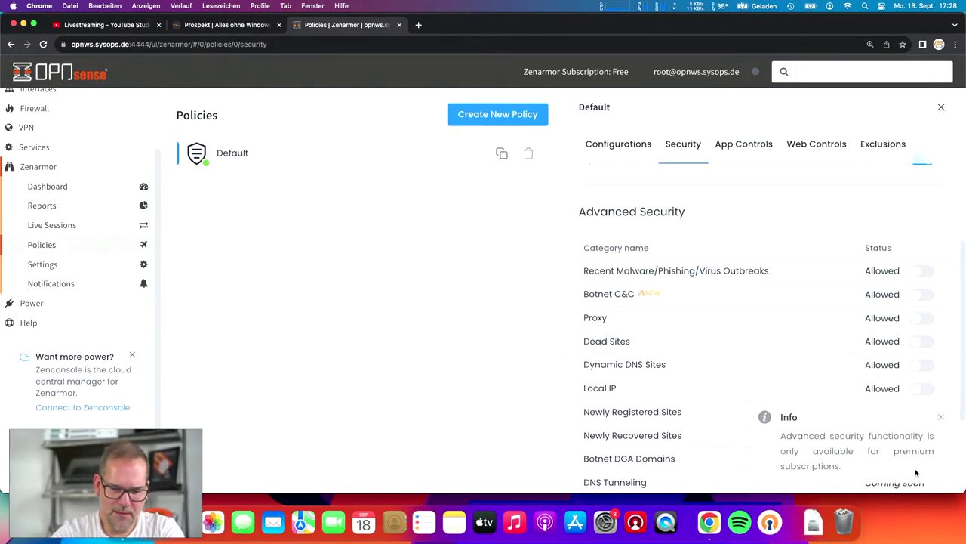
Review the App Controls, then show the Default policy's Web Controls settings
left_click(737, 150)
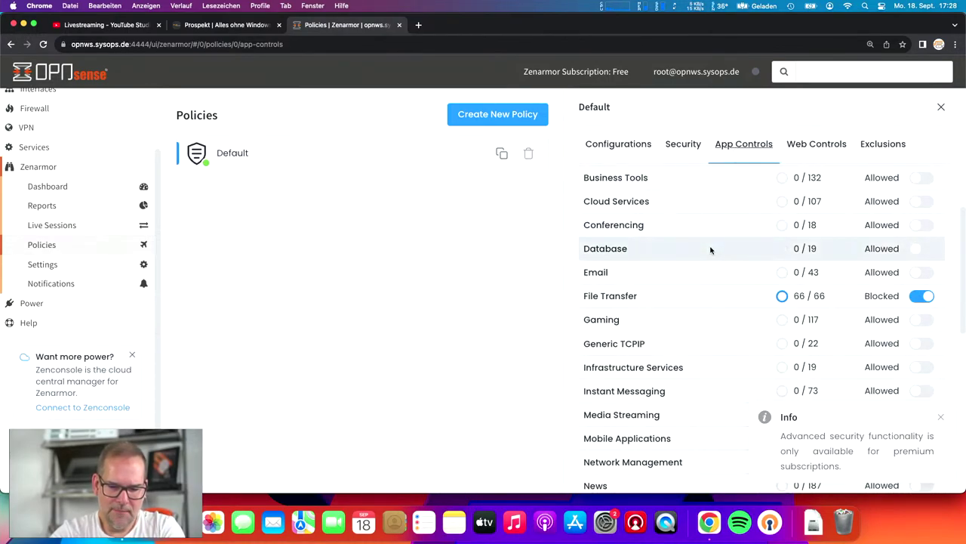
scroll(711, 245, "up", 5)
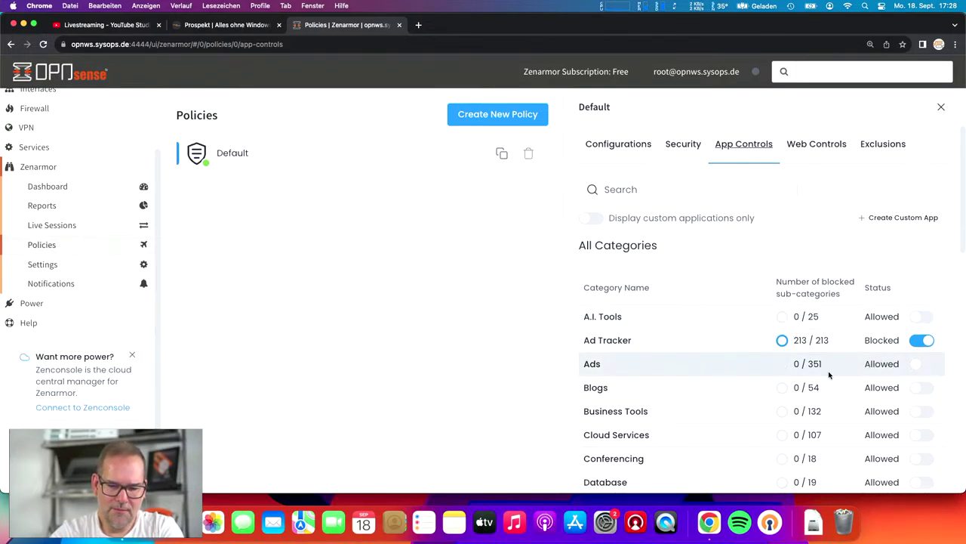
left_click(819, 146)
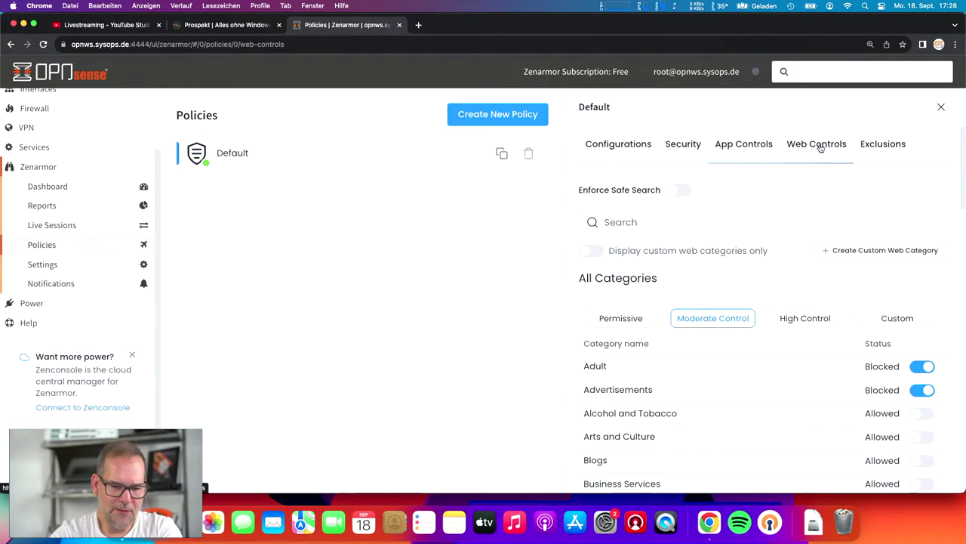
Compare the Permissive, High Control and Custom presets, ending on Moderate Control
left_click(647, 322)
left_click(698, 319)
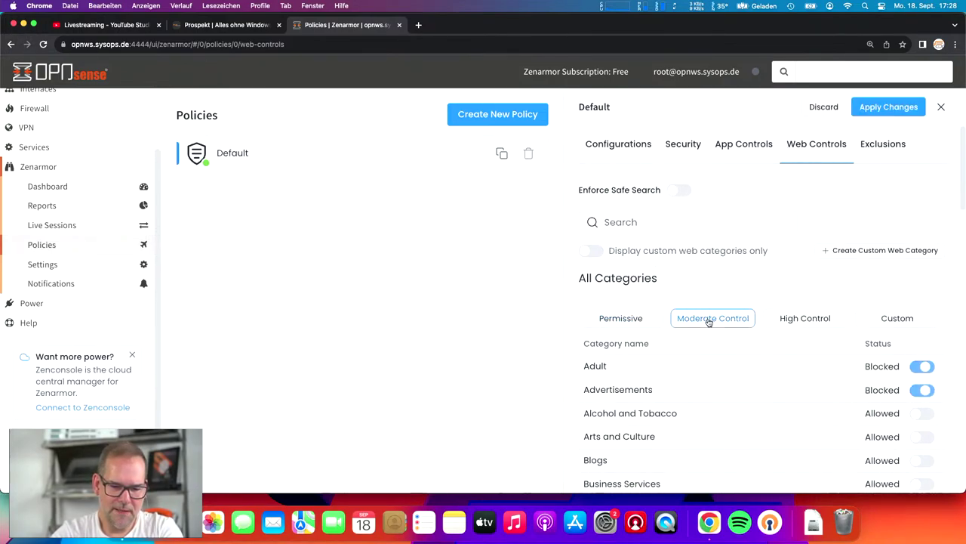
left_click(793, 319)
left_click(883, 318)
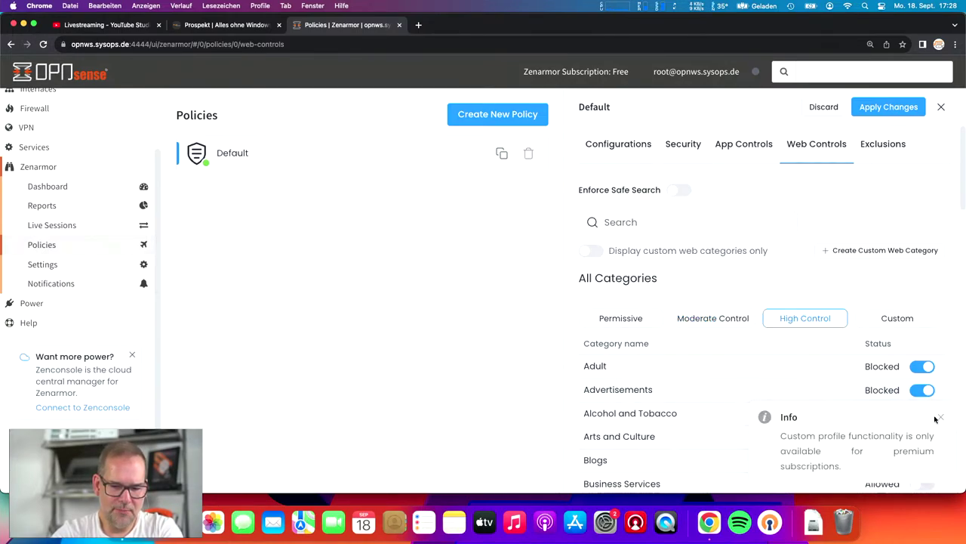
left_click(733, 328)
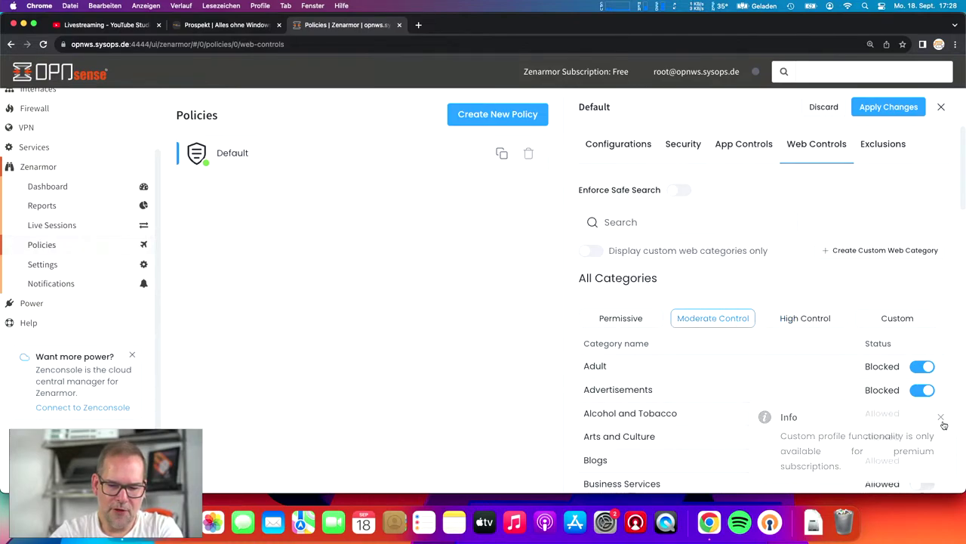
Scroll through the web categories, then switch over to the Windows VM desktop
scroll(730, 418, "down", 5)
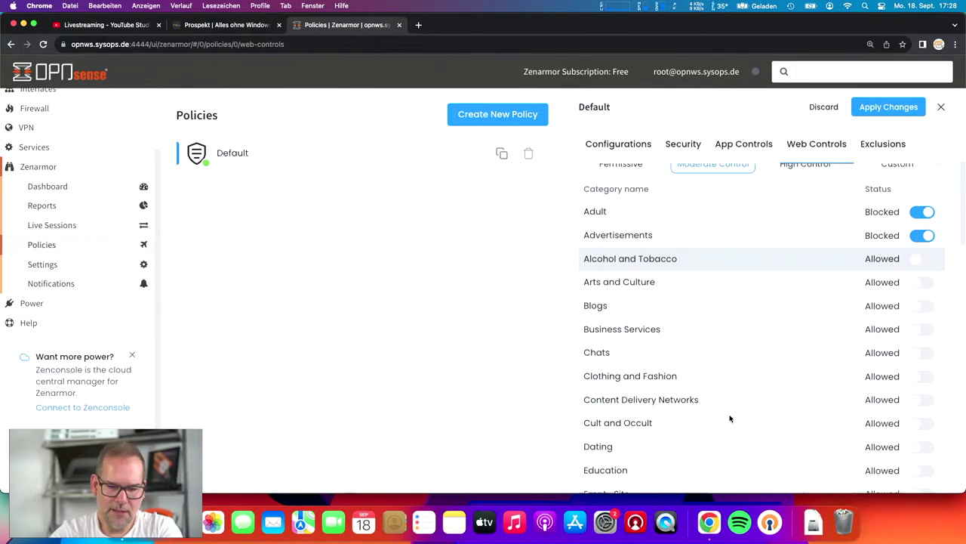
scroll(730, 419, "down", 1)
scroll(730, 418, "down", 4)
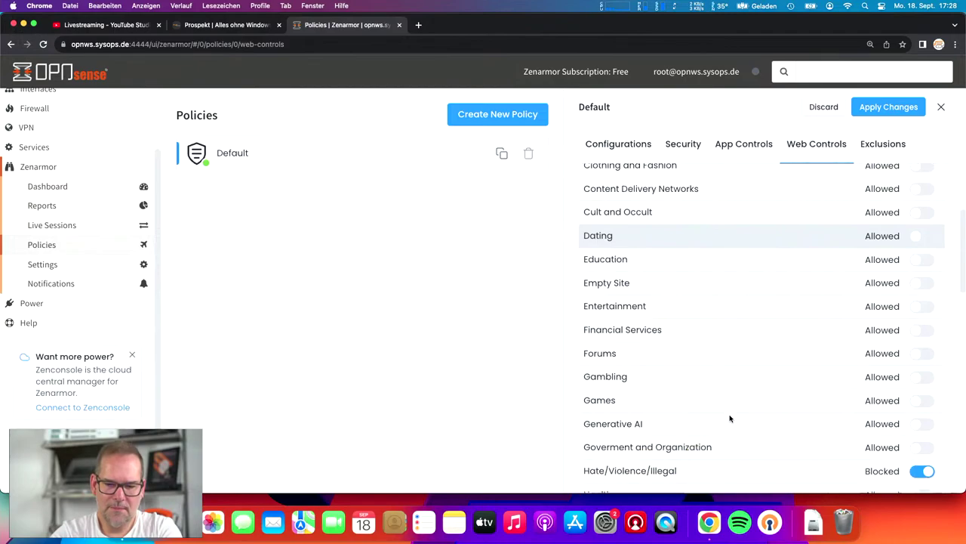
scroll(730, 418, "down", 2)
scroll(730, 418, "down", 2)
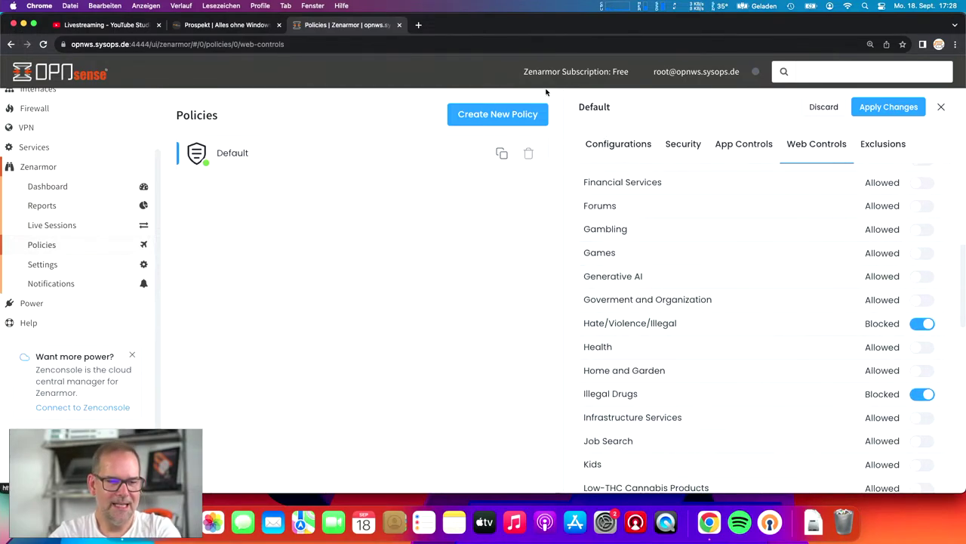
key("ctrl+Right")
Load kleinanzeigen.de in Edge and accept all cookies ('Alle akzeptieren')
left_click(418, 11)
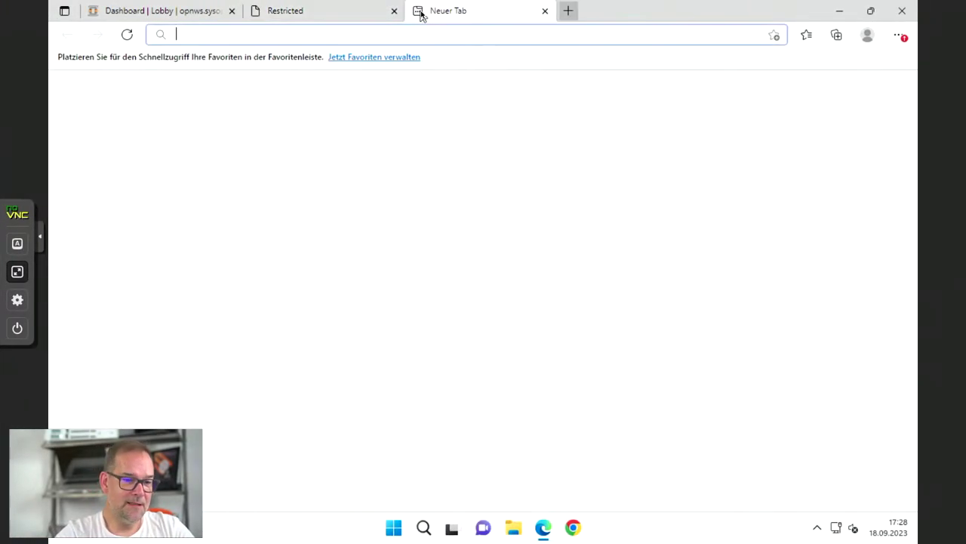
type("kle")
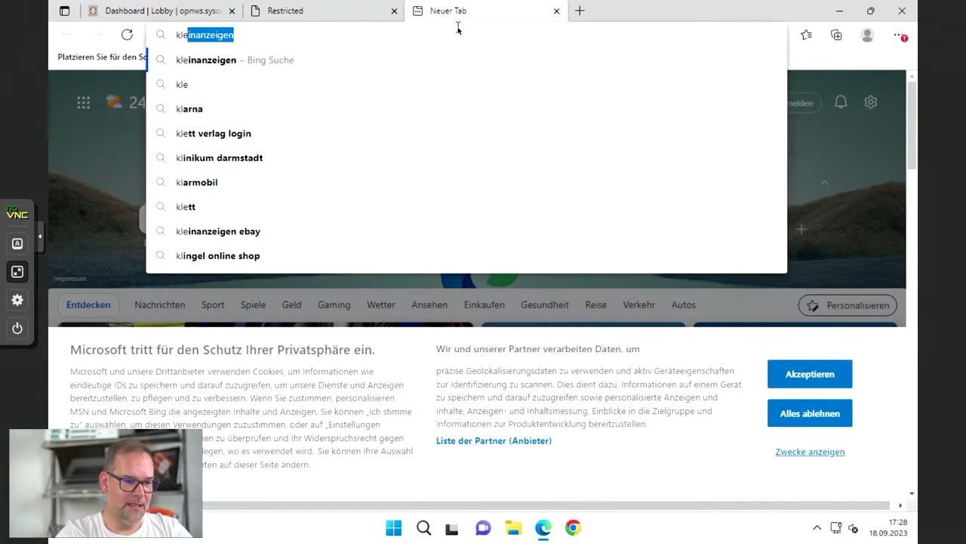
type("inanzeigen.de")
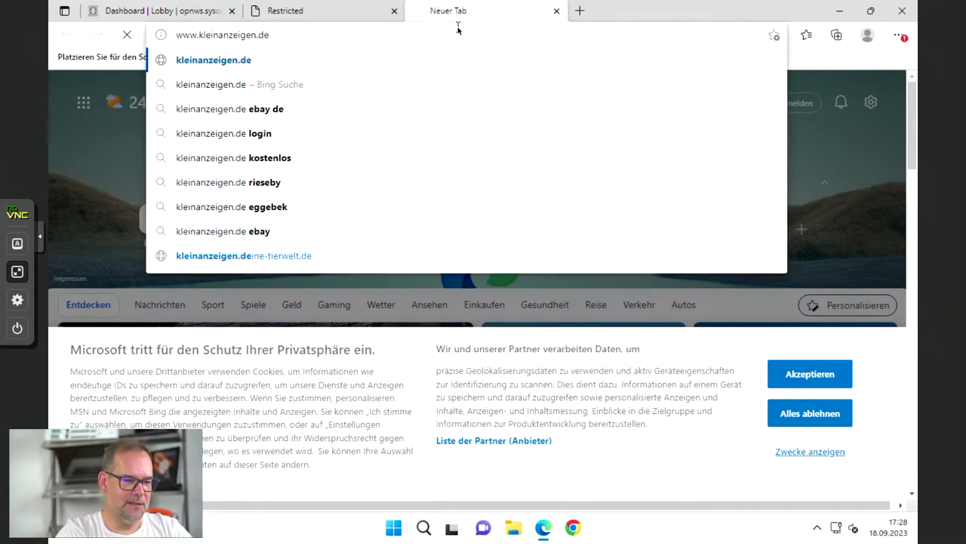
key("Return")
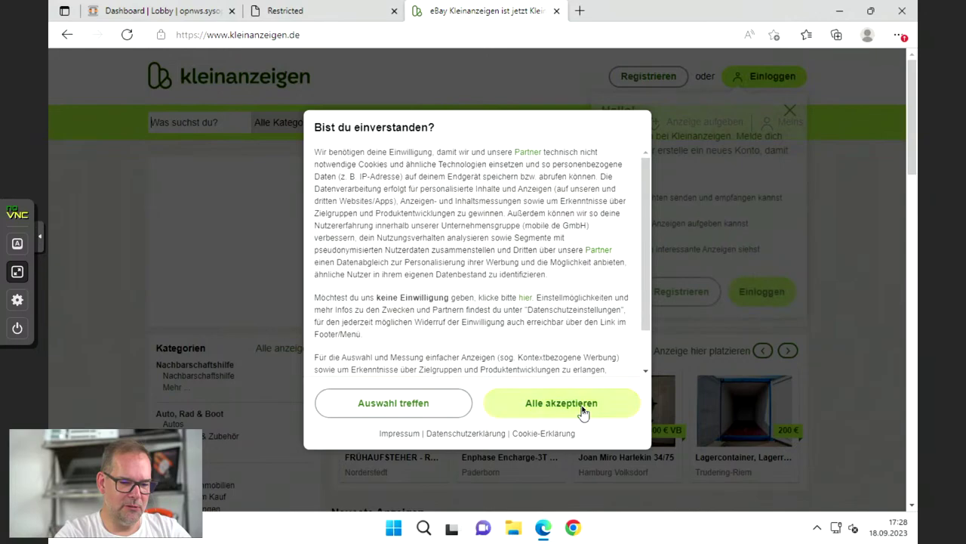
left_click(584, 411)
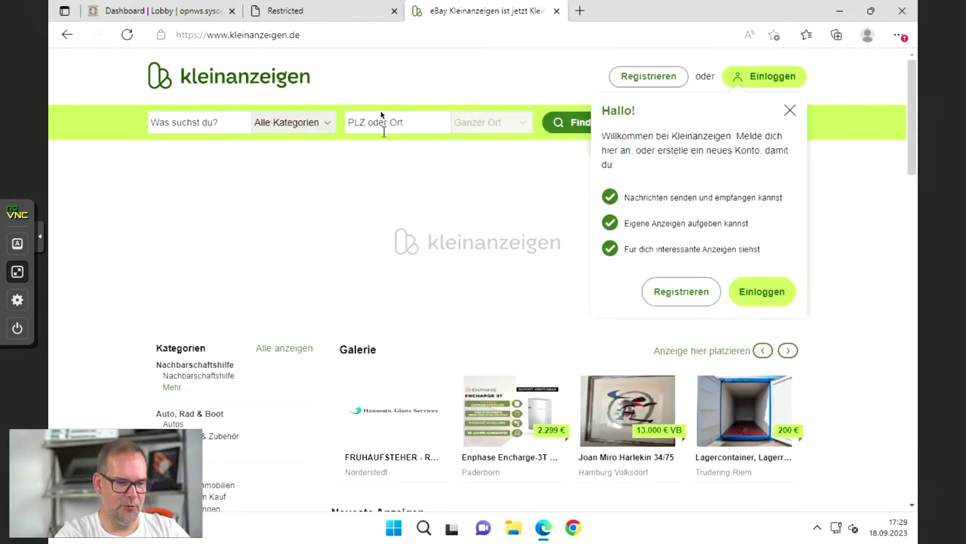
Load t-online.de in a new tab and accept its consent ('Akzeptieren und weiter')
left_click(580, 10)
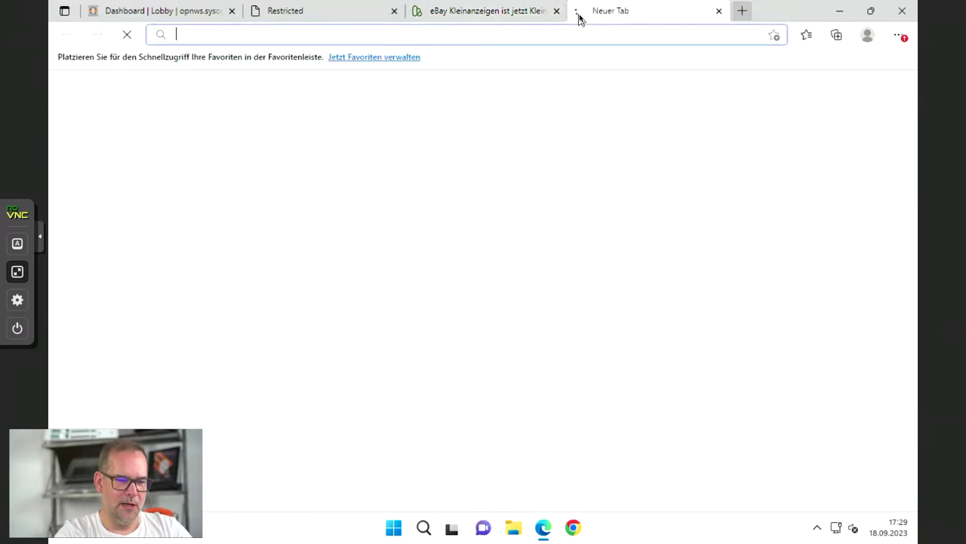
type("t-online.de")
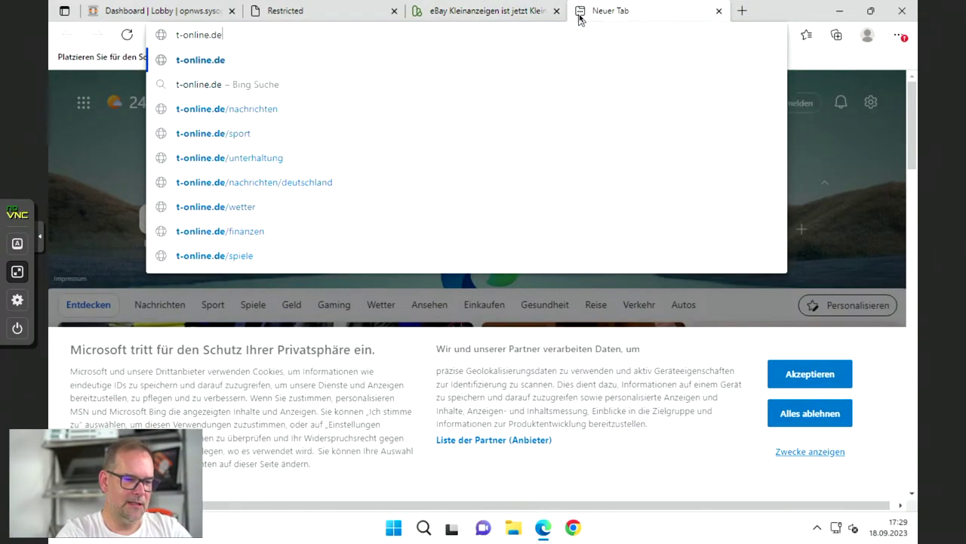
key("Return")
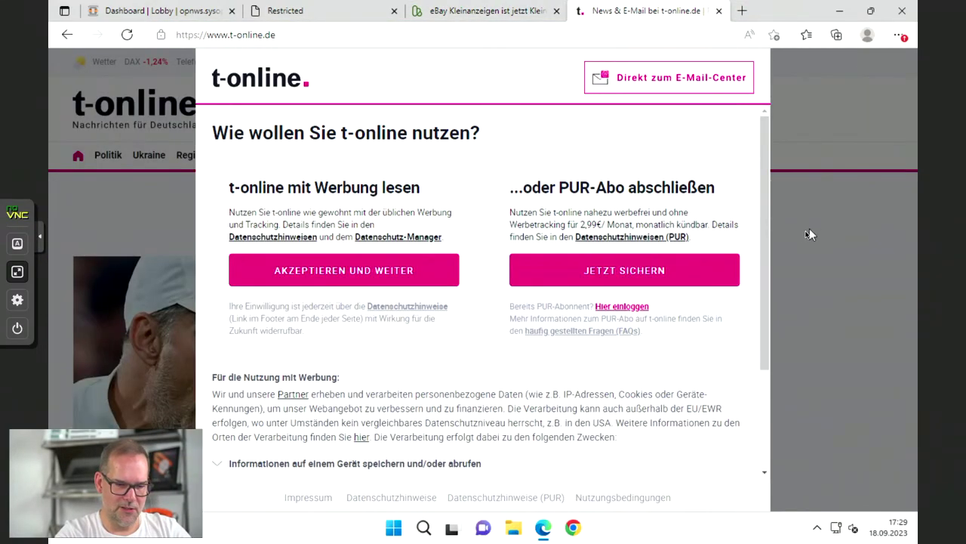
left_click(397, 279)
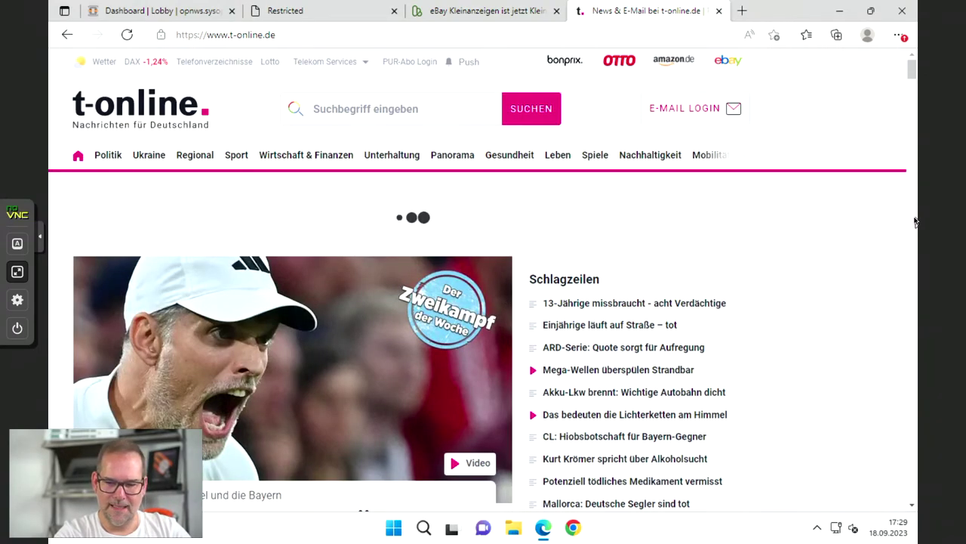
Scroll the t-online homepage, check the Restricted tab, and return to the OPNsense Lobby dashboard
scroll(914, 223, "down", 10)
scroll(913, 223, "down", 1)
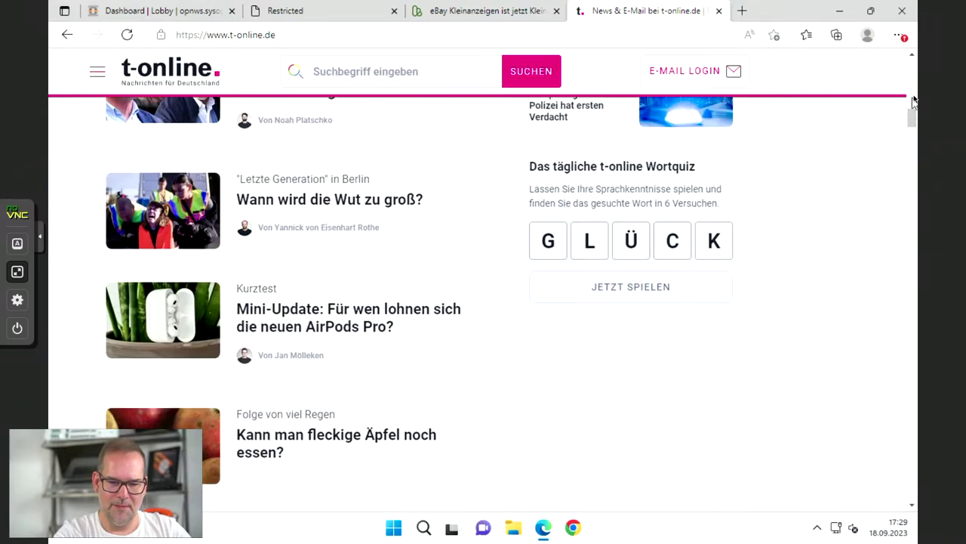
scroll(913, 100, "up", 5)
scroll(914, 100, "up", 2)
scroll(914, 100, "up", 4)
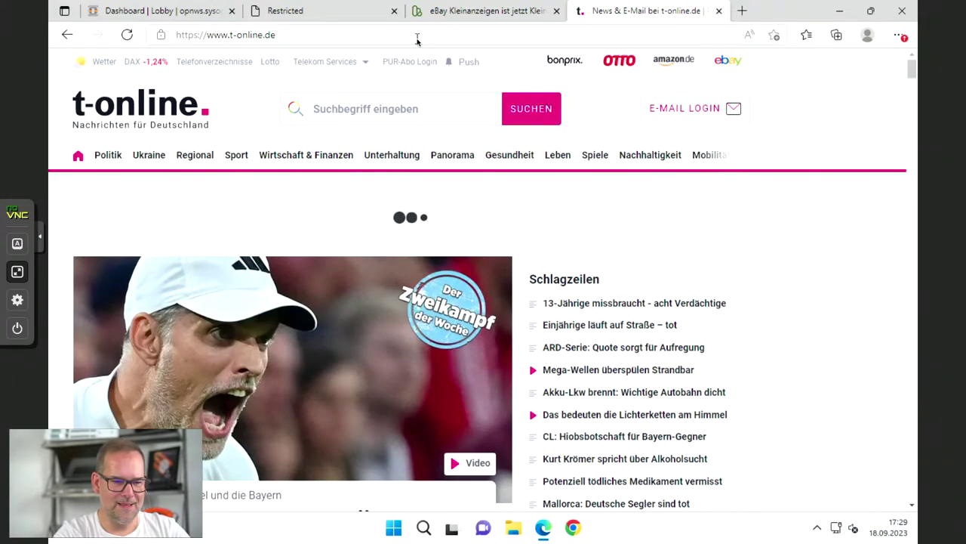
left_click(335, 13)
left_click(188, 15)
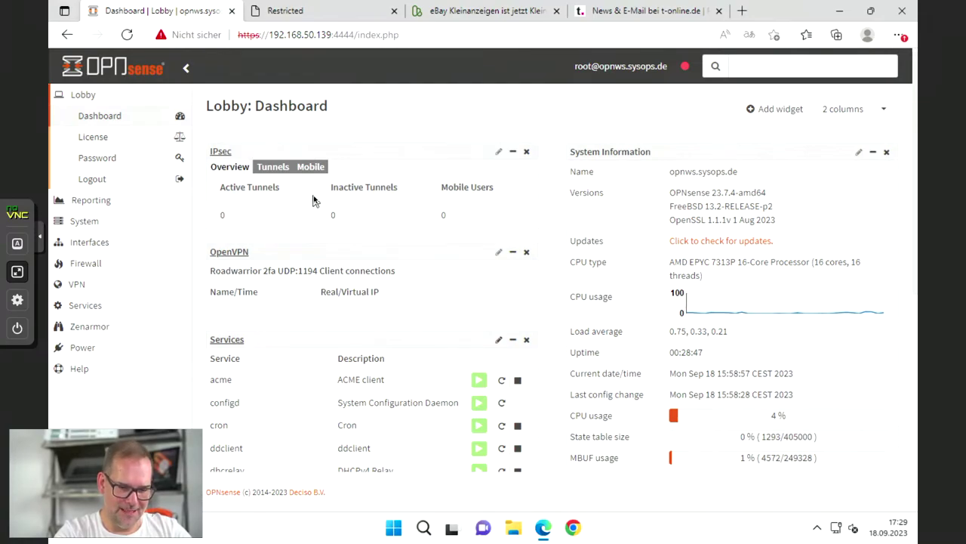
Bring the t-online.de tab back into view, then briefly switch to the Mac desktop
left_click(649, 13)
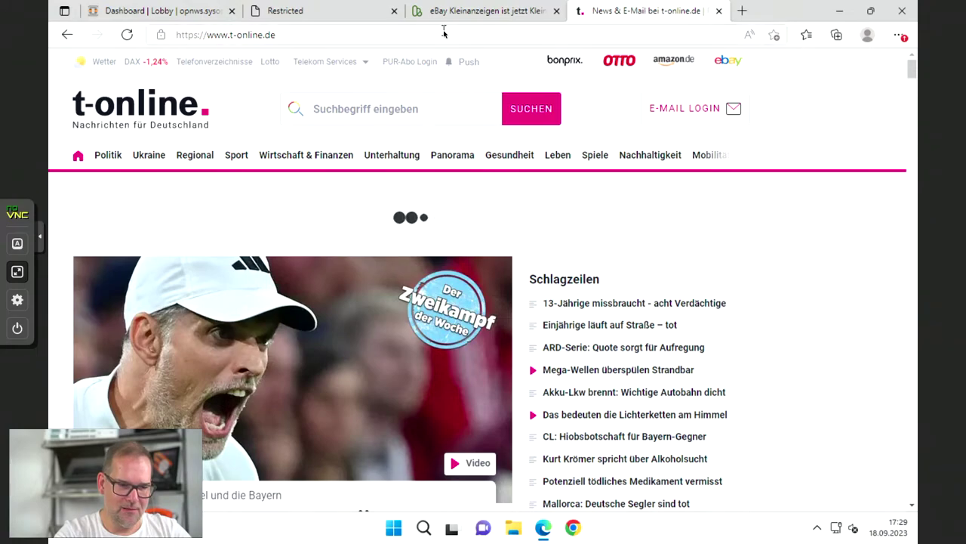
key("ctrl+Left")
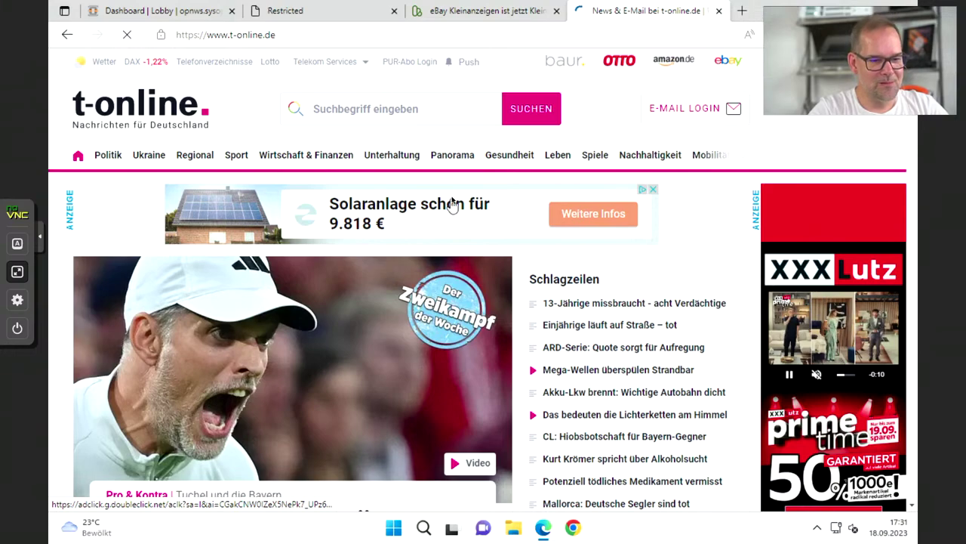
View the Restricted tab's restricted-by-organisation notice in Edge
left_click(310, 18)
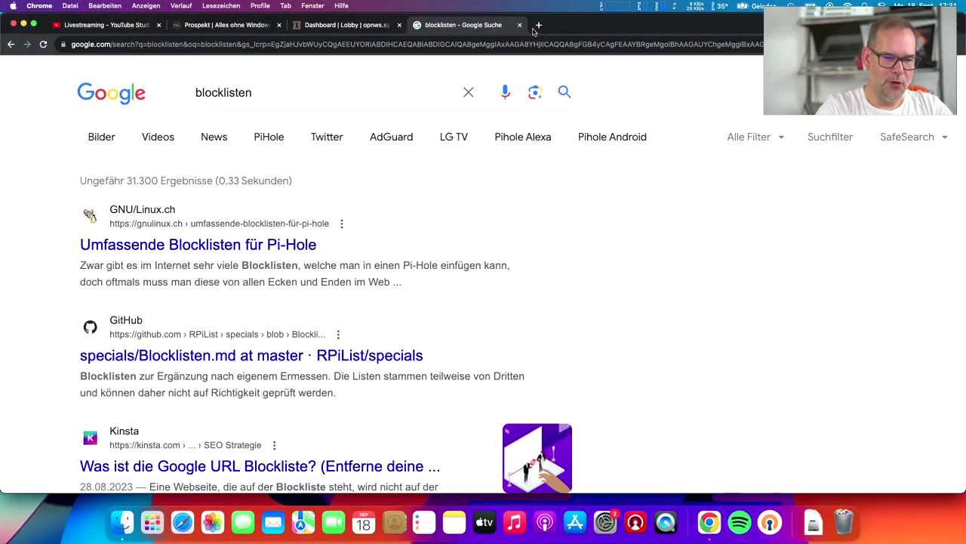
Search Google for 'blocklisten opsense adult ads' in a new tab
left_click(539, 26)
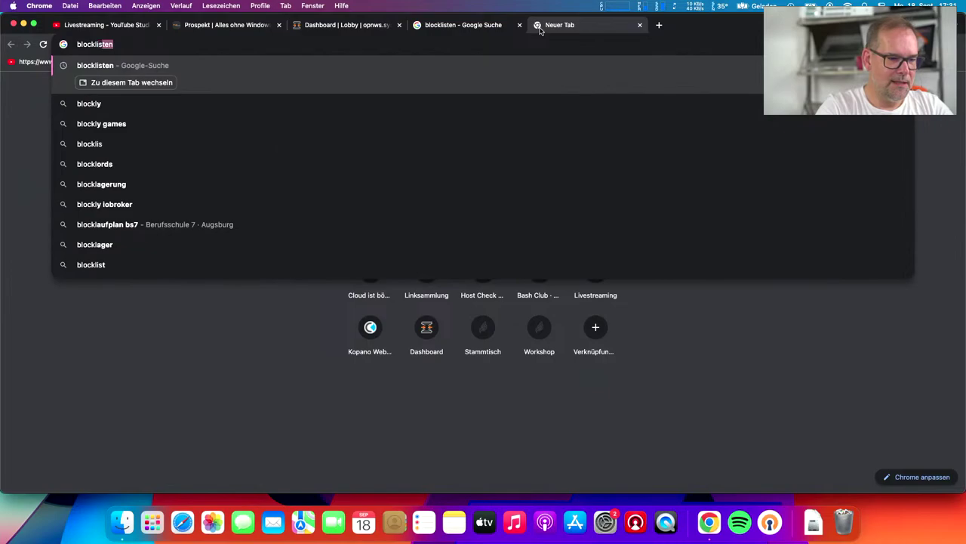
type("blocklisten op")
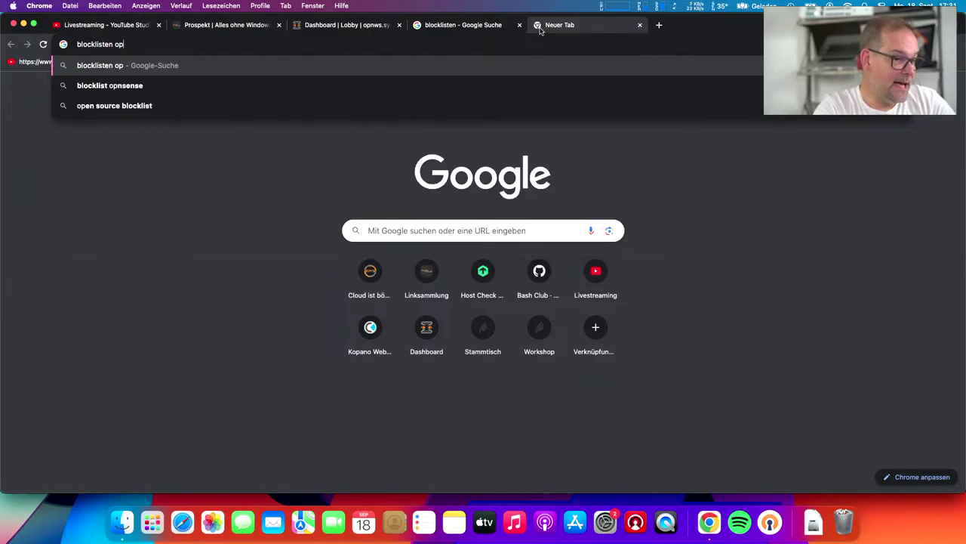
type("sense")
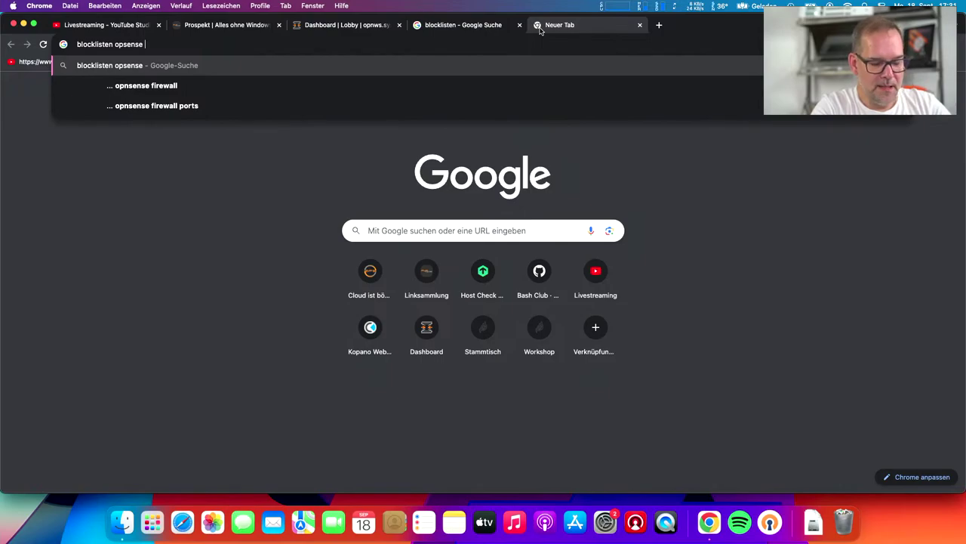
type(" adult a")
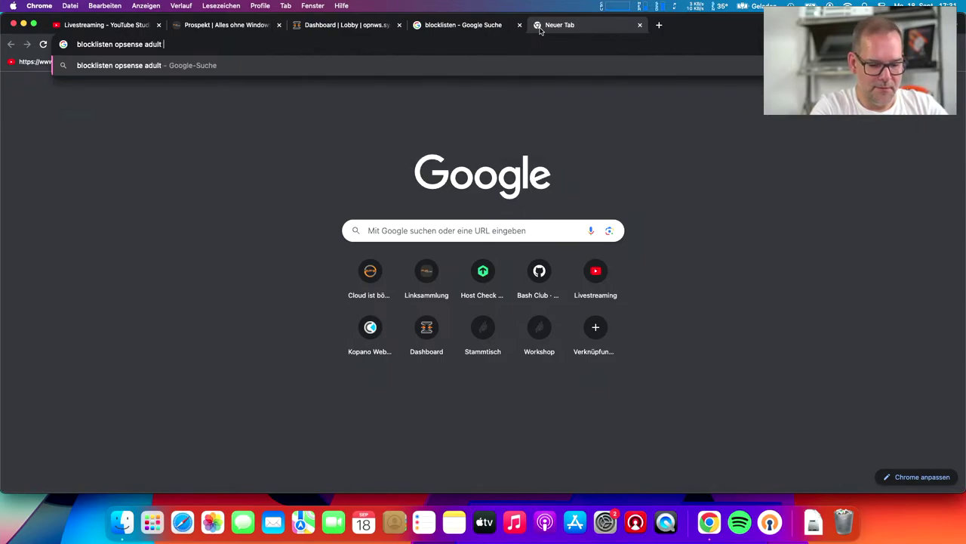
type("ds")
key("Return")
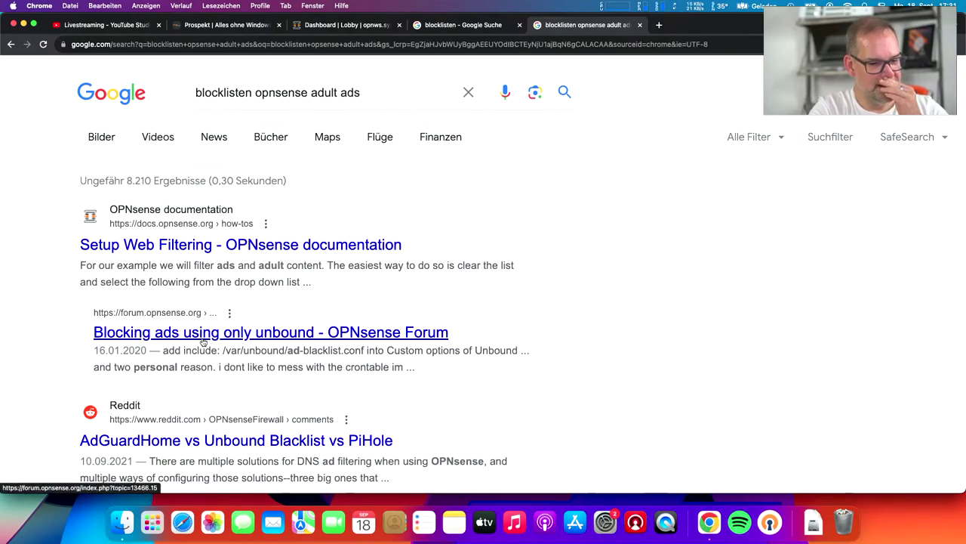
Open the OPNsense forum result on unbound ad blocking, then return to the results
scroll(203, 342, "down", 2)
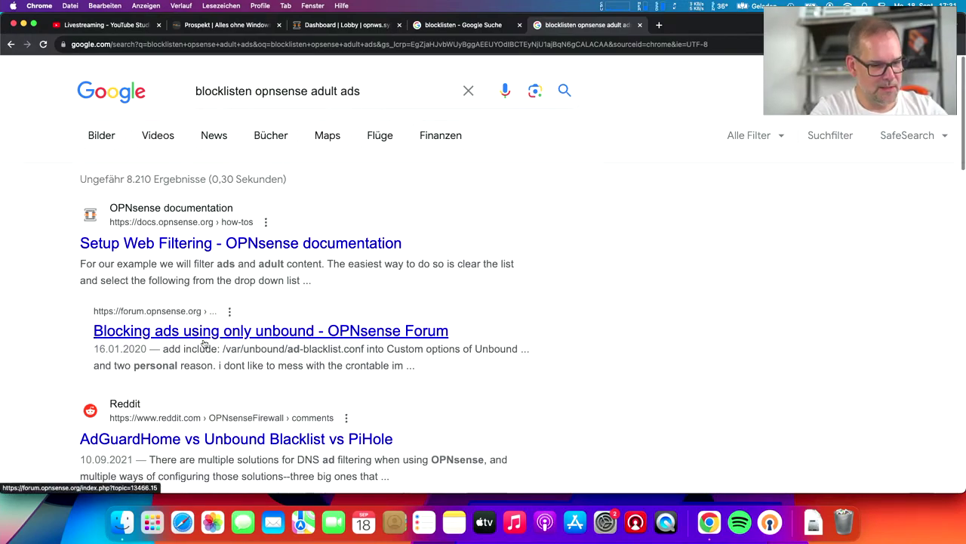
left_click(237, 271)
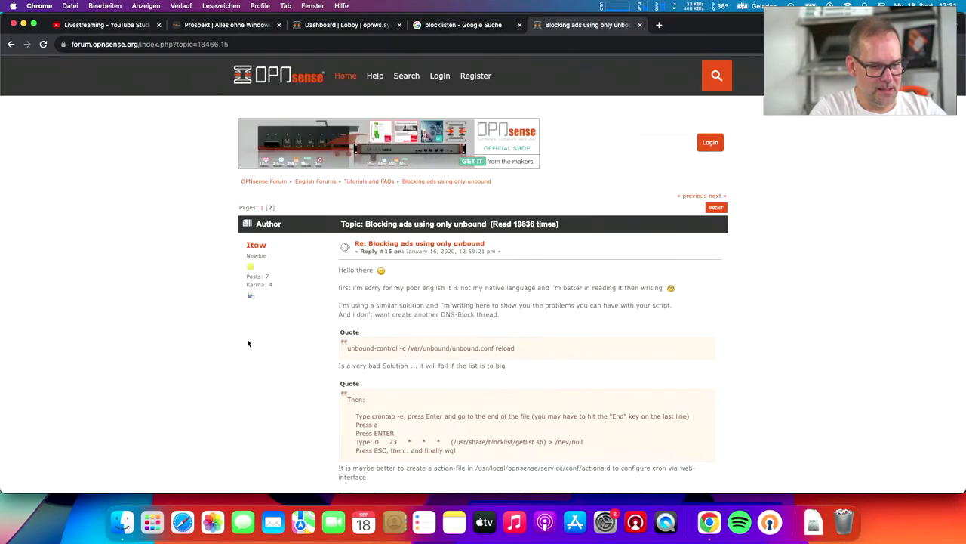
scroll(281, 381, "down", 5)
scroll(281, 381, "up", 1)
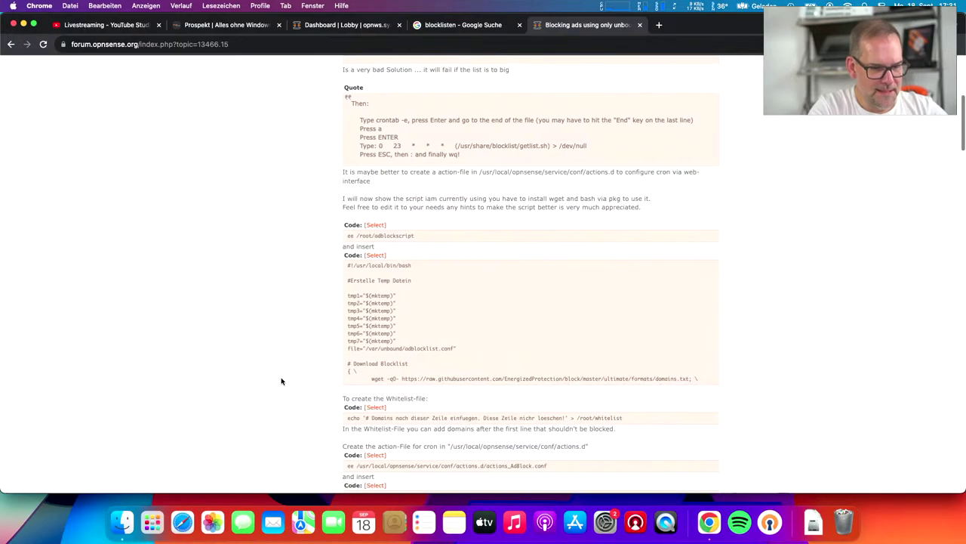
left_click(11, 43)
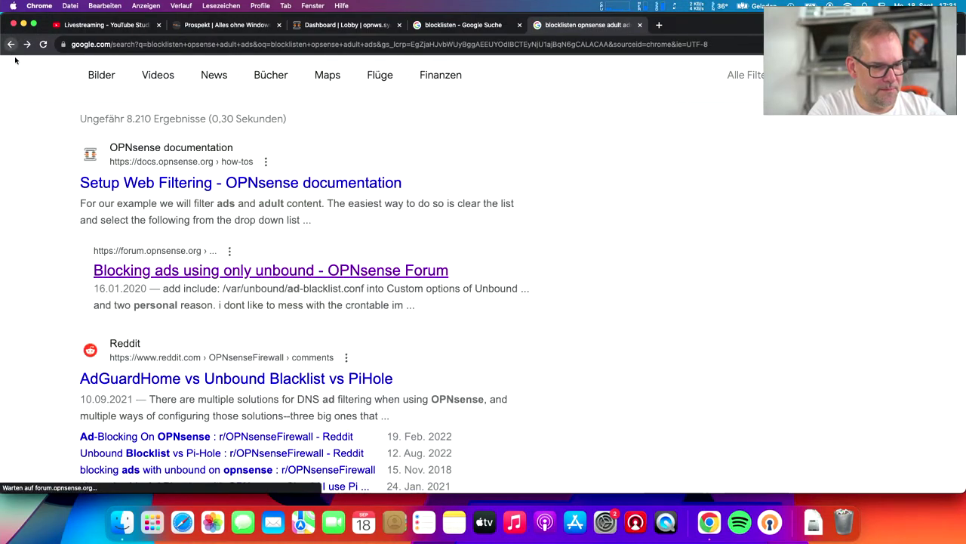
Refine the search by adding 'unbound' to the query
scroll(148, 319, "down", 2)
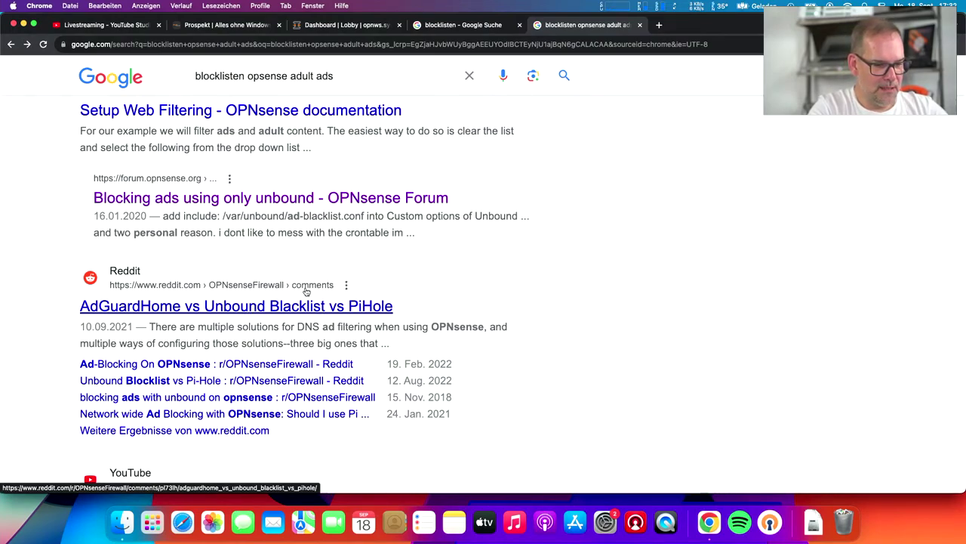
scroll(306, 292, "up", 4)
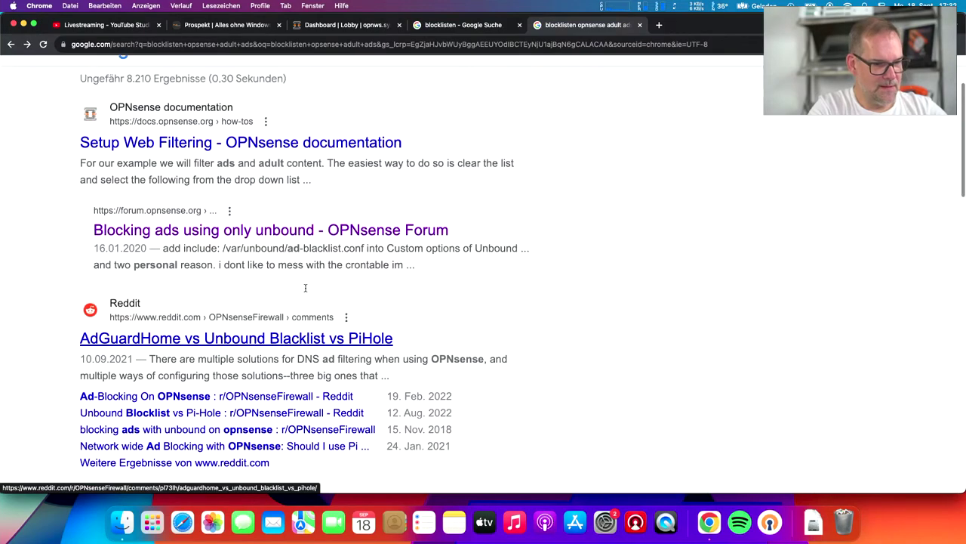
left_click(355, 93)
type("unbo")
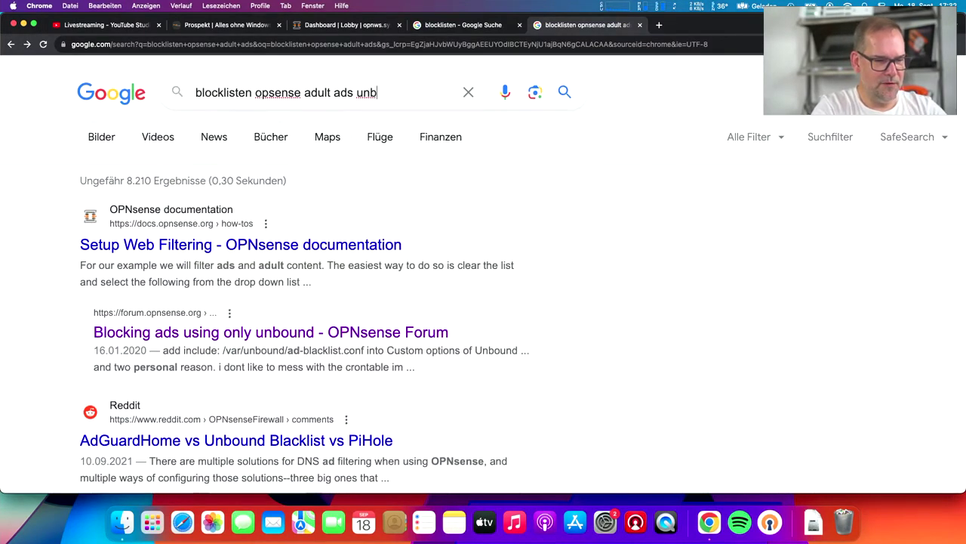
type("und")
key("Return")
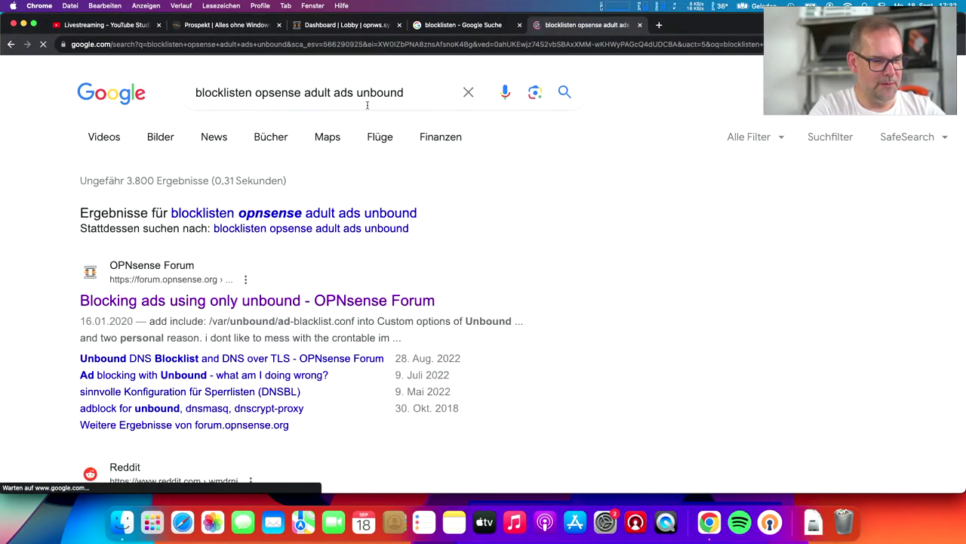
Open the 'Blocking ads using only unbound' thread, enlarge it, and follow its raw blocklist URL
left_click(227, 303)
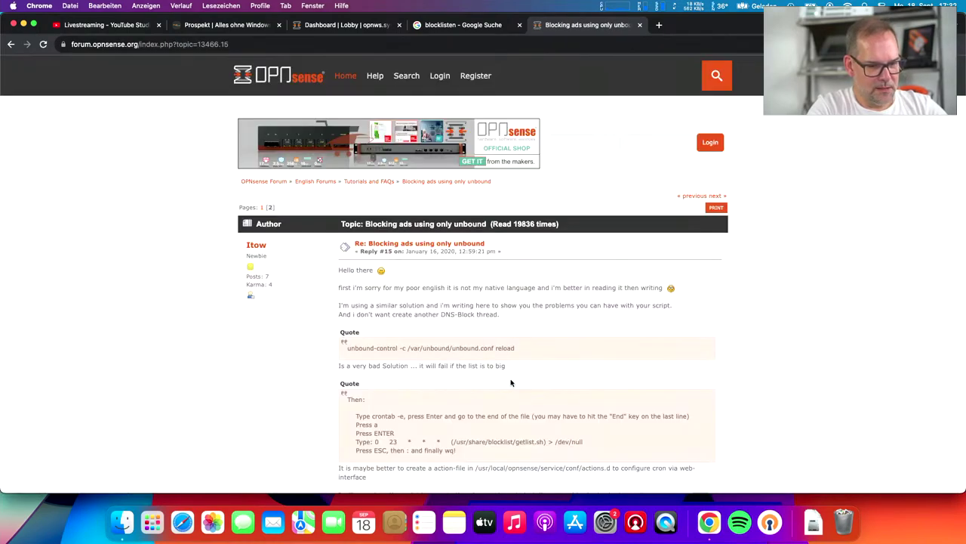
scroll(511, 389, "down", 5)
key("super+plus")
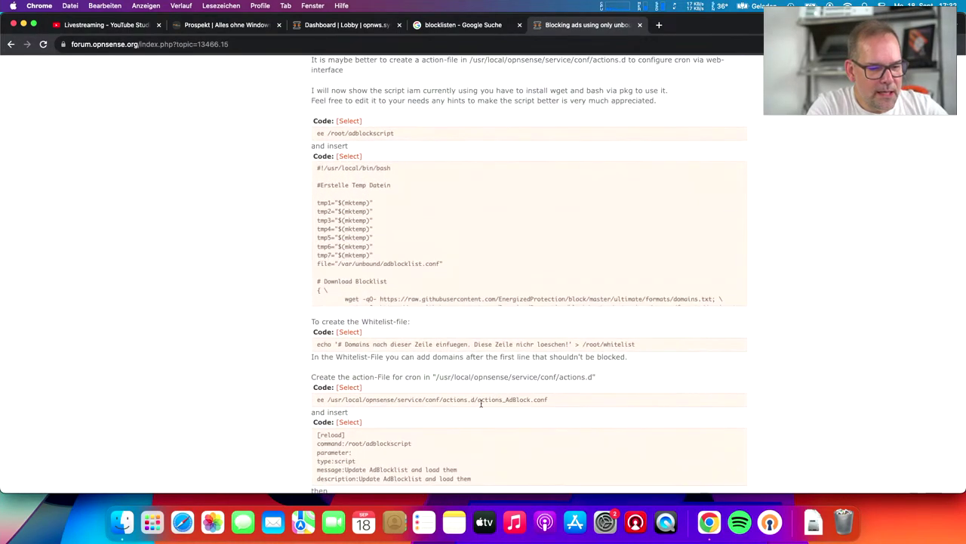
scroll(478, 409, "down", 5)
scroll(478, 408, "down", 4)
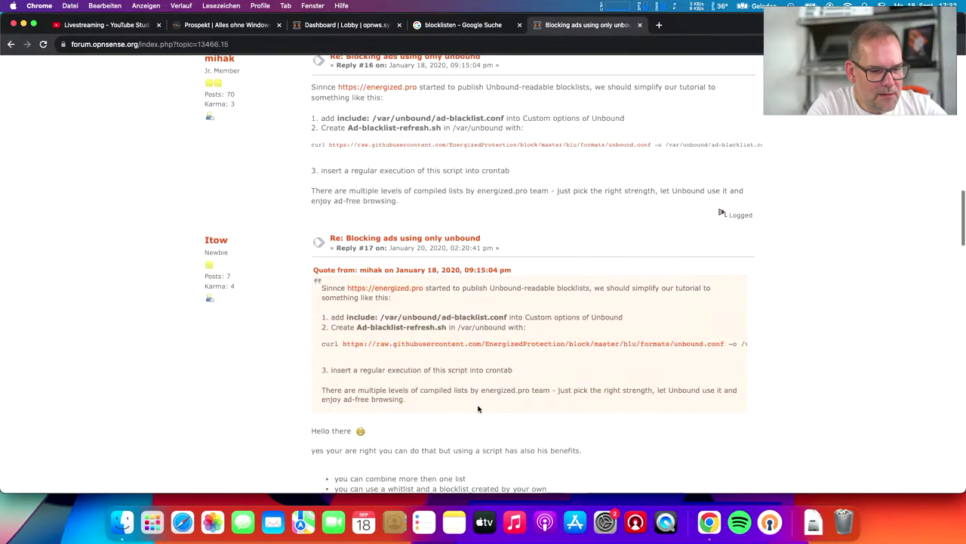
scroll(478, 405, "up", 1)
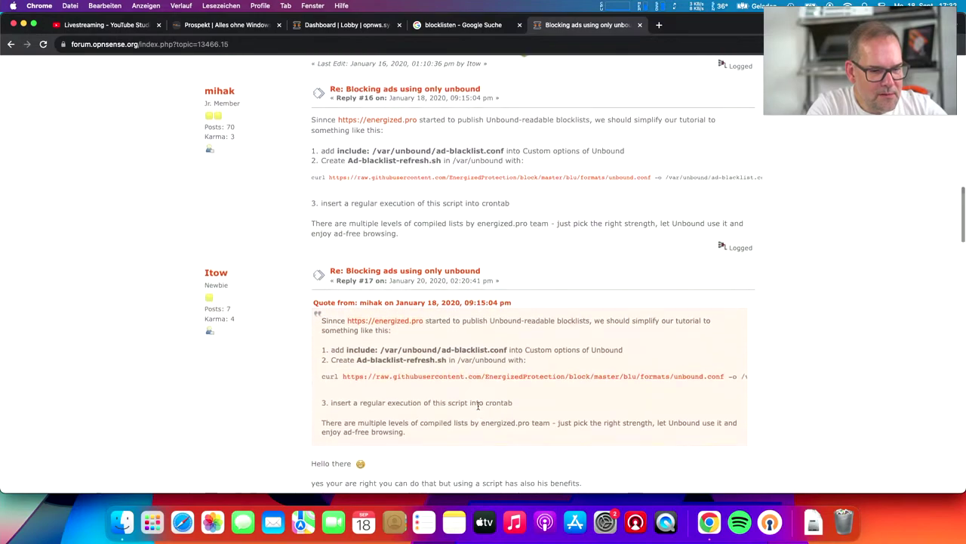
left_click(337, 180)
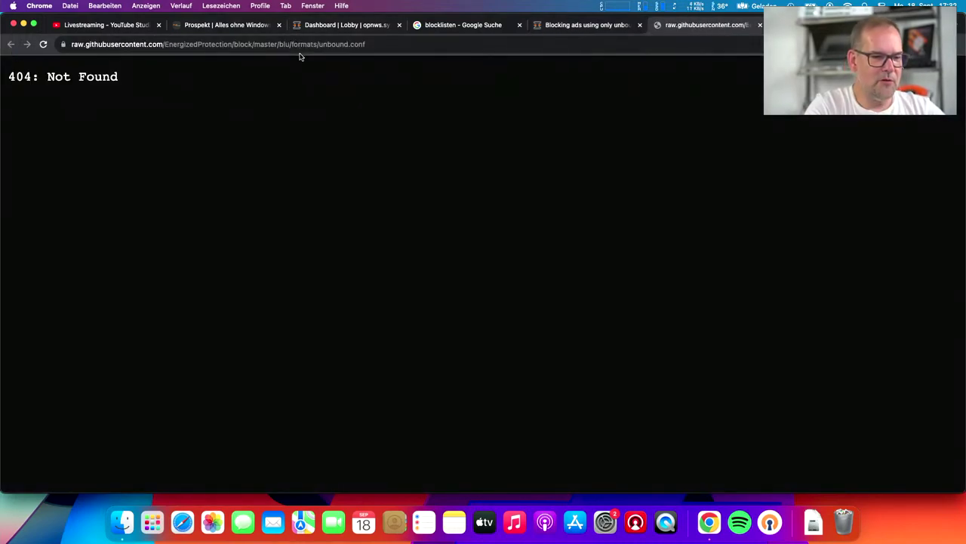
Search for 'firehol black' and open the FireHOL IP Lists result
left_click(310, 44)
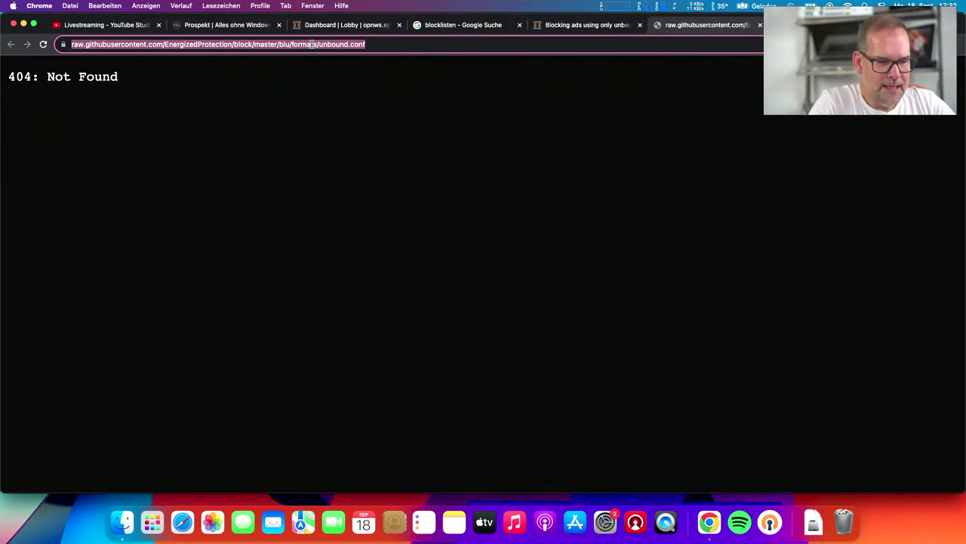
type("firehol black")
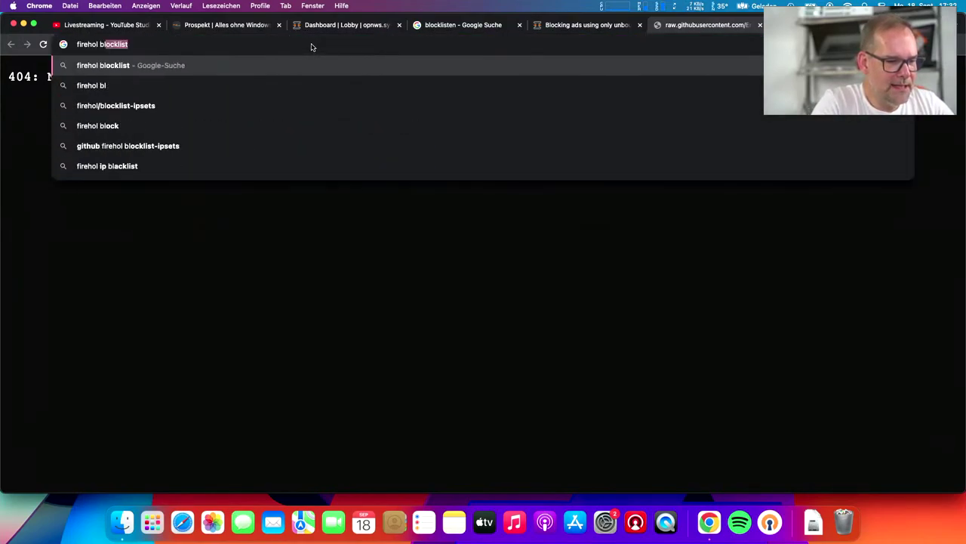
key("Return")
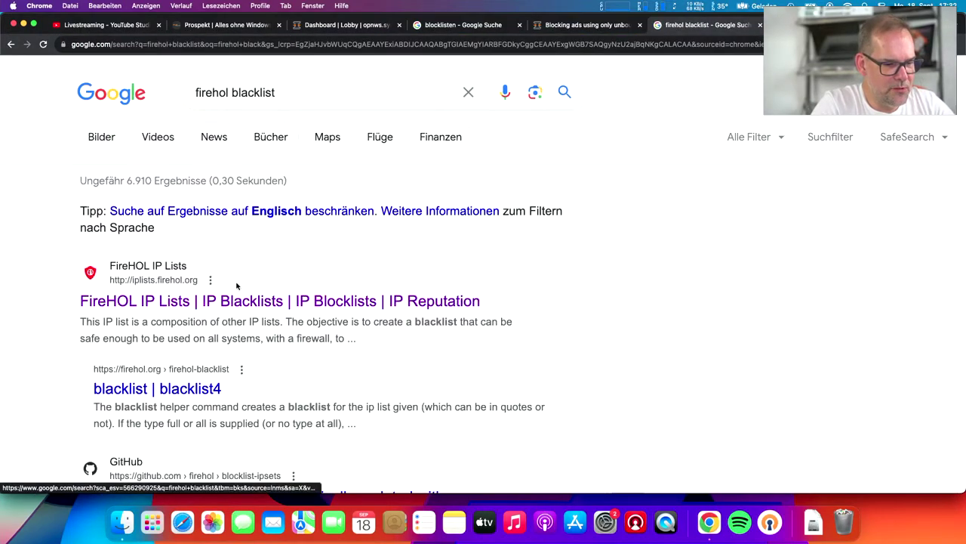
left_click(240, 304)
Scroll through the firehol_level1 overview on iplists.firehol.org
scroll(407, 332, "down", 5)
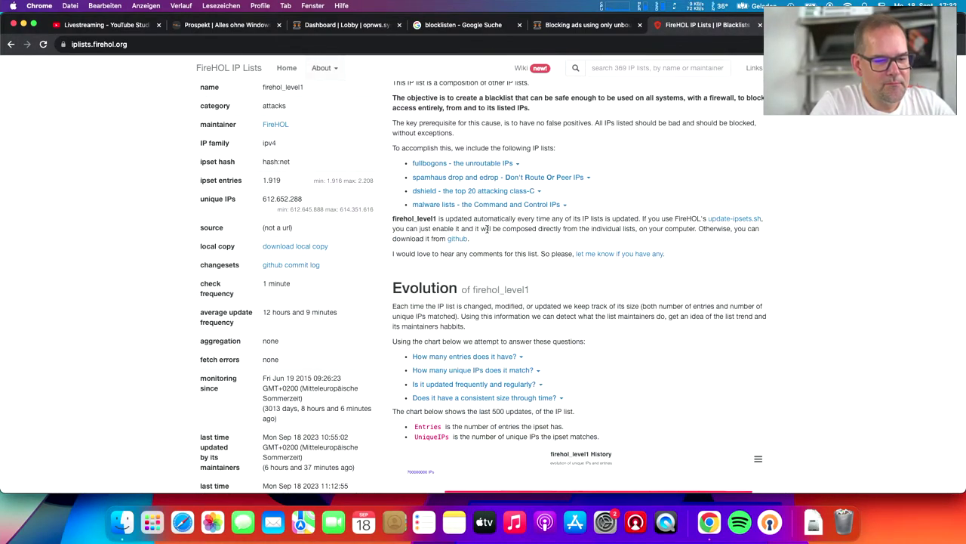
scroll(487, 228, "up", 5)
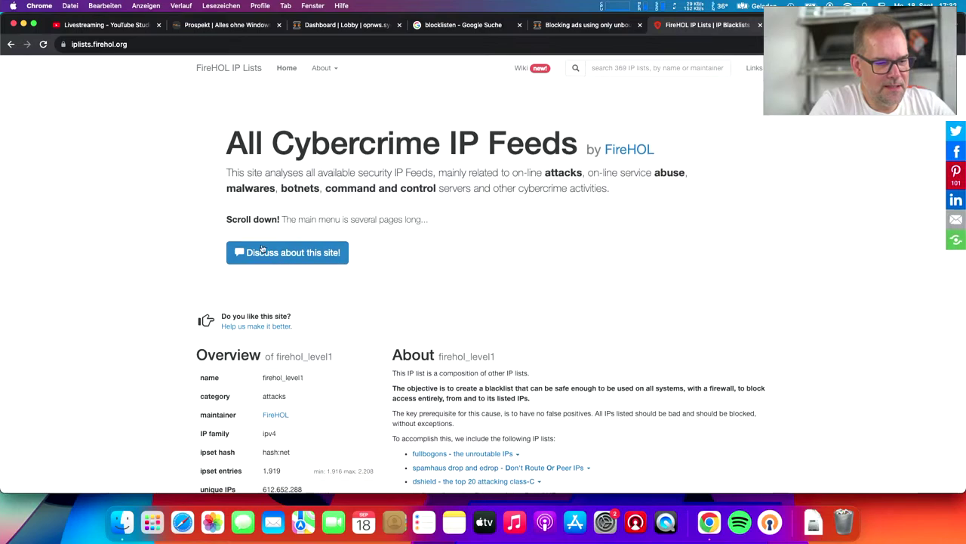
scroll(287, 287, "down", 3)
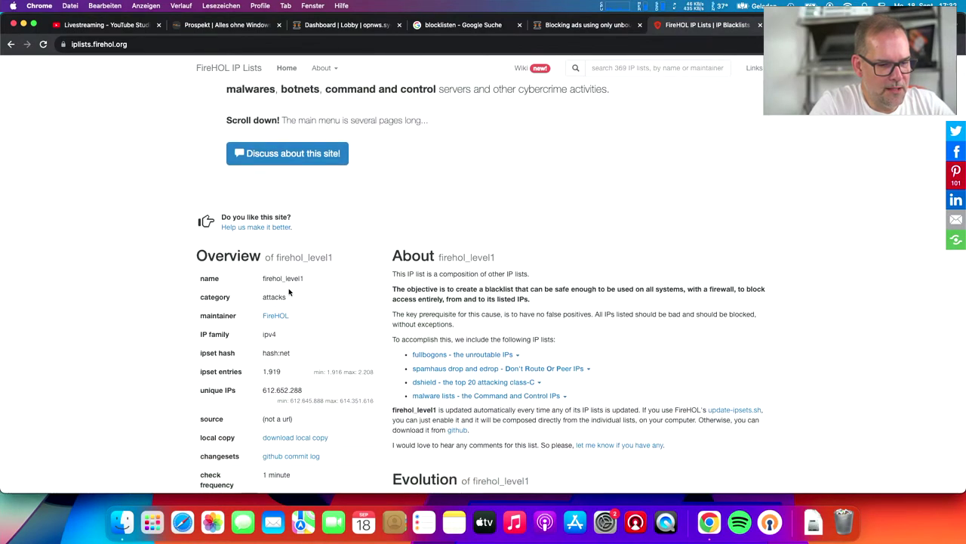
scroll(276, 325, "down", 3)
scroll(277, 324, "down", 2)
scroll(276, 324, "down", 5)
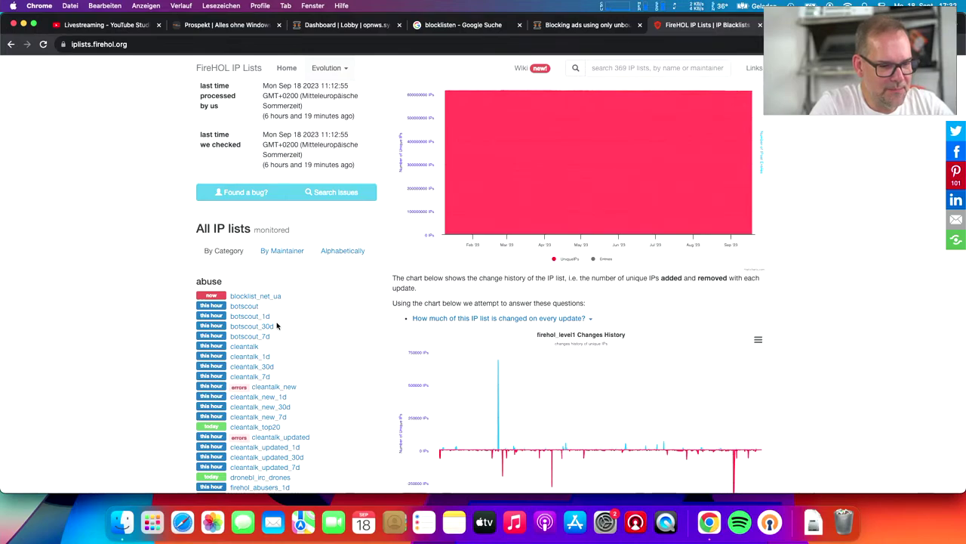
scroll(277, 325, "down", 5)
scroll(277, 325, "down", 2)
scroll(276, 325, "down", 5)
scroll(277, 324, "down", 5)
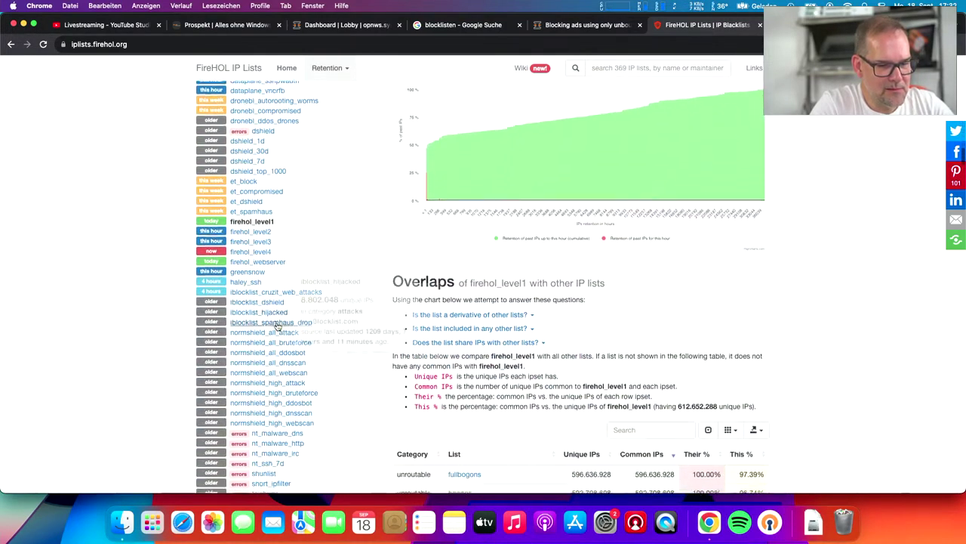
scroll(276, 325, "up", 10)
scroll(277, 325, "up", 10)
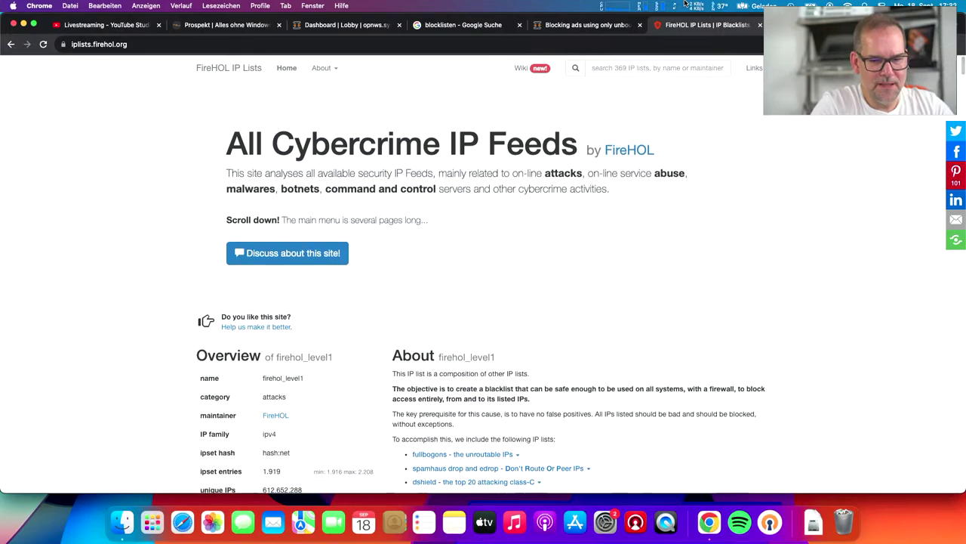
left_click(692, 45)
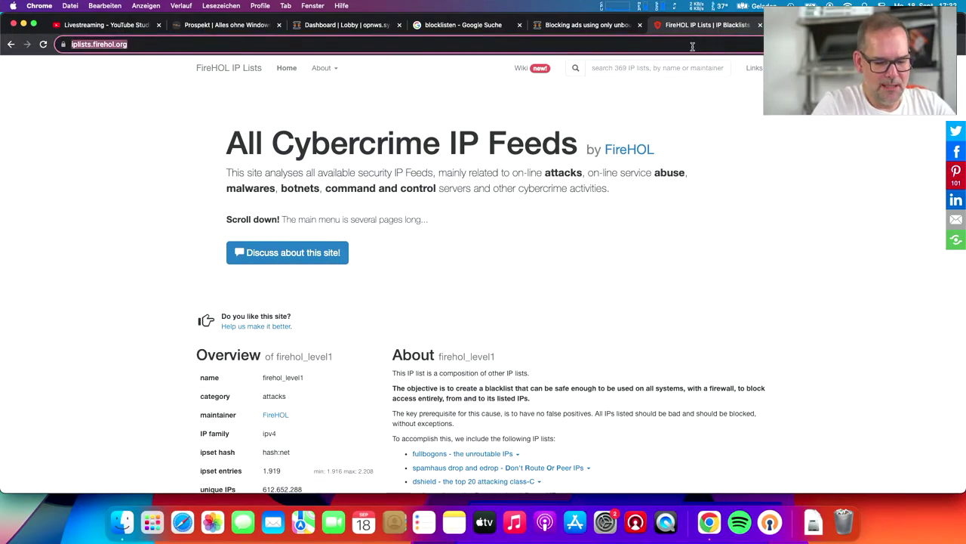
Search 'opnsense blocklist outgoing' and open the OPNsense forum thread on blocking malicious IPs
type("opnsense blockl")
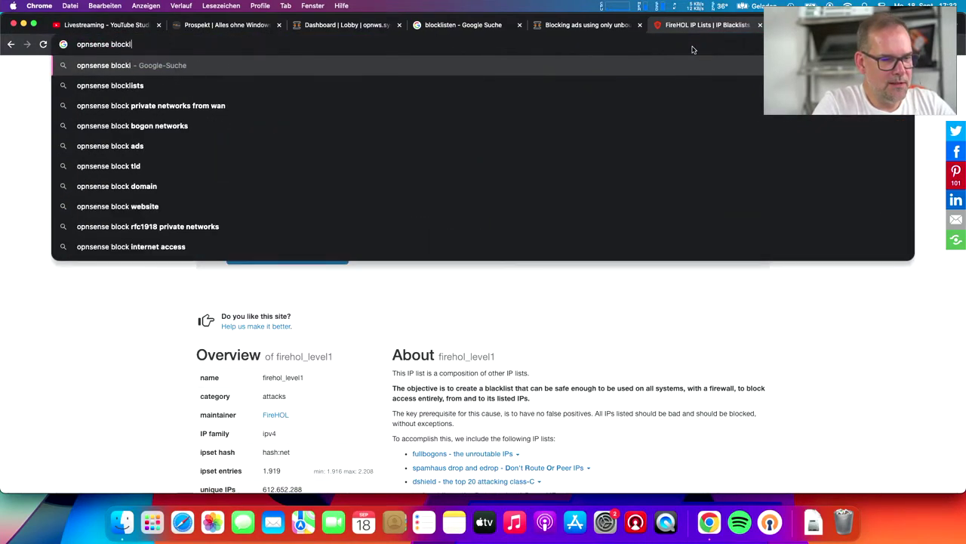
type("ist out")
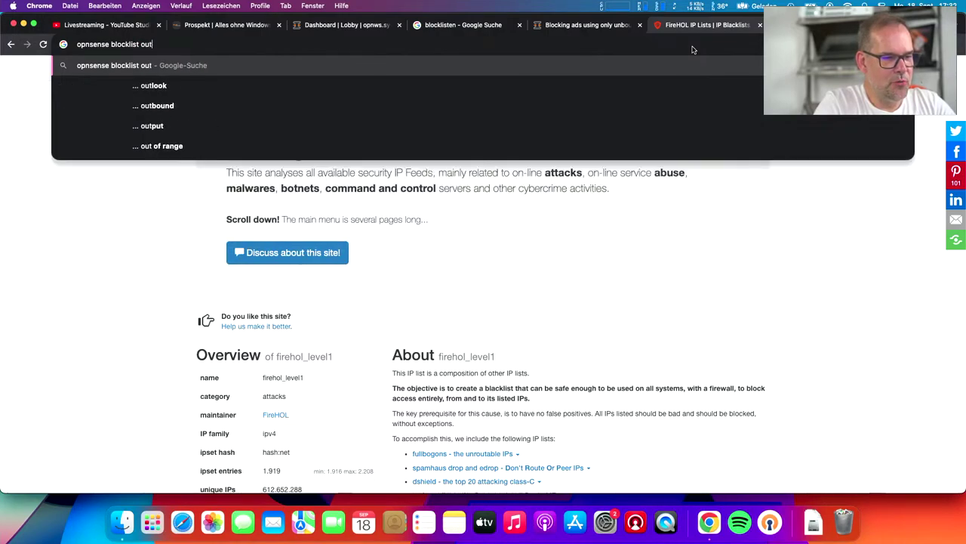
type("going")
key("Return")
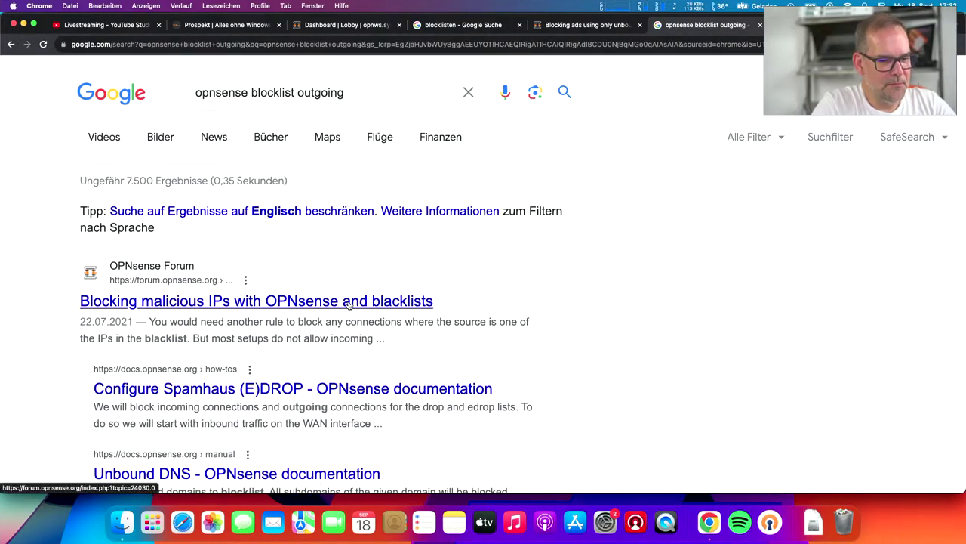
left_click(349, 302)
scroll(506, 322, "down", 3)
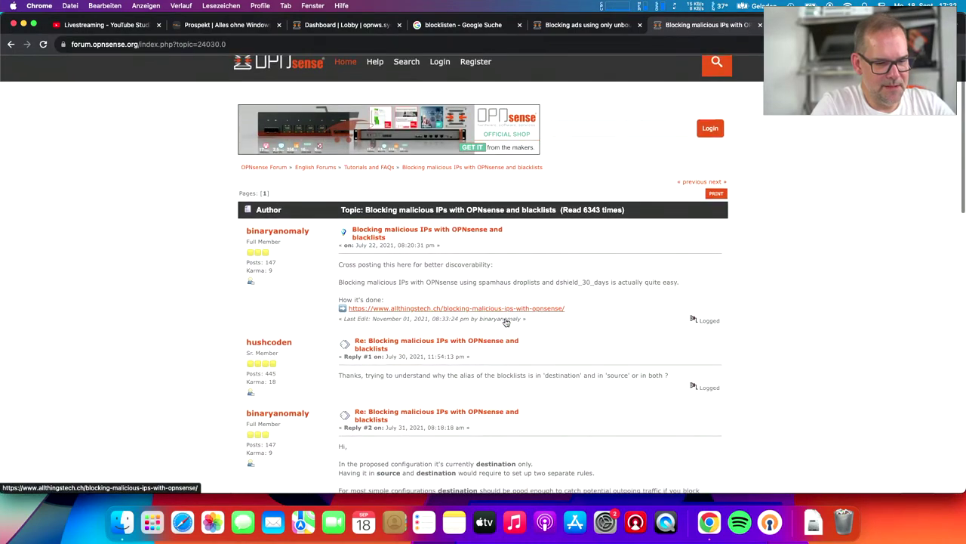
scroll(506, 321, "up", 3)
scroll(506, 321, "up", 3)
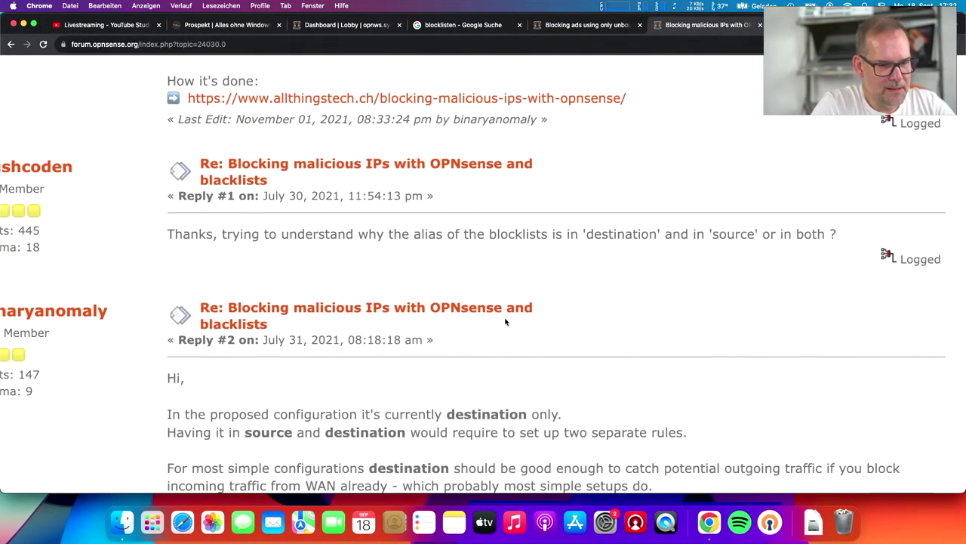
Open the linked allthingstech blocklist guide and read down to its Addendum of blocklist URLs
left_click(517, 99)
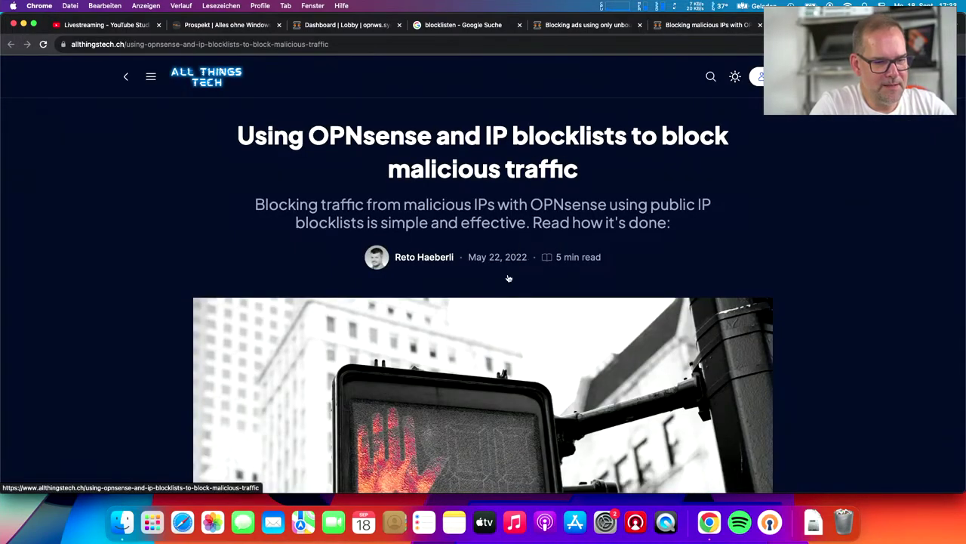
scroll(509, 279, "down", 3)
scroll(509, 279, "down", 15)
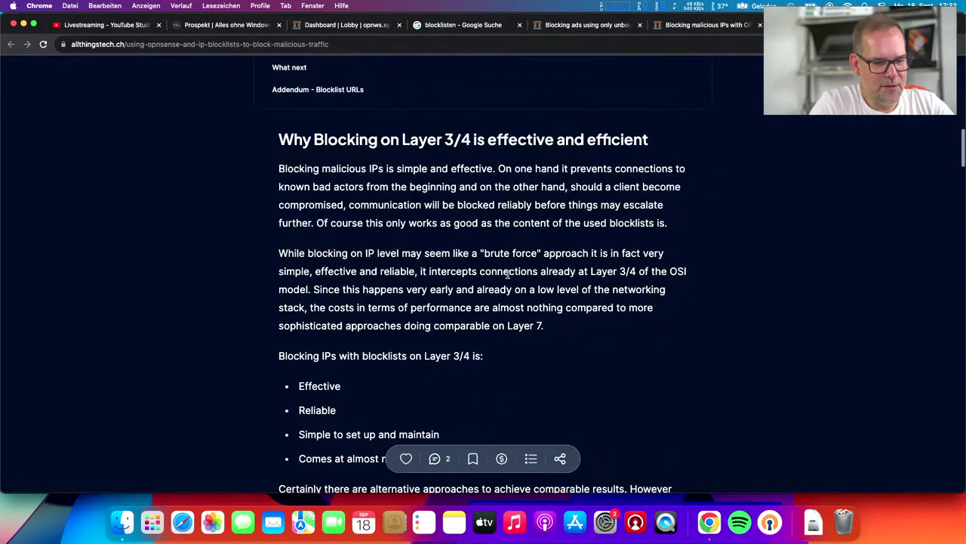
scroll(507, 274, "down", 5)
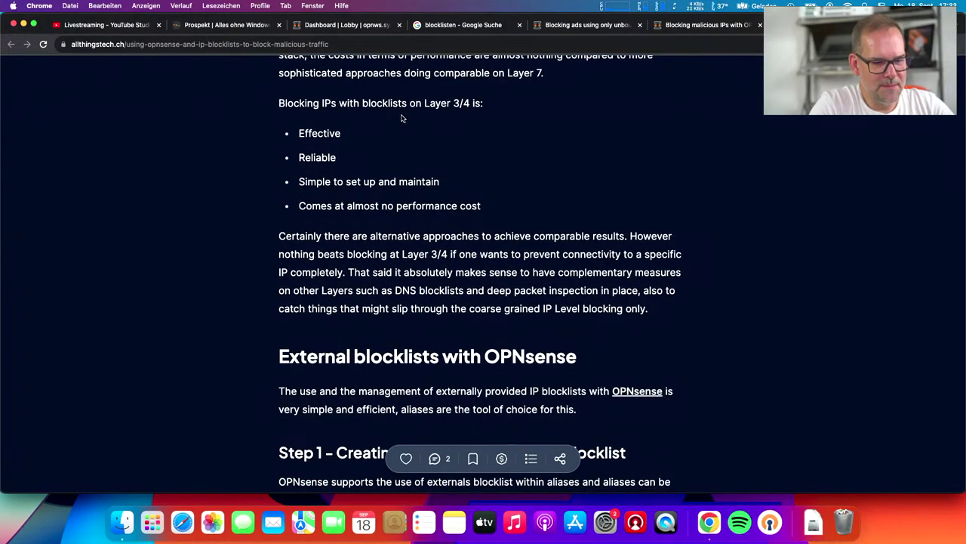
scroll(402, 121, "down", 3)
scroll(402, 132, "down", 4)
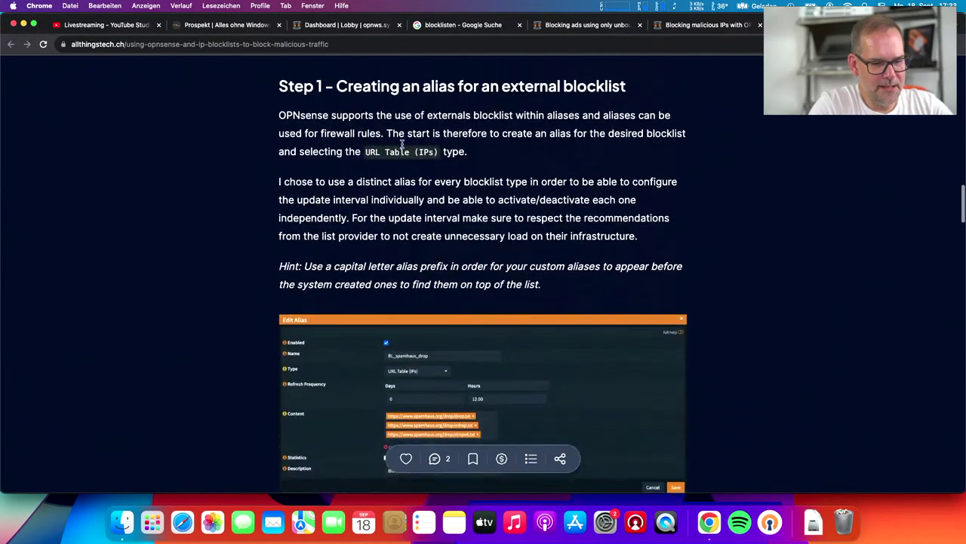
scroll(402, 143, "down", 4)
scroll(402, 143, "down", 3)
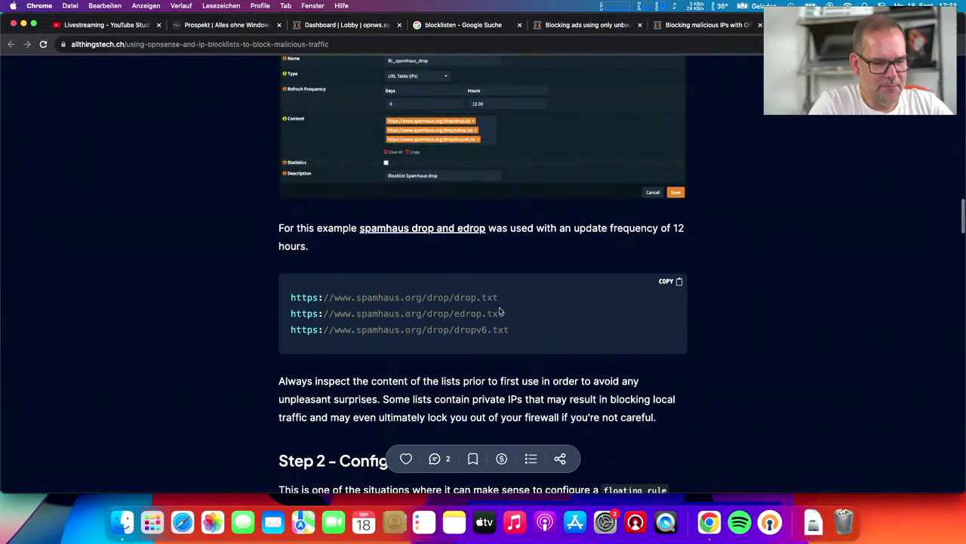
scroll(522, 334, "down", 5)
scroll(522, 334, "down", 3)
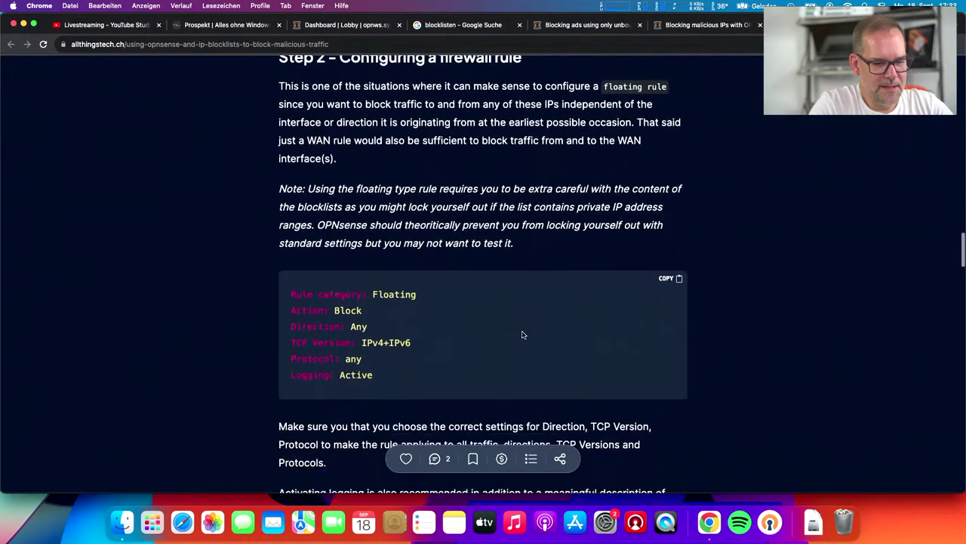
scroll(522, 334, "down", 7)
scroll(522, 334, "down", 6)
scroll(522, 335, "down", 8)
scroll(523, 334, "down", 2)
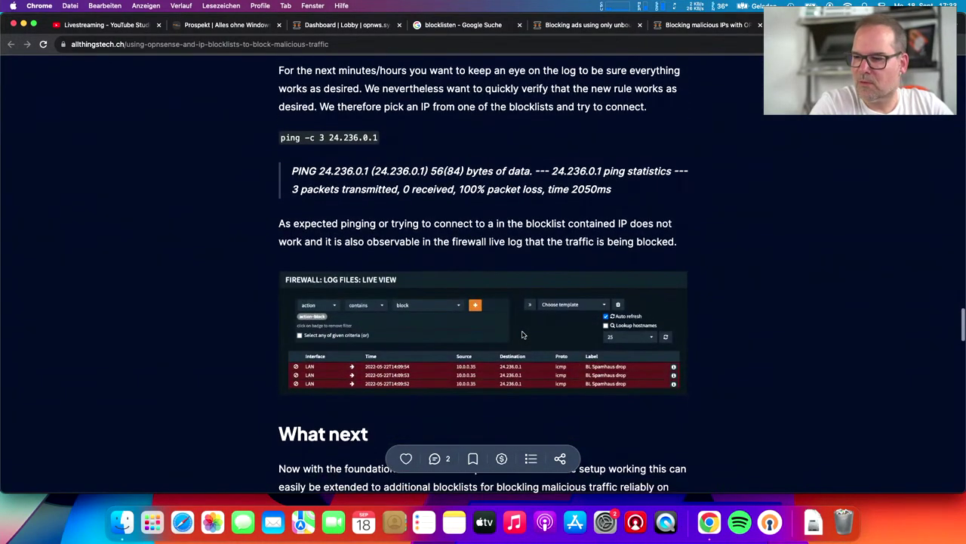
scroll(523, 335, "down", 1)
scroll(523, 335, "down", 10)
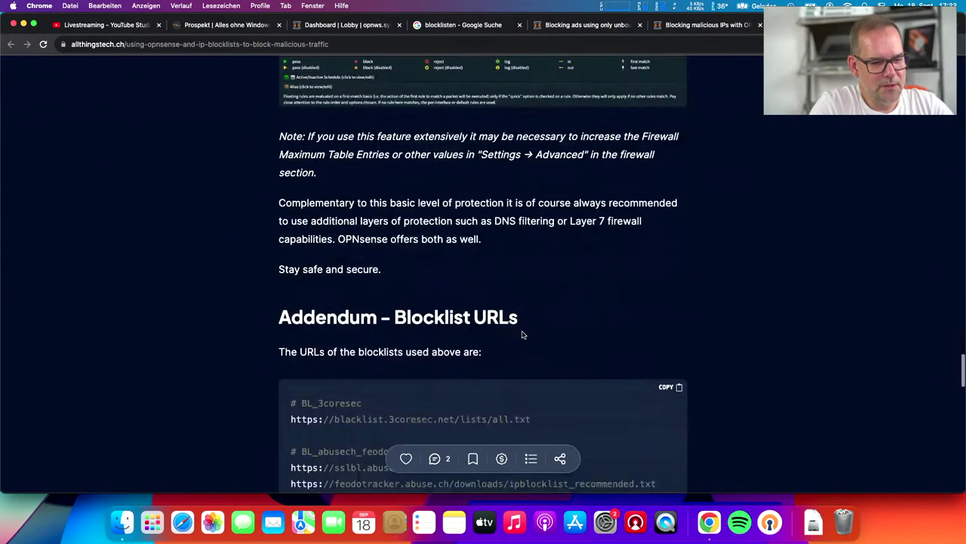
scroll(523, 335, "down", 3)
scroll(506, 310, "down", 1)
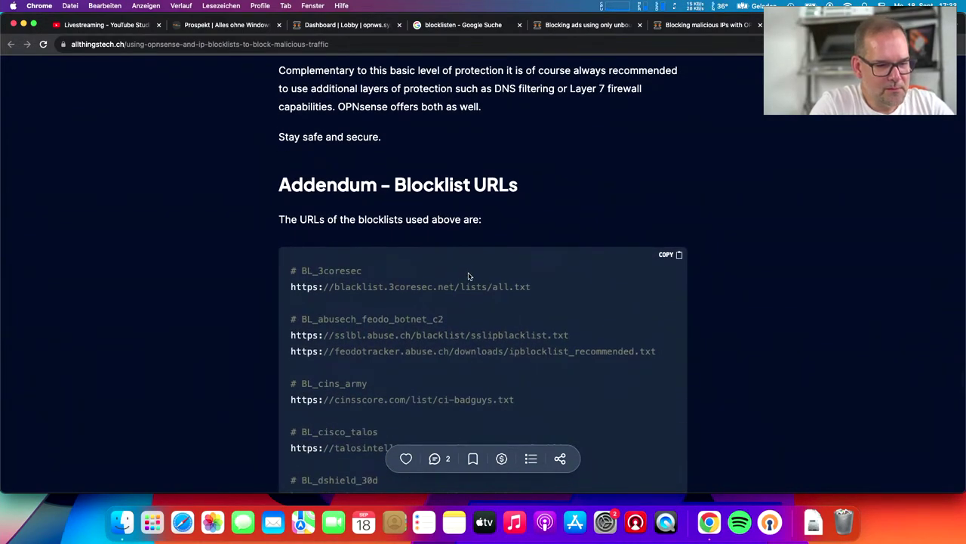
scroll(472, 274, "down", 3)
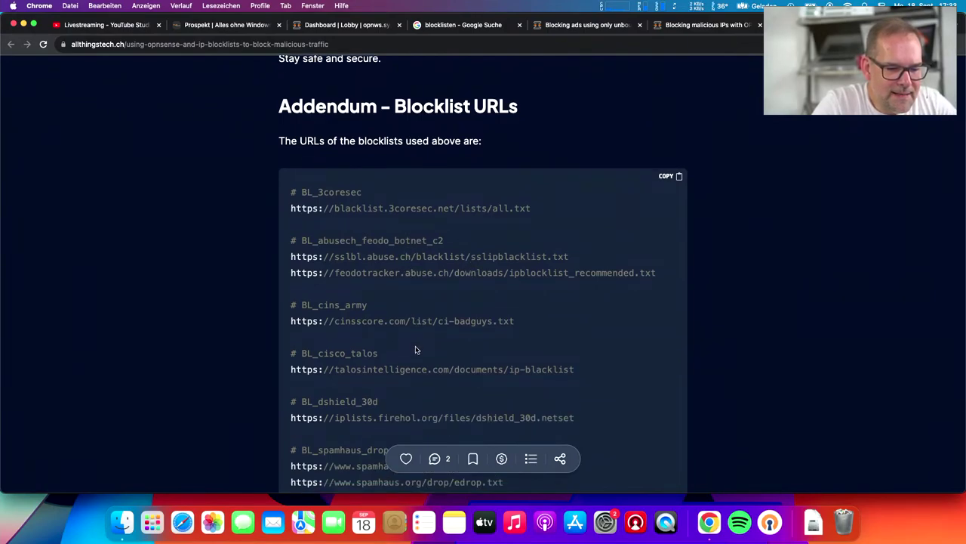
Copy the CINS Army blocklist URL, view the list in a new window, then close it
triple_click(531, 323)
key("super+c")
key("super+n")
key("super+v")
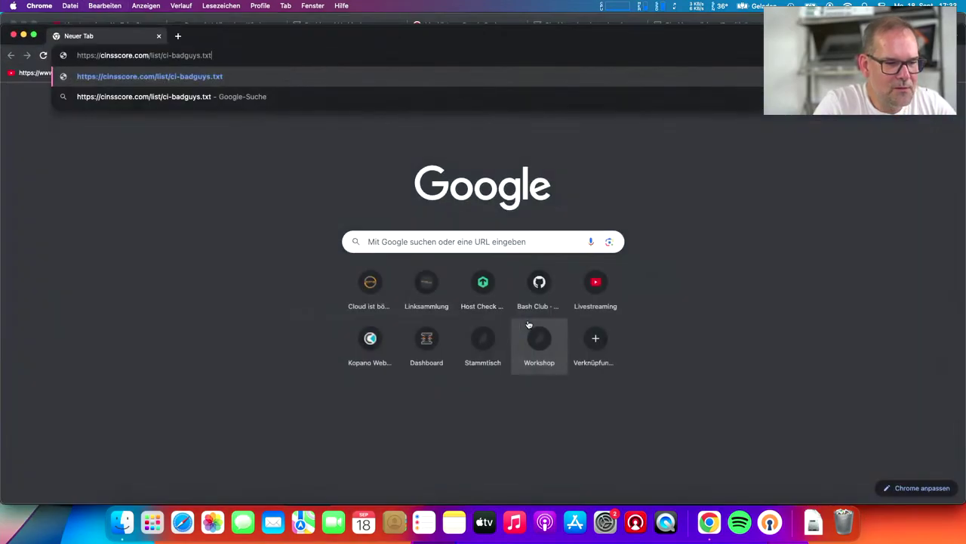
key("Return")
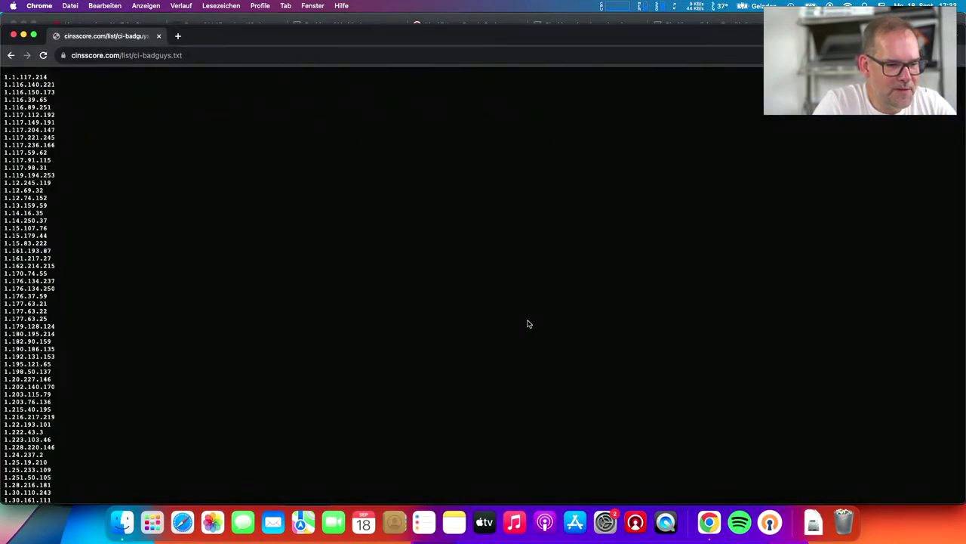
key("super+w")
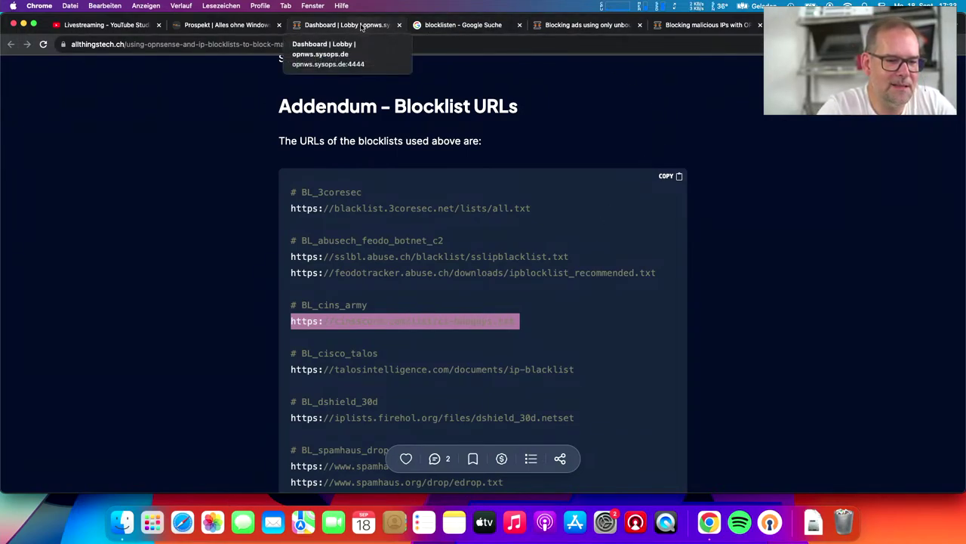
Go to the OPNsense Firewall Aliases page through the 'alias' page search
left_click(361, 27)
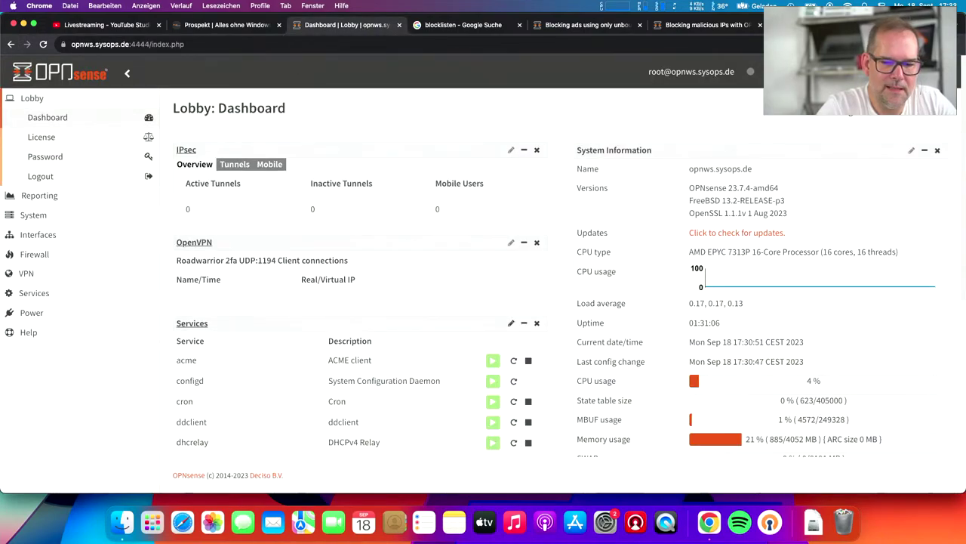
left_click(925, 72)
type("alias")
key("Return")
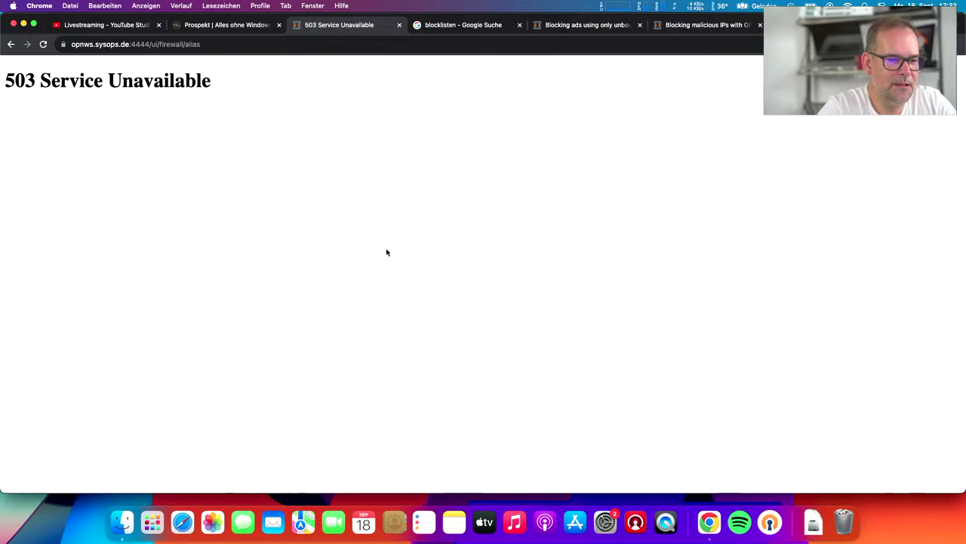
Trim the address to opnws.sysops.de:4444 and reload the firewall's base web address
left_click(154, 44)
left_click_drag(175, 43, 251, 43)
key("BackSpace")
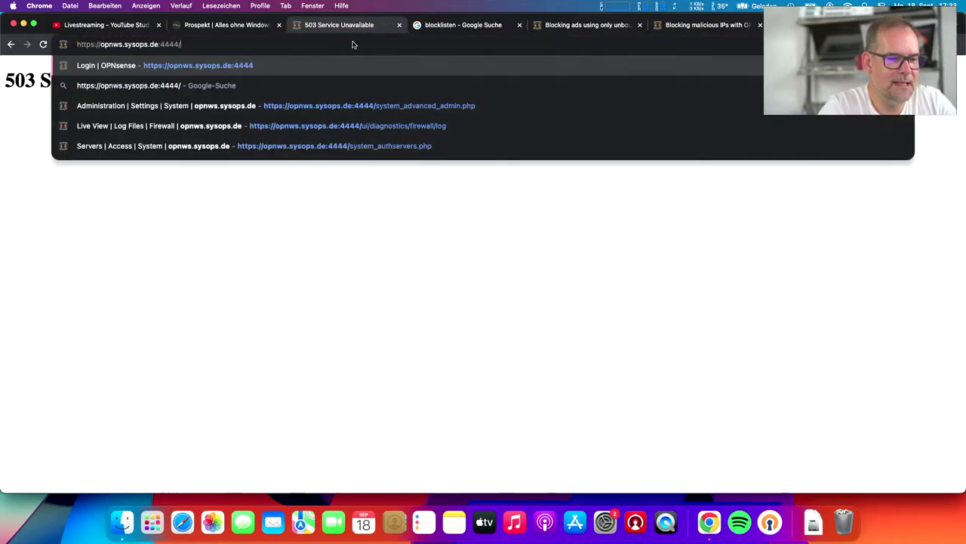
key("Return")
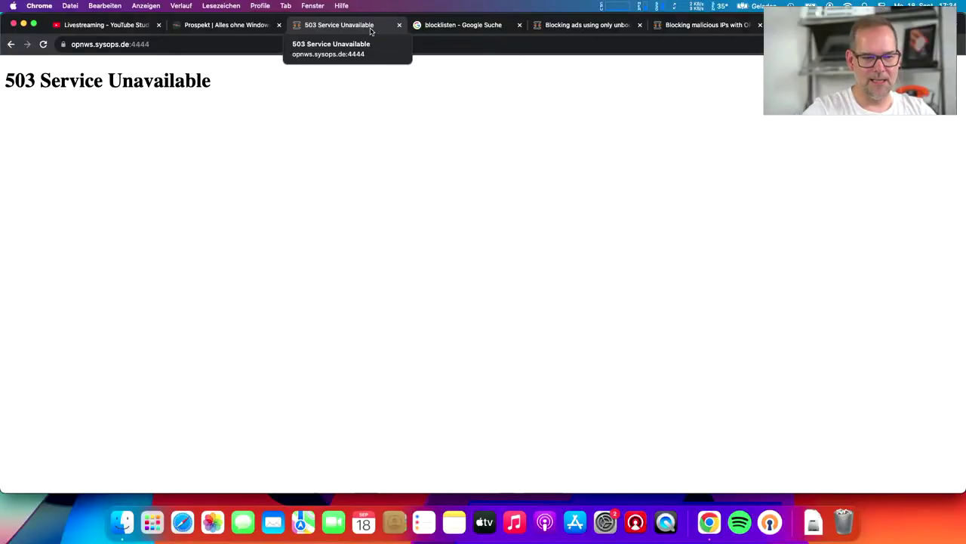
Briefly open and enlarge Terminal, then start entering 192.168.50. in a new Chrome tab
key("super+space")
type("ter")
key("Return")
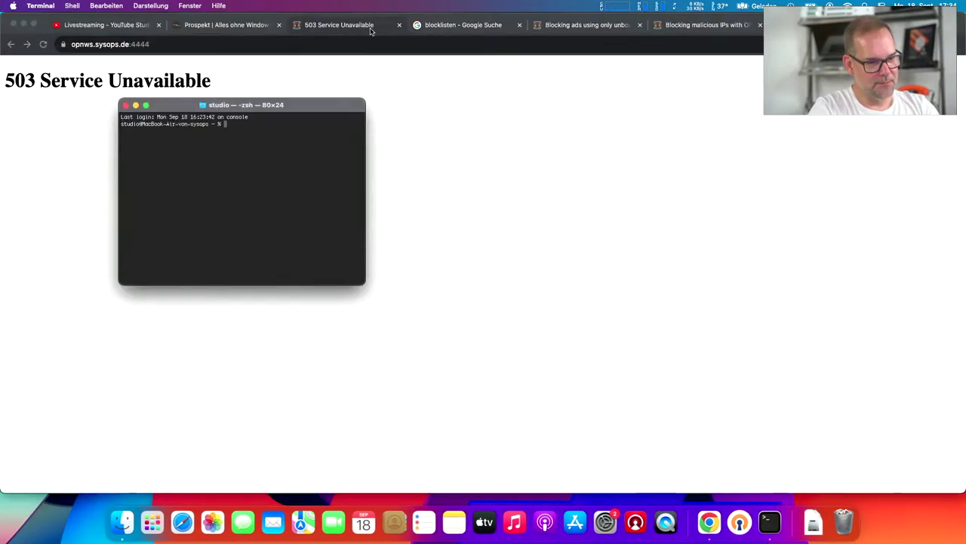
key("super+plus")
key("super+plus")
key("super+plus")
key("super+plus")
key("super+plus")
key("super+plus")
key("super+w")
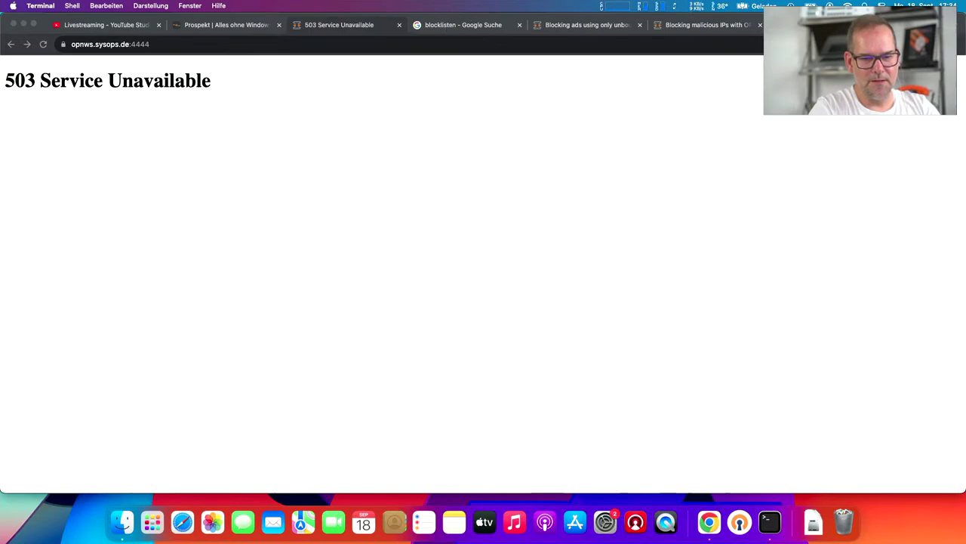
key("super+t")
type("192.168.50.")
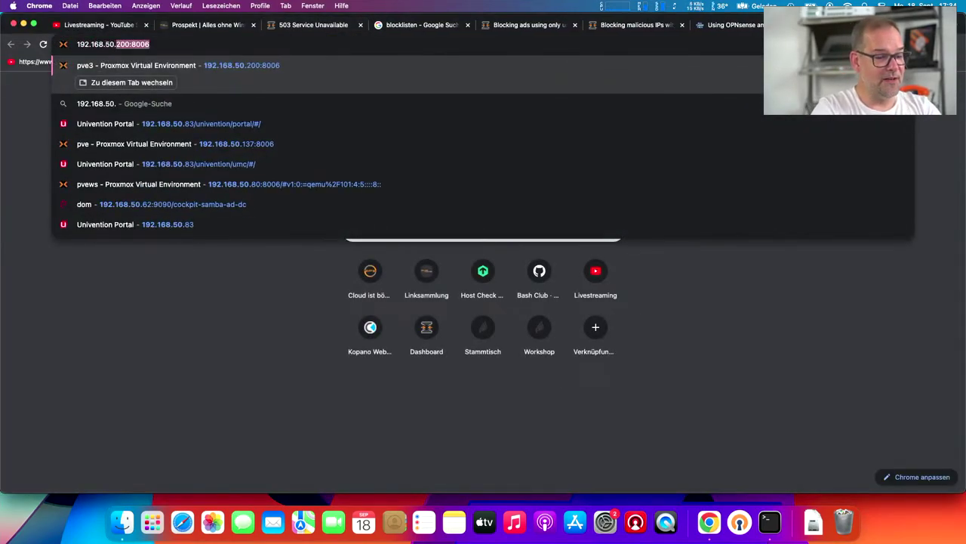
Load Proxmox at 192.168.50.200:8006 and open the console of VM 101 OPNsense-WS
key("Return")
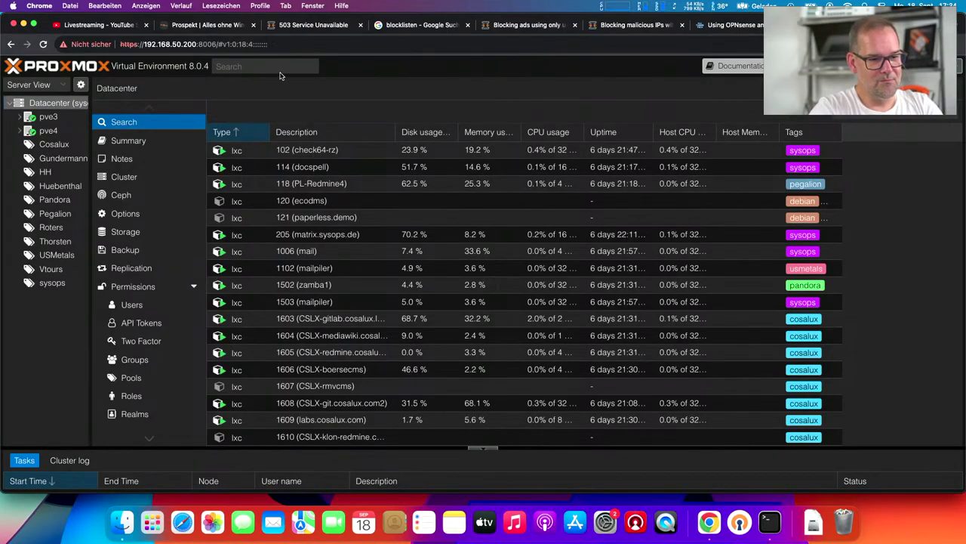
left_click(280, 67)
type("ws")
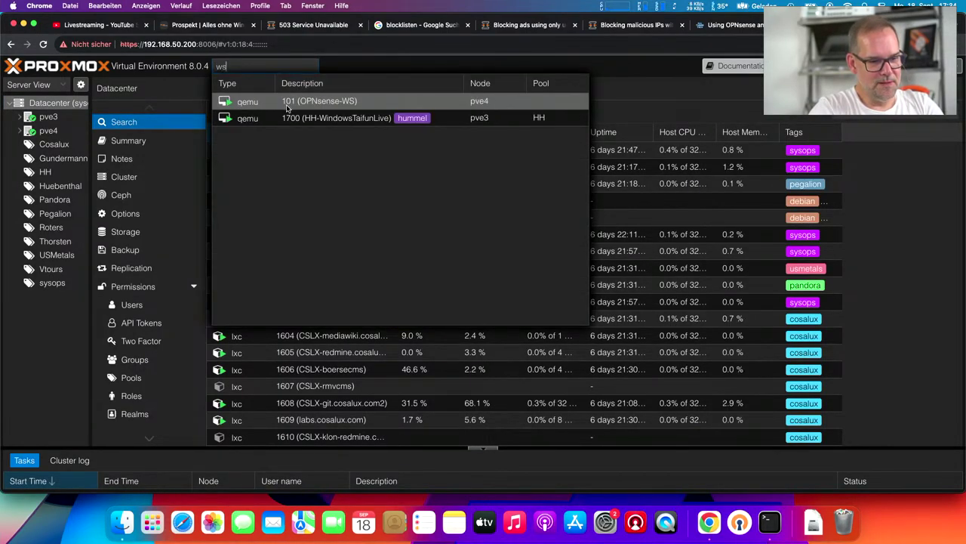
left_click(284, 103)
left_click(140, 131)
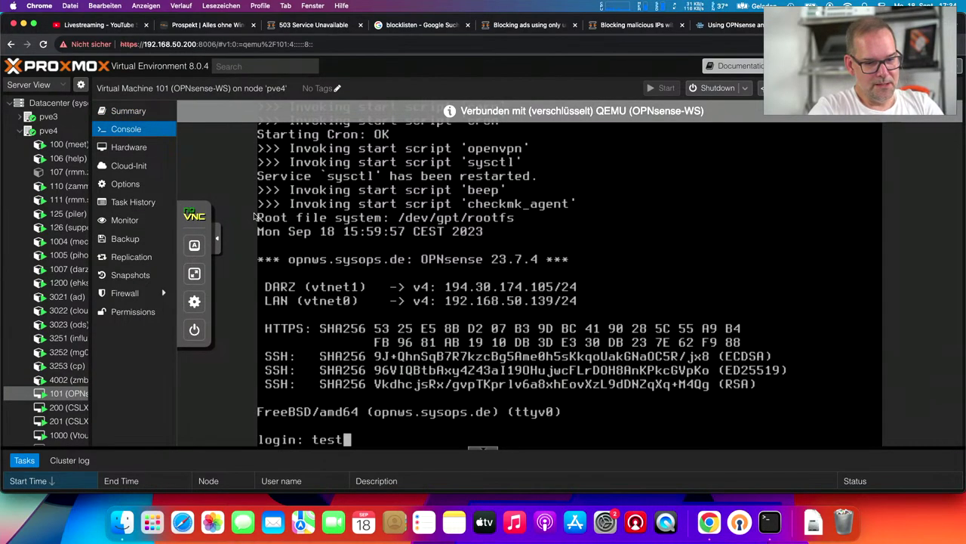
Send Ctrl+Alt+Del from the noVNC extra keys to reboot the OPNsense VM
key("BackSpace")
key("BackSpace")
key("BackSpace")
key("BackSpace")
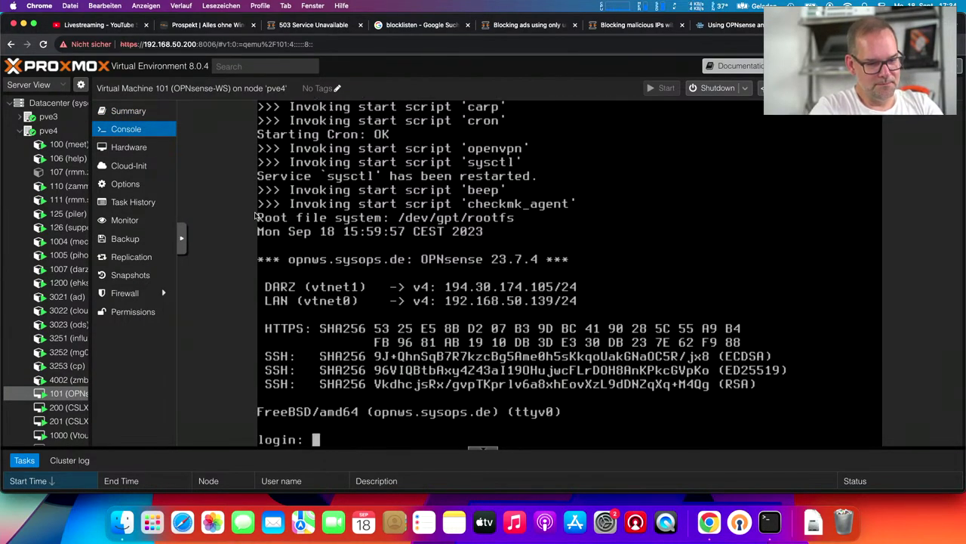
left_click(184, 246)
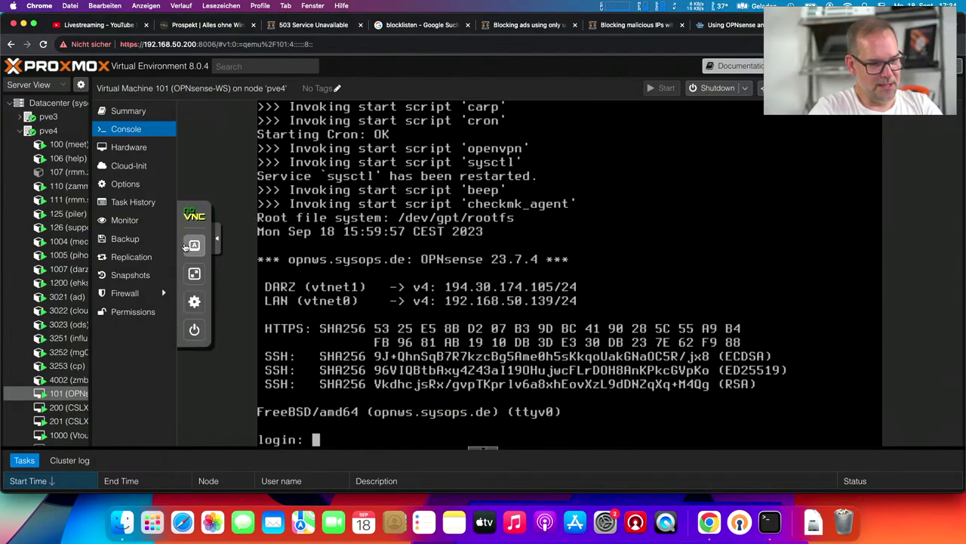
left_click(194, 247)
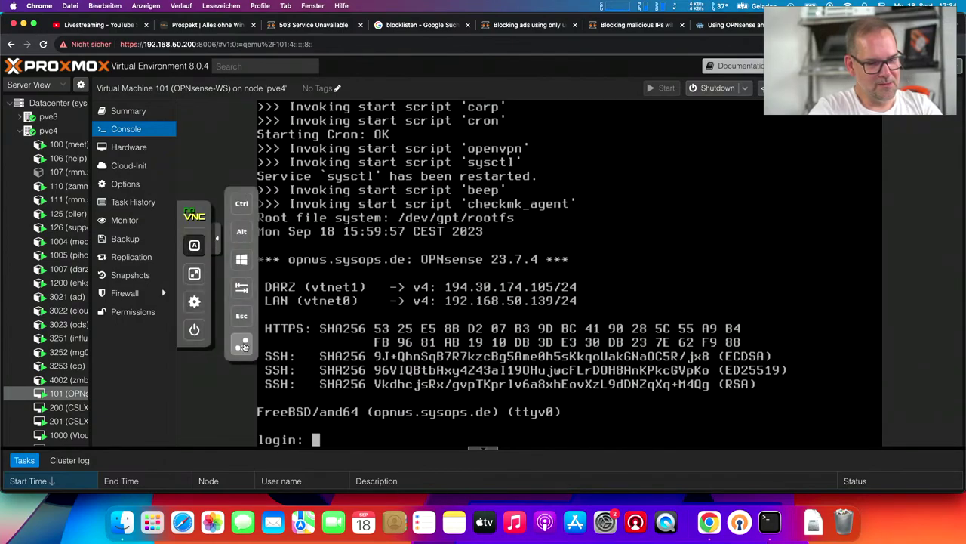
left_click(243, 345)
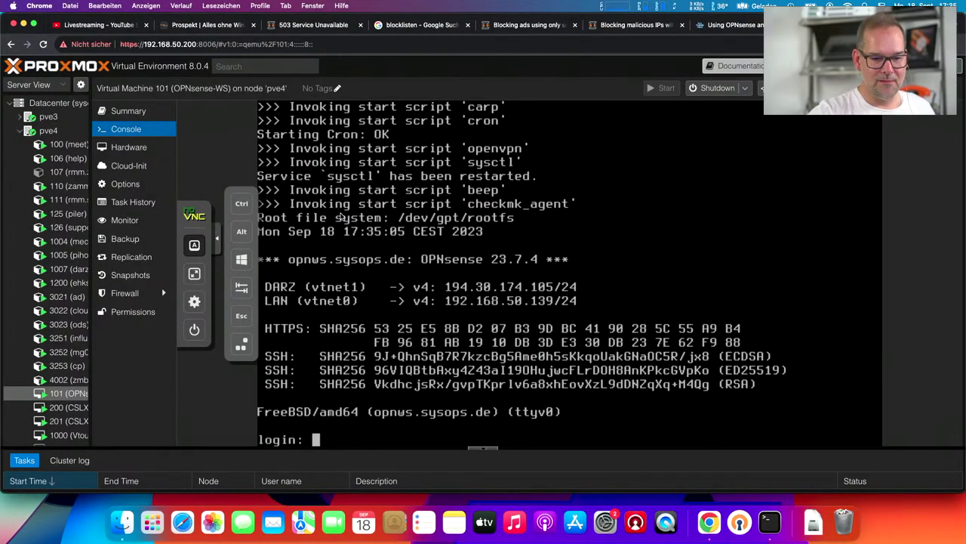
Reload the OPNsense tab to its login page and sign in with the administrator credentials
key("super+Tab")
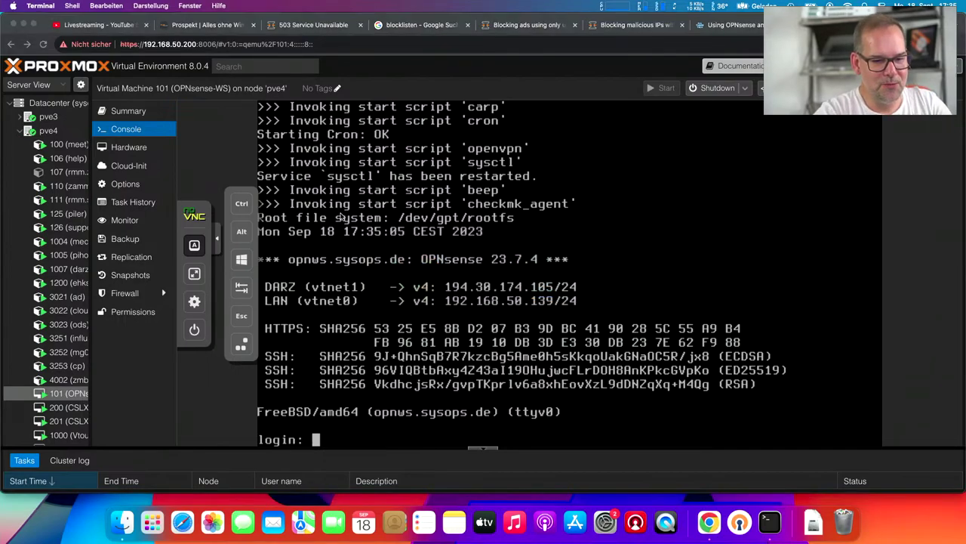
left_click(294, 29)
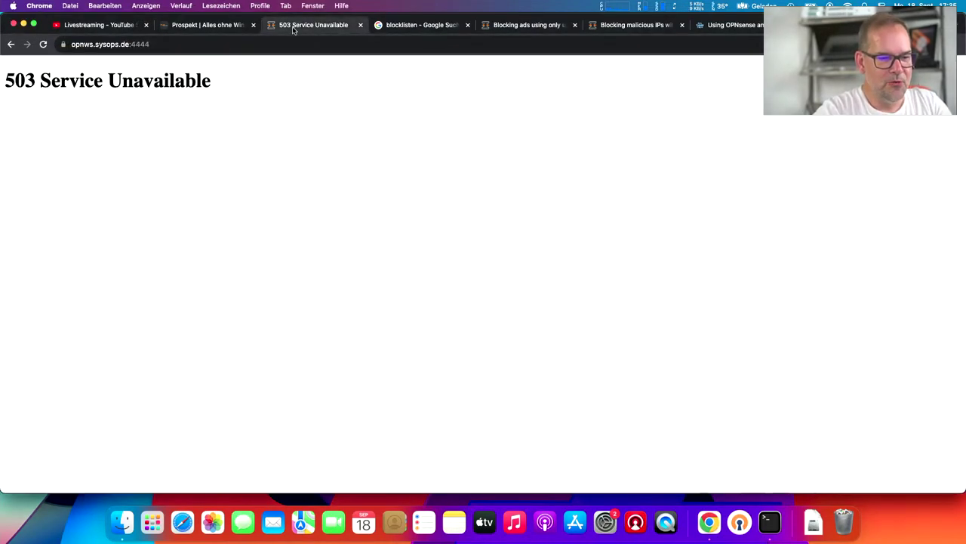
key("super+r")
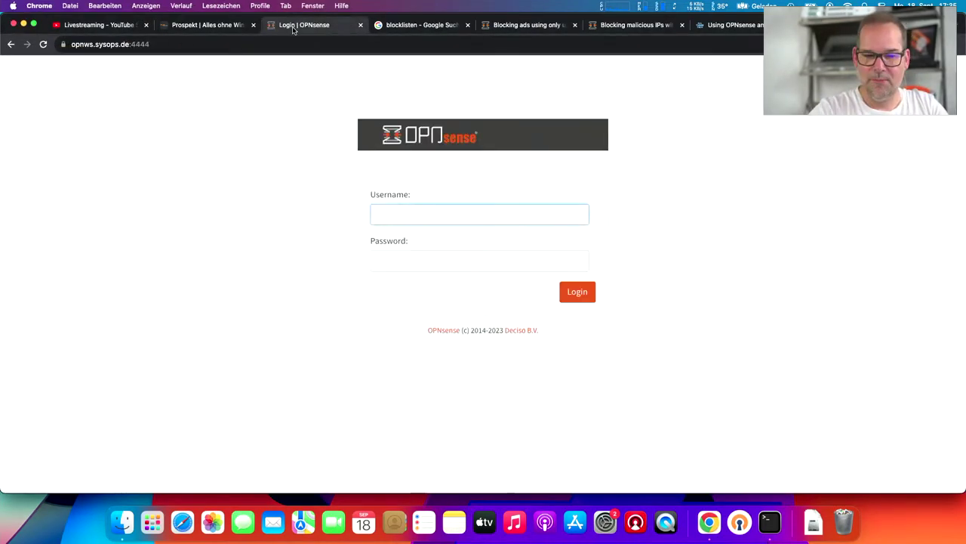
key("Tab")
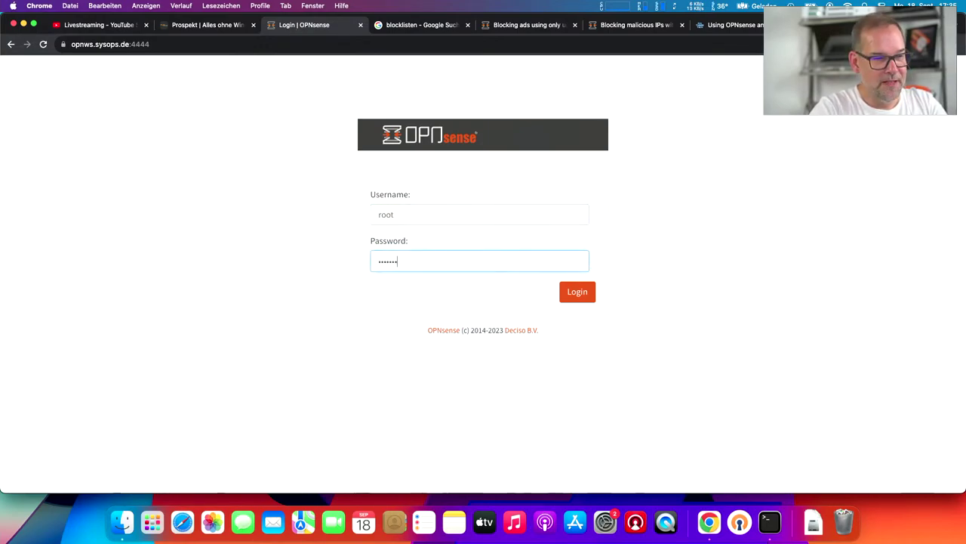
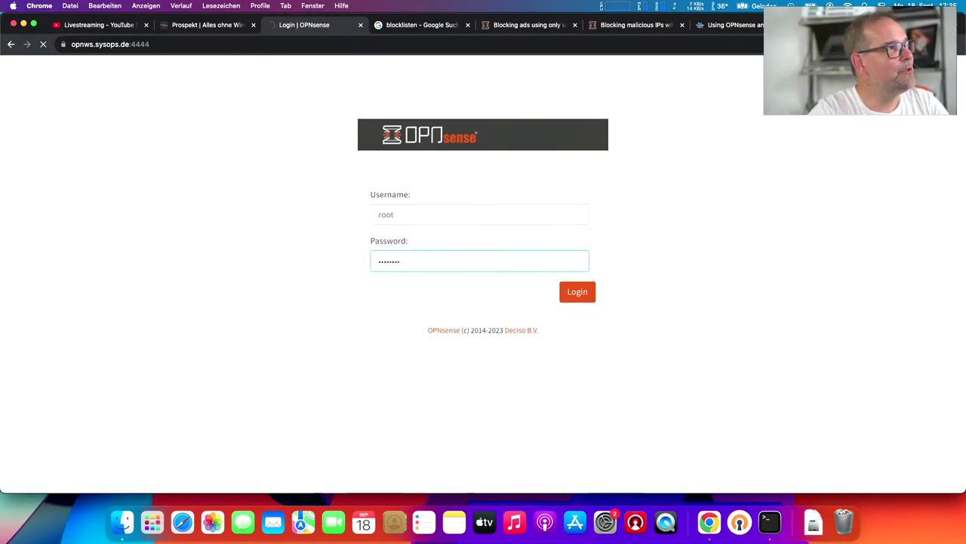
left_click(578, 295)
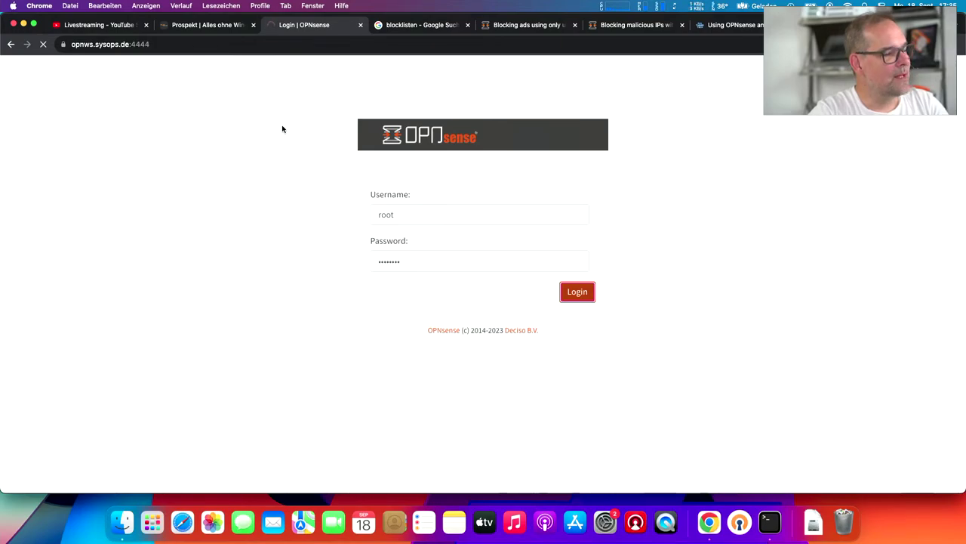
Paste the CINS ci-badguys list address into system search, dismiss it, and return to OPNsense
key("super+space")
type("https://cinsscore.com/list/ci-badguys.txt")
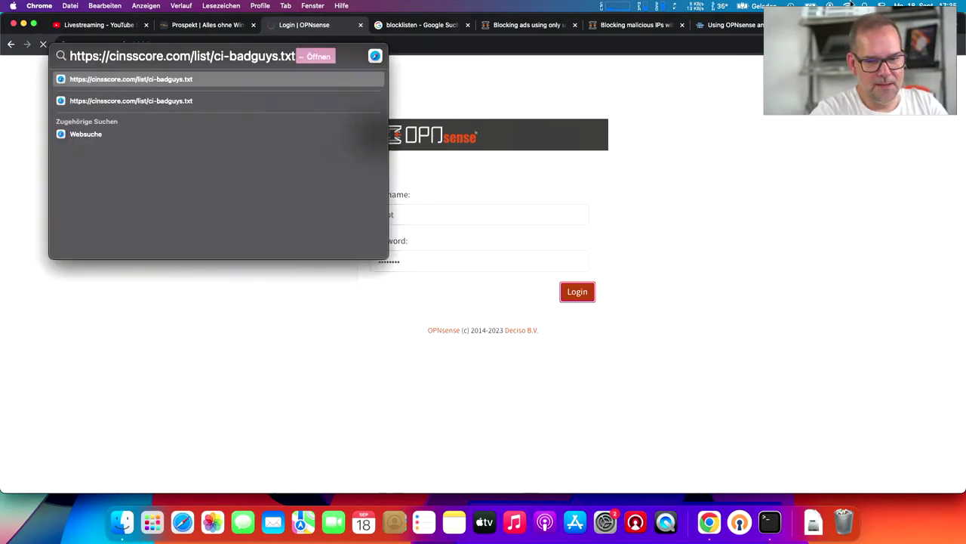
key("Escape")
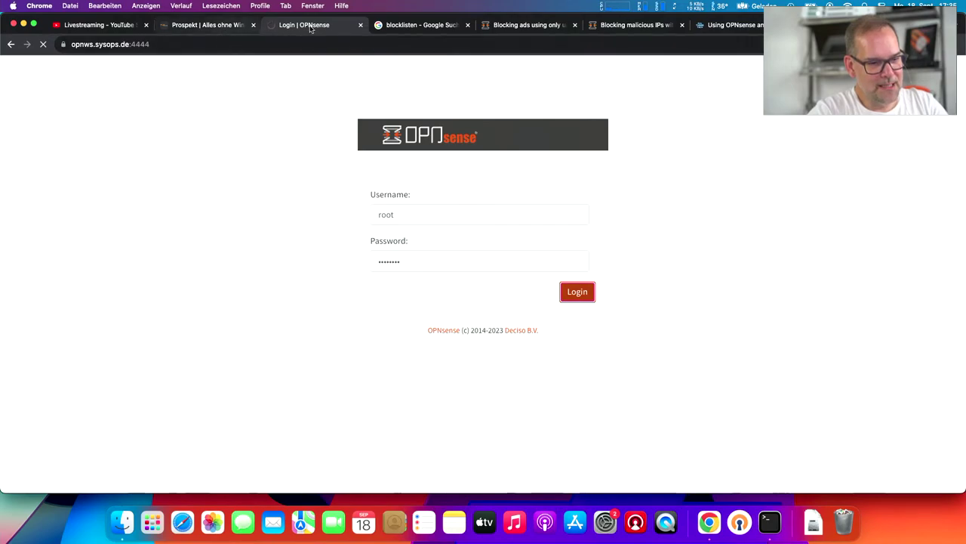
left_click(416, 26)
left_click(317, 27)
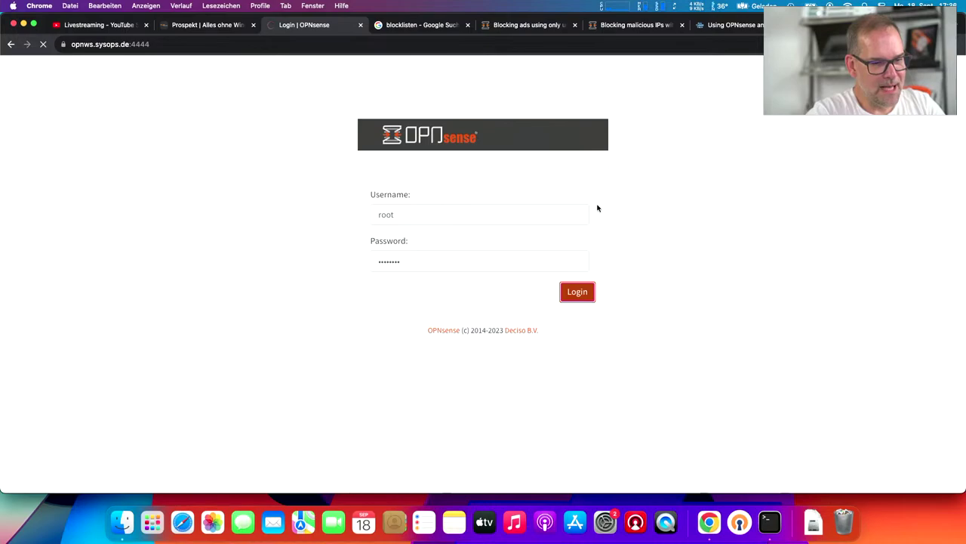
Decline saving the password, review and close System Status, then open Firewall: Aliases via 'alias'
left_click(296, 41)
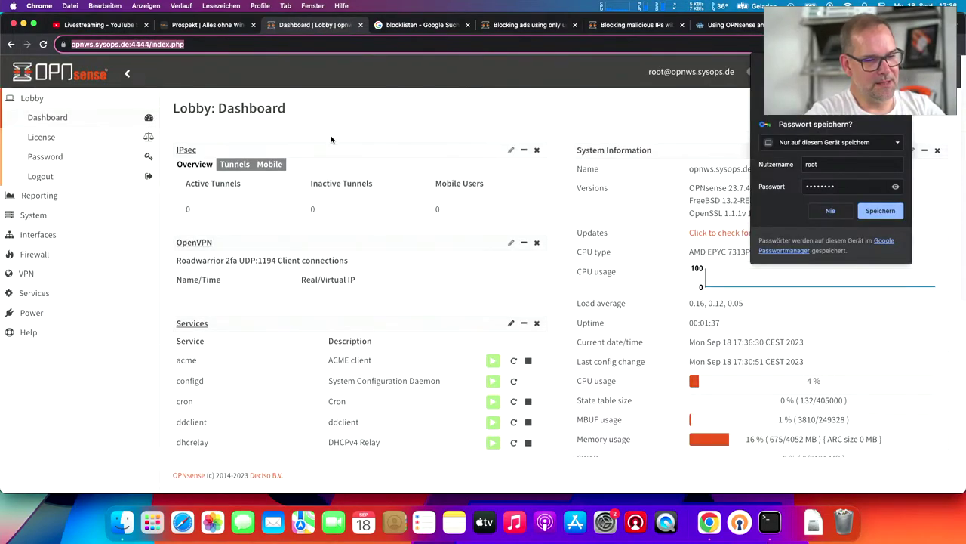
left_click(832, 210)
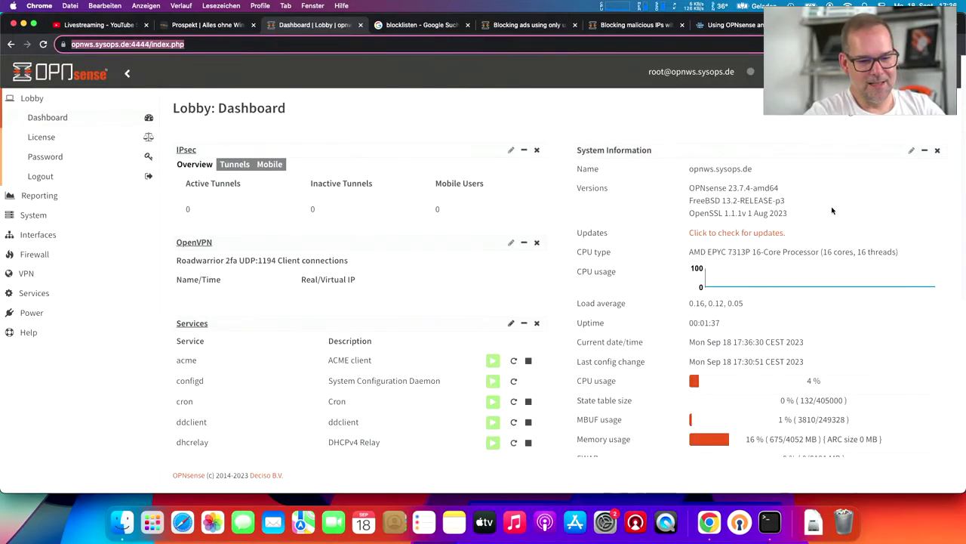
left_click(750, 76)
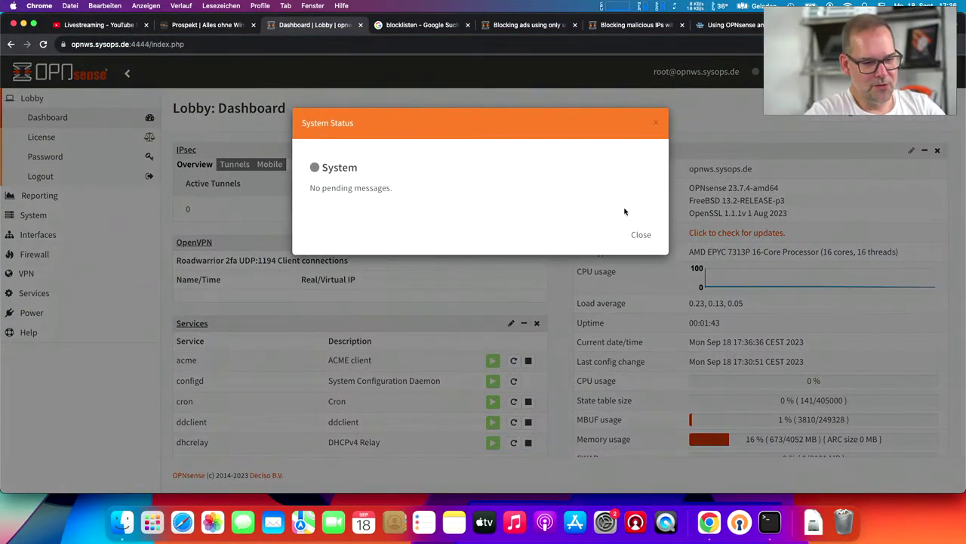
left_click(644, 236)
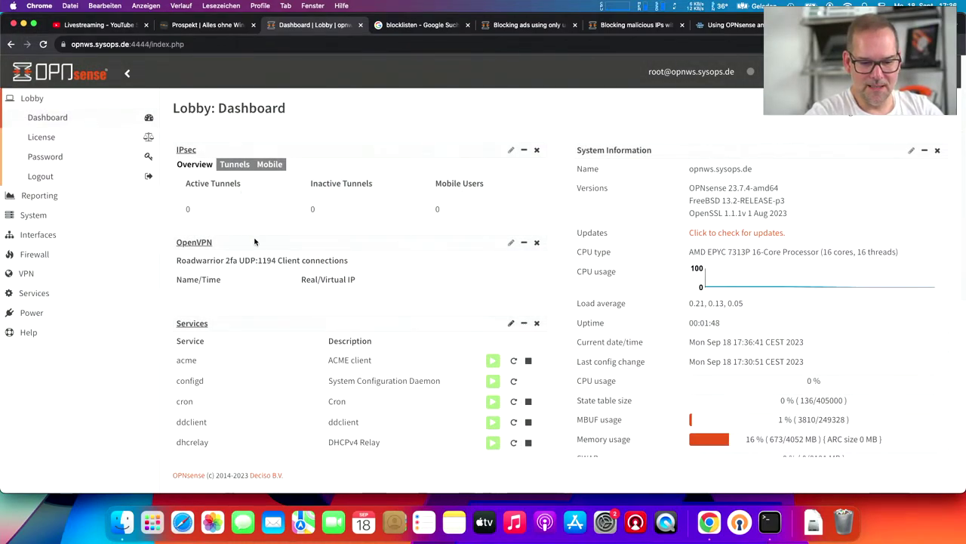
scroll(289, 325, "down", 5)
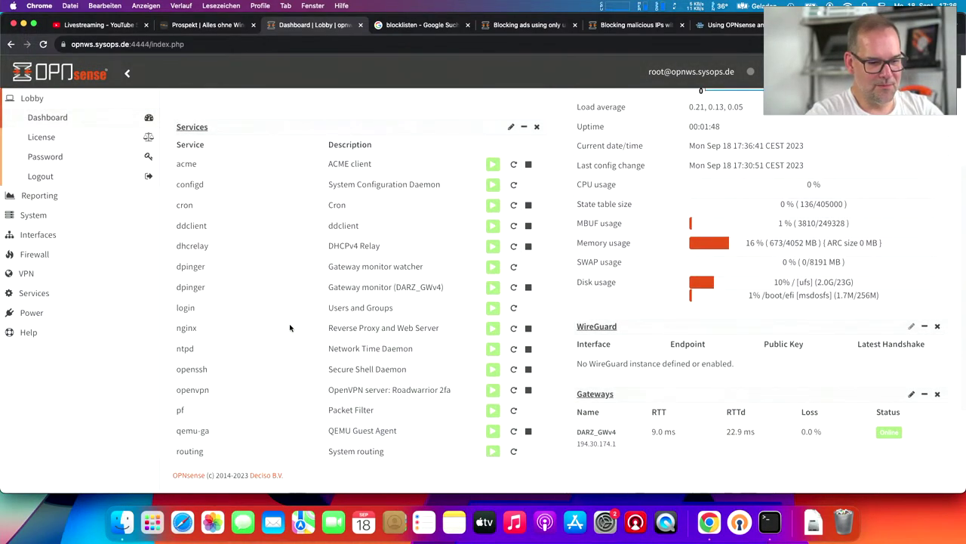
scroll(290, 326, "up", 5)
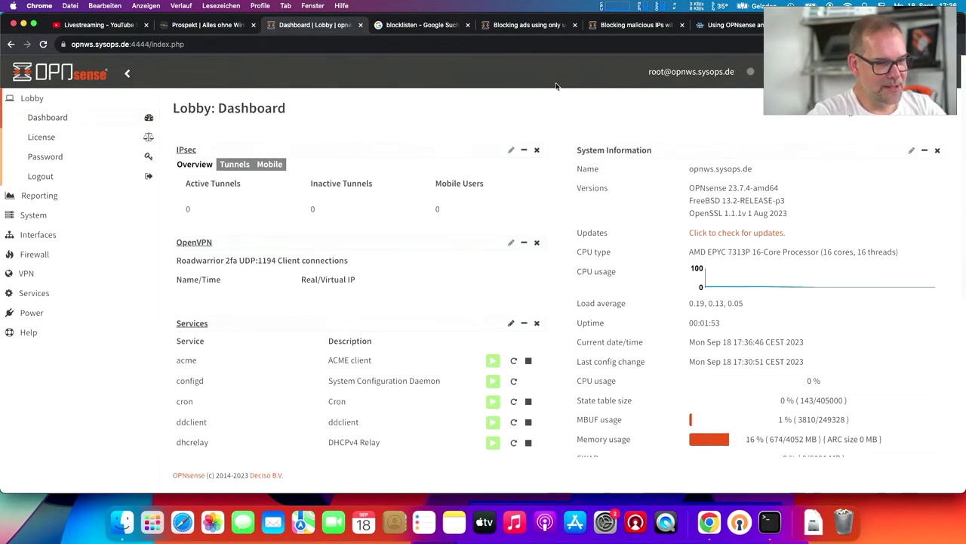
type("alias")
key("Return")
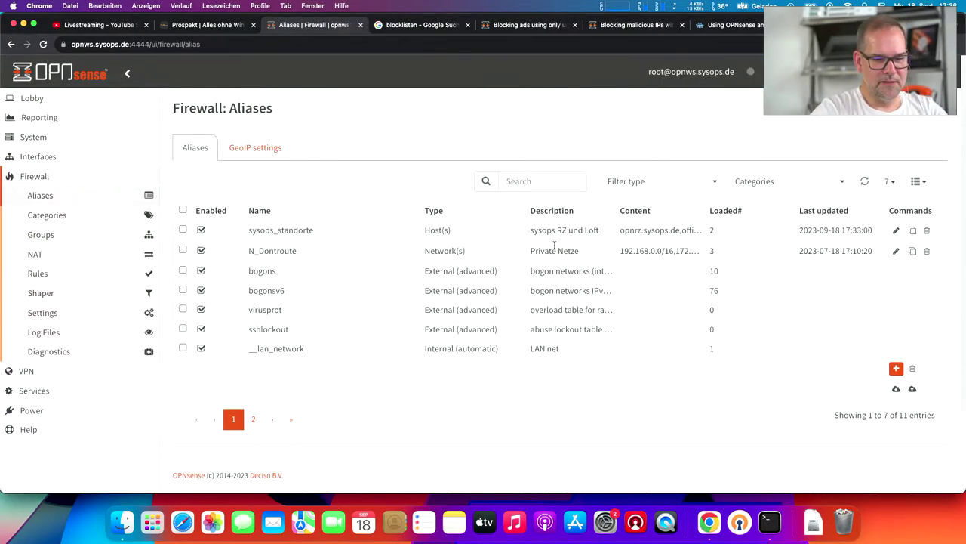
Add a new alias named Badguys with type URL Table (IPs)
left_click(896, 368)
left_click(380, 211)
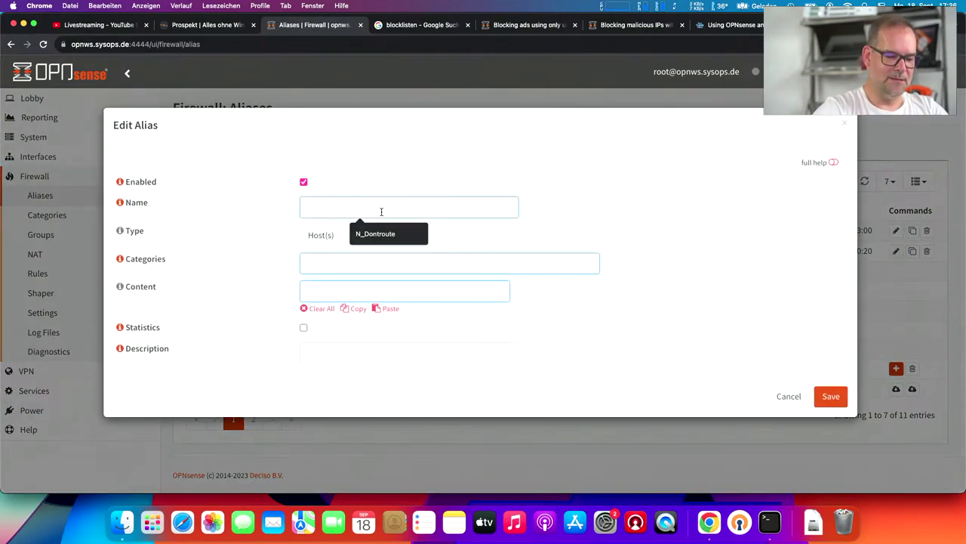
type("Badgu")
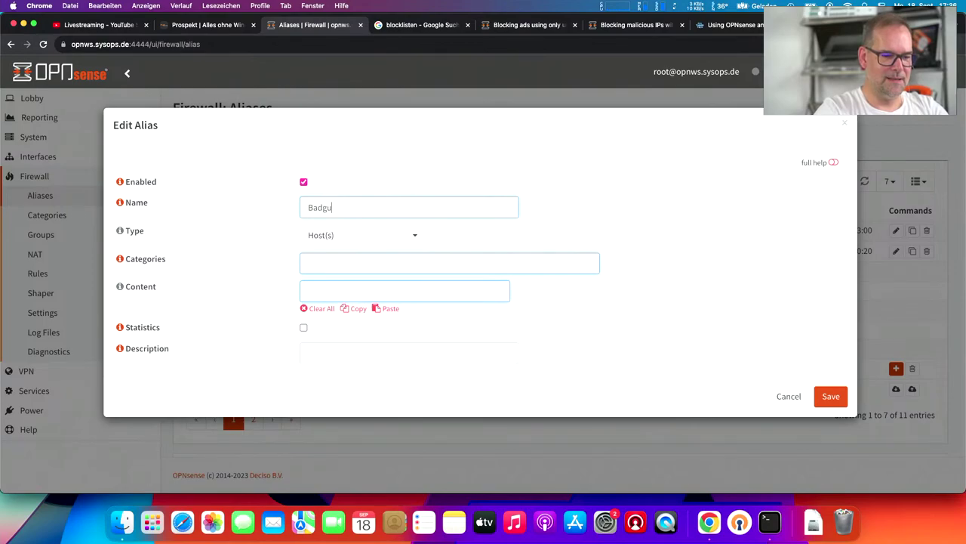
key("Tab")
key("Down")
key("Down")
key("Down")
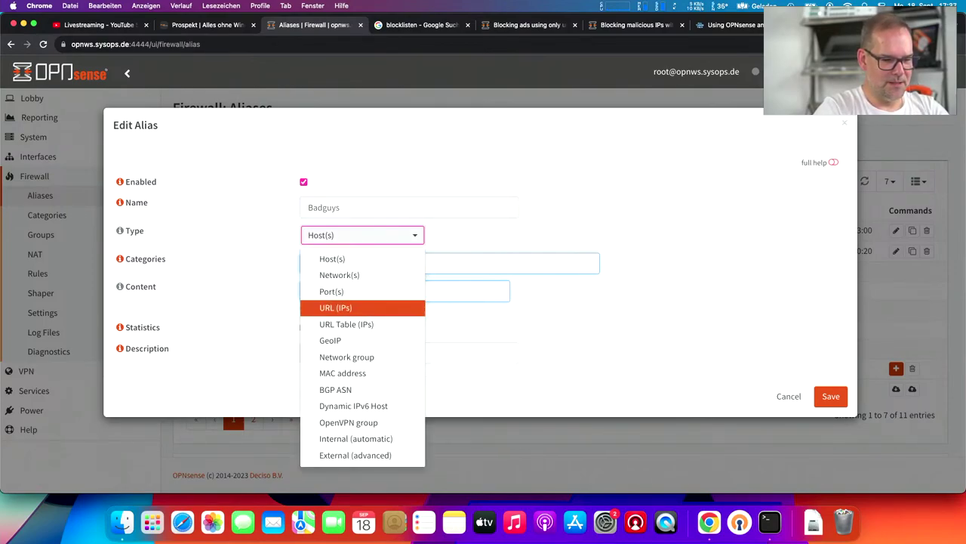
key("Down")
key("Down")
key("Down")
key("Down")
key("Down")
key("Down")
key("Up")
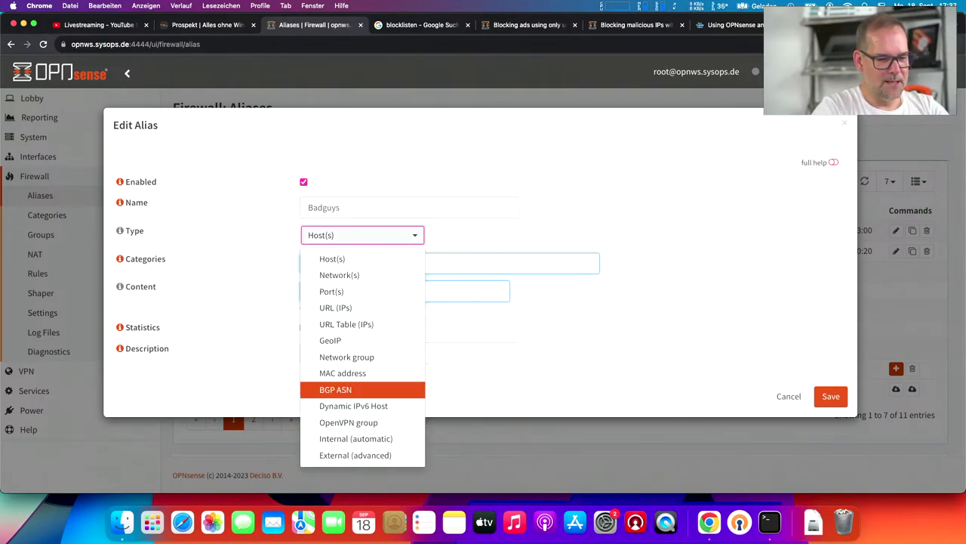
key("Up")
key("Up")
key("Up")
key("Up")
key("Up")
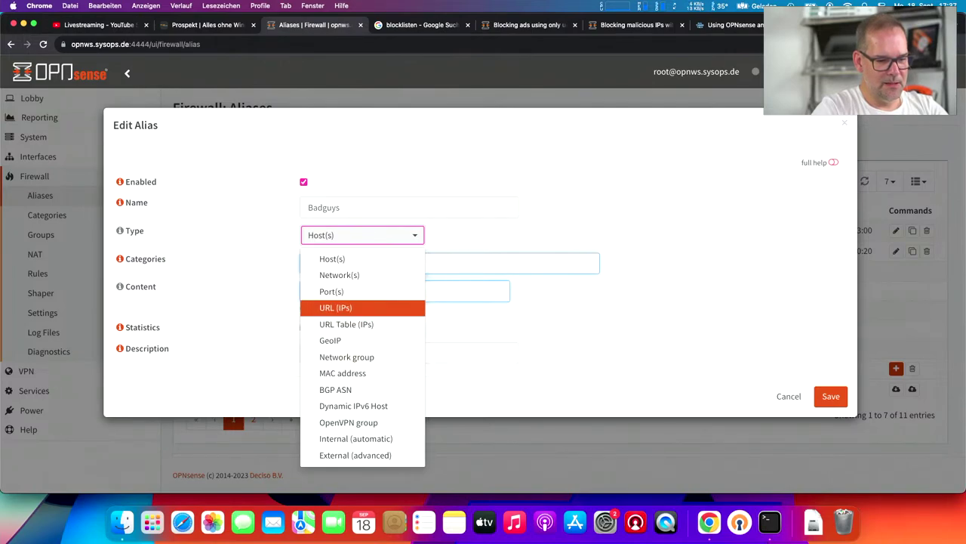
key("Down")
key("Return")
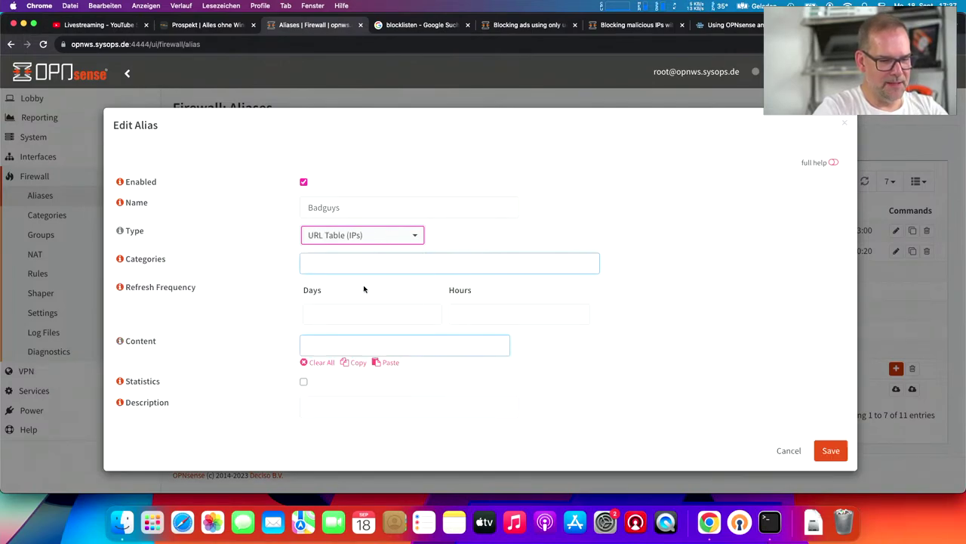
Paste the CINS URL as content, refresh every 1 day 0 hours, describe it 'Badhguys', and save
left_click(352, 343)
key("super+v")
left_click(382, 314)
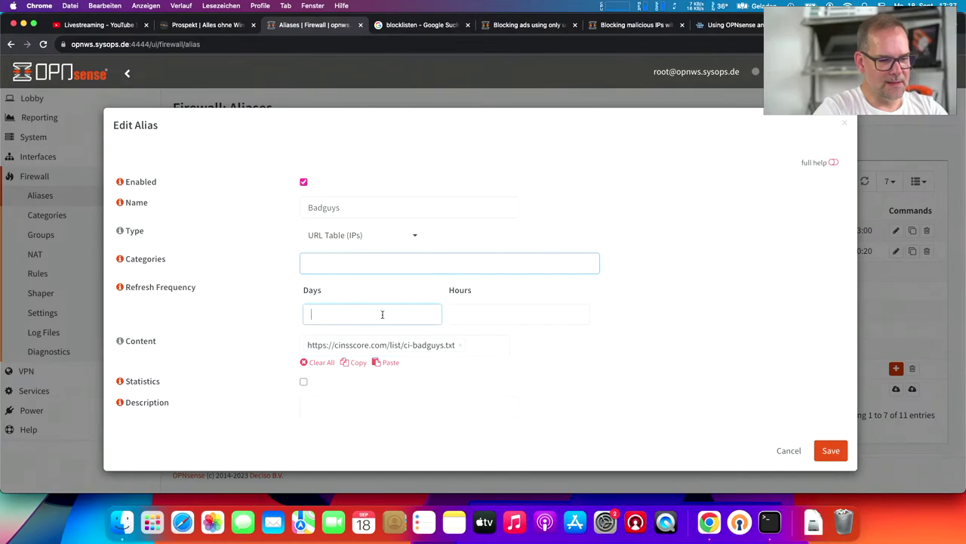
left_click(489, 306)
type("0")
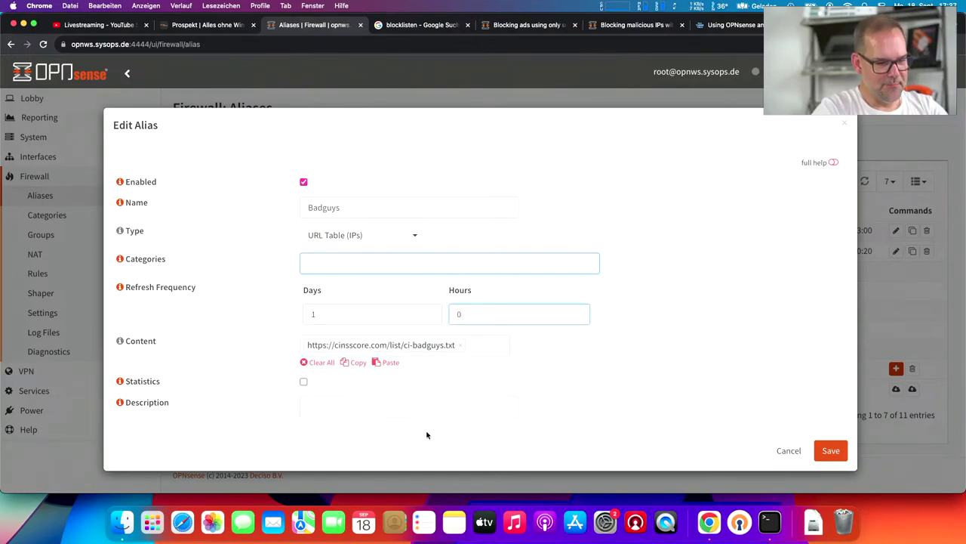
left_click(417, 416)
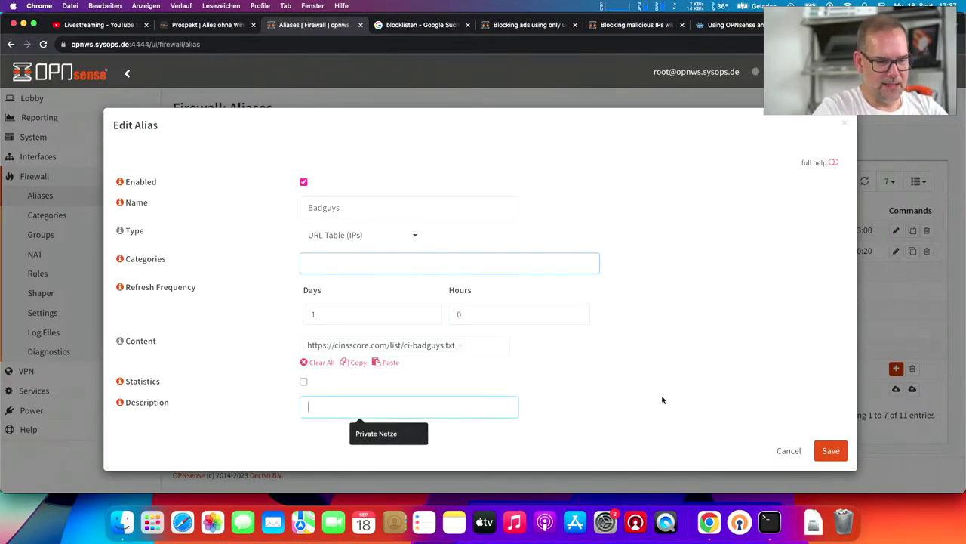
type("Badhguy")
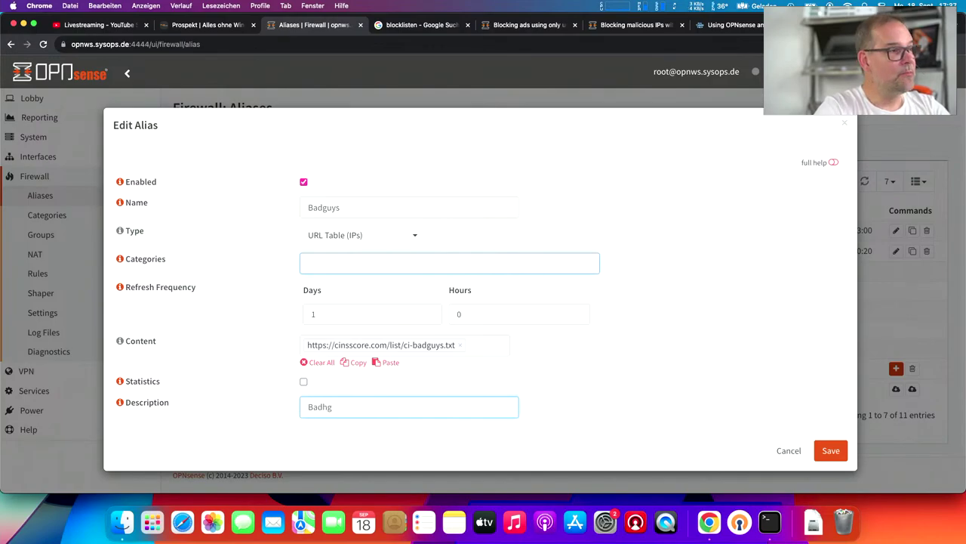
type("s")
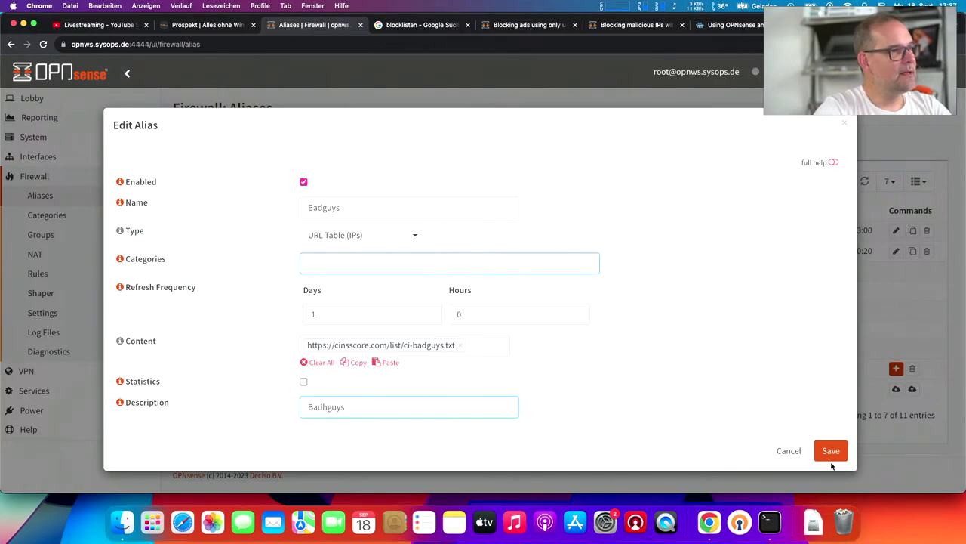
left_click(830, 451)
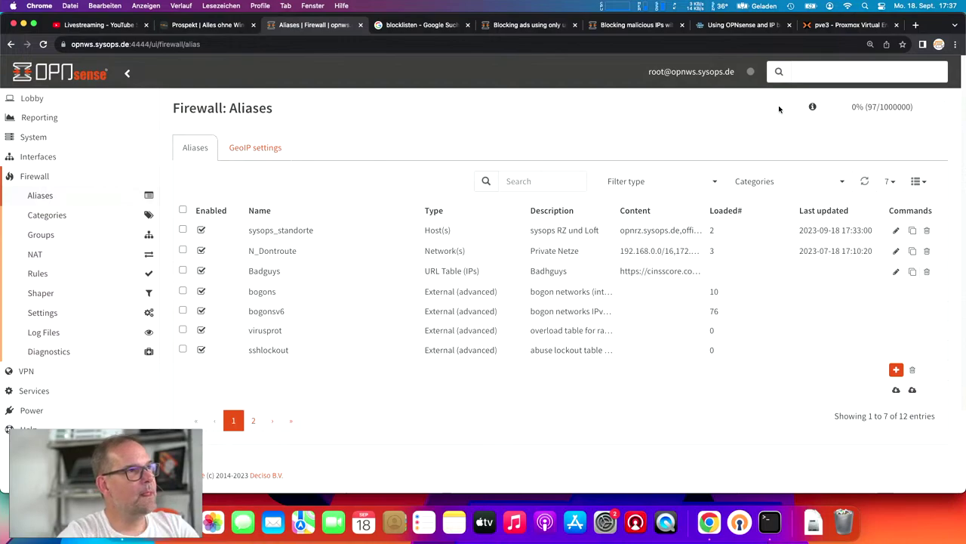
Apply the alias changes and confirm firewall table entries rose to 15097
mouse_move(876, 108)
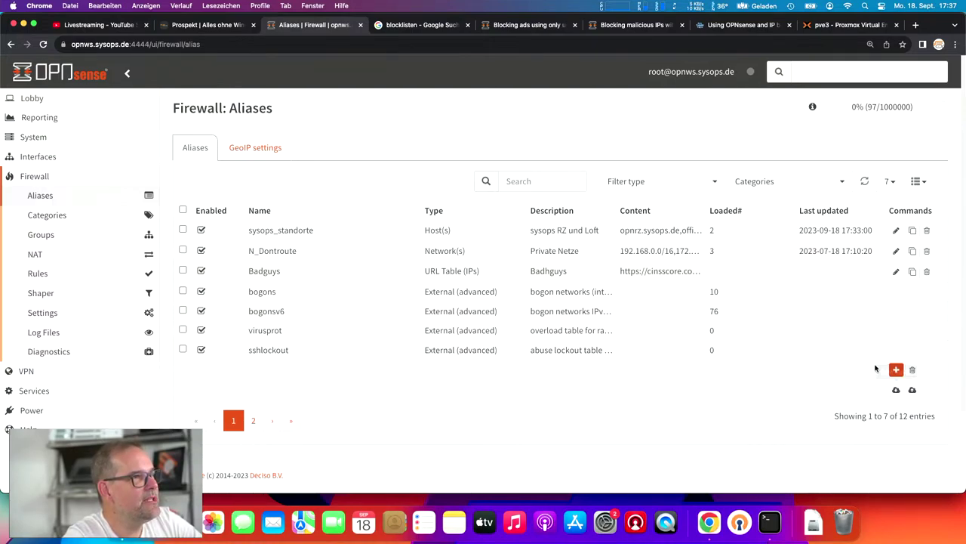
scroll(496, 473, "down", 3)
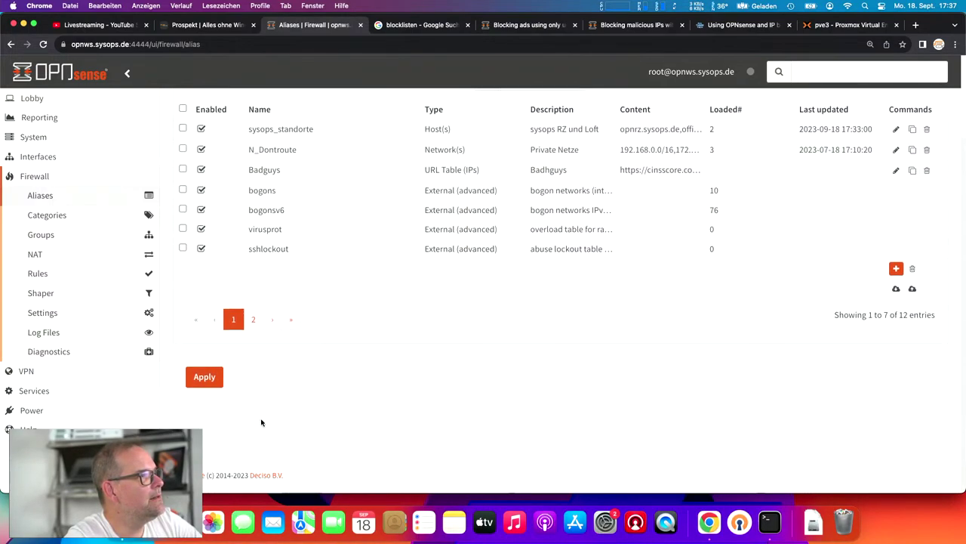
left_click(202, 380)
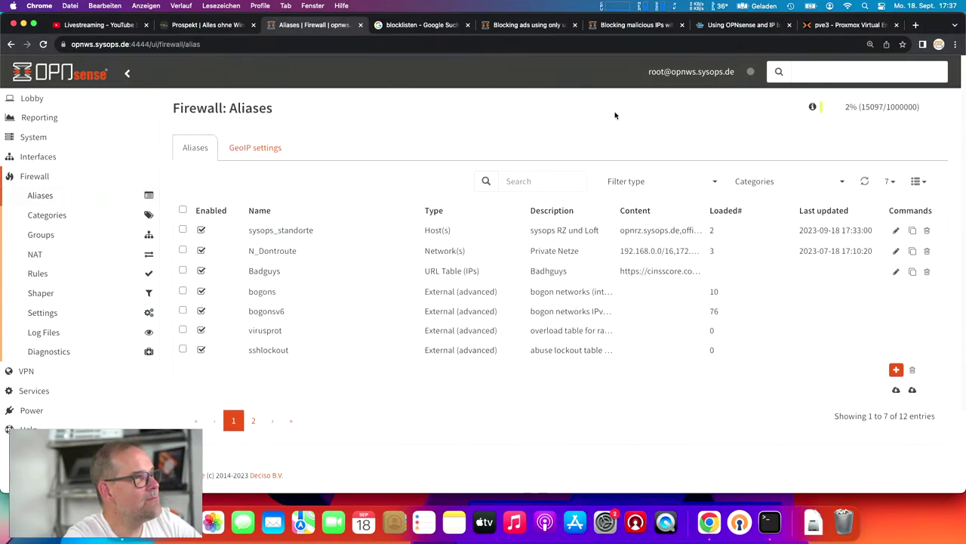
double_click(873, 106)
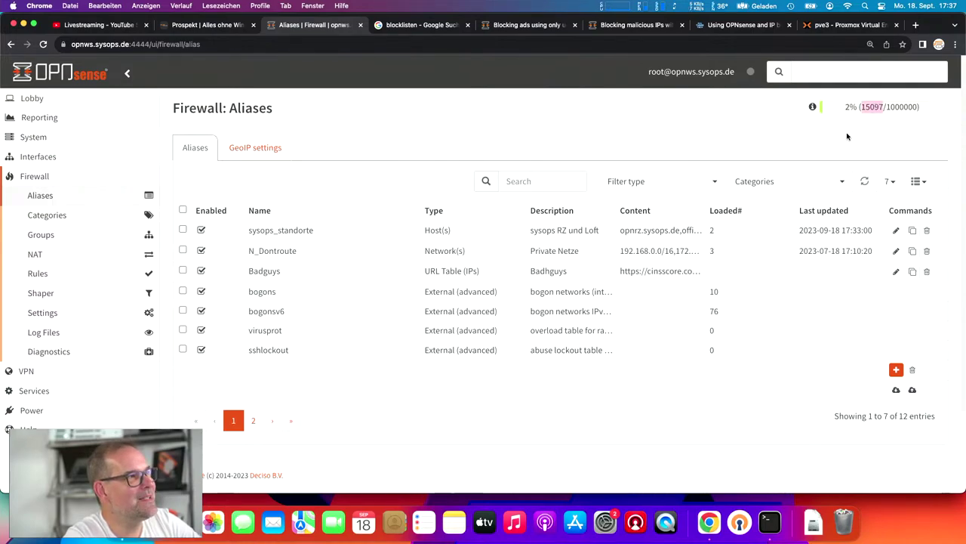
left_click(917, 26)
type("https://cinsscore.com/list/ci-badguys.txt")
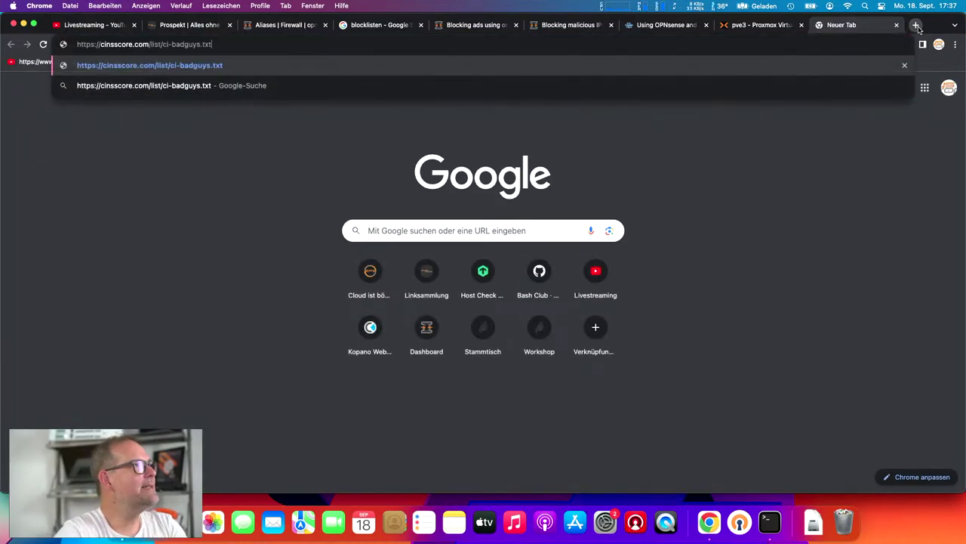
key("Return")
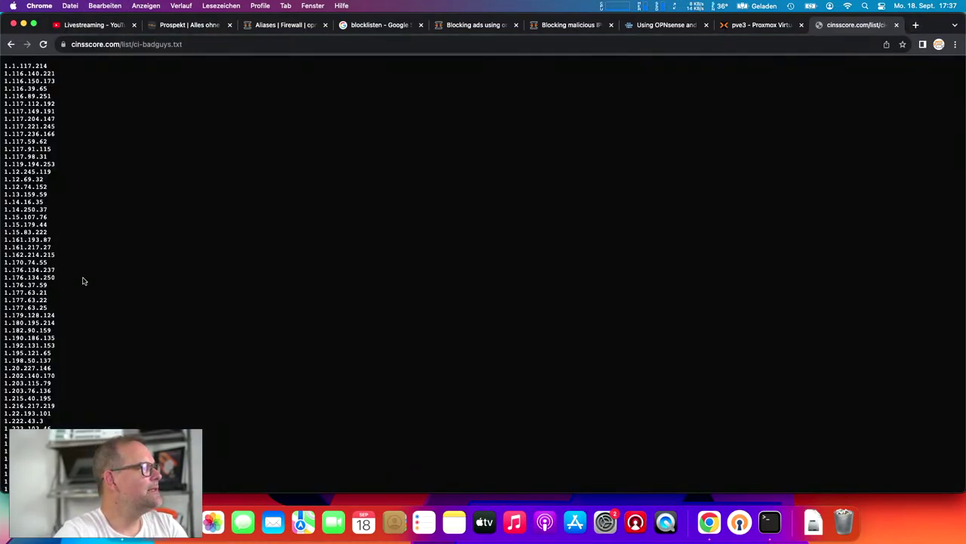
left_click_drag(54, 249, 7, 247)
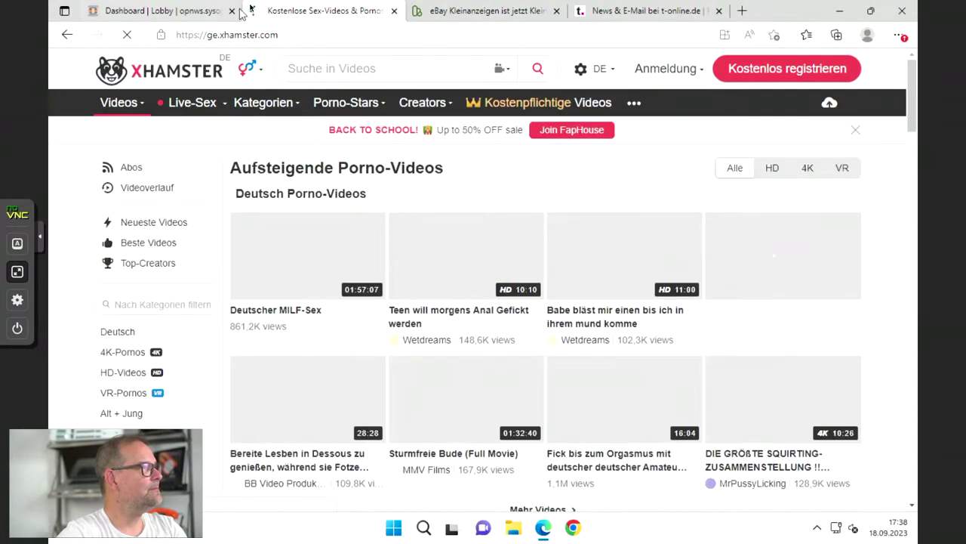
In the Windows client's Edge, request 1.1.117.214, then leave the noVNC client view
left_click(253, 35)
type("1.1.1")
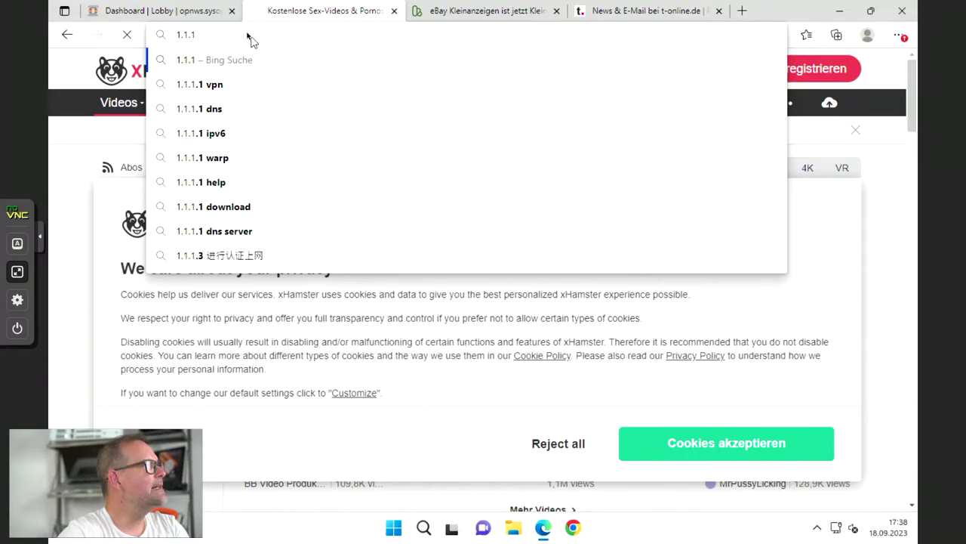
left_click(247, 35)
left_click(247, 35)
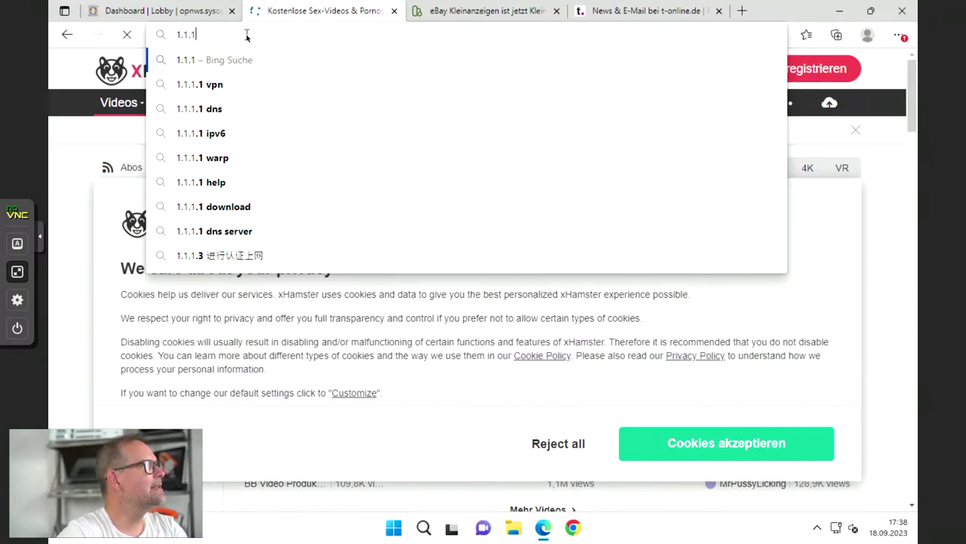
type("17")
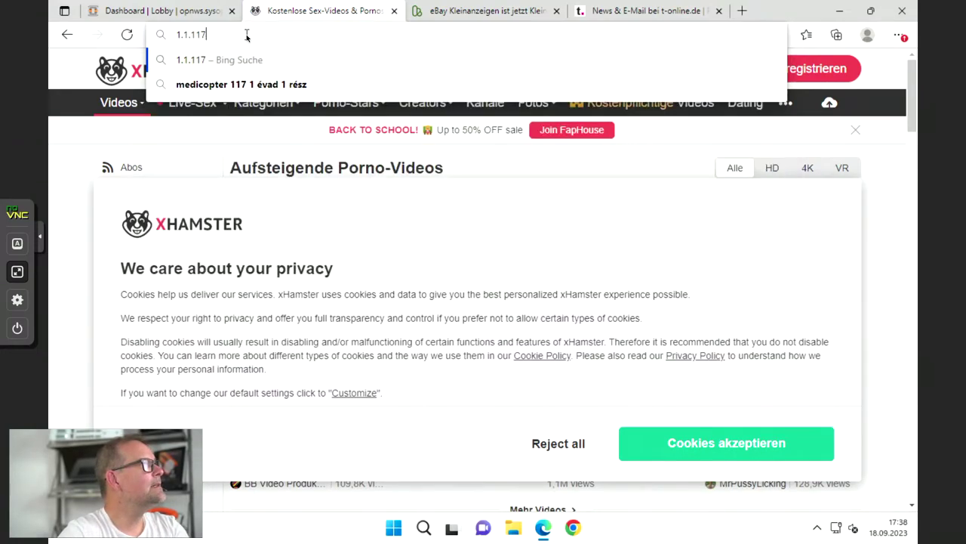
type(".214")
key("Return")
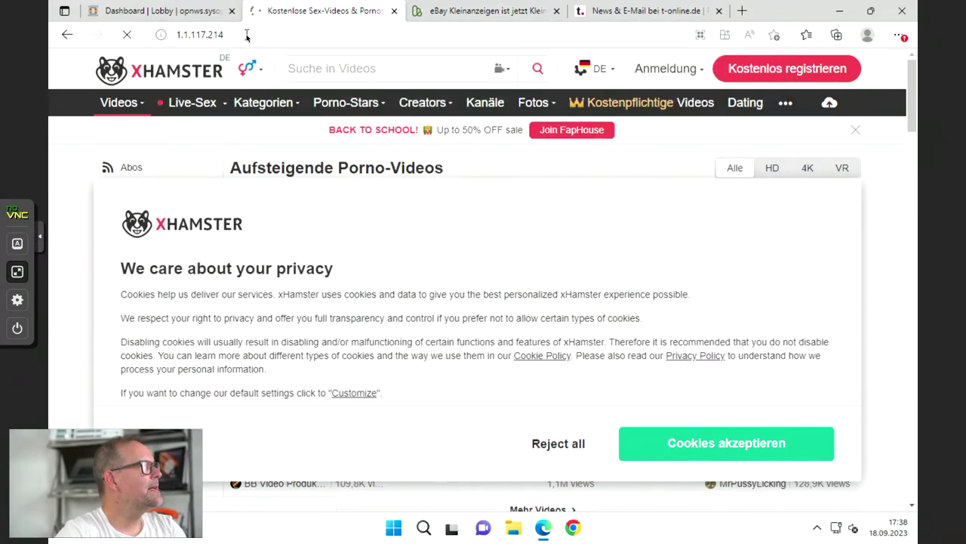
key("ctrl+Left")
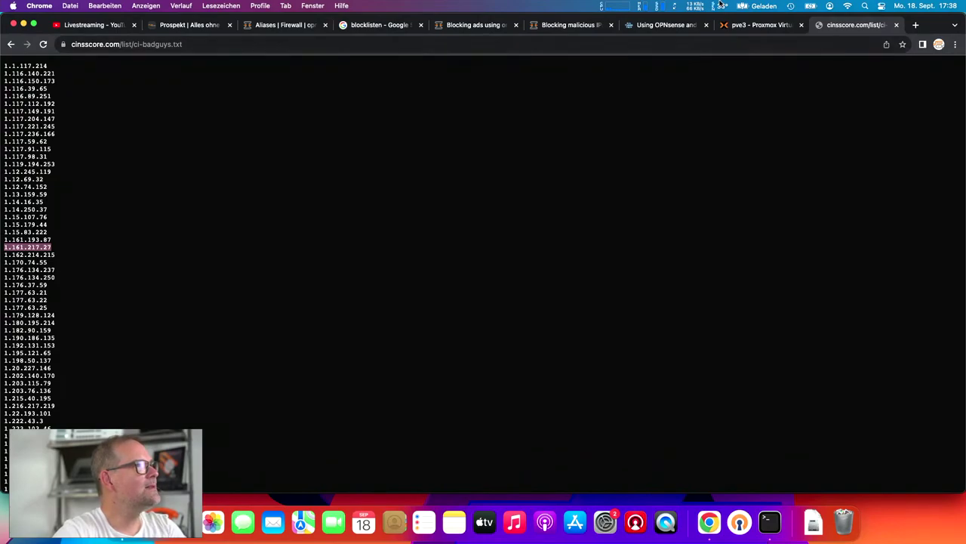
Close the forum thread, Blocking ads page and blocklisten search result tabs
left_click(547, 25)
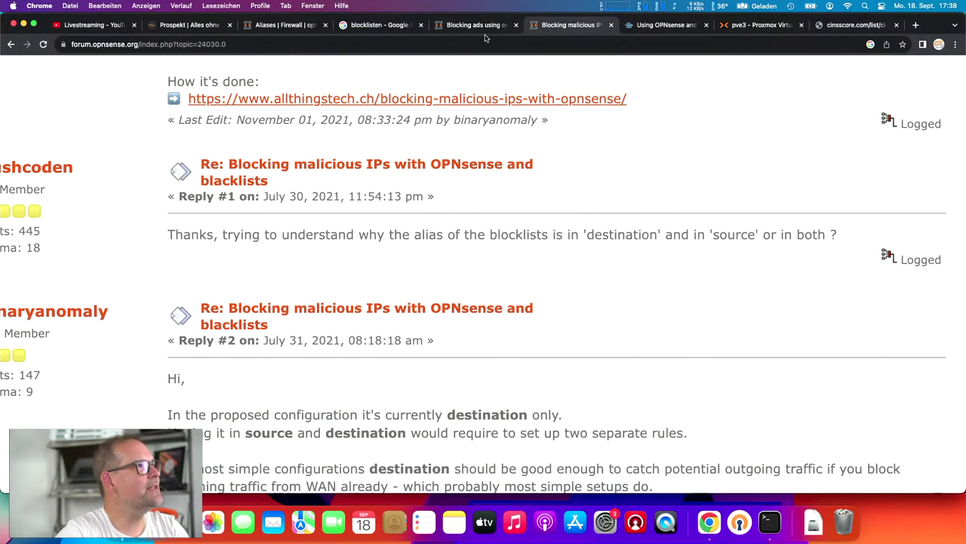
key("super+w")
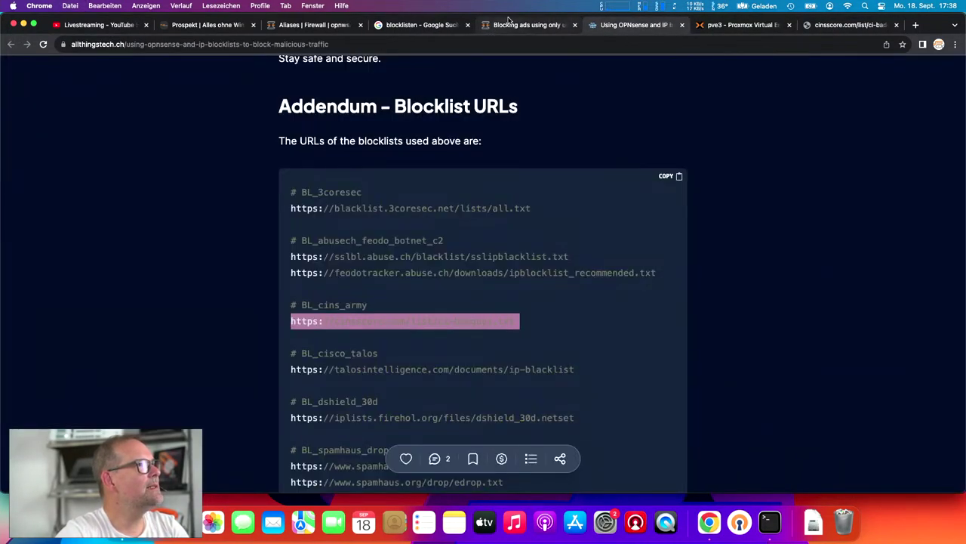
left_click(508, 20)
key("super+w")
left_click(480, 22)
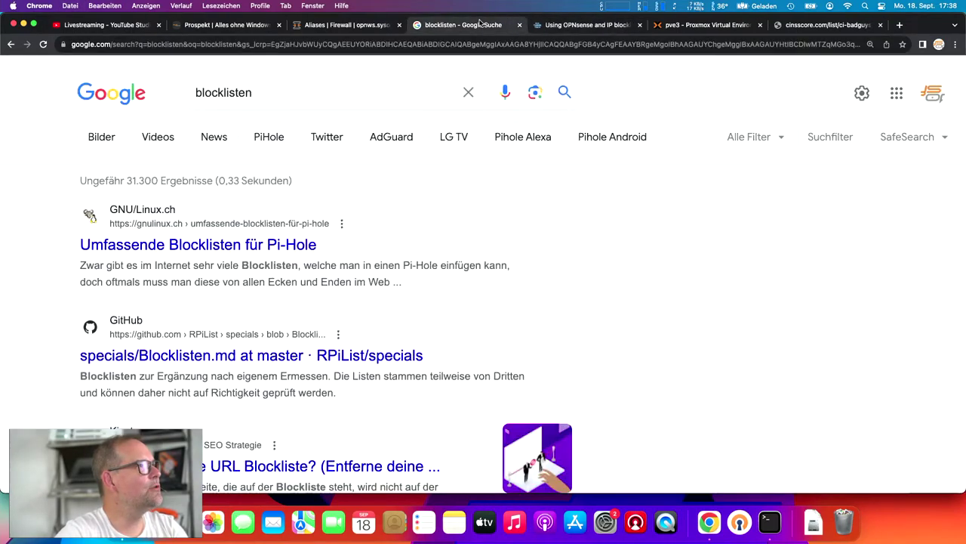
key("super+w")
Open Firewall Live View from the OPNsense search 'live' and apply the Block filter template
left_click(353, 26)
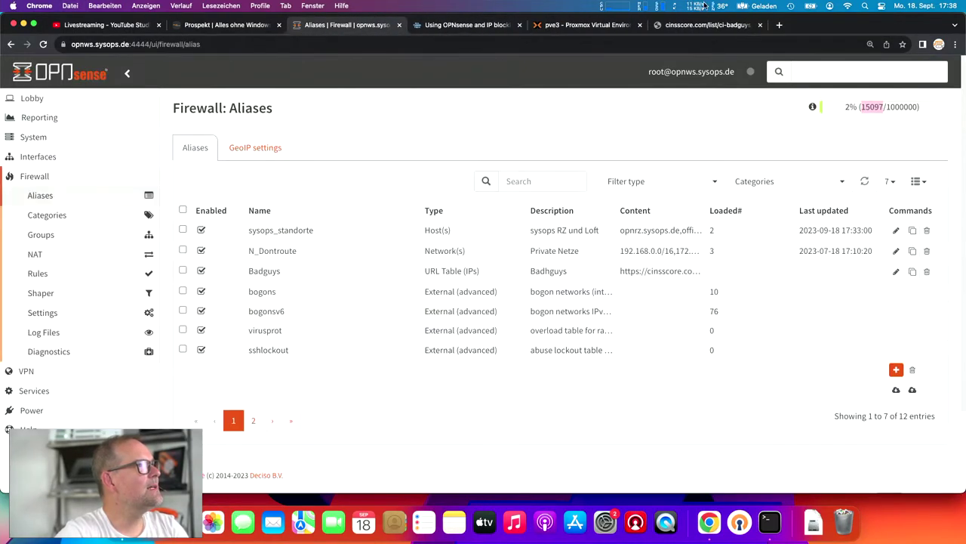
left_click(861, 71)
type("li")
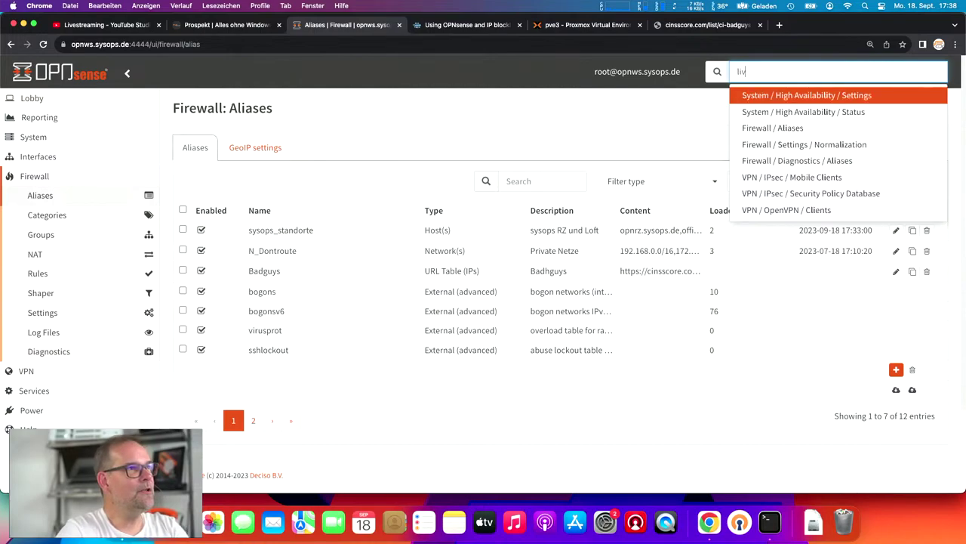
type("ve")
key("Return")
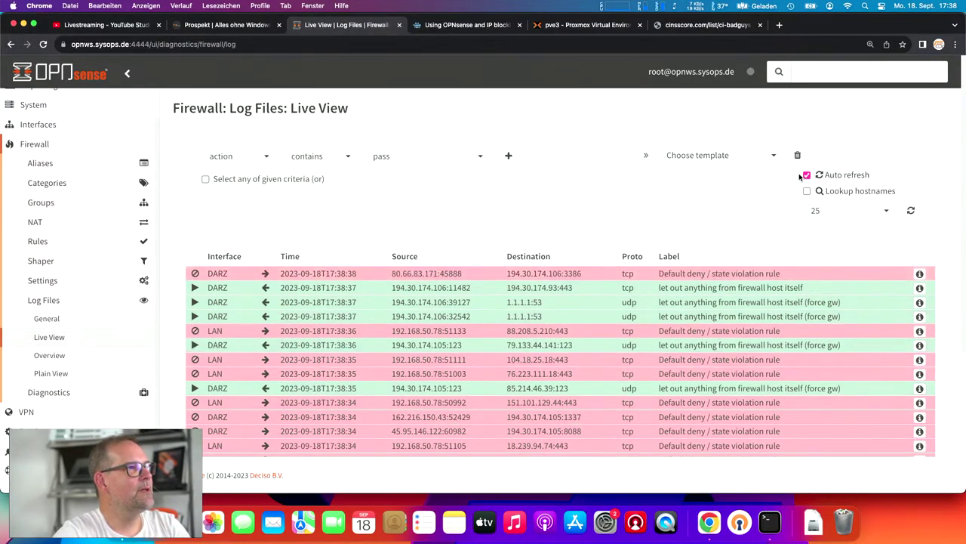
left_click(678, 155)
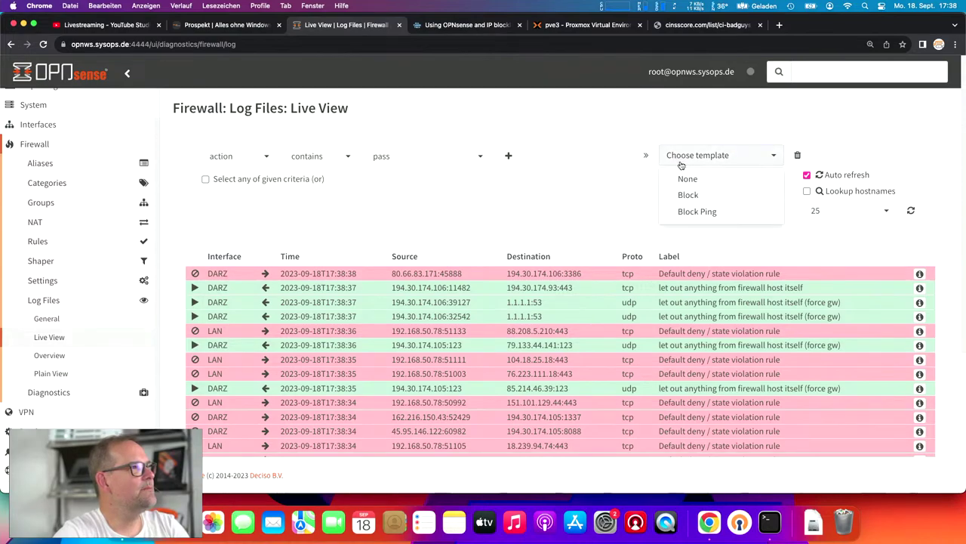
left_click(692, 196)
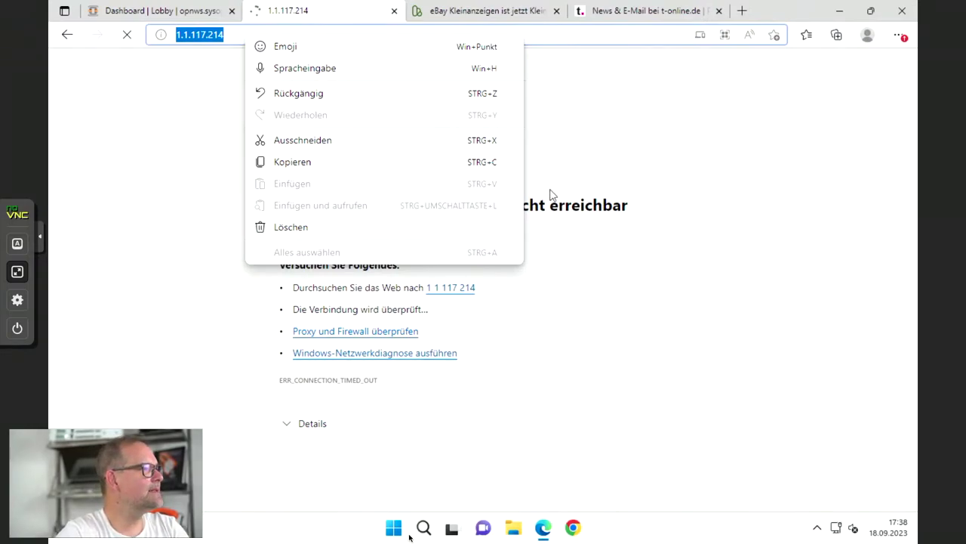
Run ipconfig in Command Prompt to confirm the client IPv4 192.168.50.78, then close the console
left_click(397, 531)
left_click(395, 531)
left_click(394, 531)
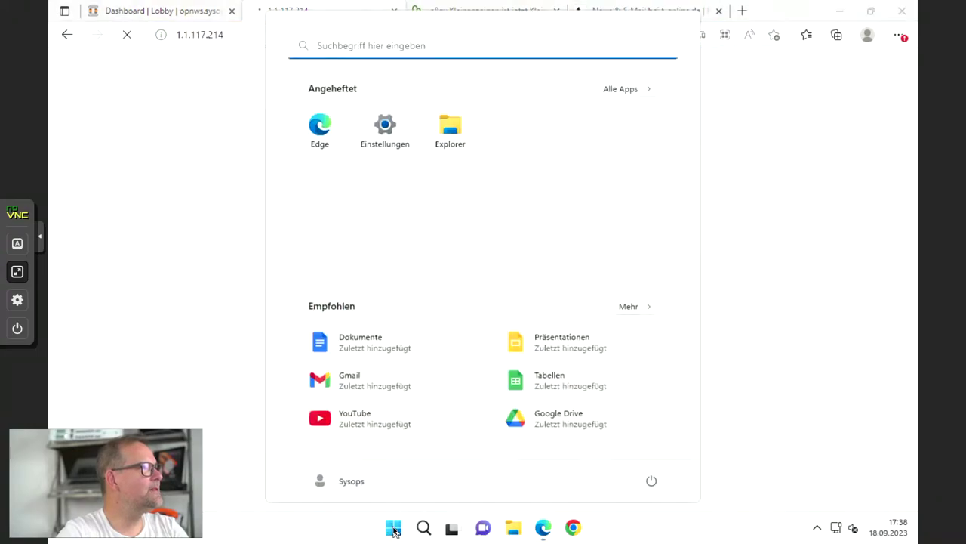
type("éing")
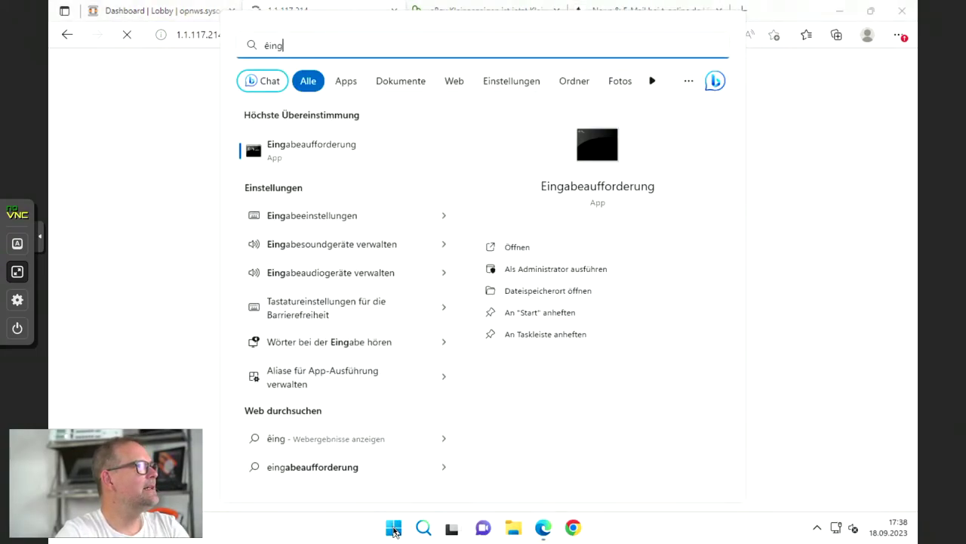
type("a")
left_click(304, 151)
type("ipconf")
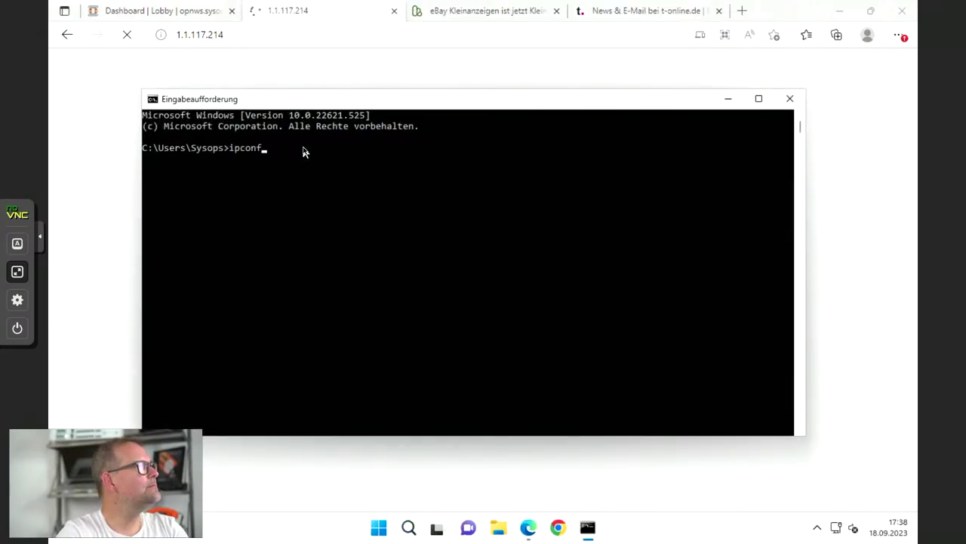
type("ig")
key("Return")
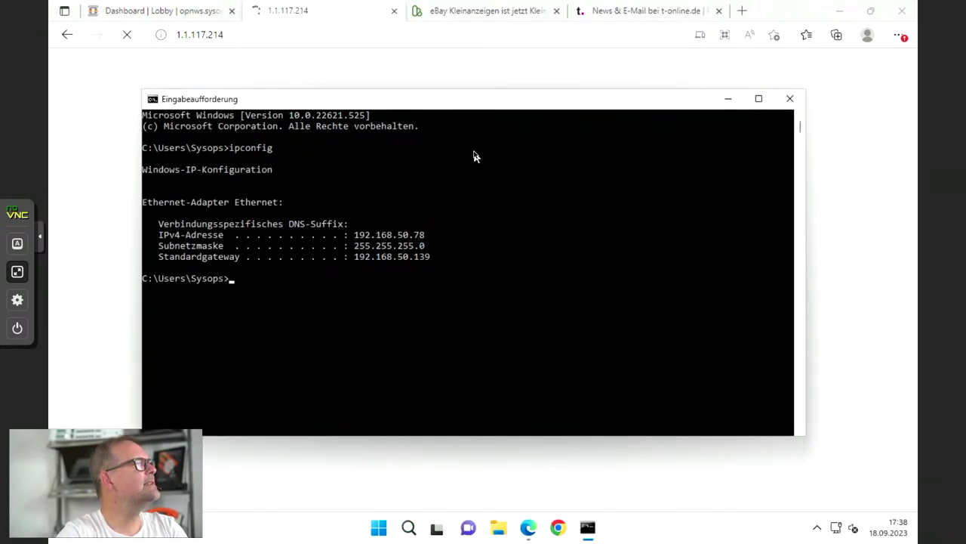
left_click(789, 98)
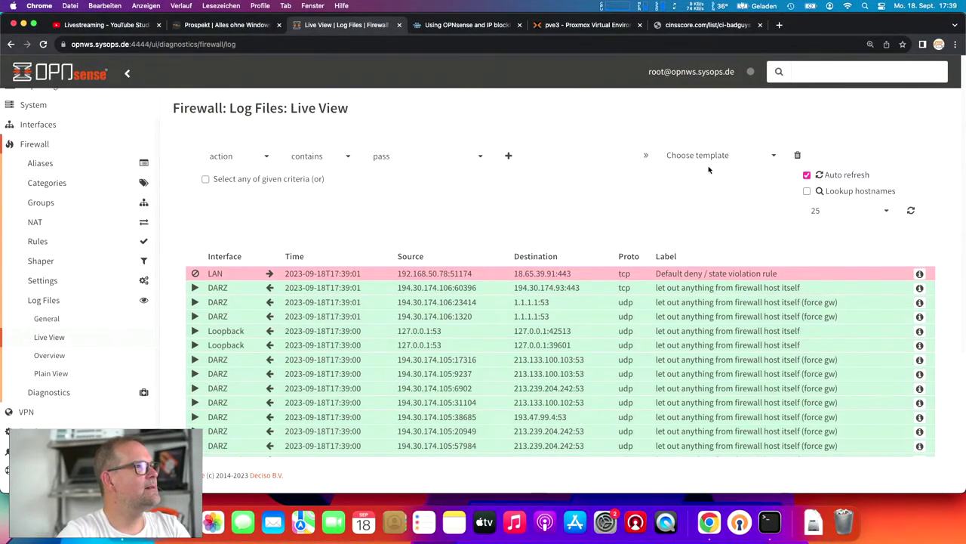
Apply the Block template and add a src = 192.168.50.78 filter to the Live View log
left_click(703, 155)
left_click(702, 194)
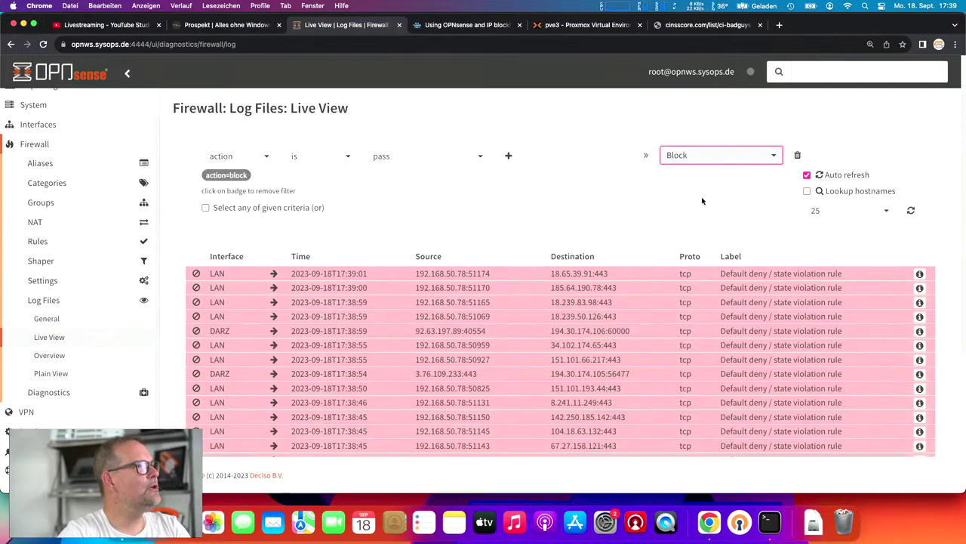
left_click(250, 159)
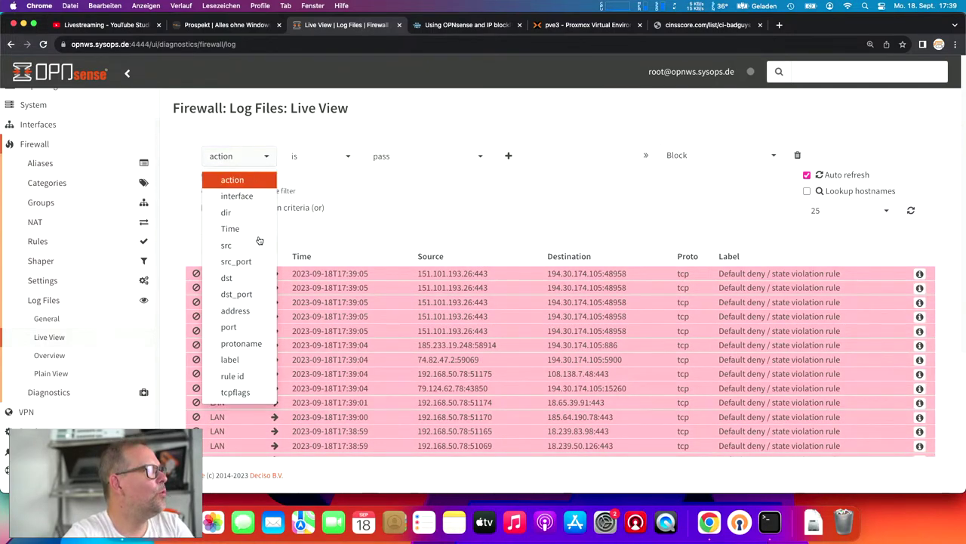
left_click(230, 245)
left_click(393, 148)
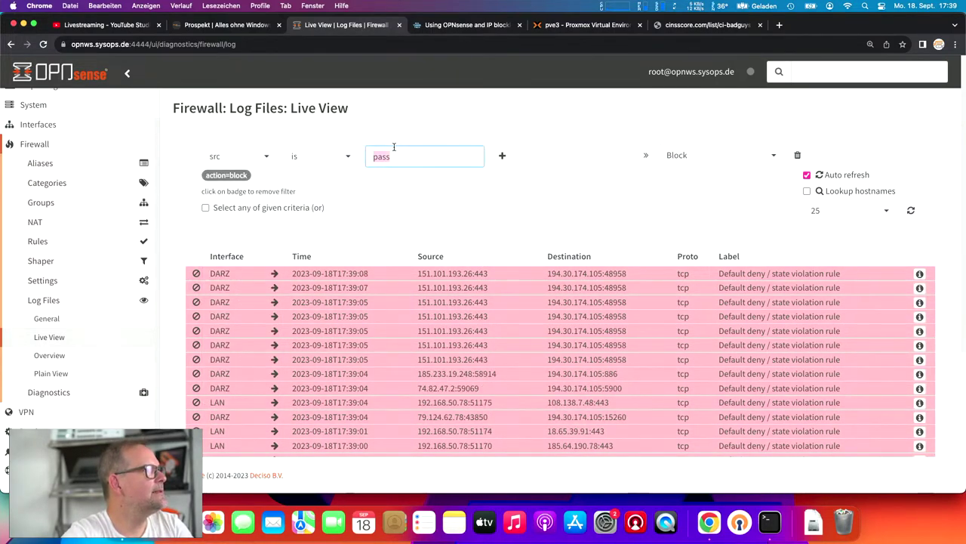
type("192.16")
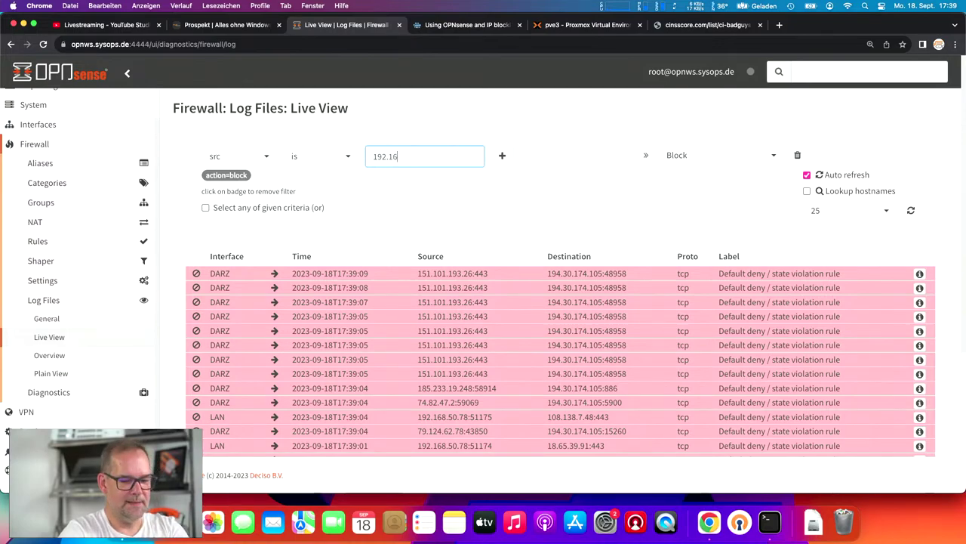
type("8.50.8")
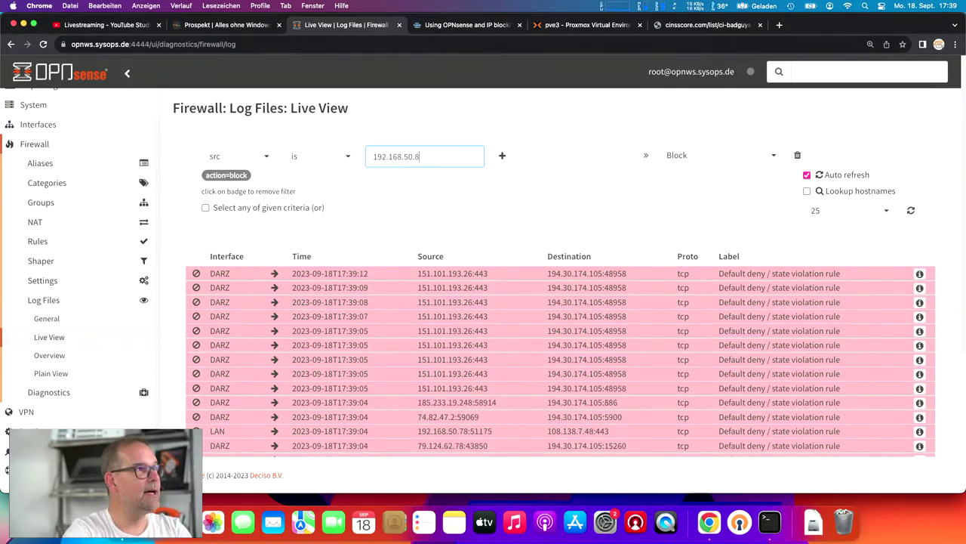
key("BackSpace")
type("7")
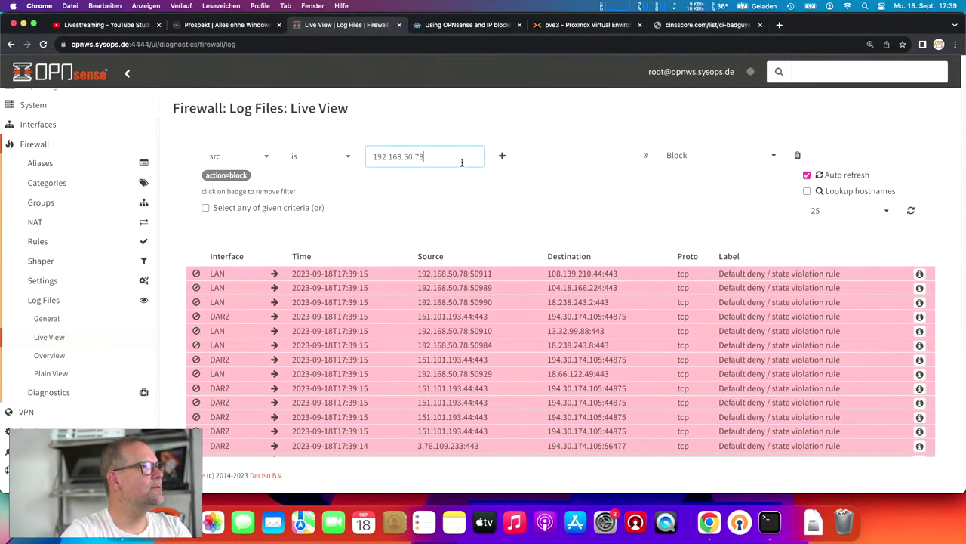
left_click(502, 156)
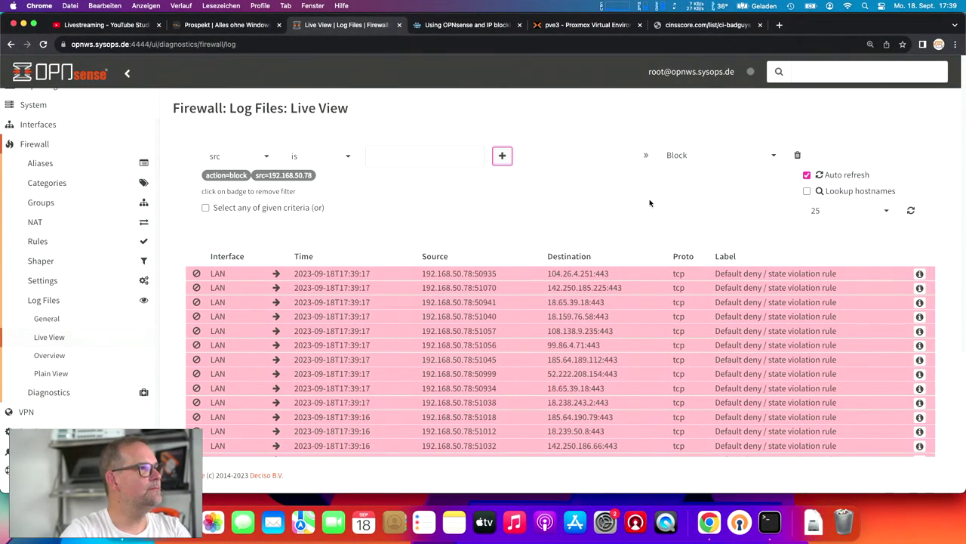
key("ctrl+Right")
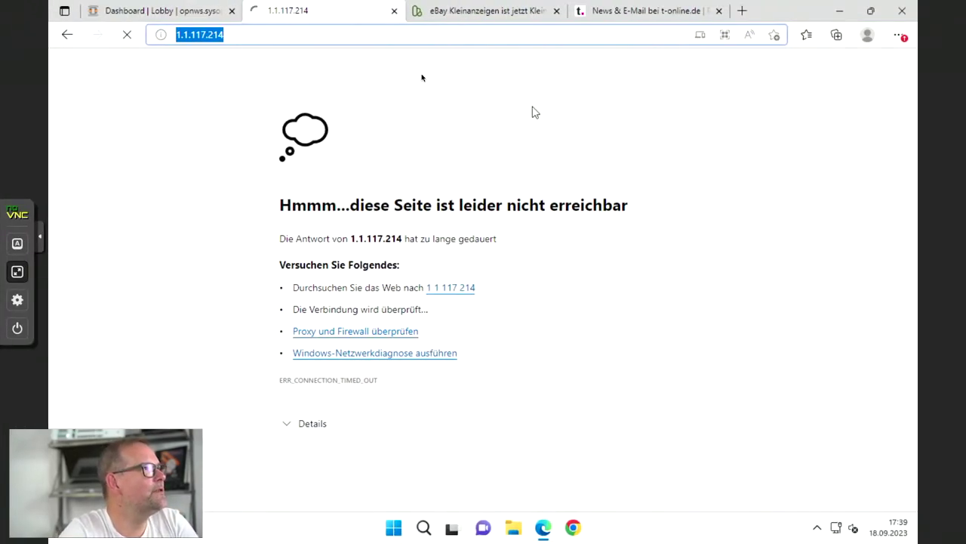
Compare Edge's timeout page for 1.1.117.214 with the filtered OPNsense live log
key("ctrl+Left")
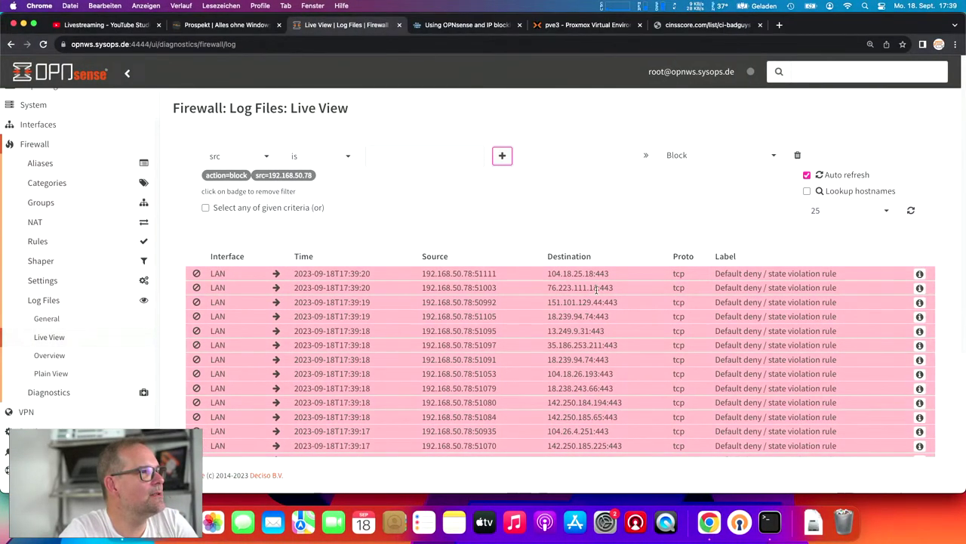
key("ctrl+Right")
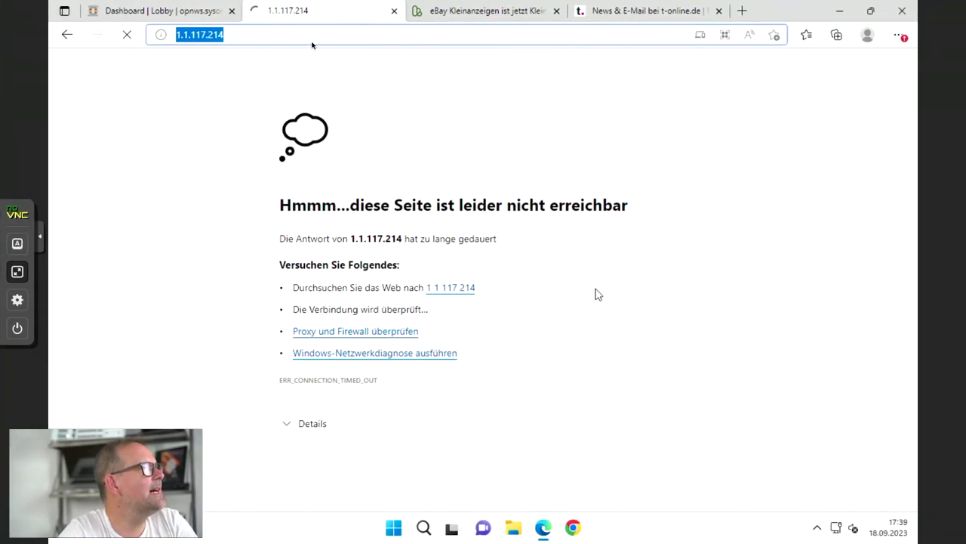
key("ctrl+Left")
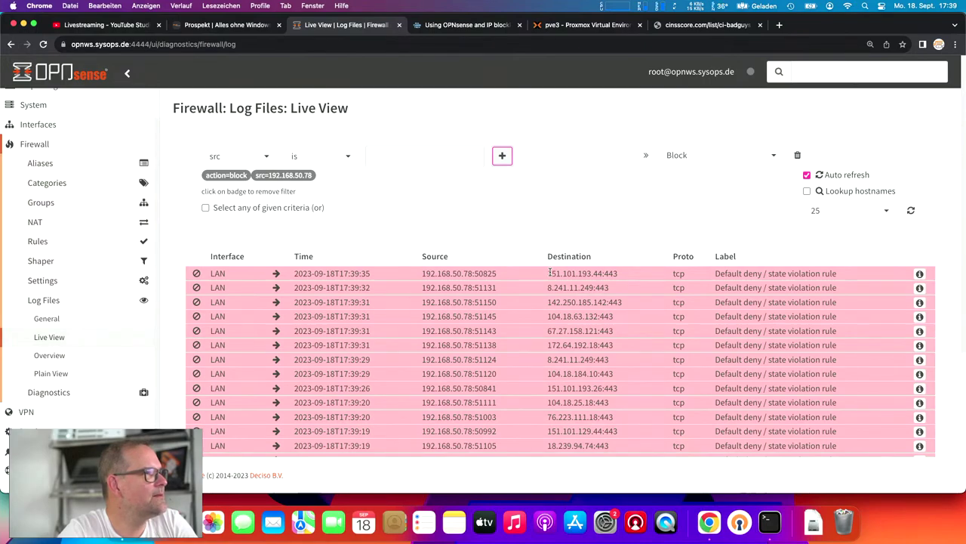
Search 'lan' in OPNsense and open the Firewall / Rules / LAN page
left_click(809, 72)
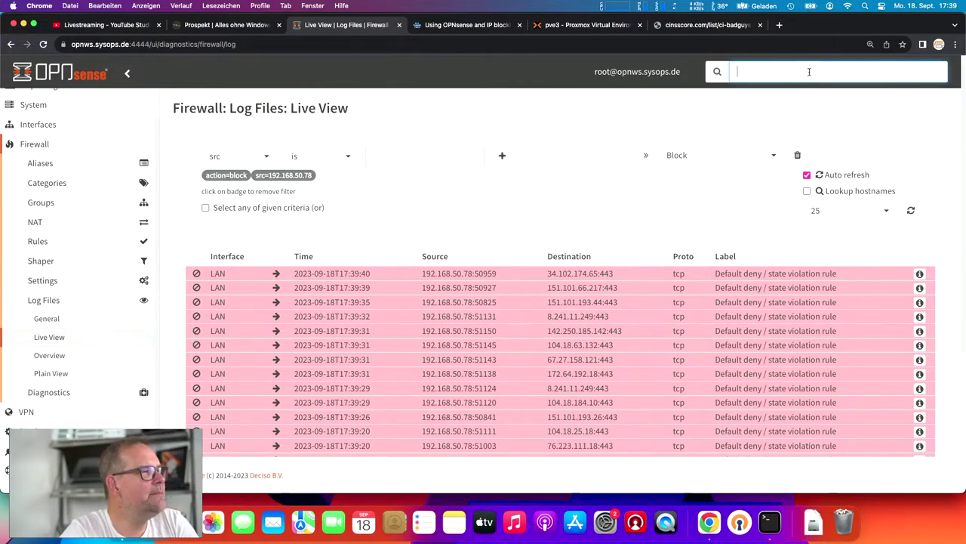
type("l")
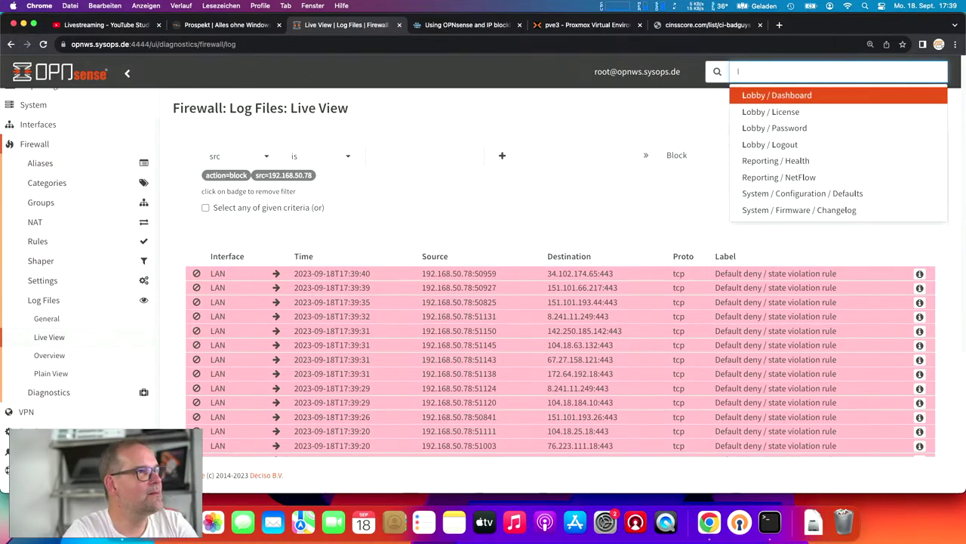
key("BackSpace")
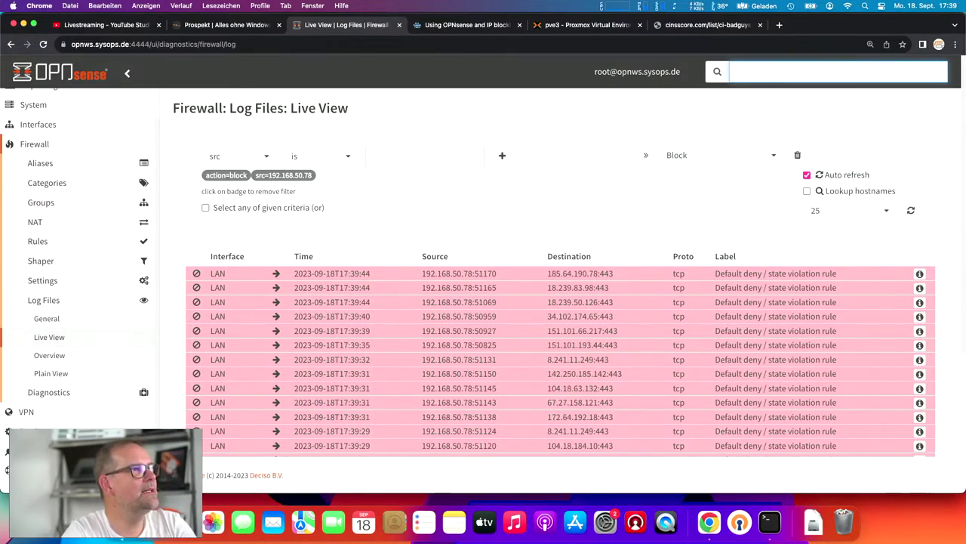
type("lan")
key("Down")
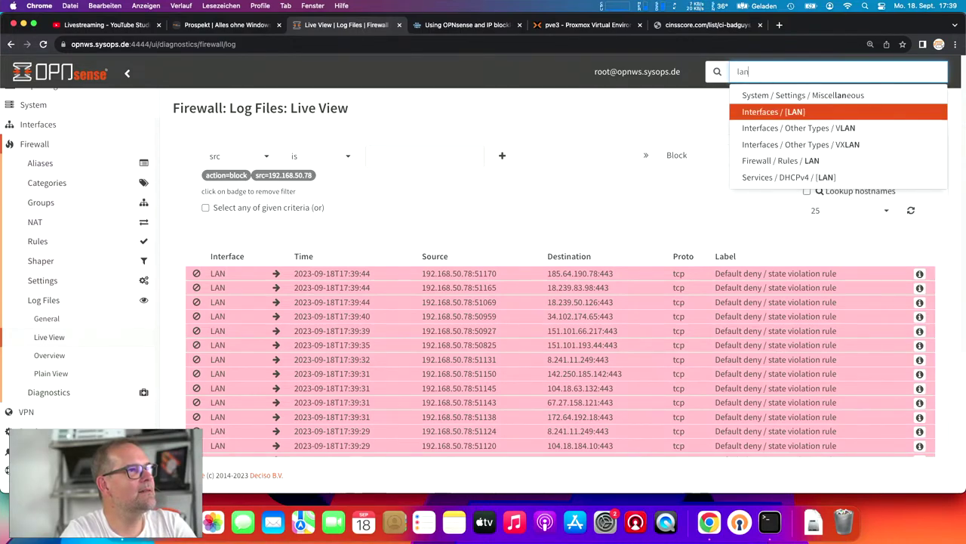
key("Down")
key("Down")
key("Down")
key("Return")
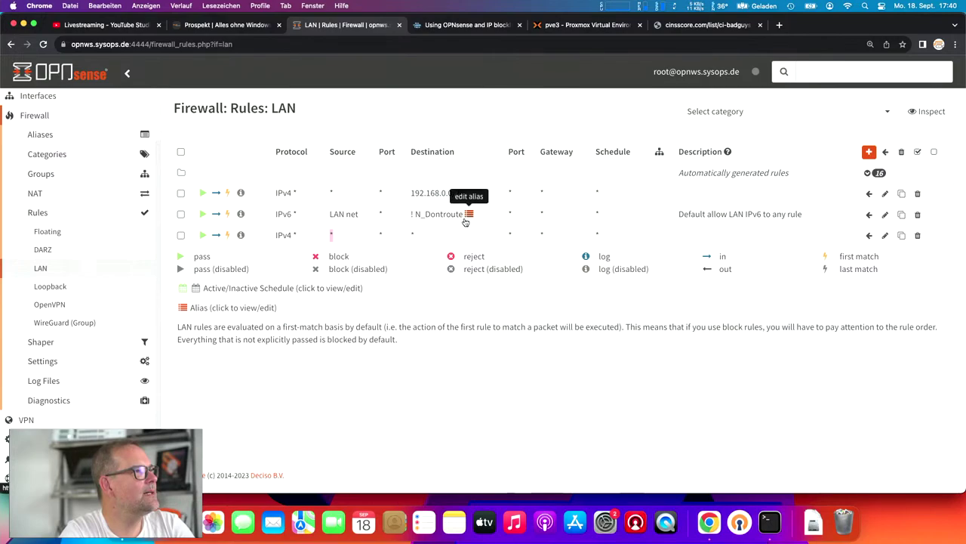
mouse_move(442, 214)
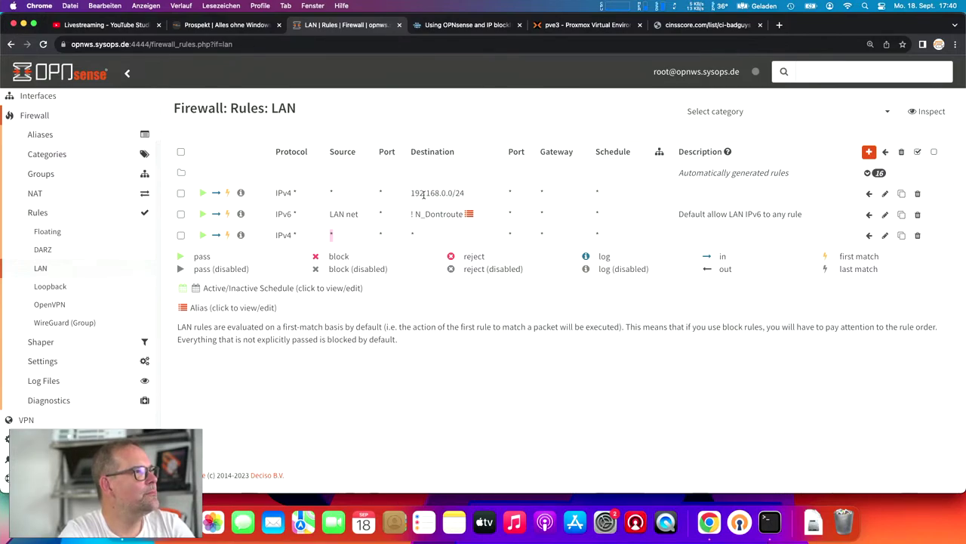
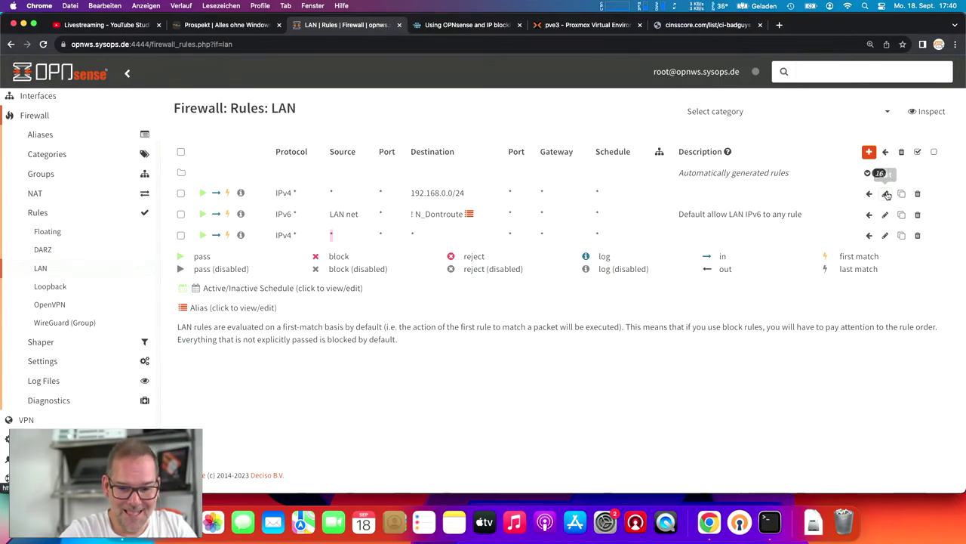
Start a new LAN firewall rule with action Block and direction out
left_click(869, 152)
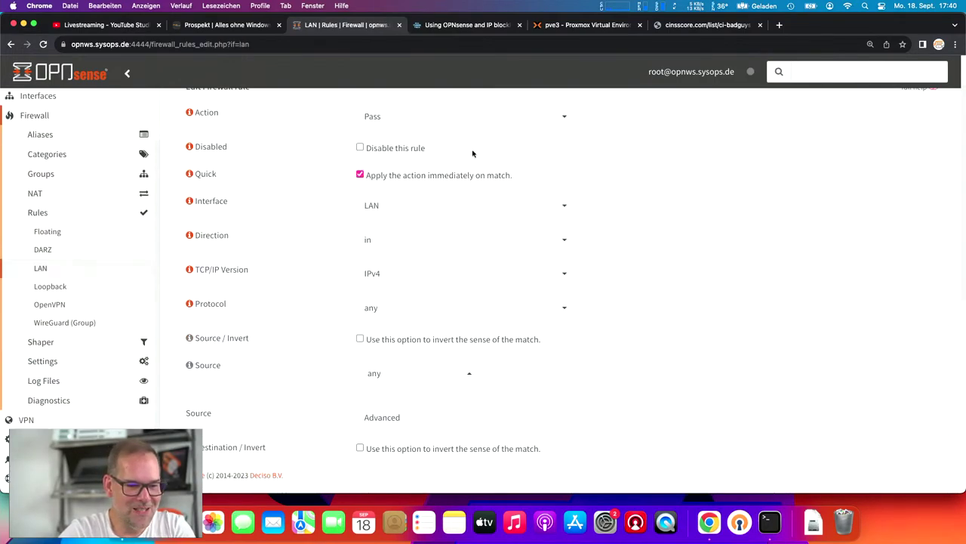
scroll(453, 166, "down", 1)
left_click(419, 178)
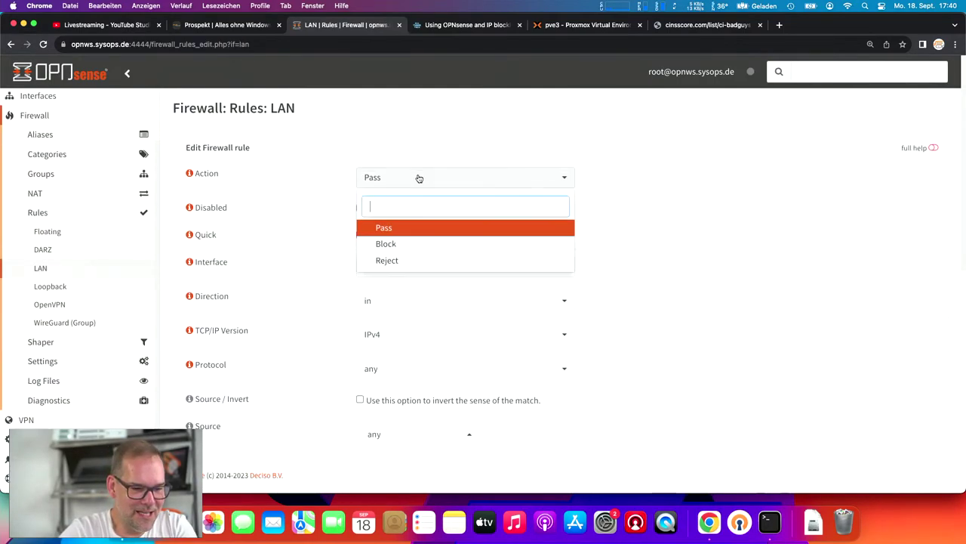
left_click(399, 244)
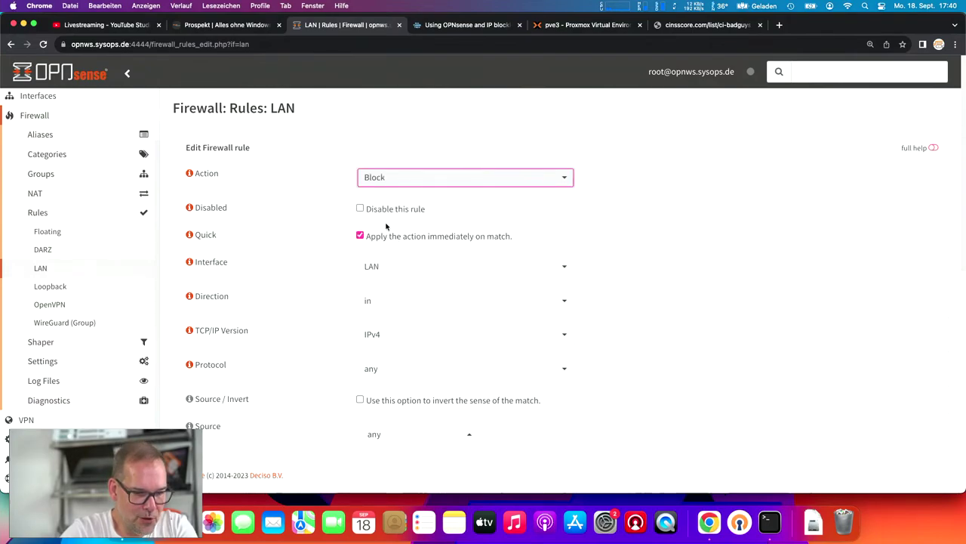
left_click(381, 299)
left_click(383, 369)
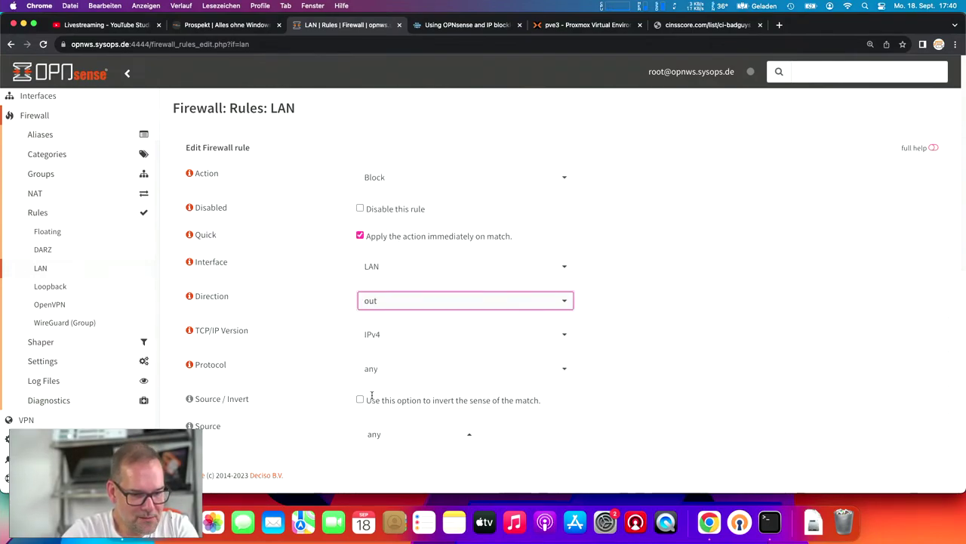
Set the destination to the Badguys alias, save, move the rule to the top and apply
scroll(371, 398, "down", 3)
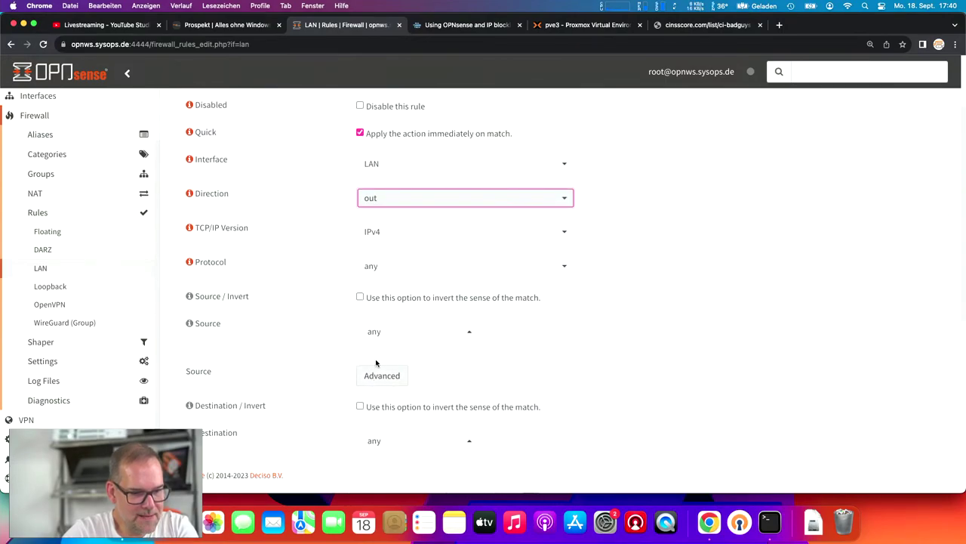
scroll(383, 403, "down", 2)
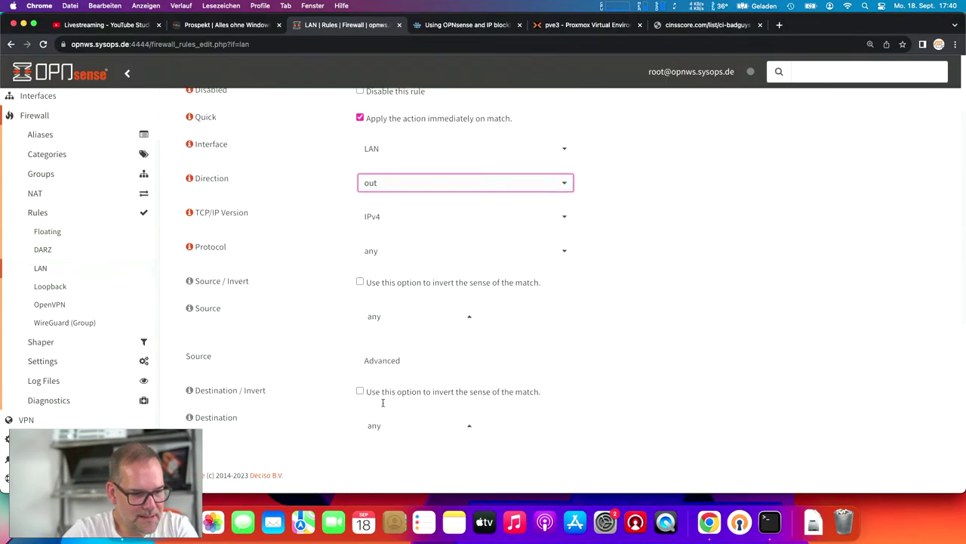
left_click(379, 374)
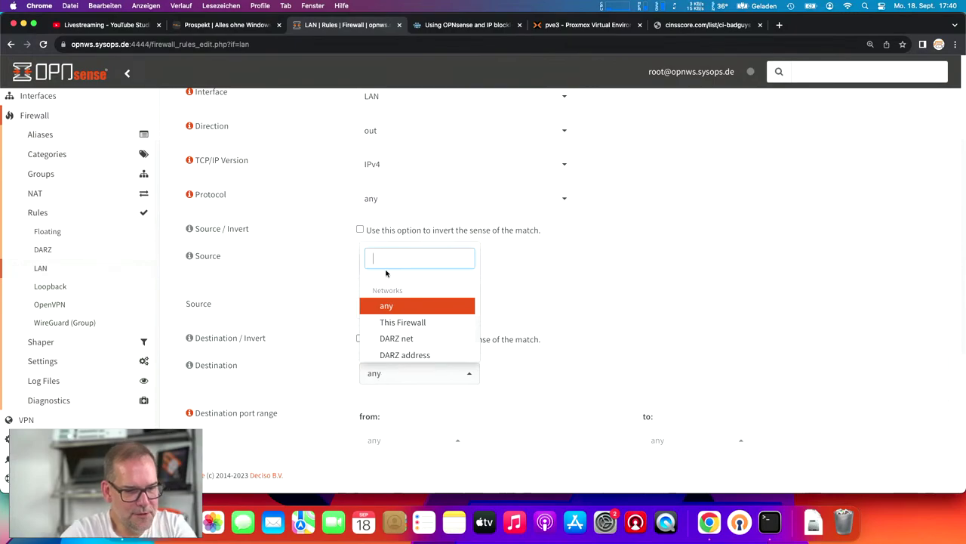
type("bad")
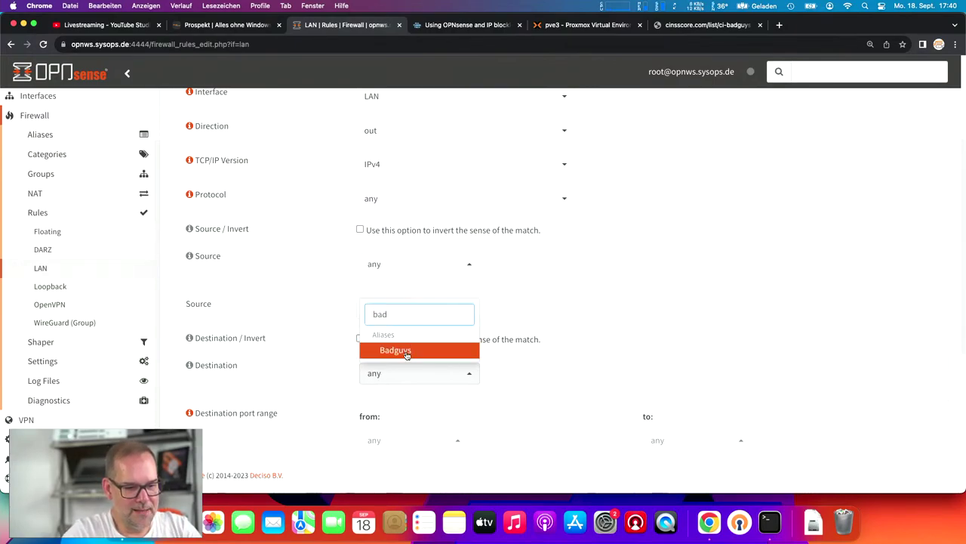
left_click(407, 352)
scroll(428, 343, "down", 8)
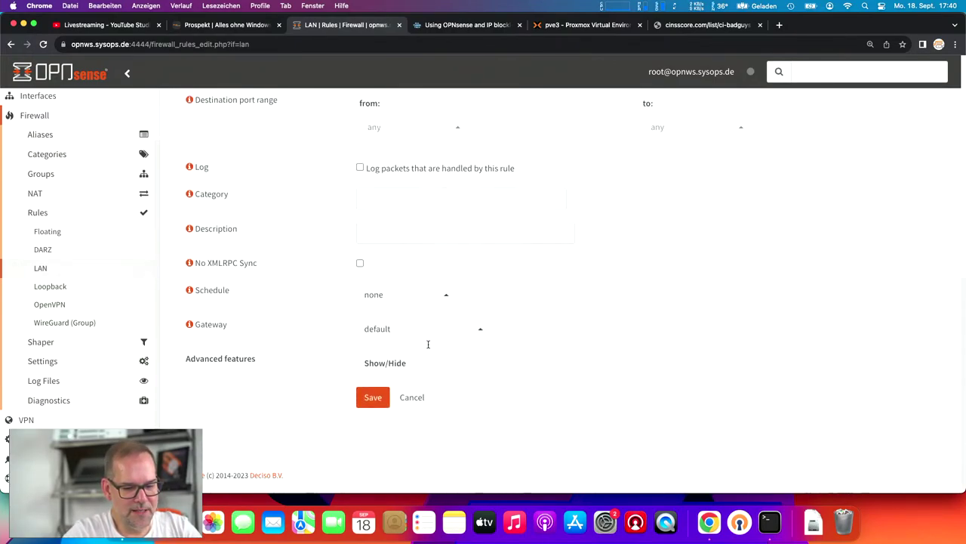
left_click(373, 429)
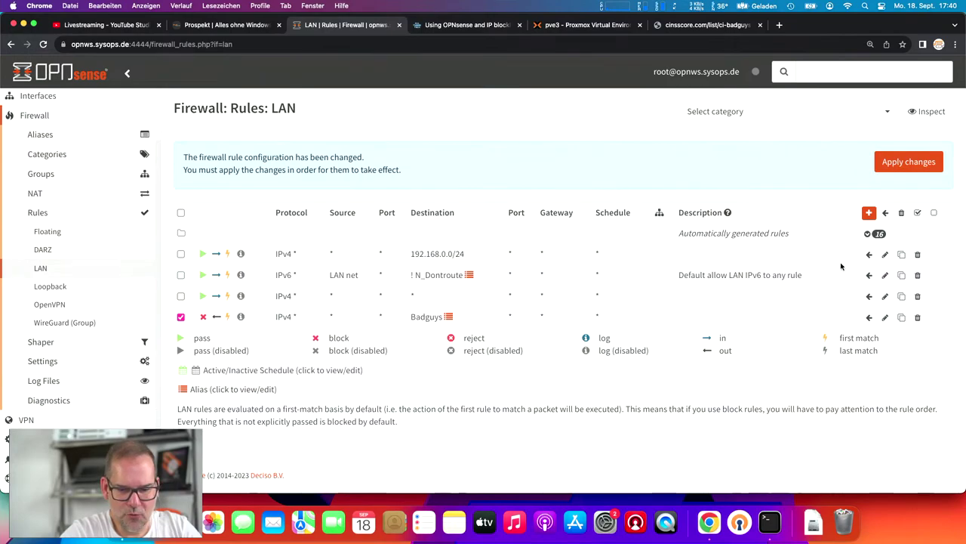
left_click(869, 254)
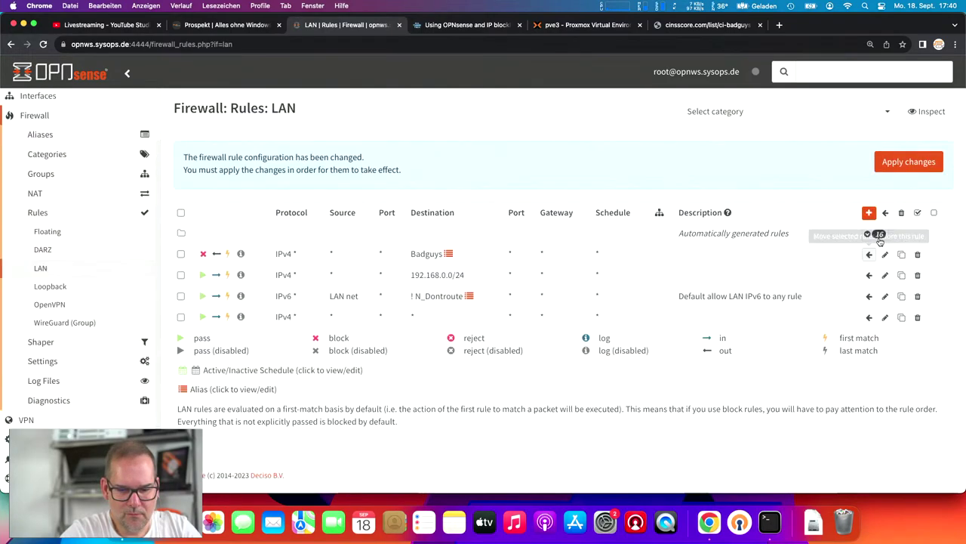
left_click(902, 171)
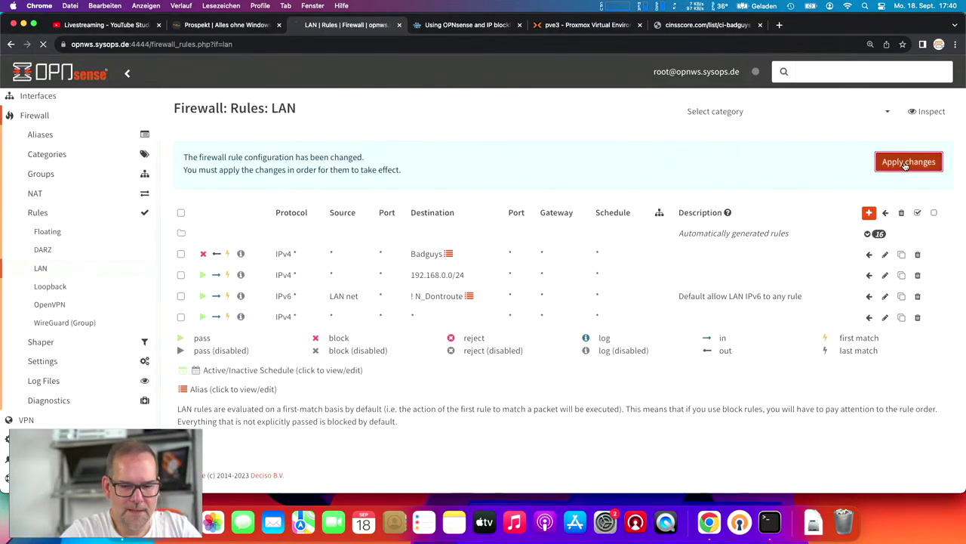
Open the firewall Live View log via the page search 'live'
left_click(829, 65)
type("live")
key("Return")
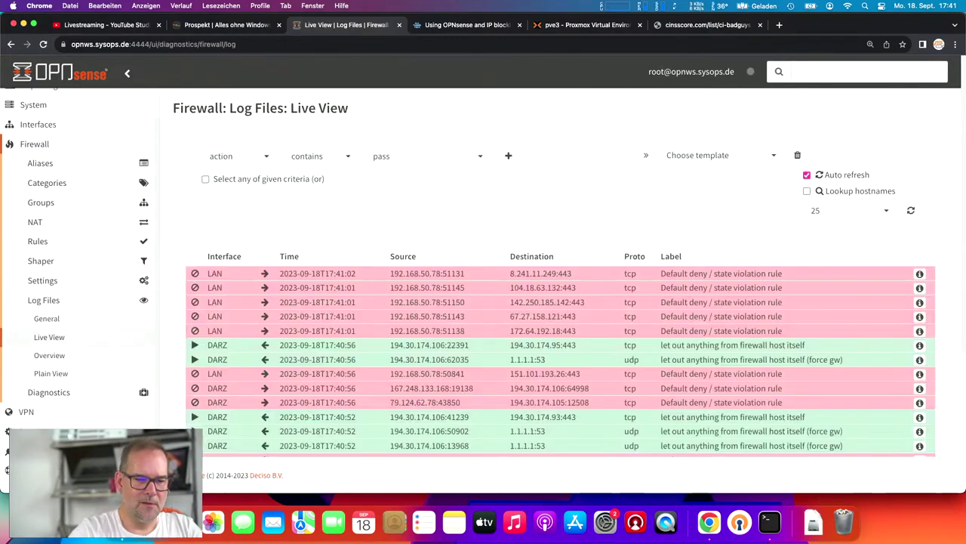
key("ctrl+Right")
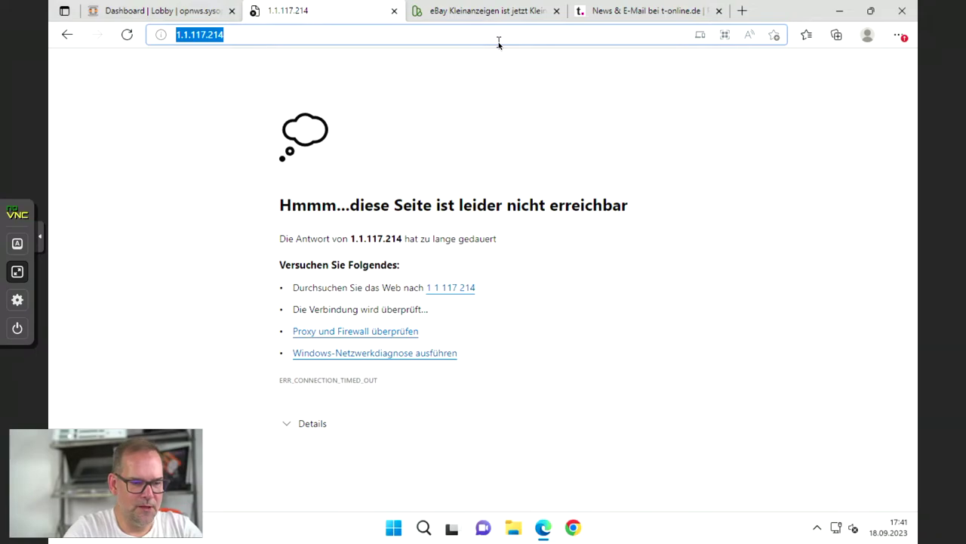
Open the Windows Command Prompt from the Start search 'ein'
left_click(395, 513)
type("ein")
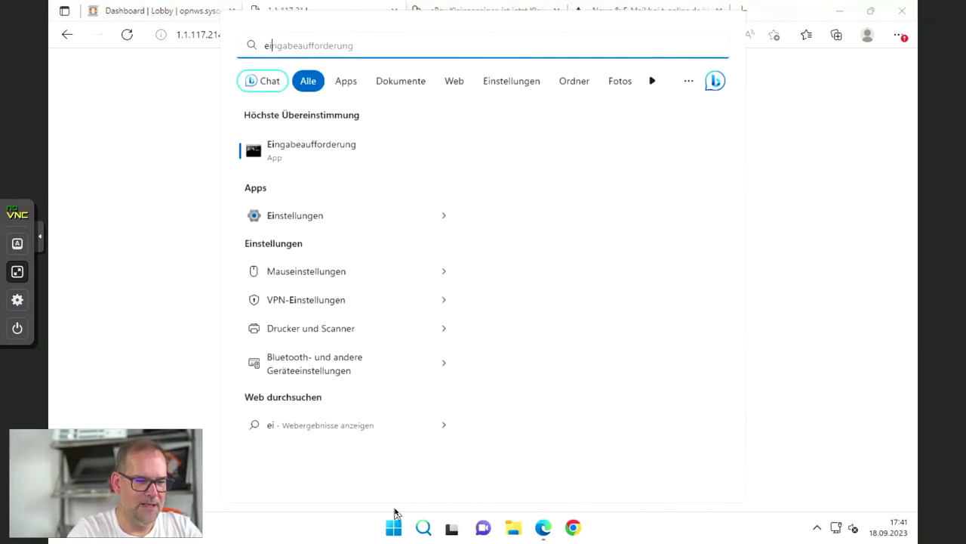
key("Down")
key("Return")
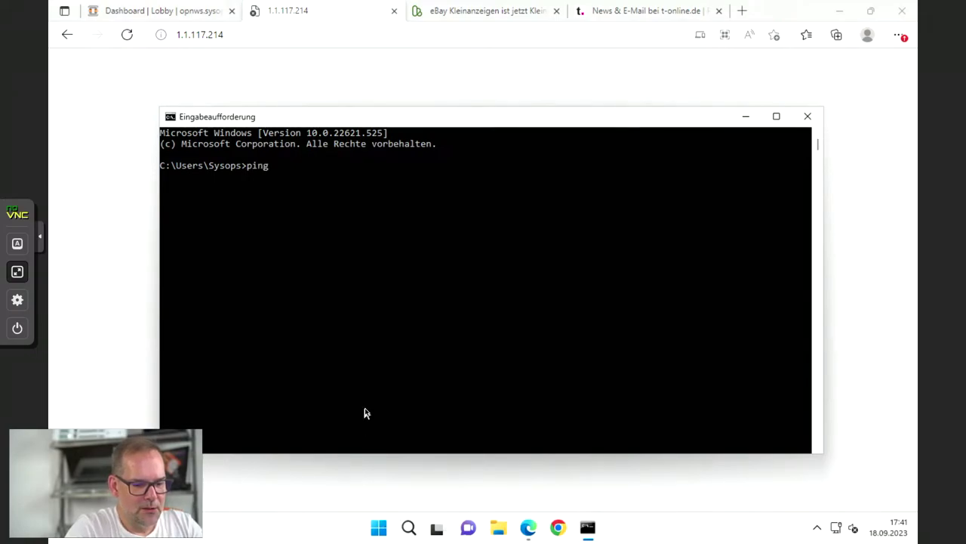
Run a continuous ping to 1.1.117.214 with 'ping 1.1.117.214 -t'
type("http://1.1.117.214/")
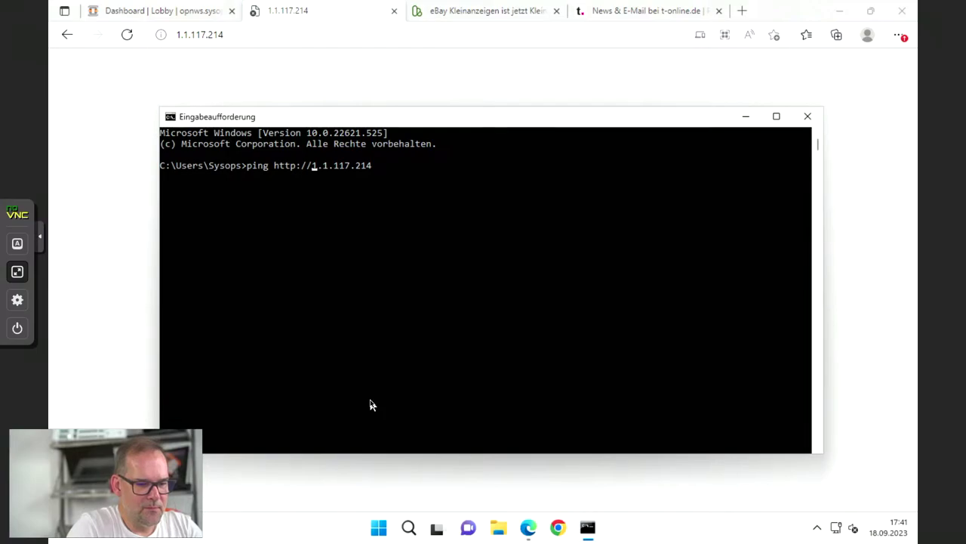
key("BackSpace")
key("BackSpace")
key("BackSpace")
key("ctrl+e")
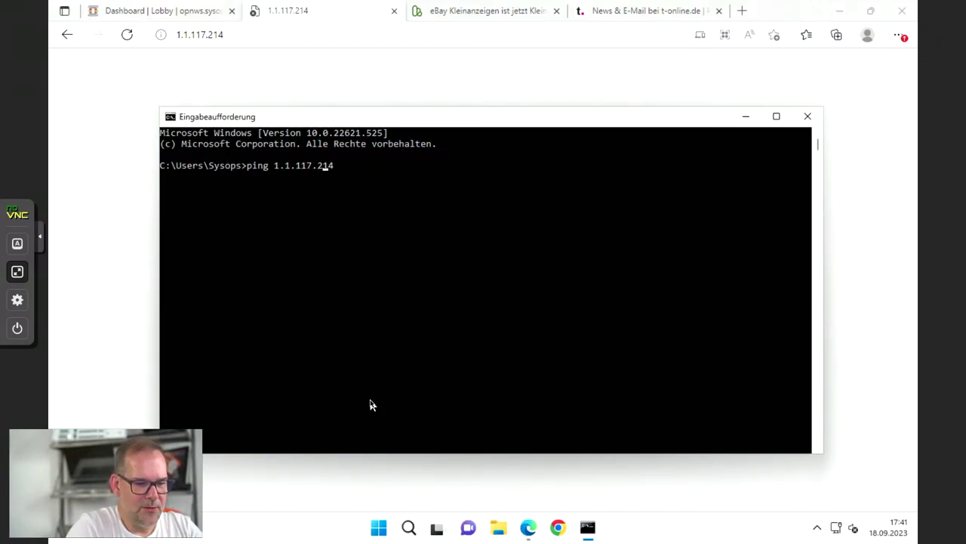
type("-t")
key("Return")
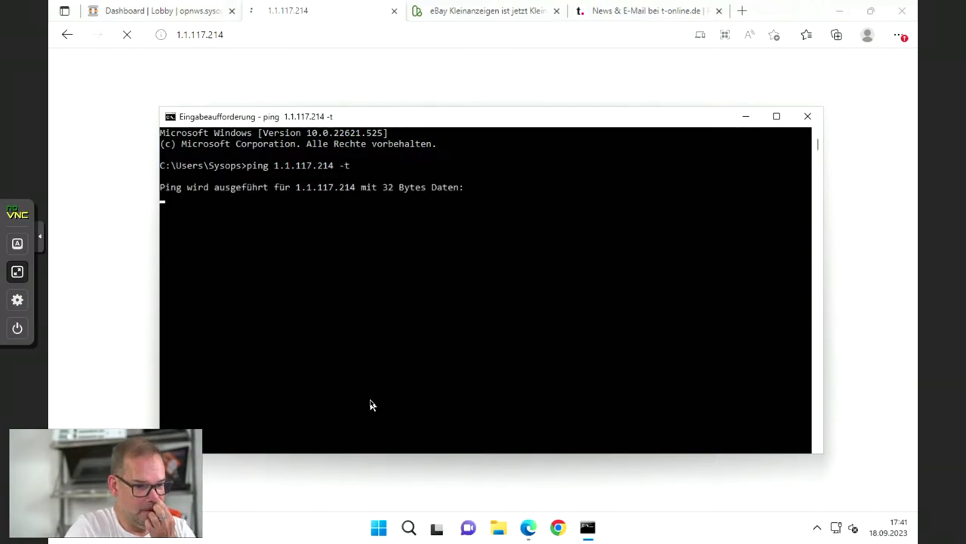
key("ctrl+Left")
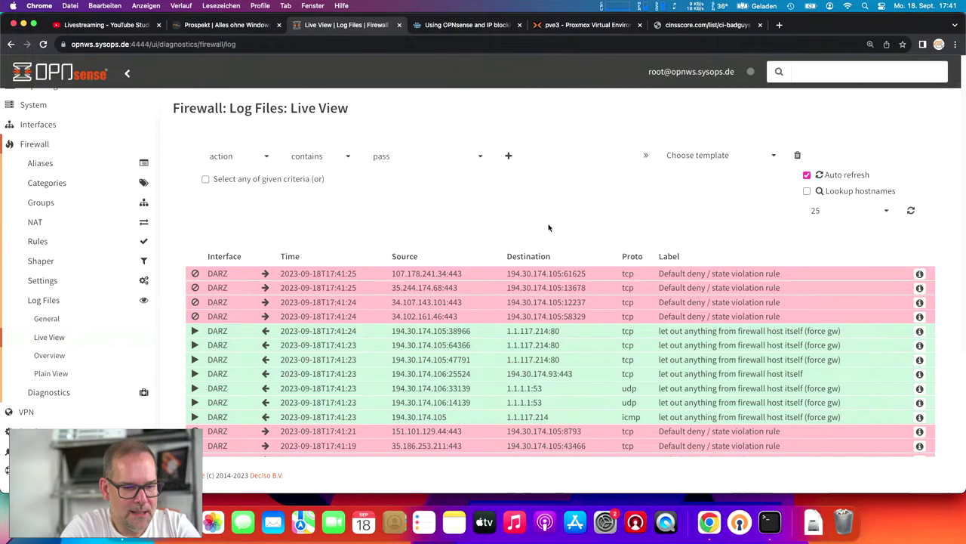
Filter the Live View log with the Block Ping template, then the Block template
left_click(687, 156)
left_click(698, 212)
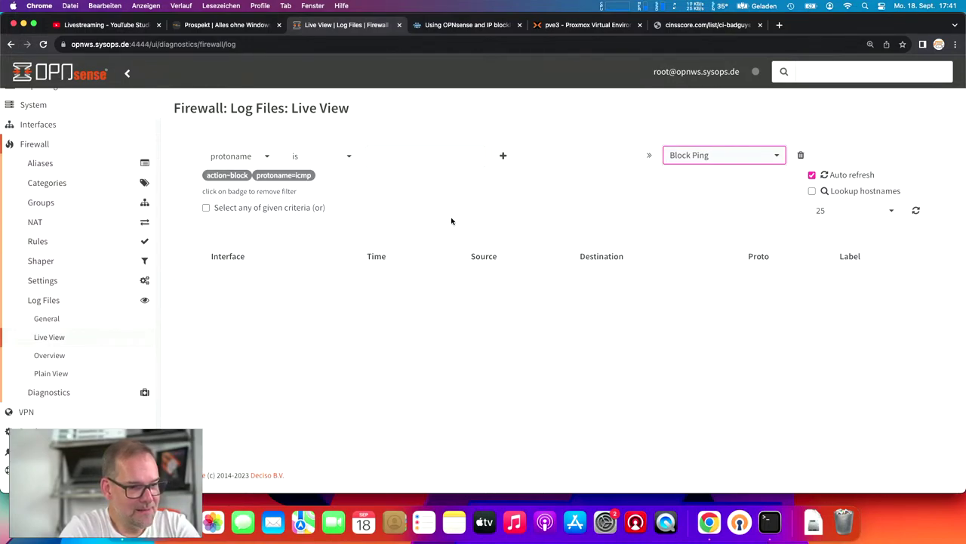
left_click(677, 156)
left_click(689, 194)
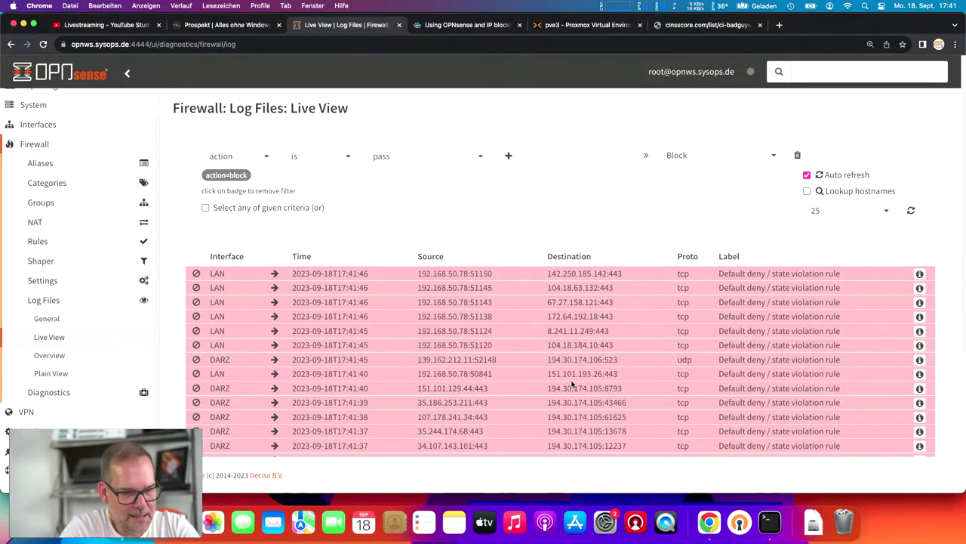
Check the running ping, then go back to the Firewall > Rules > LAN list
key("ctrl+Right")
key("ctrl+Left")
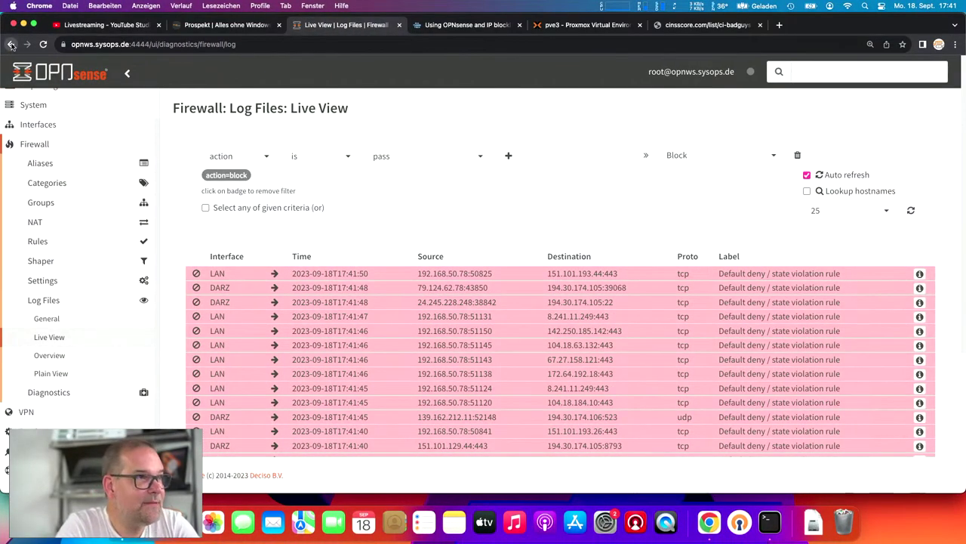
left_click(11, 45)
left_click(12, 45)
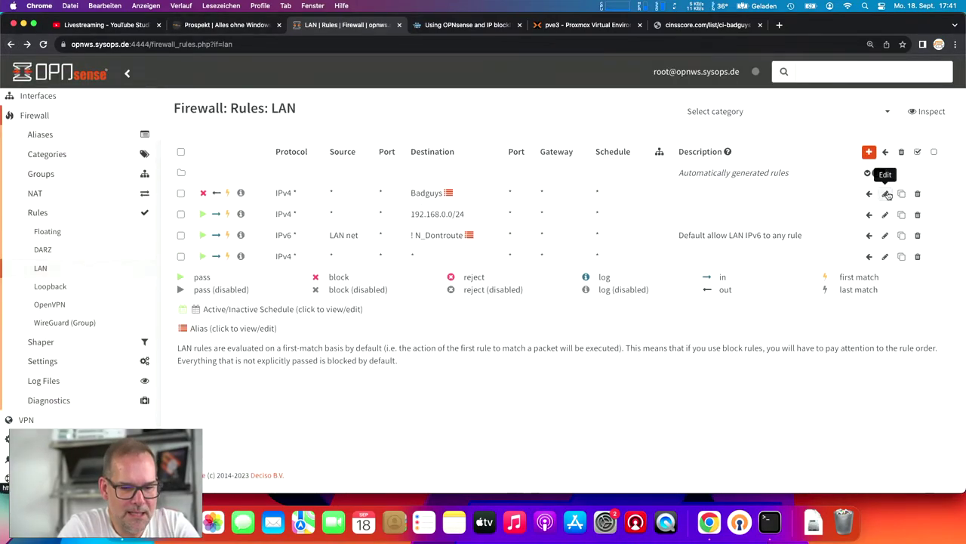
Open the Badguys block rule and look through its settings
left_click(886, 194)
scroll(473, 365, "down", 5)
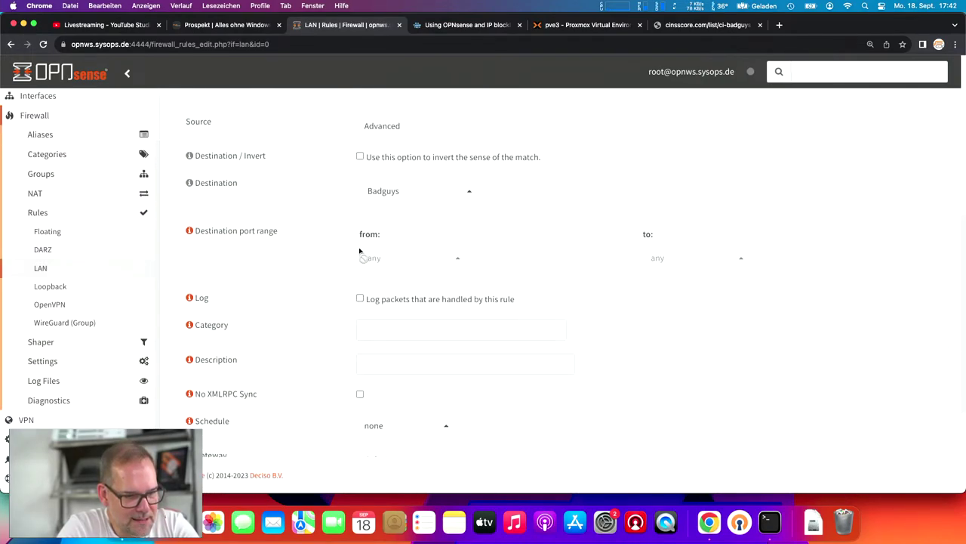
scroll(355, 249, "up", 1)
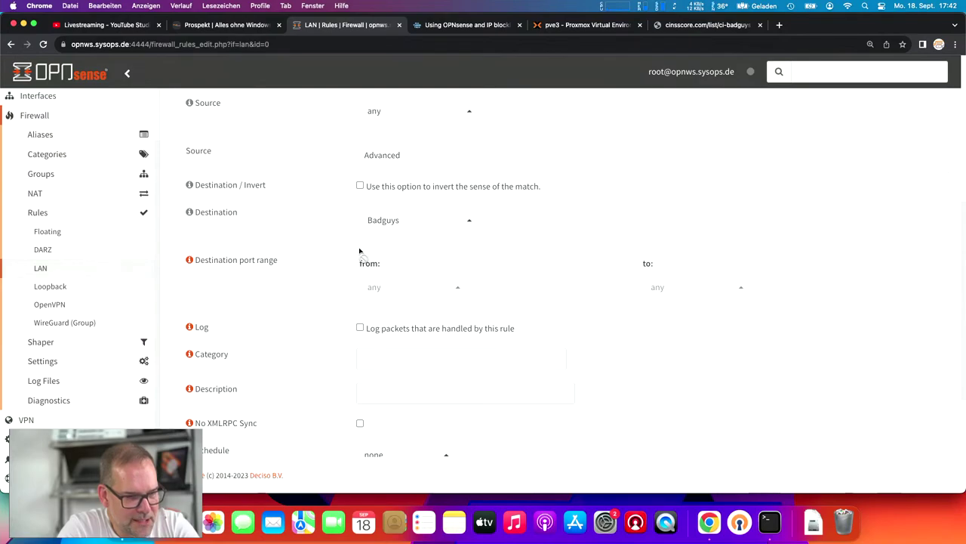
scroll(360, 251, "down", 5)
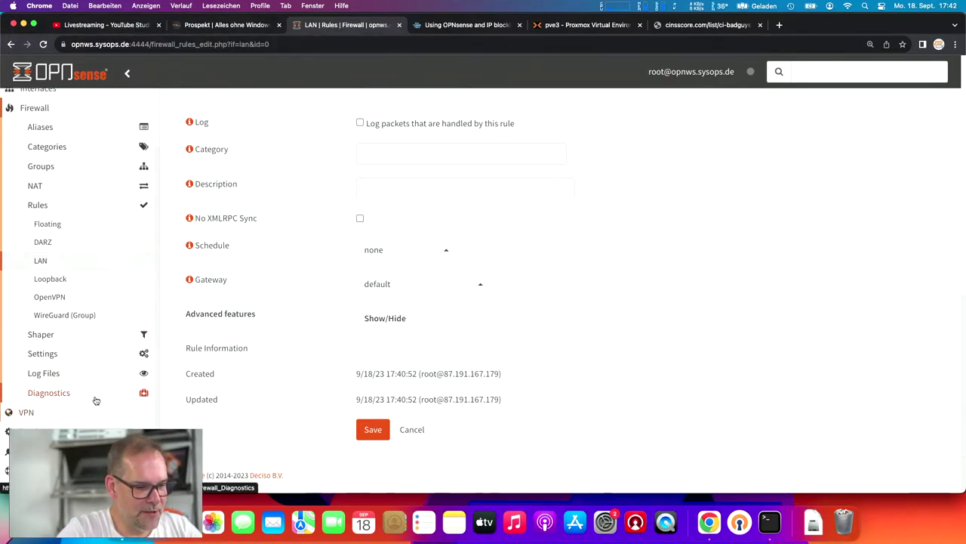
scroll(96, 396, "down", 1)
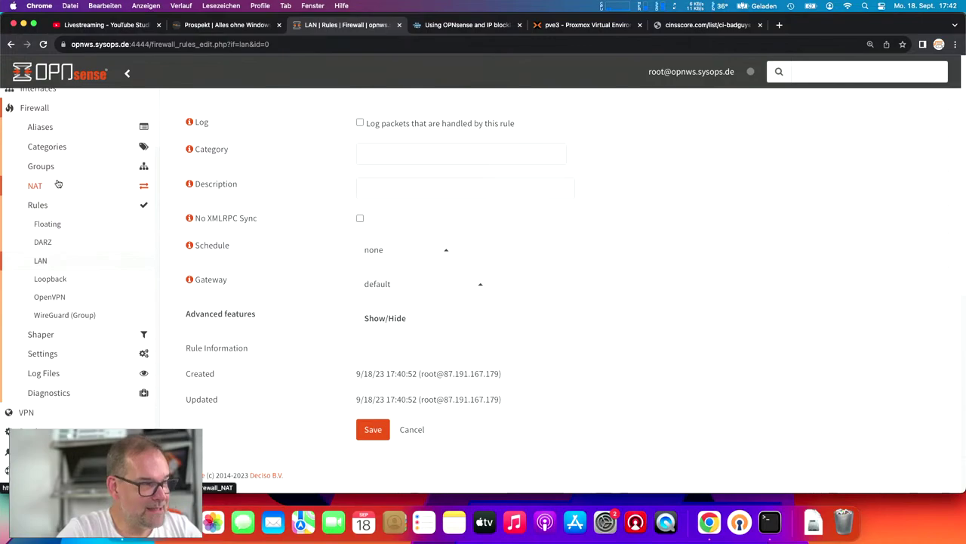
scroll(59, 183, "up", 3)
scroll(58, 183, "up", 2)
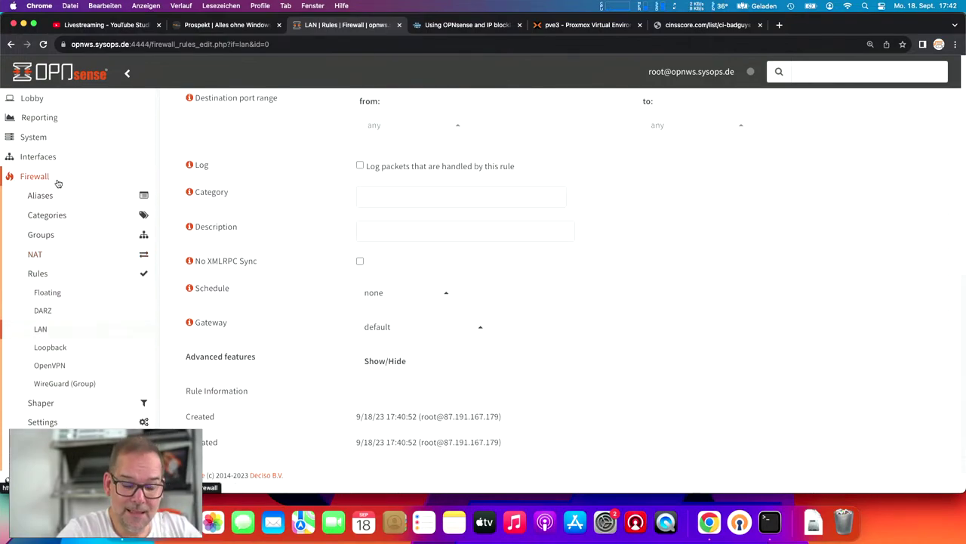
scroll(58, 170, "up", 3)
scroll(47, 254, "down", 2)
scroll(231, 225, "down", 1)
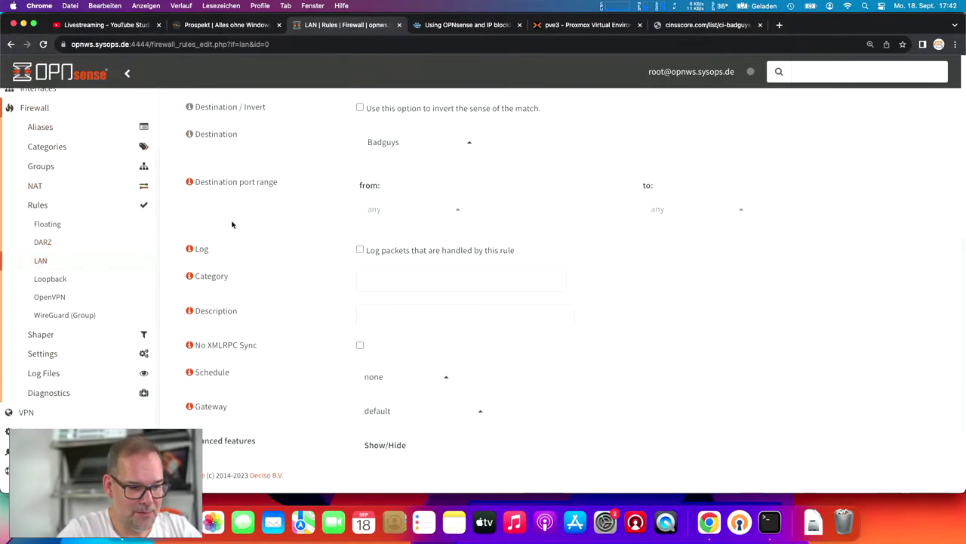
scroll(231, 224, "down", 5)
scroll(50, 417, "up", 1)
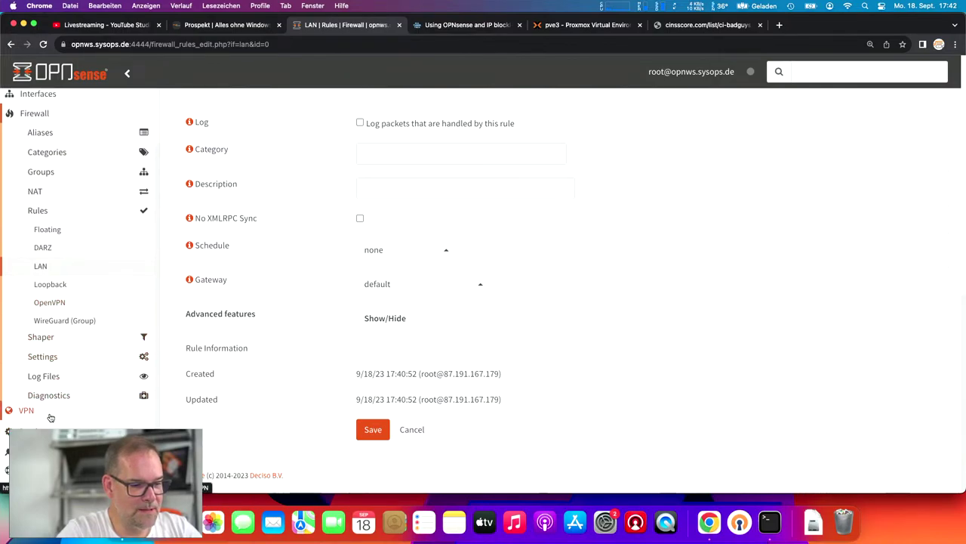
Go to Services > Web Proxy > Administration in the sidebar
left_click(51, 418)
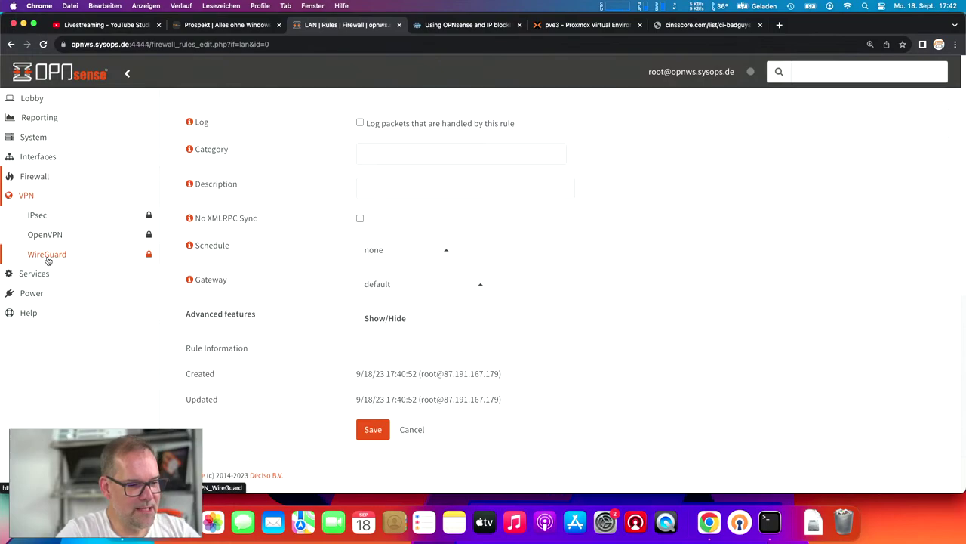
left_click(46, 272)
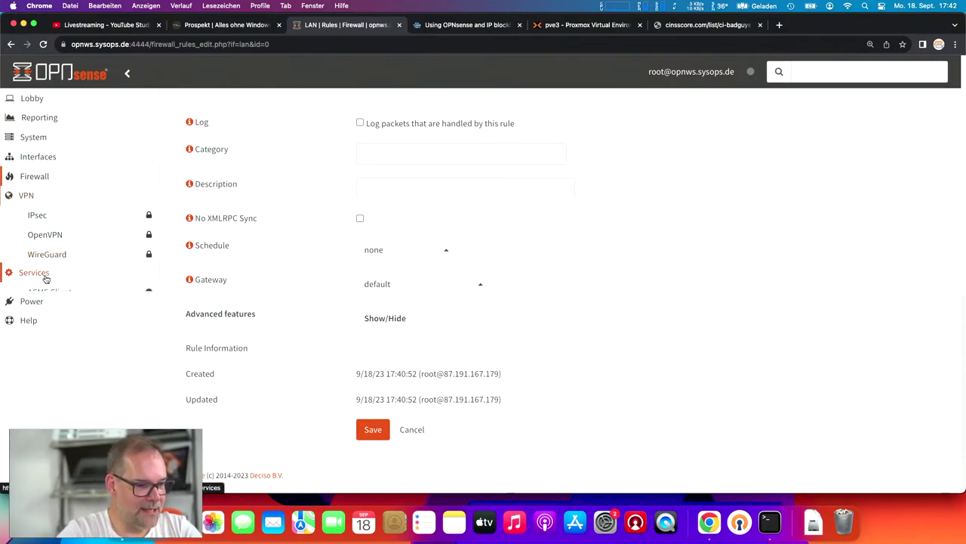
scroll(45, 377, "down", 2)
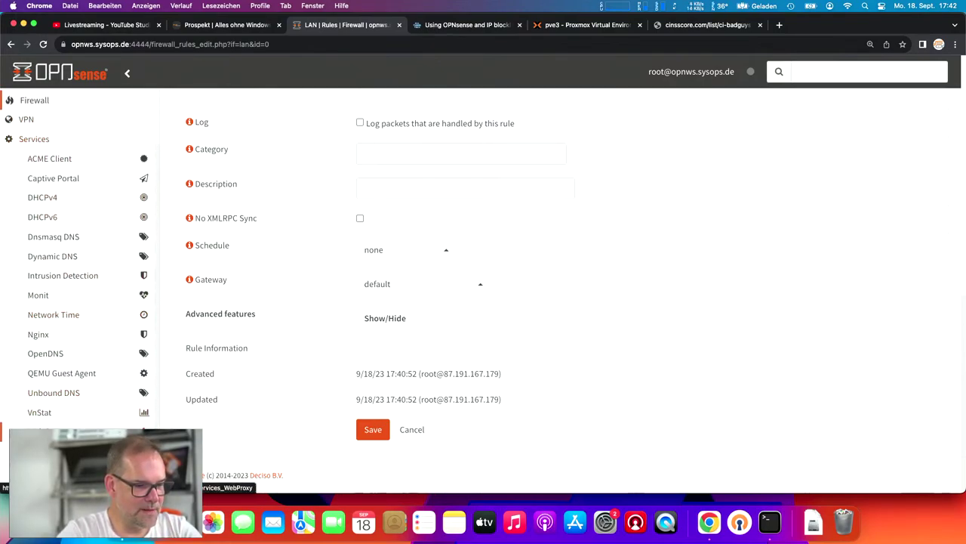
left_click(45, 432)
scroll(76, 340, "down", 2)
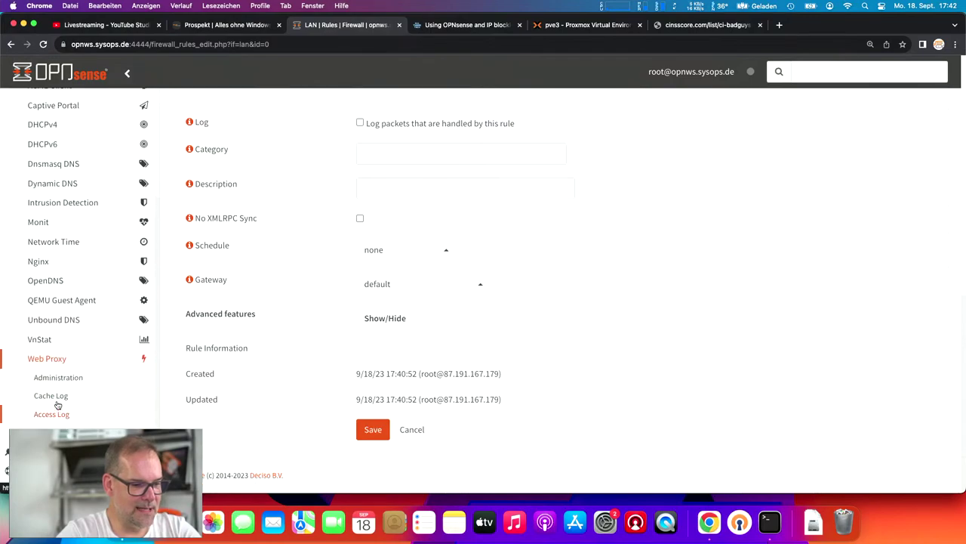
left_click(59, 378)
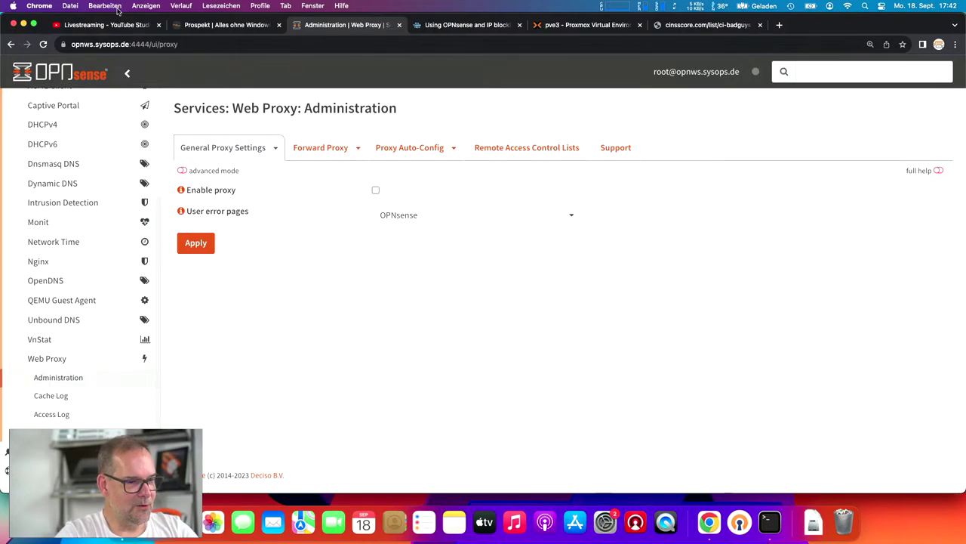
Copy the transparent proxy documentation link from the YouTube Studio stream description
key("super+1")
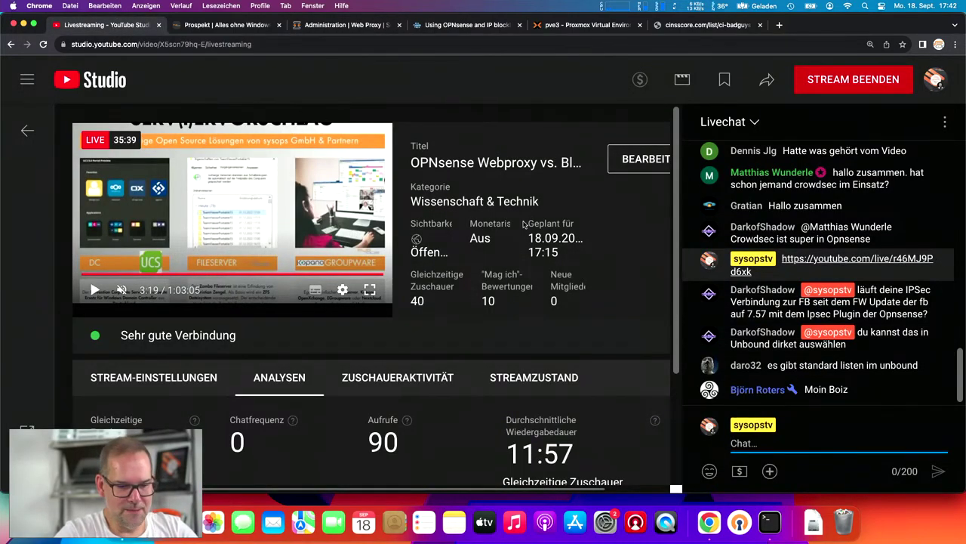
left_click(627, 169)
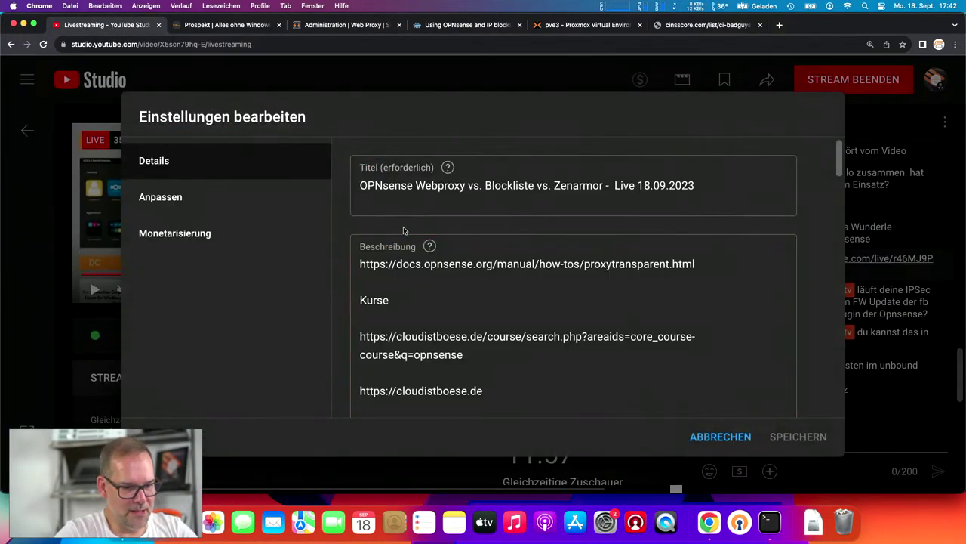
triple_click(392, 270)
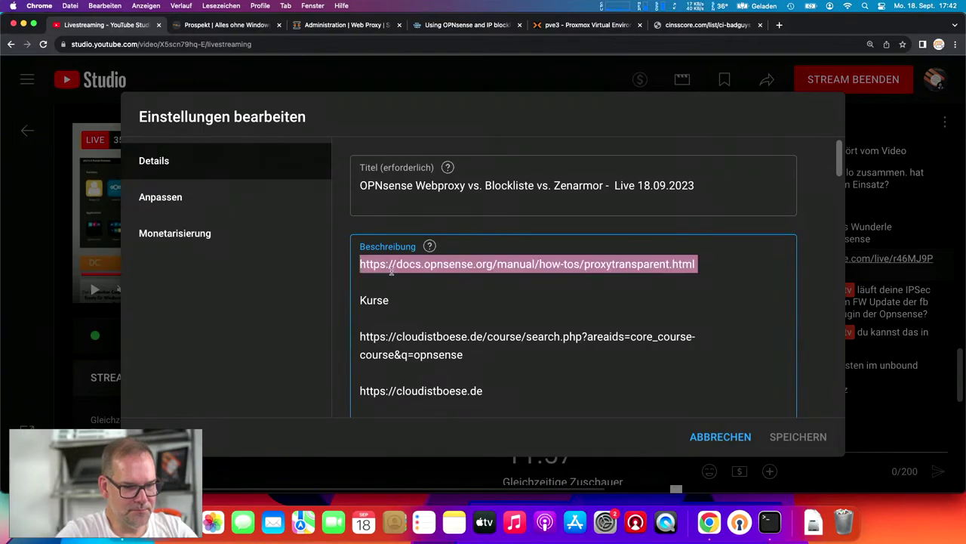
key("super+c")
Load the copied documentation link in another browser tab
left_click(204, 25)
left_click(200, 44)
key("super+v")
key("Return")
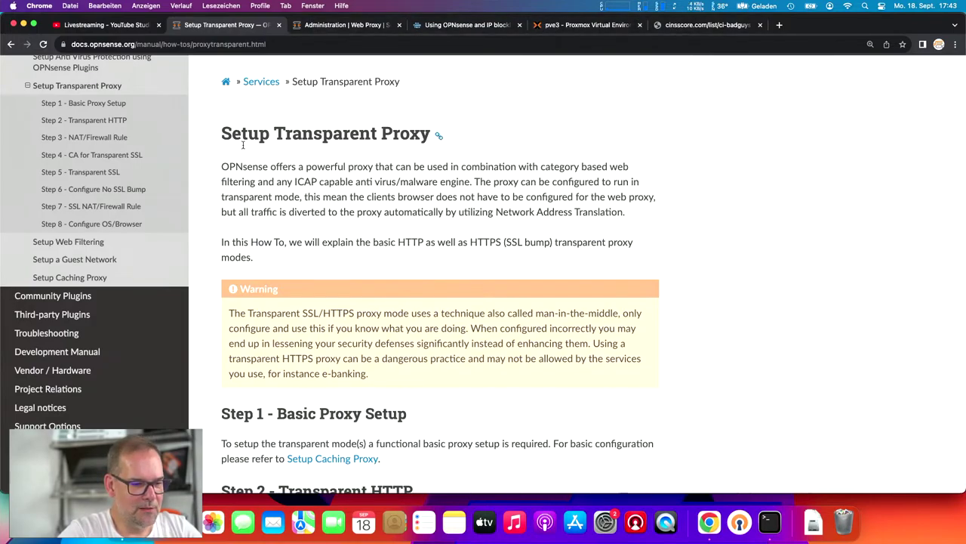
Follow the Step 1 'Setup Caching Proxy' link and read the enlarged guide
scroll(317, 344, "down", 3)
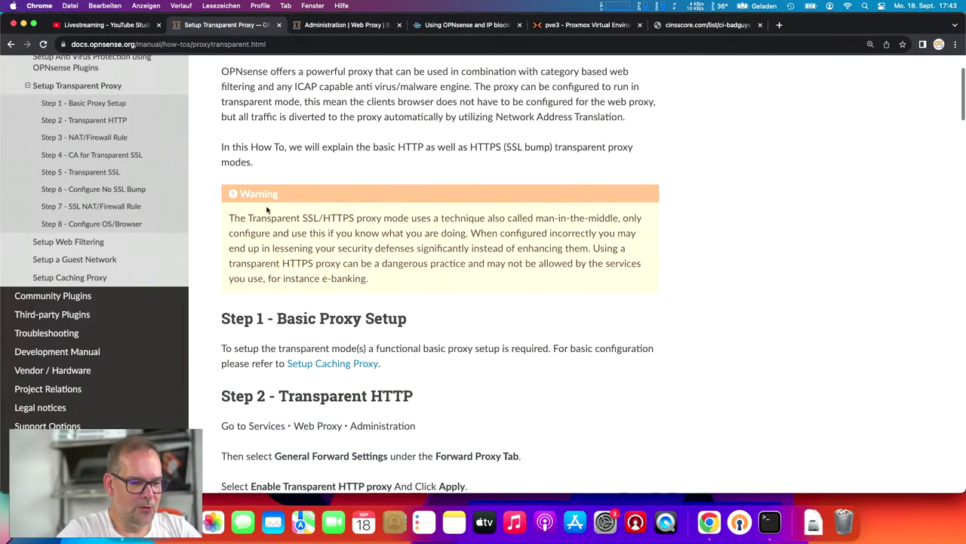
left_click(321, 365)
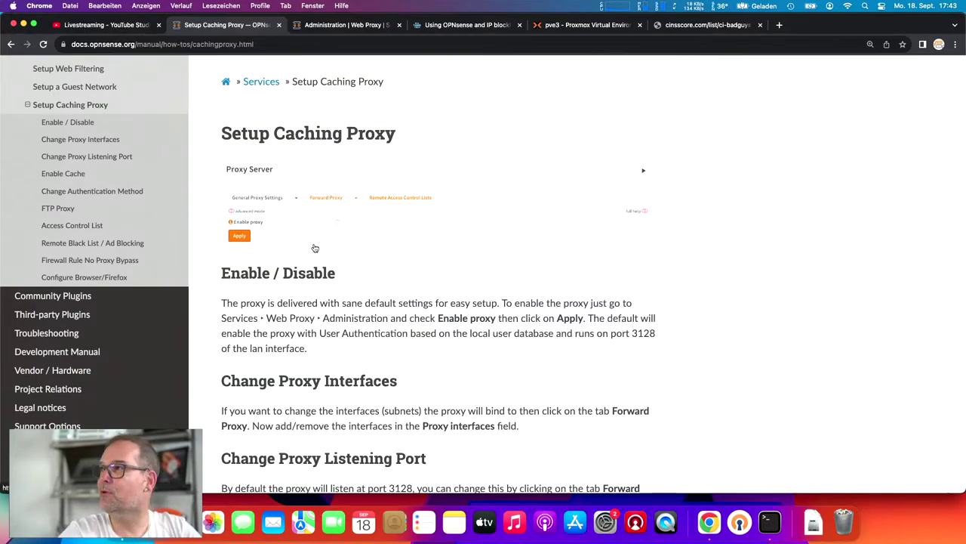
key("super+plus")
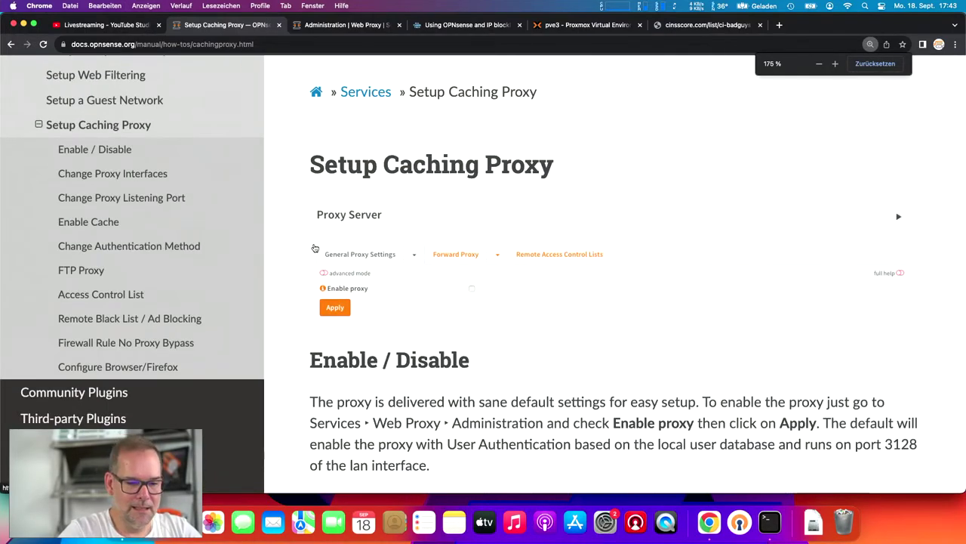
scroll(315, 248, "down", 5)
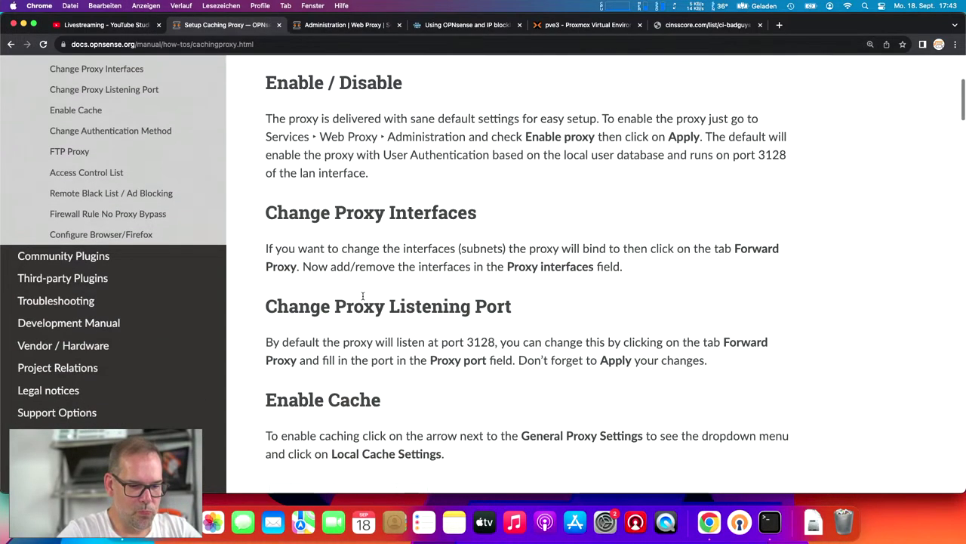
scroll(363, 296, "down", 1)
scroll(363, 296, "down", 2)
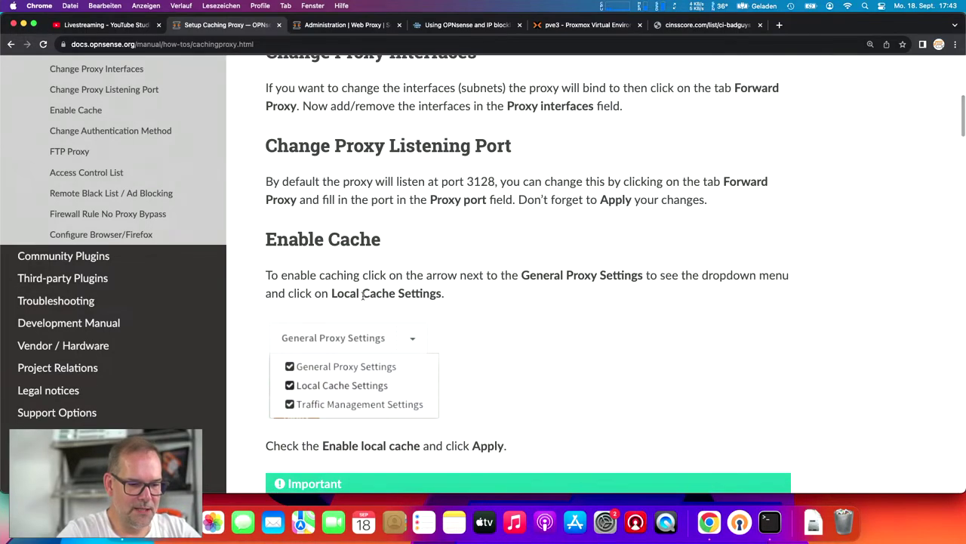
scroll(363, 296, "up", 2)
scroll(363, 298, "up", 2)
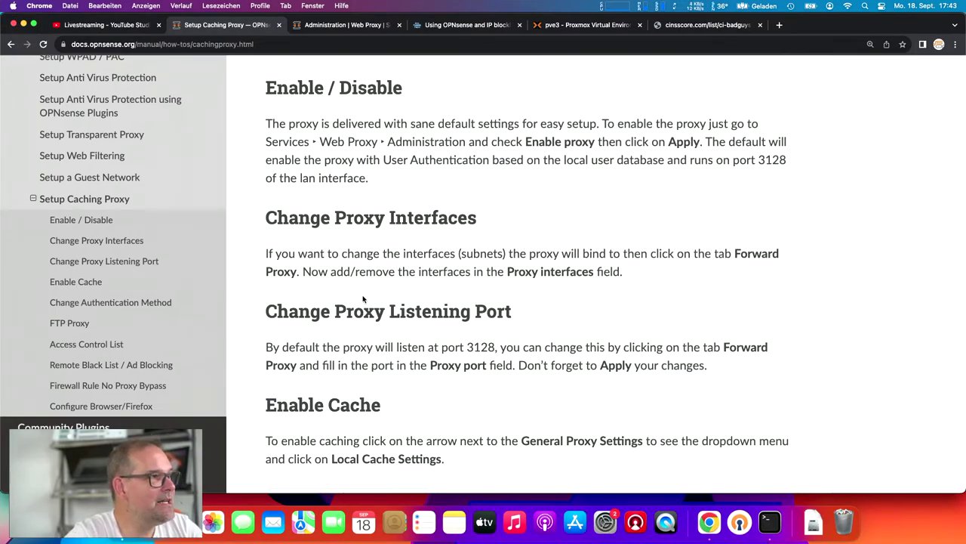
scroll(394, 159, "up", 2)
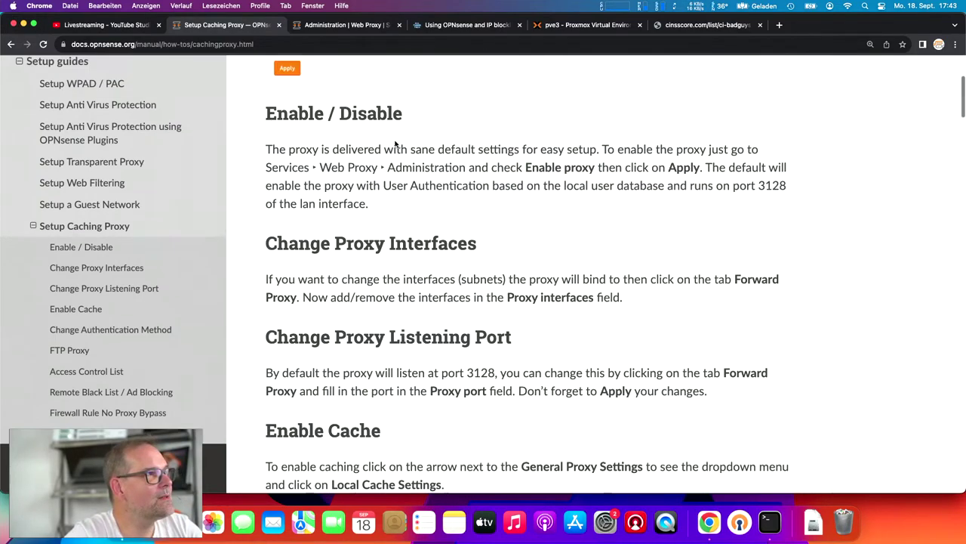
scroll(396, 145, "up", 2)
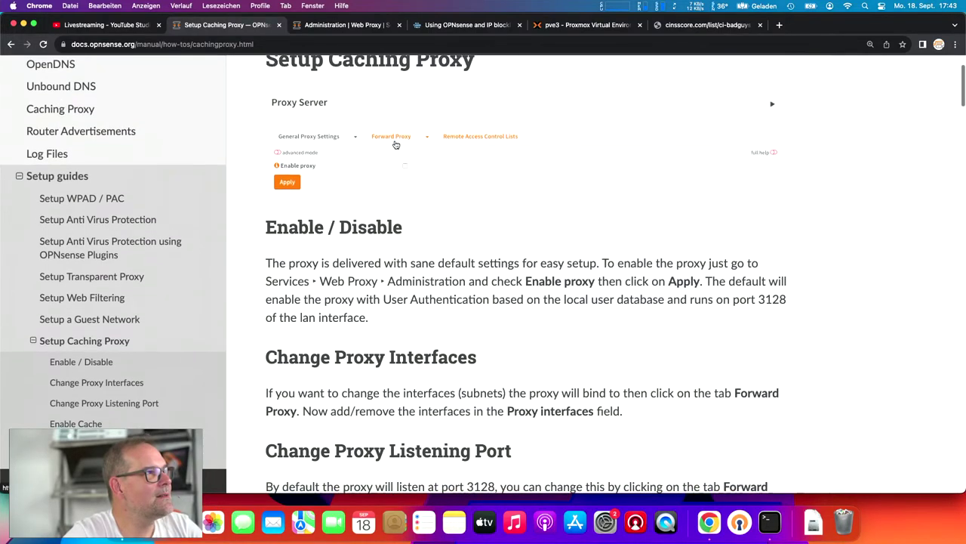
Enable the web proxy and apply Forward Proxy settings with proxy port 3128 on LAN
scroll(392, 136, "down", 1)
left_click(355, 25)
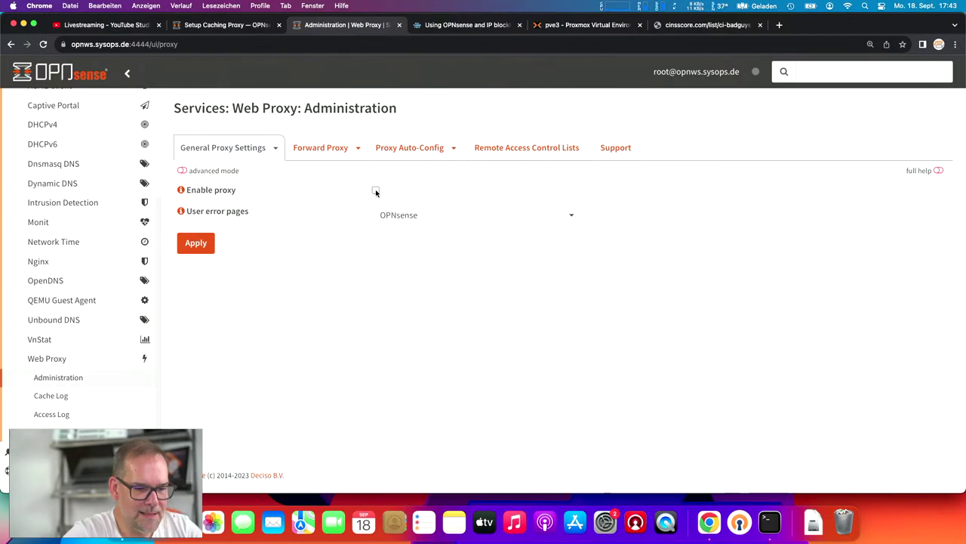
left_click(410, 221)
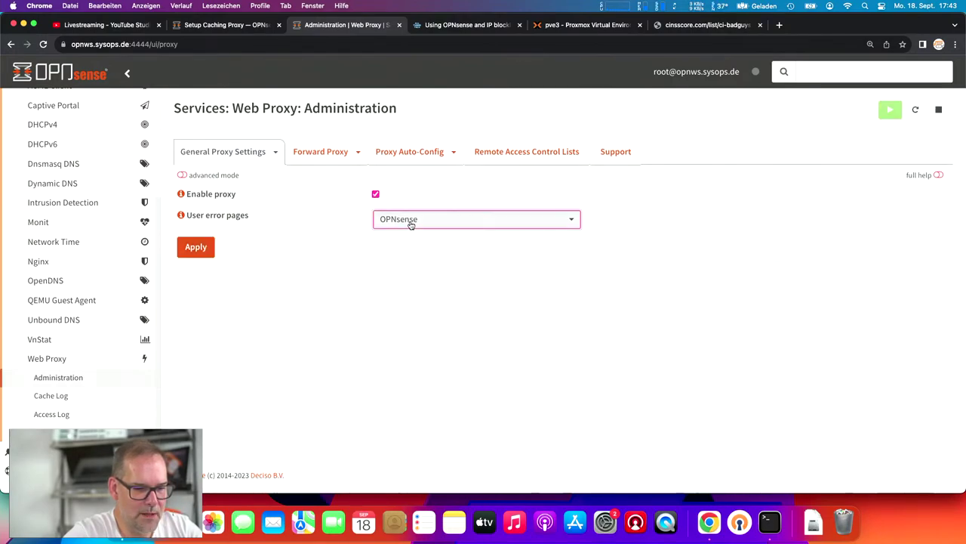
left_click(335, 225)
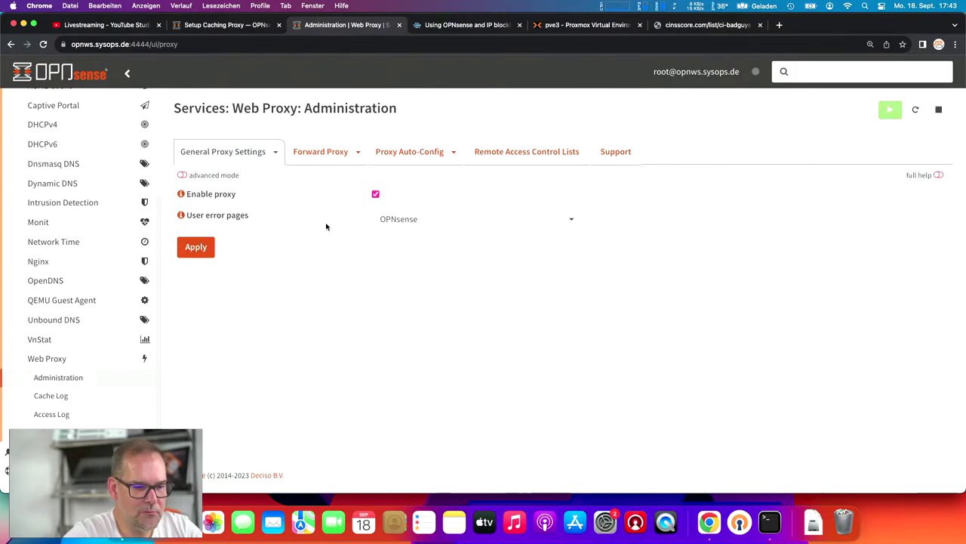
left_click(316, 151)
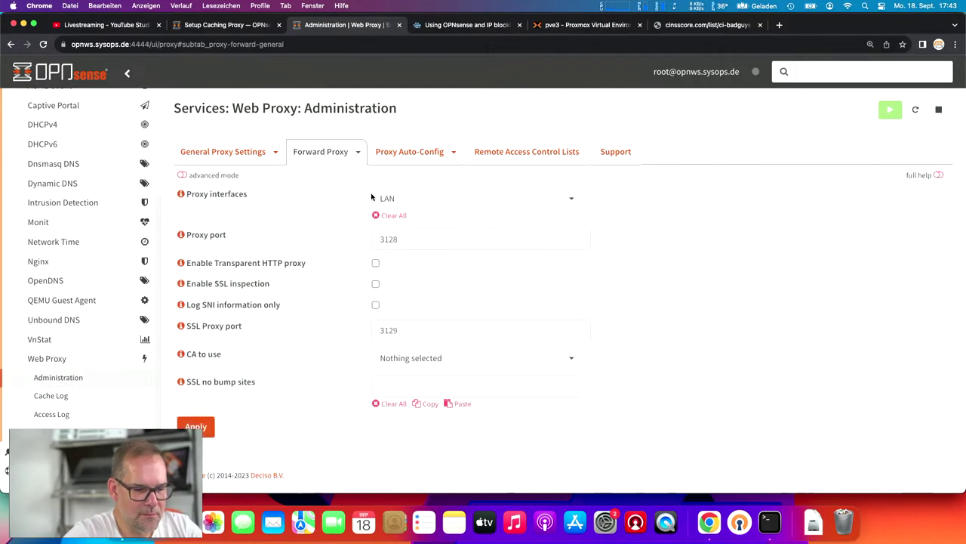
double_click(401, 239)
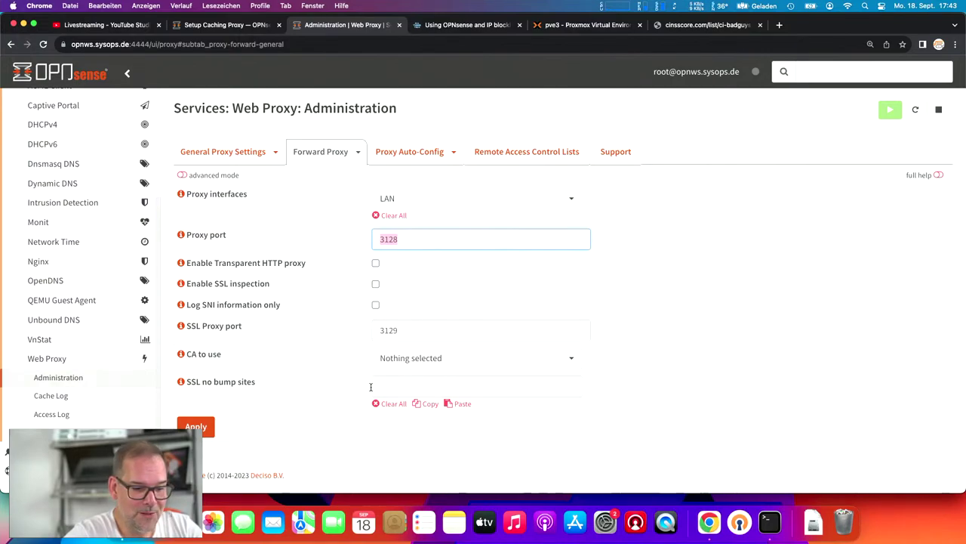
left_click(196, 427)
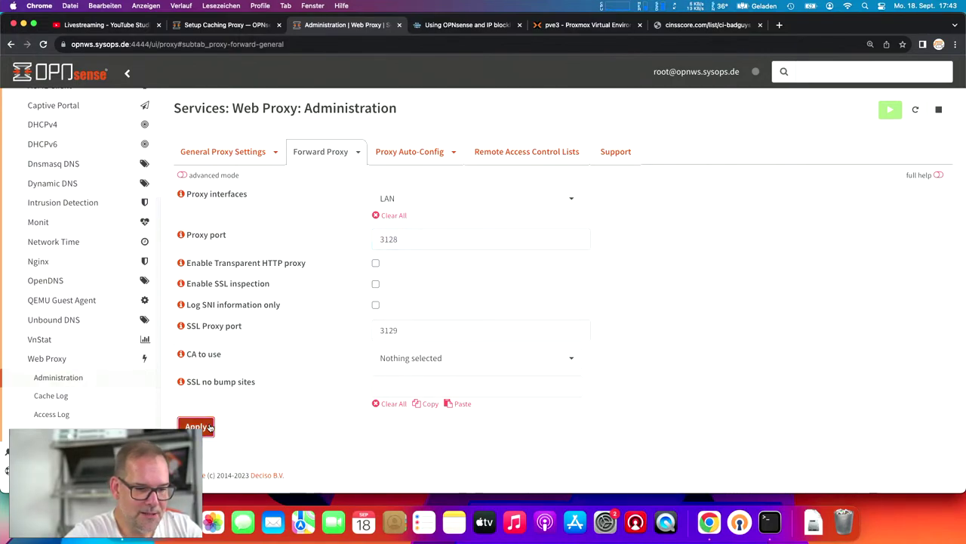
left_click(413, 155)
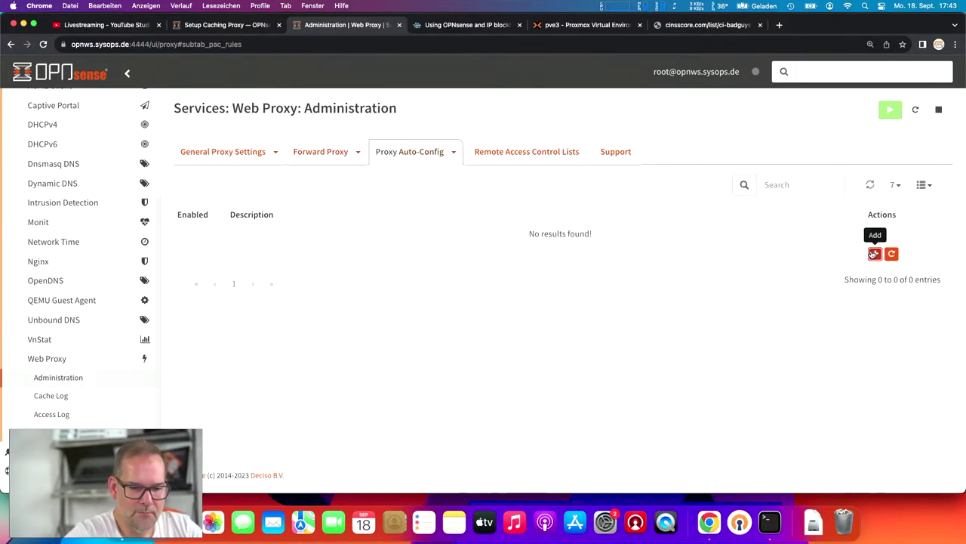
Browse the Proxy Auto-Config, Remote Access Control Lists and Support tabs, then open Web Proxy > Access Log
left_click(874, 253)
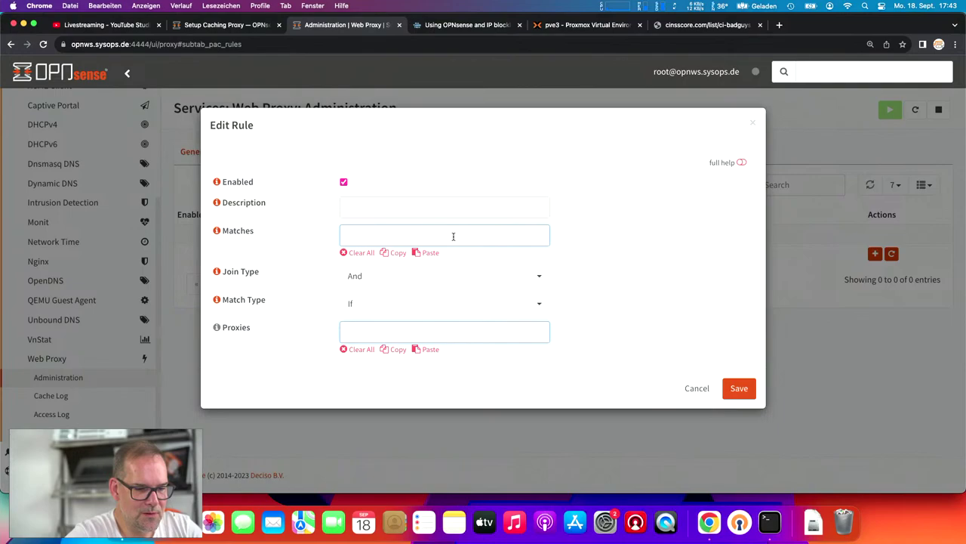
left_click(713, 394)
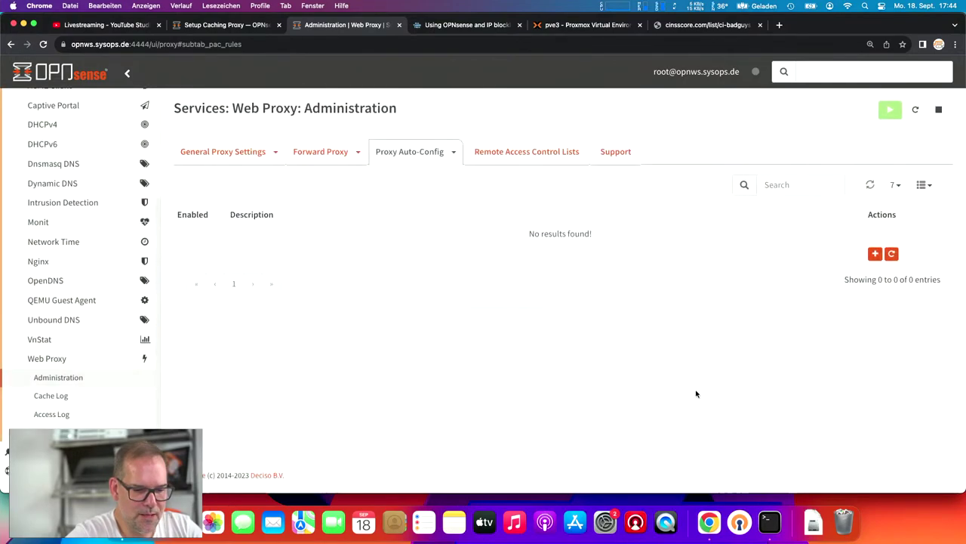
left_click(484, 155)
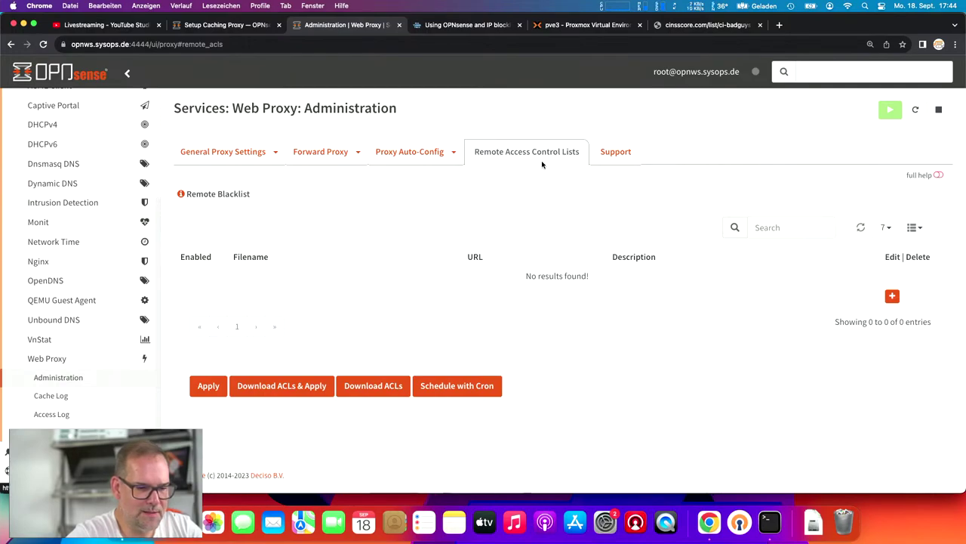
left_click(609, 153)
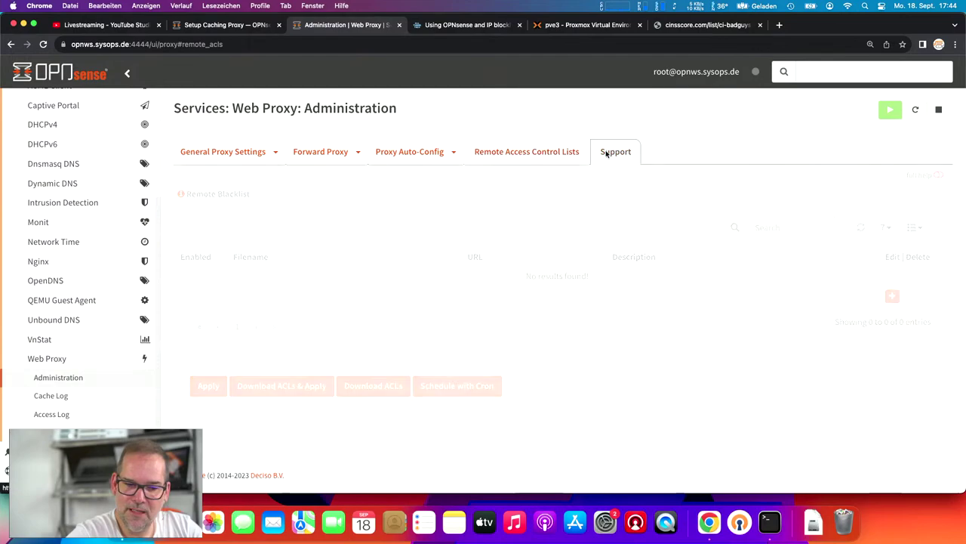
left_click(219, 148)
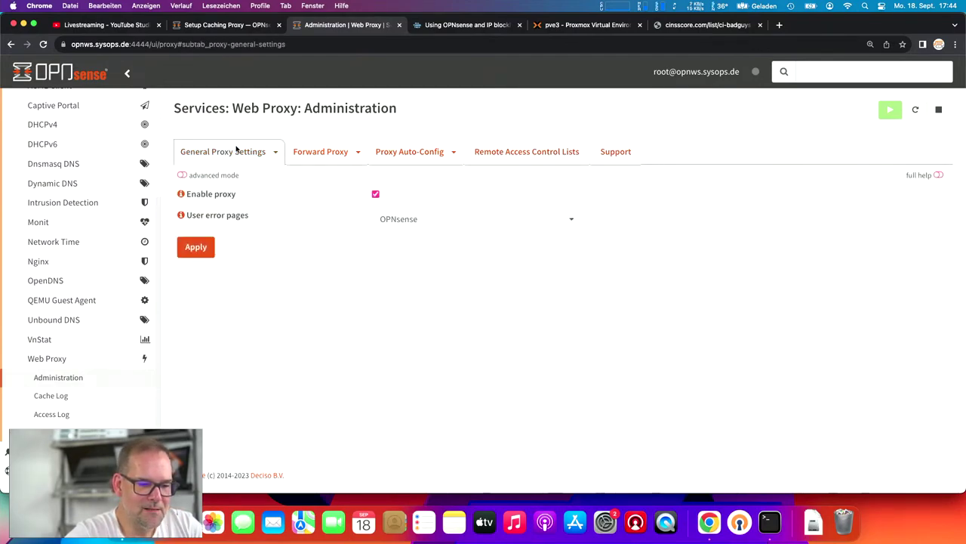
left_click(83, 415)
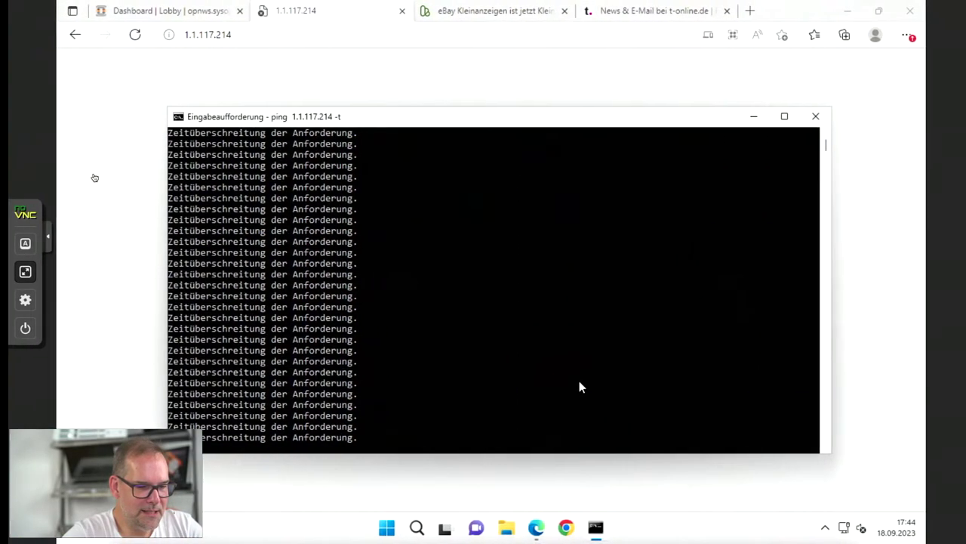
Stop the ping, run ipconfig and copy the gateway address 192.168.50.139
left_click(226, 253)
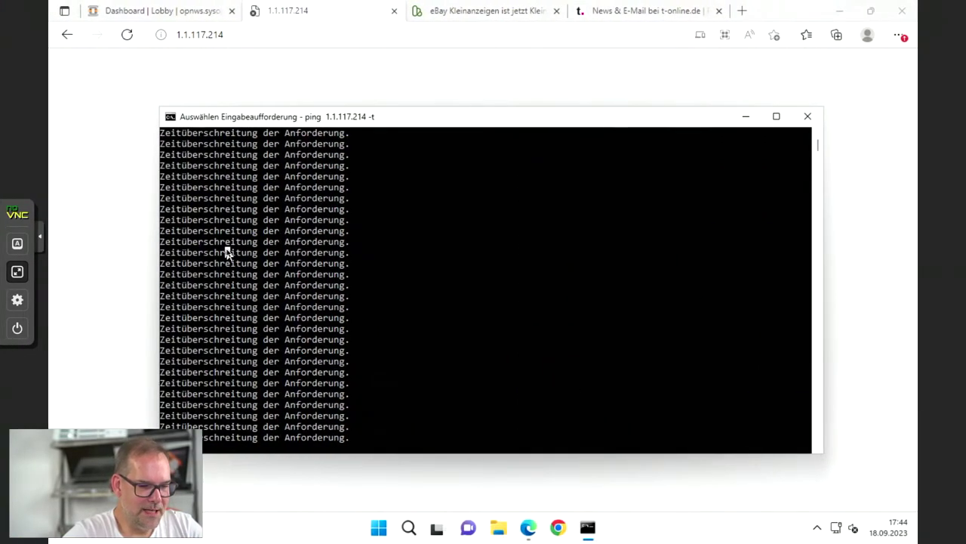
key("ctrl+c")
type("ip")
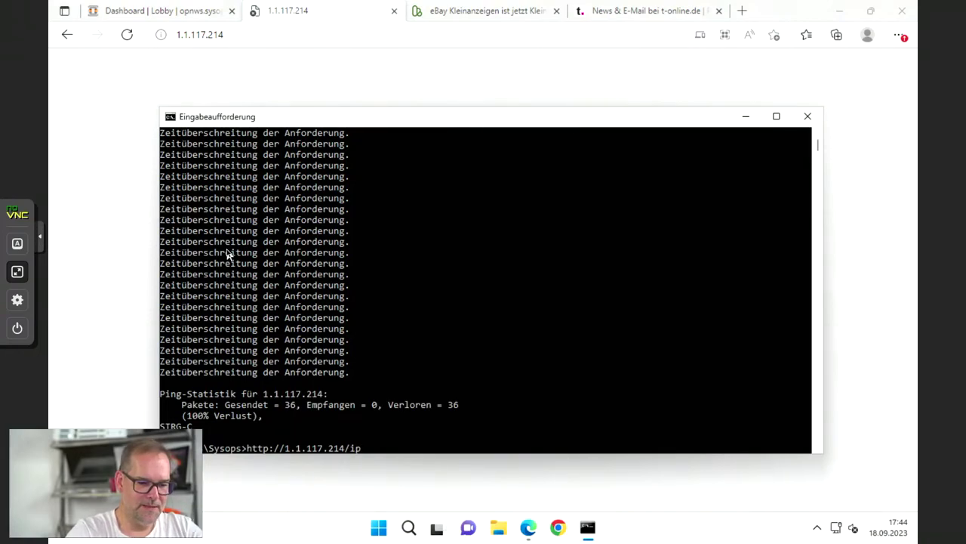
key("ctrl+c")
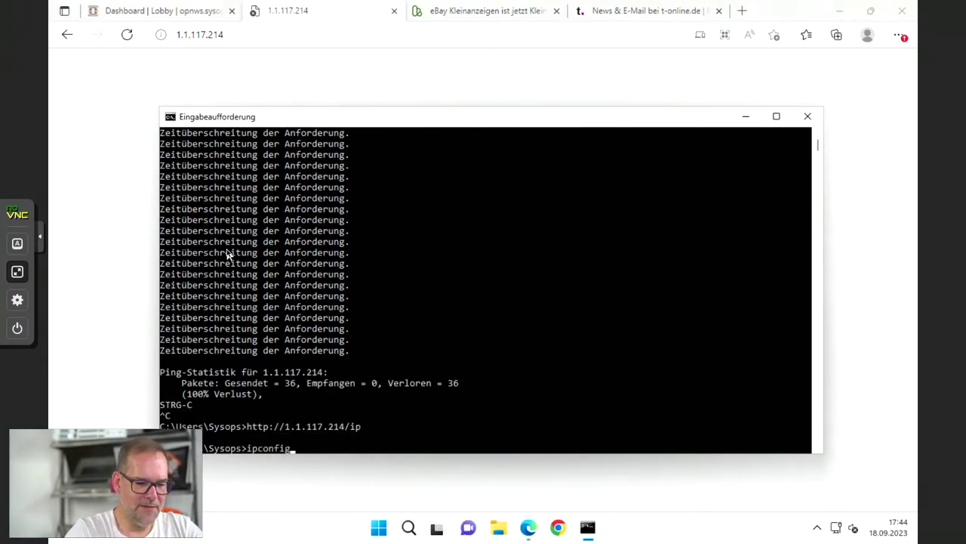
key("Return")
left_click(373, 427)
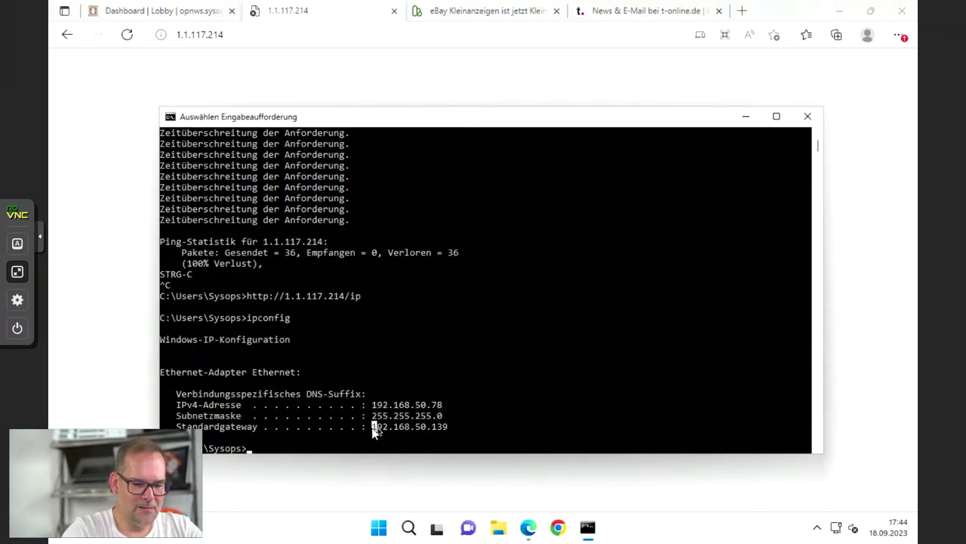
left_click_drag(443, 431, 448, 431)
key("ctrl+c")
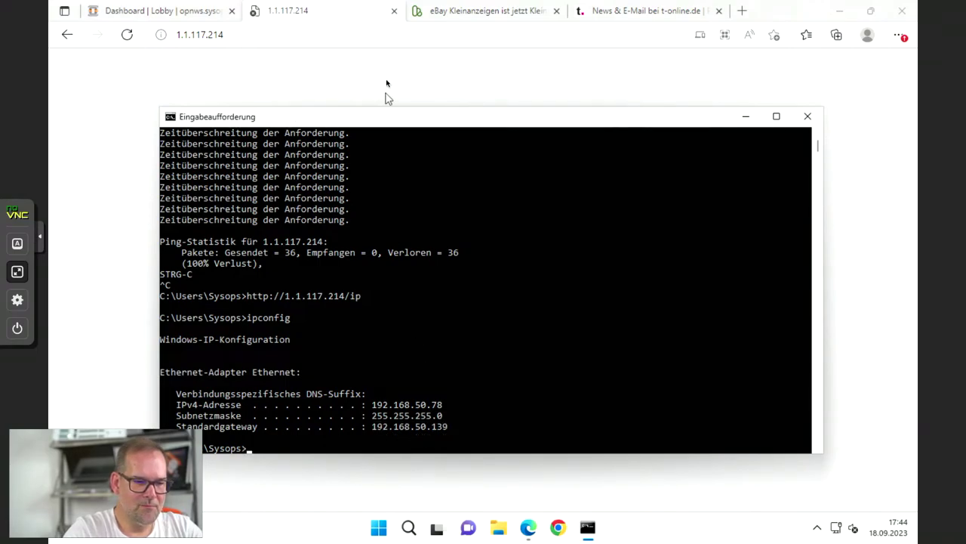
Open Windows Settings and go to the Proxy page via the search 'proxy'
key("super")
type("einstell")
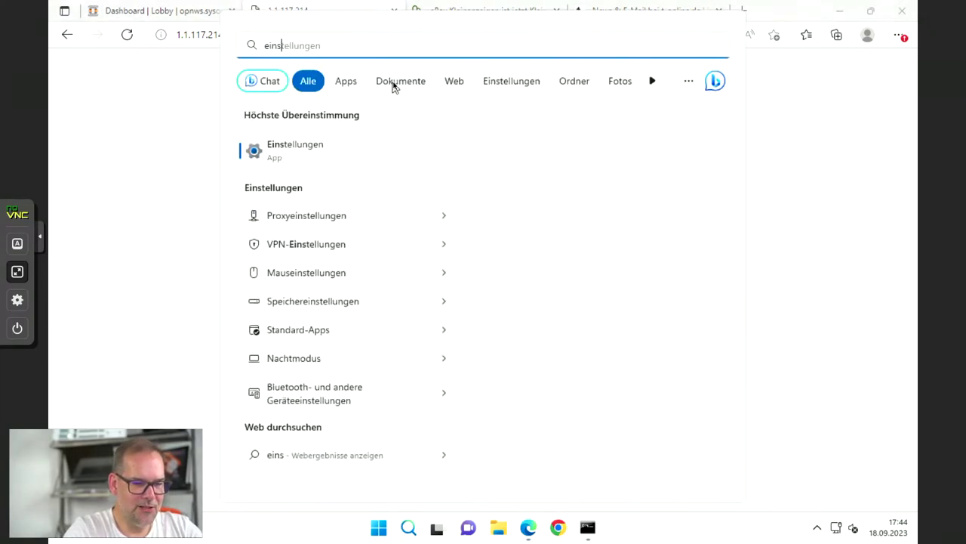
key("Return")
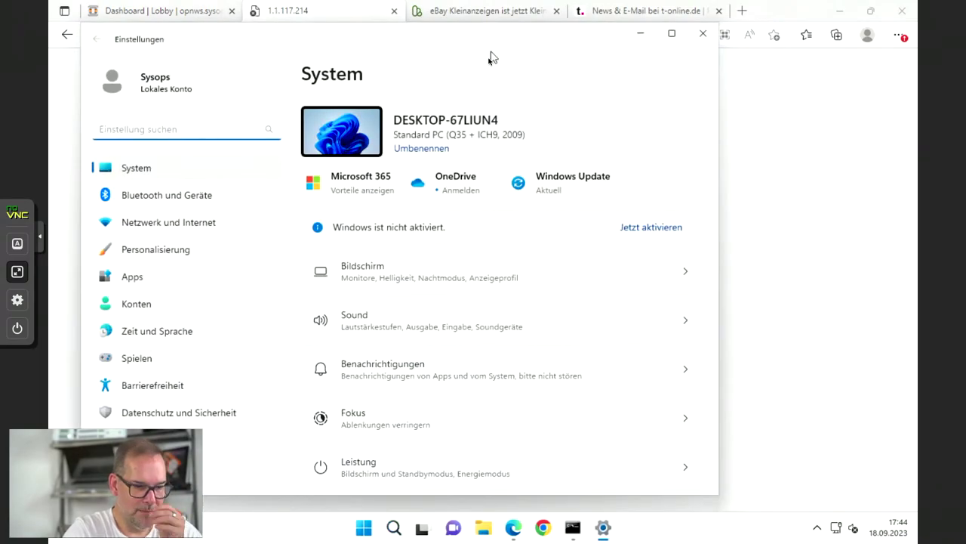
type("proxy")
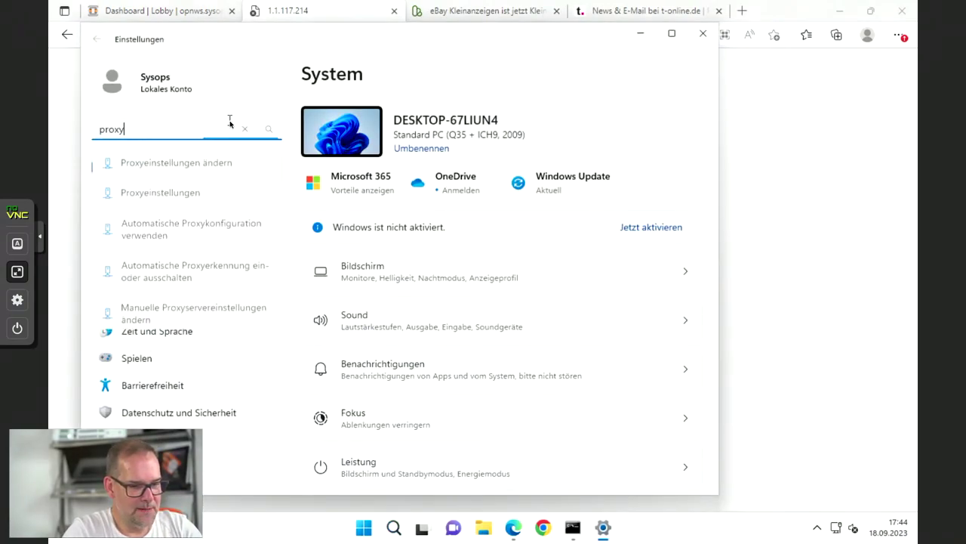
key("Return")
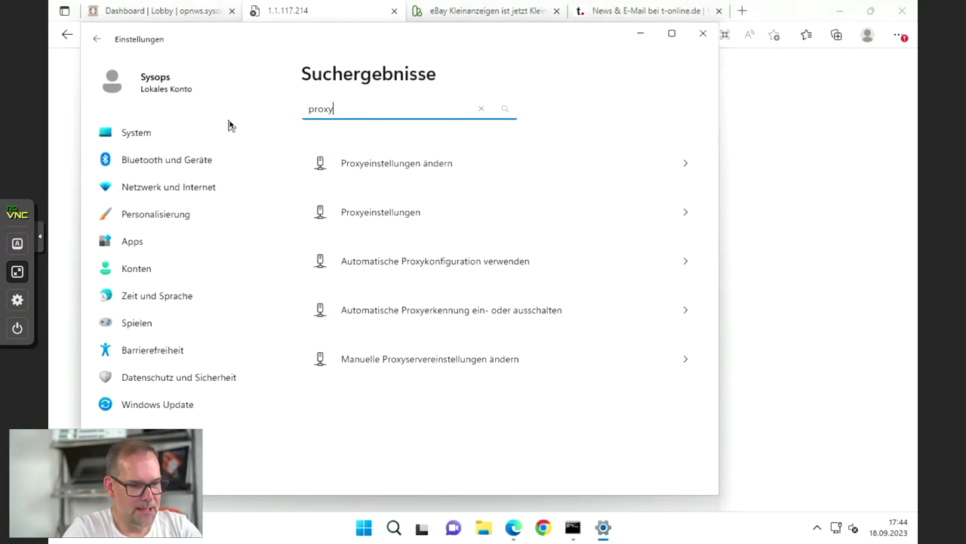
left_click(385, 163)
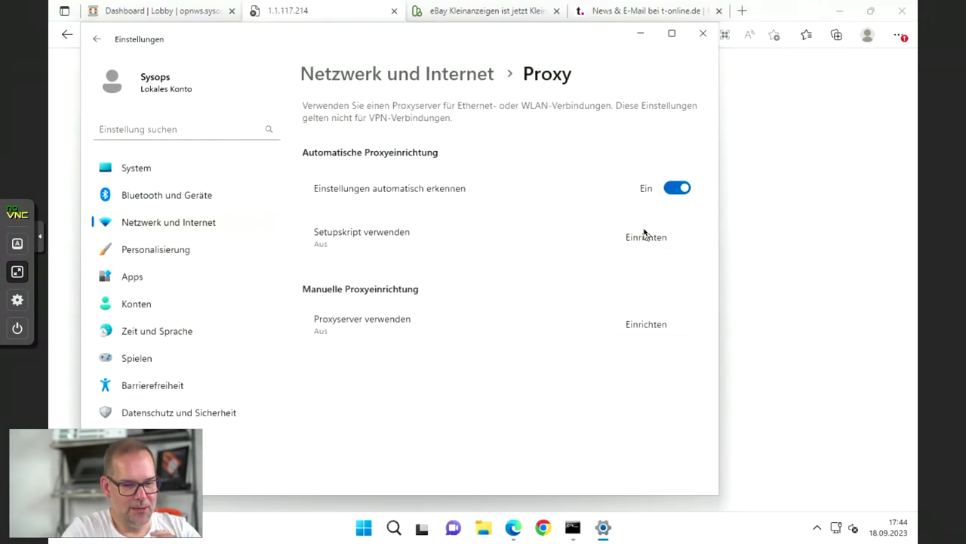
Save a manual proxy 192.168.50.139:3128, excluding 192.168.50.* and local addresses
left_click(633, 330)
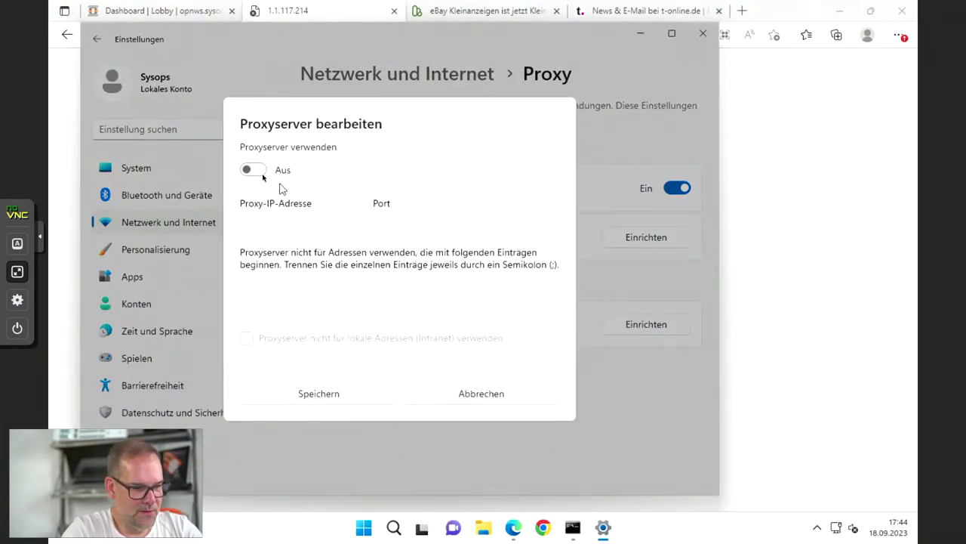
left_click(263, 175)
left_click(287, 220)
type("192.168.50.139")
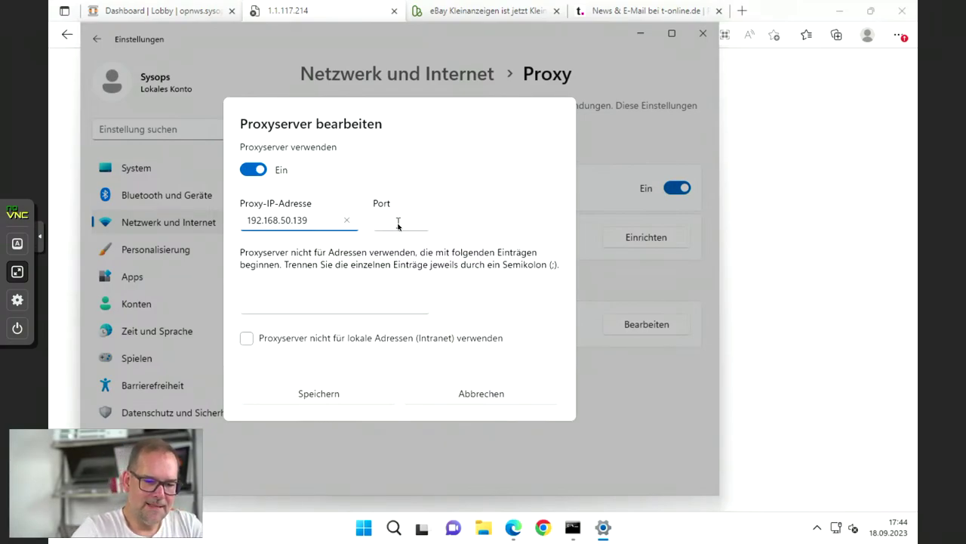
left_click(398, 224)
type("3128")
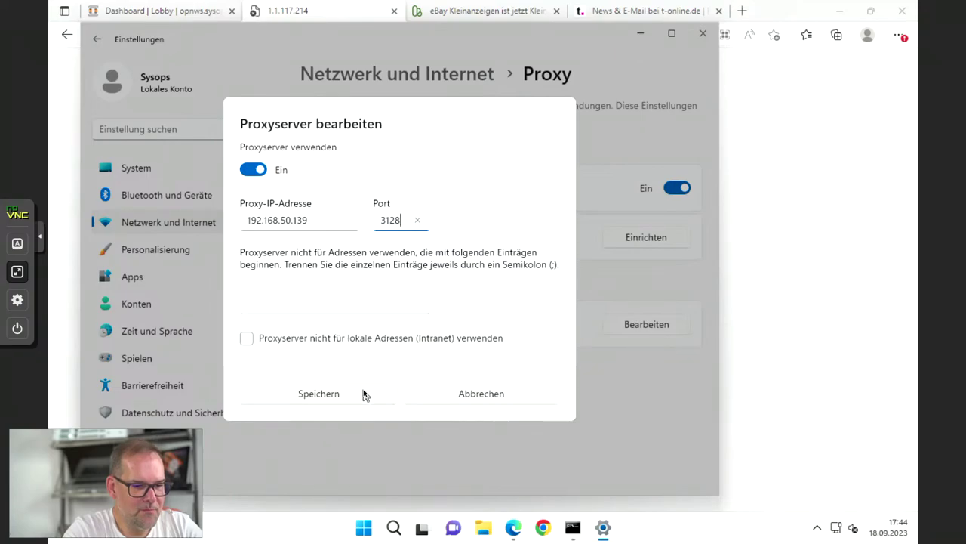
left_click(339, 308)
type("192.168.")
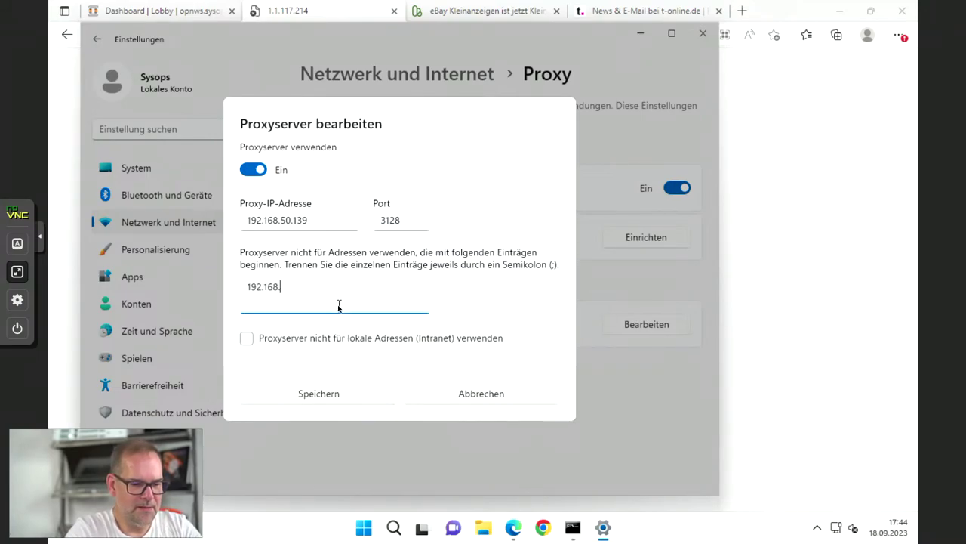
type("50.*")
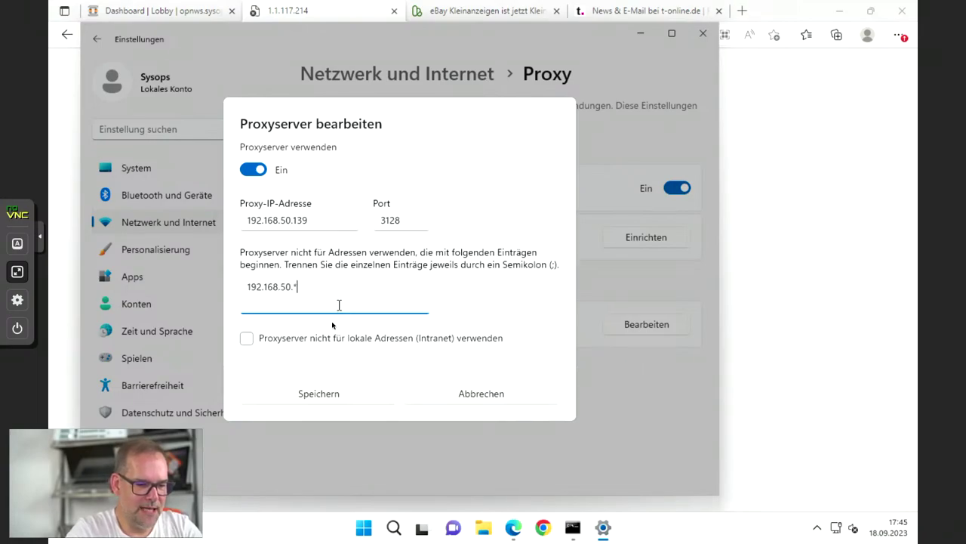
left_click(316, 342)
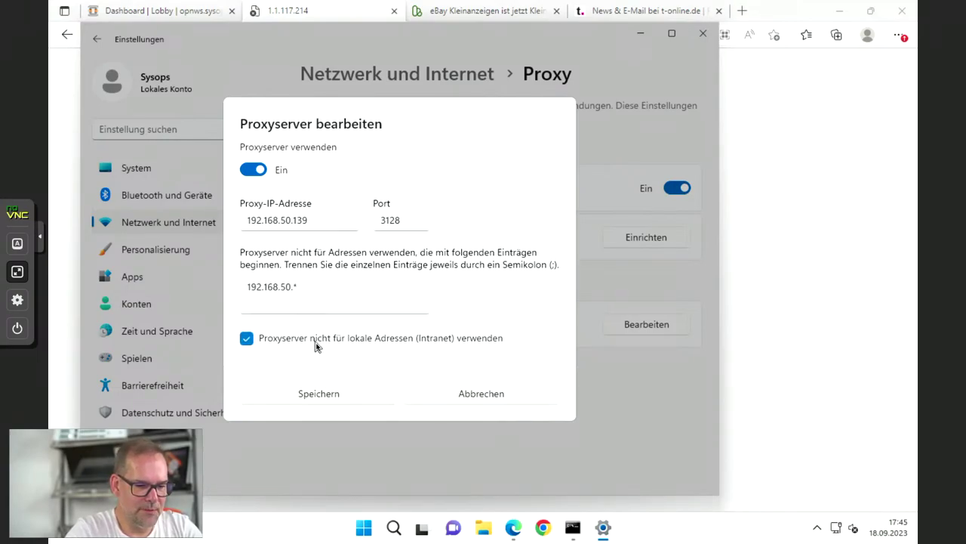
left_click(323, 399)
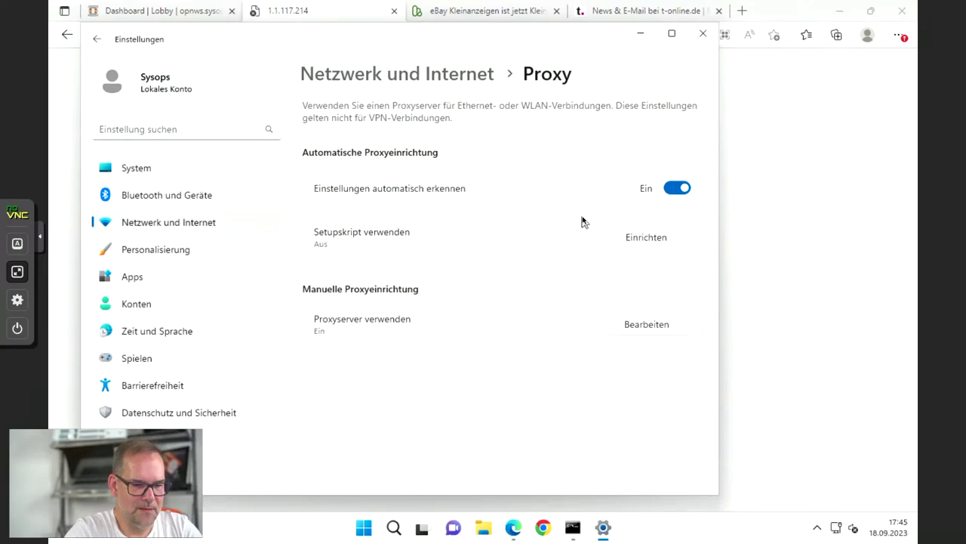
Load kleinanzeigen.de in the client browser
left_click(728, 172)
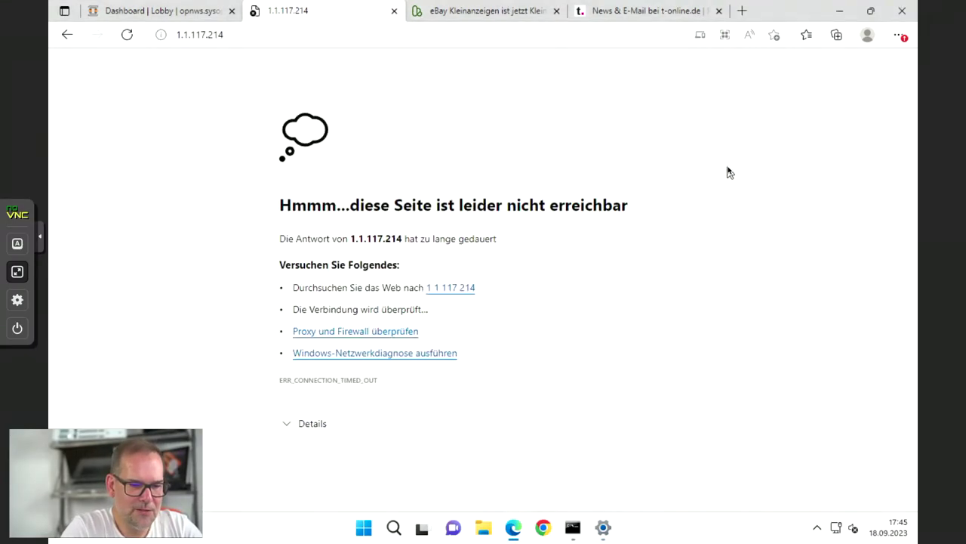
left_click(445, 39)
type("klein")
key("Return")
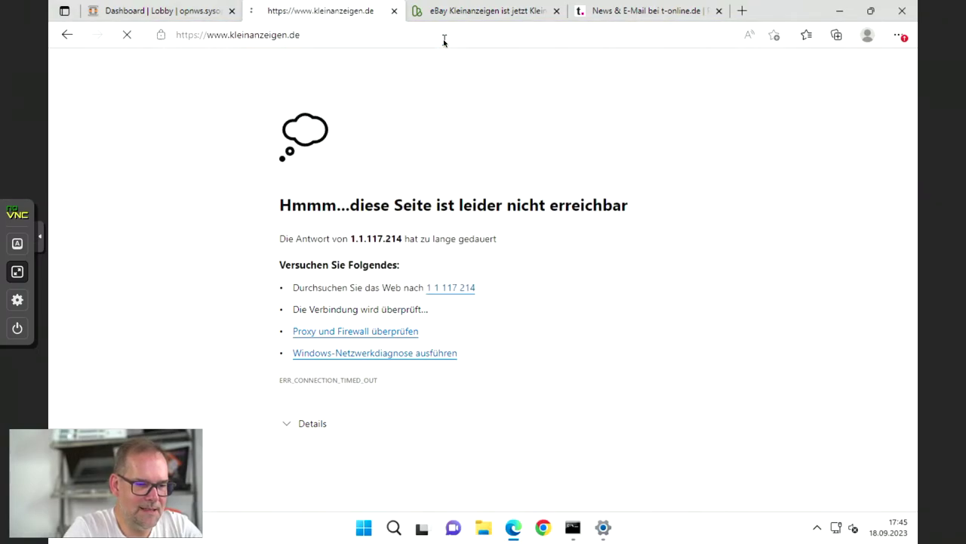
key("ctrl+Left")
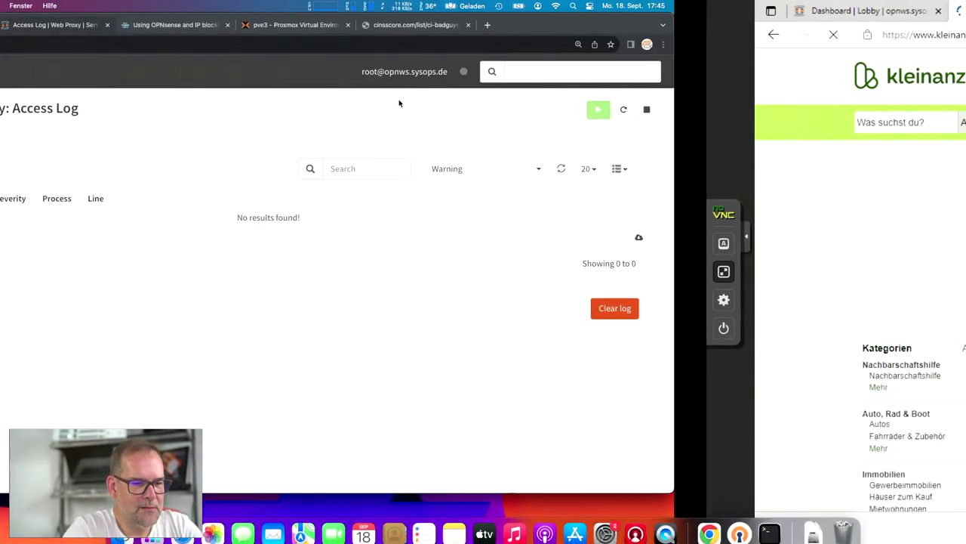
Refresh the Web Proxy access log to show the client's new CONNECT entries
left_click(854, 174)
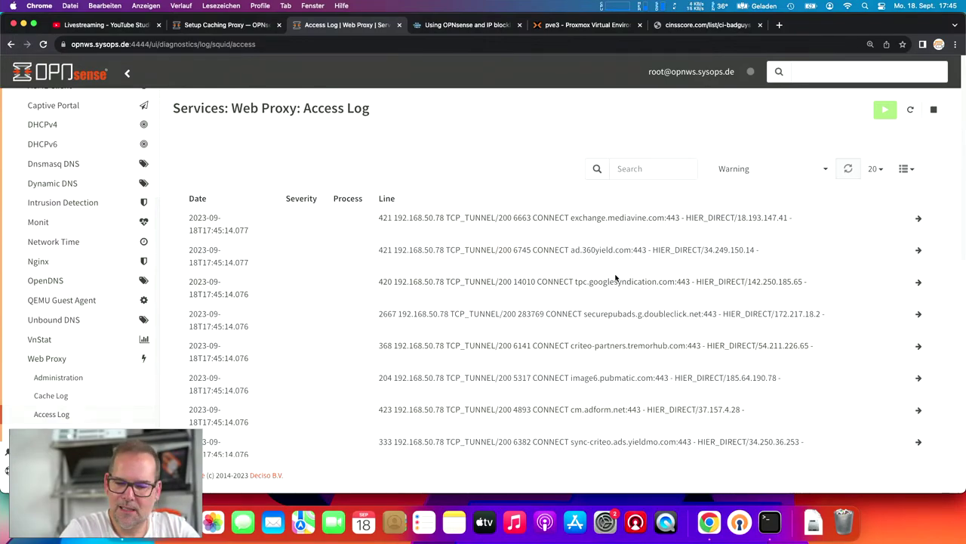
right_click(583, 200)
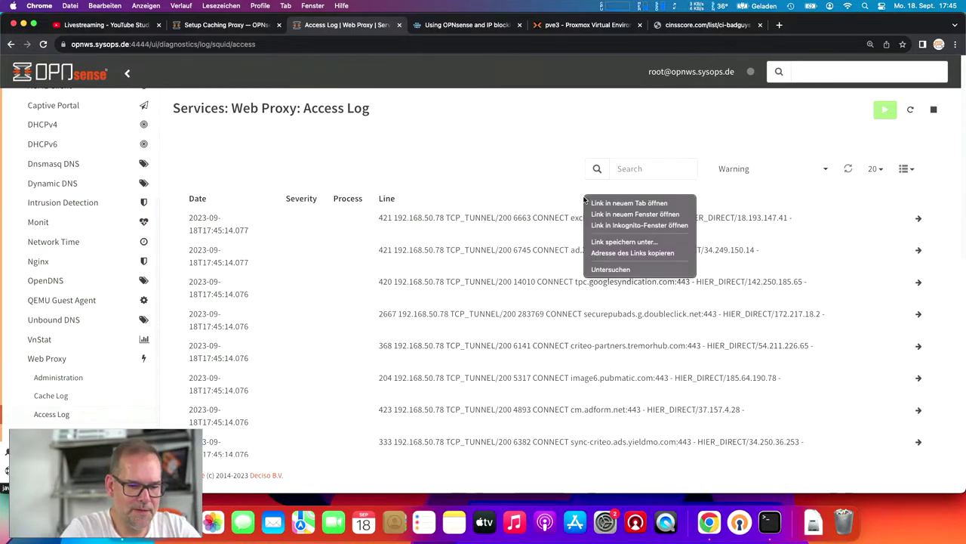
key("ctrl+Right")
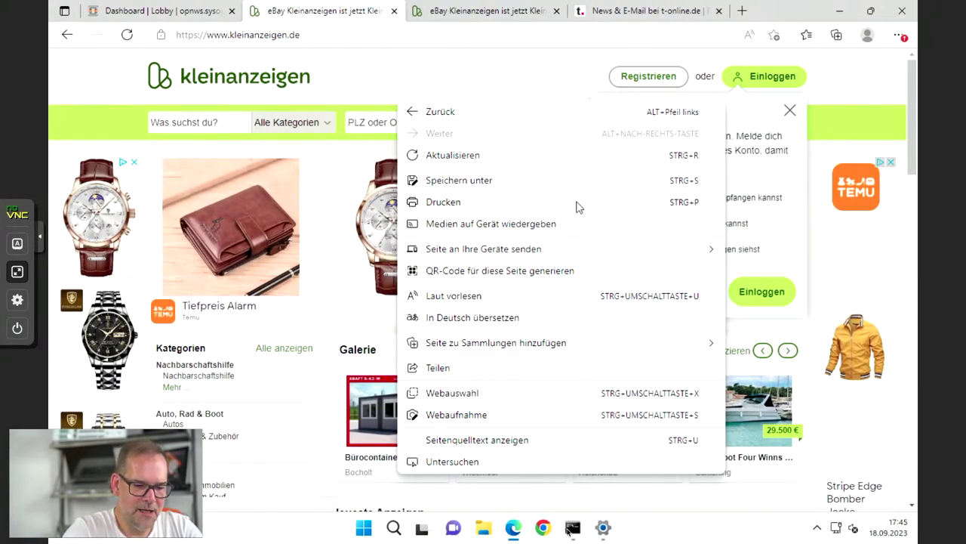
Start a continuous ping to 1.1.1.1 with 'ping 1.1.1.1 -t' on the client
key("alt+Tab")
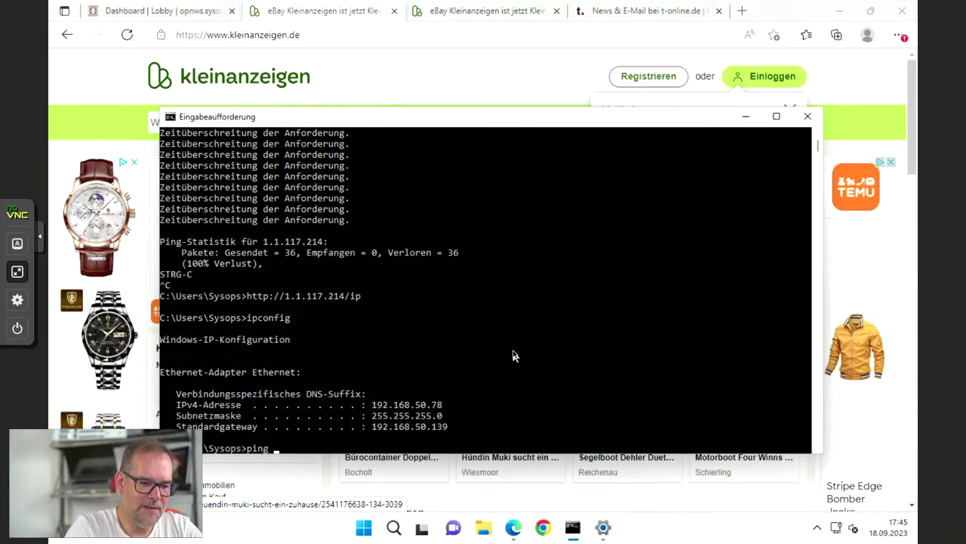
type("-t")
key("Return")
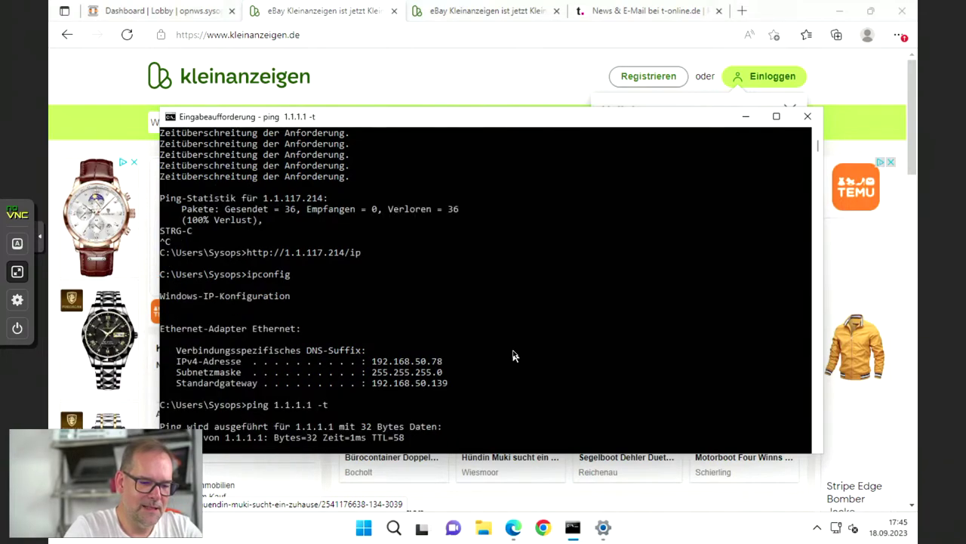
left_click(603, 527)
Open the Ethernet adapter settings through a 'netzwerk' search in Windows Settings
left_click(235, 133)
type("netzwerk")
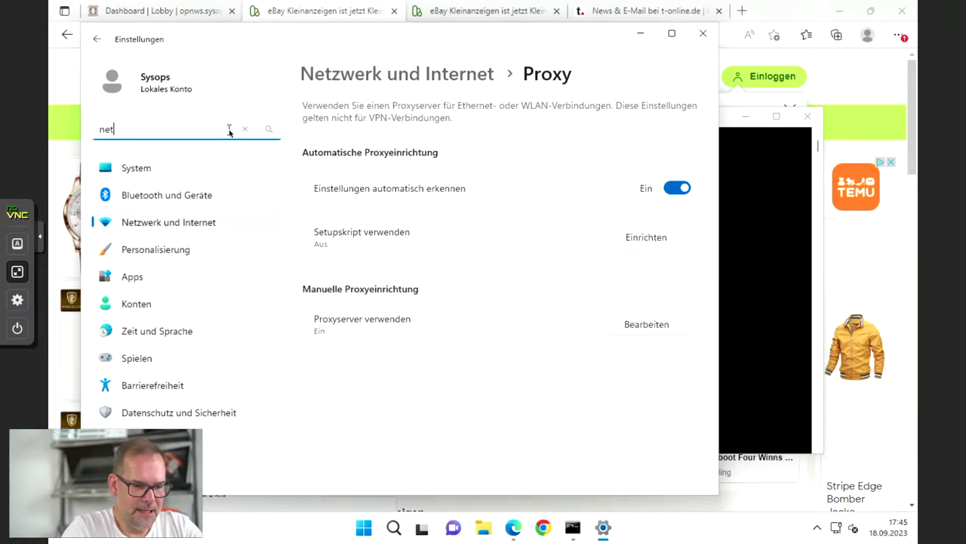
key("Down")
key("Down")
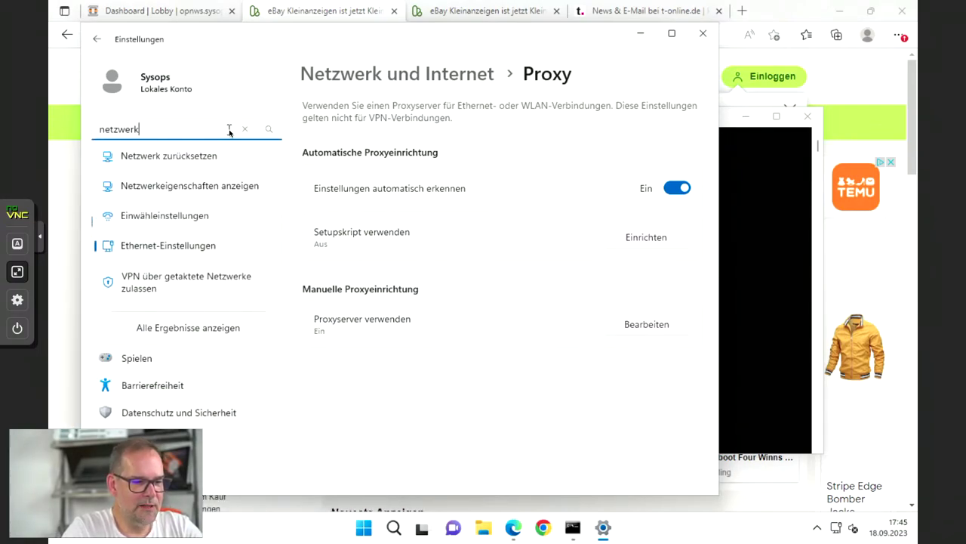
key("Return")
left_click(624, 224)
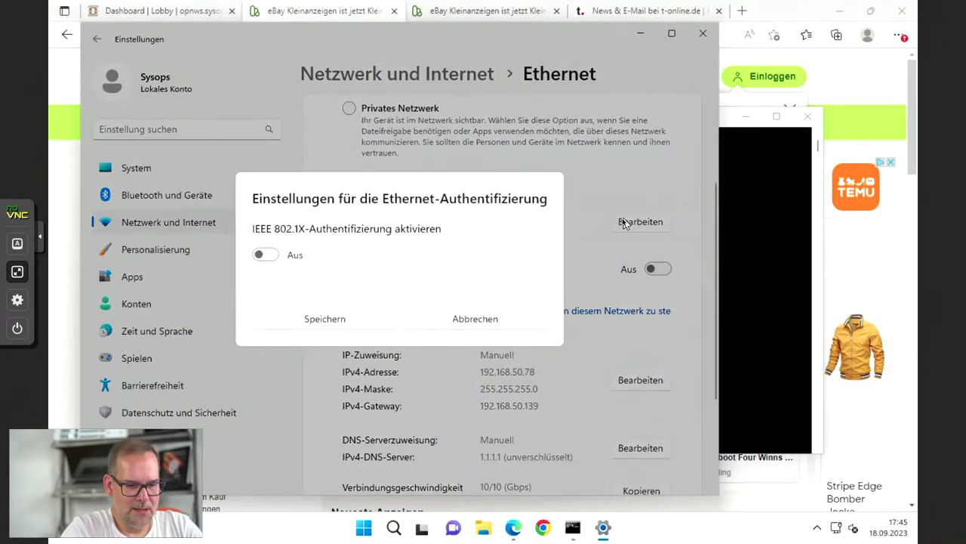
left_click(471, 326)
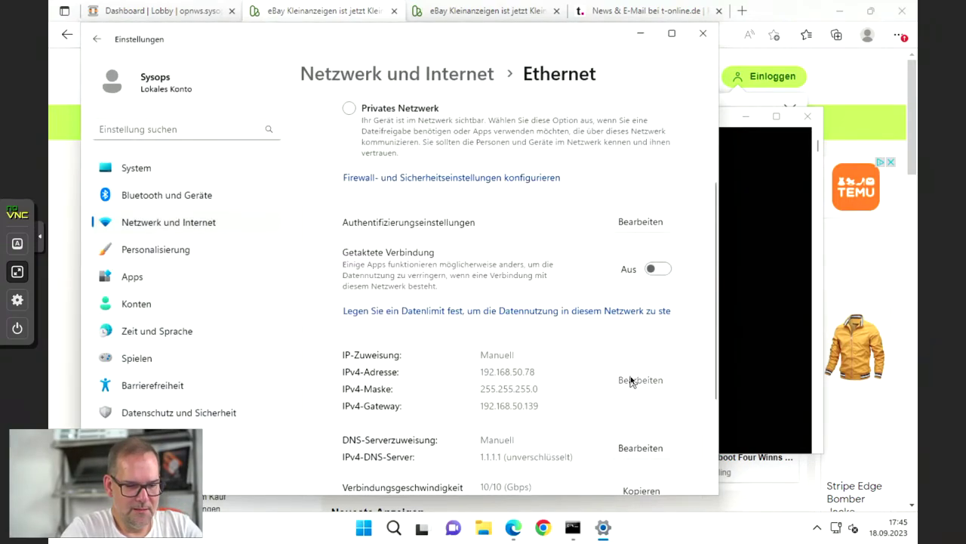
Clear the Ethernet adapter's IPv4 gateway field and save, then watch the ping
left_click(630, 379)
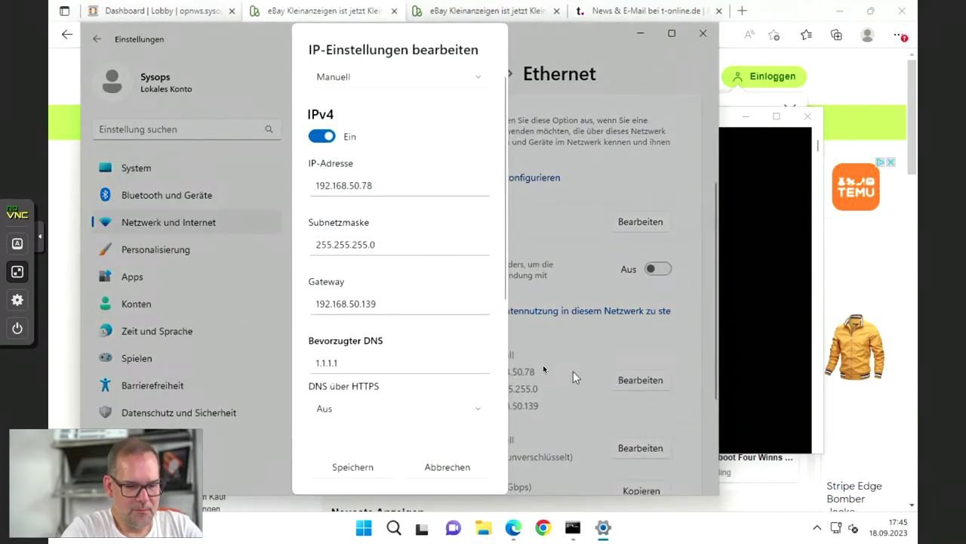
left_click(377, 306)
double_click(378, 306)
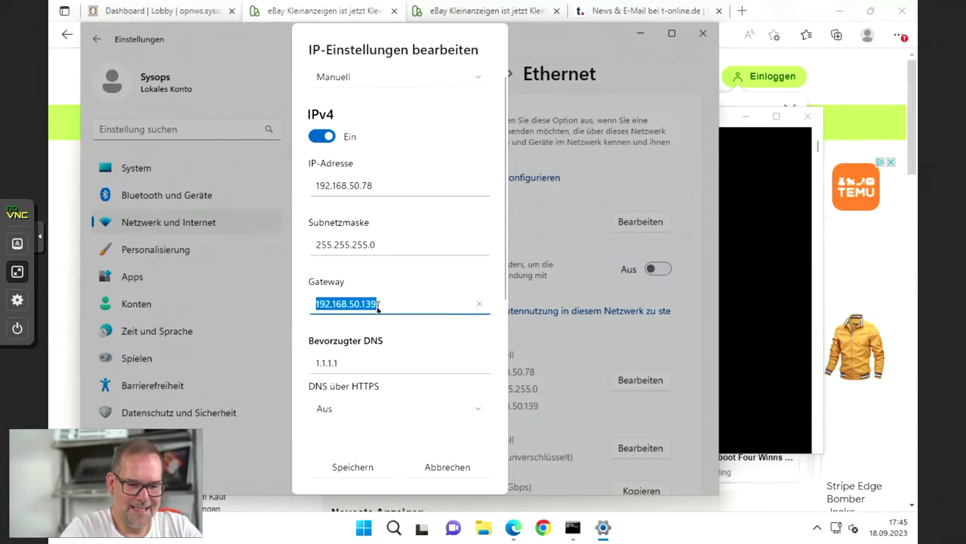
left_click(463, 299)
left_click(476, 307)
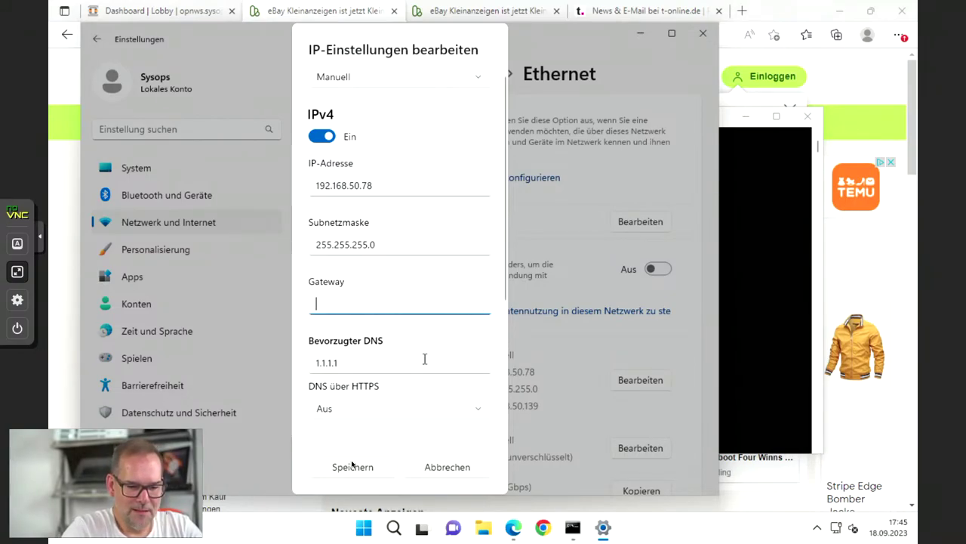
left_click(355, 466)
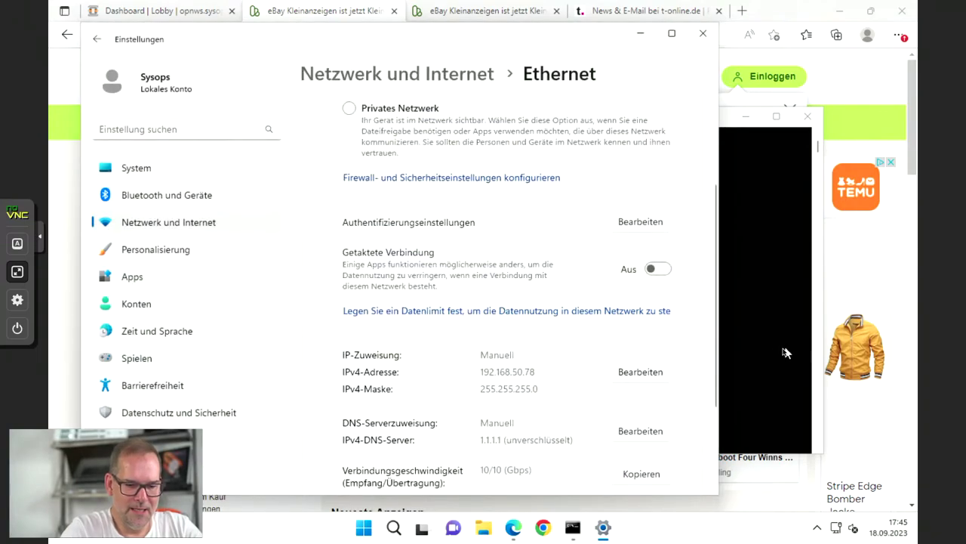
left_click(785, 353)
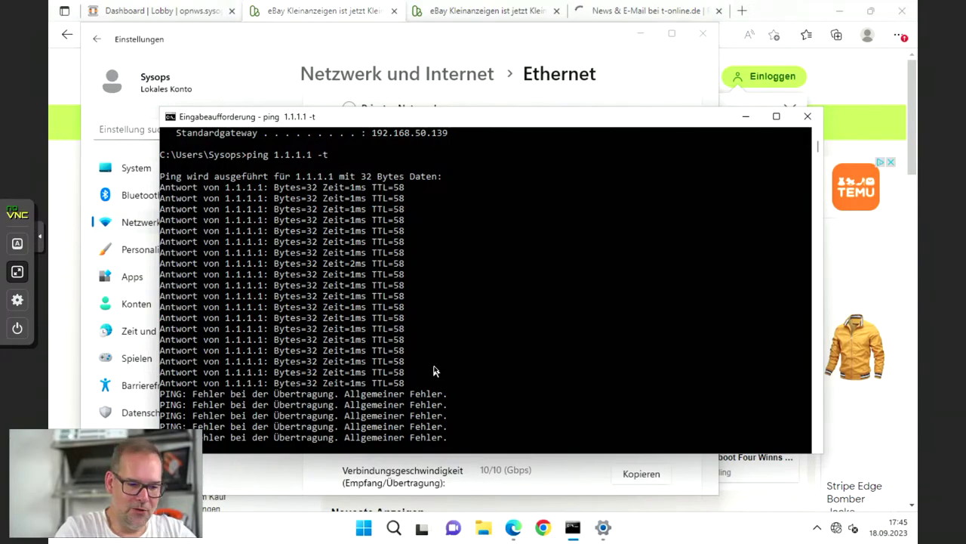
Reload kleinanzeigen.de in Edge from its address bar to generate client traffic
left_click(343, 96)
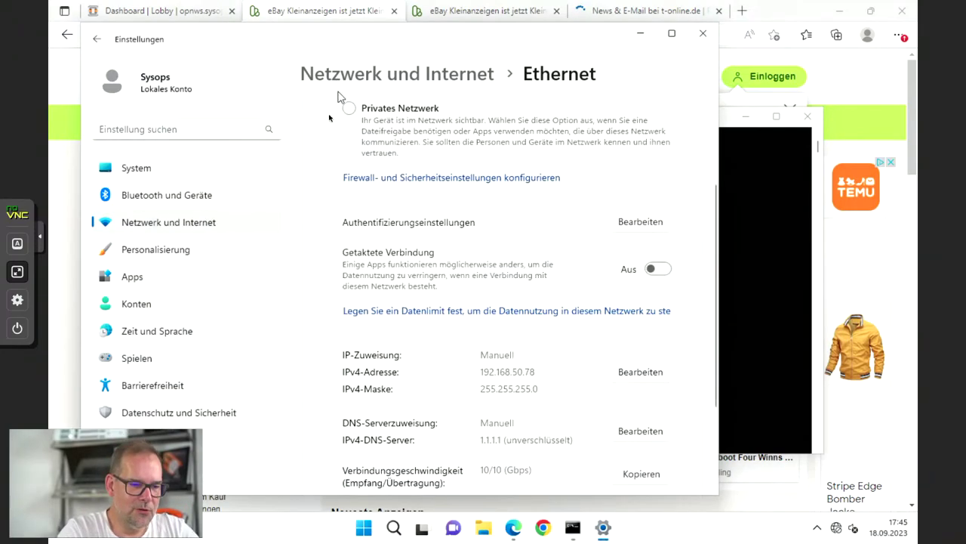
left_click(738, 102)
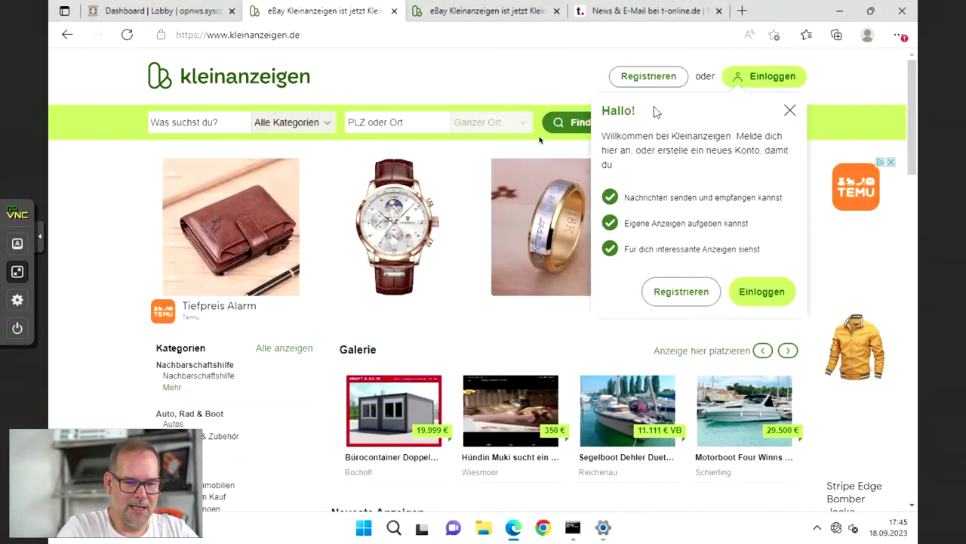
left_click(309, 43)
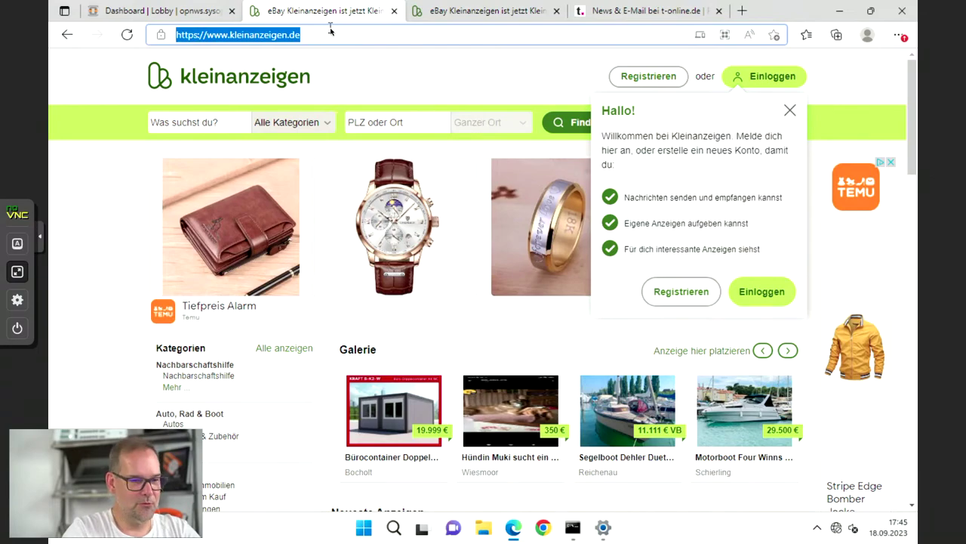
key("Return")
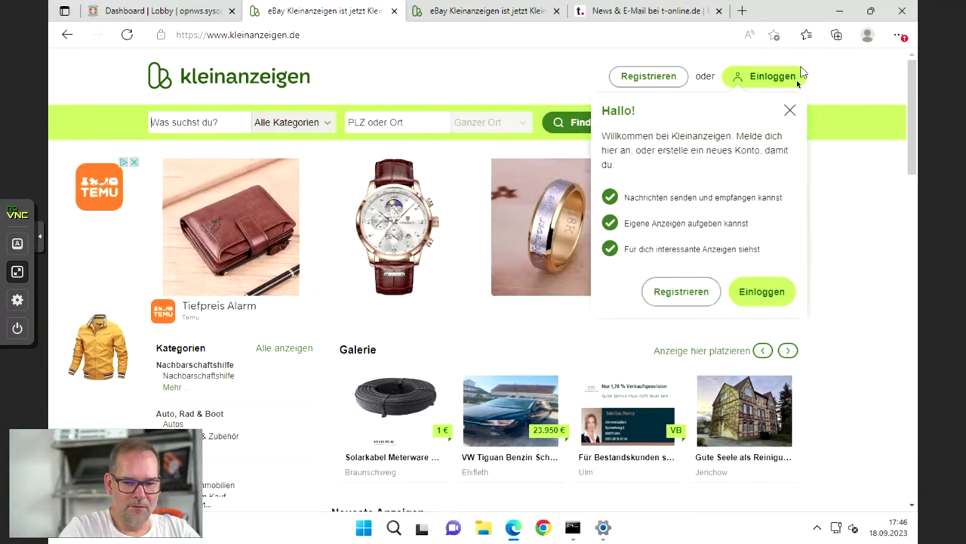
mouse_move(789, 121)
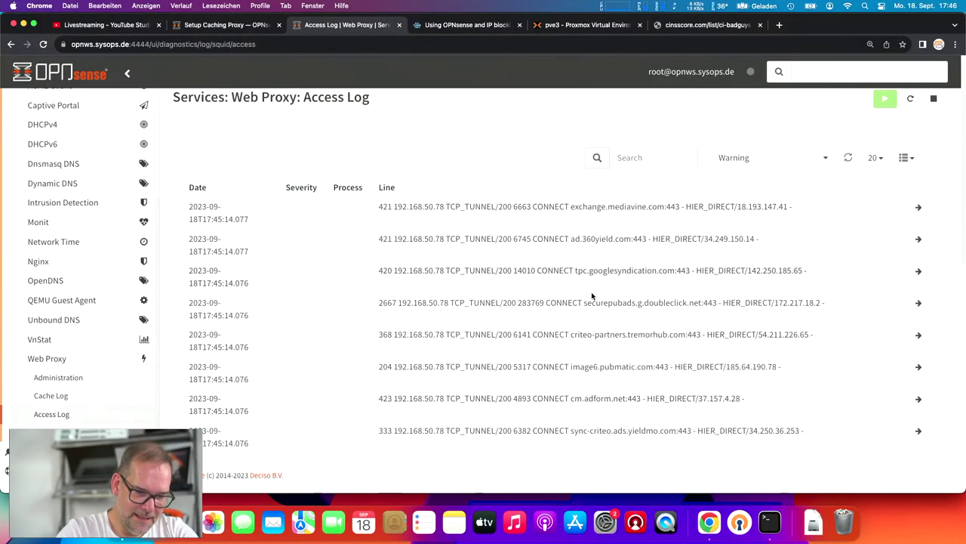
Scroll the access log and highlight the gum.criteo.com CONNECT entry
scroll(592, 295, "down", 5)
scroll(592, 295, "down", 5)
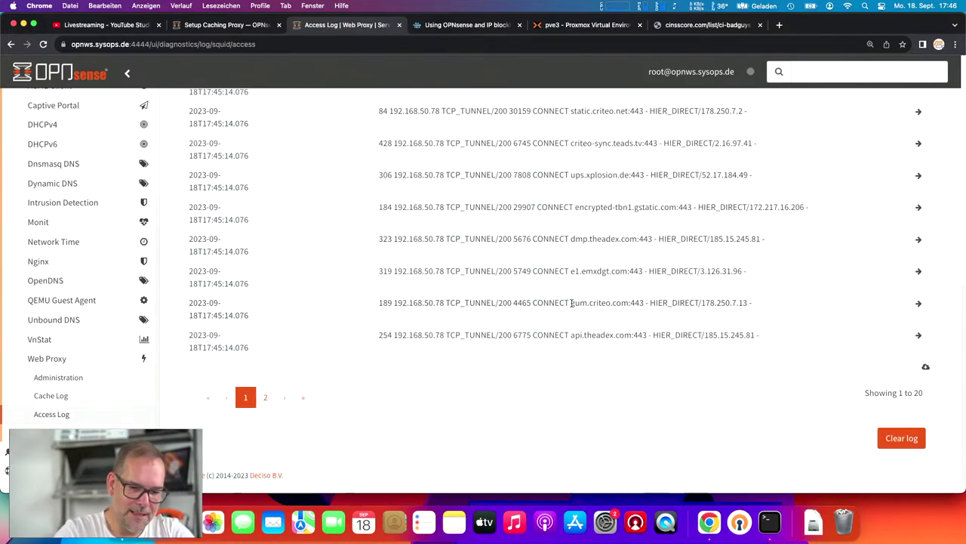
left_click_drag(572, 302, 647, 303)
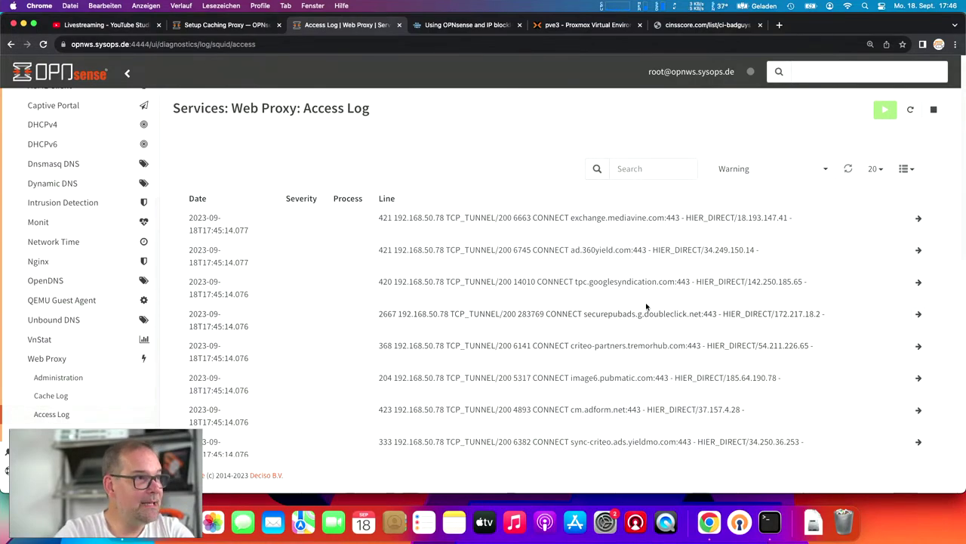
Close the 'Using OPNsense and IP blocklists' tab and return to the Access Log tab
left_click(489, 28)
left_click(520, 25)
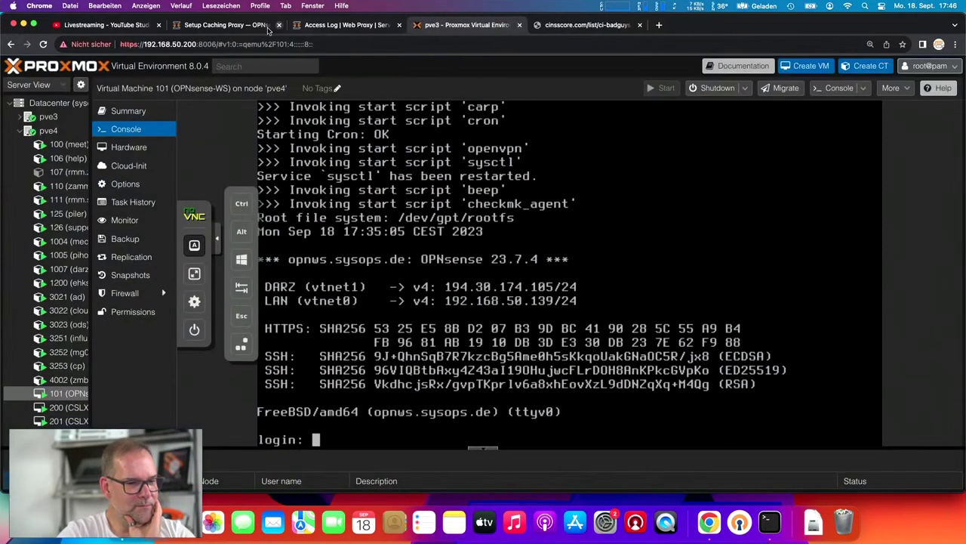
left_click(259, 27)
scroll(379, 245, "down", 10)
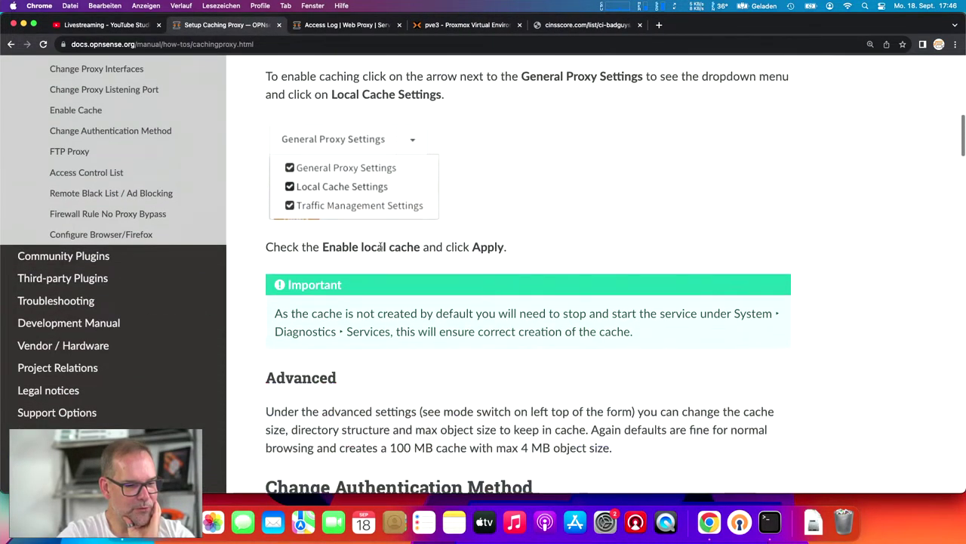
scroll(380, 245, "up", 3)
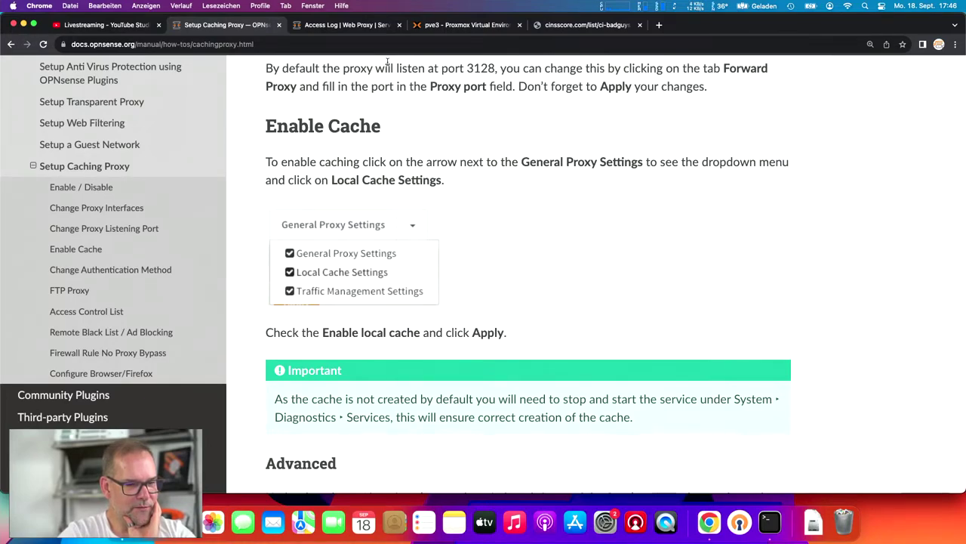
left_click(346, 25)
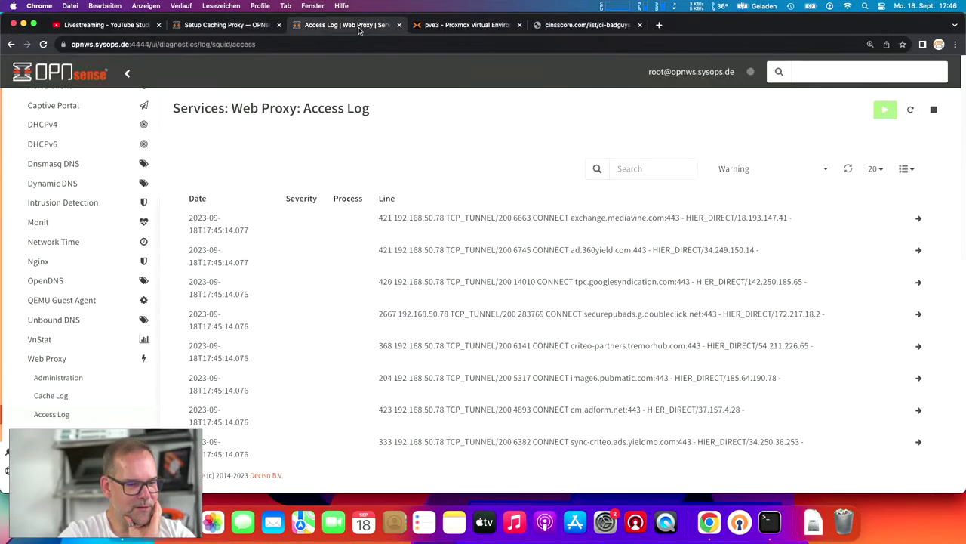
Enable the Linux Package Cache and Windows Update Cache in Local Cache Settings
left_click(88, 378)
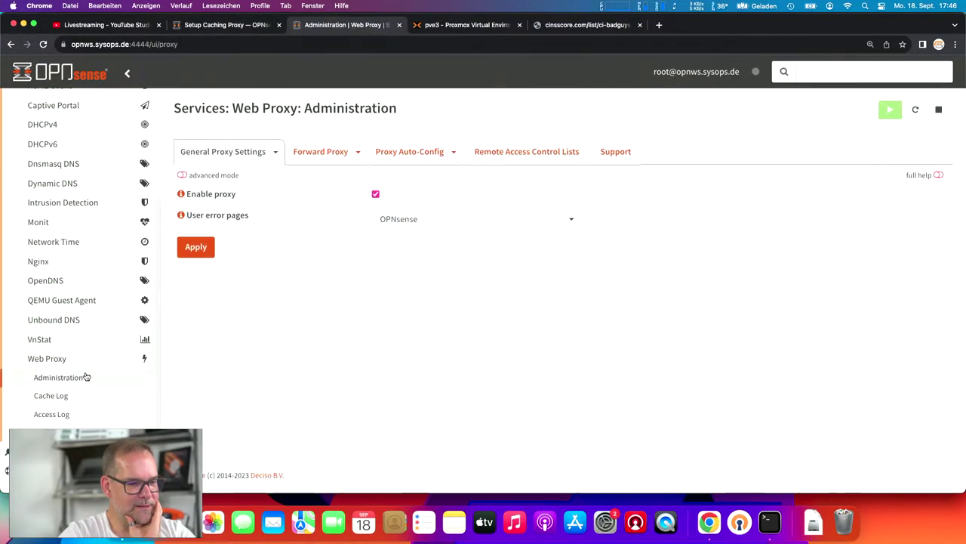
left_click(264, 152)
left_click(250, 191)
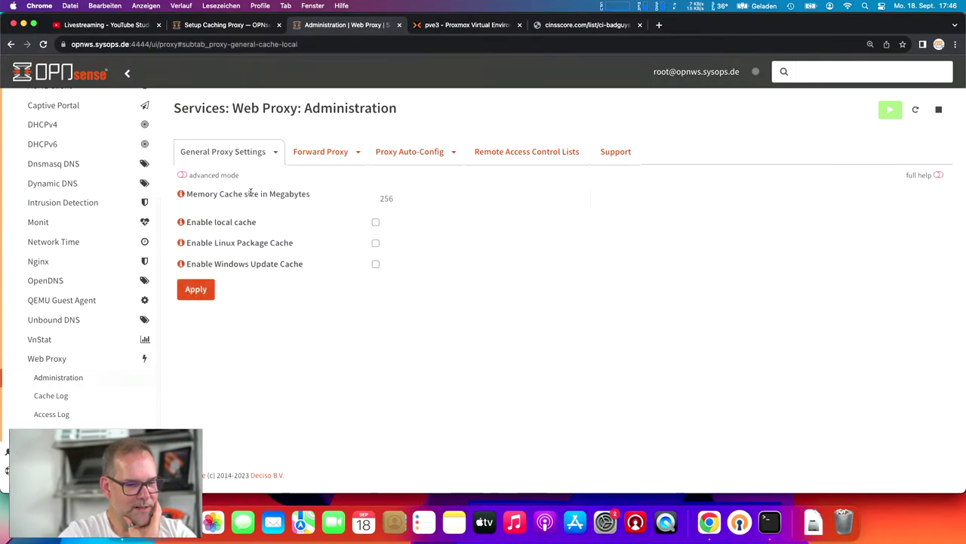
left_click(376, 244)
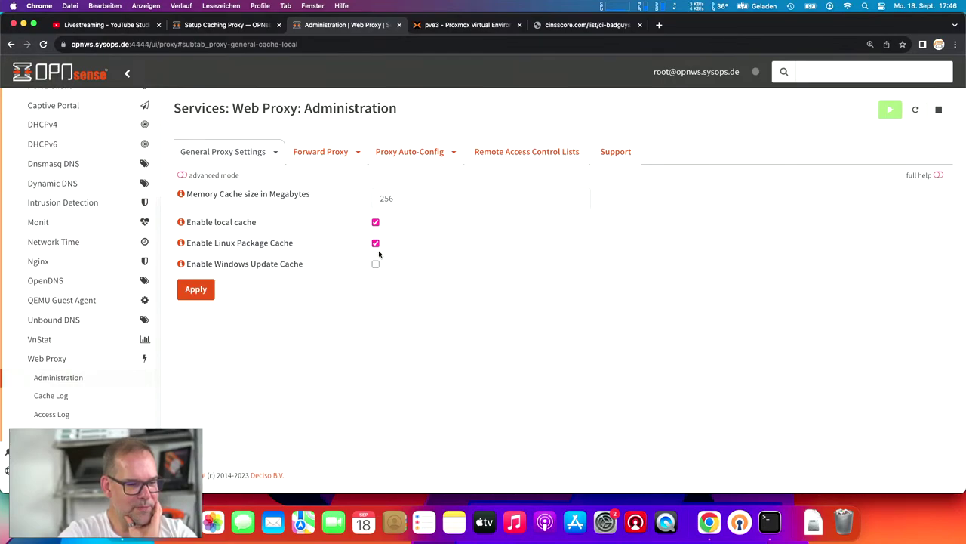
left_click(375, 264)
left_click(195, 295)
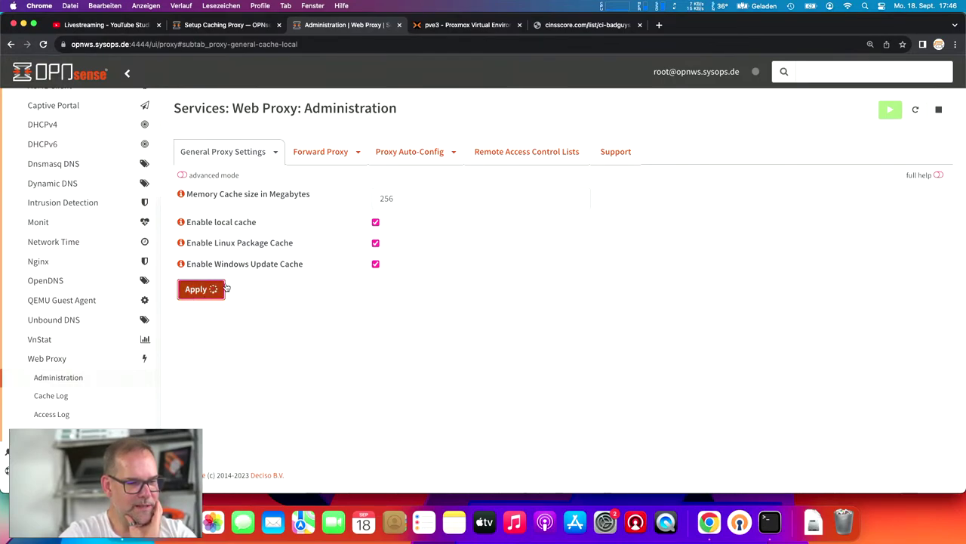
Set the memory cache size to 4096 MB and apply it
left_click(400, 202)
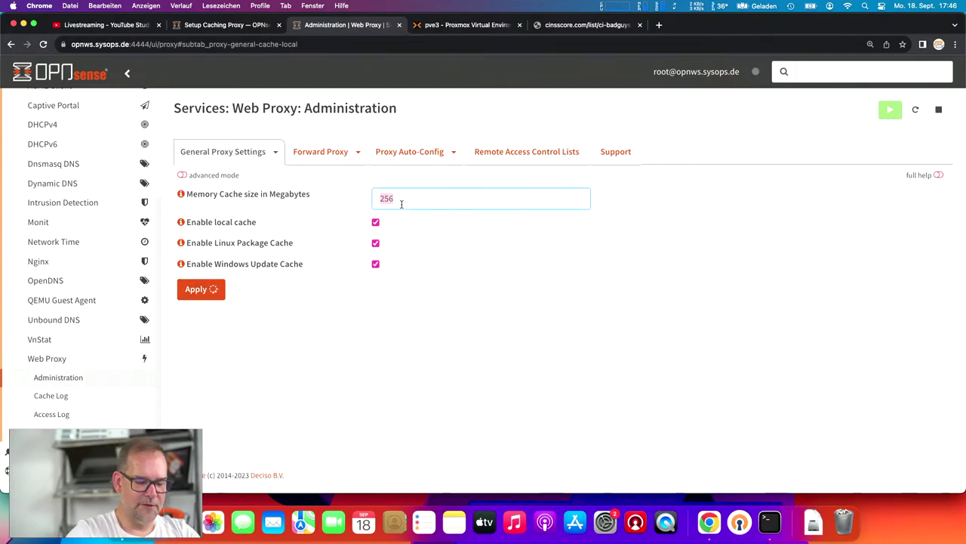
type("4096")
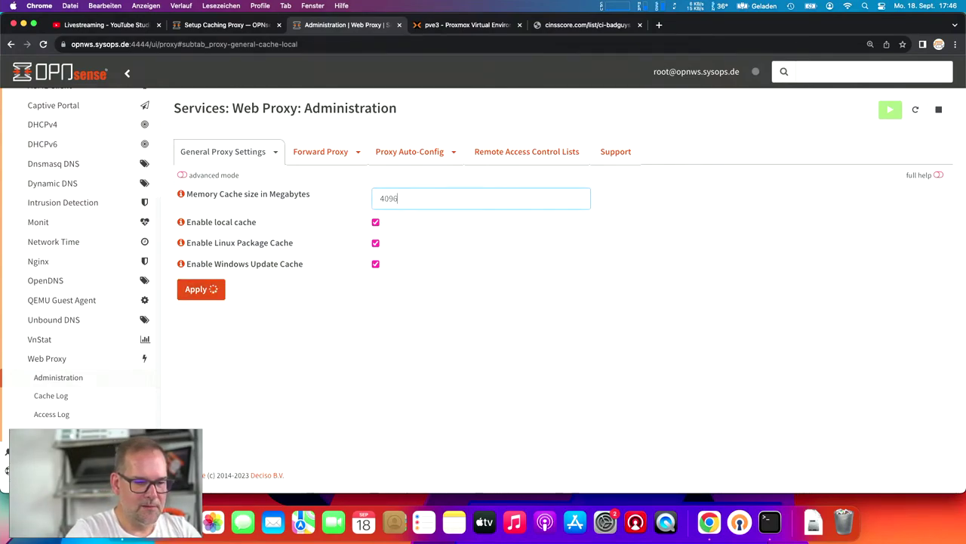
key("Return")
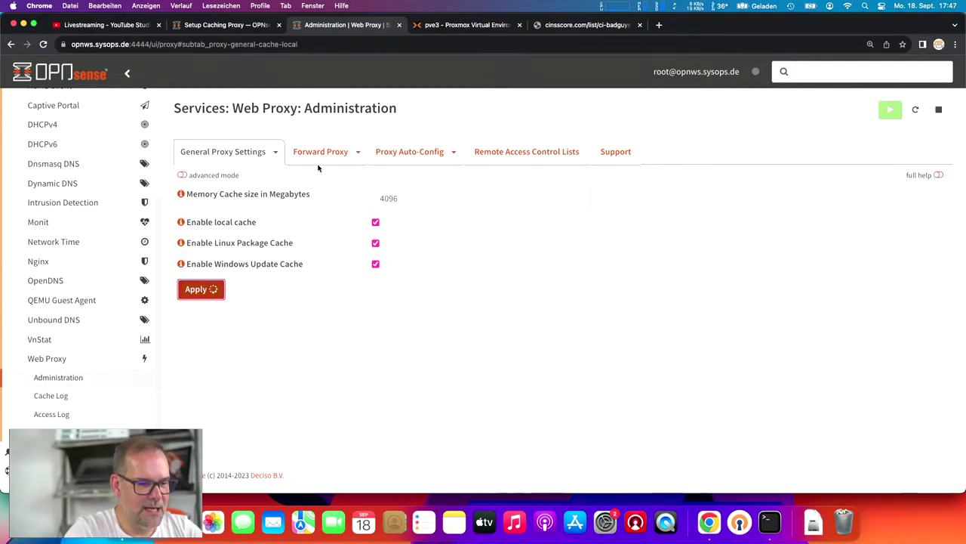
left_click(276, 152)
left_click(255, 210)
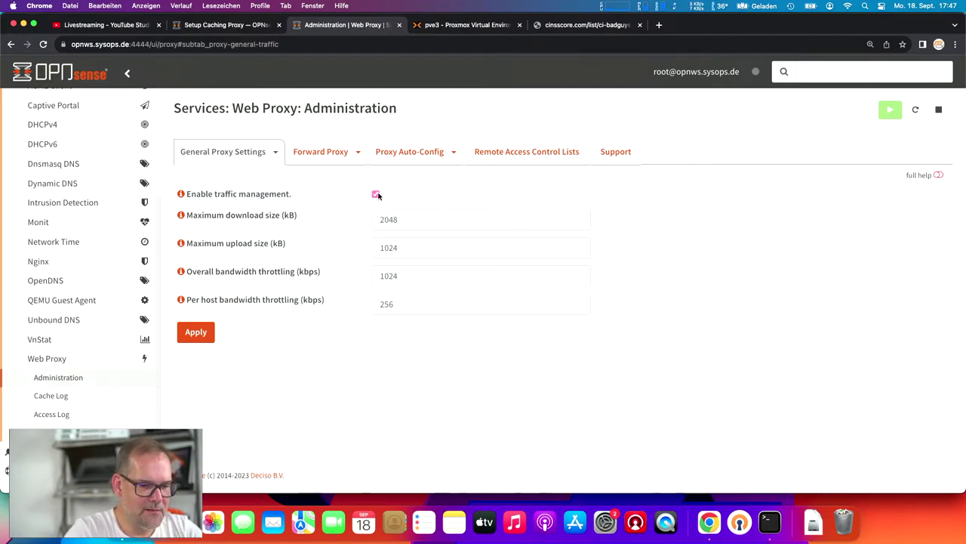
View Parent Proxy Settings, then cancel YouTube Studio's livestream edit dialog without saving
left_click(274, 160)
left_click(265, 225)
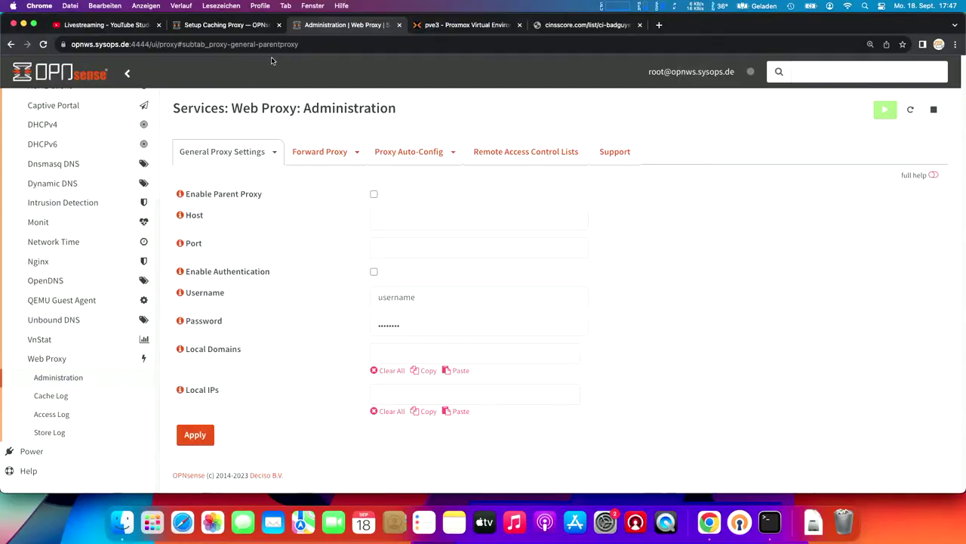
left_click(135, 25)
left_click(731, 437)
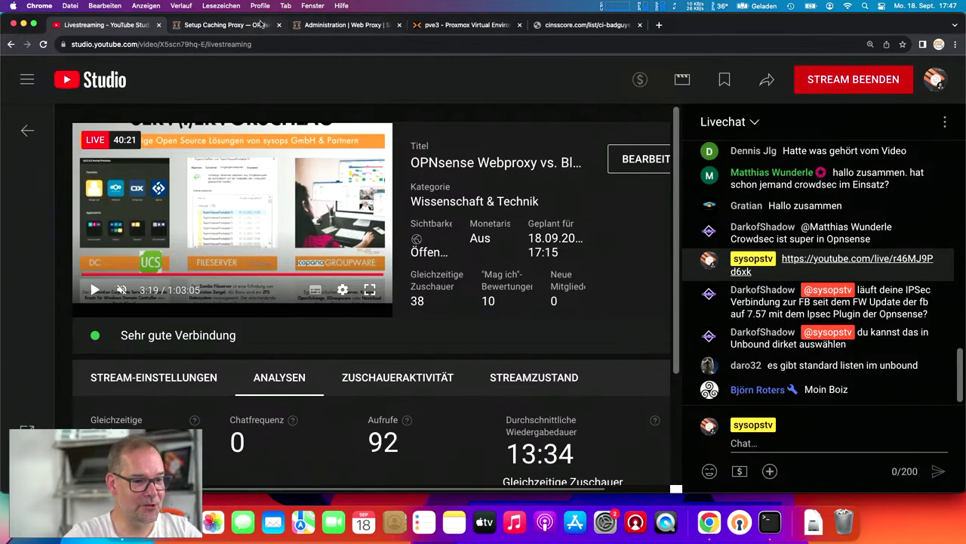
left_click(226, 25)
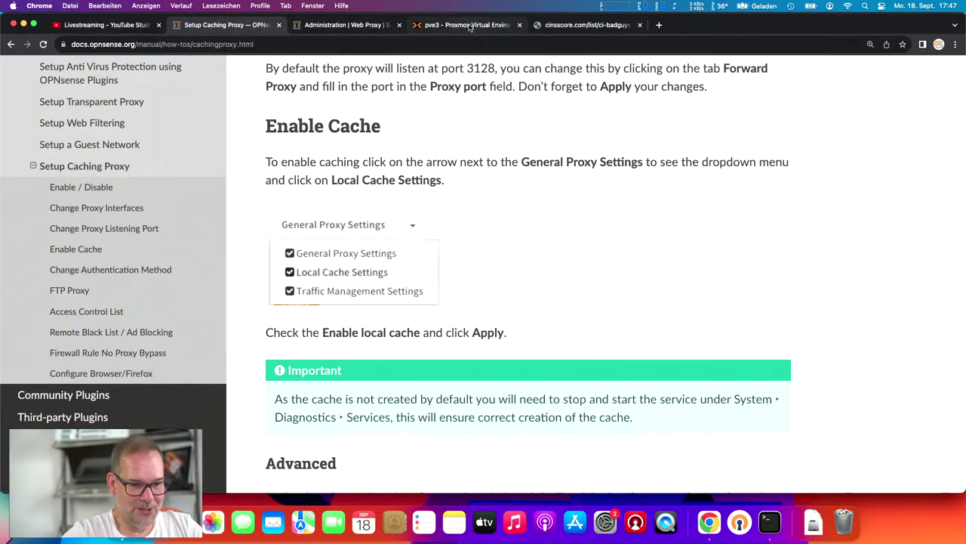
left_click(385, 26)
left_click(456, 24)
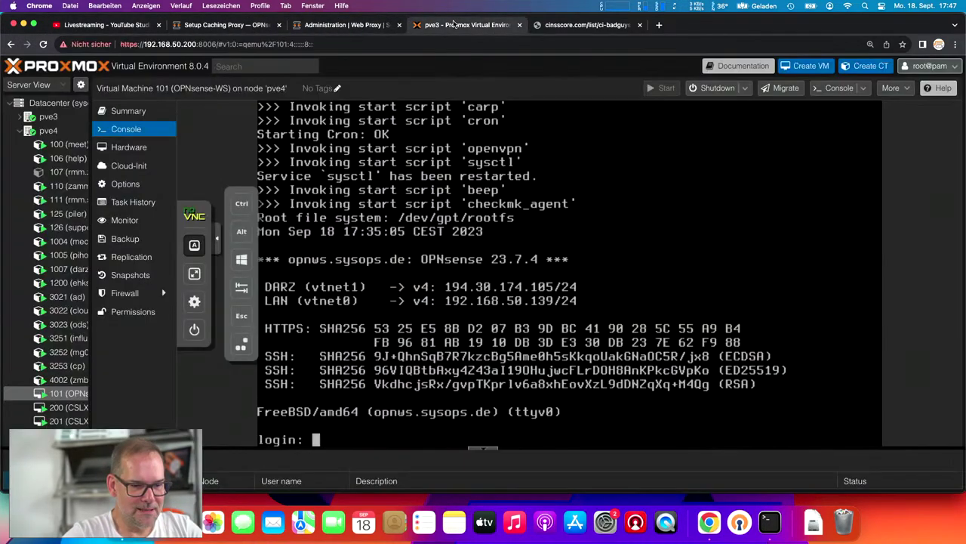
left_click(344, 25)
left_click(259, 24)
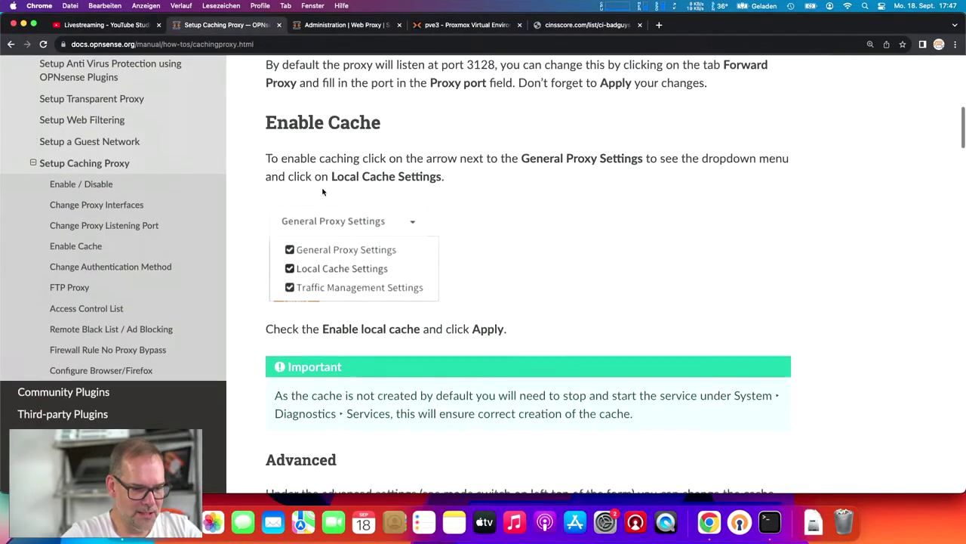
scroll(322, 189, "down", 8)
scroll(322, 189, "down", 5)
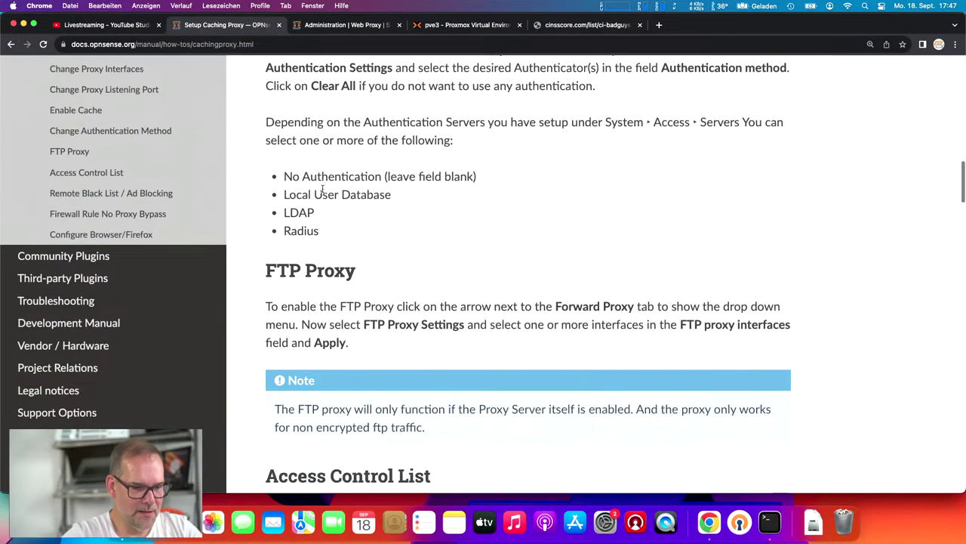
scroll(323, 188, "down", 3)
scroll(322, 189, "down", 3)
scroll(322, 188, "down", 3)
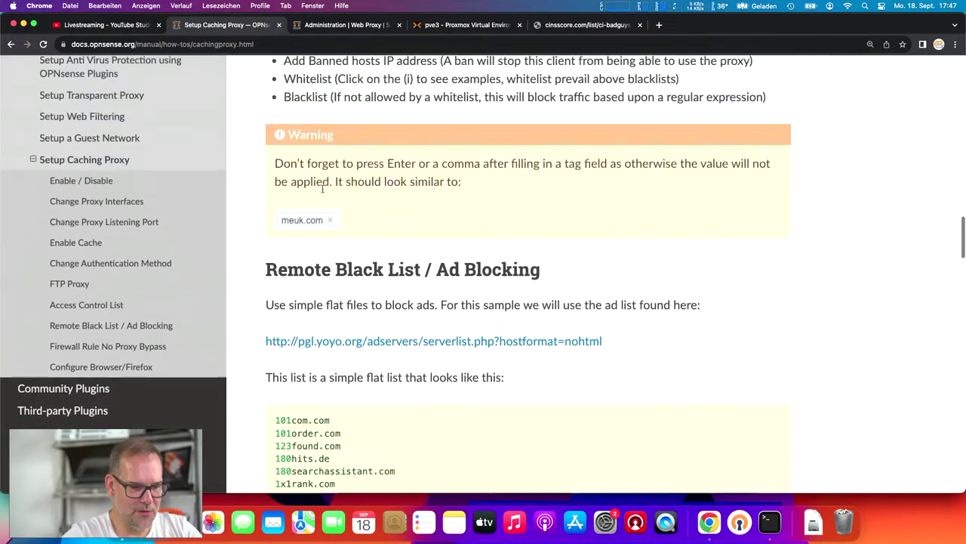
scroll(322, 189, "up", 3)
scroll(322, 190, "up", 3)
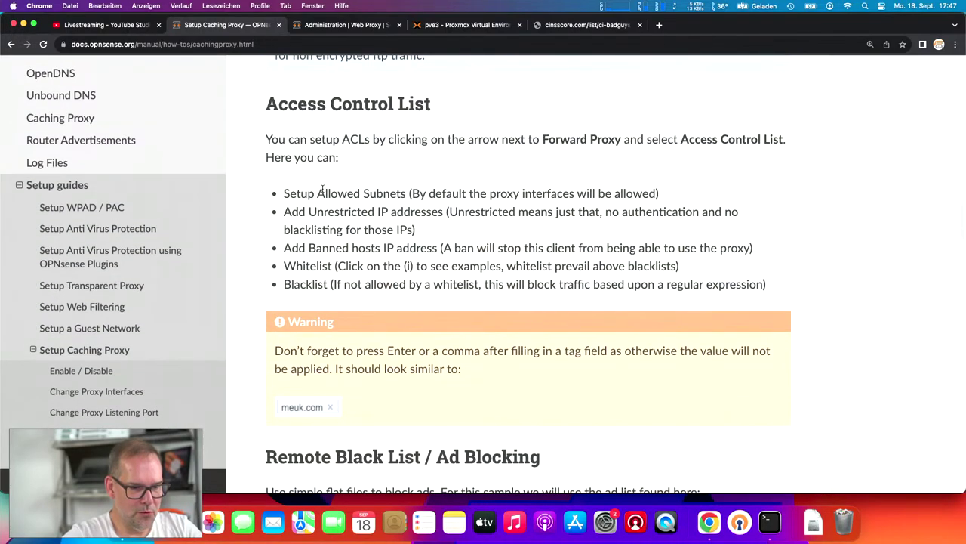
scroll(322, 189, "down", 1)
scroll(323, 189, "down", 4)
scroll(323, 195, "down", 3)
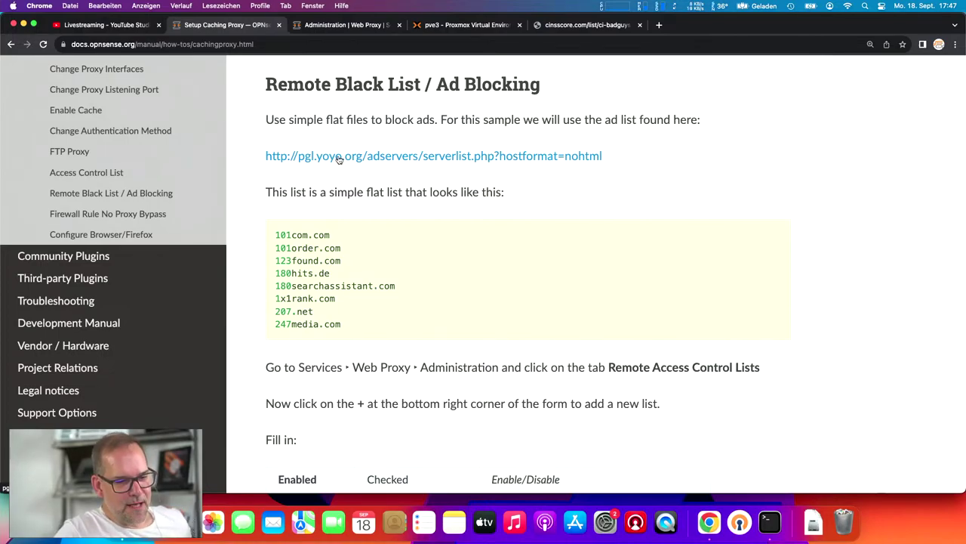
scroll(336, 180, "down", 3)
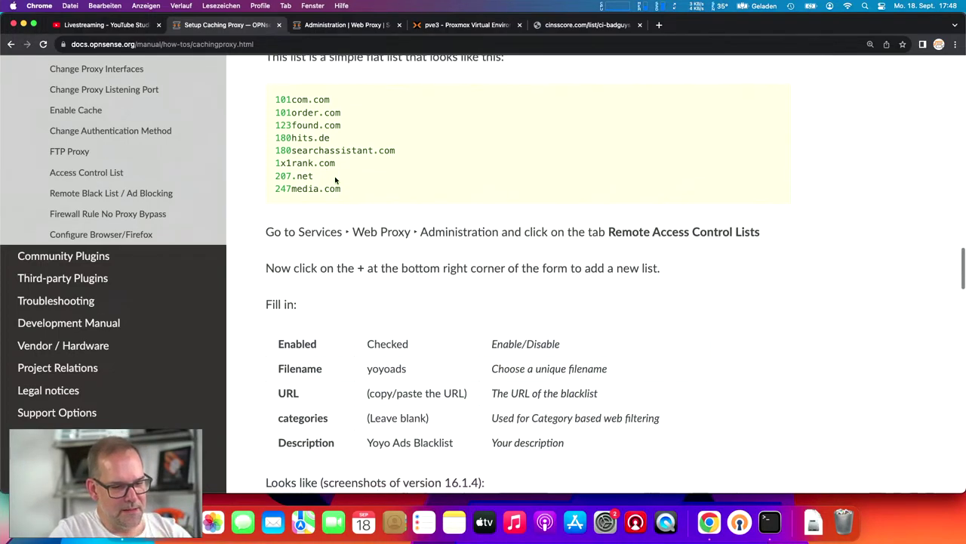
scroll(336, 180, "down", 3)
scroll(336, 177, "down", 6)
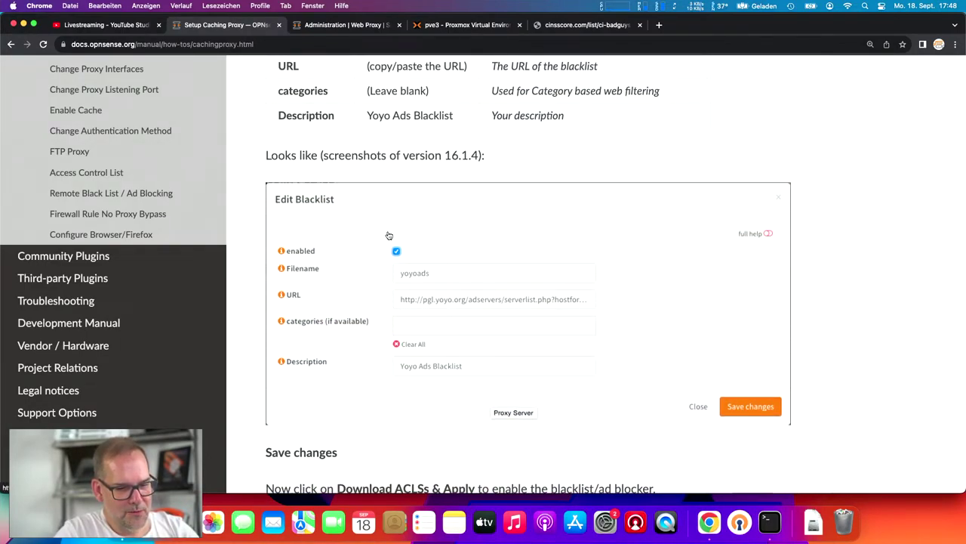
scroll(388, 236, "down", 8)
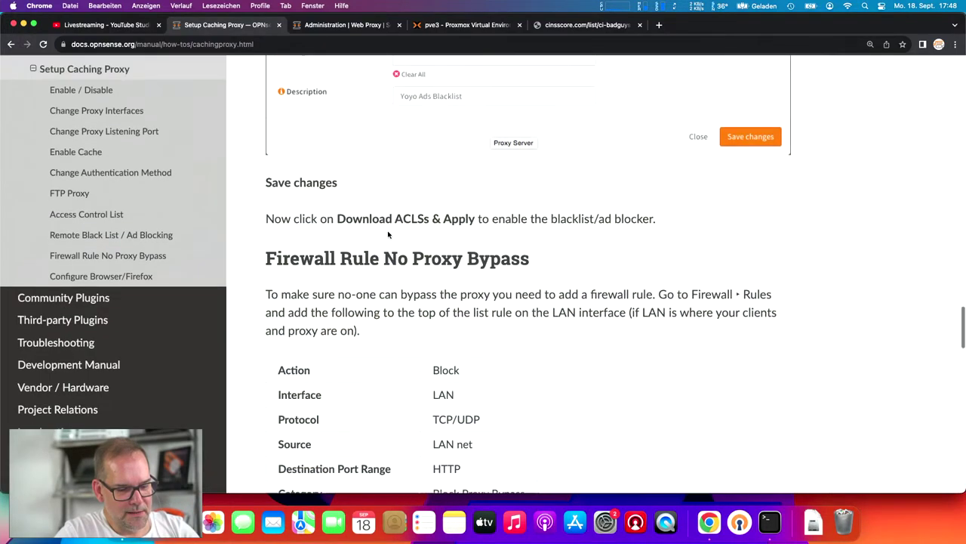
scroll(388, 232, "up", 15)
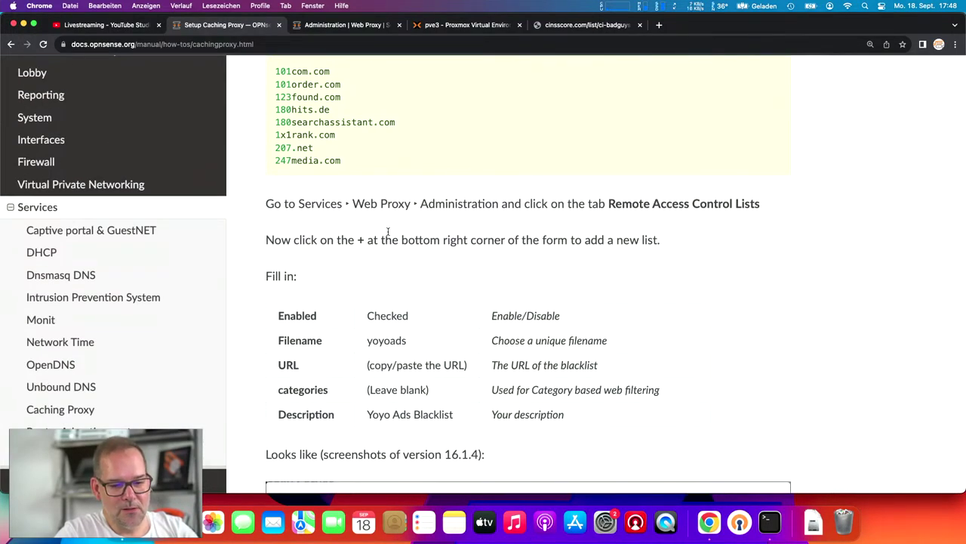
scroll(389, 232, "down", 8)
scroll(389, 236, "down", 3)
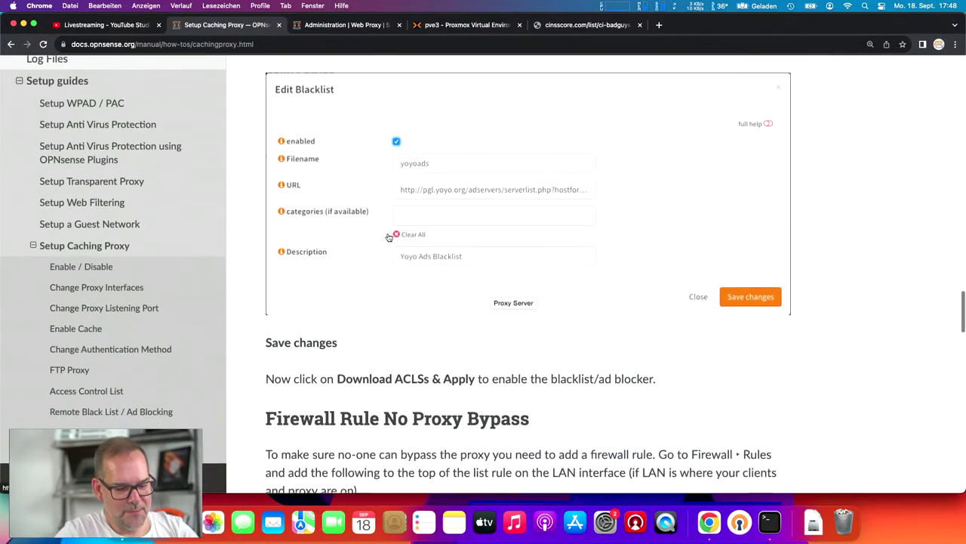
scroll(388, 236, "down", 1)
scroll(388, 235, "down", 6)
scroll(389, 234, "down", 1)
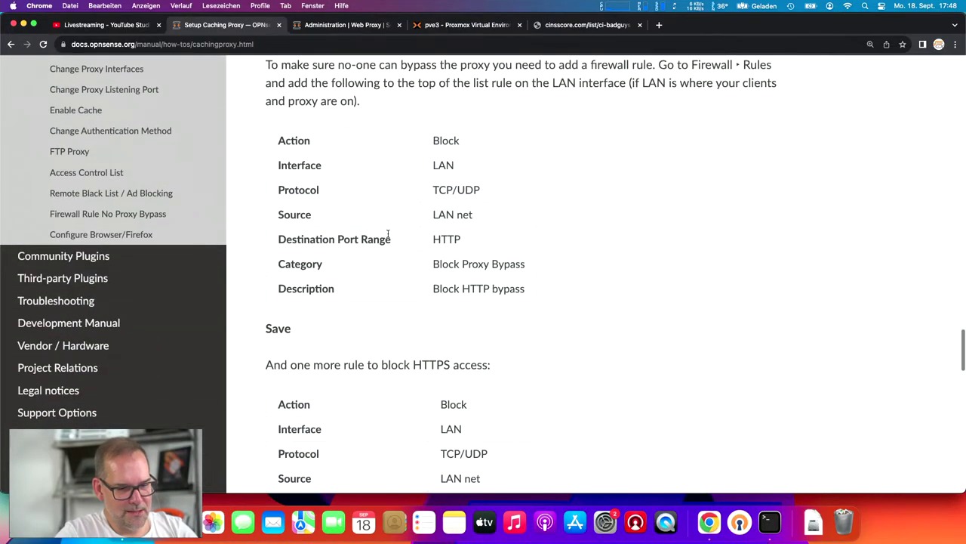
scroll(389, 236, "up", 1)
scroll(388, 235, "up", 10)
scroll(388, 235, "up", 3)
scroll(388, 236, "up", 15)
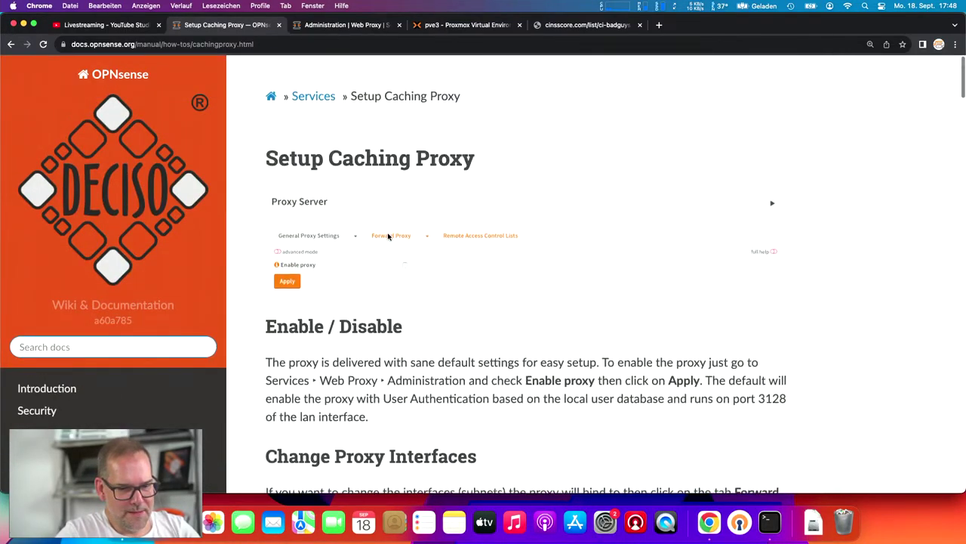
scroll(388, 236, "down", 1)
scroll(388, 237, "down", 5)
scroll(388, 236, "down", 1)
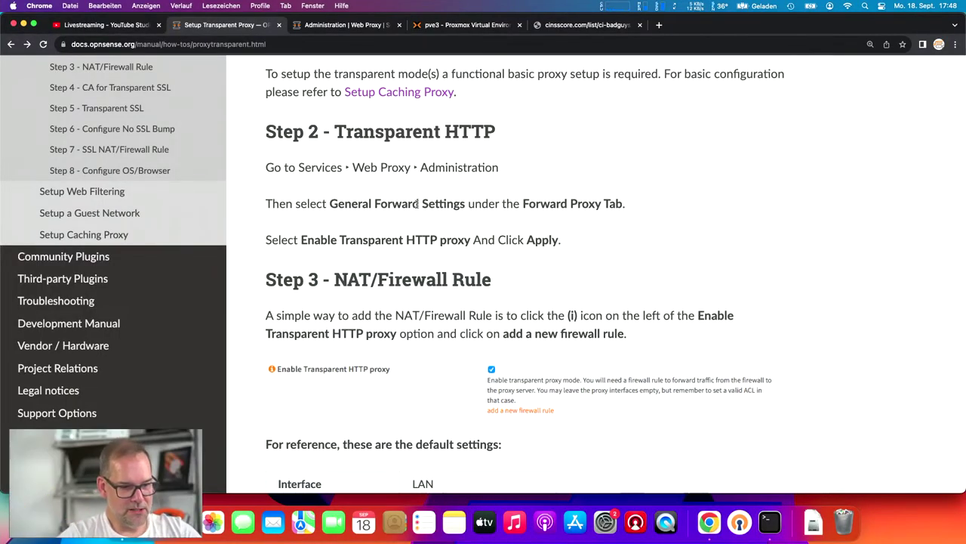
Open OPNsense's System: Settings: Administration page through an 'admin' search
left_click(347, 25)
type("admin")
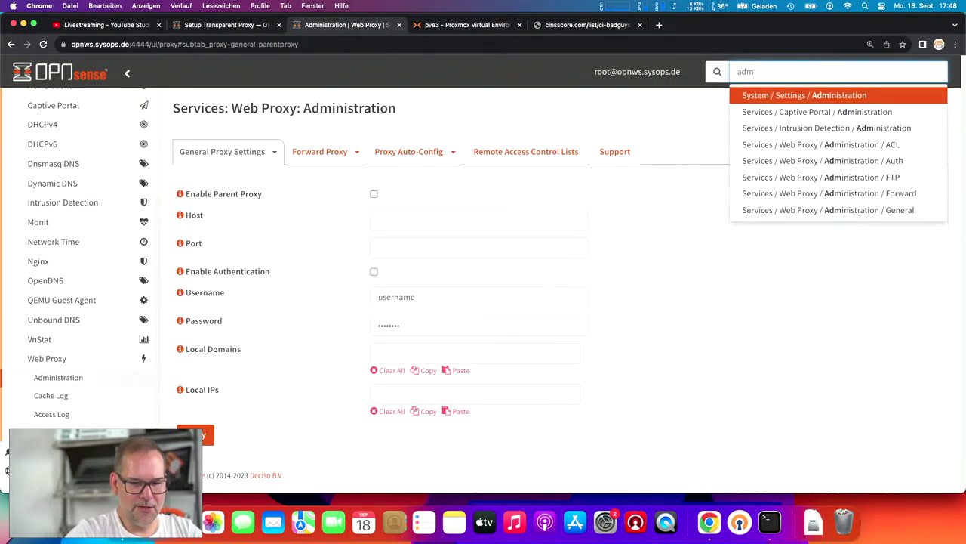
key("Return")
Detach the Setup Transparent Proxy guide into its own window, left half beside OPNsense
left_click(219, 25)
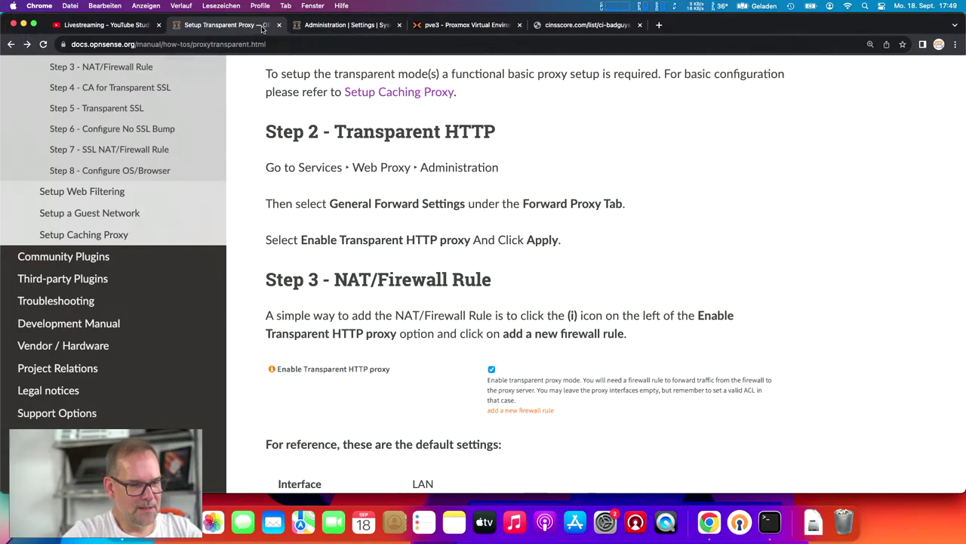
left_click_drag(262, 29, 260, 20)
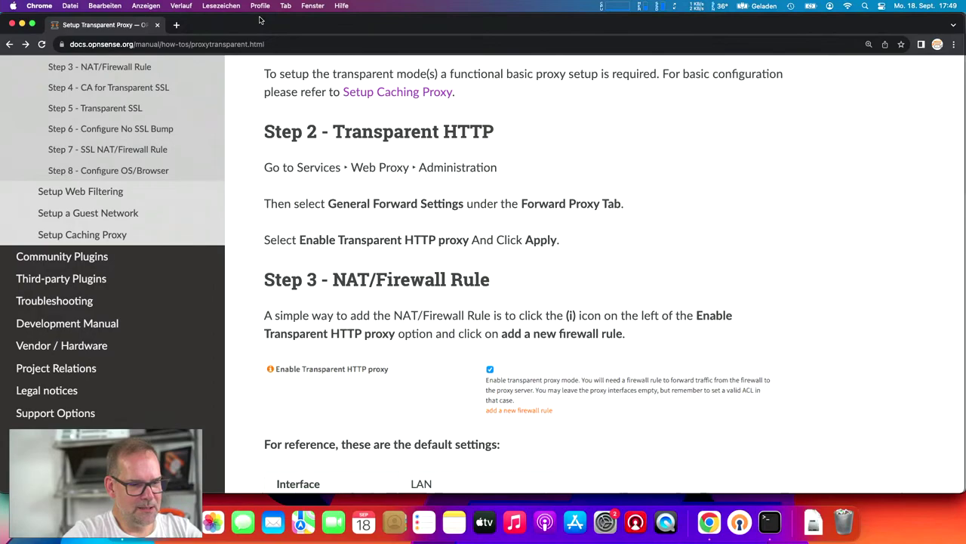
left_click_drag(964, 198, 551, 206)
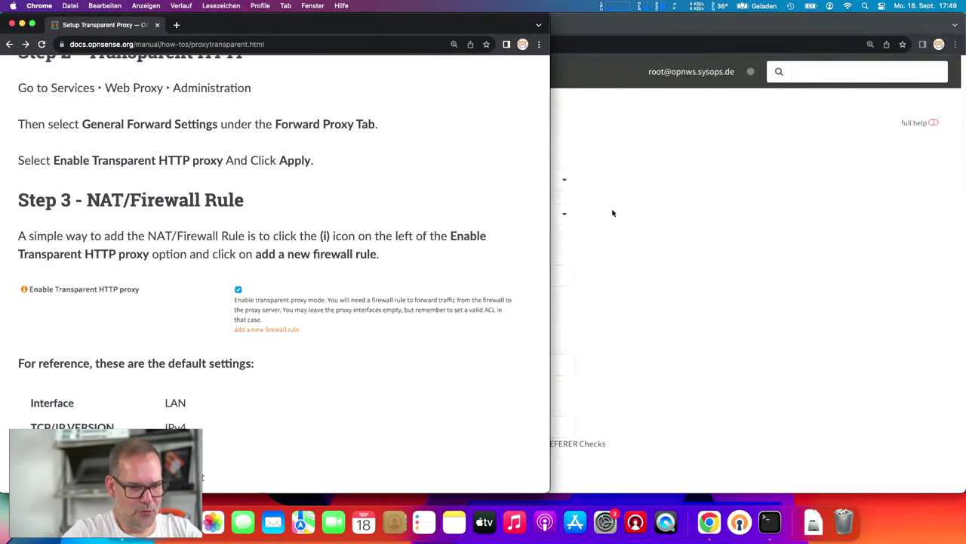
left_click(648, 223)
mouse_move(7, 209)
left_mouse_down()
mouse_move(534, 197)
mouse_move(385, 187)
left_mouse_up()
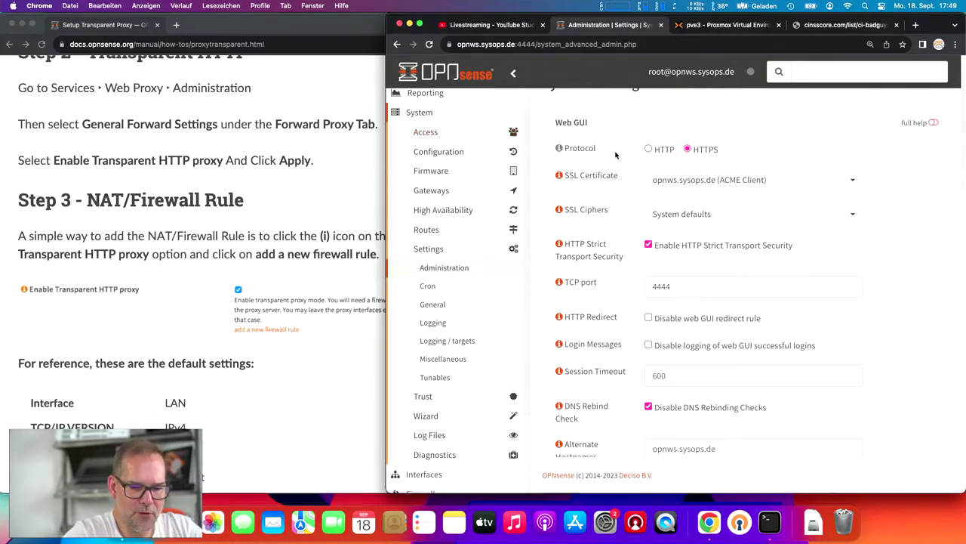
scroll(615, 154, "up", 1)
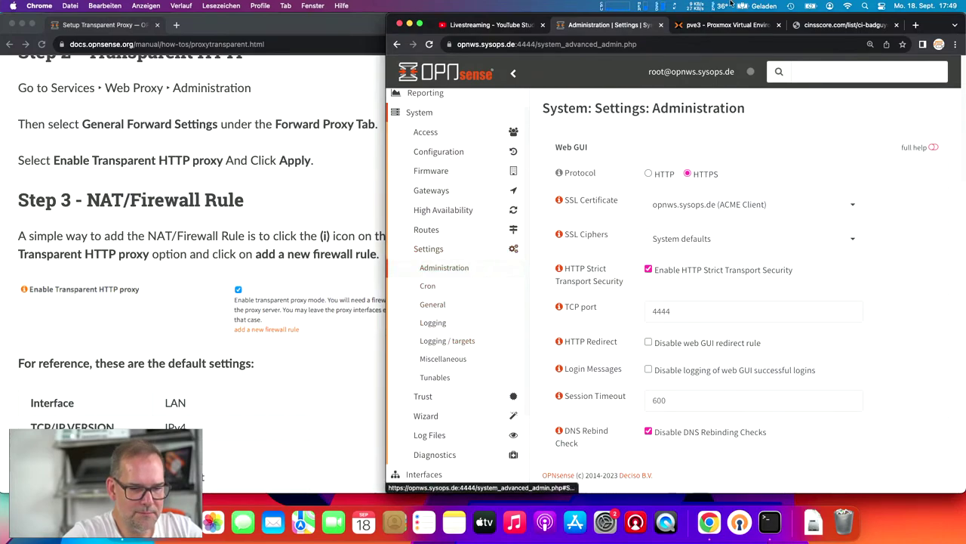
Open Web Proxy > Administration > Forward settings by searching 'web pro'
left_click(815, 69)
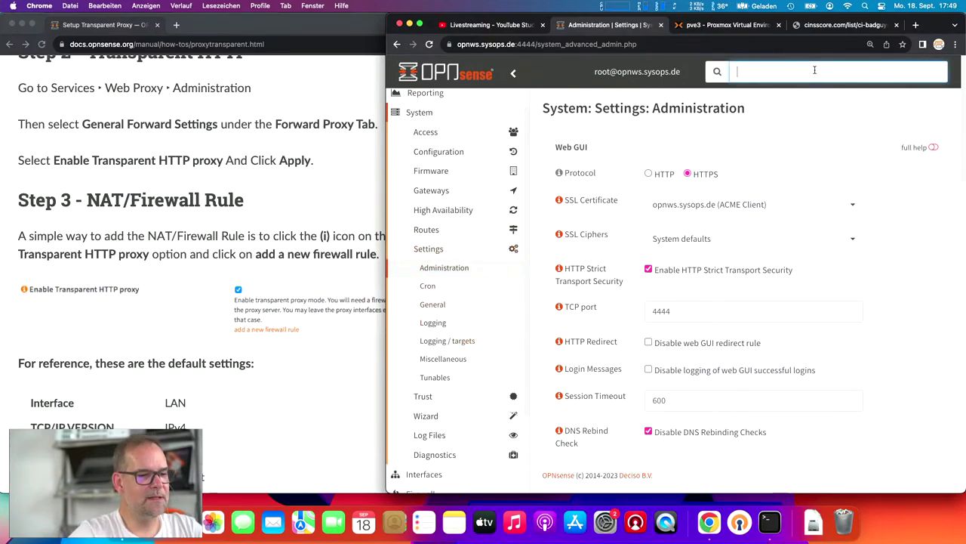
type("web pro")
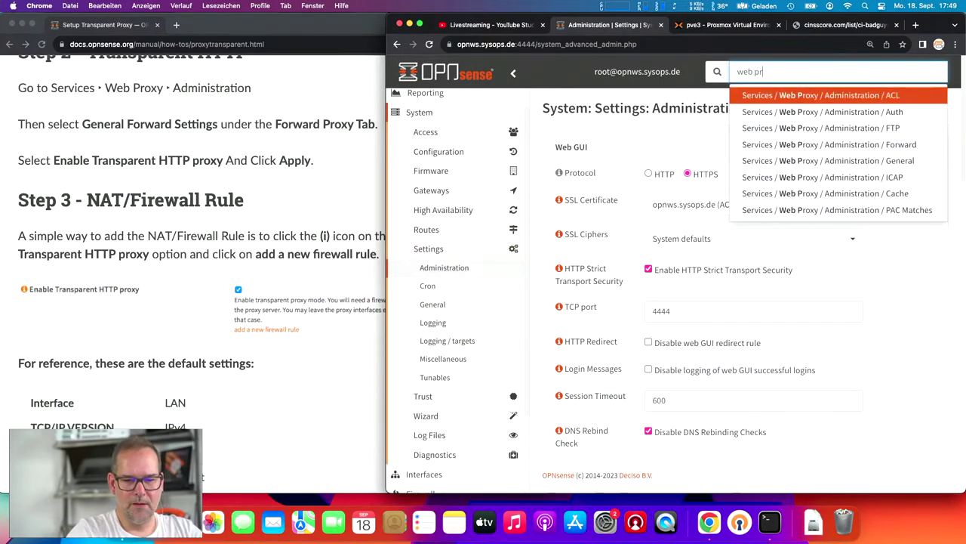
key("Down")
key("Down")
key("Down")
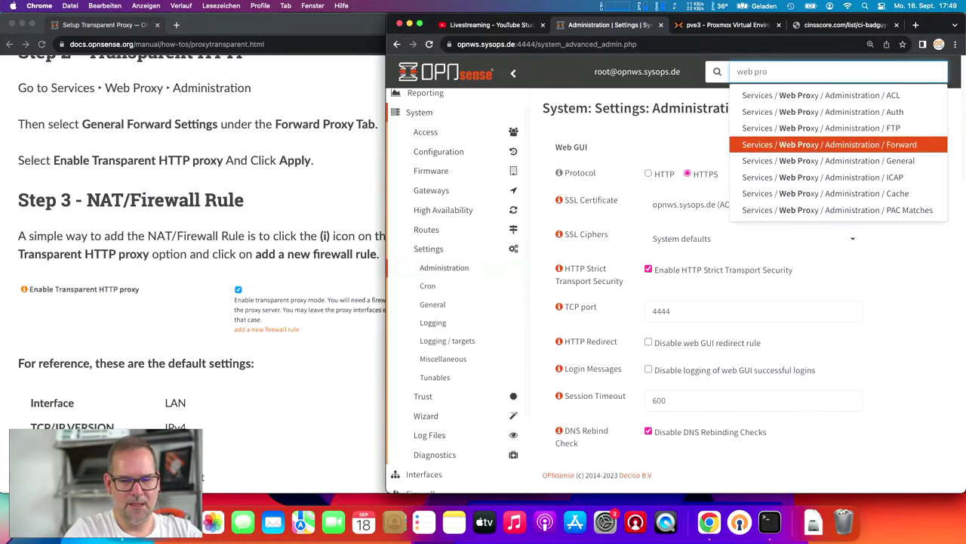
key("Return")
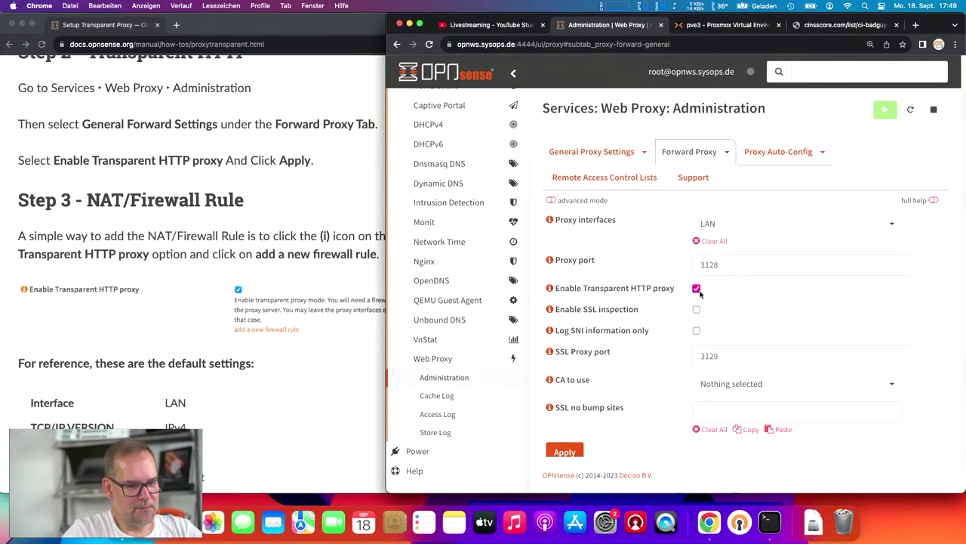
scroll(706, 339, "down", 1)
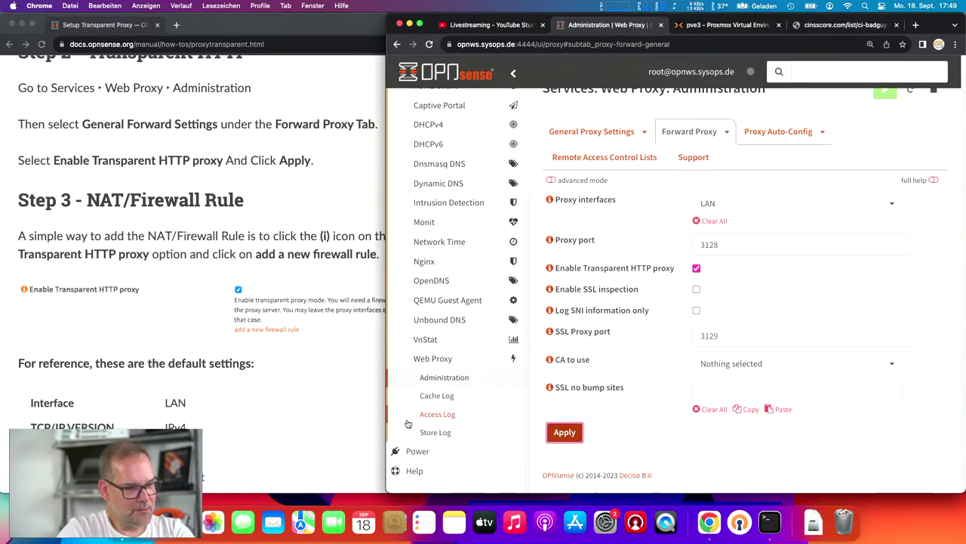
Scroll the transparent proxy guide down to its default NAT rule settings
left_click(305, 342)
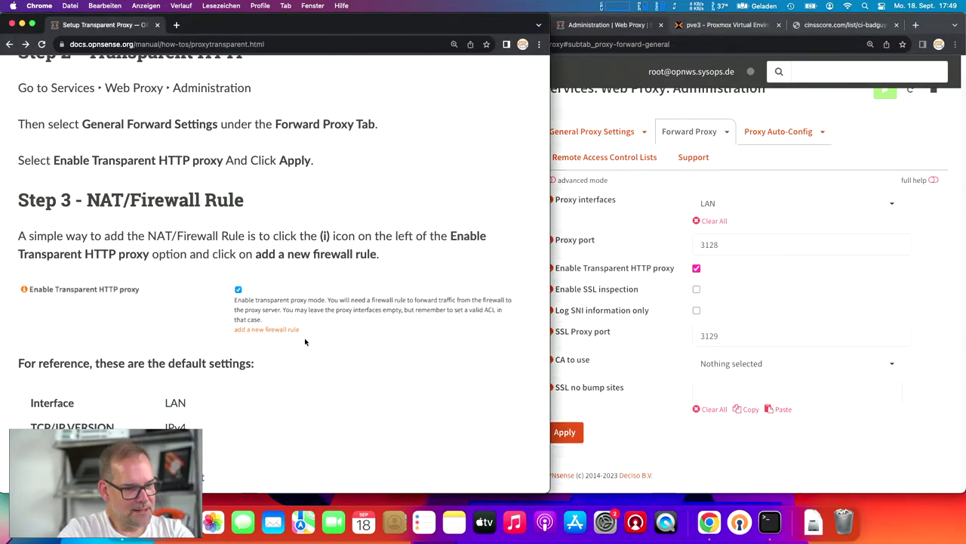
scroll(305, 342, "down", 2)
scroll(305, 342, "down", 1)
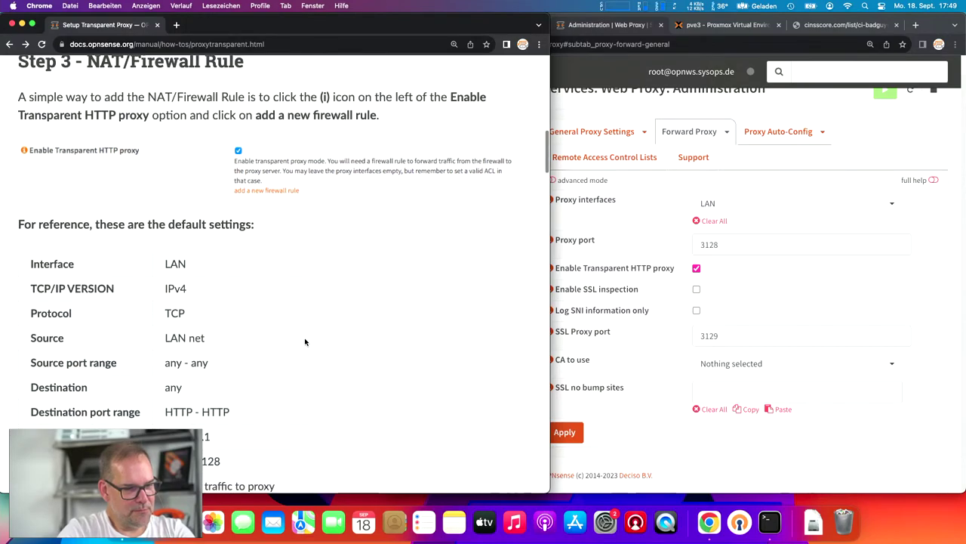
scroll(305, 342, "down", 2)
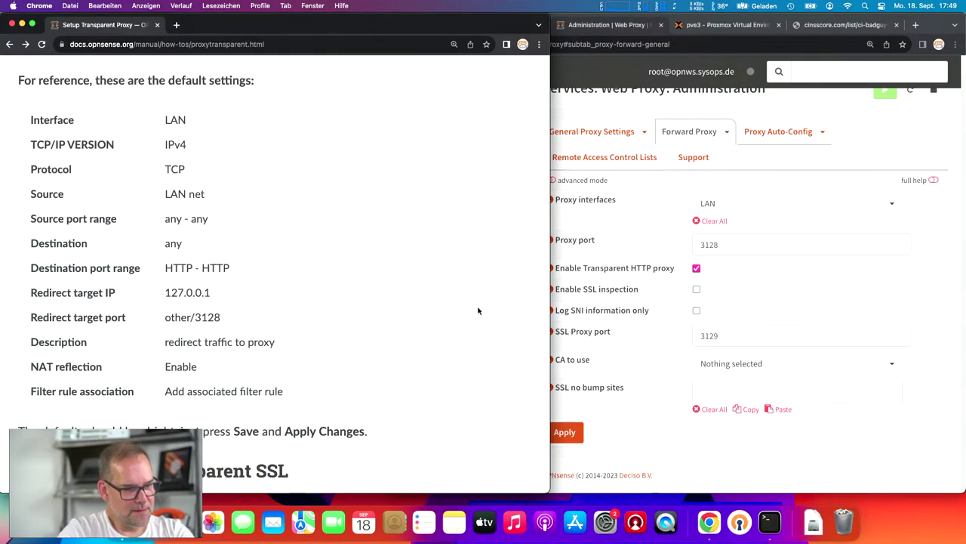
Raise the OPNsense Forward Proxy window and compare it with the guide's 'For reference' defaults table
left_click(630, 323)
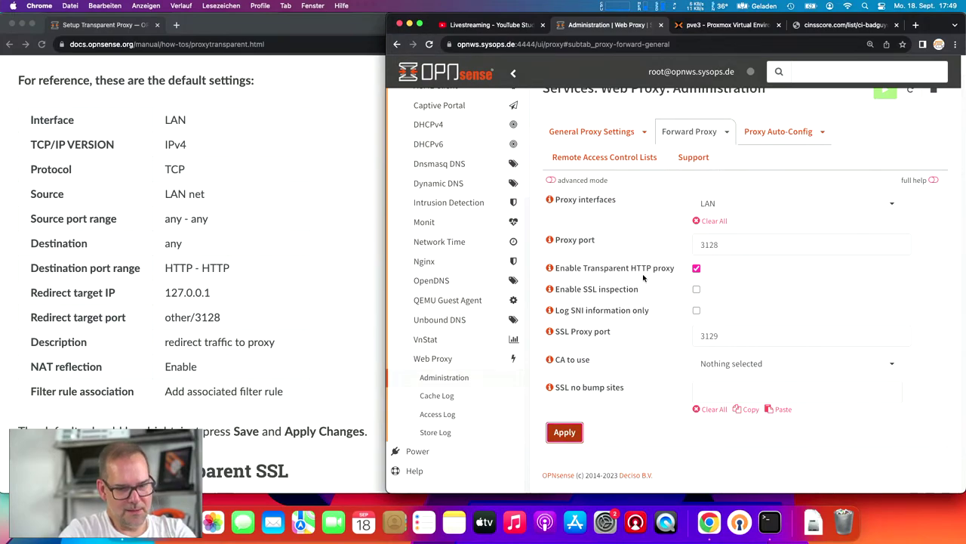
scroll(319, 309, "up", 2)
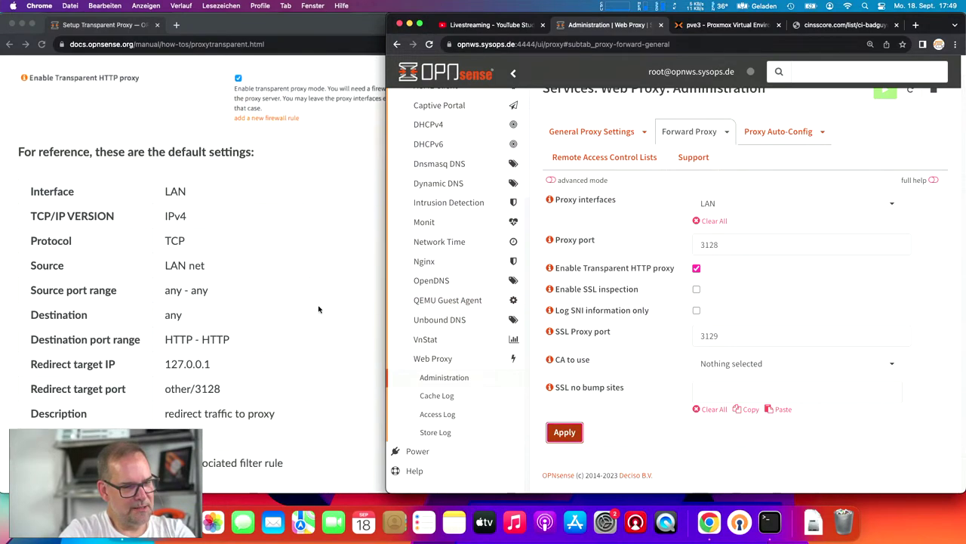
scroll(319, 308, "up", 1)
scroll(294, 294, "down", 3)
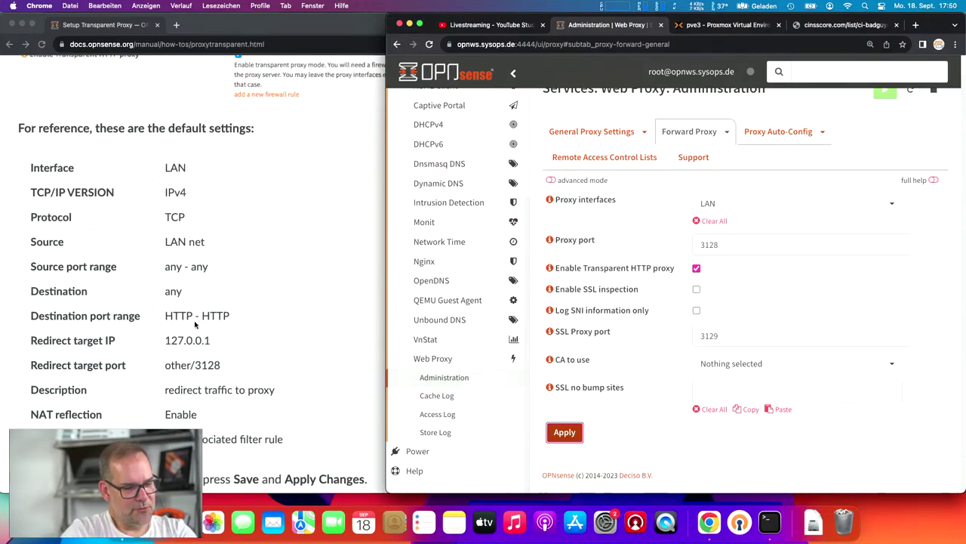
scroll(195, 323, "up", 3)
scroll(195, 322, "up", 1)
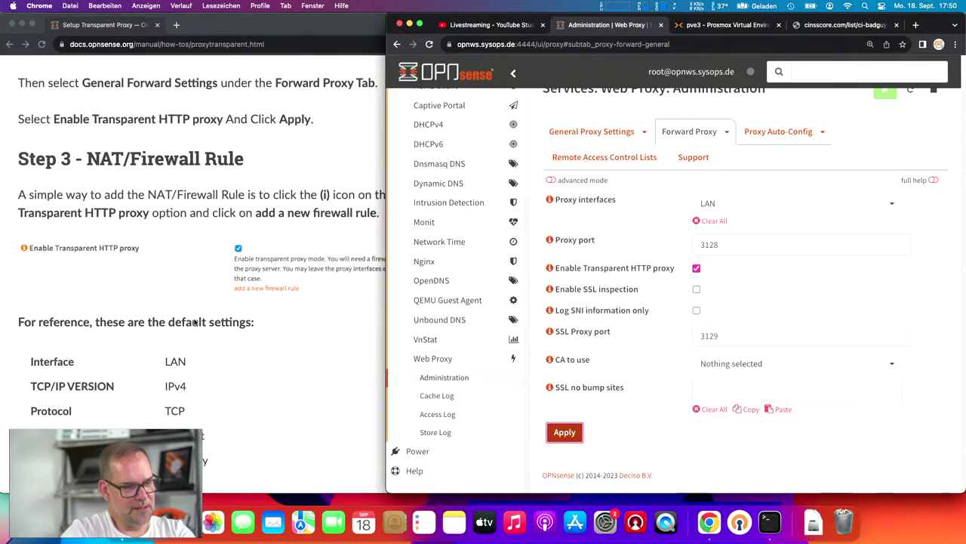
scroll(195, 323, "down", 5)
scroll(195, 323, "up", 1)
scroll(195, 323, "up", 2)
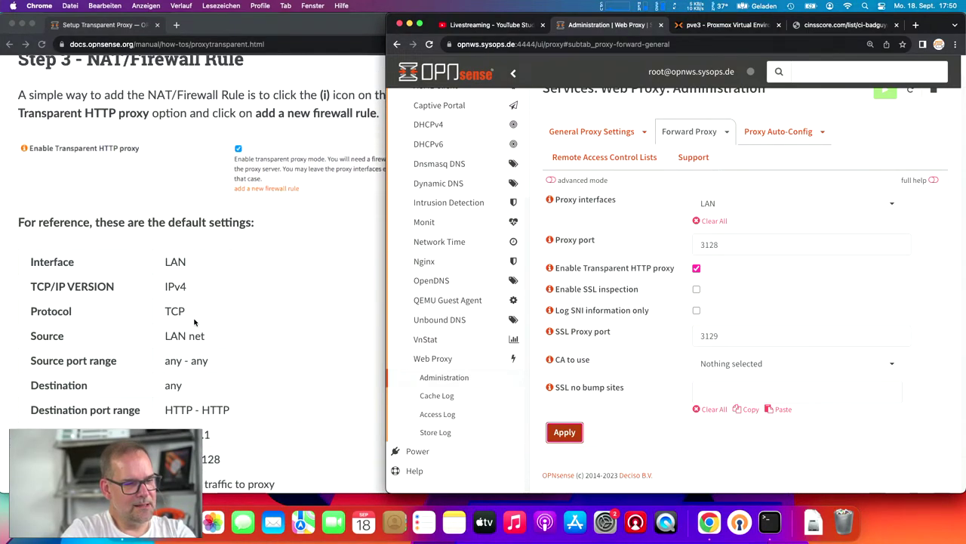
scroll(194, 323, "down", 1)
scroll(194, 322, "down", 3)
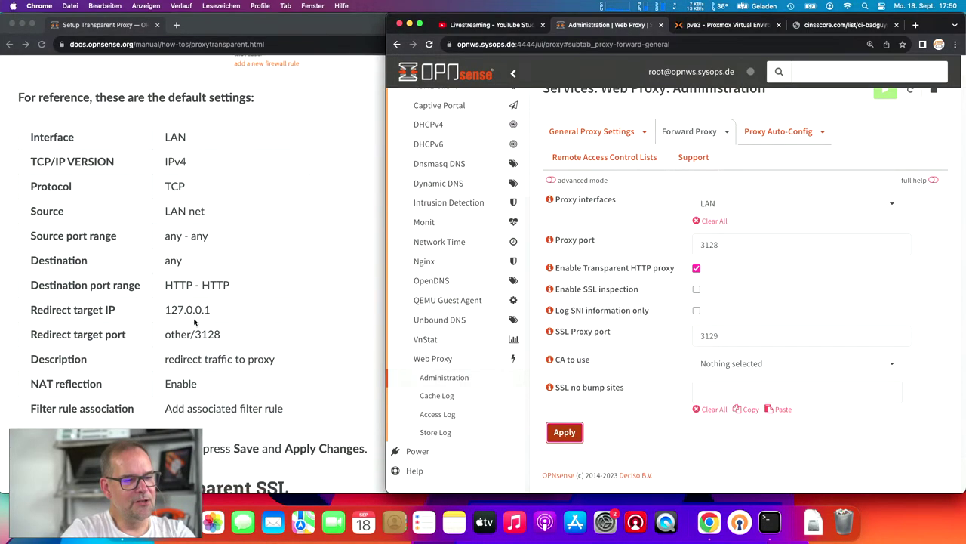
Open the LAN firewall rules page via a 'lan' search and add a new rule
left_click(797, 72)
type("lan")
key("Down")
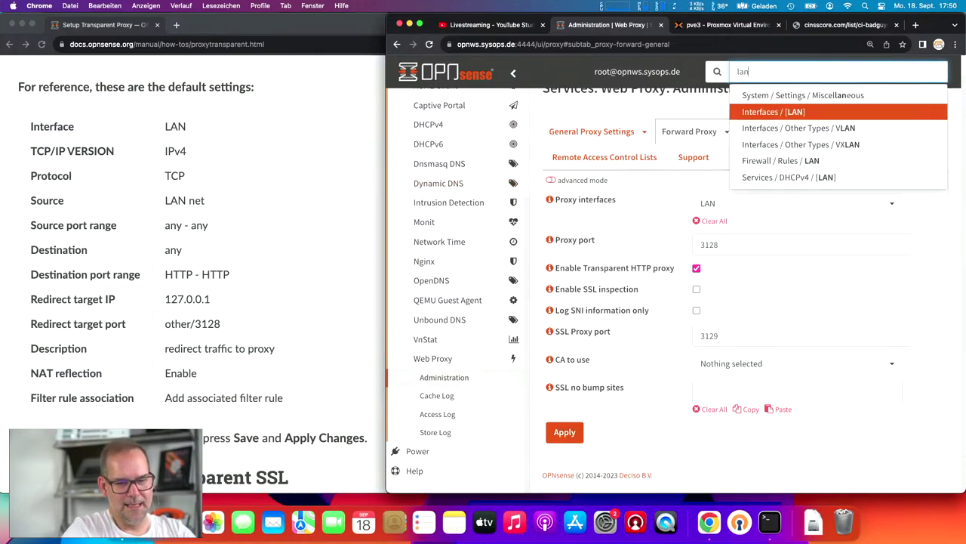
key("Down")
key("Down")
key("Down")
key("Return")
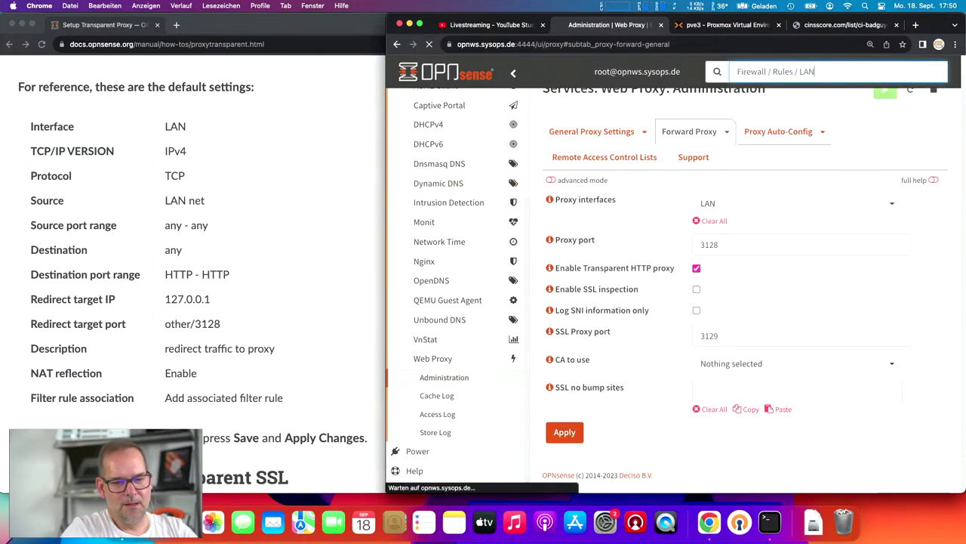
left_click(869, 152)
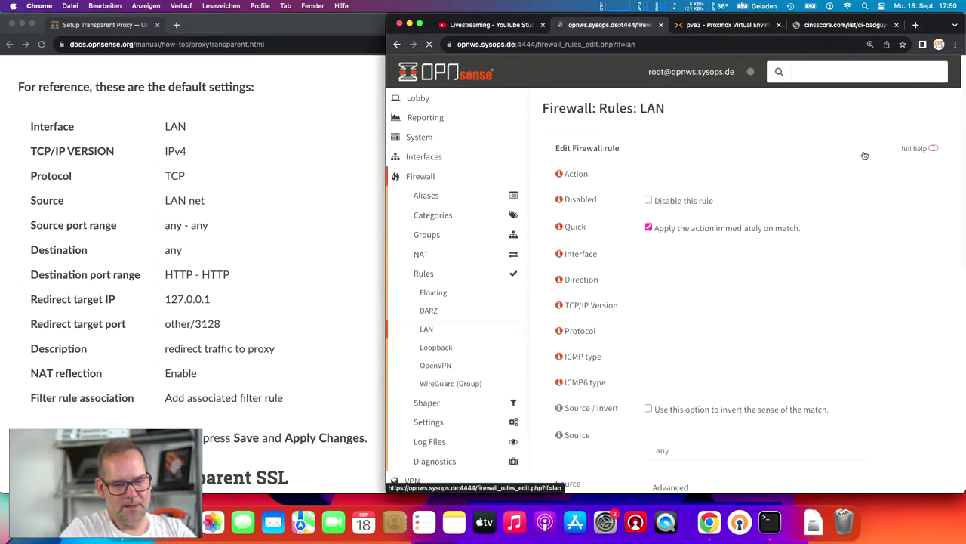
scroll(661, 164, "down", 1)
scroll(646, 186, "up", 1)
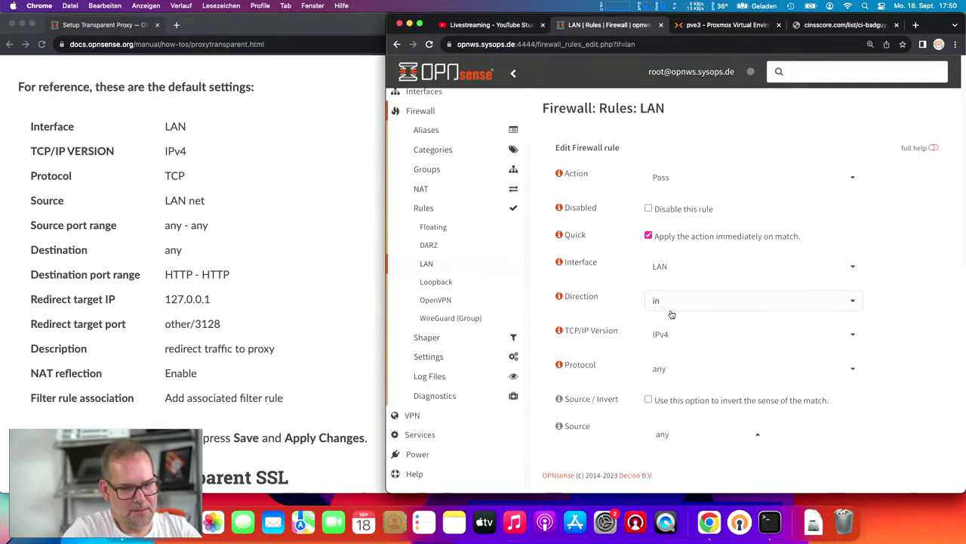
Set the new rule's protocol to TCP and its source to LAN net
left_click(684, 369)
type("t")
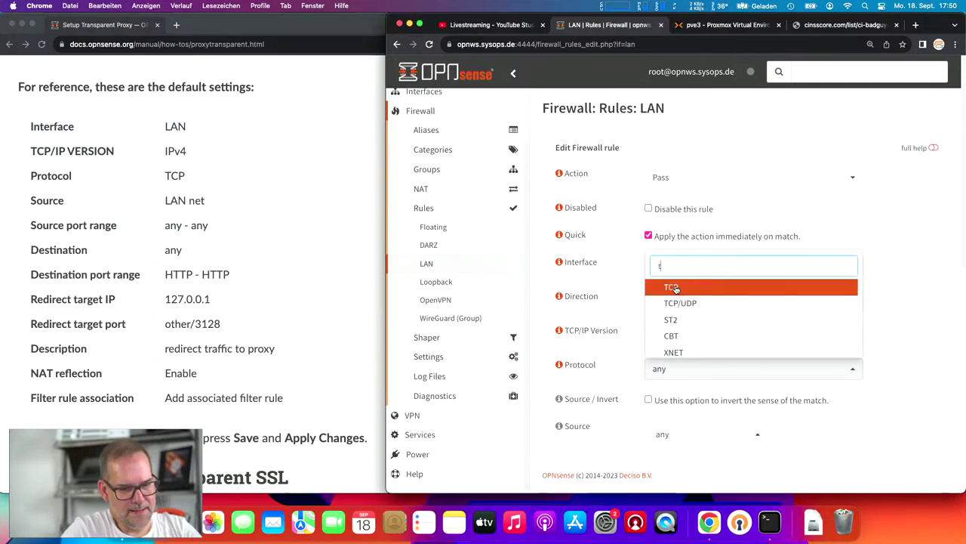
left_click(672, 286)
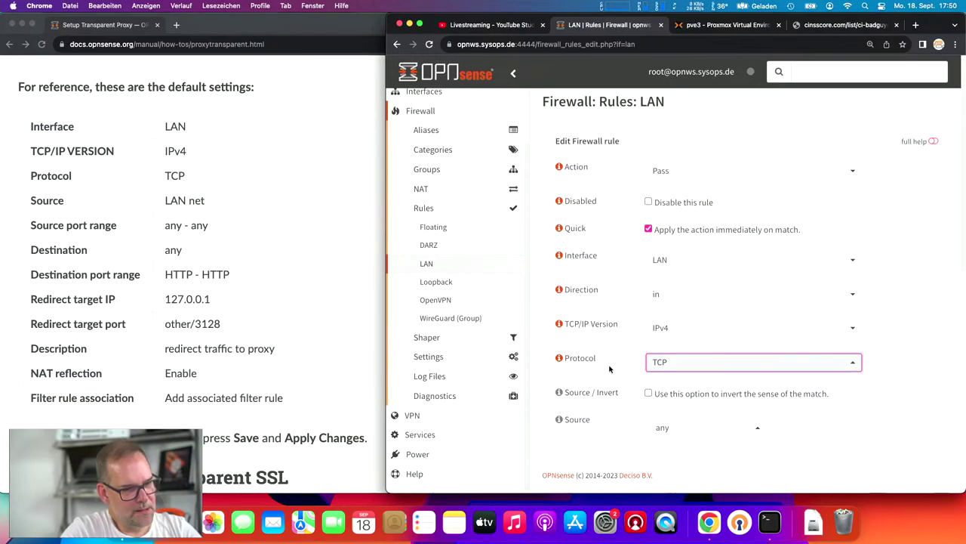
scroll(634, 370, "down", 2)
left_click(668, 369)
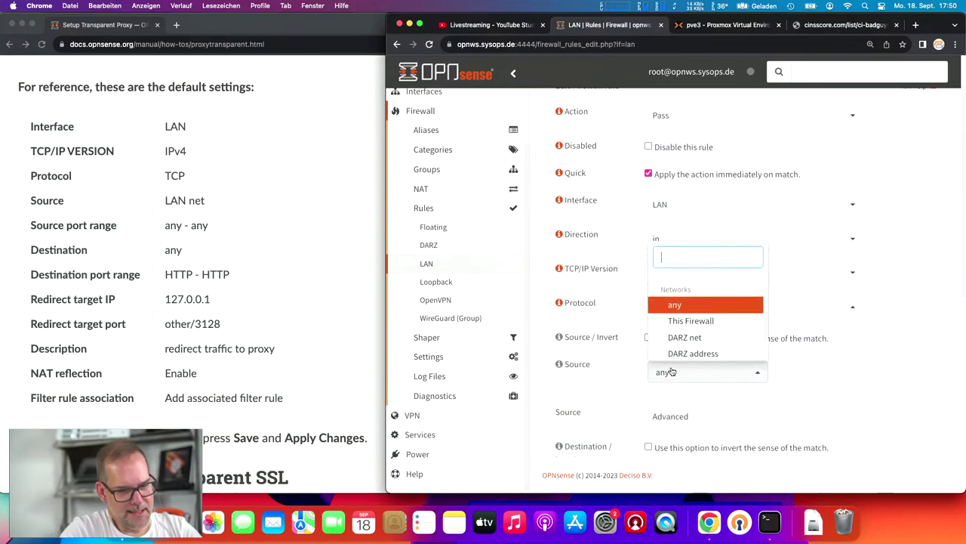
type("lan")
key("Return")
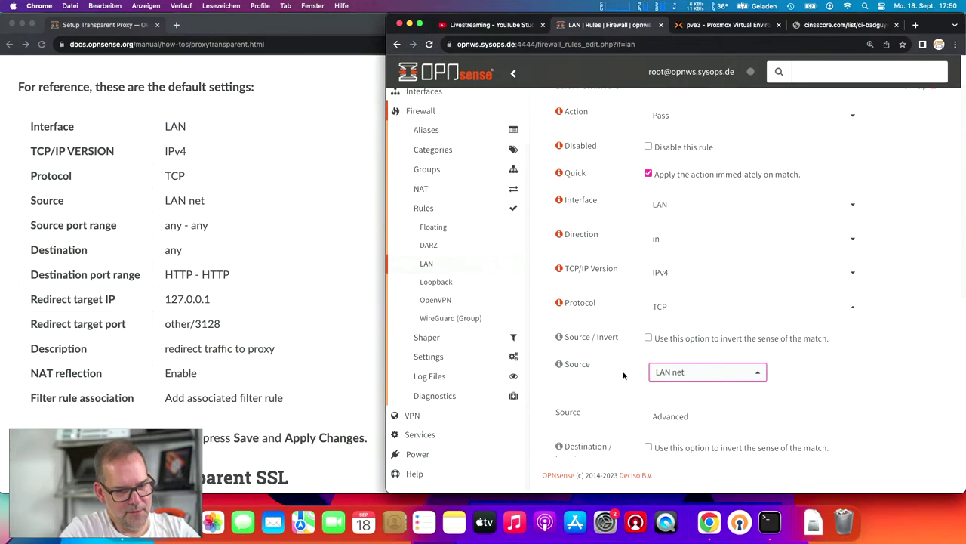
scroll(623, 375, "down", 2)
scroll(623, 375, "down", 1)
scroll(623, 375, "down", 1)
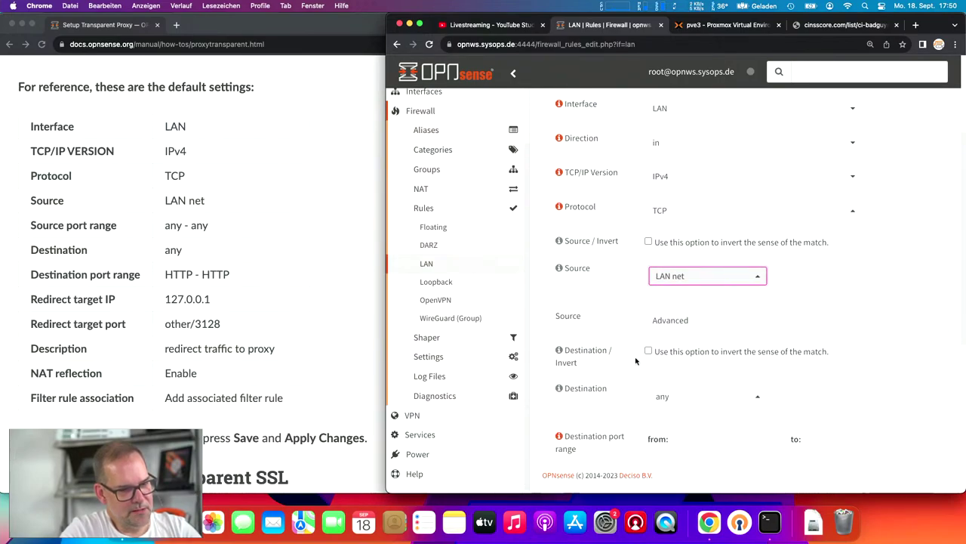
scroll(667, 385, "down", 2)
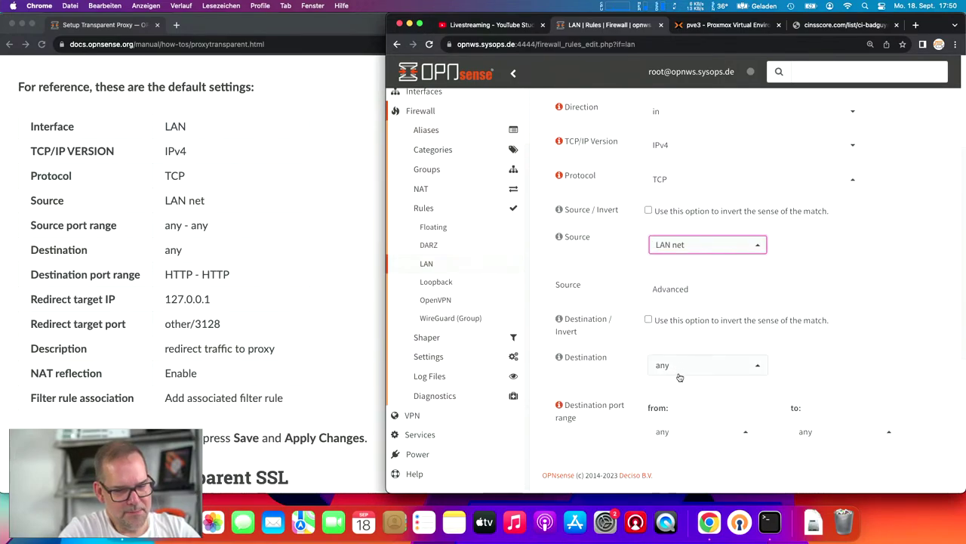
Set the destination port range to HTTP, then search the page for 'red'
left_click(687, 431)
type("htp")
key("BackSpace")
type("tp")
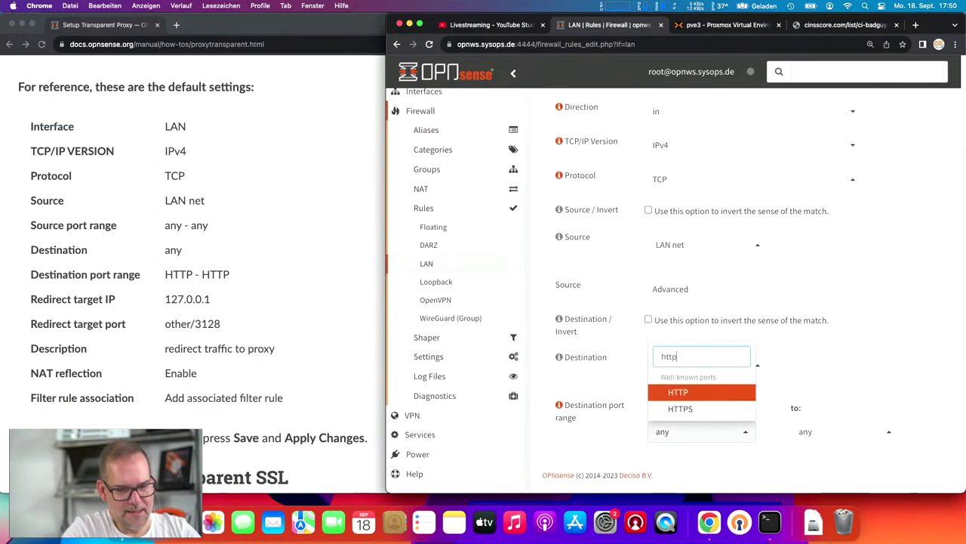
key("Return")
scroll(634, 418, "down", 3)
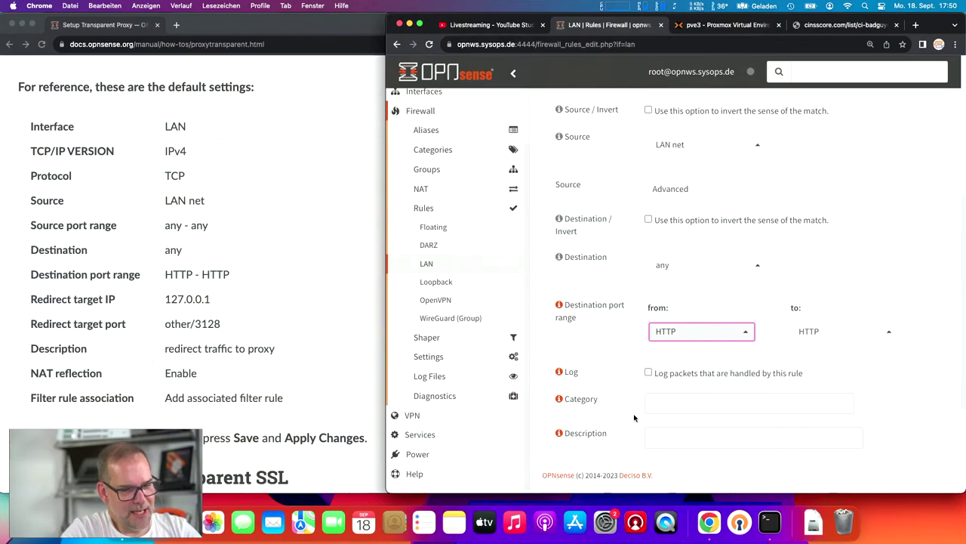
type("red")
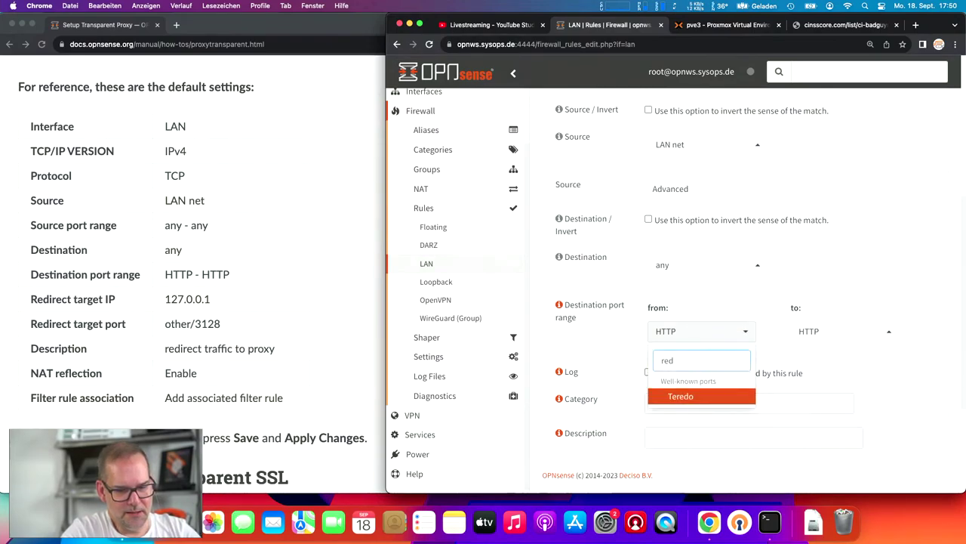
left_click(590, 369)
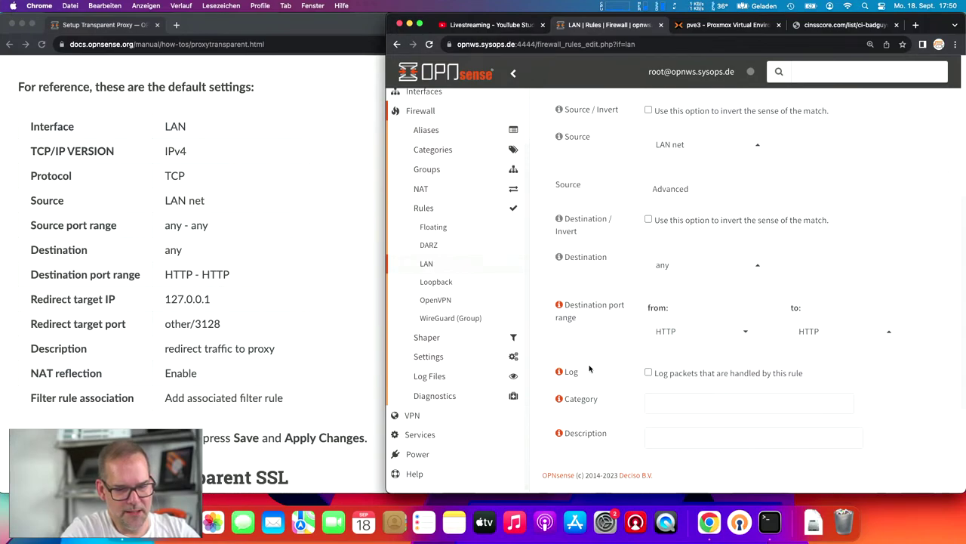
key("super+f")
type("redi")
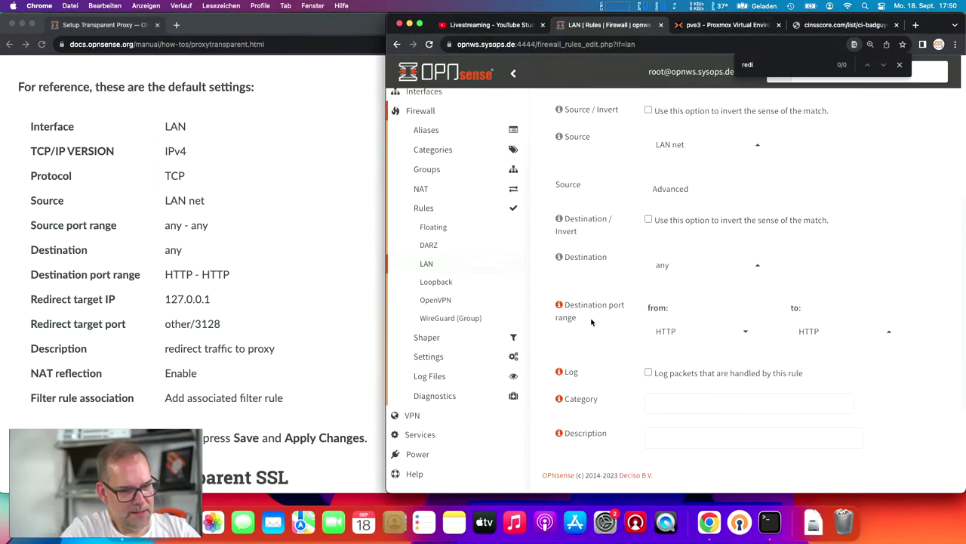
Reveal the LAN rule's advanced options and scroll through them
scroll(591, 322, "up", 5)
scroll(591, 322, "up", 3)
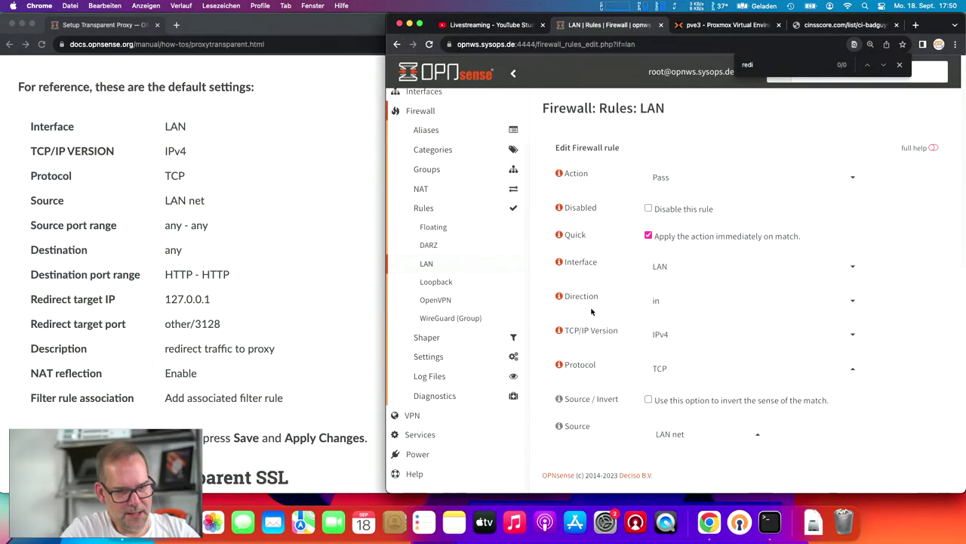
scroll(596, 354, "down", 10)
key("super+f")
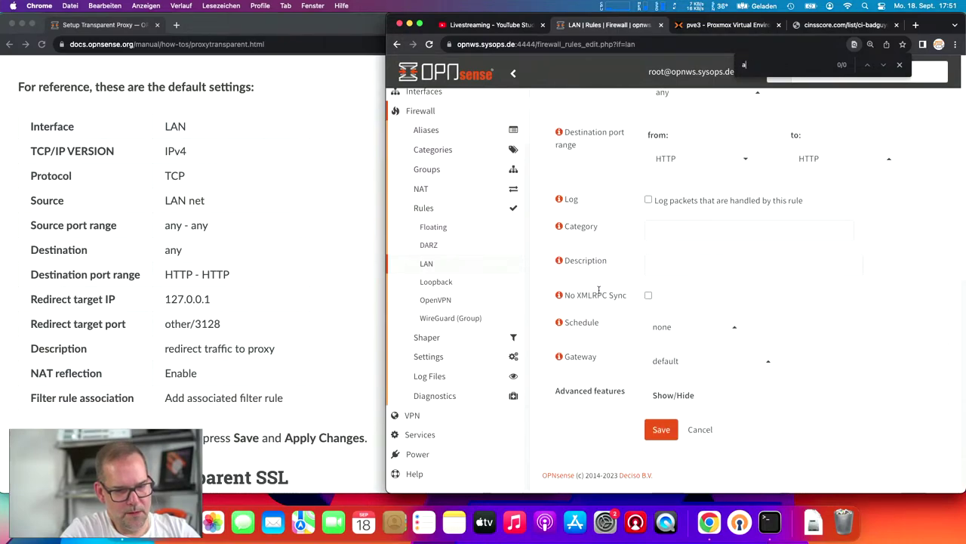
type("adv")
left_click(672, 394)
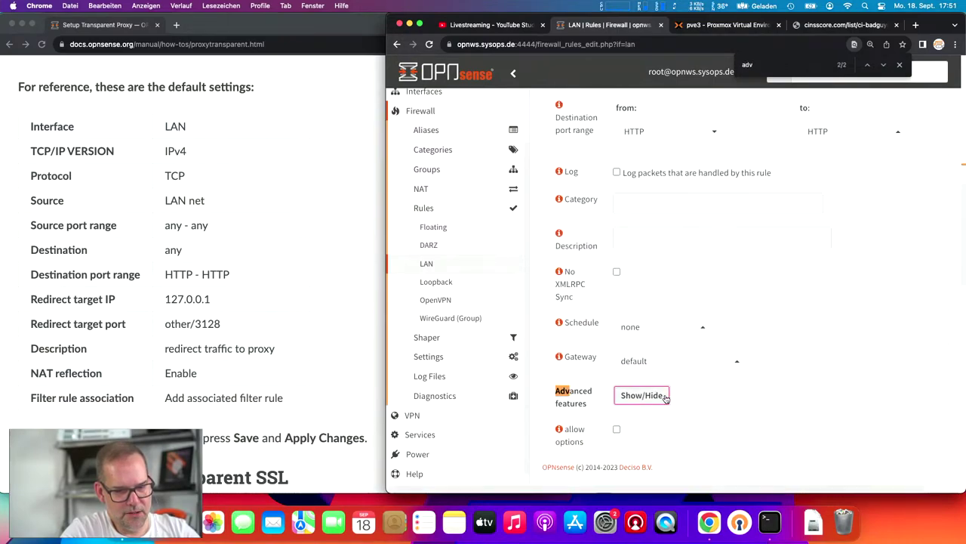
scroll(655, 356, "down", 3)
scroll(656, 355, "down", 1)
scroll(656, 355, "down", 2)
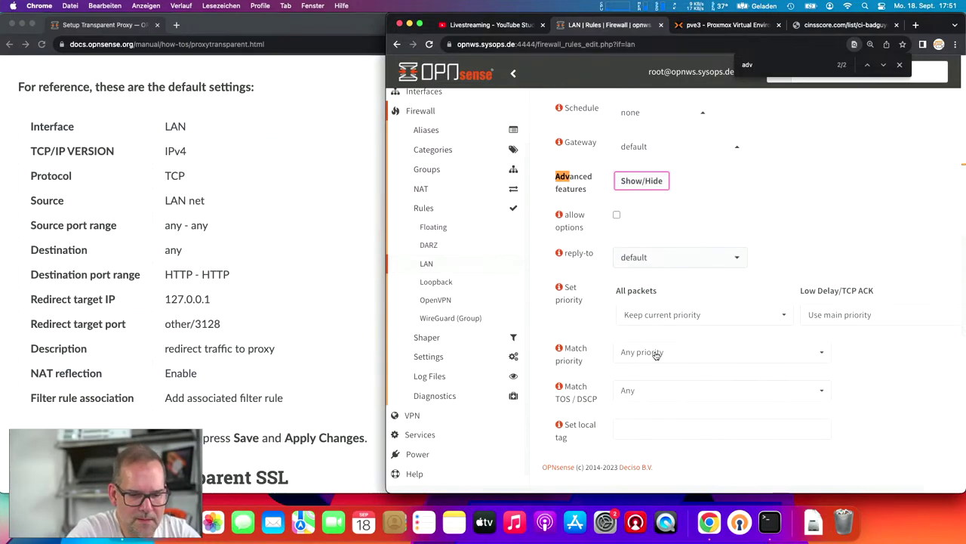
scroll(656, 356, "down", 5)
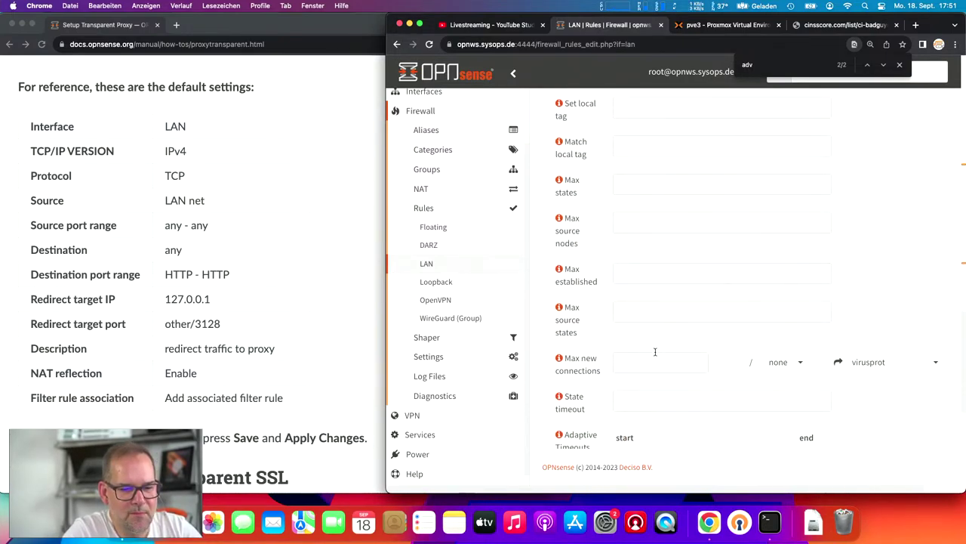
scroll(656, 355, "down", 3)
scroll(656, 355, "down", 3)
scroll(655, 354, "down", 3)
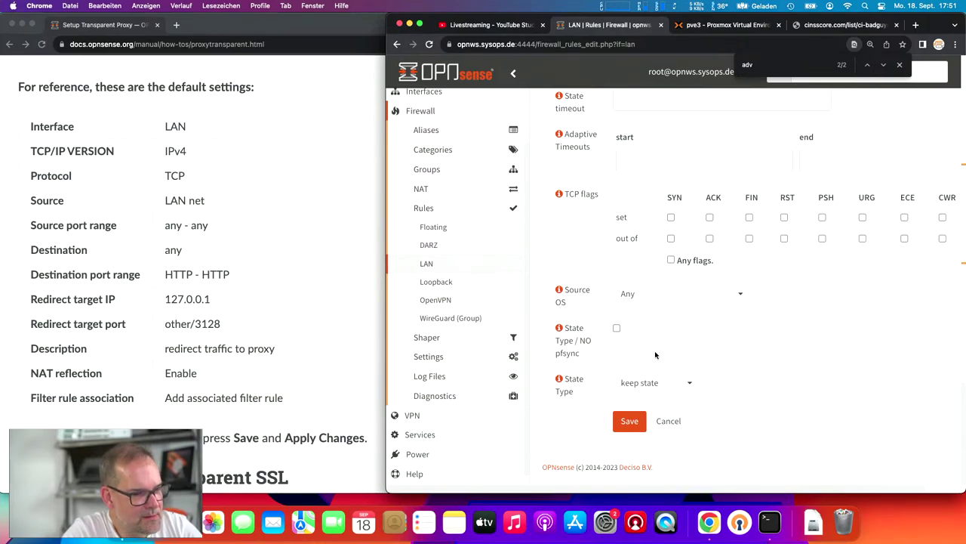
Consult the proxy setup guide, then cancel the unfinished LAN rule
left_click(355, 280)
scroll(355, 280, "up", 3)
scroll(355, 280, "up", 2)
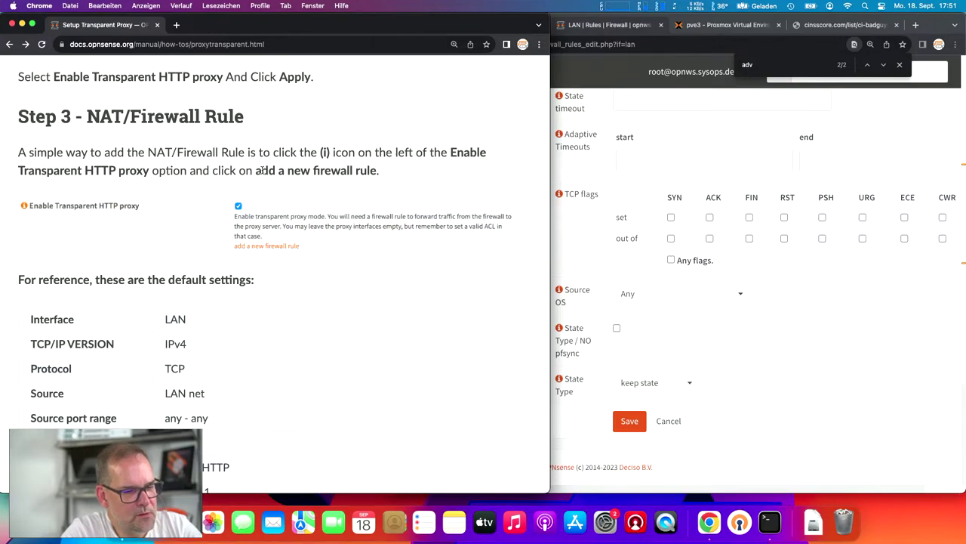
left_click(726, 334)
scroll(726, 334, "up", 10)
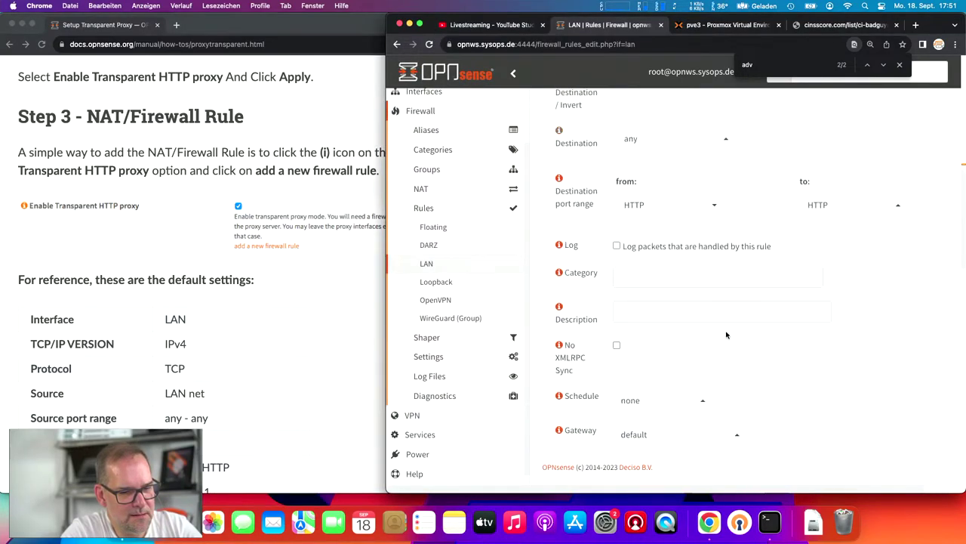
scroll(726, 334, "up", 5)
scroll(726, 334, "up", 5)
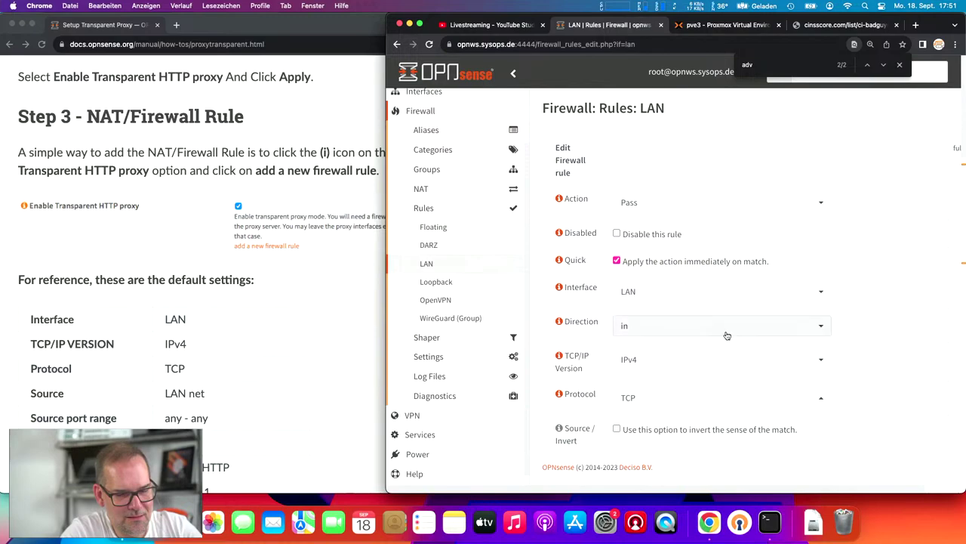
left_click(427, 263)
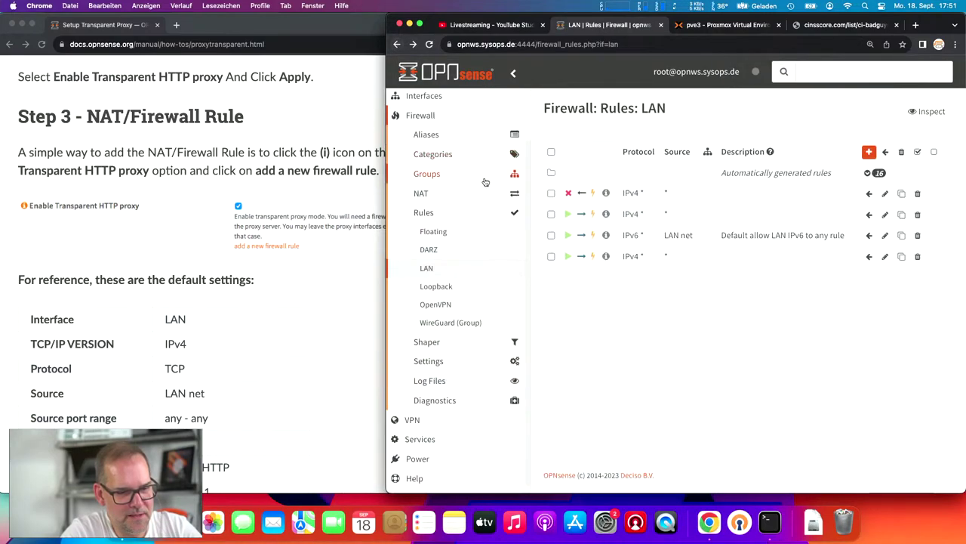
left_click(396, 46)
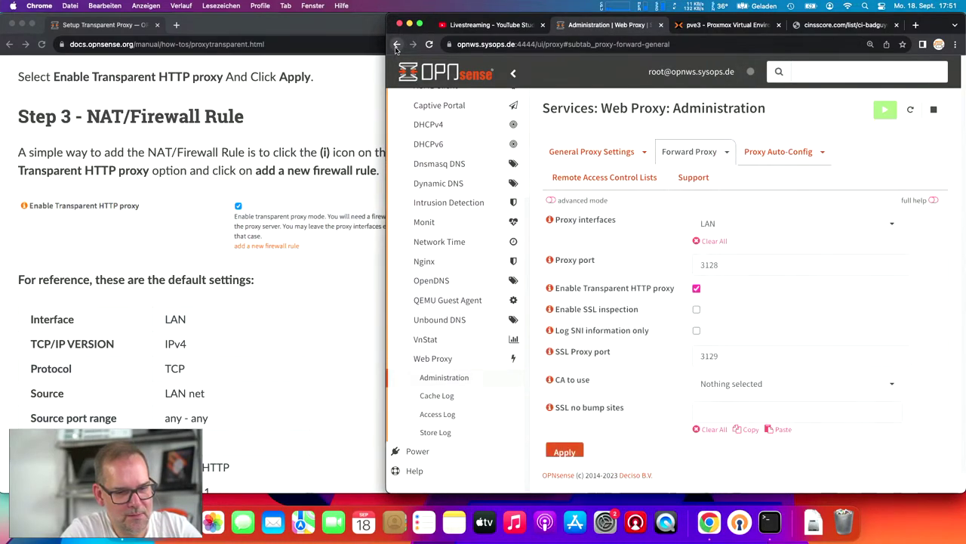
scroll(642, 270, "down", 1)
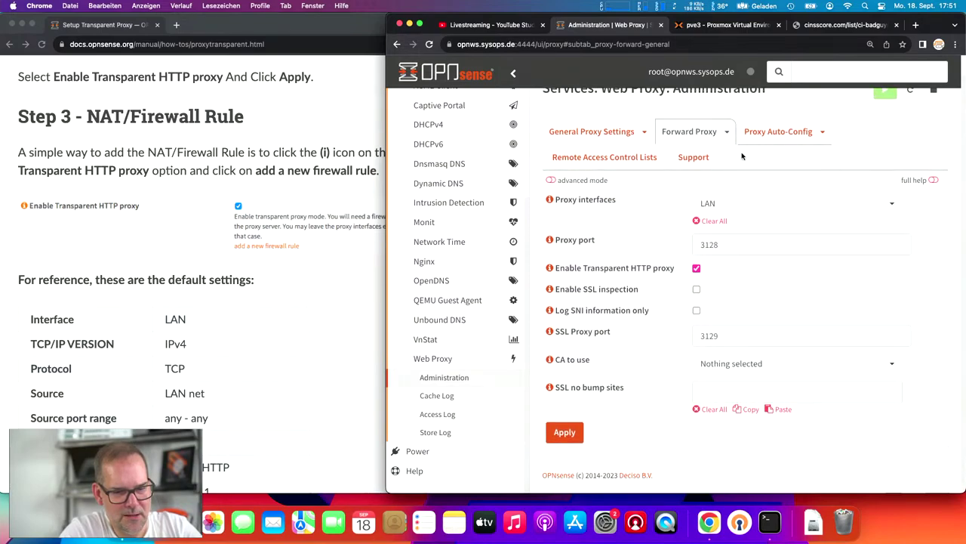
key("super+f")
type("fire")
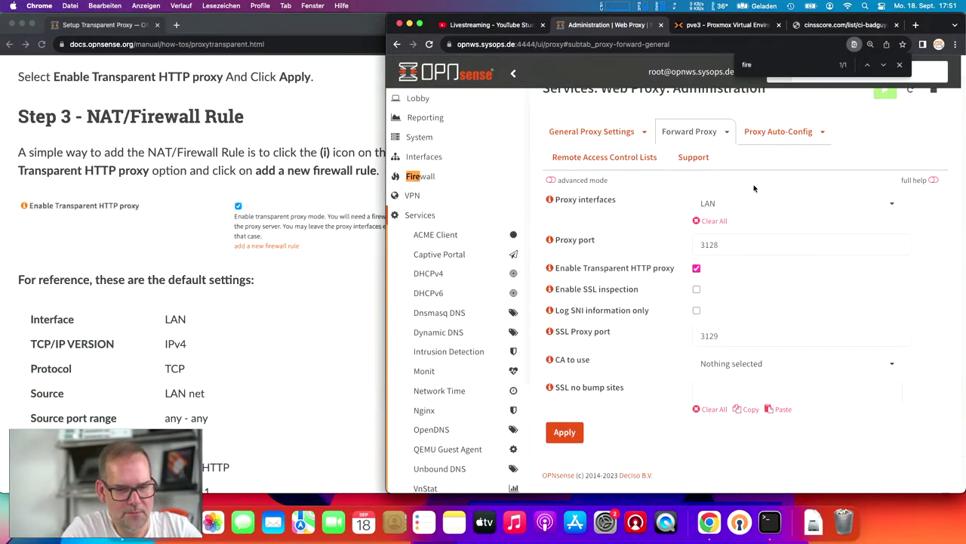
type("wal")
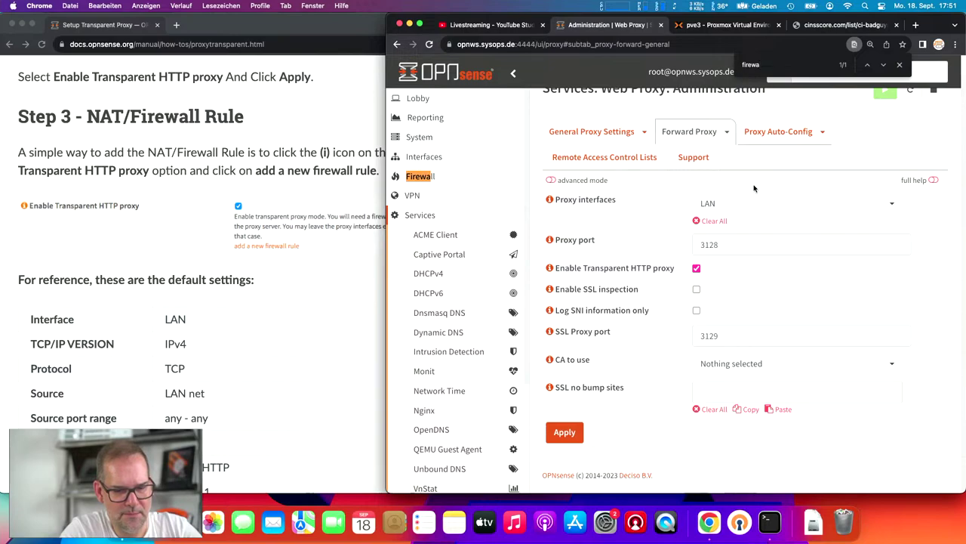
key("BackSpace")
left_click(553, 181)
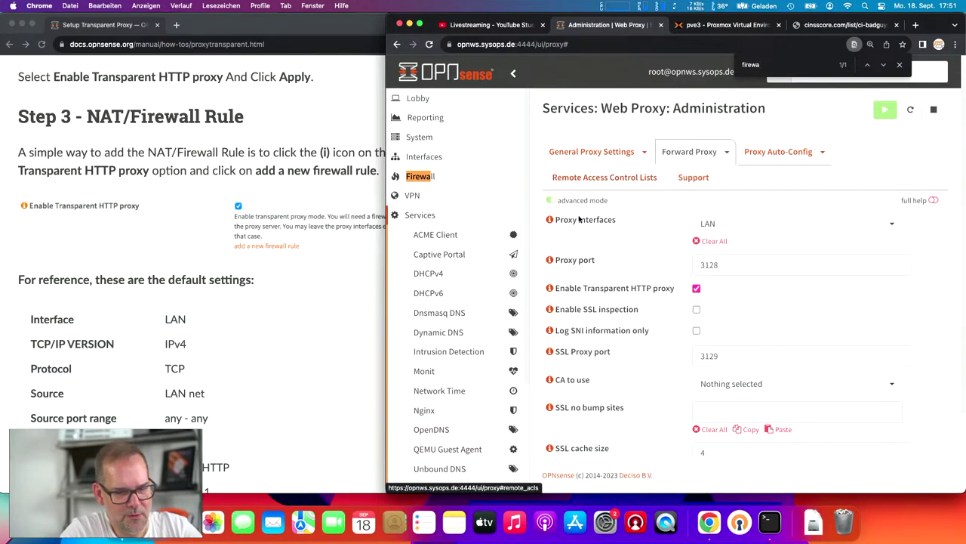
scroll(590, 252, "down", 2)
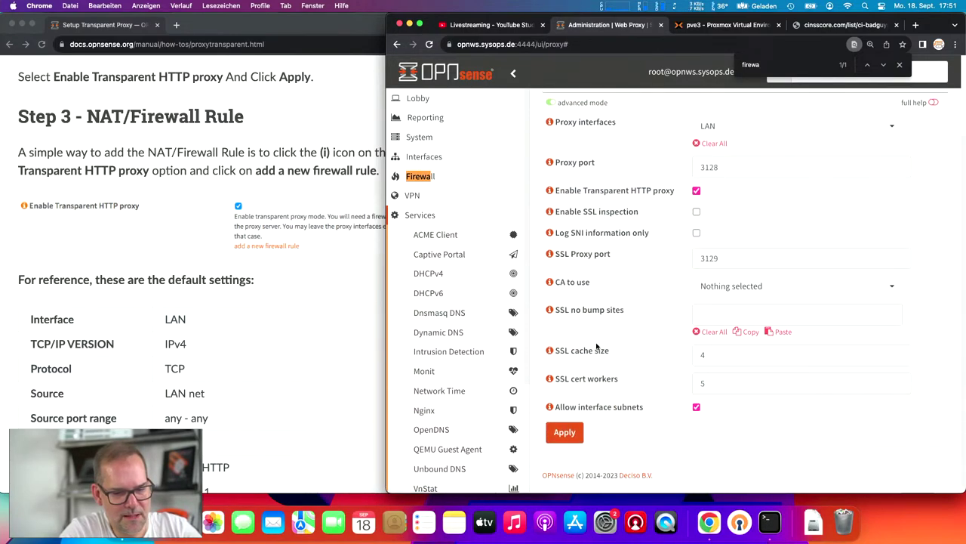
scroll(596, 345, "up", 3)
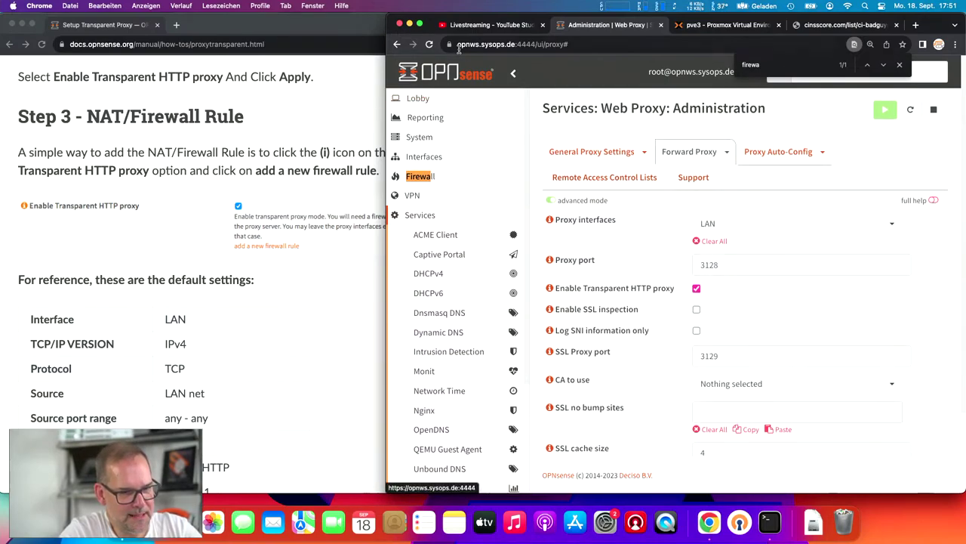
left_click(398, 44)
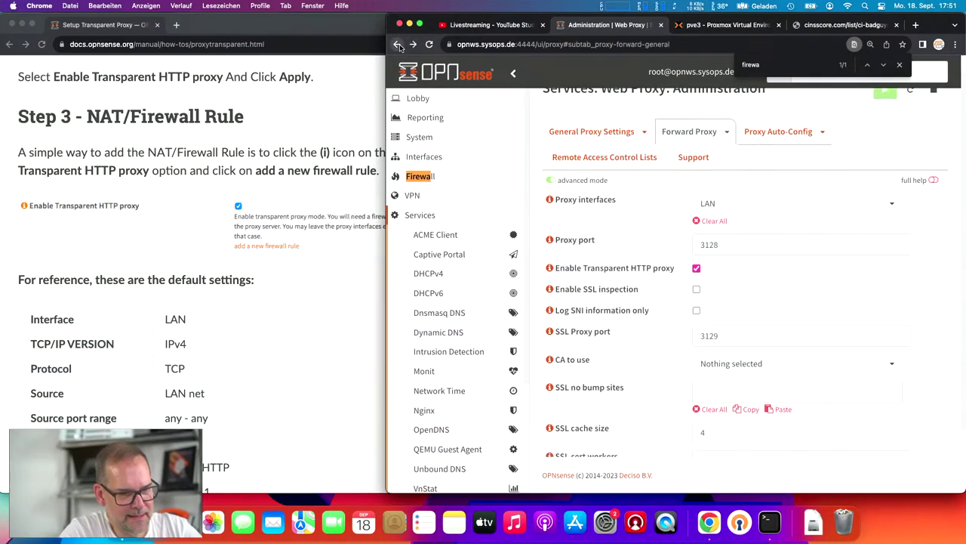
left_click(899, 65)
left_click(906, 76)
type("lan")
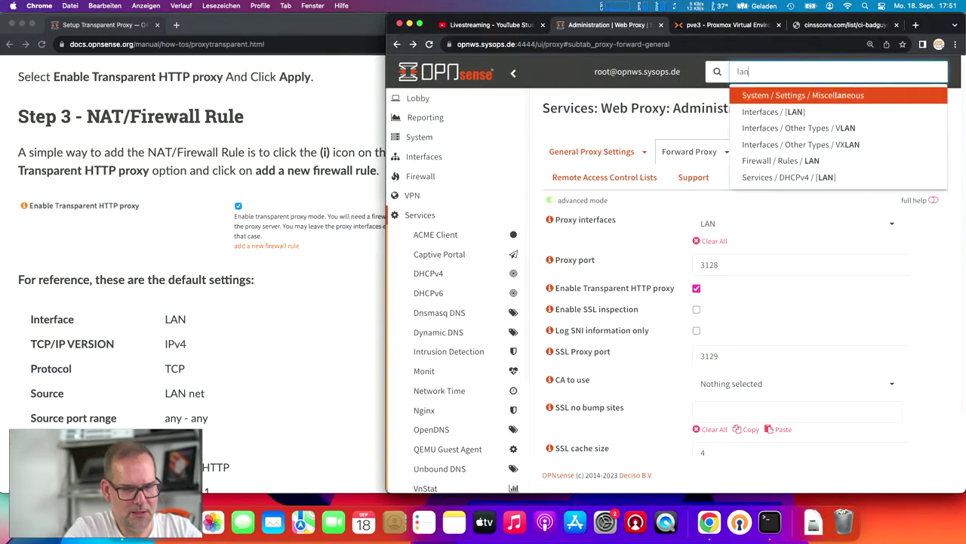
key("Down")
key("Down")
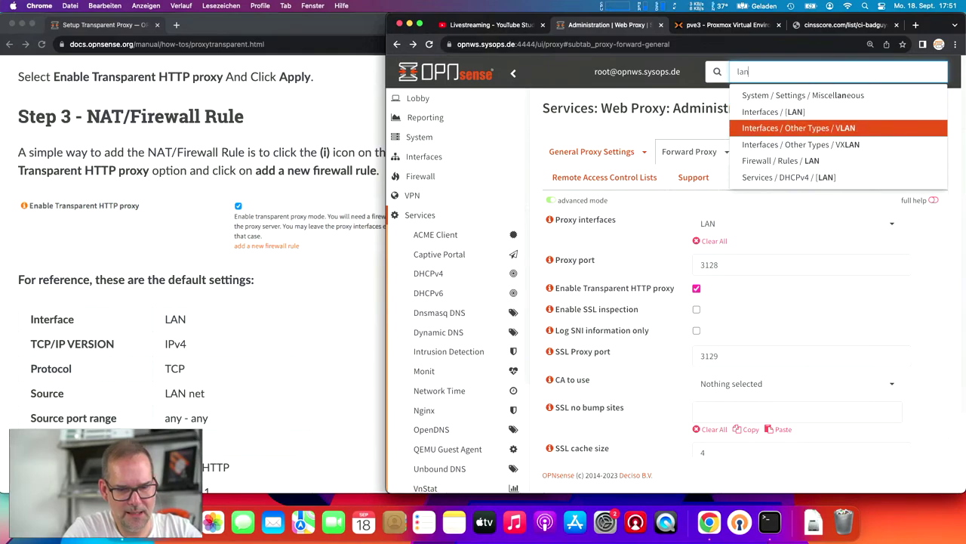
key("Down")
key("Down")
key("Return")
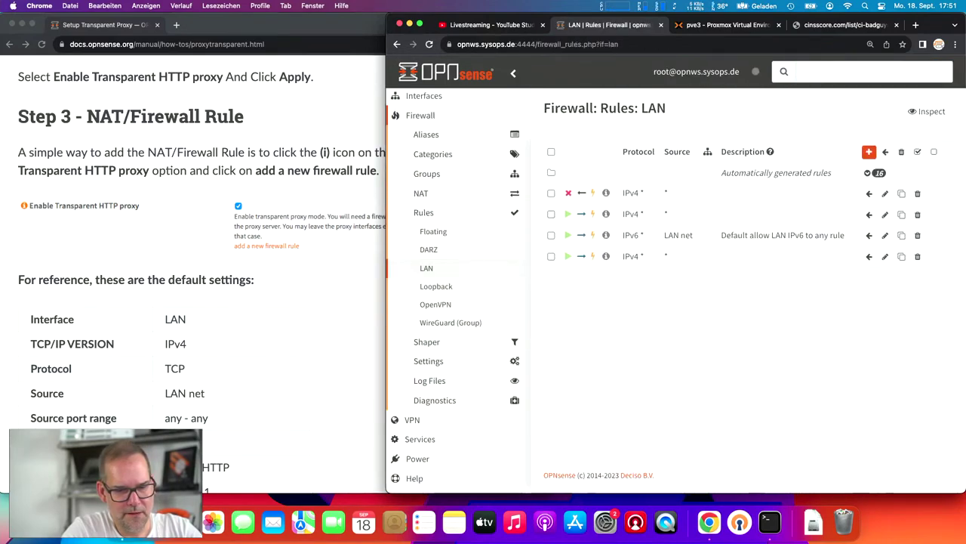
Start a new IPv4 LAN firewall rule with TCP as the protocol
left_click(869, 152)
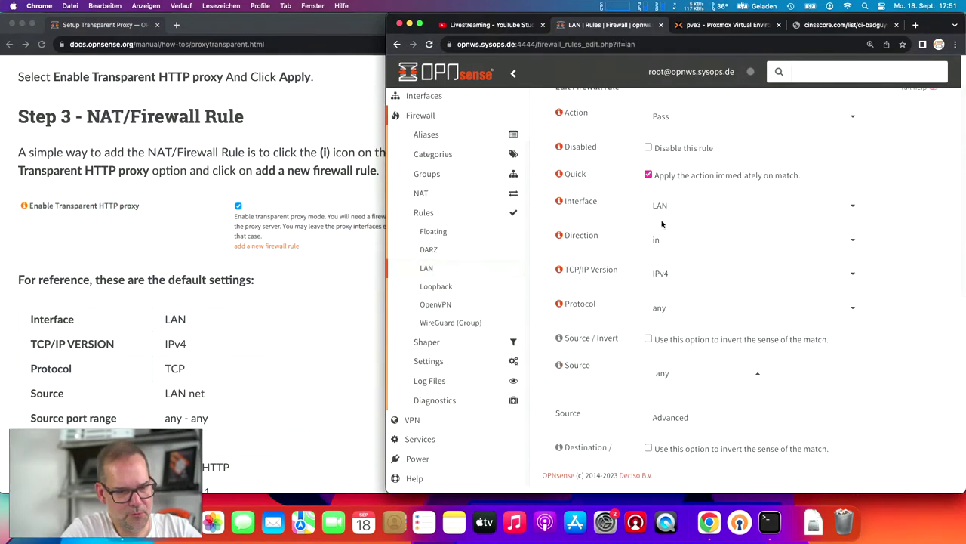
scroll(664, 226, "up", 1)
scroll(660, 195, "down", 2)
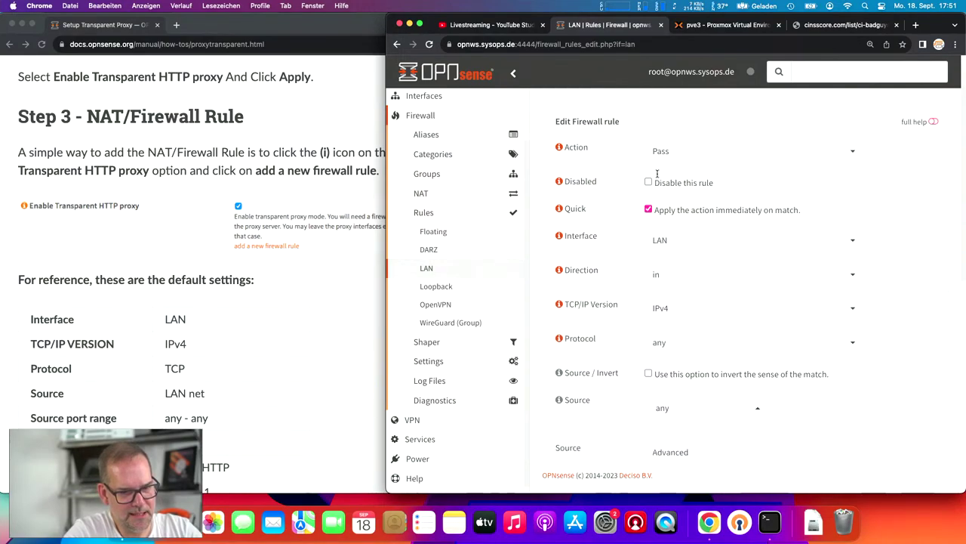
left_click(670, 262)
type("t")
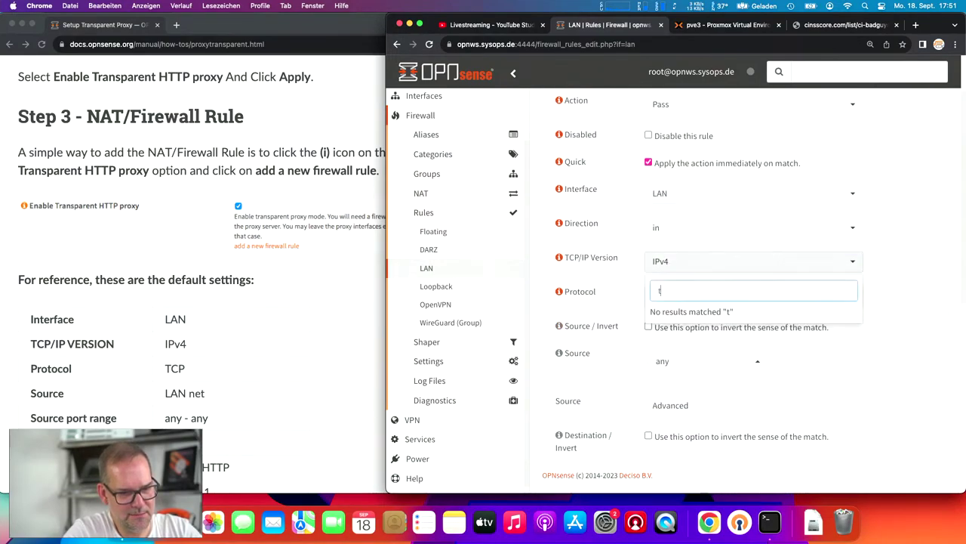
left_click(671, 264)
left_click(661, 296)
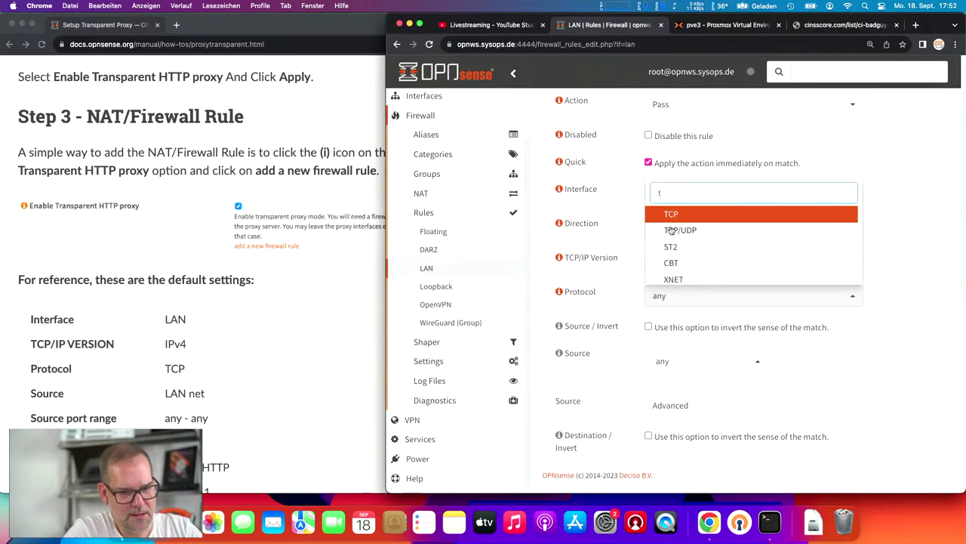
left_click(673, 219)
Set the rule's destination port range from HTTP to HTTP
scroll(668, 354, "down", 4)
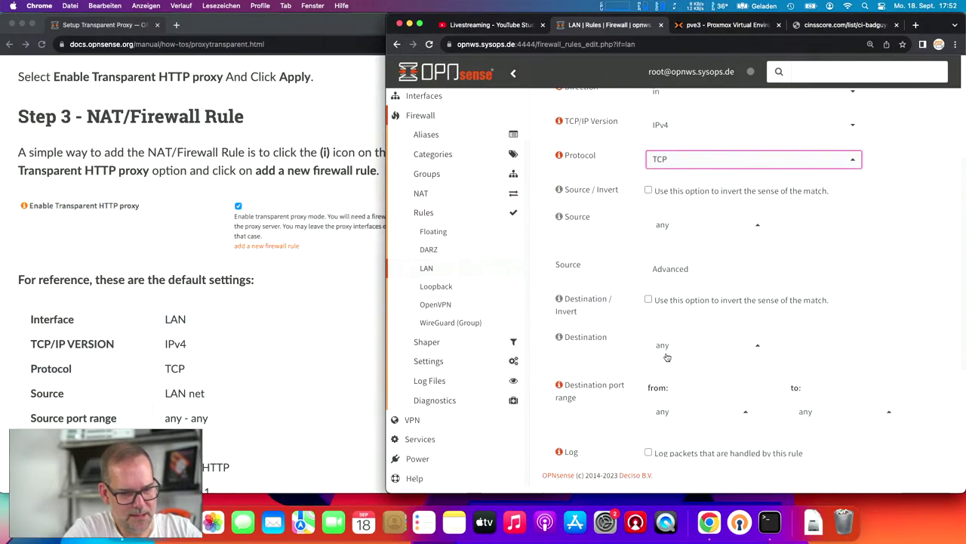
left_click(664, 346)
left_click(664, 346)
type("htp")
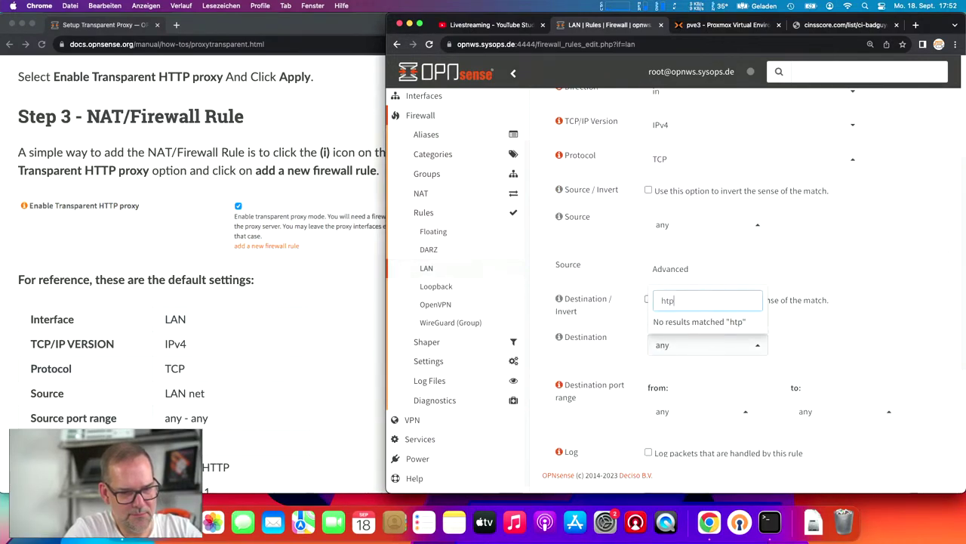
key("BackSpace")
key("BackSpace")
key("BackSpace")
type("htt")
key("Escape")
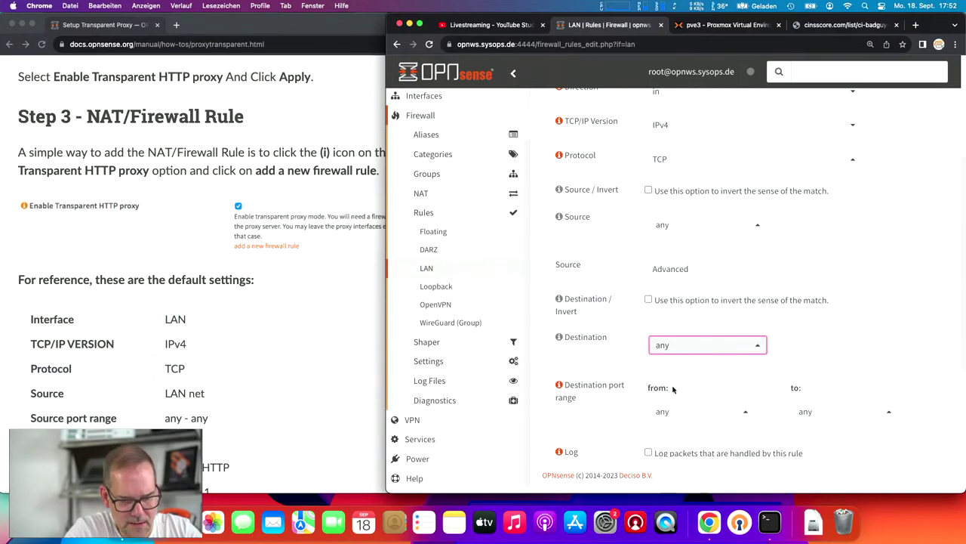
left_click(676, 412)
type("http")
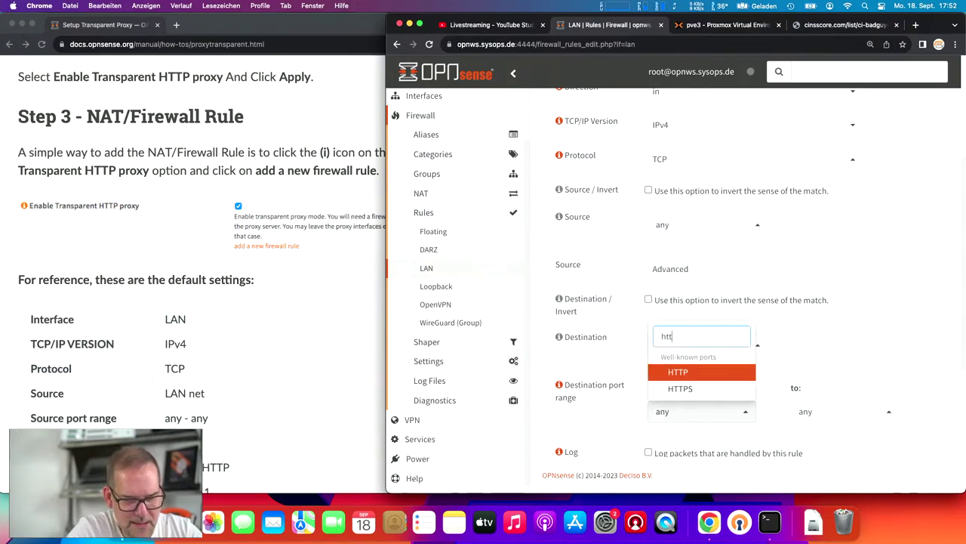
key("Return")
scroll(571, 383, "down", 5)
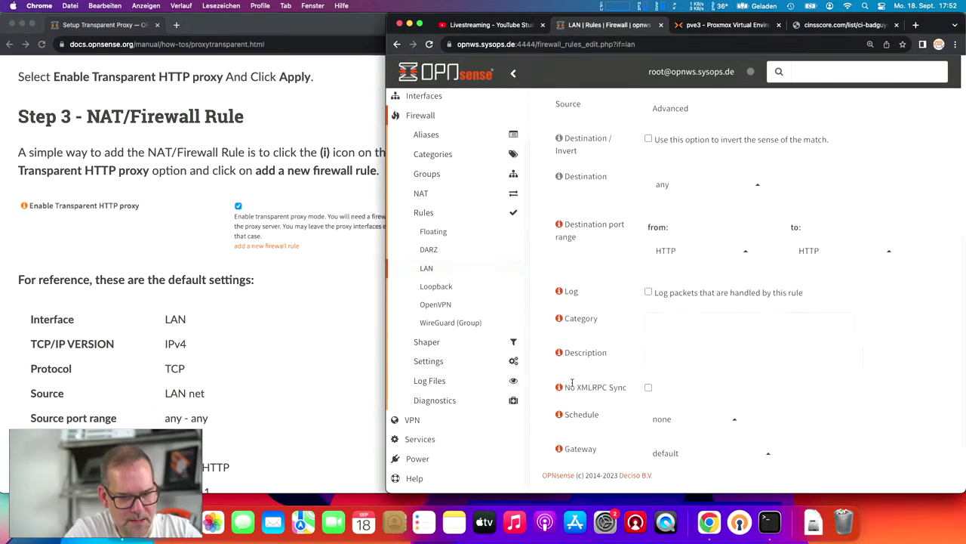
scroll(571, 383, "down", 1)
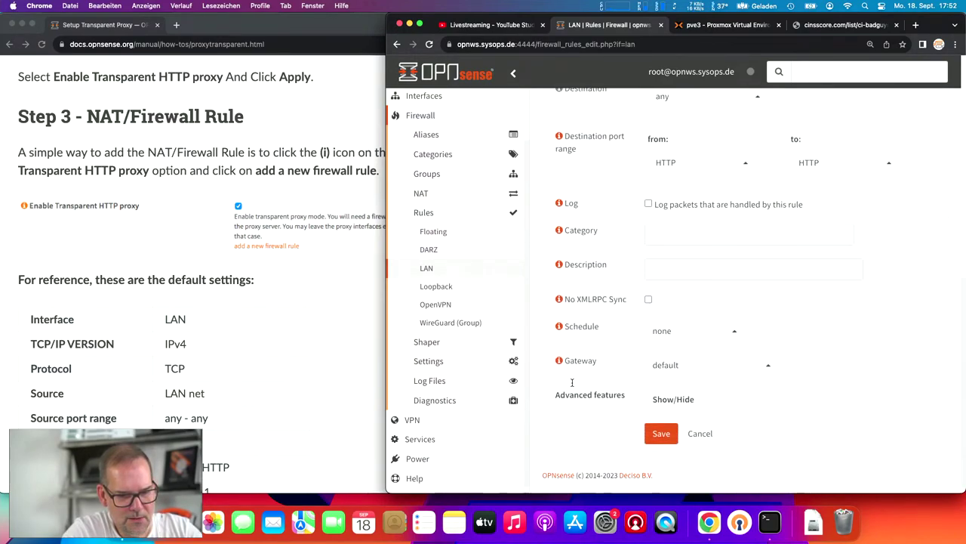
left_click(360, 351)
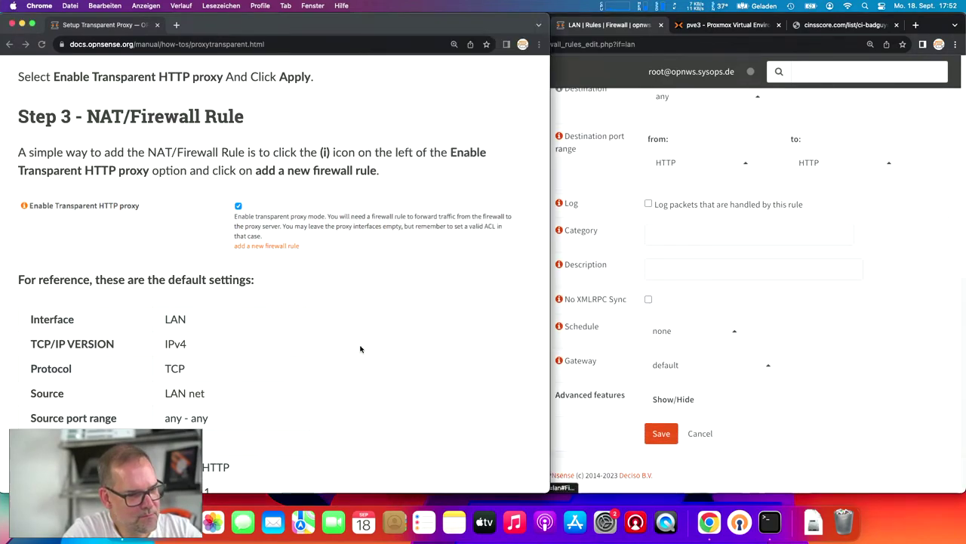
scroll(360, 355, "down", 5)
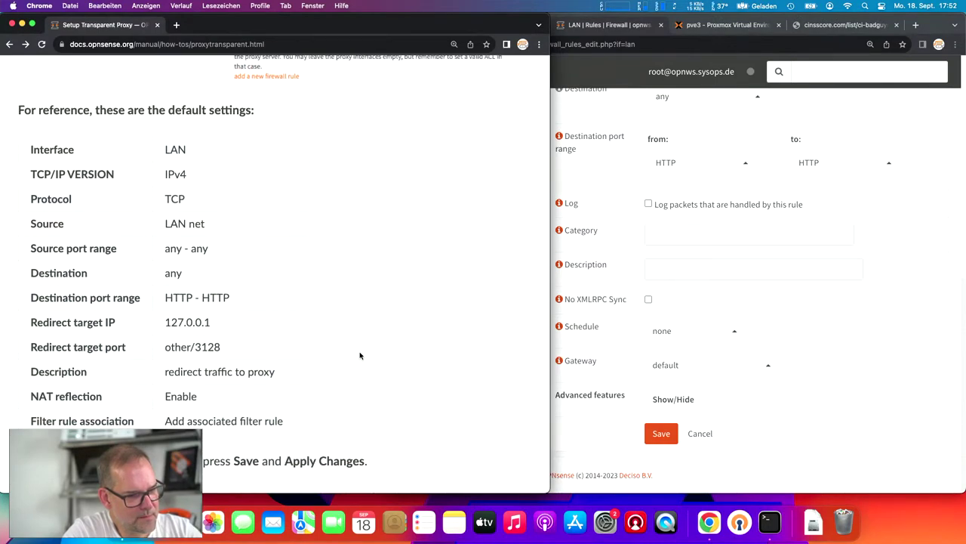
scroll(360, 355, "down", 1)
scroll(360, 355, "down", 3)
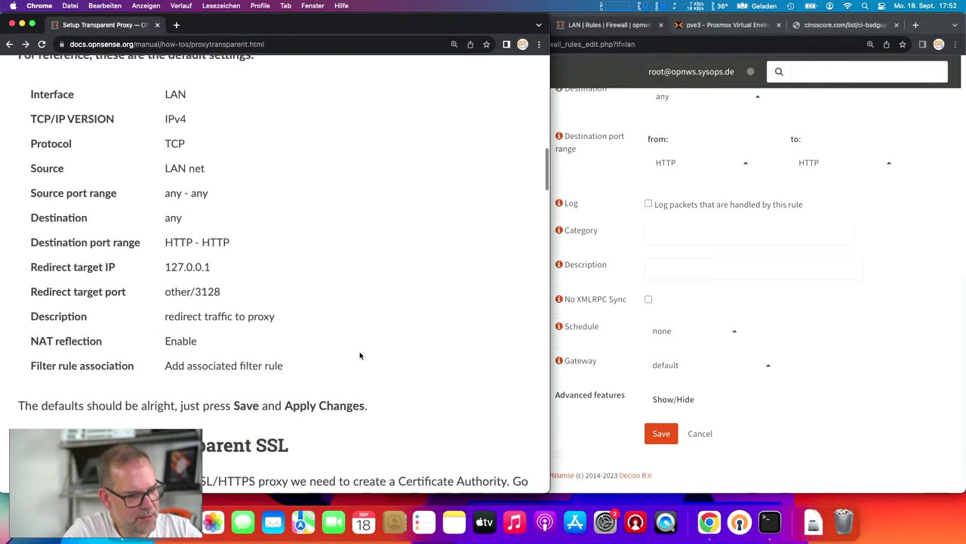
scroll(360, 355, "up", 4)
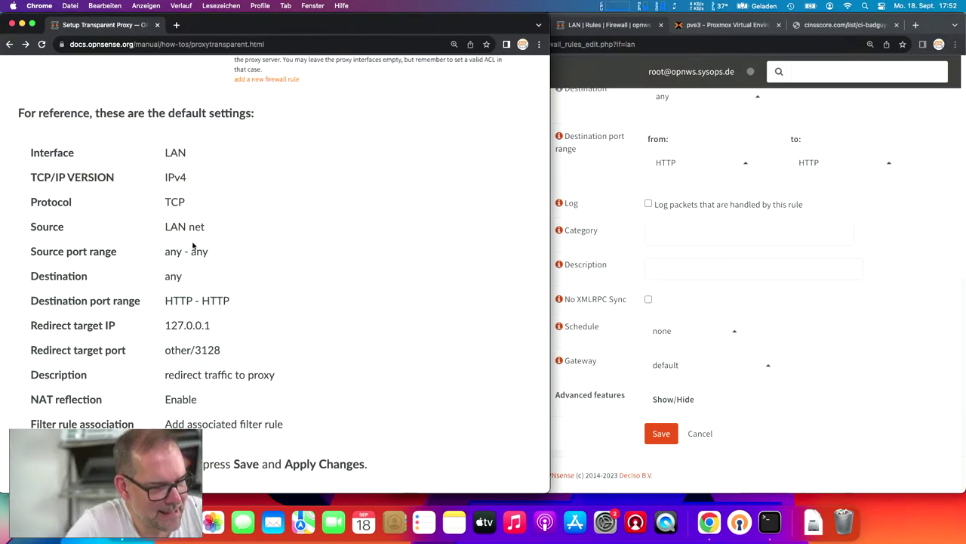
double_click(197, 325)
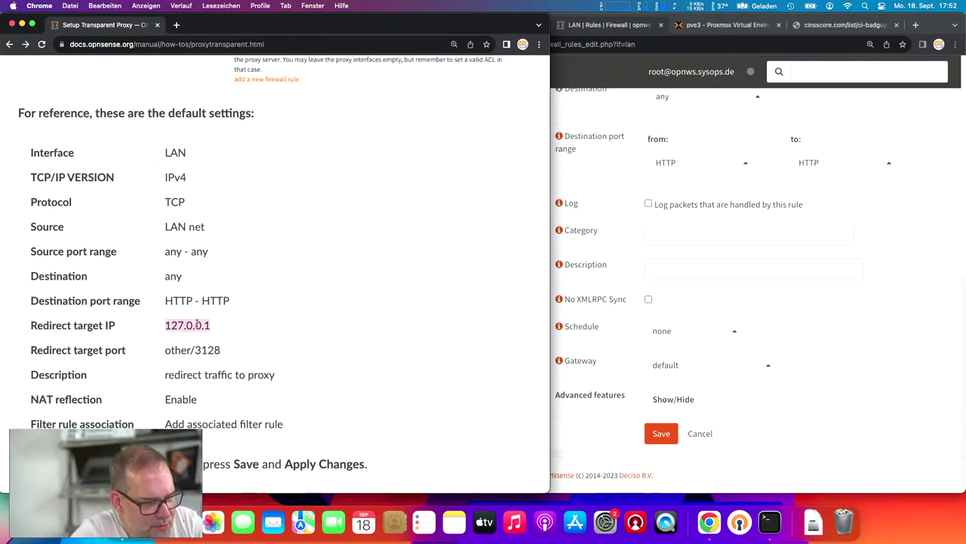
triple_click(178, 348)
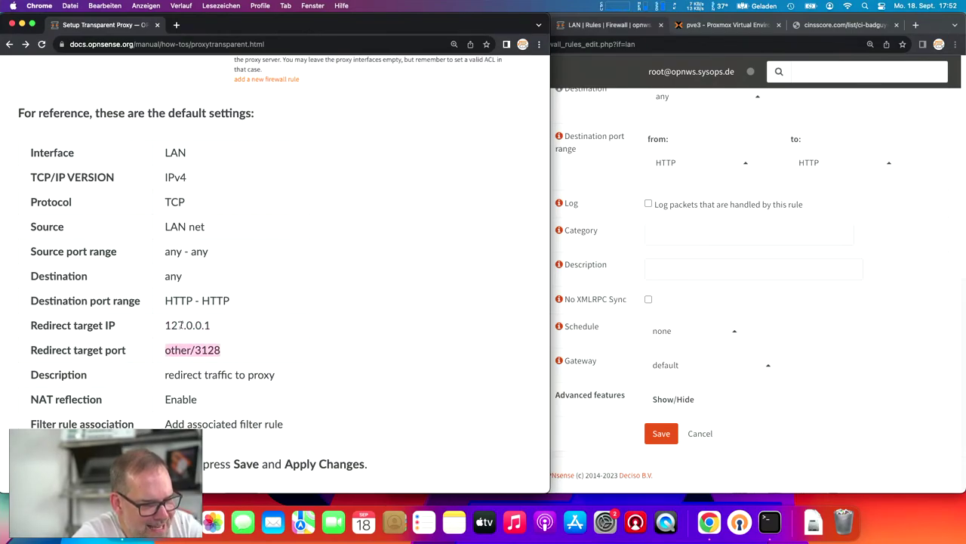
scroll(184, 322, "up", 3)
scroll(183, 322, "up", 1)
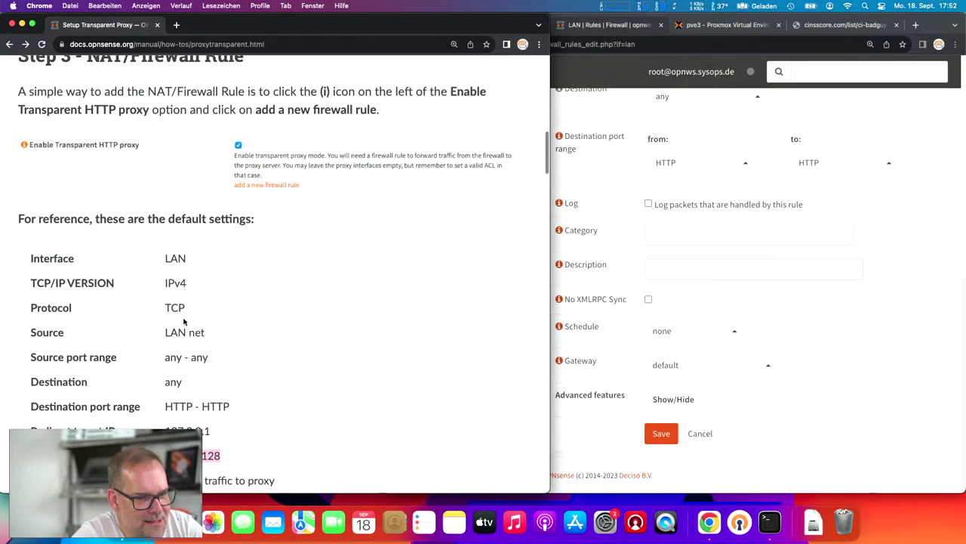
scroll(184, 322, "down", 3)
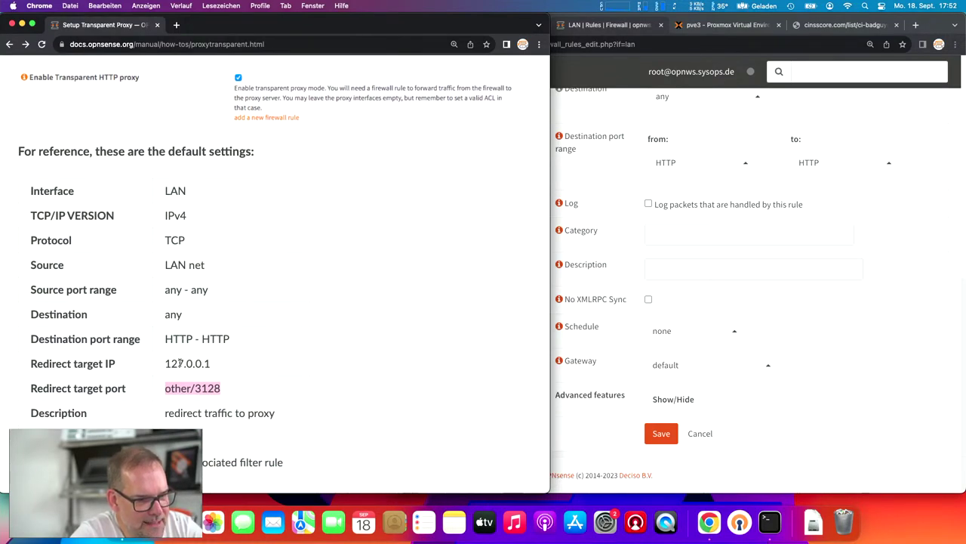
scroll(191, 380, "down", 1)
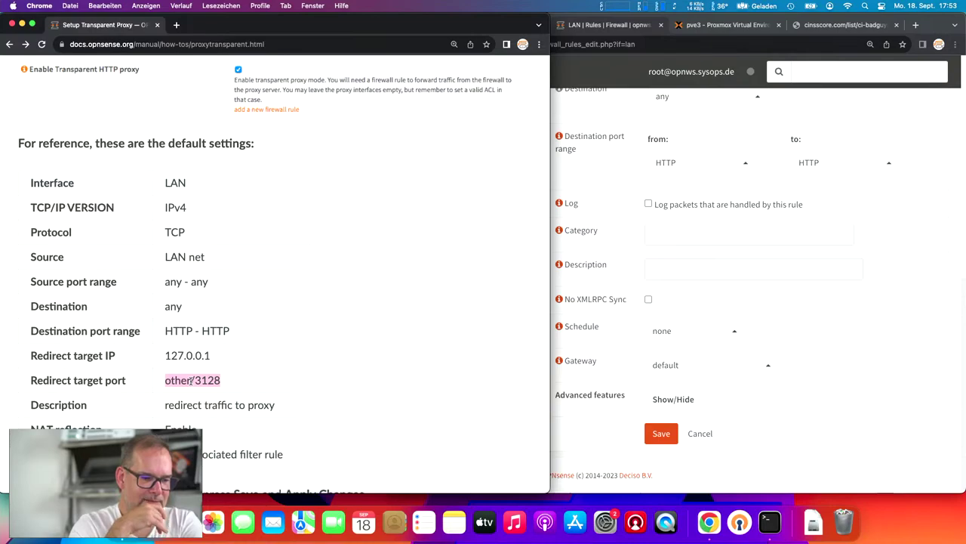
Search the LAN rule form's page text for 'red' to find redirect settings
left_click(784, 432)
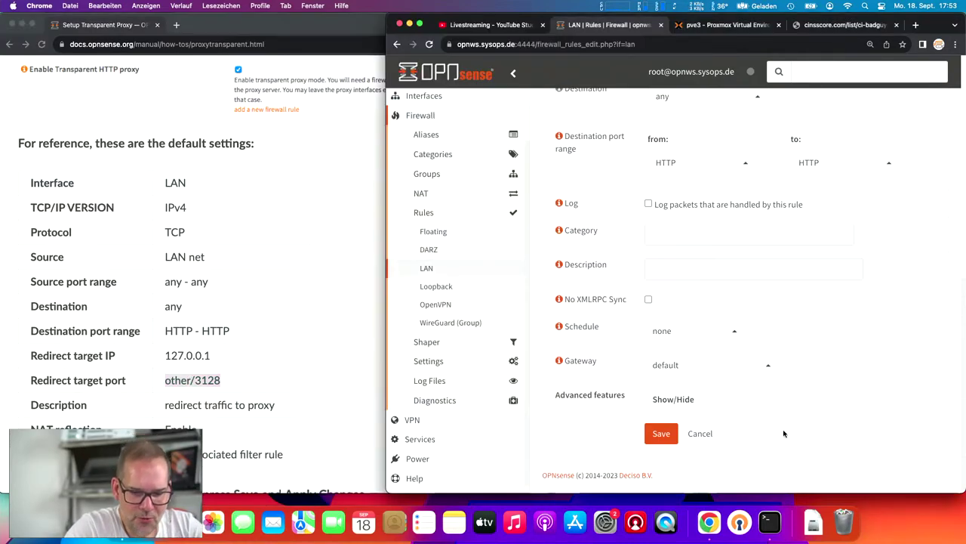
scroll(754, 406, "up", 3)
scroll(754, 405, "up", 3)
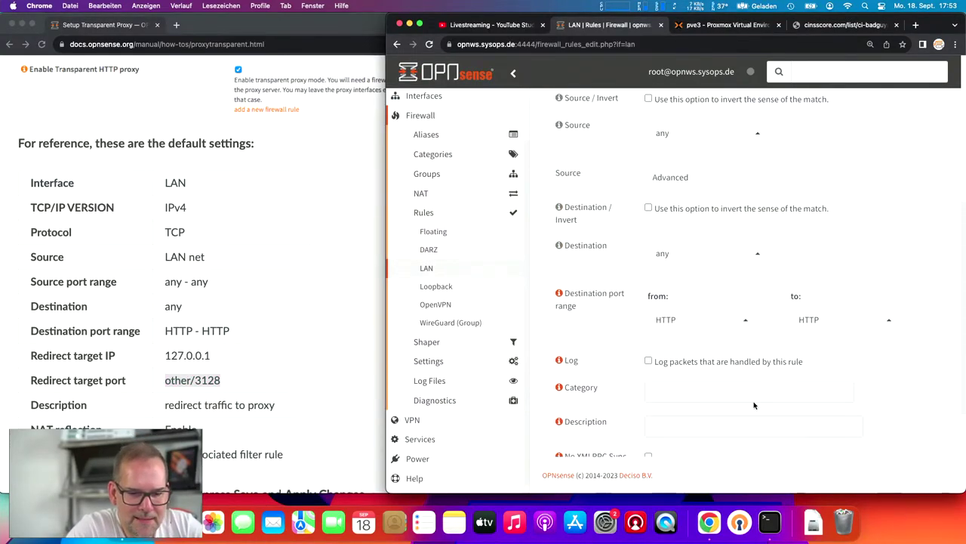
scroll(754, 405, "up", 2)
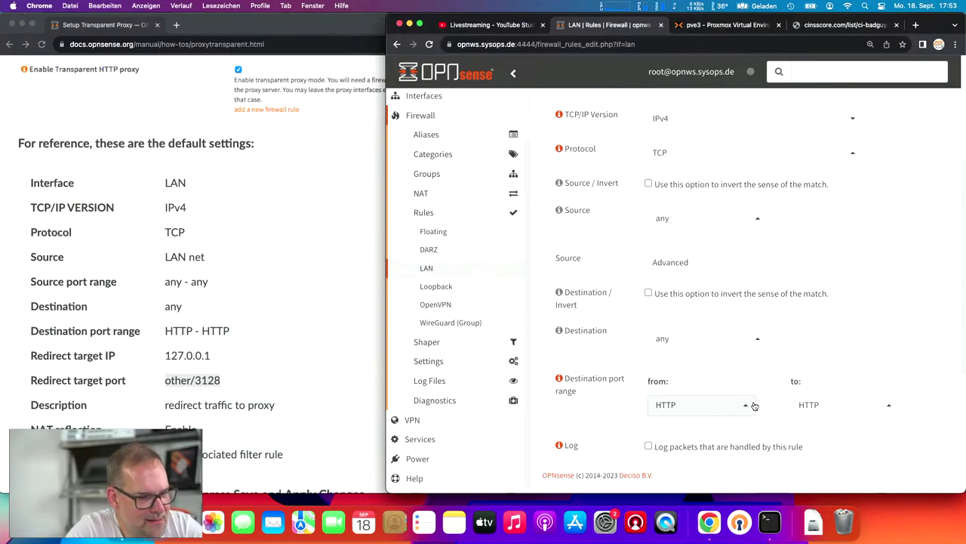
key("super+f")
type("red")
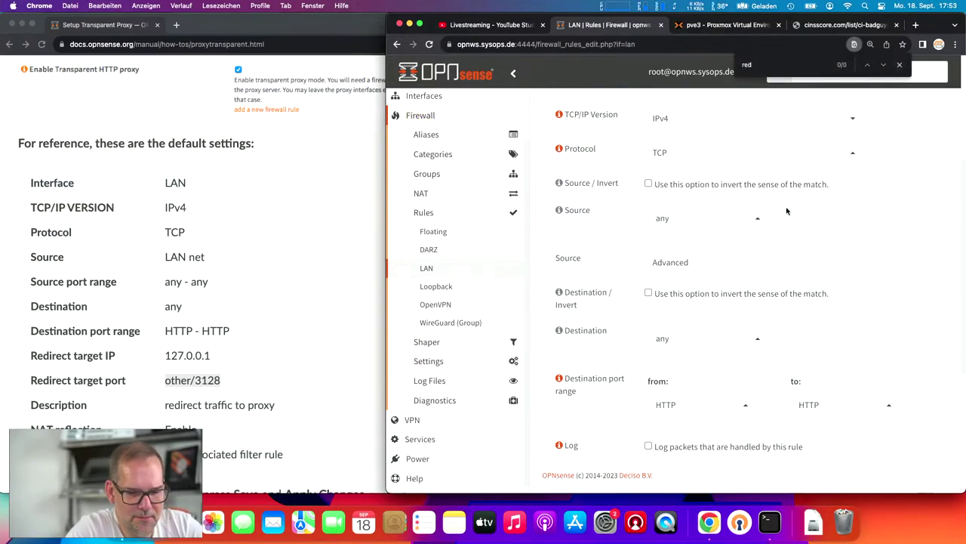
key("Escape")
Search the OPNsense menu for 'nat' and go to Firewall: NAT: Port Forward
left_click(848, 67)
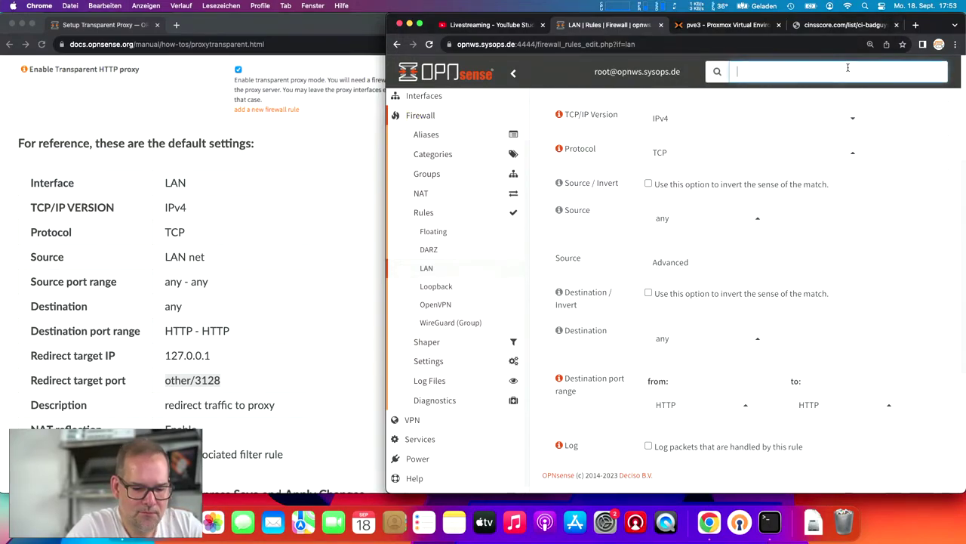
type("bnat")
key("Left")
key("Left")
key("Left")
key("BackSpace")
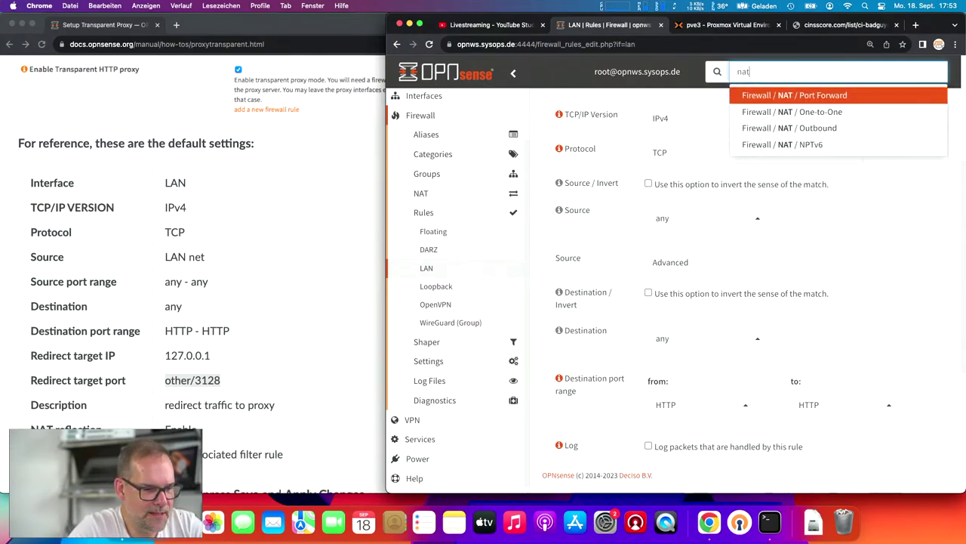
key("Return")
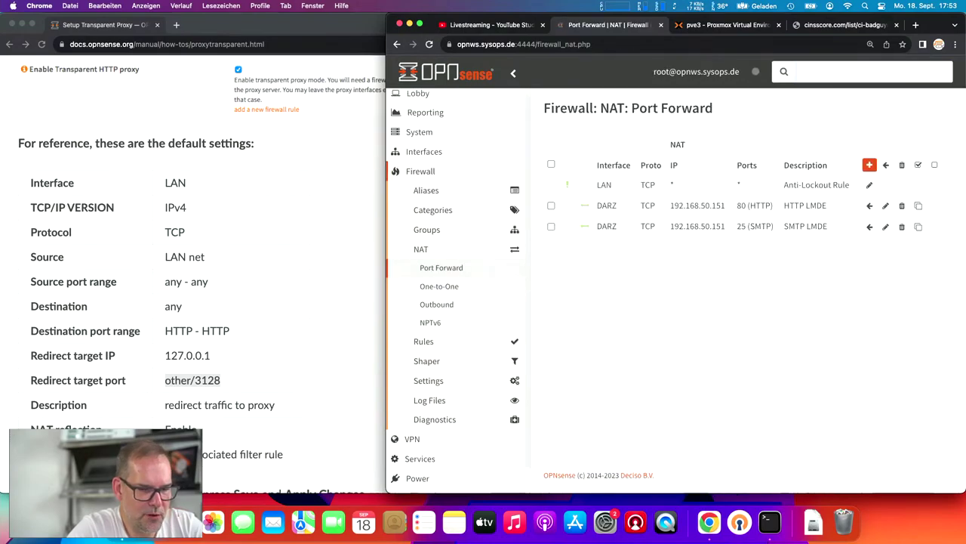
Create a new port forward rule on the LAN interface
left_click(868, 164)
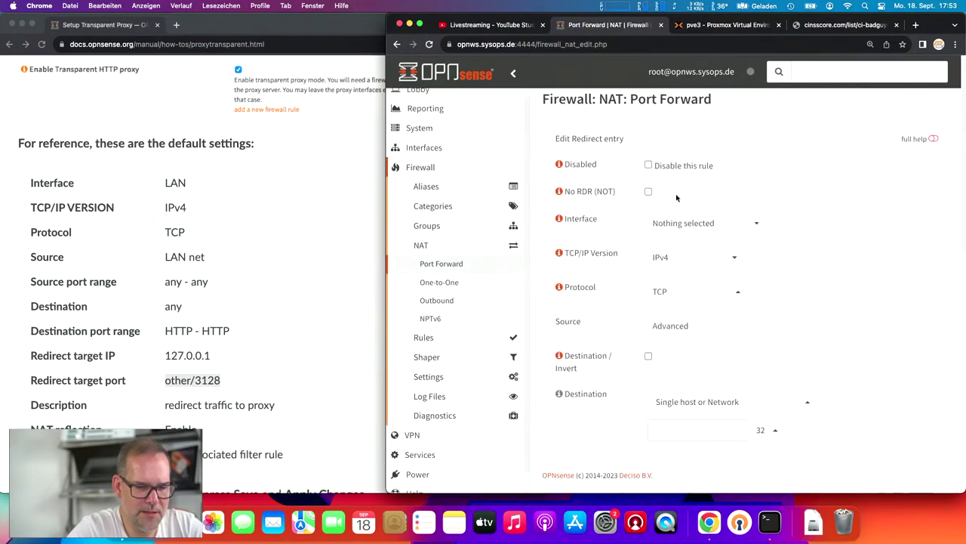
left_click(683, 222)
type("lan")
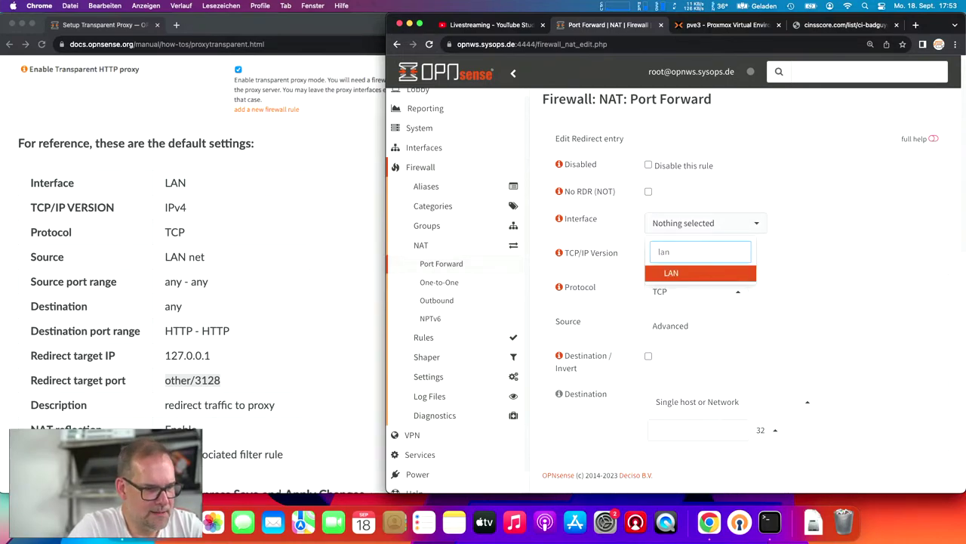
key("Return")
left_click(600, 240)
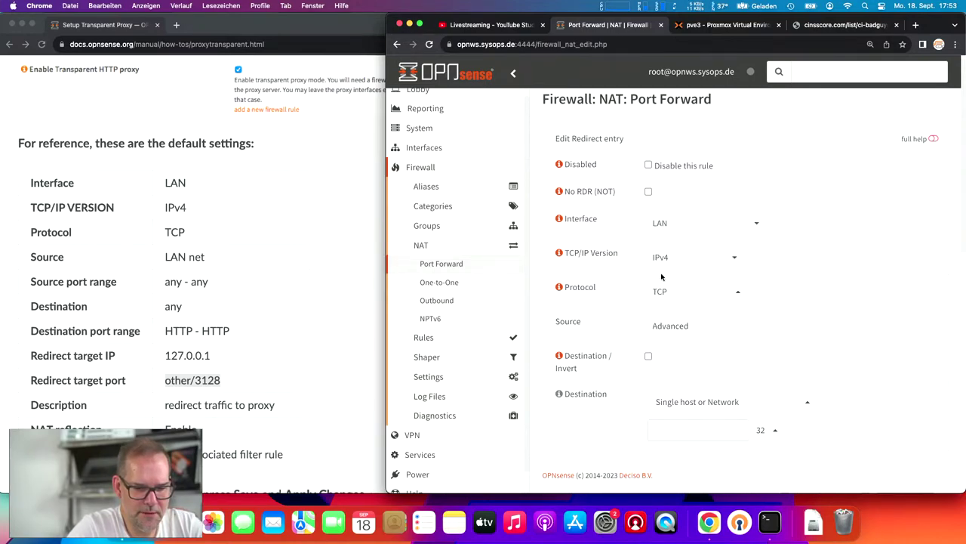
scroll(670, 304, "down", 2)
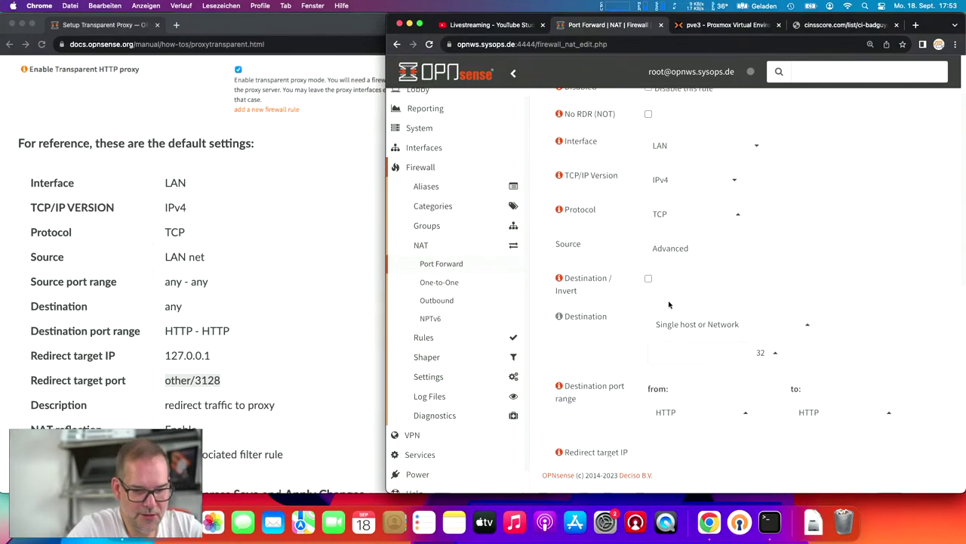
scroll(668, 302, "down", 2)
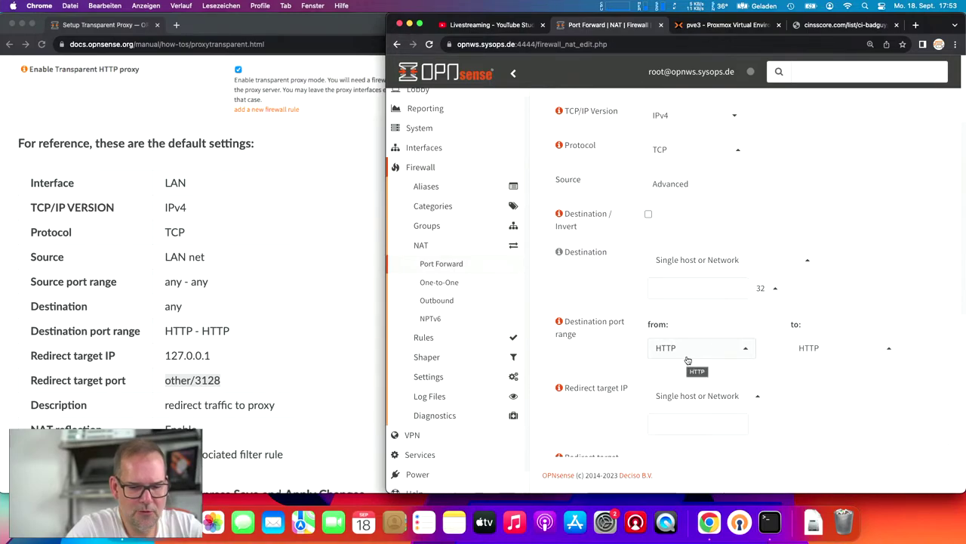
scroll(688, 354, "up", 5)
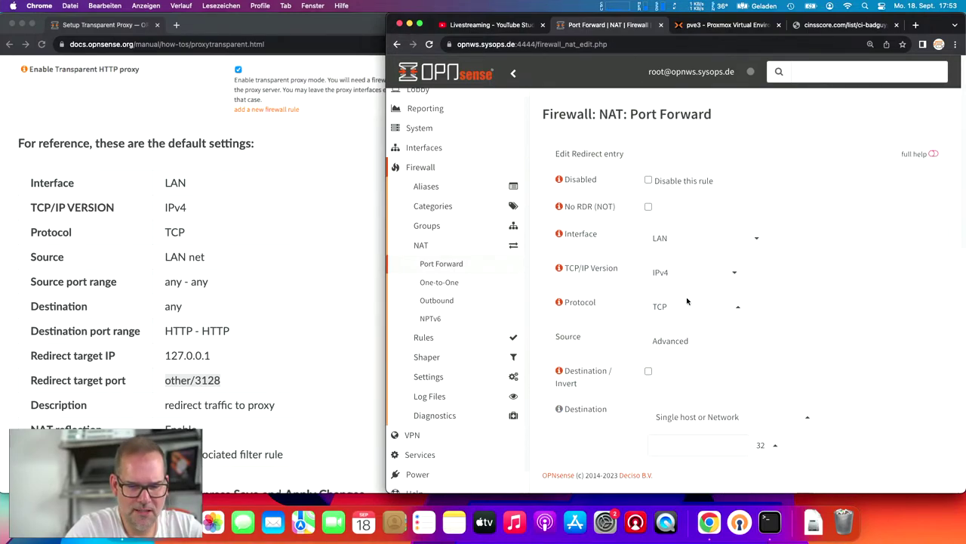
scroll(687, 301, "down", 5)
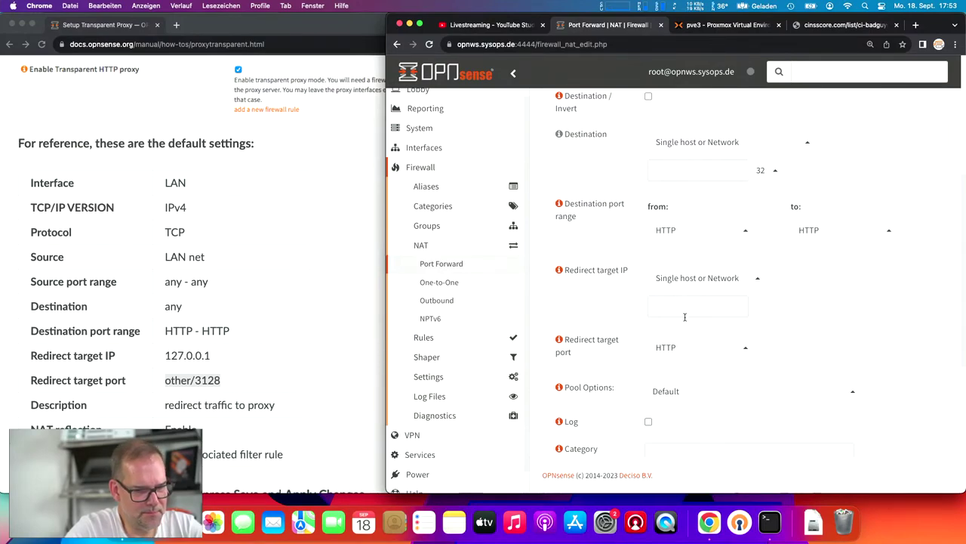
Search the redirect target port list for 'sq', 'pro' and '8080', finding no match
left_click(688, 349)
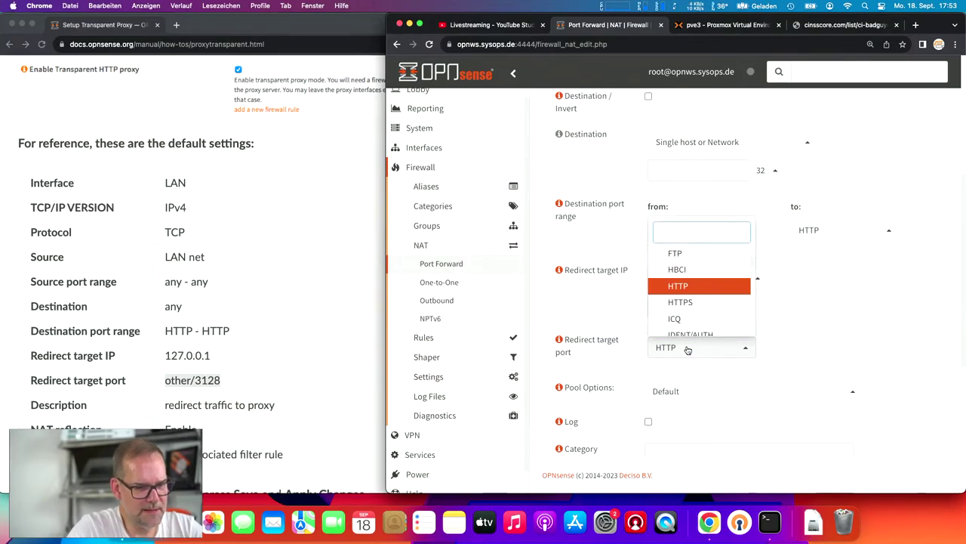
type("sq")
key("BackSpace")
key("BackSpace")
type("pro")
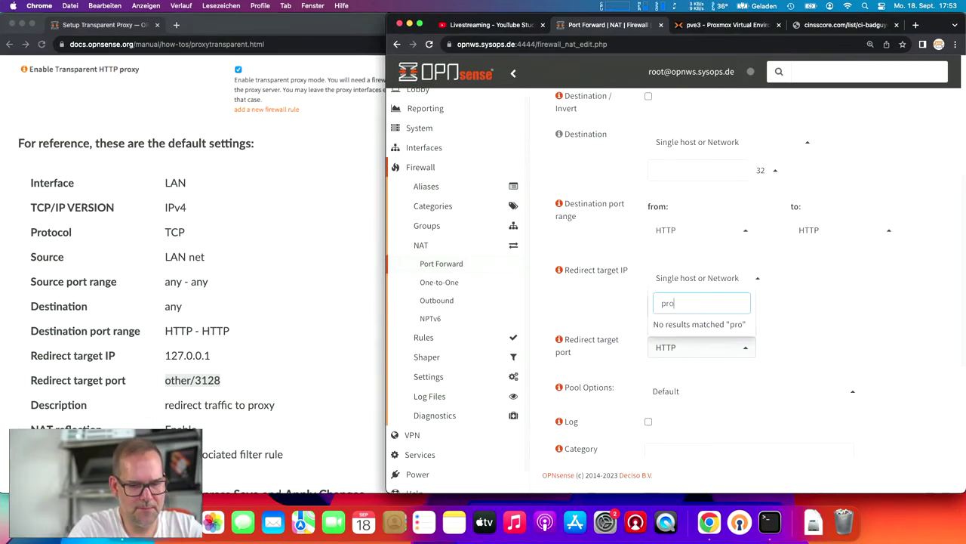
key("BackSpace")
key("BackSpace")
key("BackSpace")
type("8080")
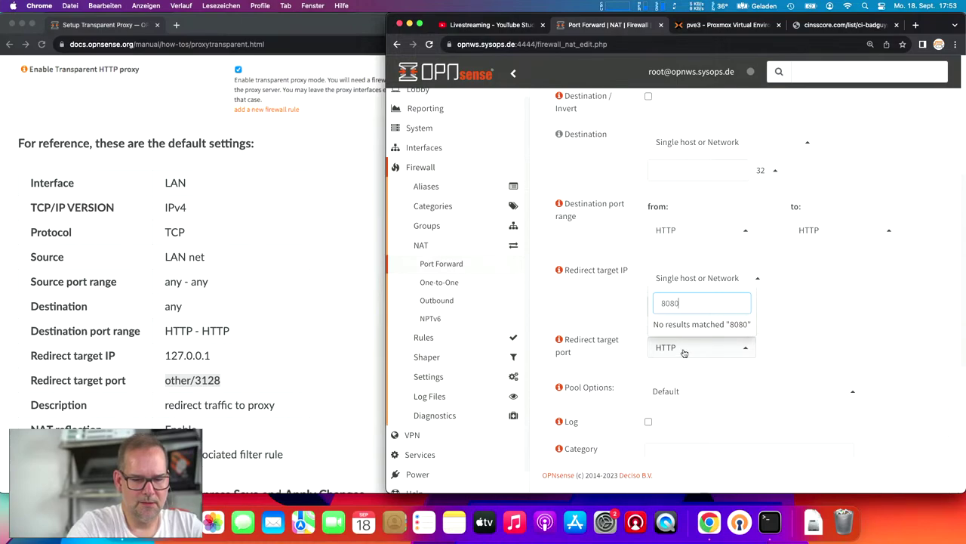
key("BackSpace")
key("BackSpace")
key("BackSpace")
scroll(691, 347, "up", 5)
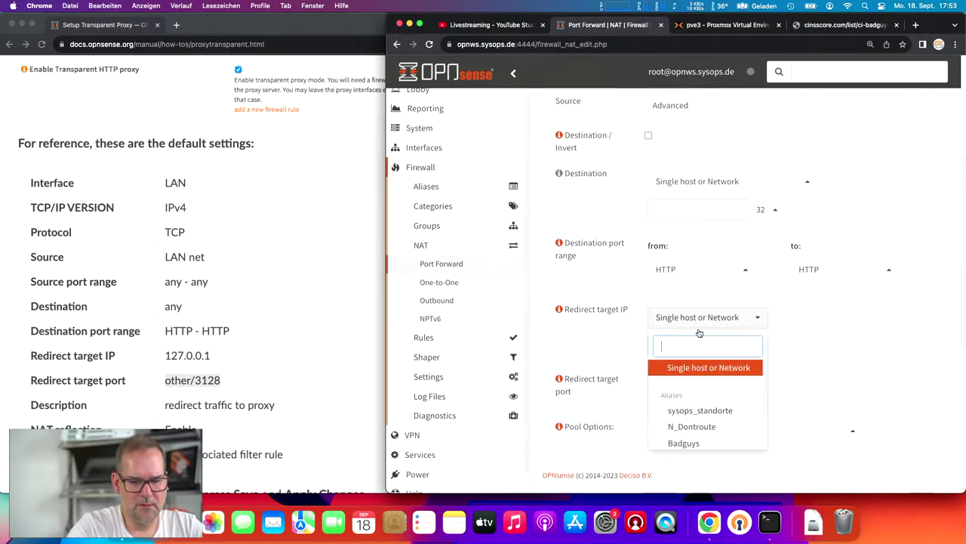
scroll(624, 279, "down", 5)
Set the redirect target port to (other) with custom value 3128
left_click(623, 278)
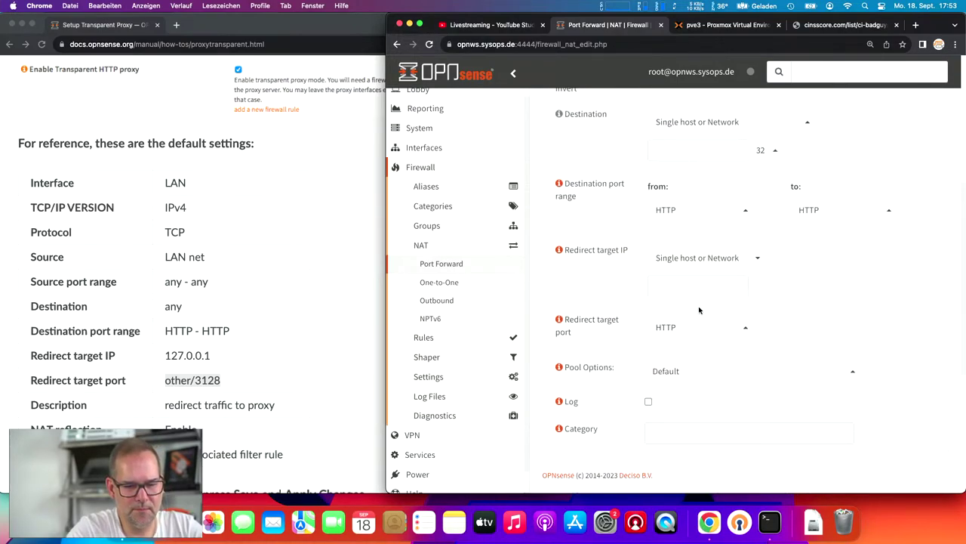
left_click(693, 329)
left_click(679, 377)
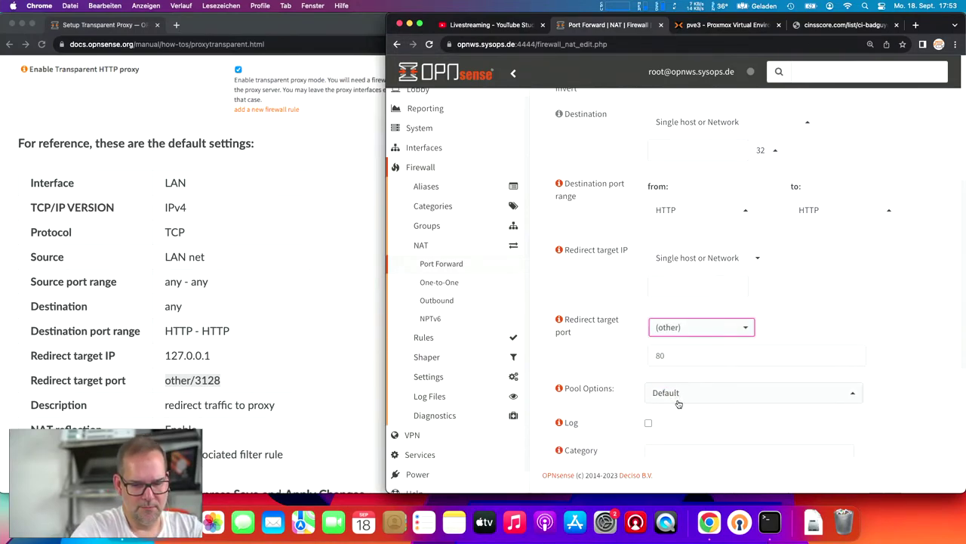
double_click(669, 354)
type("312")
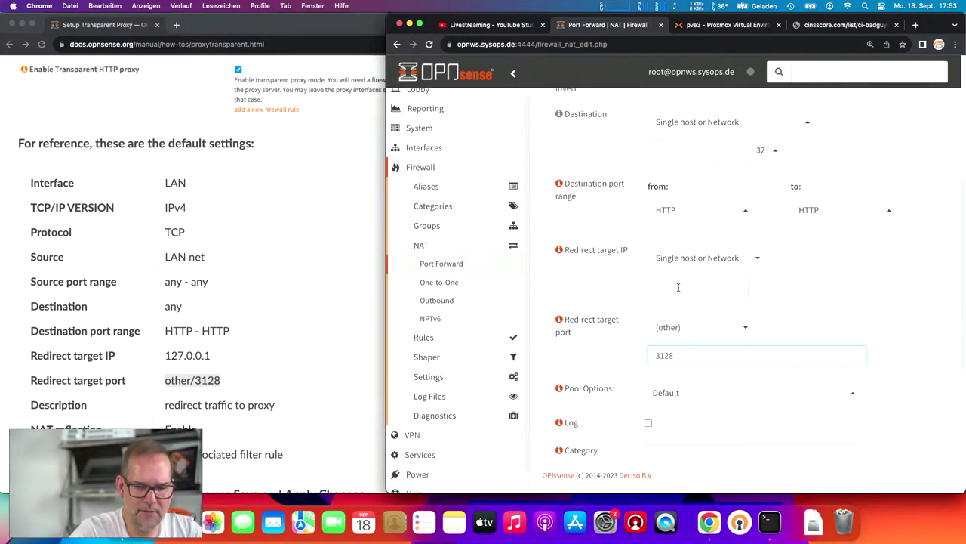
left_click(679, 278)
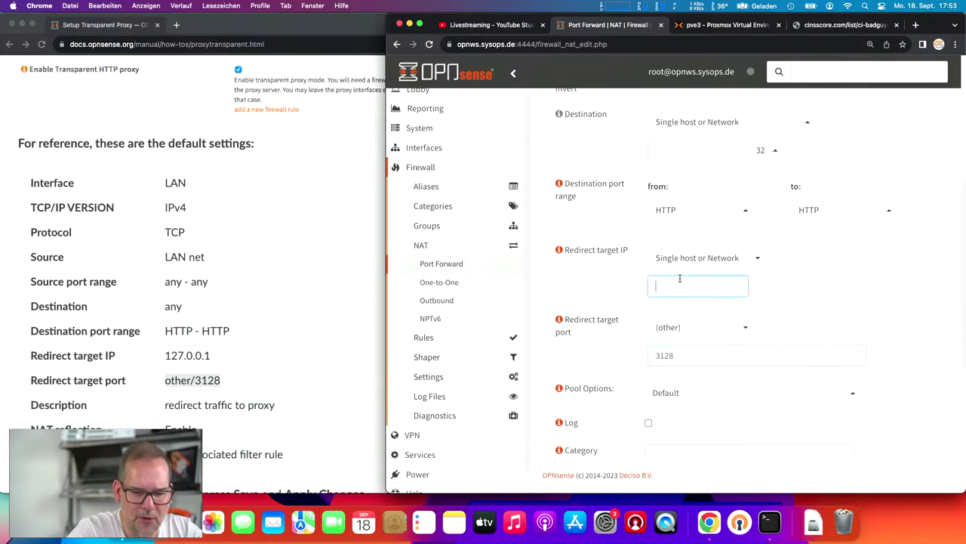
key("ctrl+Right")
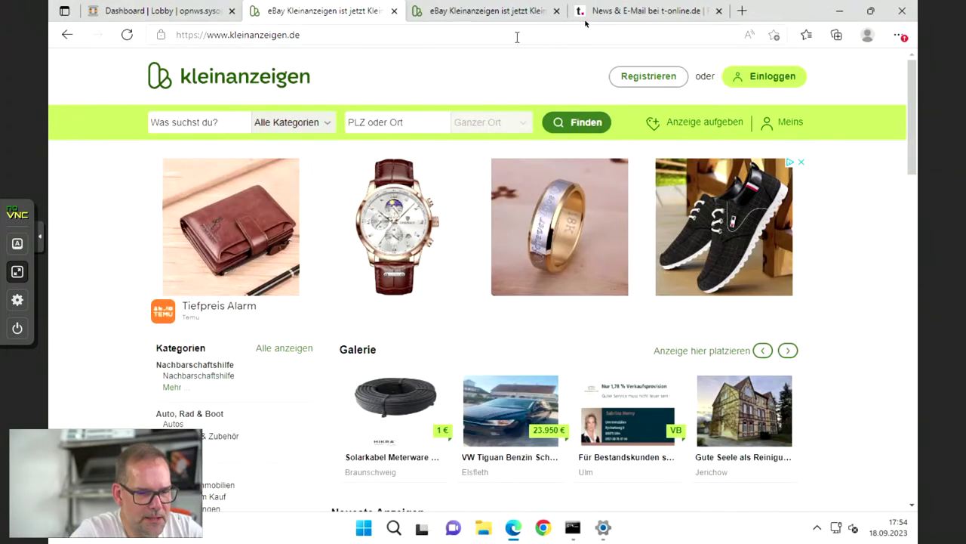
left_click(204, 15)
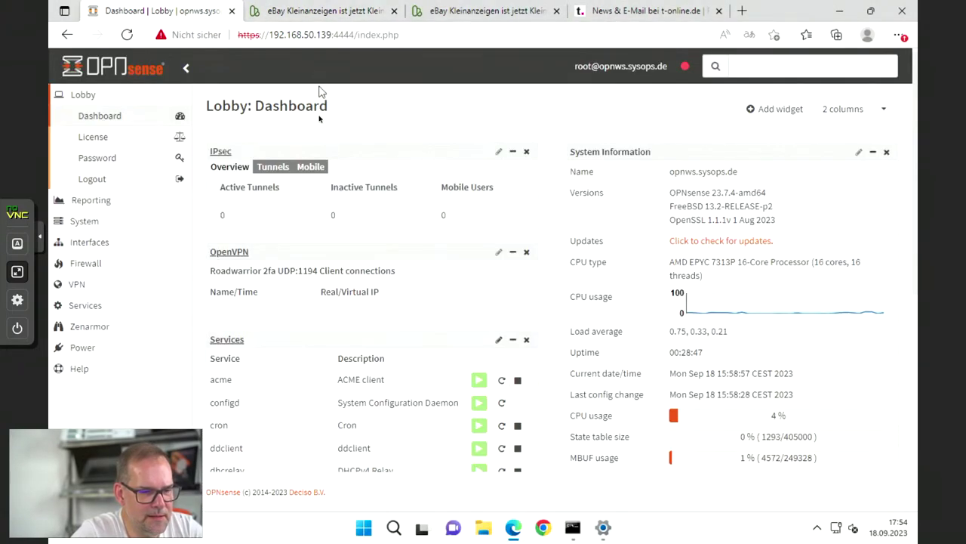
key("ctrl+Left")
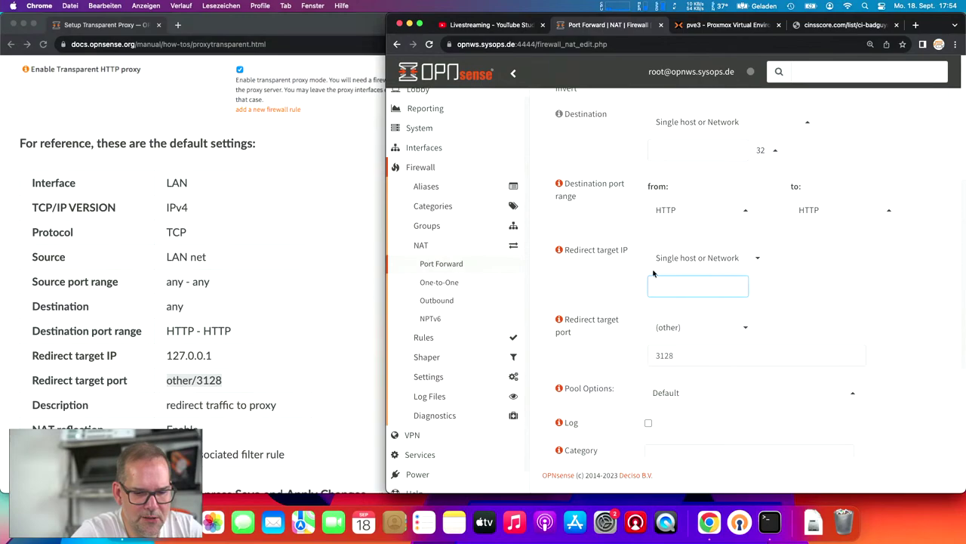
Set redirect target IP 127.0.0.1, enable NAT reflection, and save the rule
type("192")
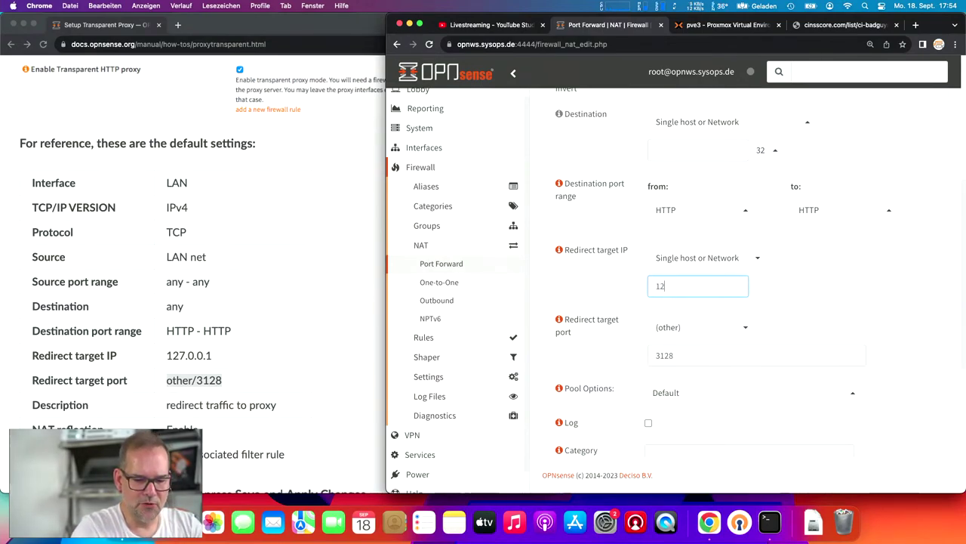
type("7.0.0.1")
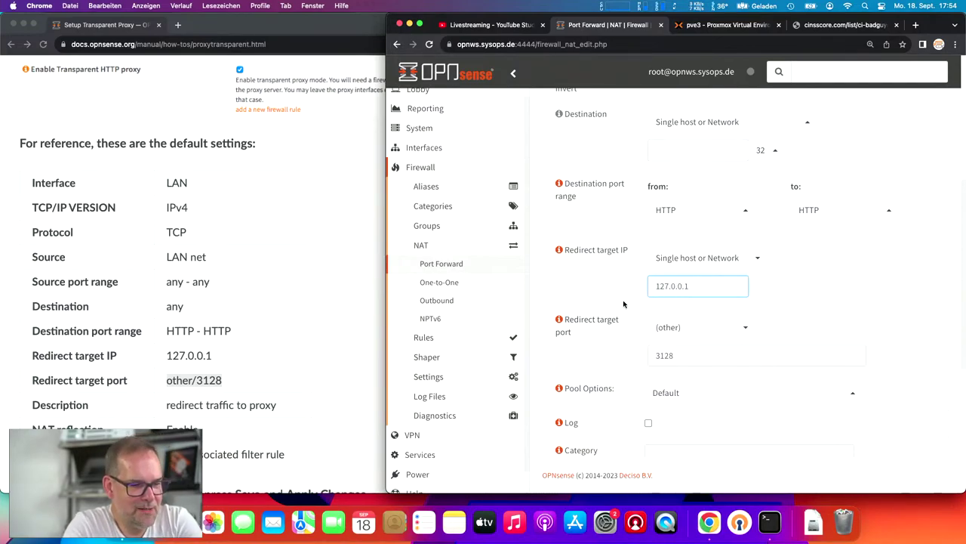
scroll(622, 302, "down", 1)
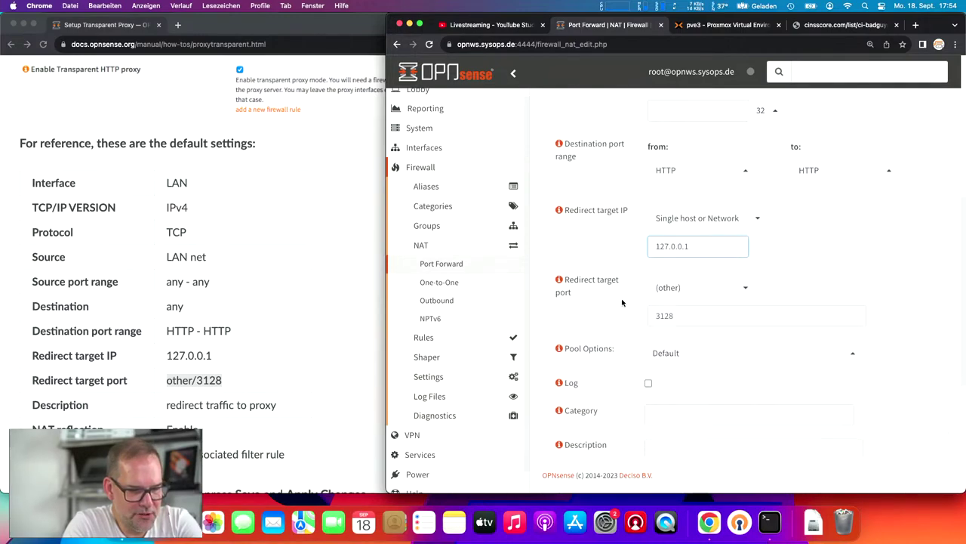
scroll(622, 302, "down", 5)
left_click(662, 405)
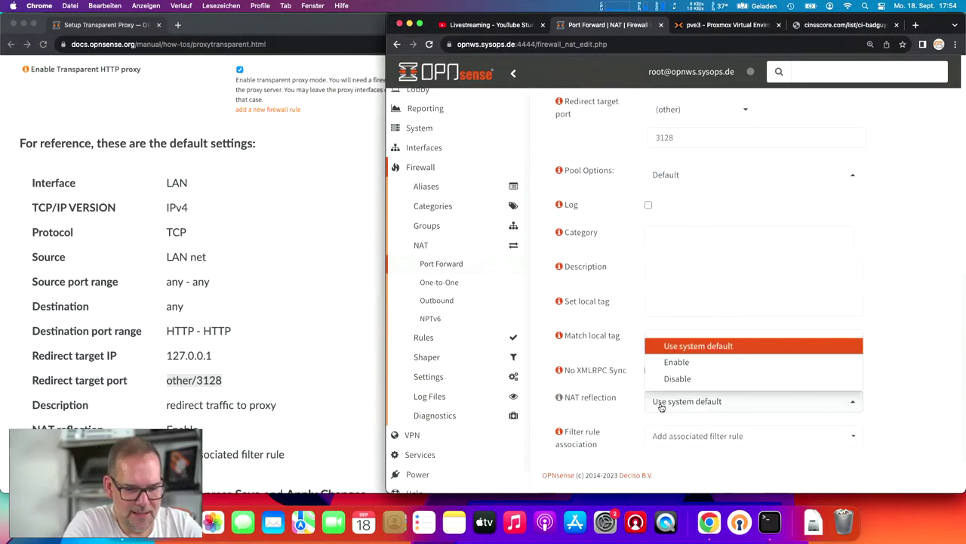
left_click(679, 363)
scroll(588, 390, "down", 2)
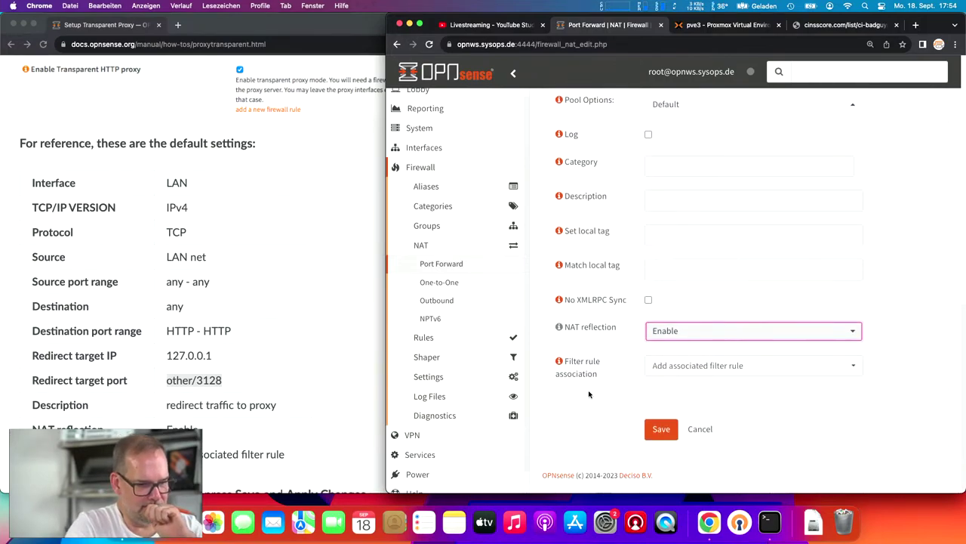
left_click(654, 427)
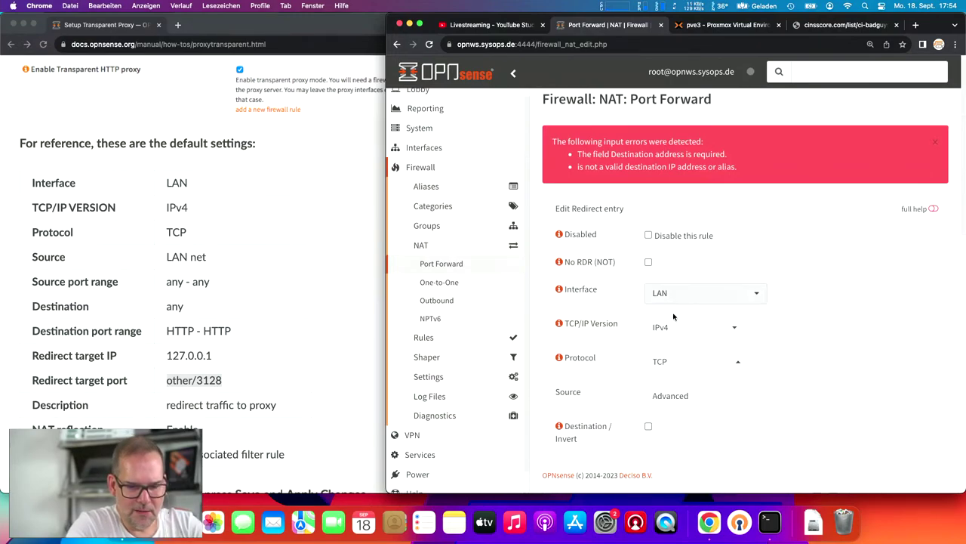
Maximize the browser and review the errors requiring a Destination address
left_click(420, 24)
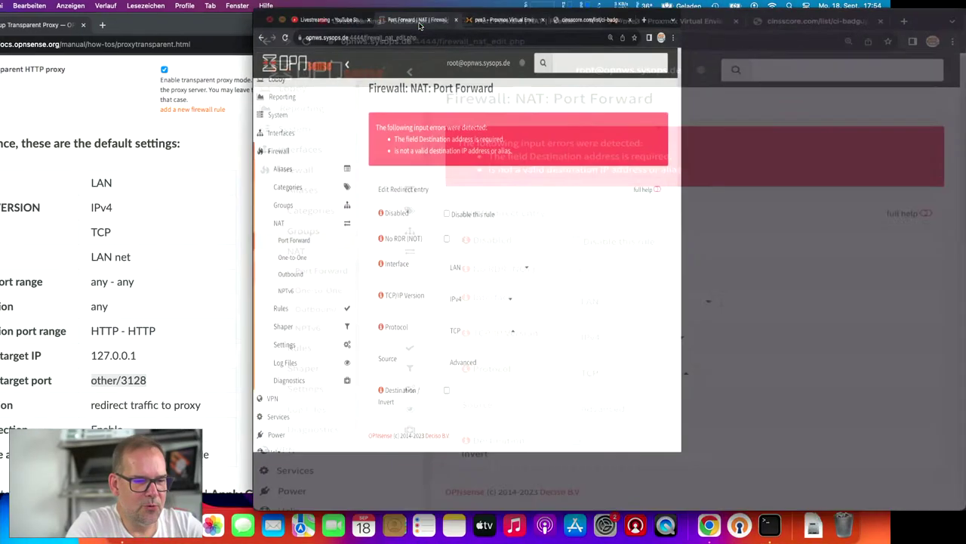
scroll(387, 195, "down", 3)
scroll(386, 195, "down", 5)
scroll(386, 195, "up", 4)
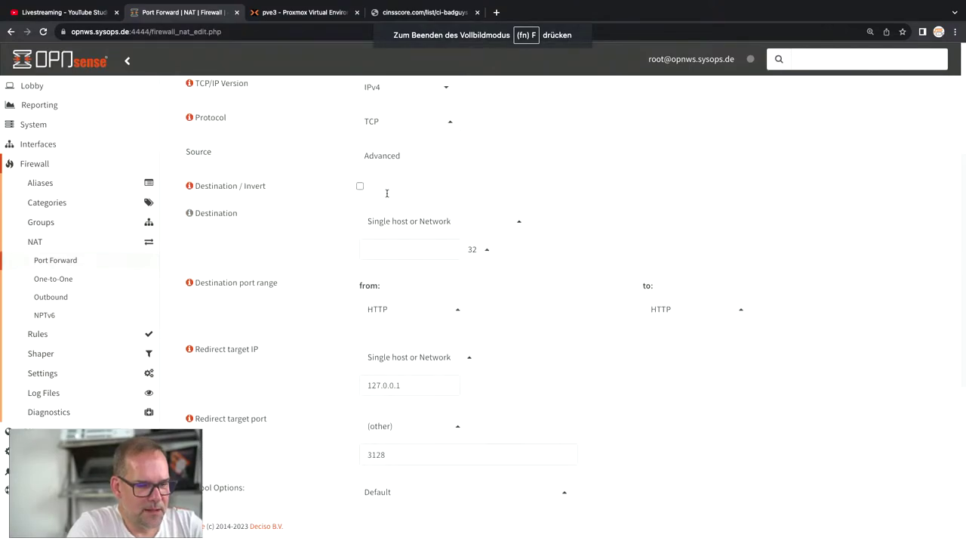
scroll(386, 195, "up", 3)
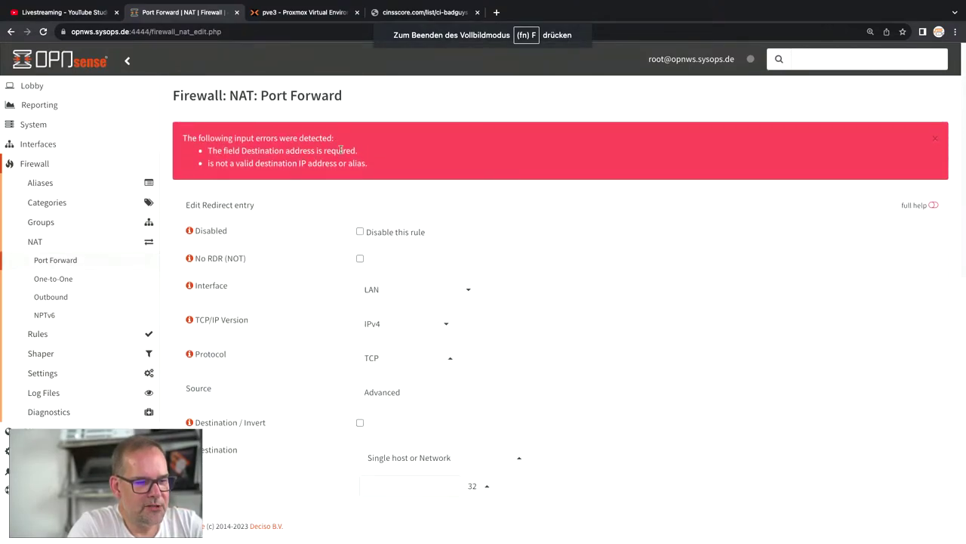
key("super+f")
type("de")
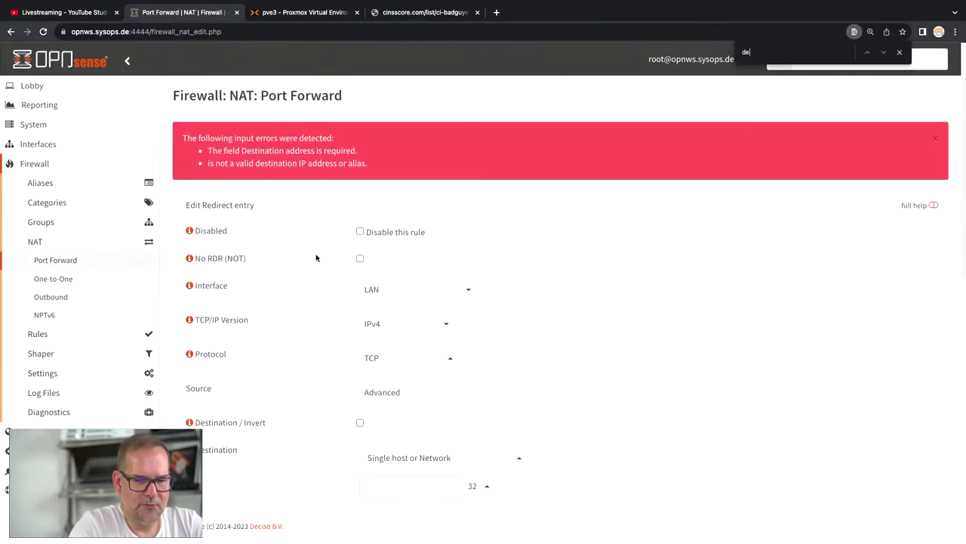
Set the port forward rule's destination to 'any', checking the setup guide's defaults
type("st")
scroll(268, 393, "down", 3)
scroll(276, 370, "down", 1)
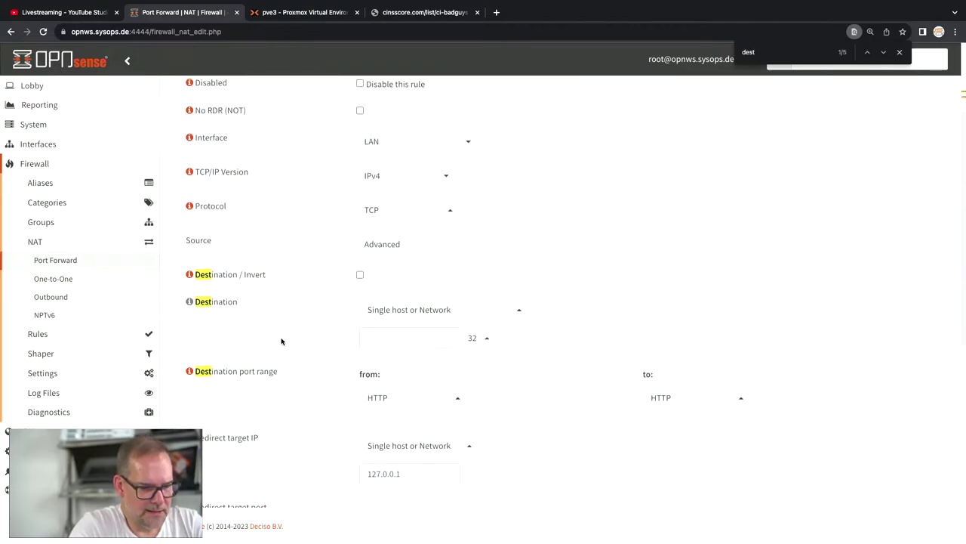
left_click(393, 336)
type("12")
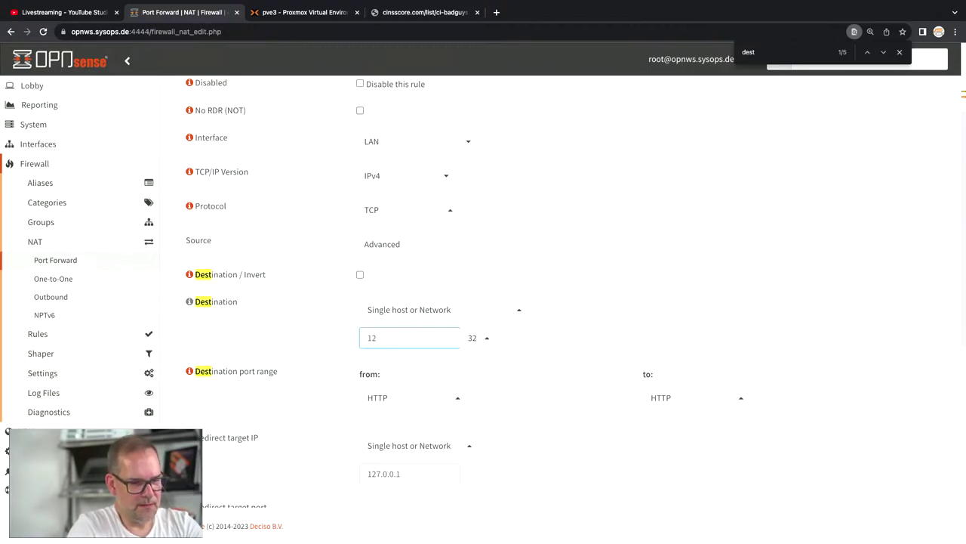
left_click(394, 315)
key("ctrl+Left")
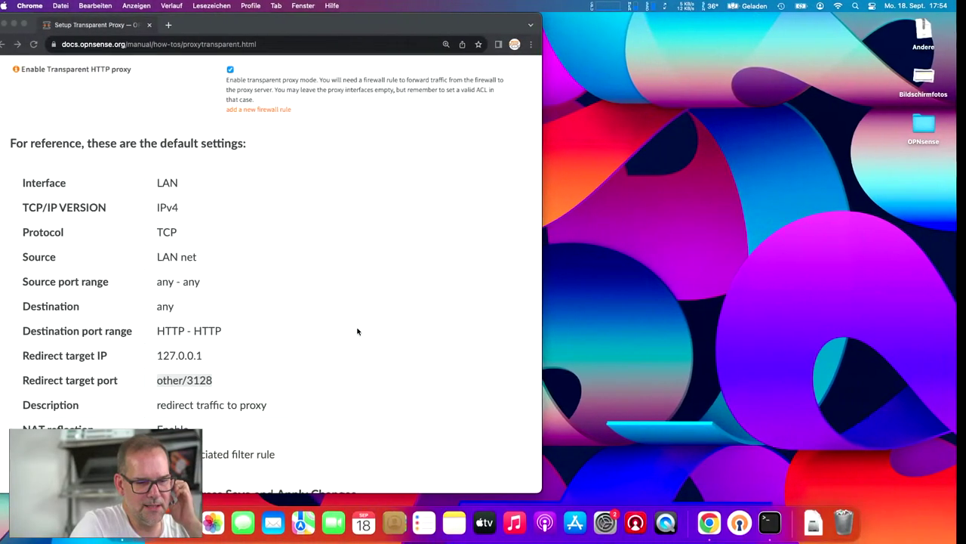
key("ctrl+Right")
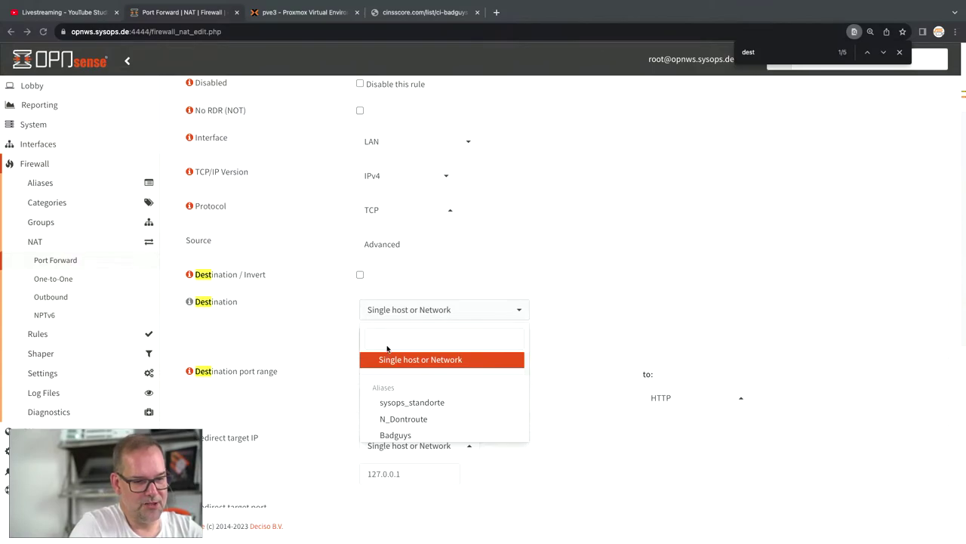
left_click(387, 346)
type("any")
left_click(407, 376)
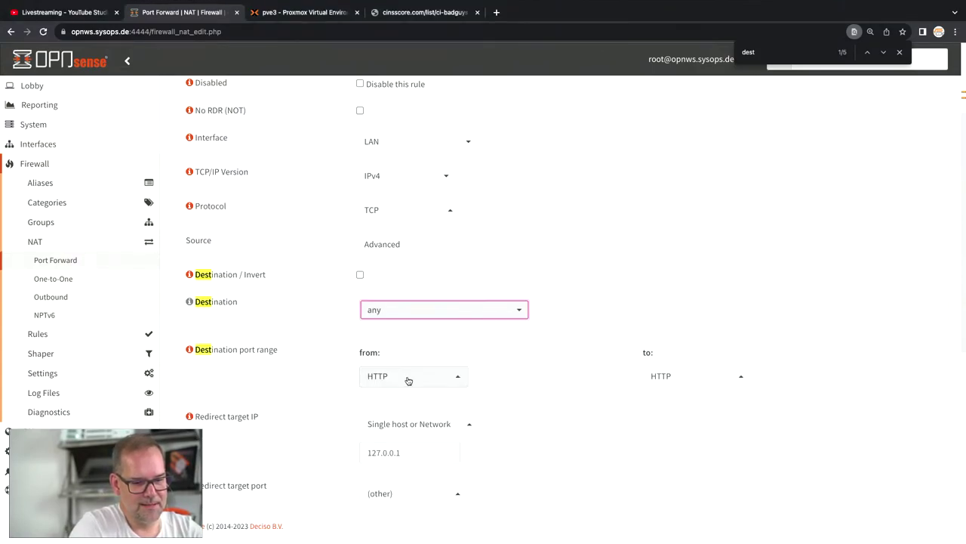
key("ctrl+Left")
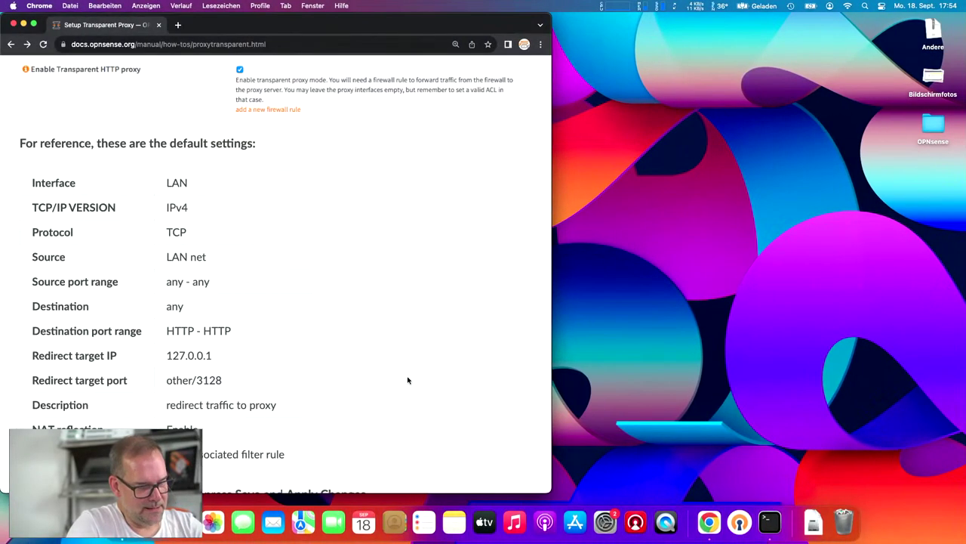
key("ctrl+Right")
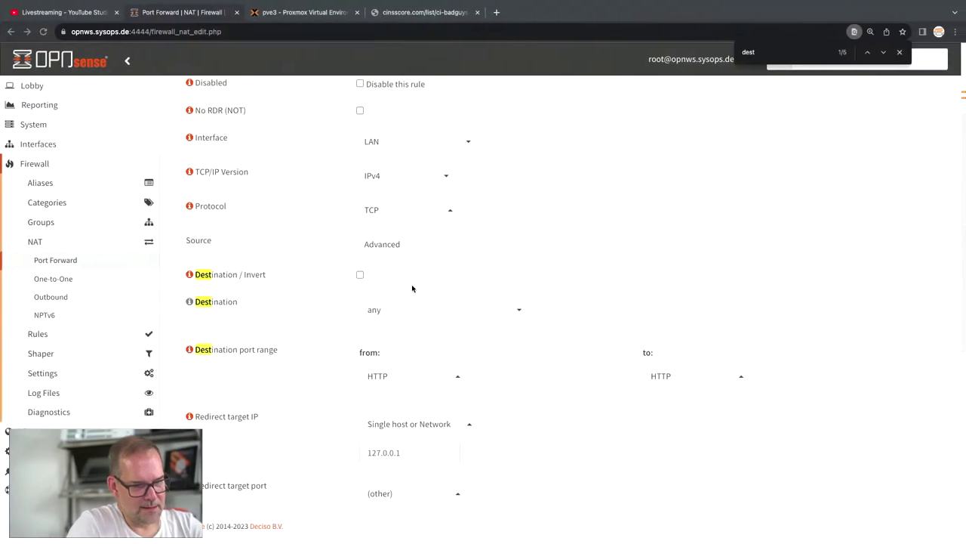
Save the port-forward rule and apply the NAT changes
scroll(414, 302, "down", 5)
left_click(373, 480)
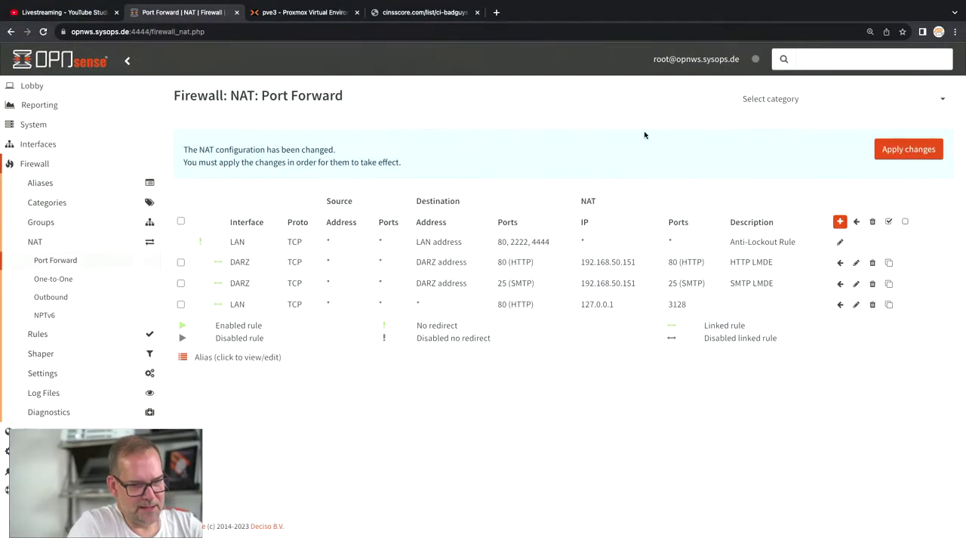
left_click(902, 154)
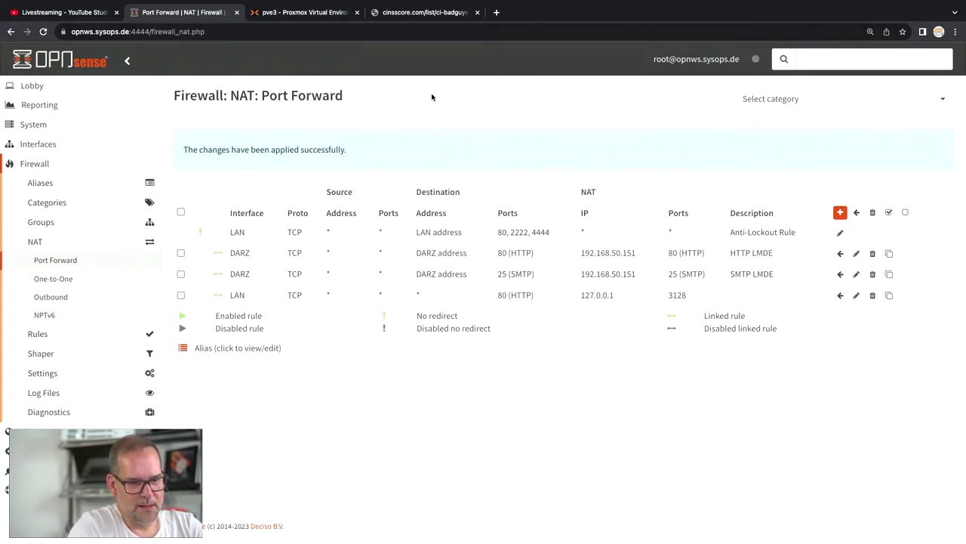
key("ctrl+Right")
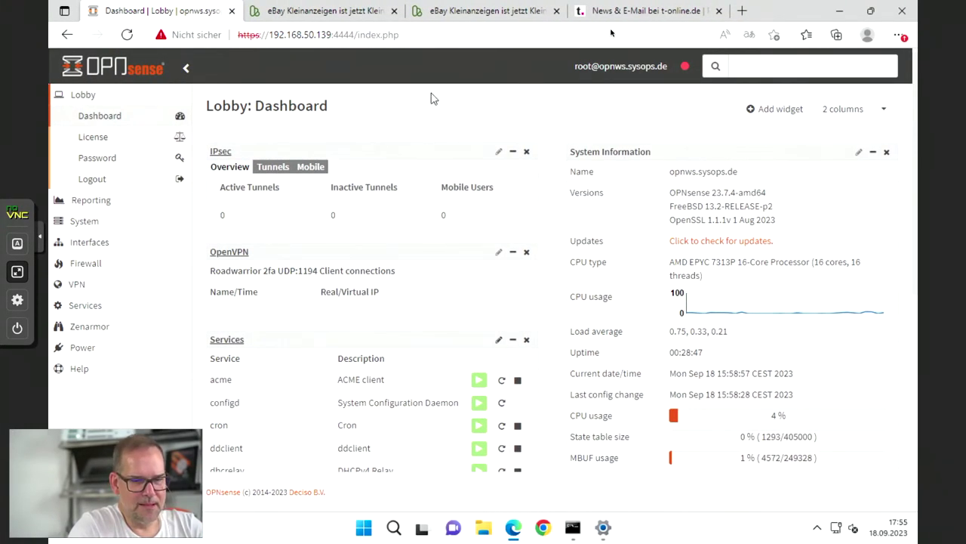
Load ip.datazone.de in the client browser to check the address
left_click(624, 11)
left_click(476, 34)
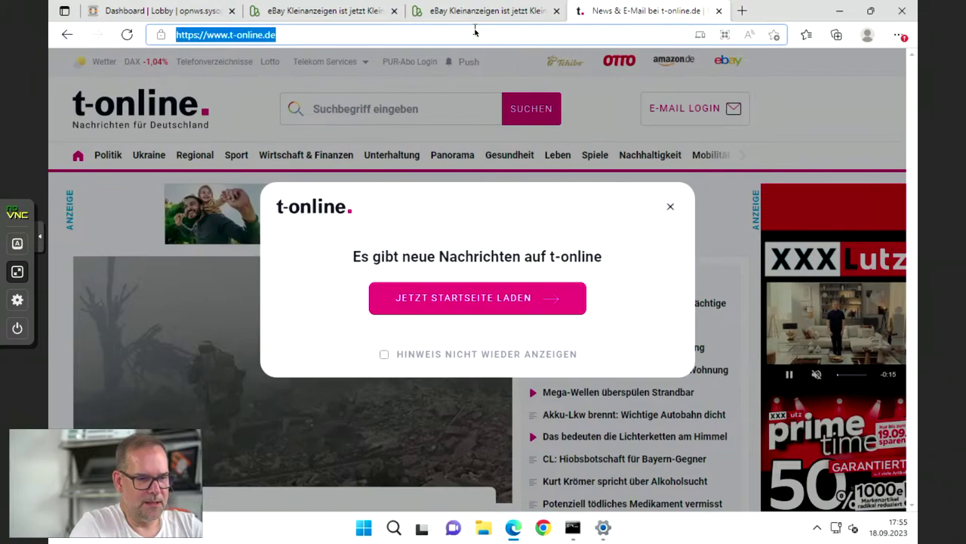
type("ip.data")
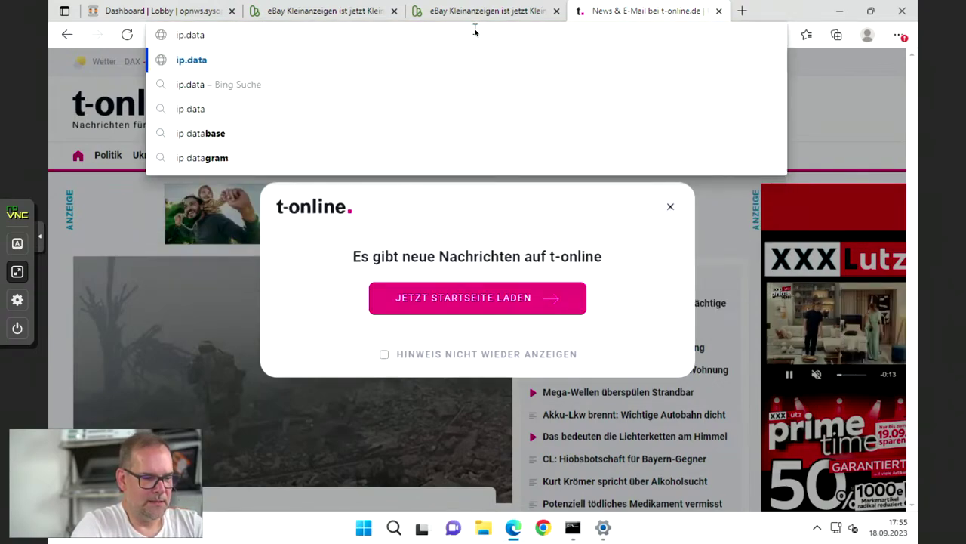
type("zone.de")
key("Return")
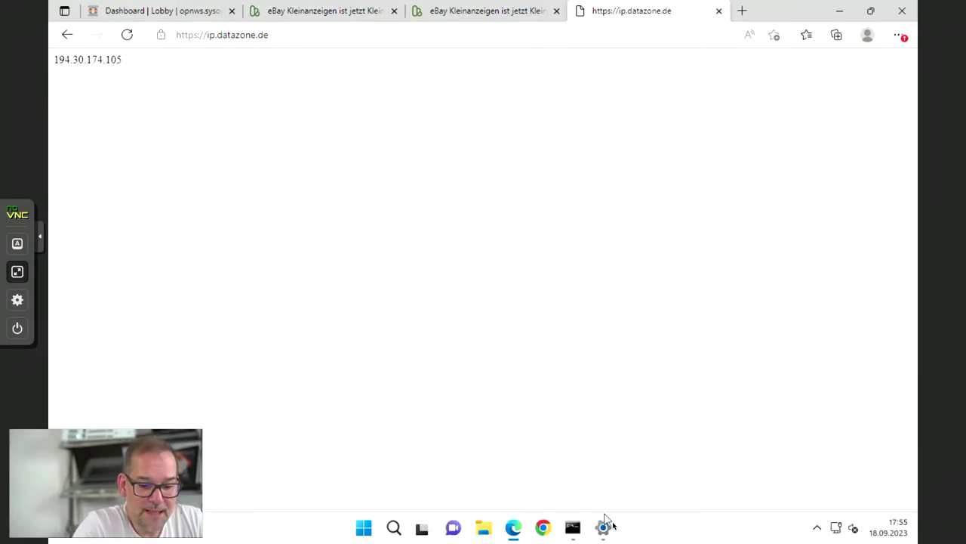
Set the Ethernet IPv4 gateway to 192.168.50.139 and save it
left_click(596, 533)
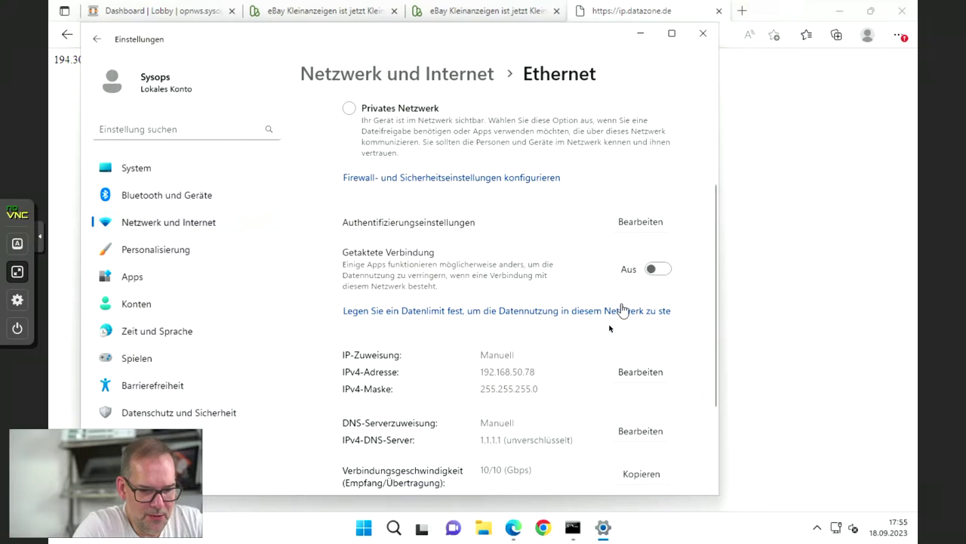
left_click(644, 372)
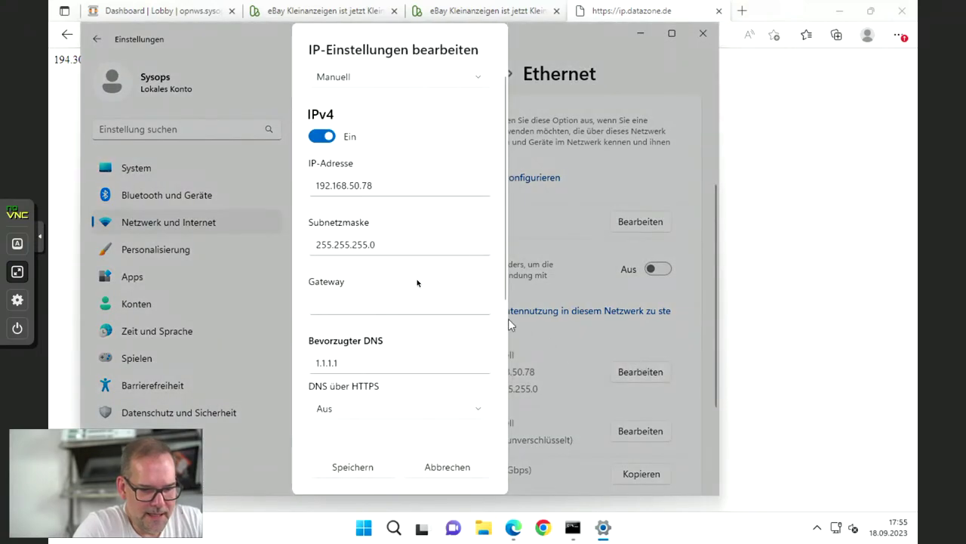
double_click(394, 195)
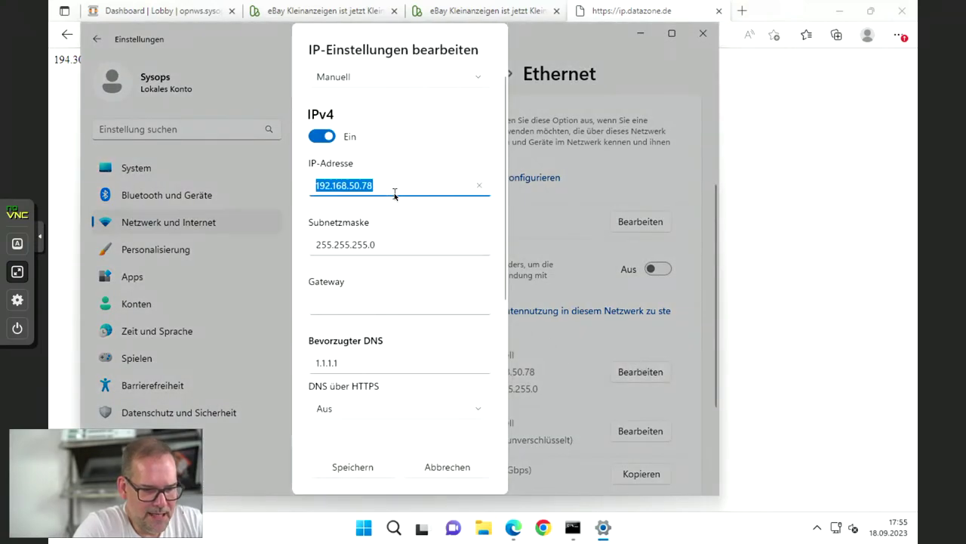
left_click(382, 309)
key("ctrl+v")
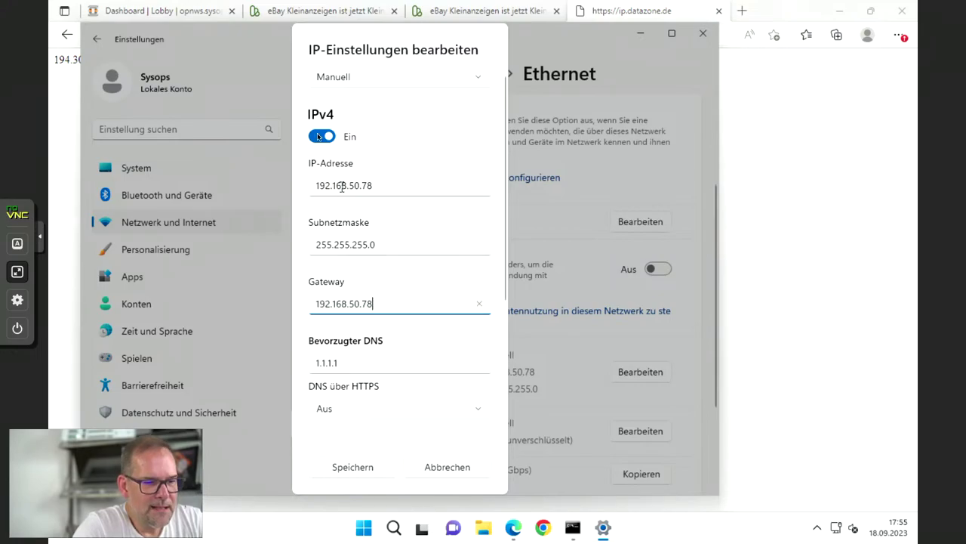
left_click(171, 10)
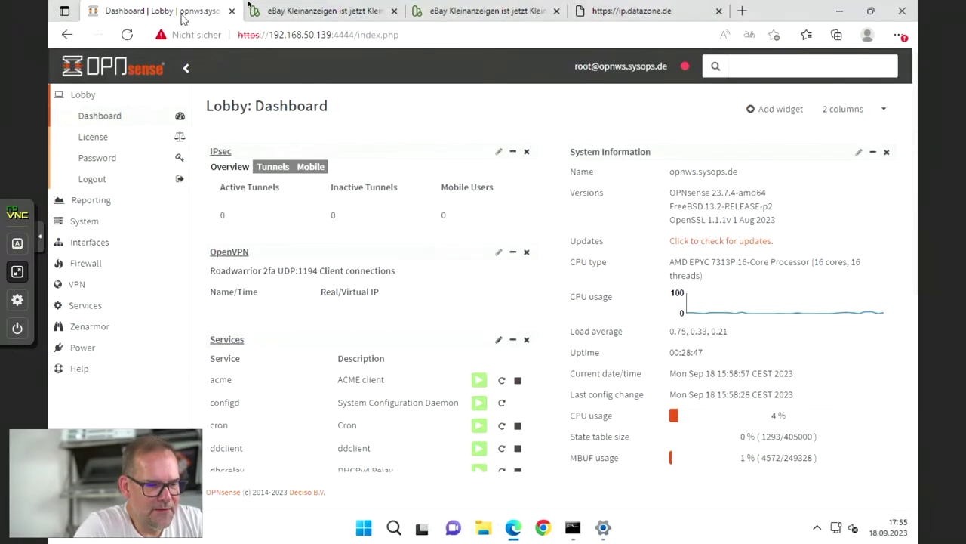
left_click(613, 14)
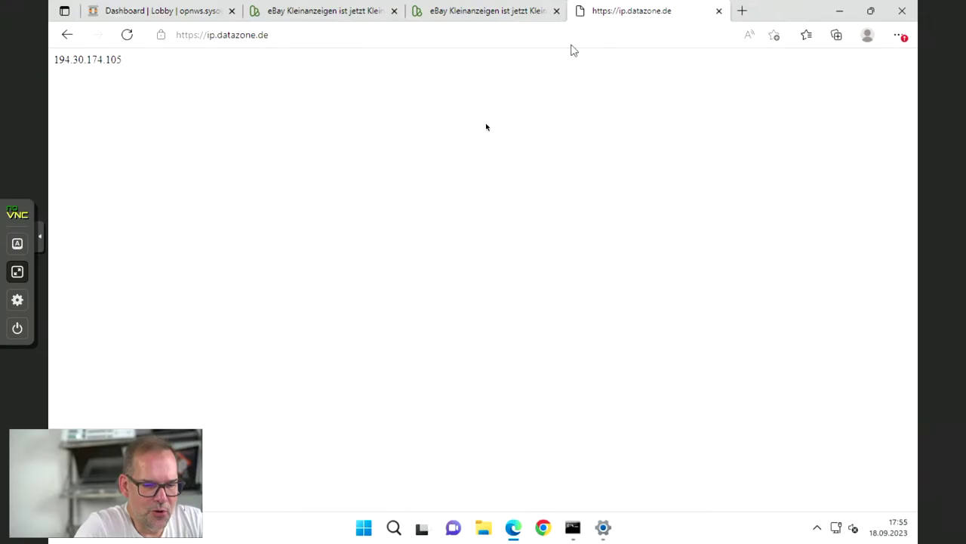
key("ctrl+1")
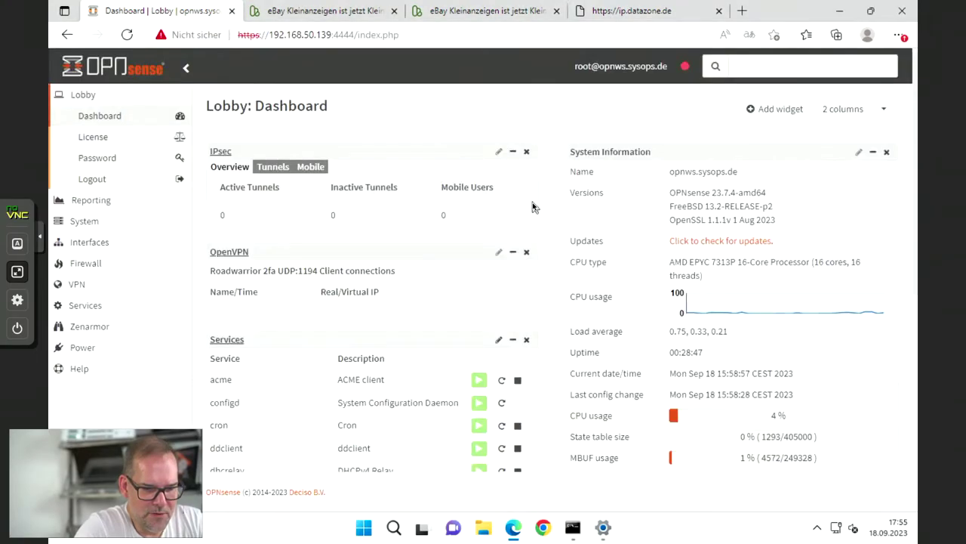
left_click(604, 527)
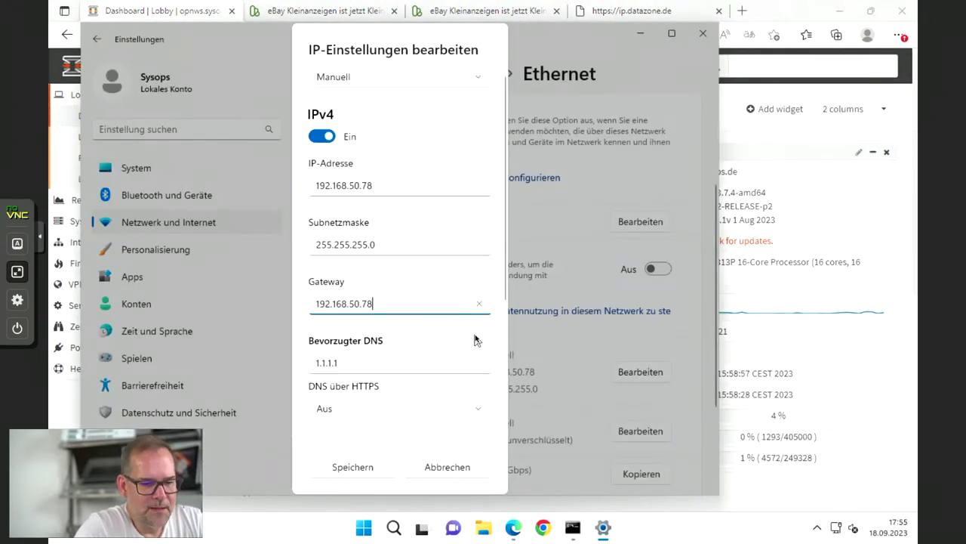
key("BackSpace")
type("139")
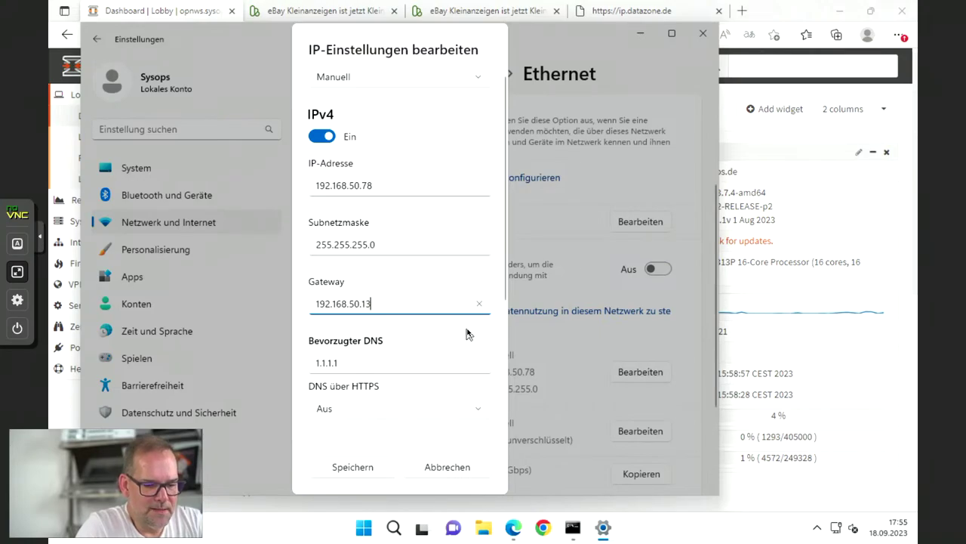
left_click(367, 469)
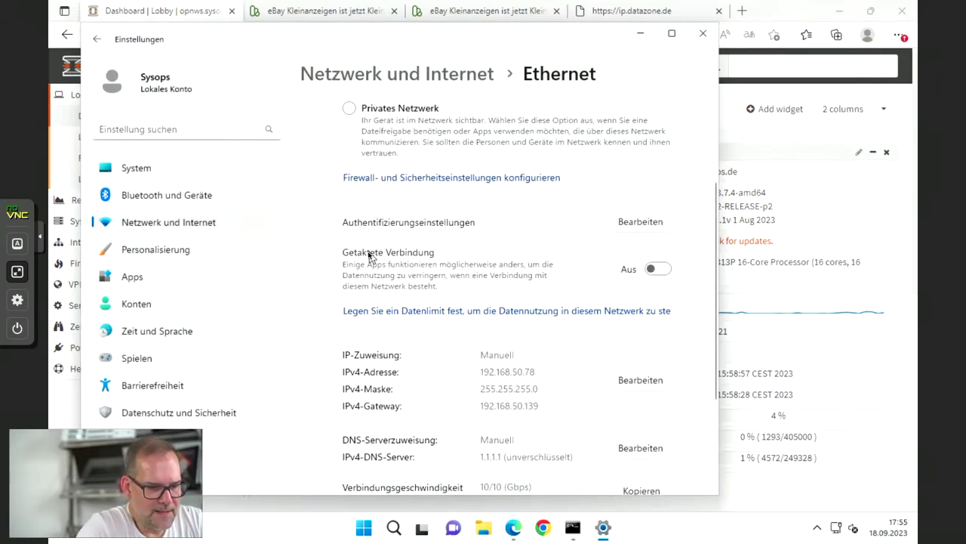
Turn off the manual proxy server in Windows proxy settings and save
left_click(168, 133)
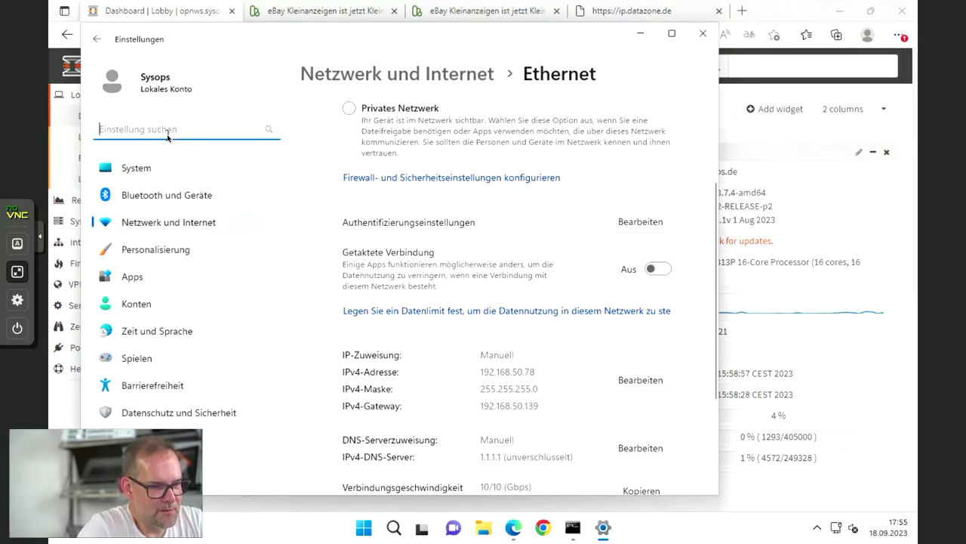
type("proxy")
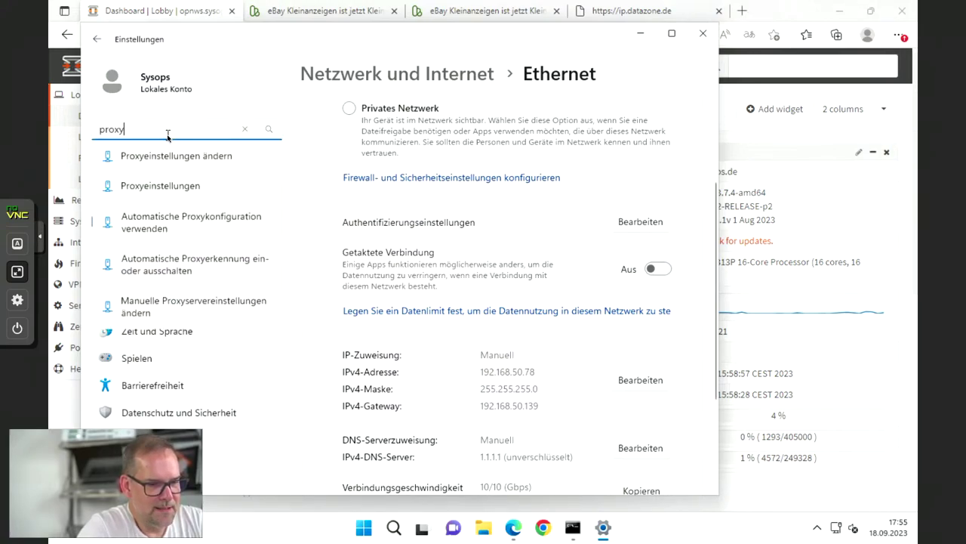
left_click(171, 154)
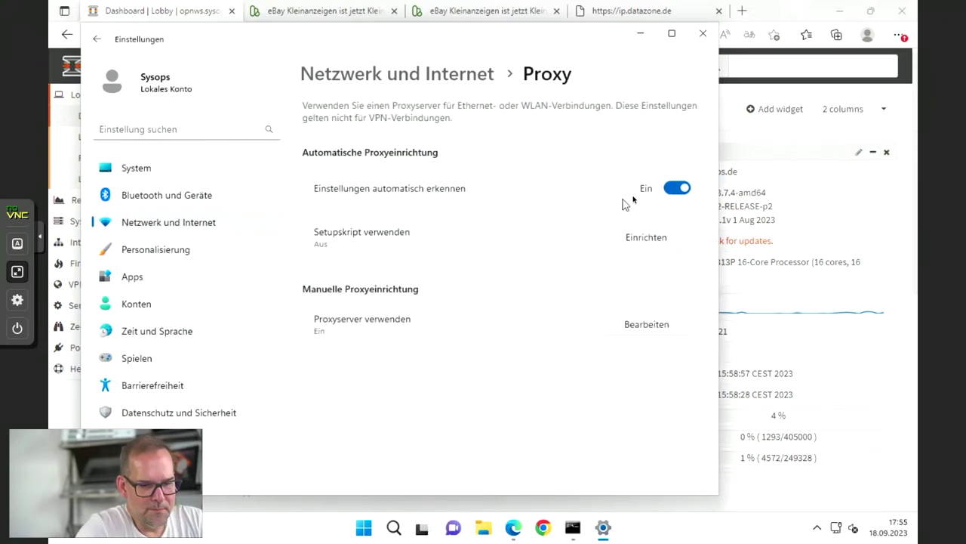
left_click(657, 325)
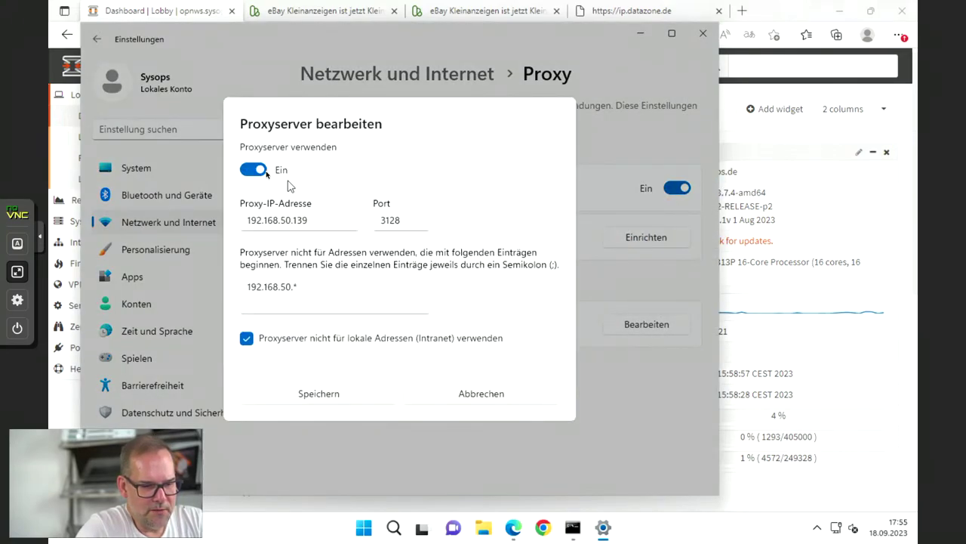
left_click(257, 171)
left_click(326, 385)
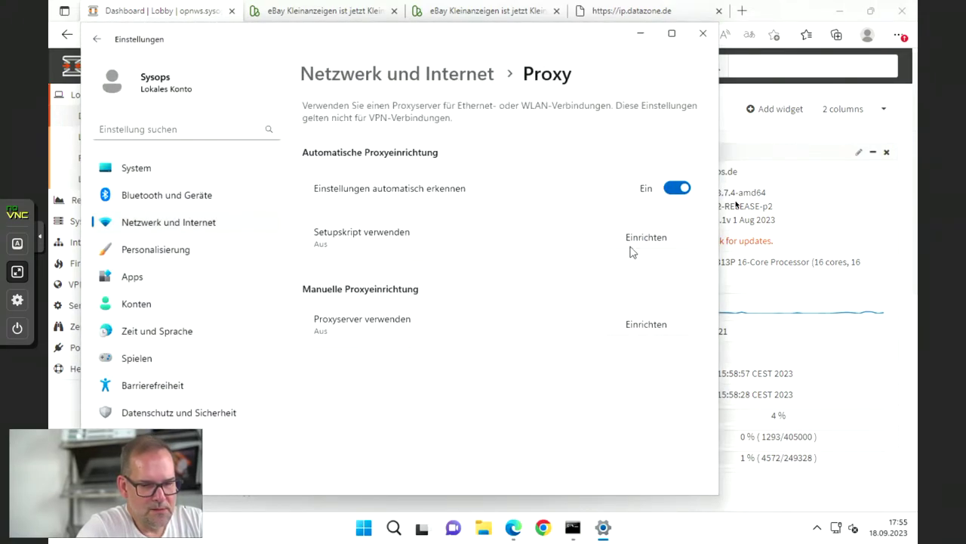
Load msn.com/de in the Edge browser
left_click(762, 200)
left_click(643, 14)
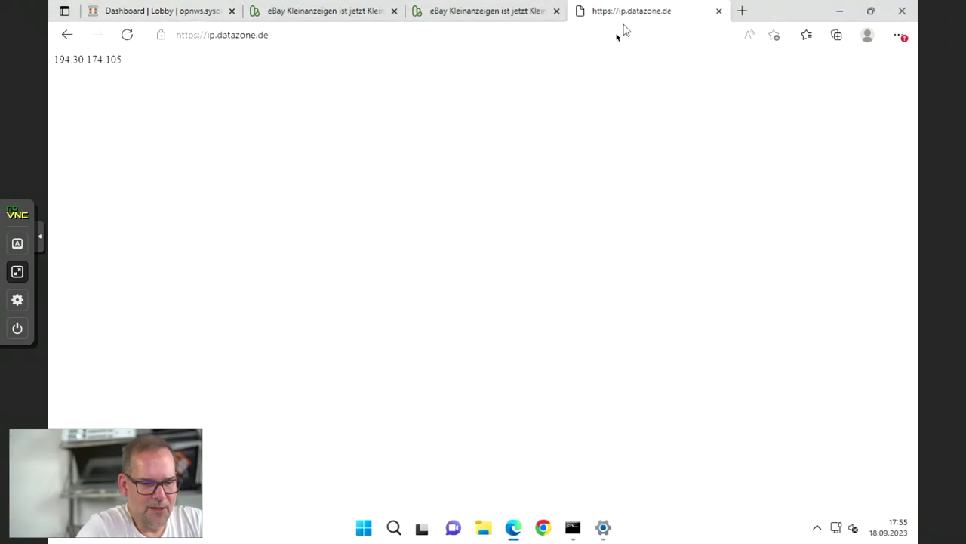
left_click(613, 36)
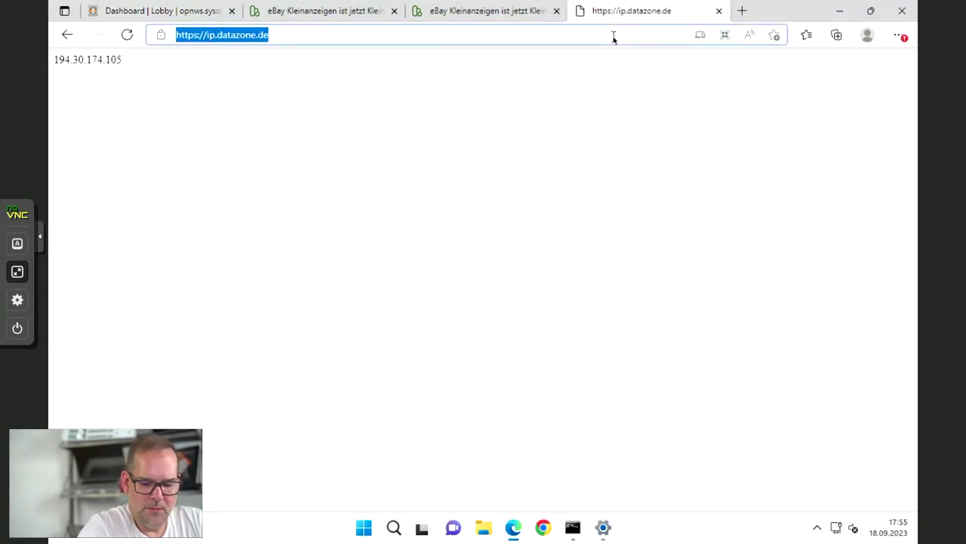
type("msn.com/de")
key("Return")
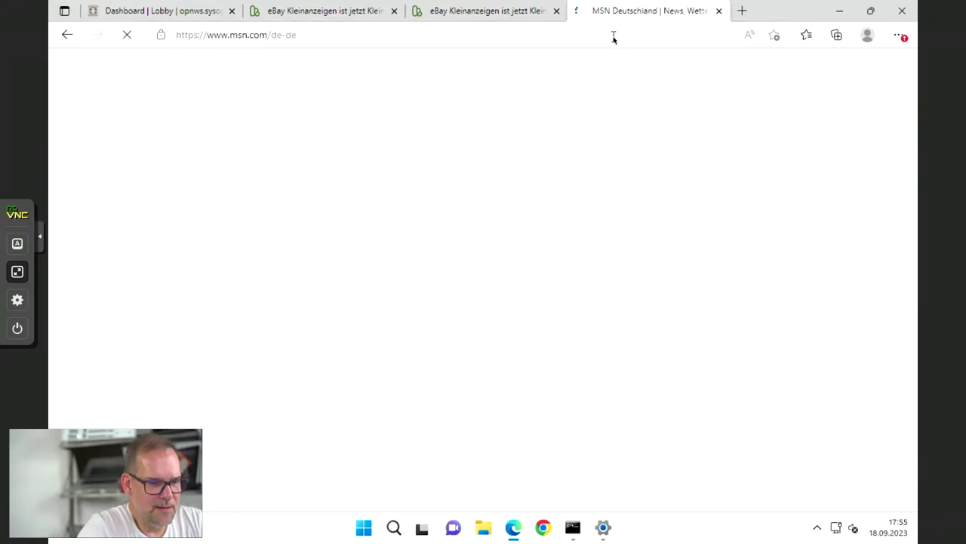
key("ctrl+Left")
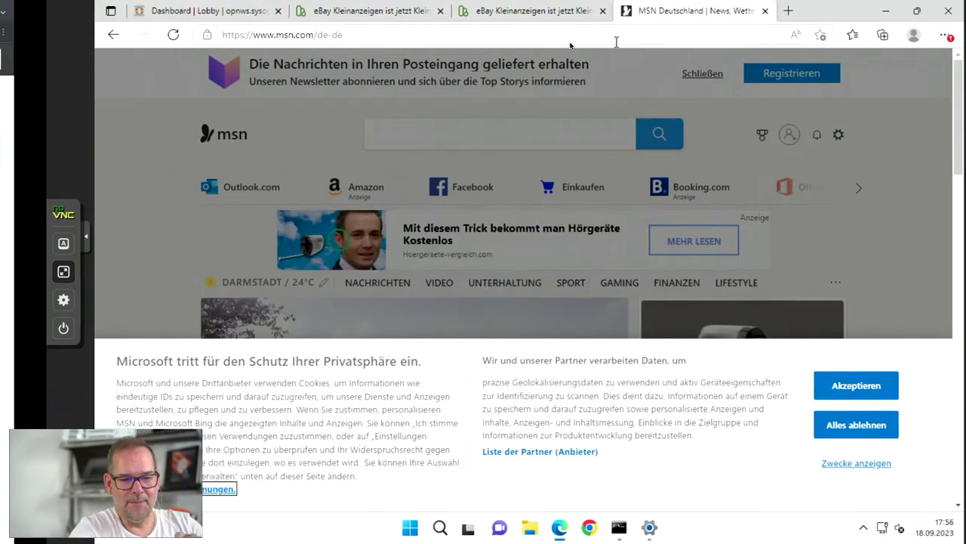
Search 'proxy' and open the Web Proxy Access Log, marking the msn.com request line
left_click(888, 63)
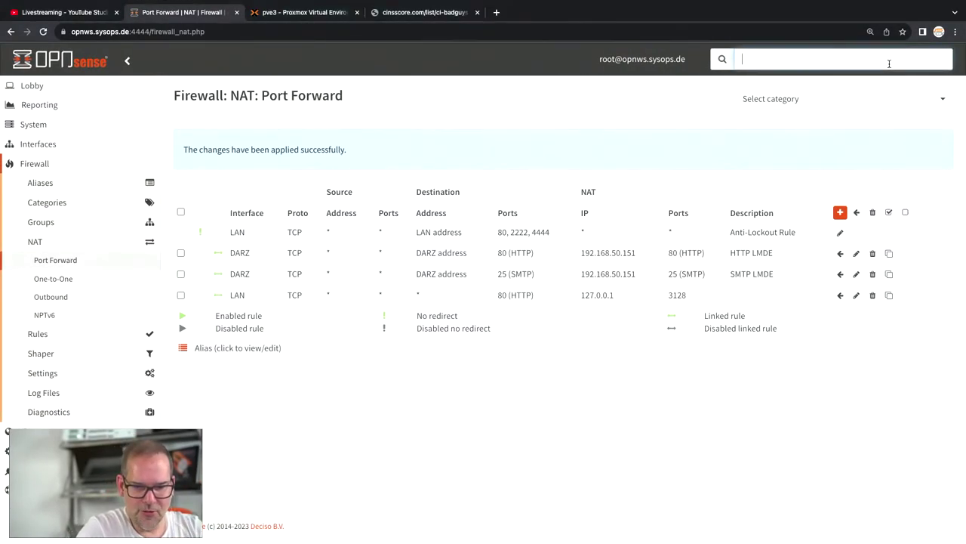
type("pr")
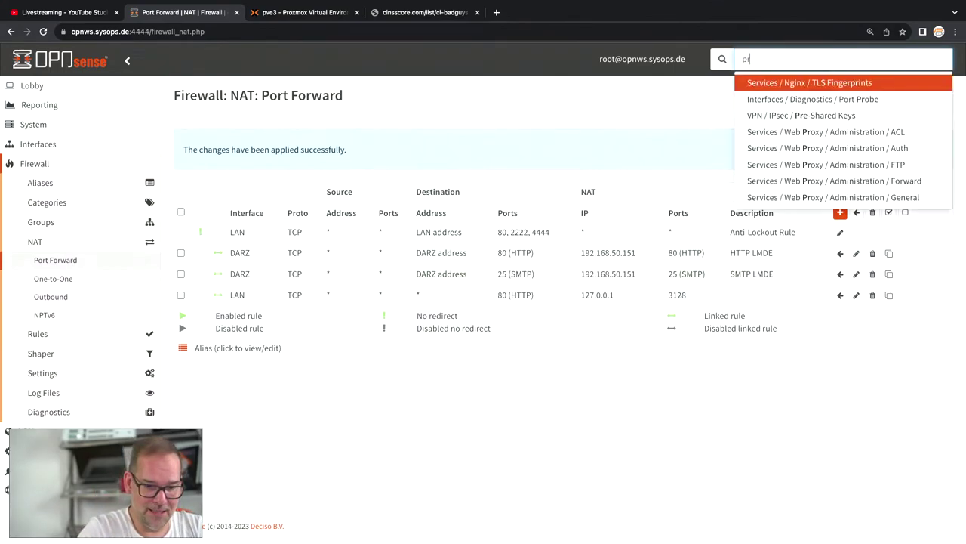
type("oxy")
key("Down")
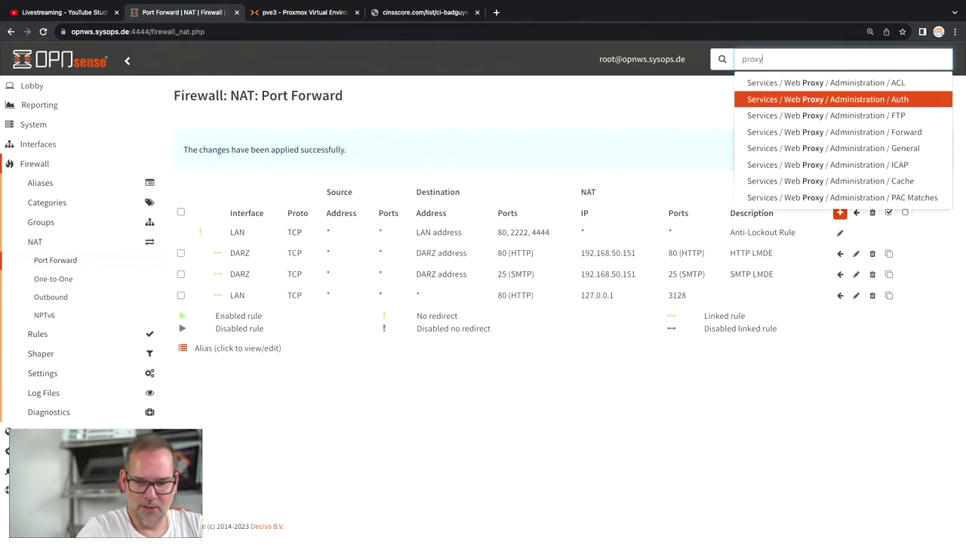
key("Down")
key("Down")
key("Down")
key("Down")
key("Return")
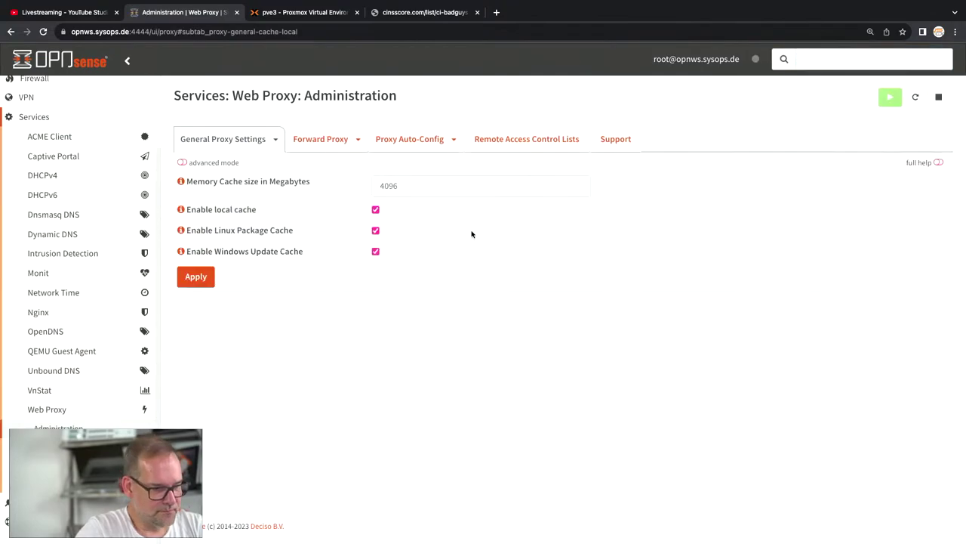
left_click(56, 453)
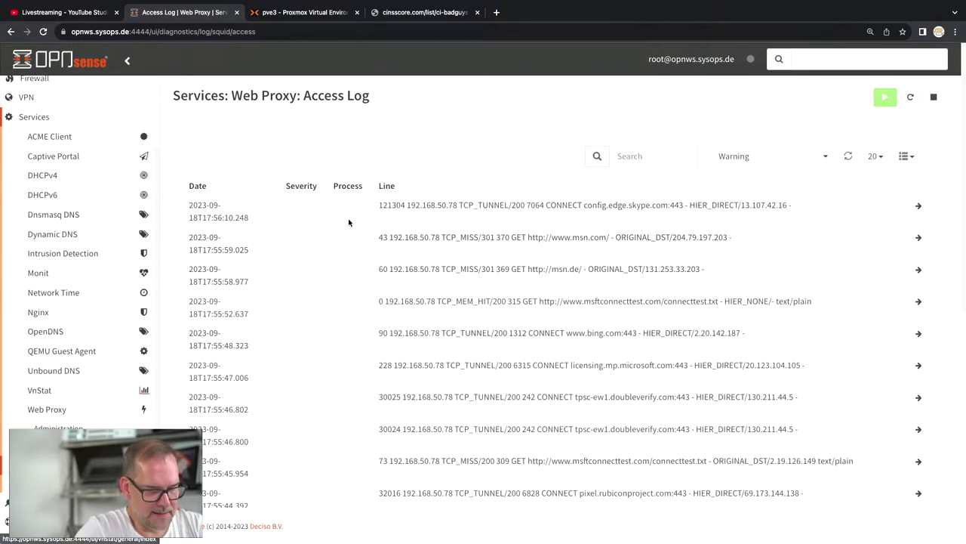
triple_click(570, 238)
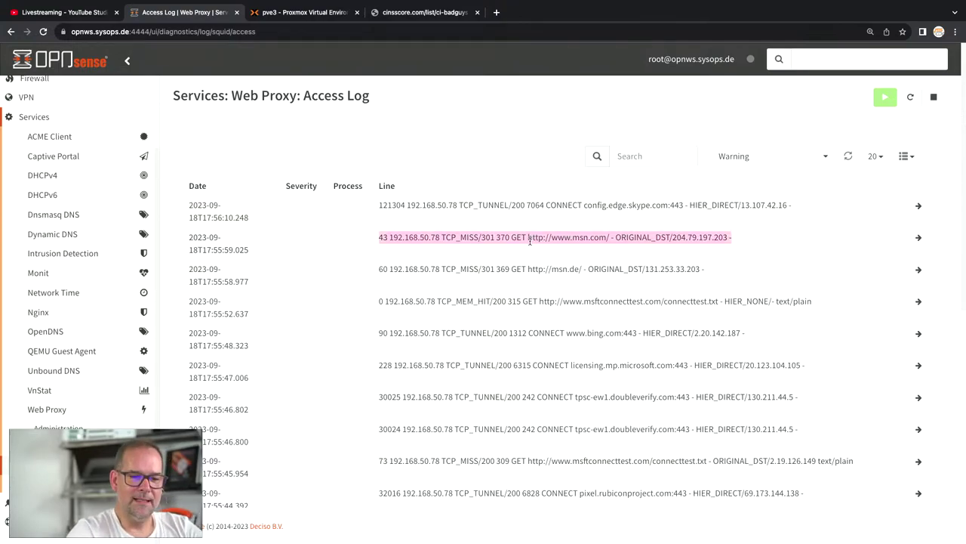
On the Windows client, browse to avm.de to generate proxied HTTP traffic
key("super+Tab")
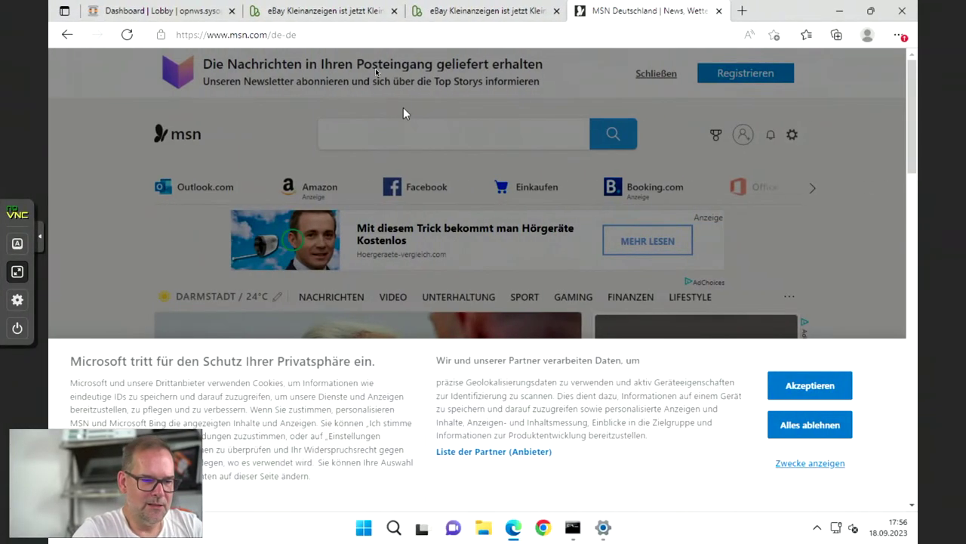
left_click(352, 35)
type("<a")
key("BackSpace")
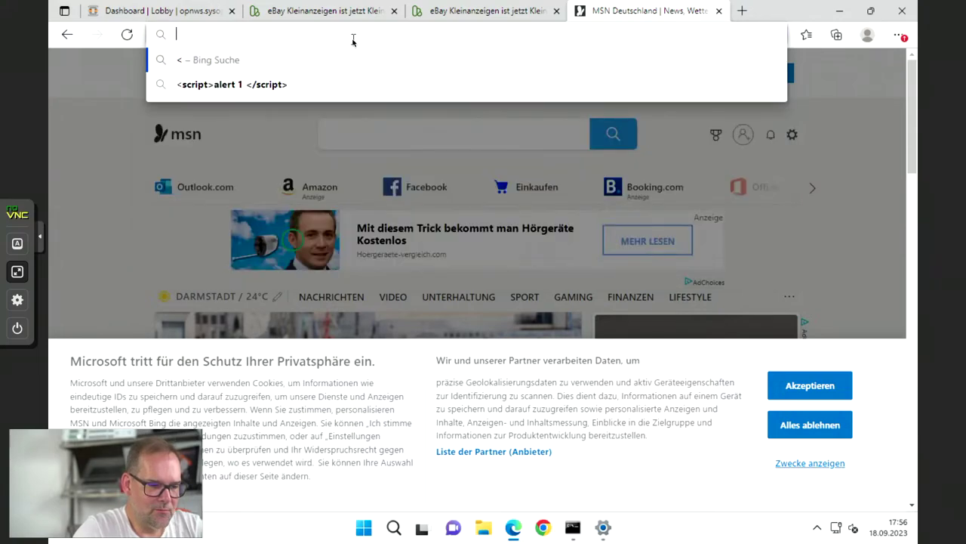
key("BackSpace")
type("avm.de")
key("Return")
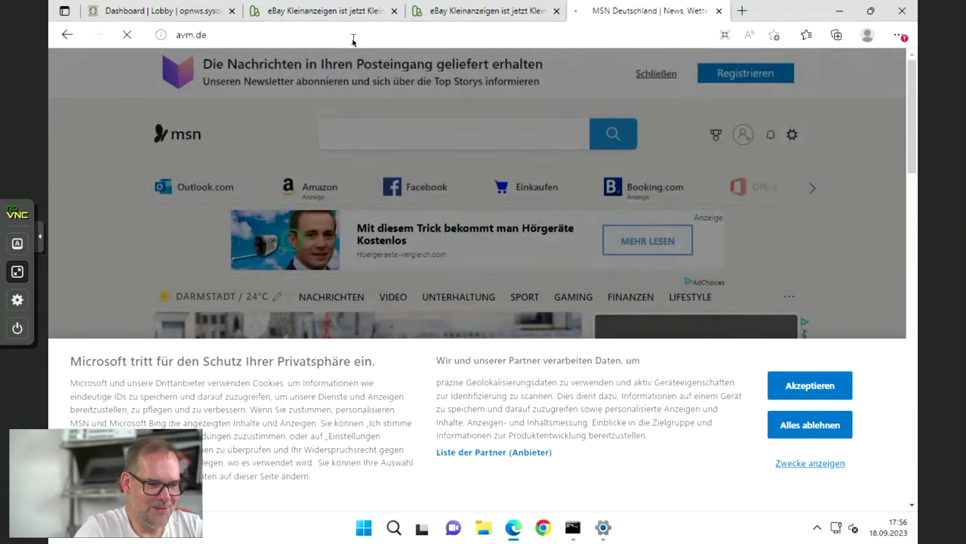
Refresh the OPNsense access log and filter it to 'avm' entries
key("ctrl+Left")
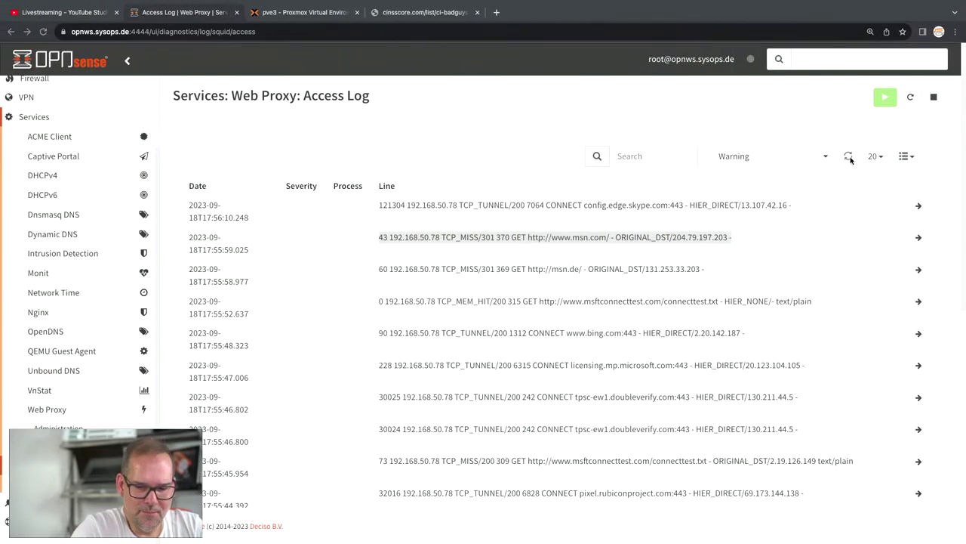
left_click(850, 158)
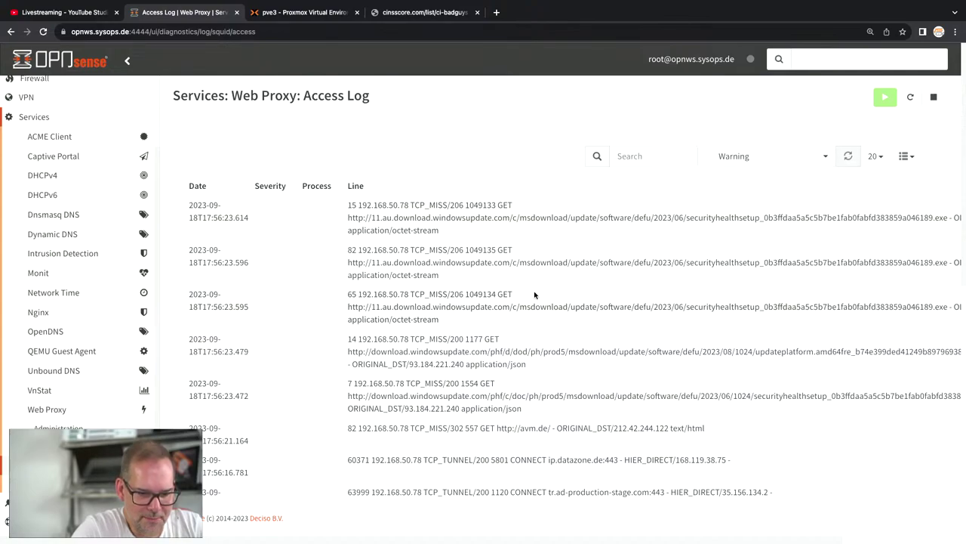
left_click(670, 156)
type("av")
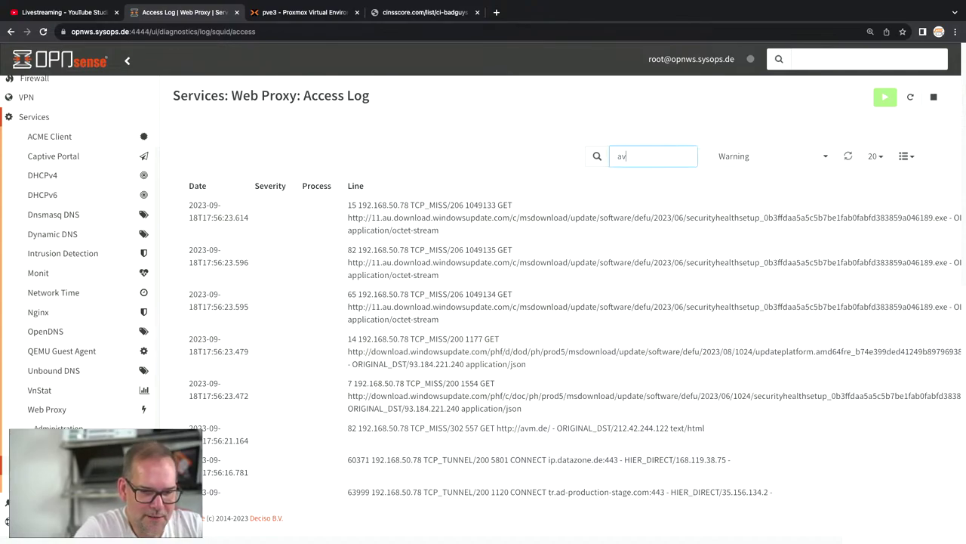
type("m")
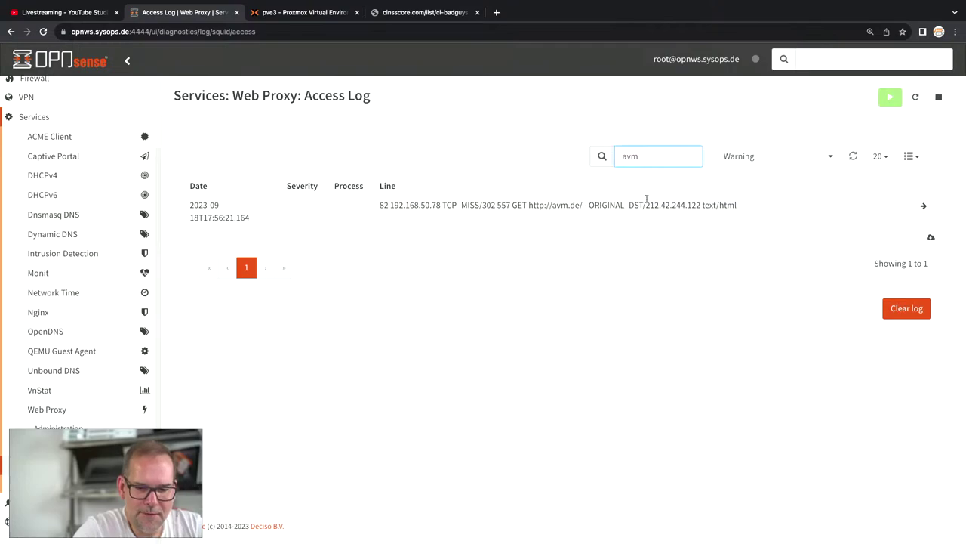
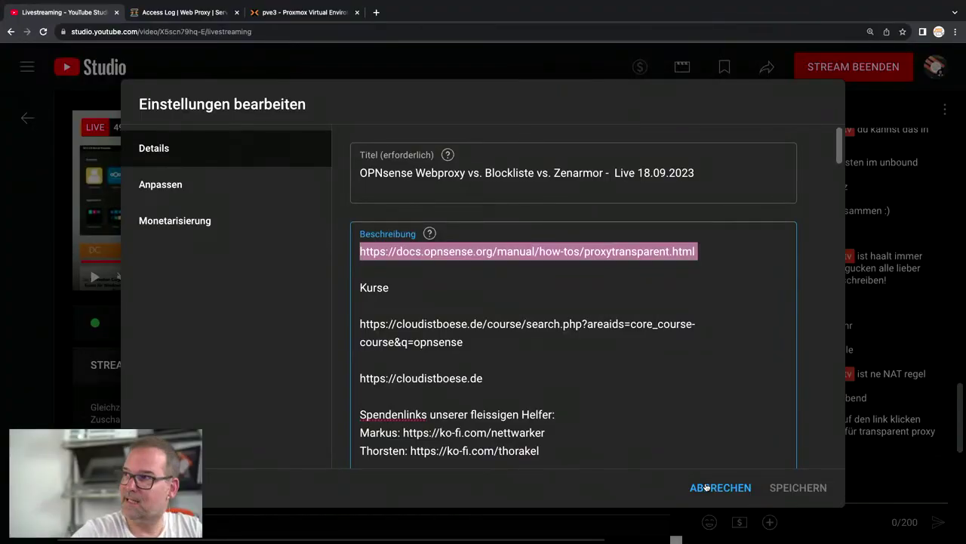
Discard the stream settings edits and load the OPNsense transparent proxy guide in a new tab
left_click(725, 493)
left_click(721, 488)
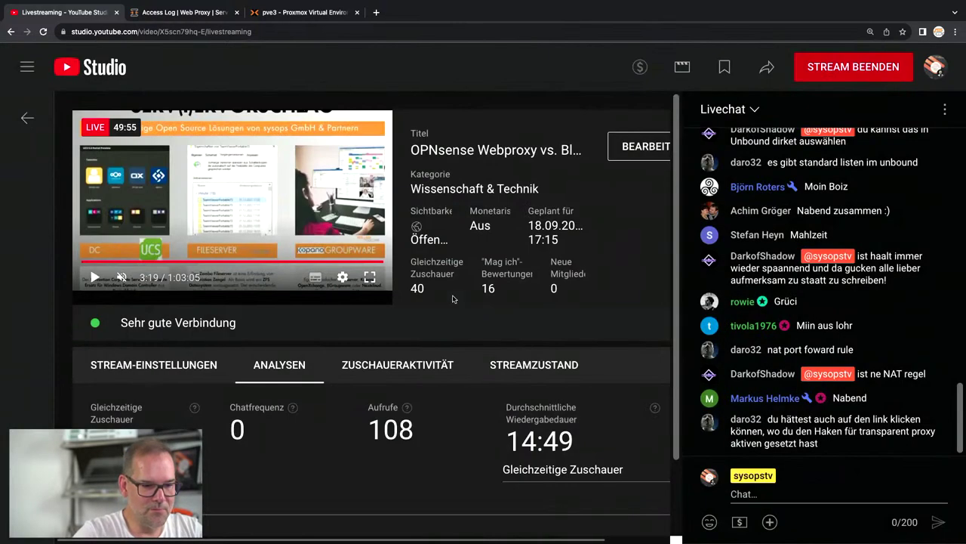
left_click(376, 12)
left_click(325, 14)
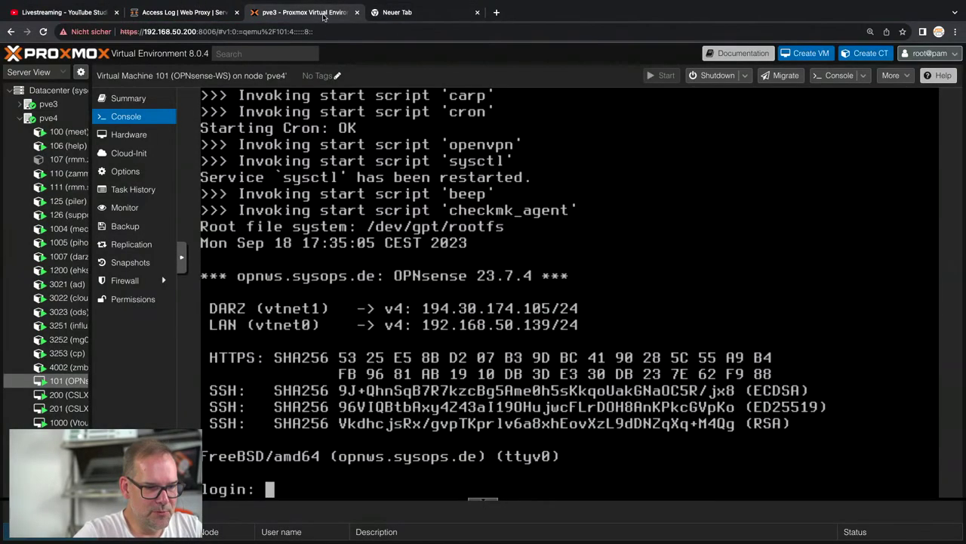
left_click(317, 32)
type("https://docs.opnsense.org/manual/how-tos/proxytransparent.html")
key("Return")
Place the guide tab beside the studio tab, skim it, and go back to the proxy access log
left_click_drag(306, 12, 181, 20)
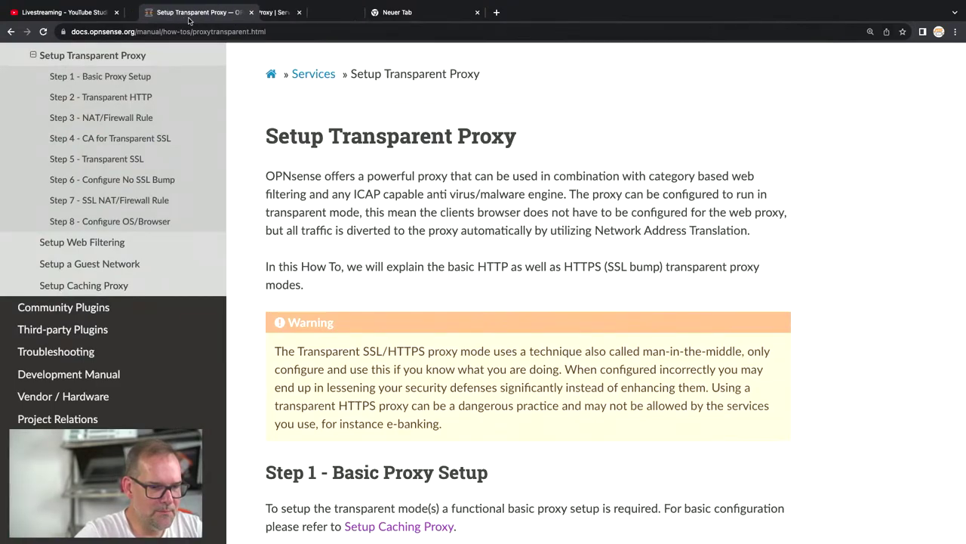
scroll(306, 226, "down", 3)
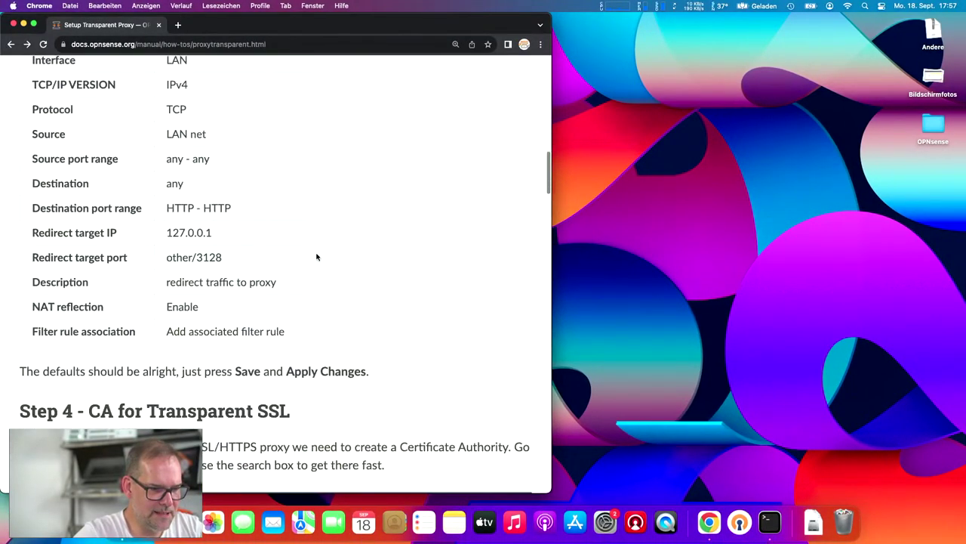
scroll(316, 253, "down", 5)
scroll(317, 256, "up", 3)
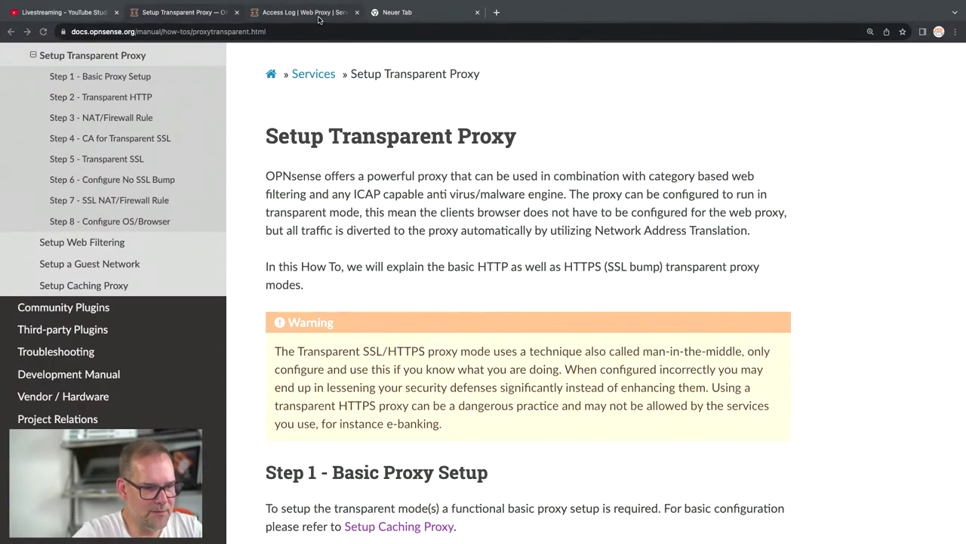
left_click(318, 19)
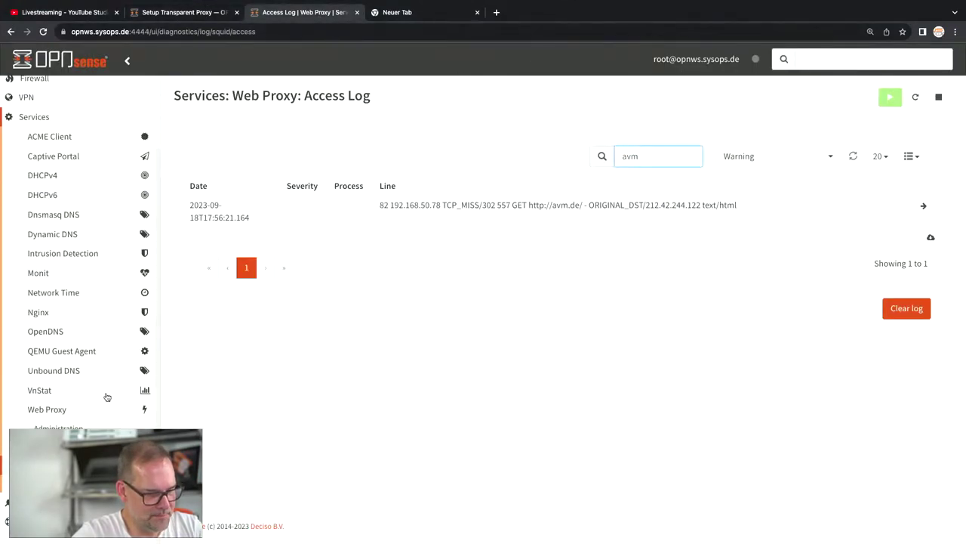
Review the Web Proxy Forward Proxy and Proxy Auto-Config settings: transparent HTTP on, SSL inspection off
left_click(76, 410)
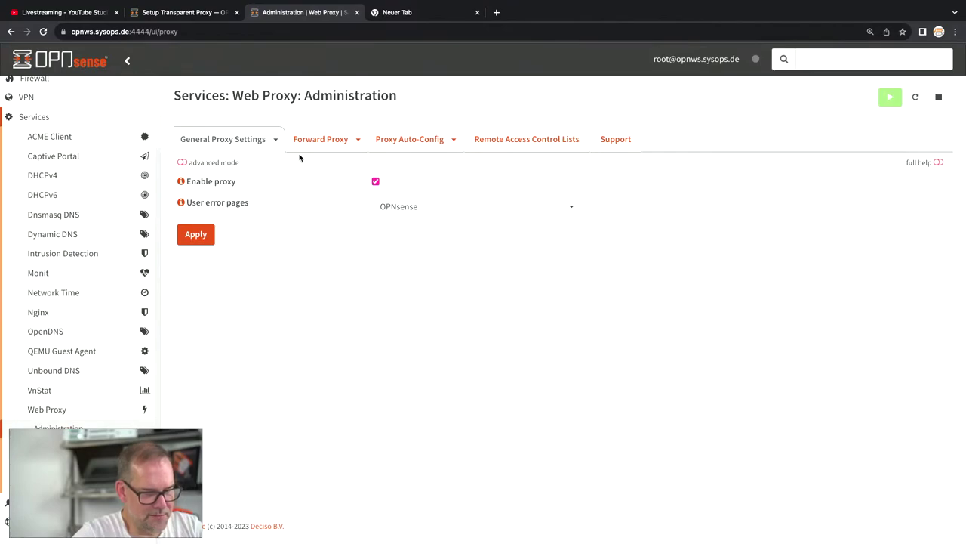
left_click(335, 137)
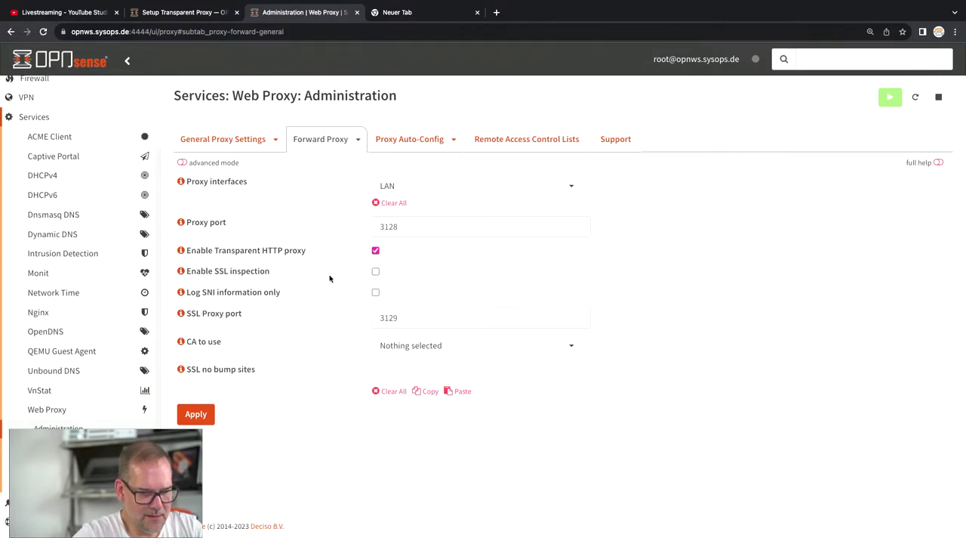
left_click(402, 145)
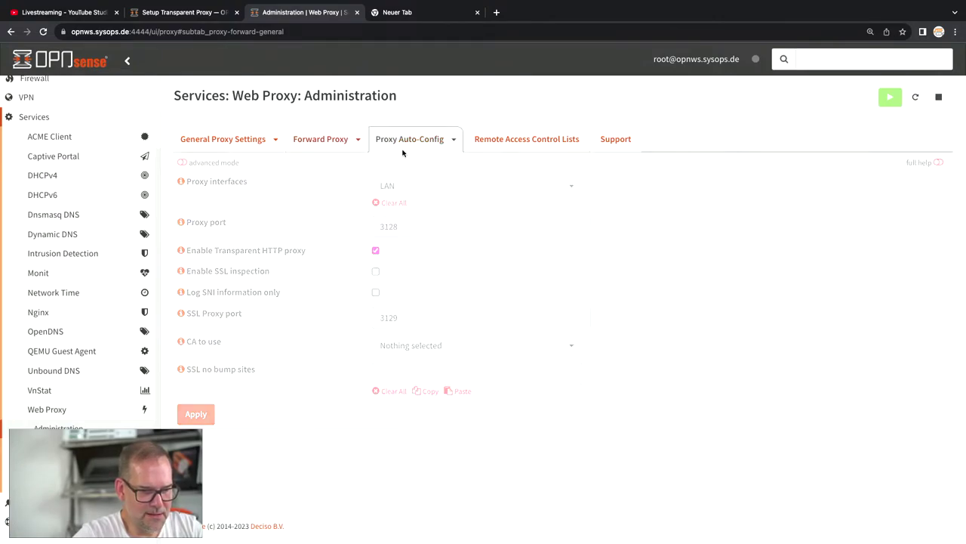
left_click(321, 137)
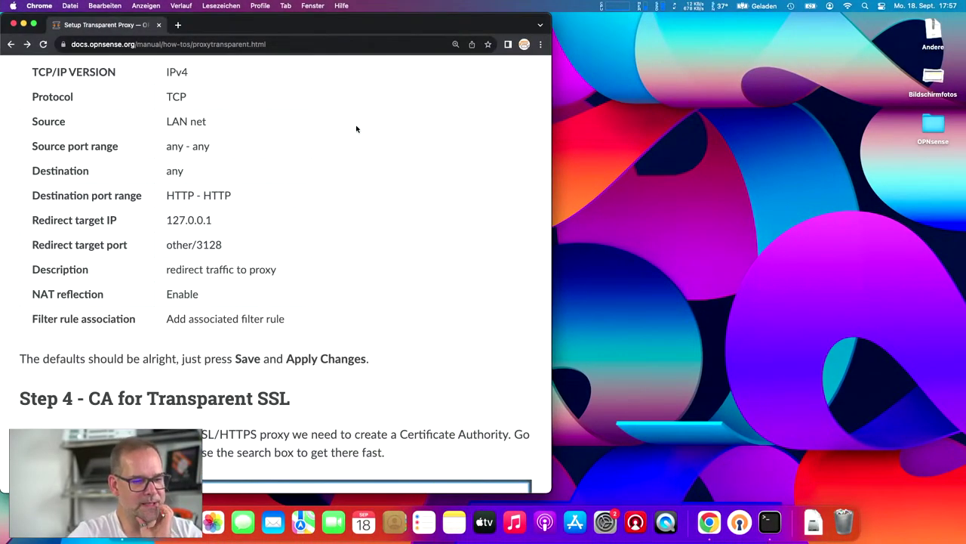
Maximize the guide and scroll to Step 4, creating a CA for transparent SSL
double_click(553, 174)
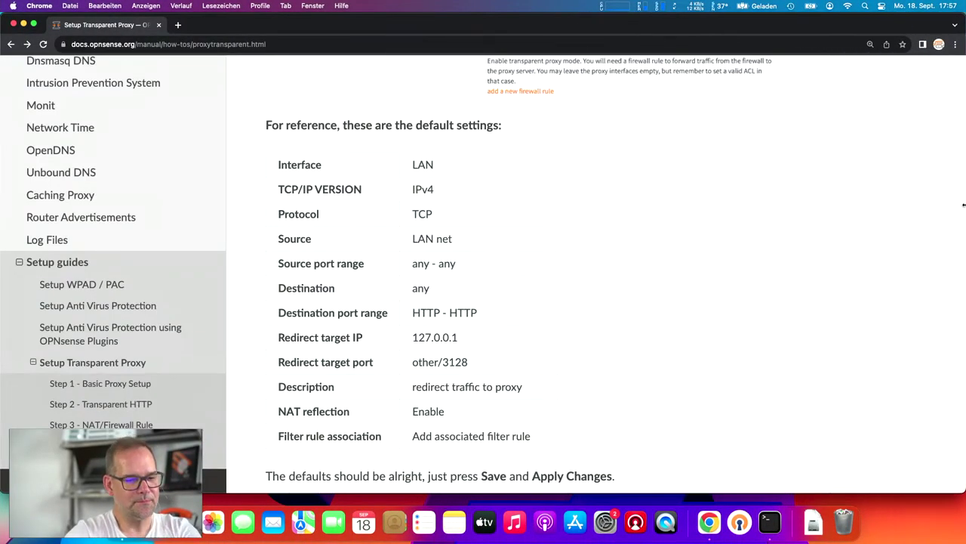
scroll(691, 234, "down", 3)
scroll(690, 234, "down", 3)
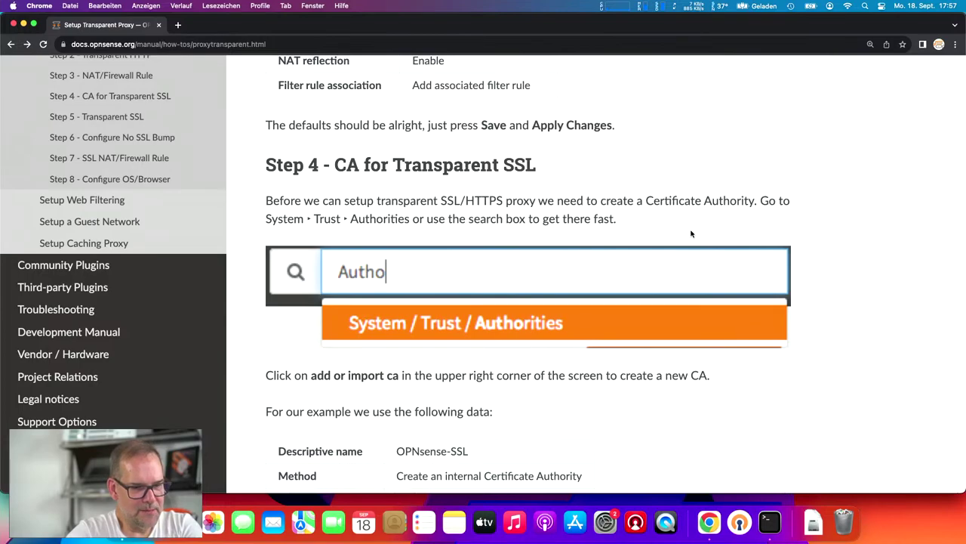
scroll(523, 203, "down", 2)
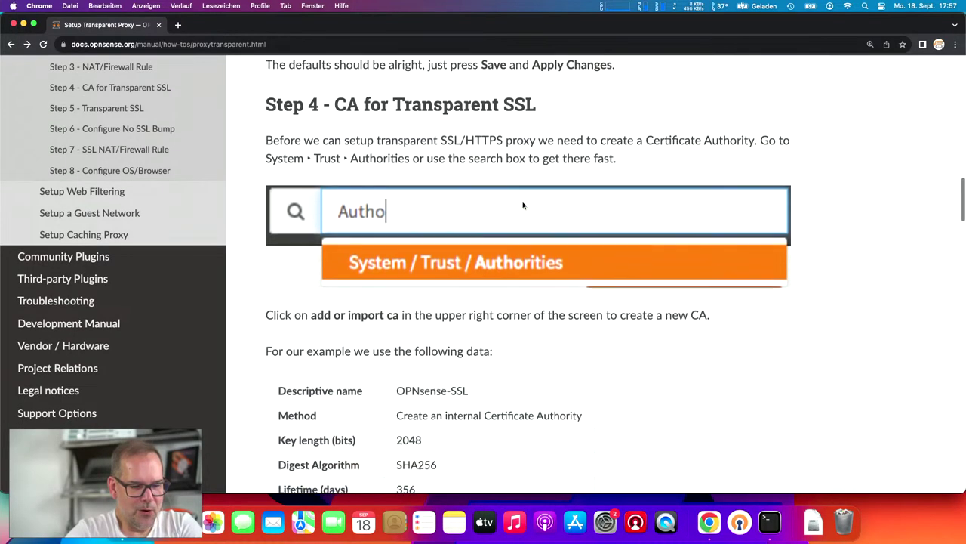
scroll(523, 205, "up", 1)
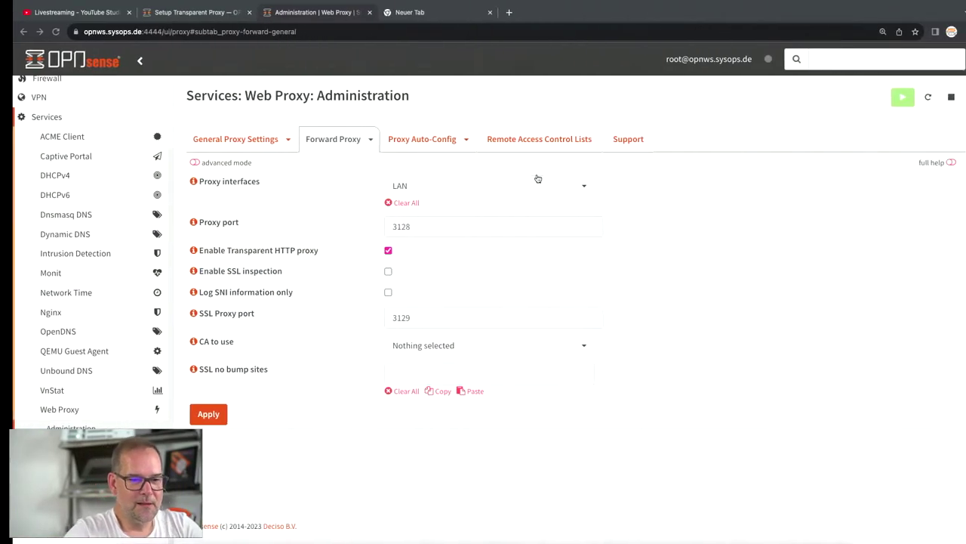
Search 'aut' for the authorities page and start a new internal certificate authority named SSL
left_click(845, 59)
type("aut")
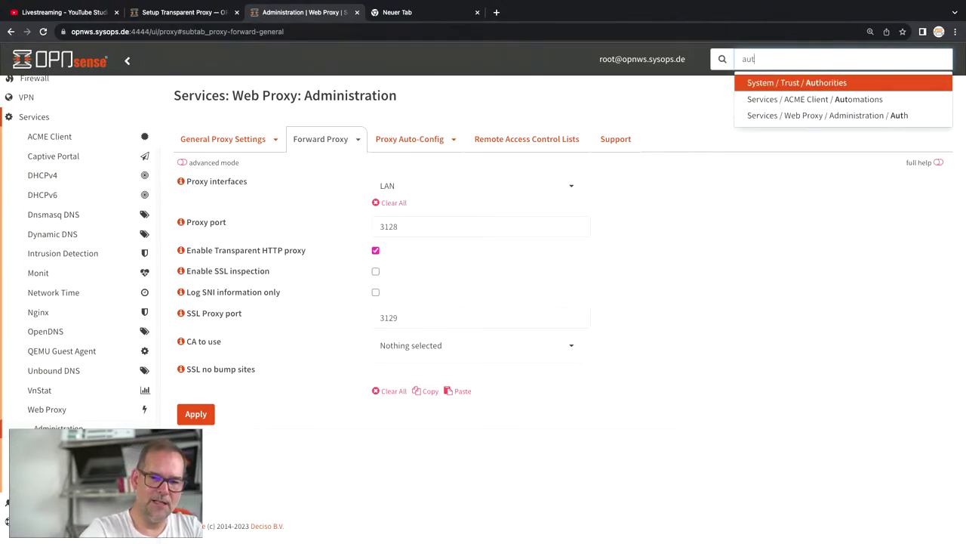
key("Return")
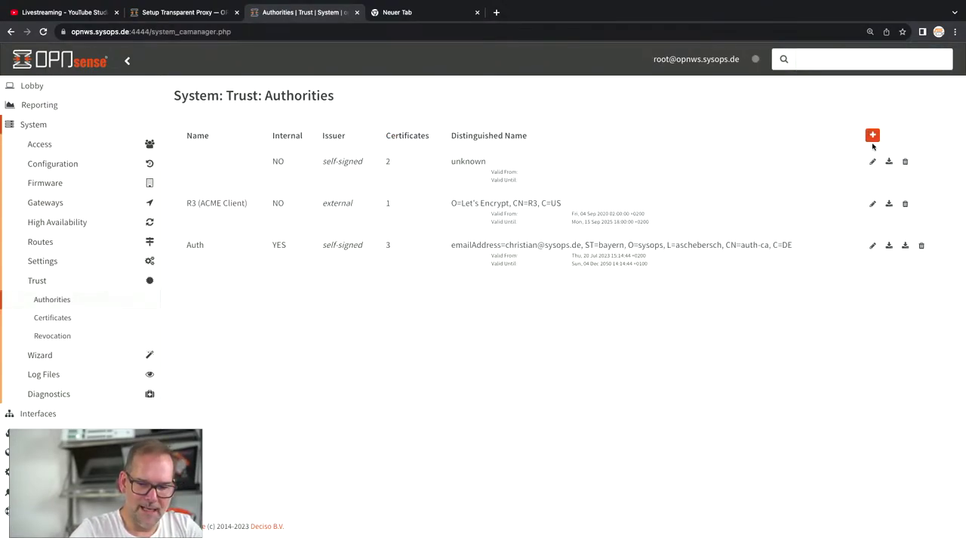
left_click(873, 138)
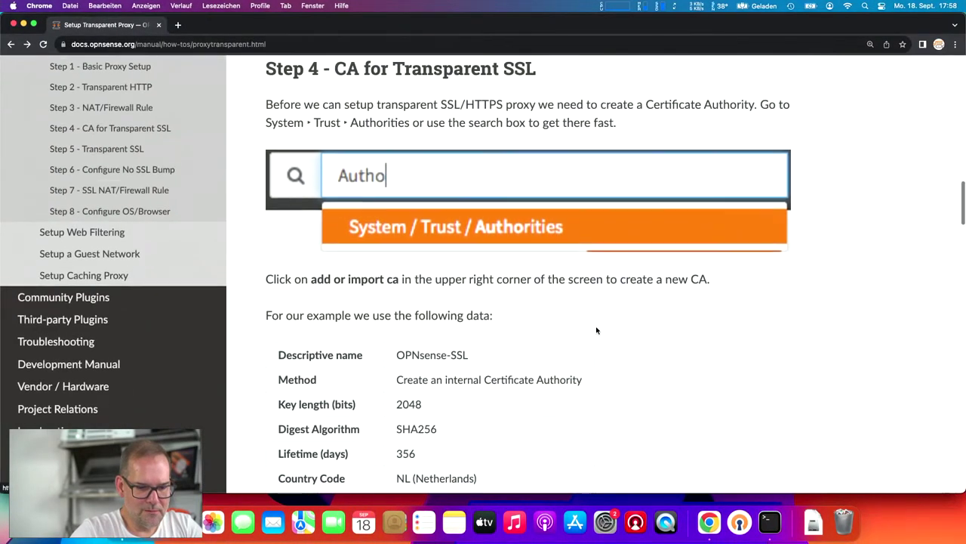
scroll(597, 330, "down", 4)
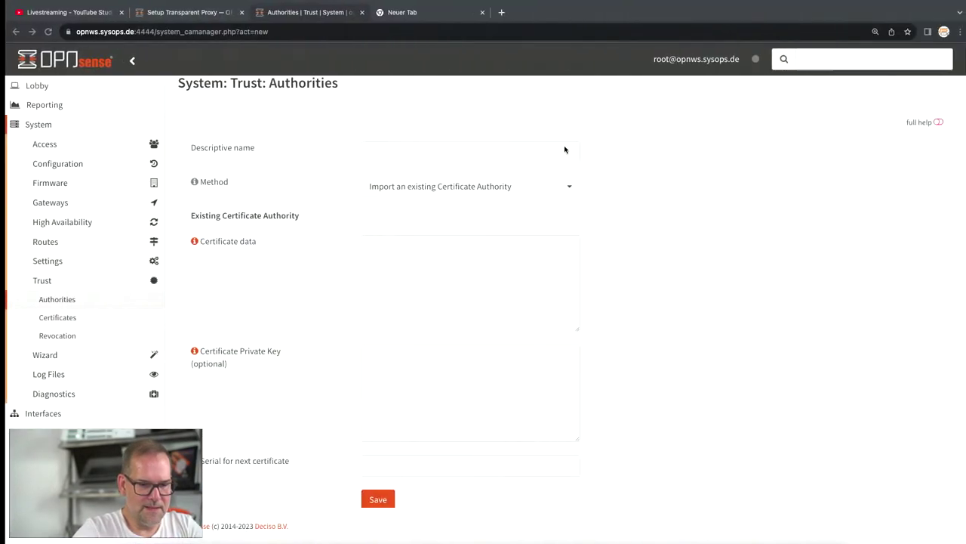
left_click(542, 157)
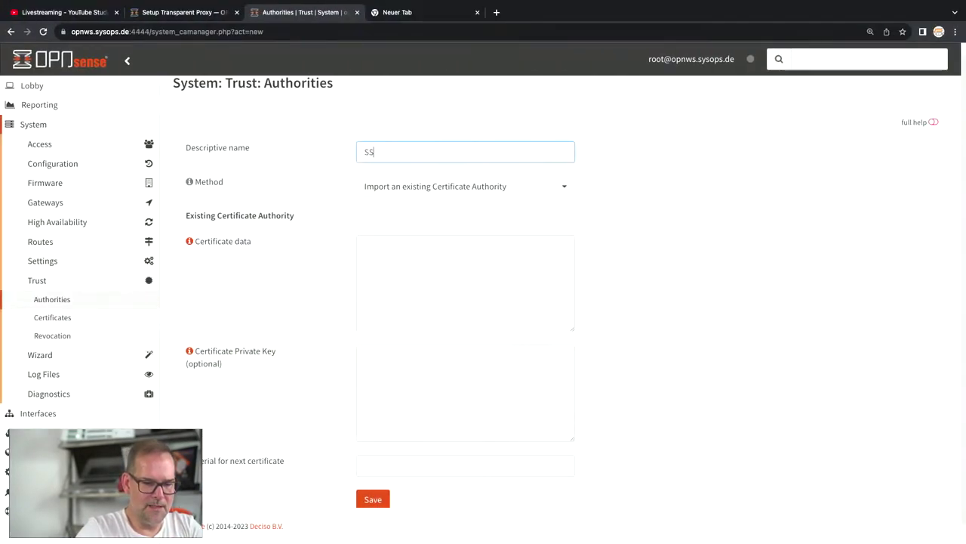
left_click(524, 190)
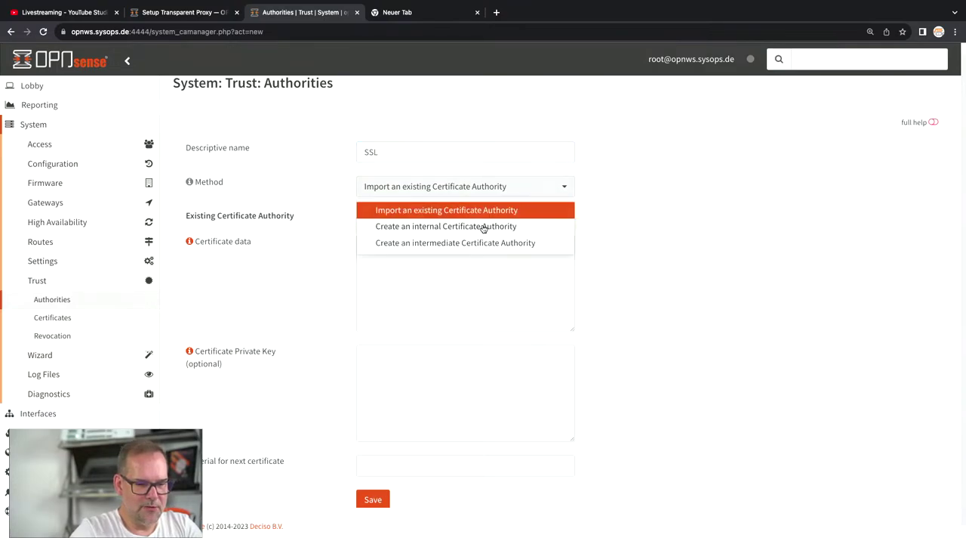
left_click(484, 227)
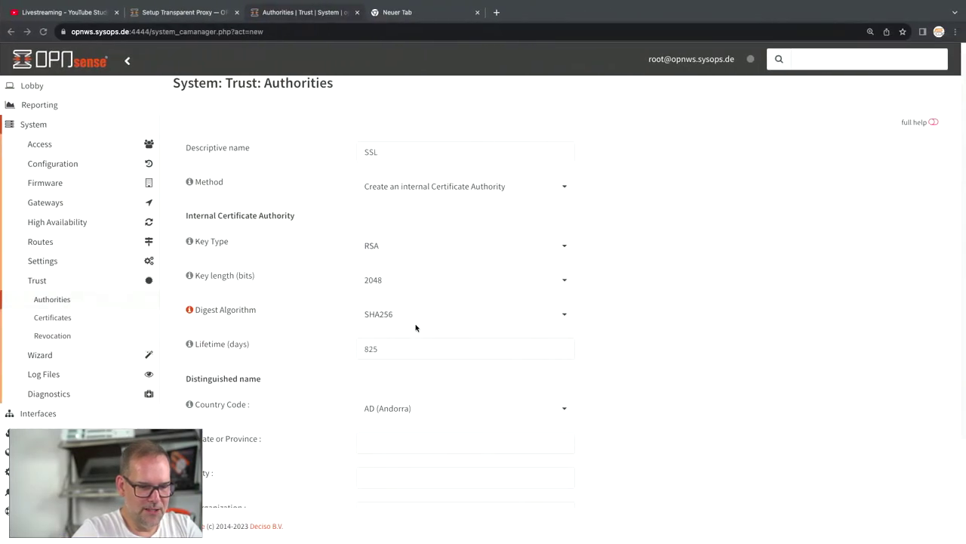
Keep the 825-day lifetime, set the country to DE and the state to 'by'
double_click(406, 348)
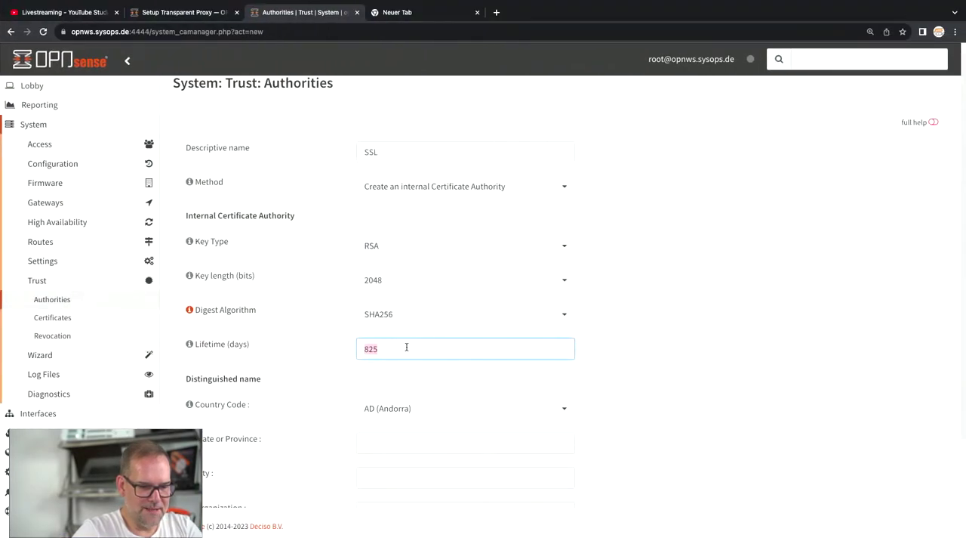
left_click(421, 408)
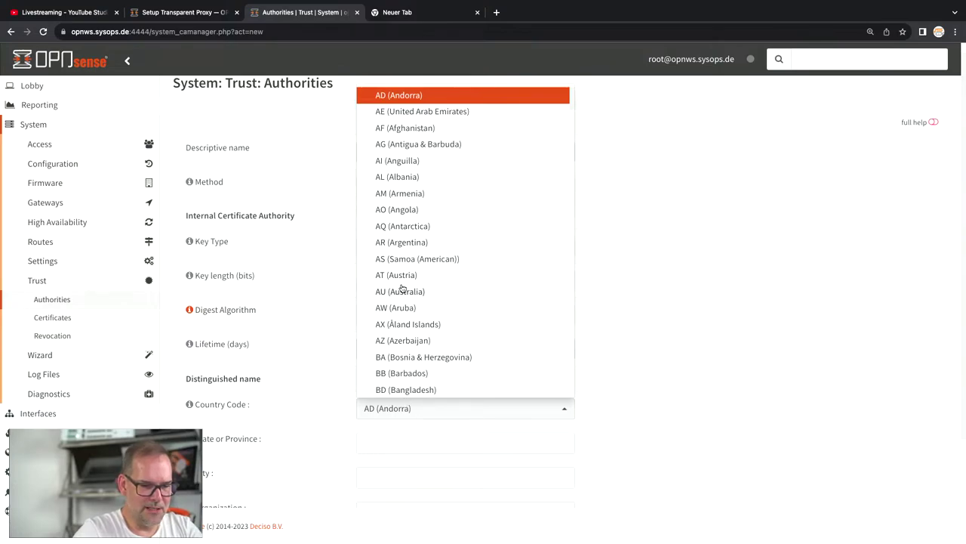
scroll(400, 289, "down", 5)
scroll(399, 290, "down", 1)
scroll(400, 290, "down", 3)
scroll(399, 290, "down", 5)
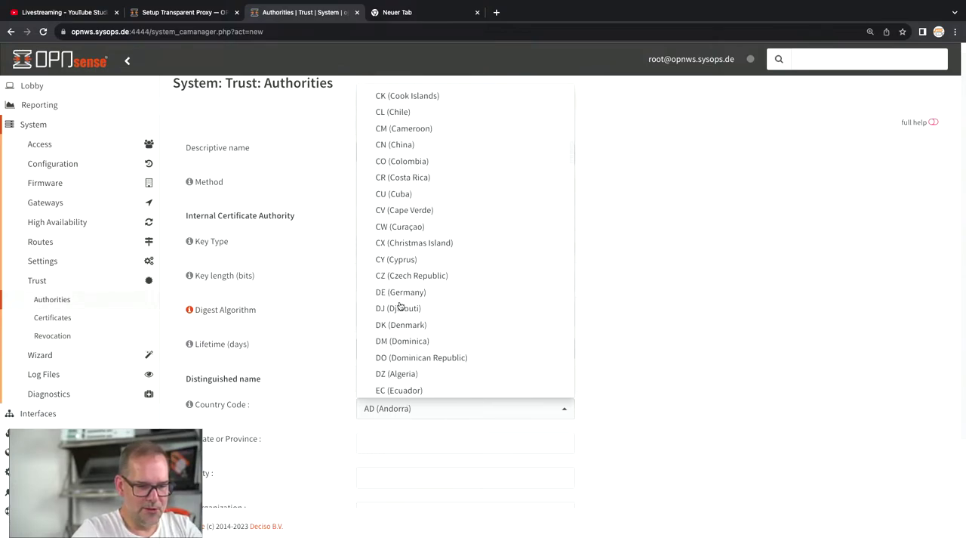
scroll(400, 290, "down", 2)
scroll(398, 295, "down", 1)
left_click(398, 268)
left_click(388, 438)
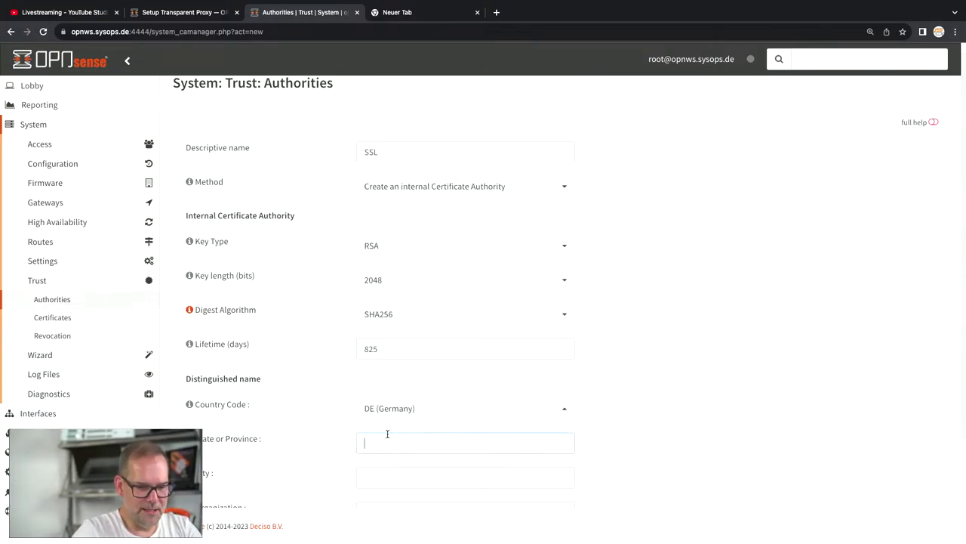
type("by")
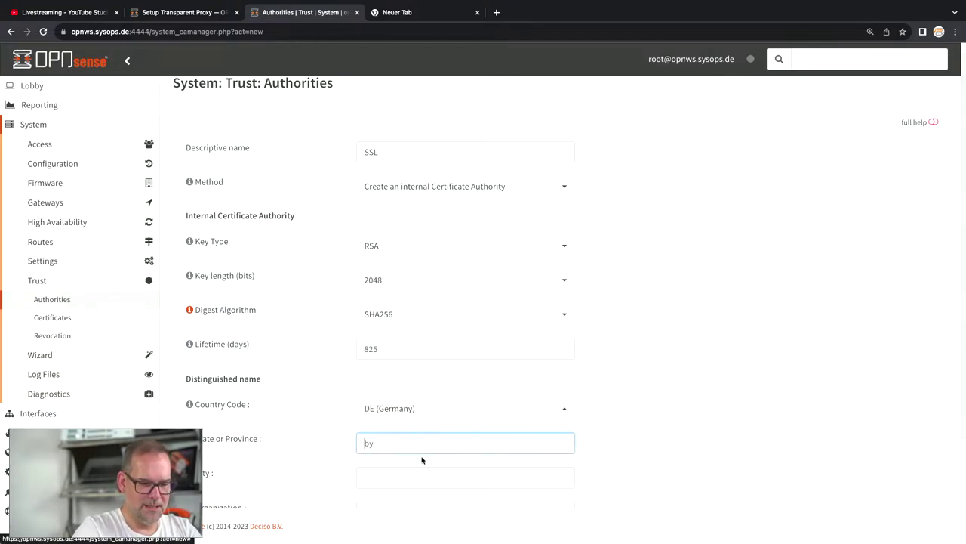
Fill in the required email address and select 'internal' in the common name
left_click(422, 477)
scroll(391, 418, "down", 3)
left_click(390, 405)
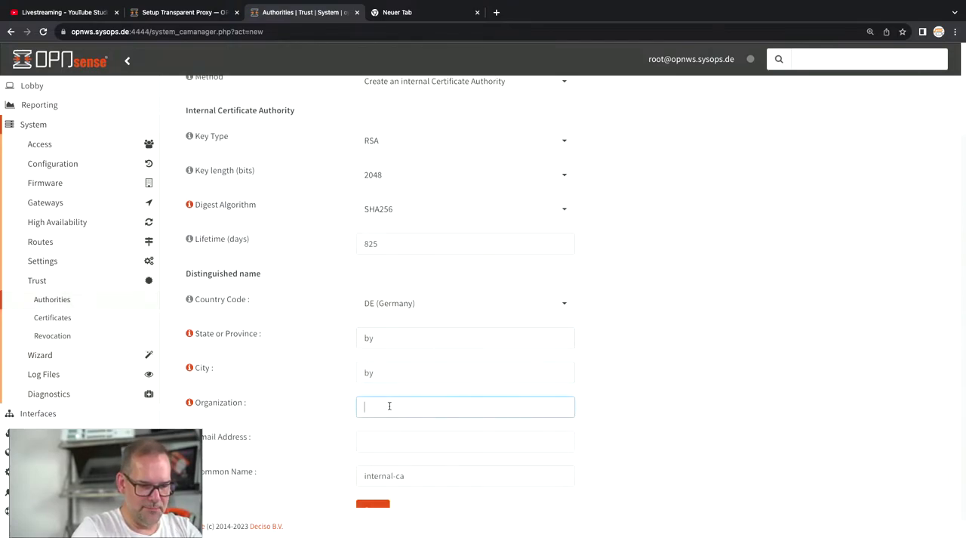
type("by")
left_click(398, 434)
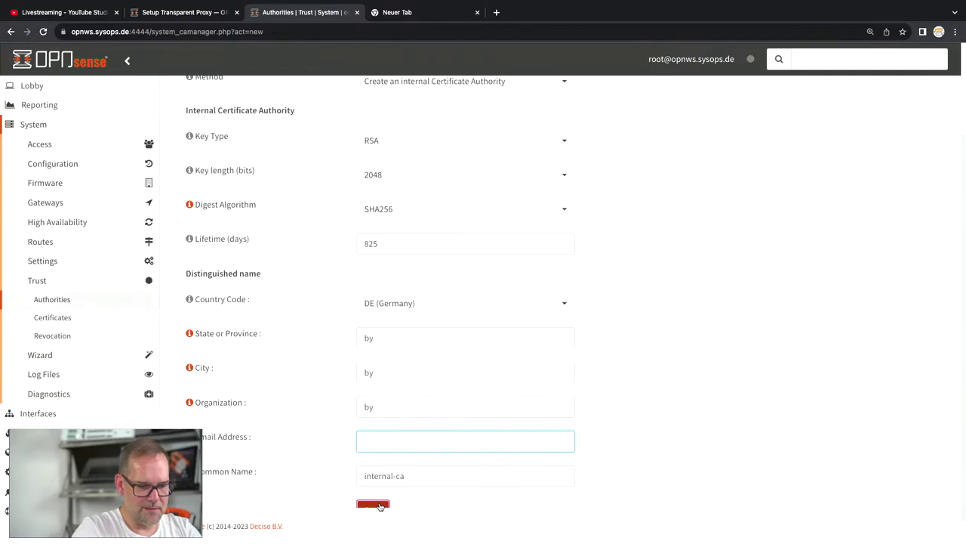
left_click(379, 505)
scroll(371, 416, "down", 3)
left_click(372, 412)
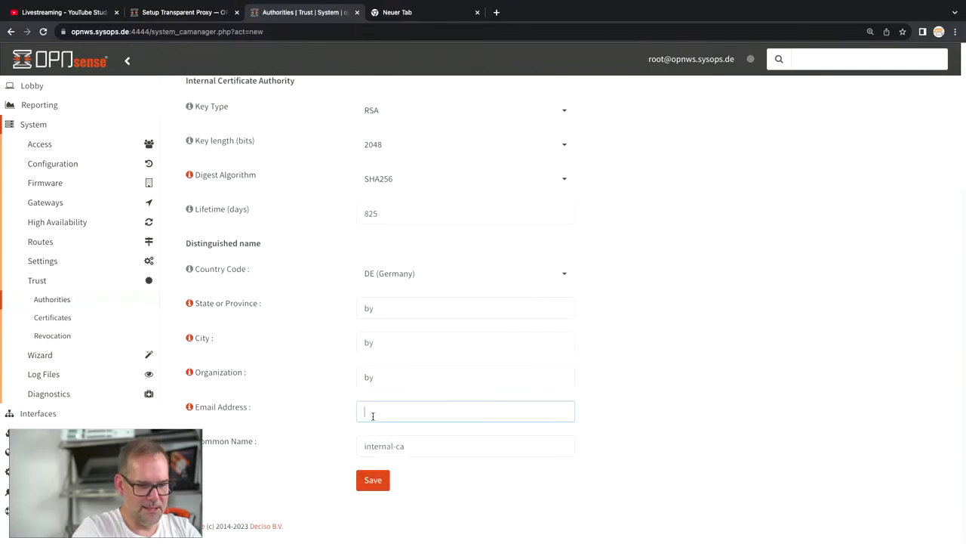
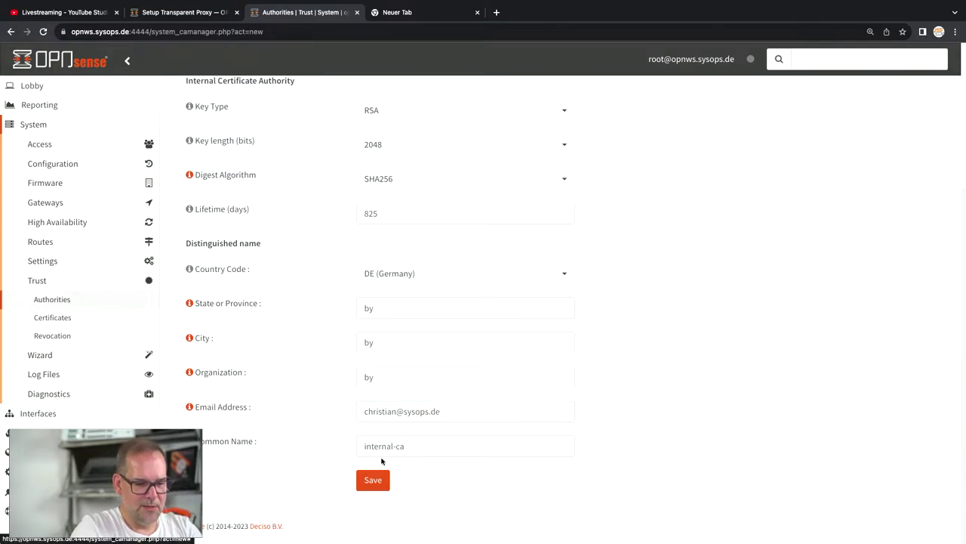
double_click(377, 446)
Change the common name to ssl-ca, save the CA, then read the guide's Step 5 Transparent SSL
type("ssl")
left_click(376, 481)
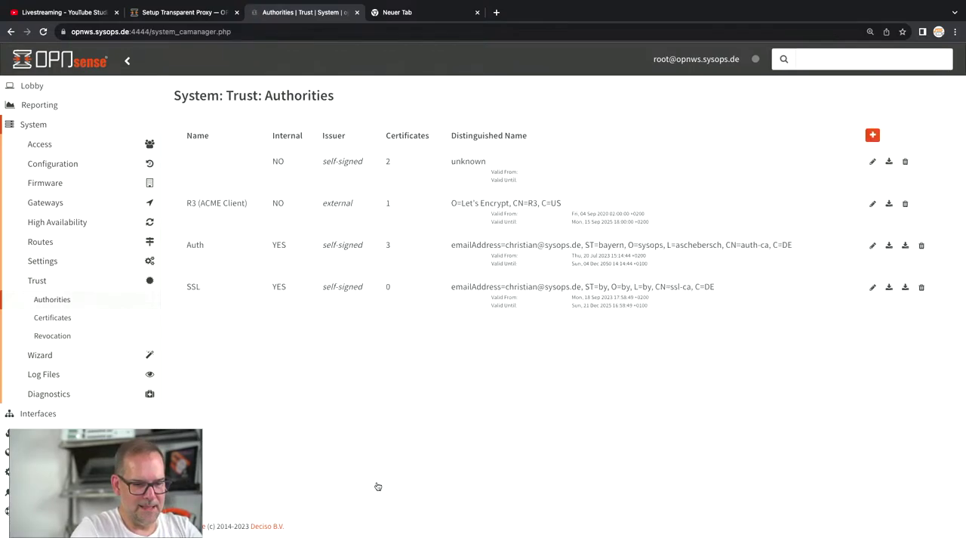
key("ctrl+Left")
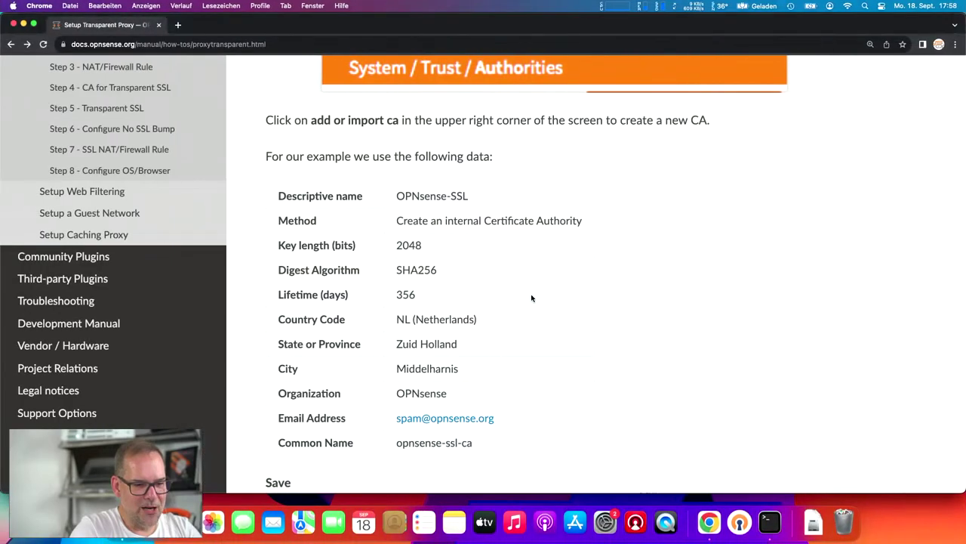
scroll(532, 298, "down", 2)
scroll(531, 298, "down", 5)
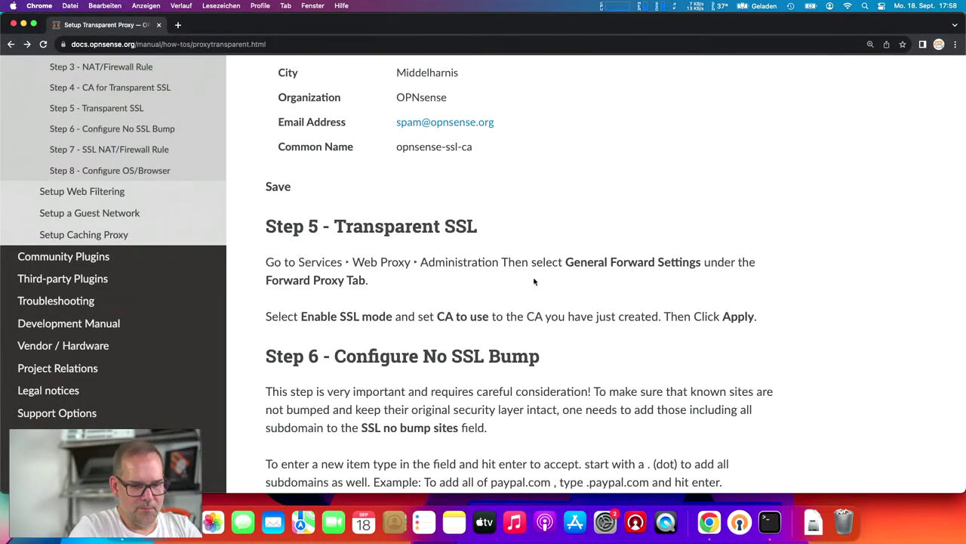
triple_click(476, 277)
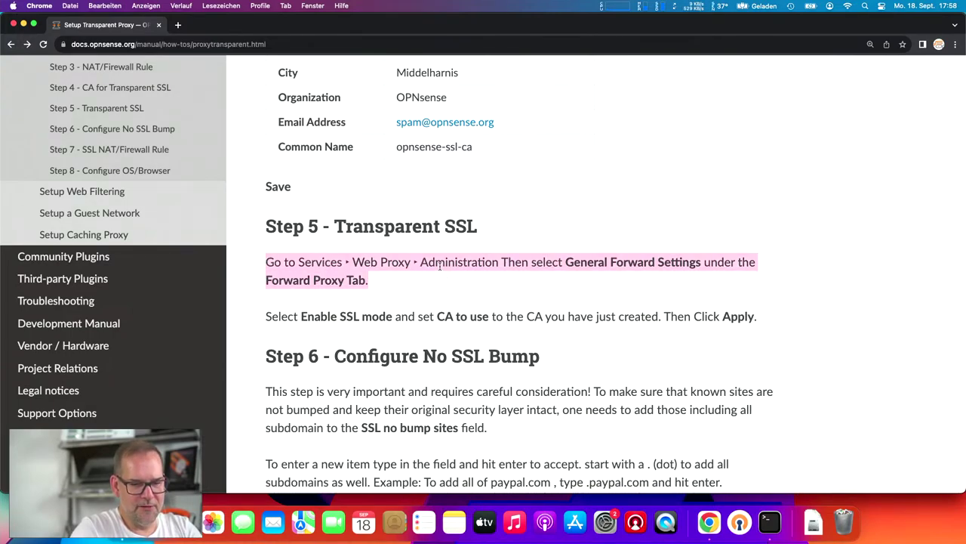
key("ctrl+Right")
left_click(830, 59)
Search 'forwar' to open the Web Proxy Forward Proxy settings and check them against the guide
type("forw")
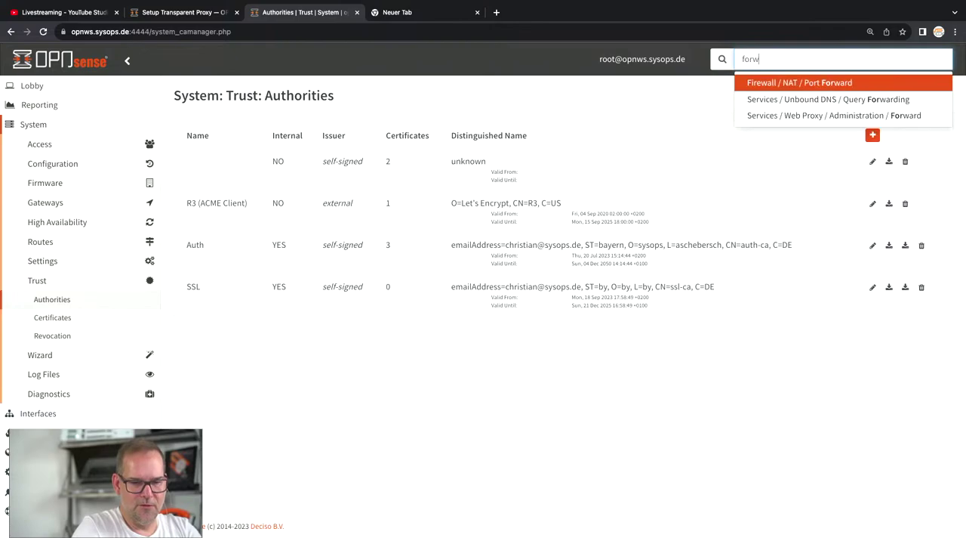
type("ar")
key("Down")
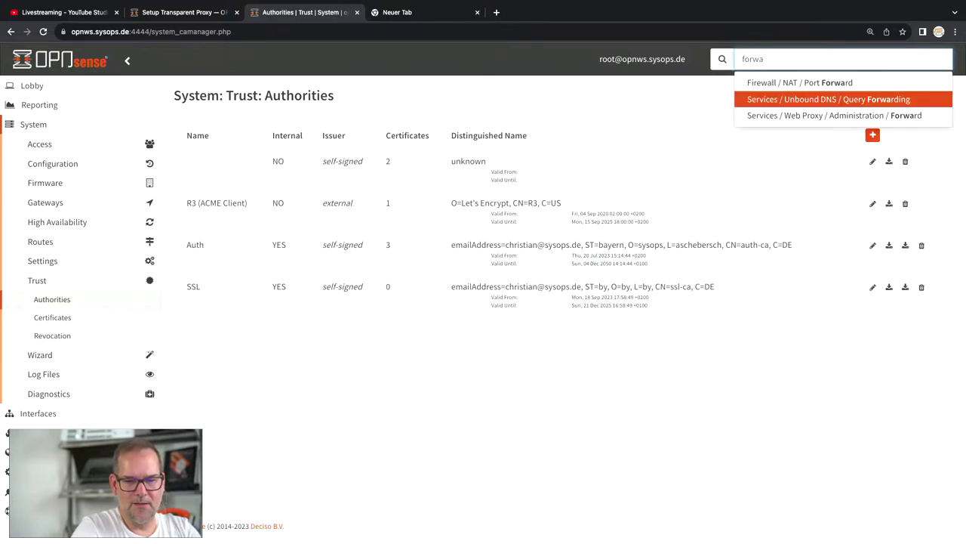
key("Down")
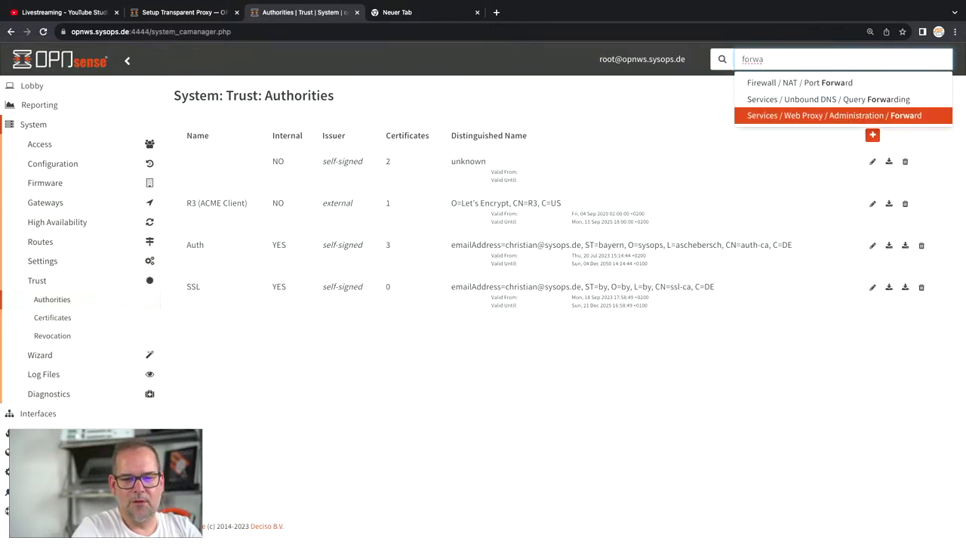
key("Return")
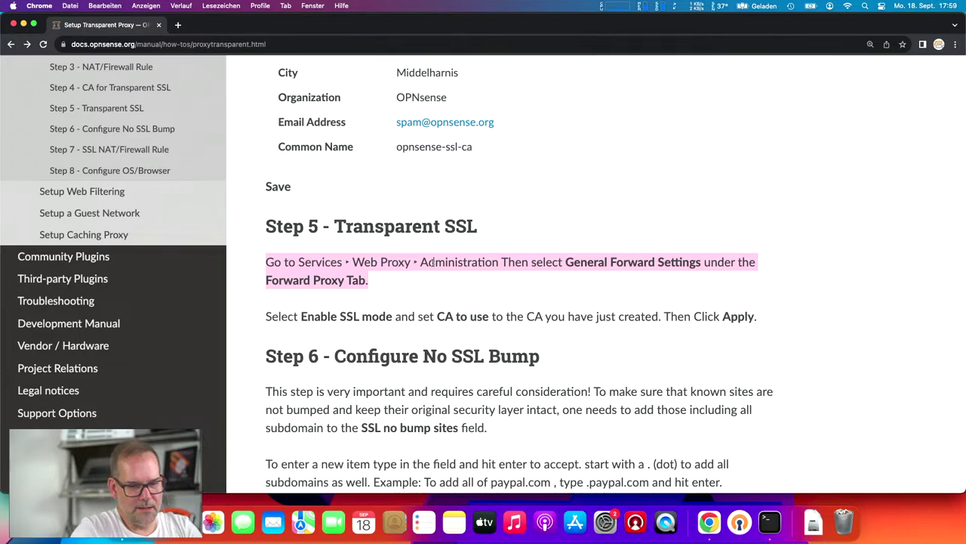
key("ctrl+Right")
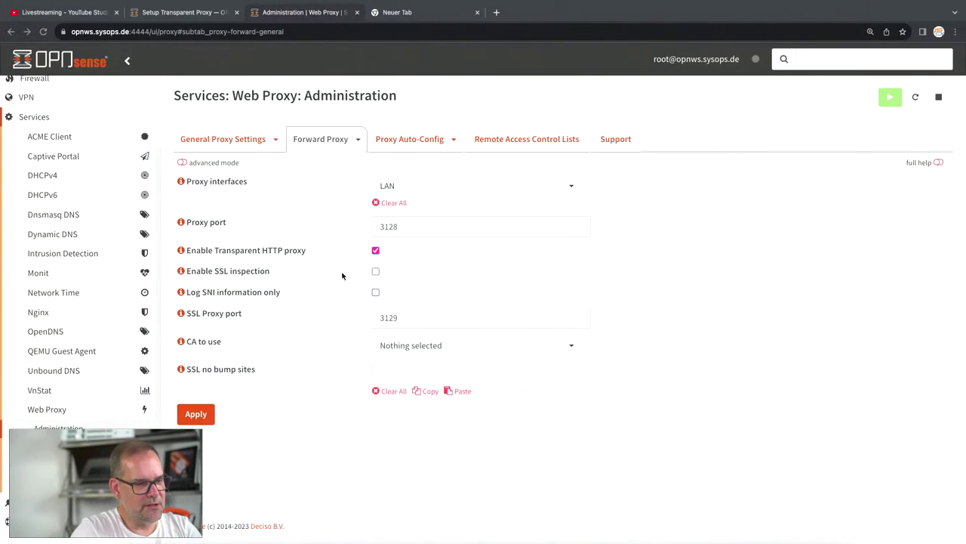
left_click(359, 142)
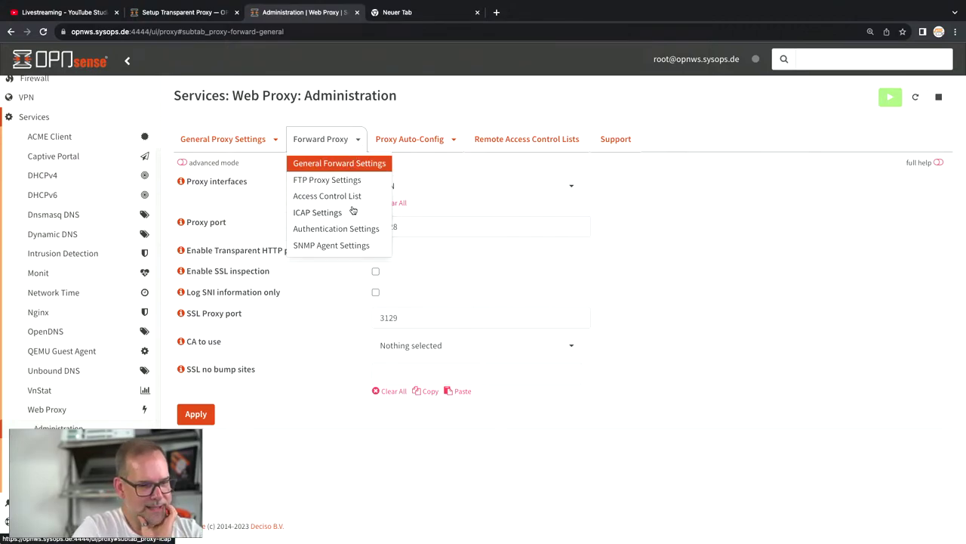
key("ctrl+Left")
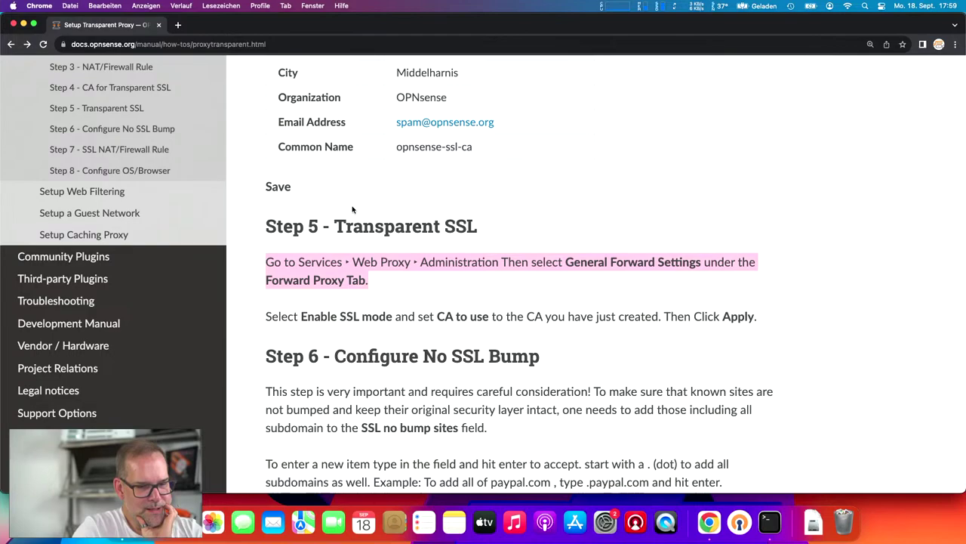
key("ctrl+Right")
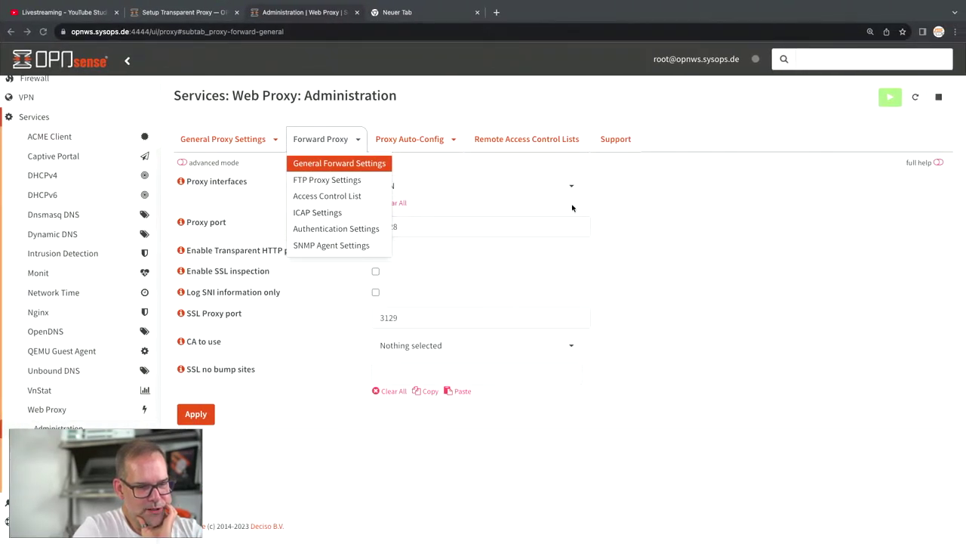
left_click(357, 143)
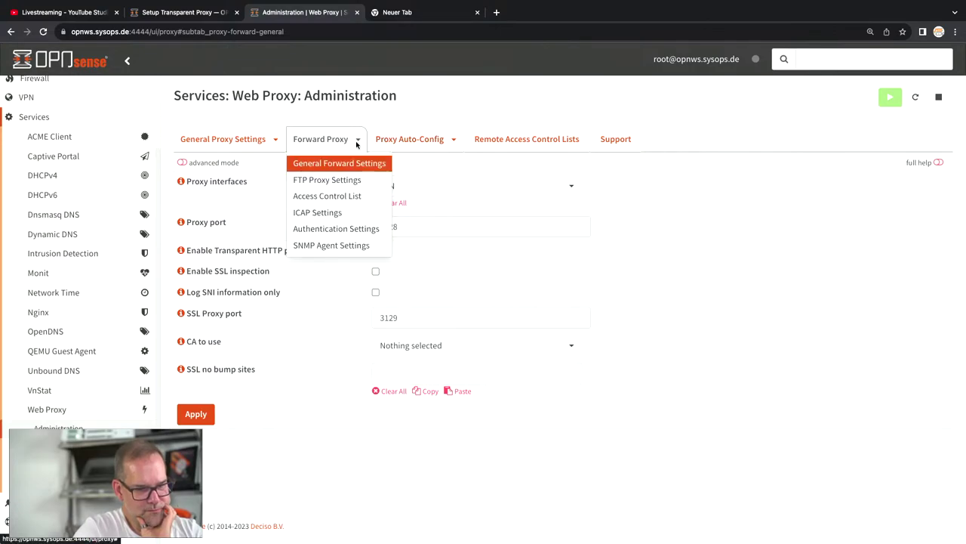
left_click(681, 219)
key("ctrl+Left")
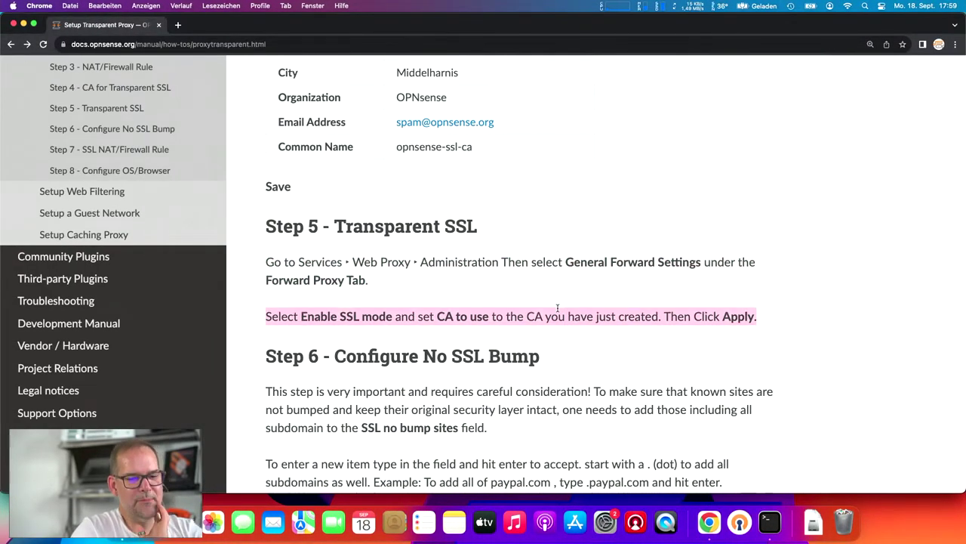
key("ctrl+Right")
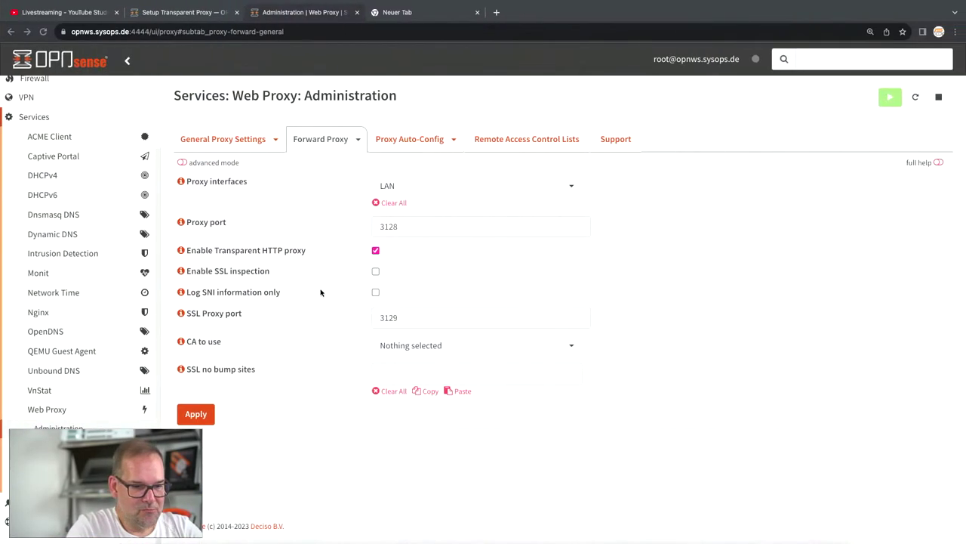
Enable SSL inspection with the SSL certificate authority as CA and apply
left_click(376, 272)
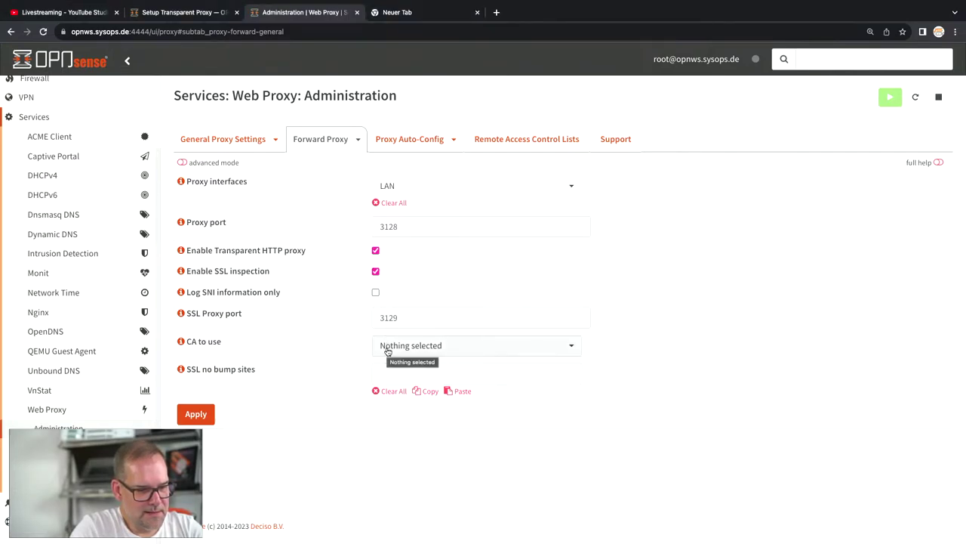
left_click(387, 351)
left_click(403, 446)
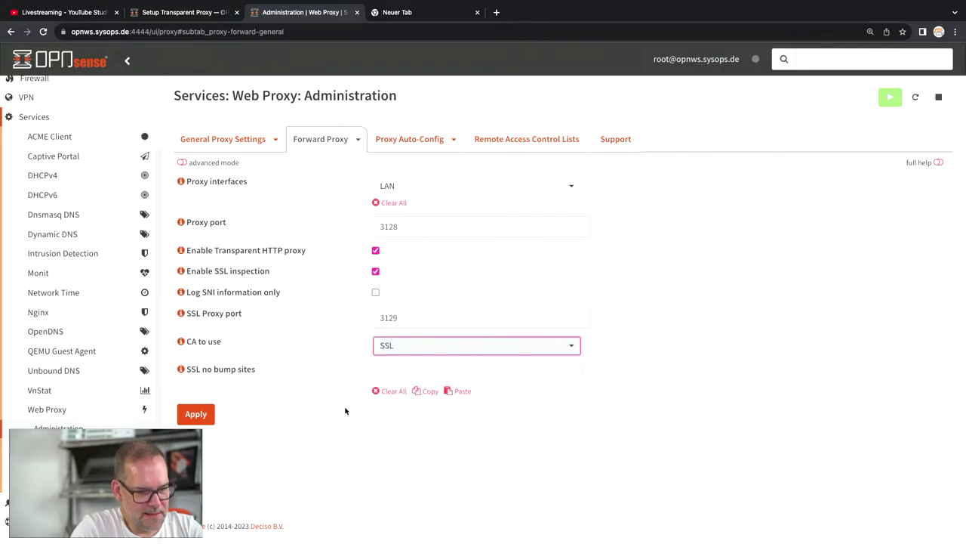
left_click(198, 415)
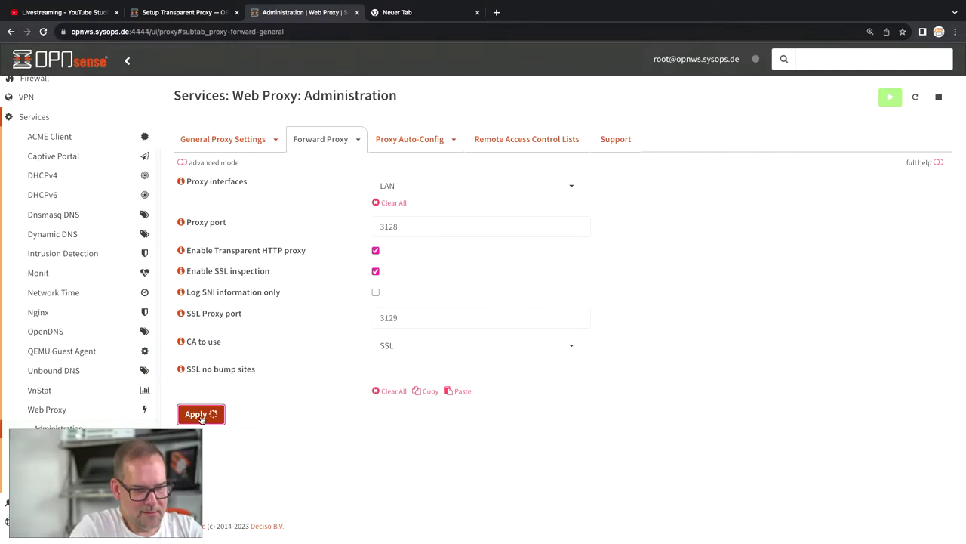
key("ctrl+Left")
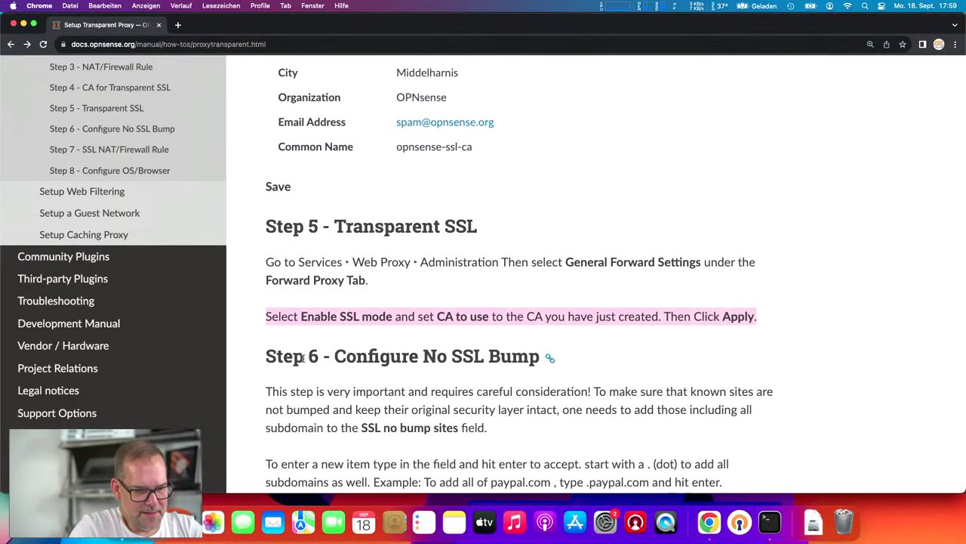
scroll(303, 361, "down", 3)
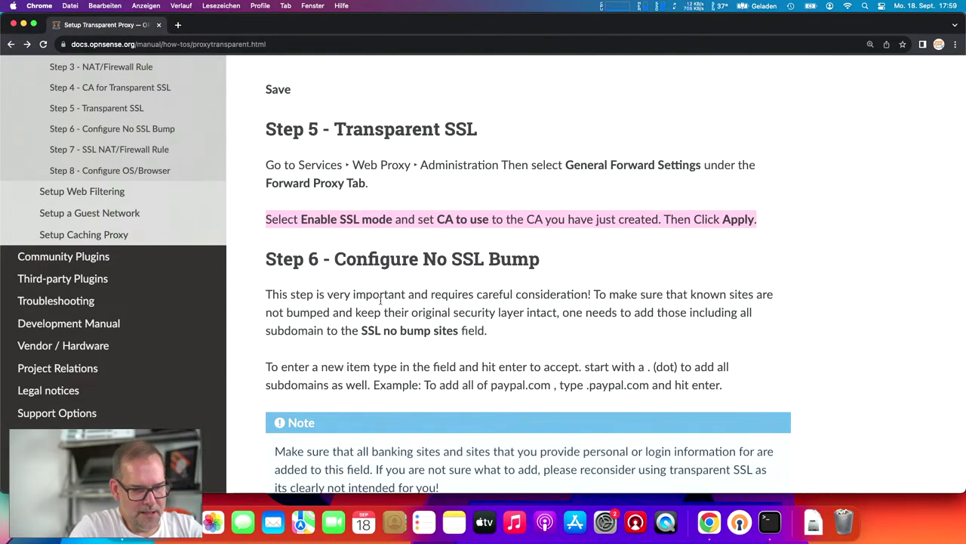
triple_click(381, 300)
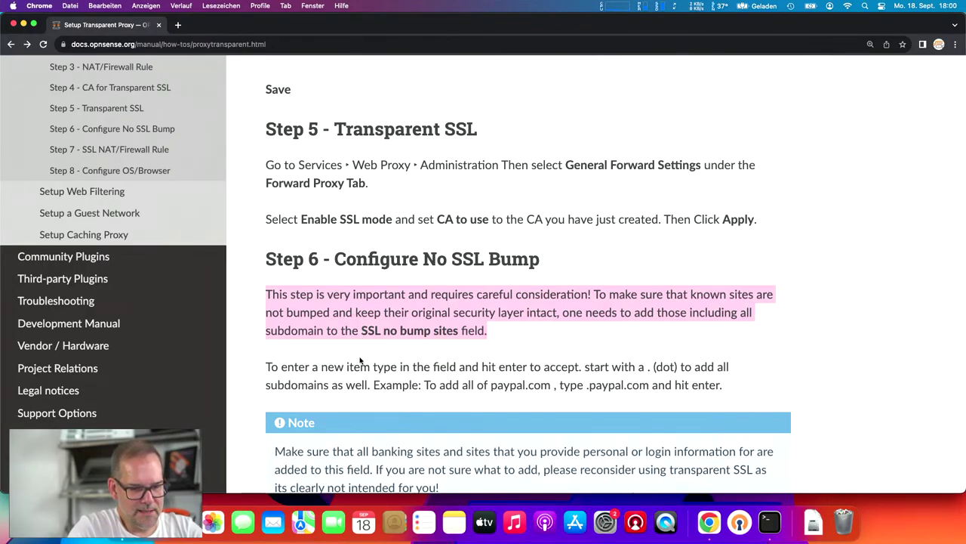
scroll(360, 361, "down", 5)
scroll(360, 361, "up", 3)
key("ctrl+Right")
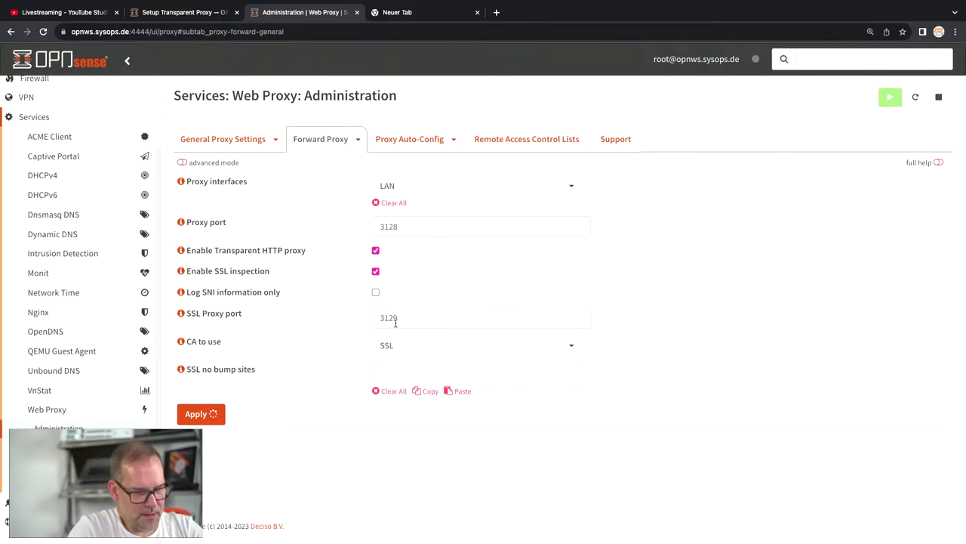
left_click(395, 369)
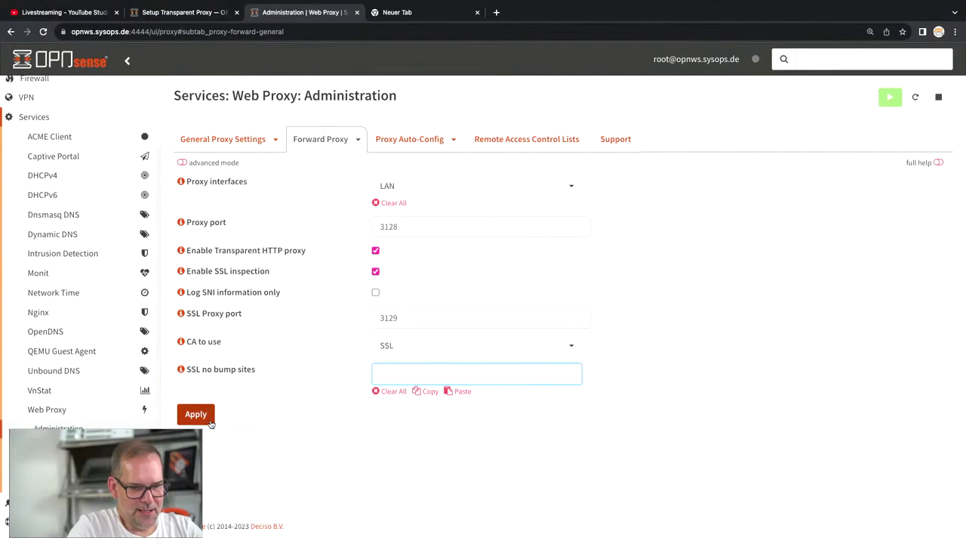
Search 'cert' to open the System / Trust / Certificates page
left_click(832, 63)
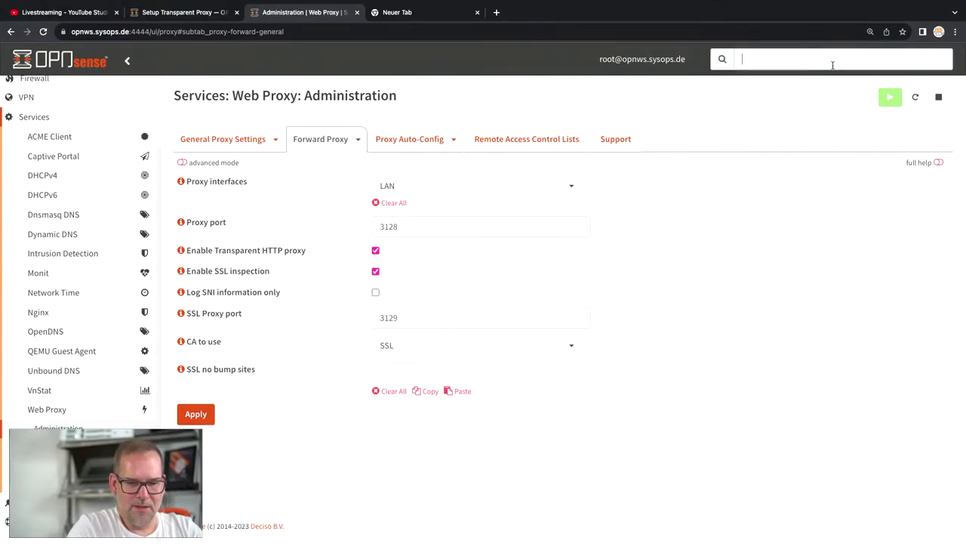
type("cert")
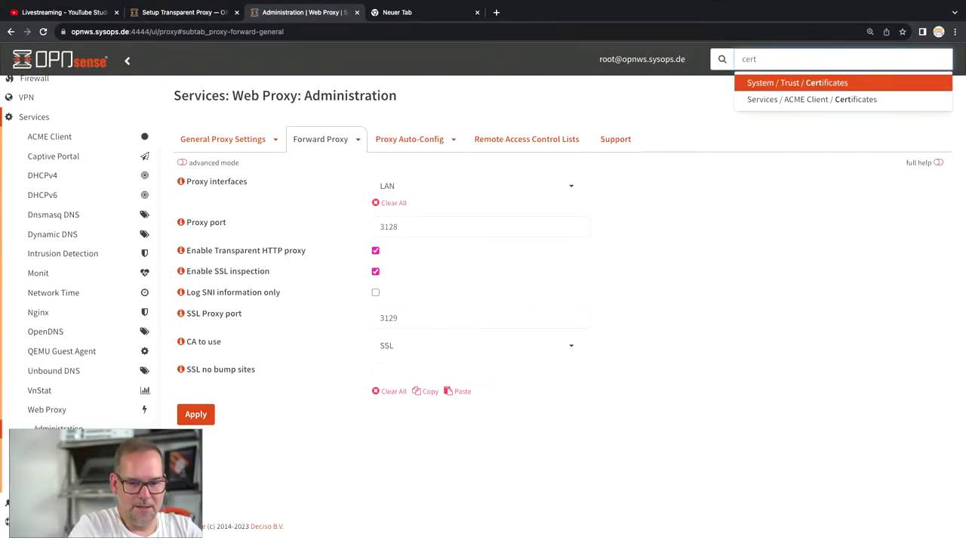
key("Return")
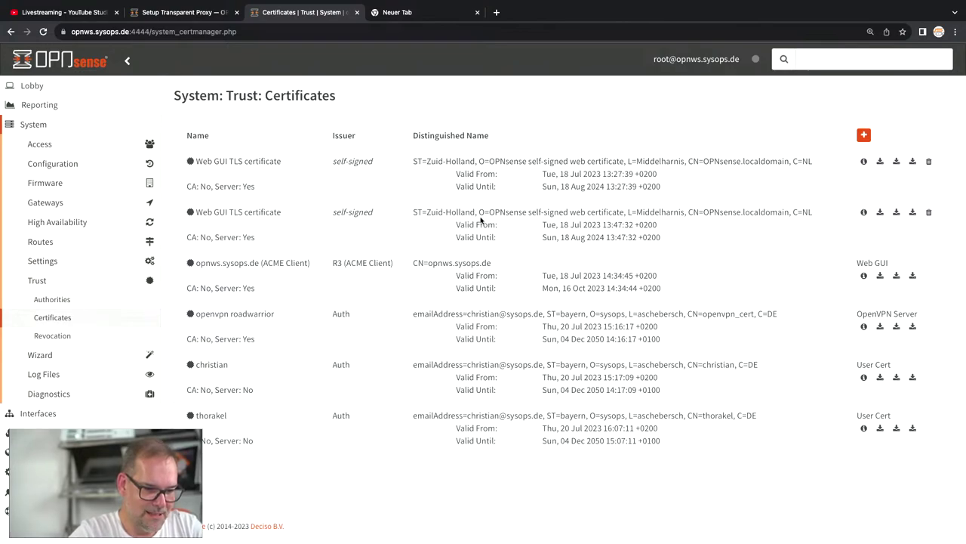
Read the guide's Step 7 SSL NAT/firewall rule and its screenshot, then return to OPNsense
key("ctrl+Left")
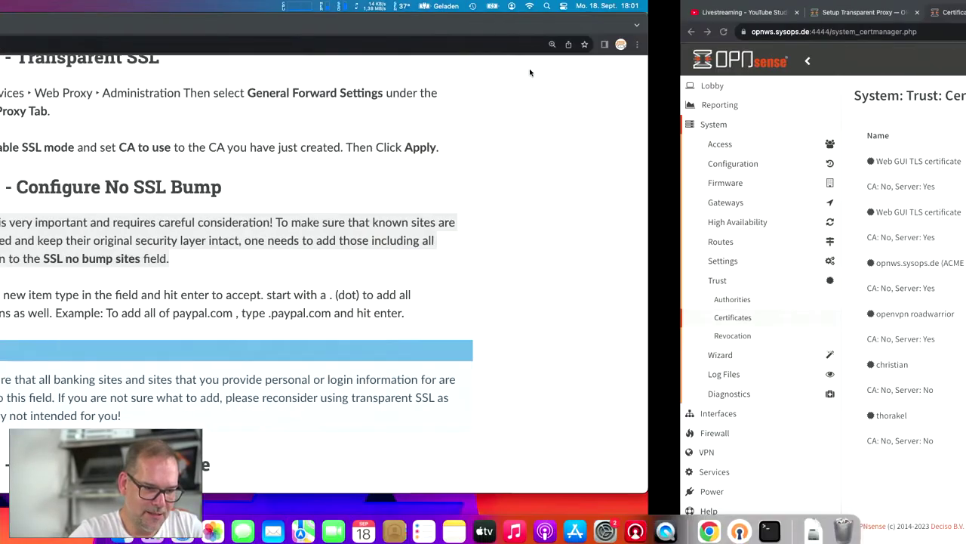
scroll(535, 326, "down", 2)
scroll(536, 327, "down", 4)
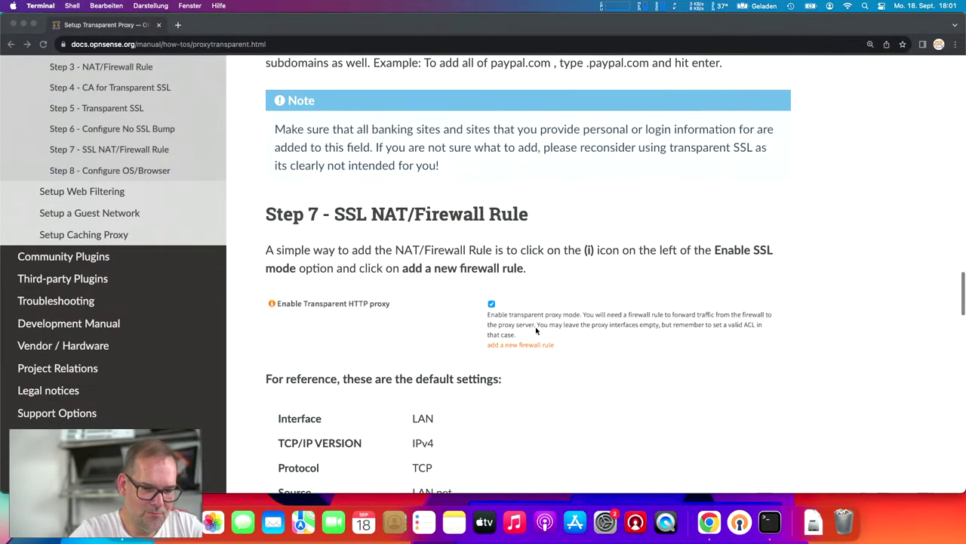
scroll(535, 330, "down", 2)
scroll(535, 330, "down", 2)
scroll(535, 330, "down", 2)
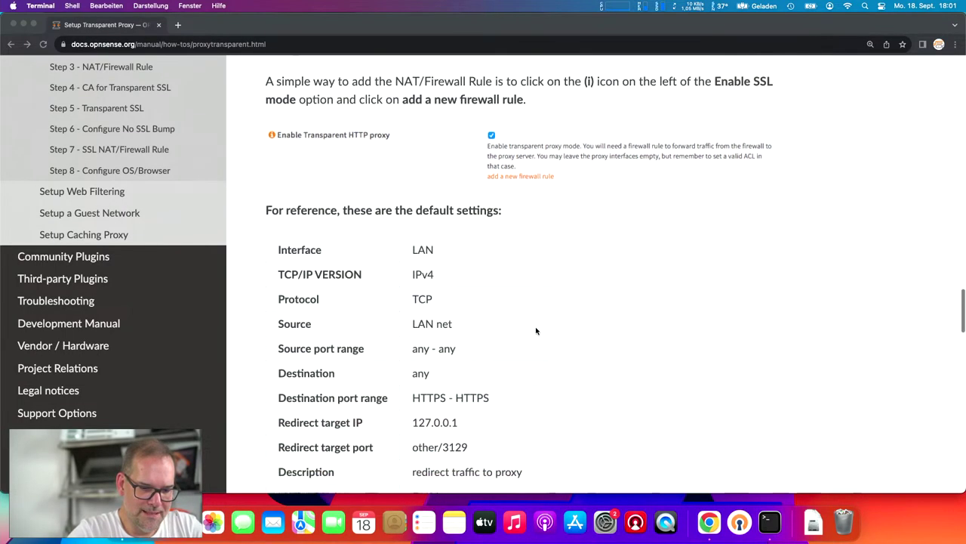
scroll(535, 330, "up", 3)
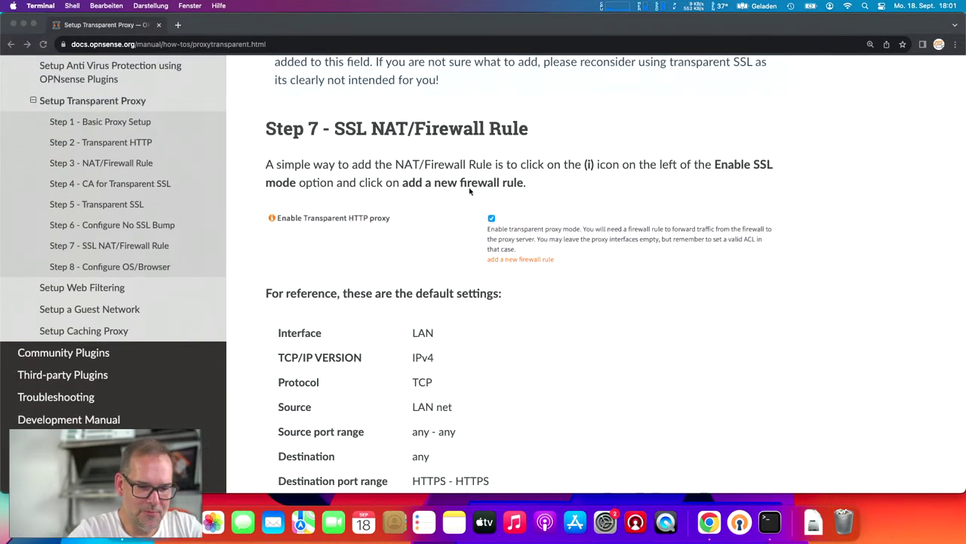
left_click(525, 258)
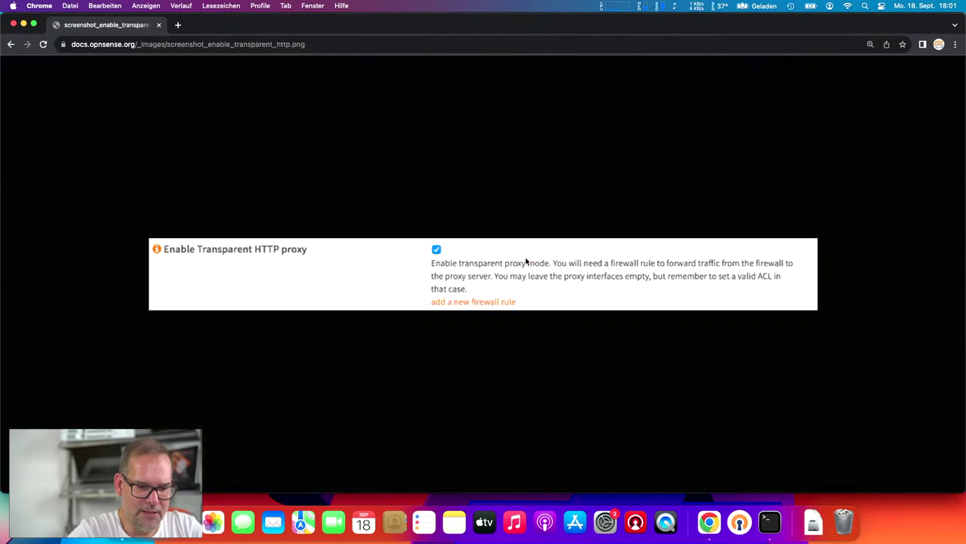
left_click(10, 44)
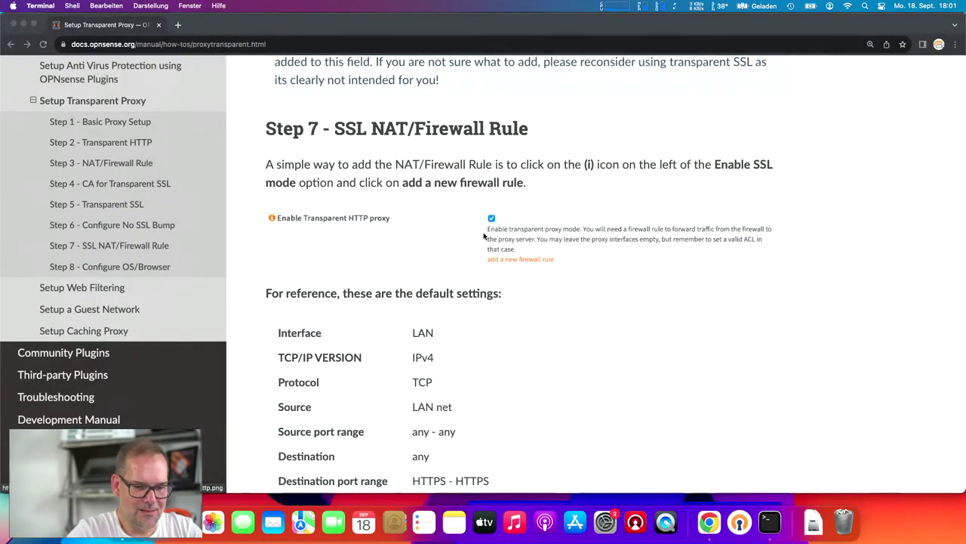
key("ctrl+Right")
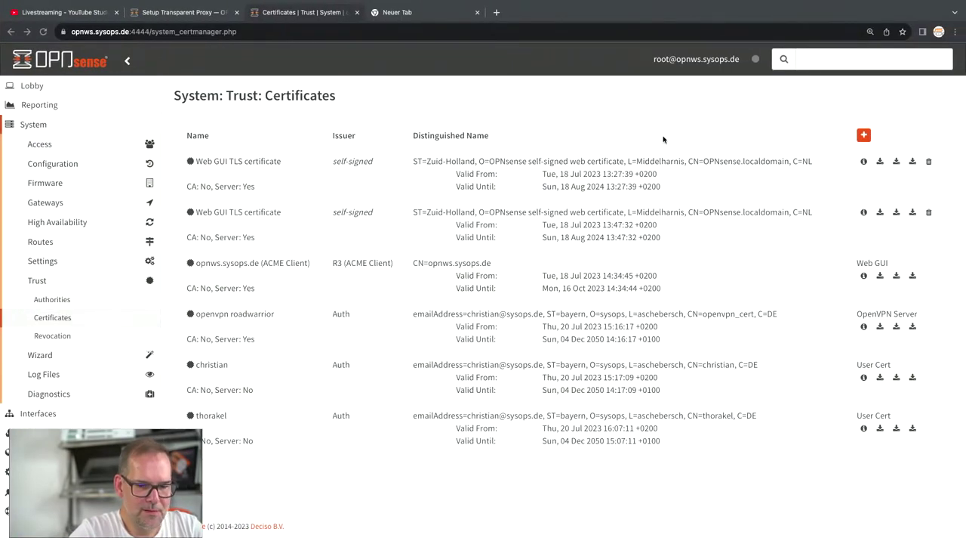
Search 'forwar' to open the Firewall NAT Port Forward page
left_click(831, 59)
type("forwar")
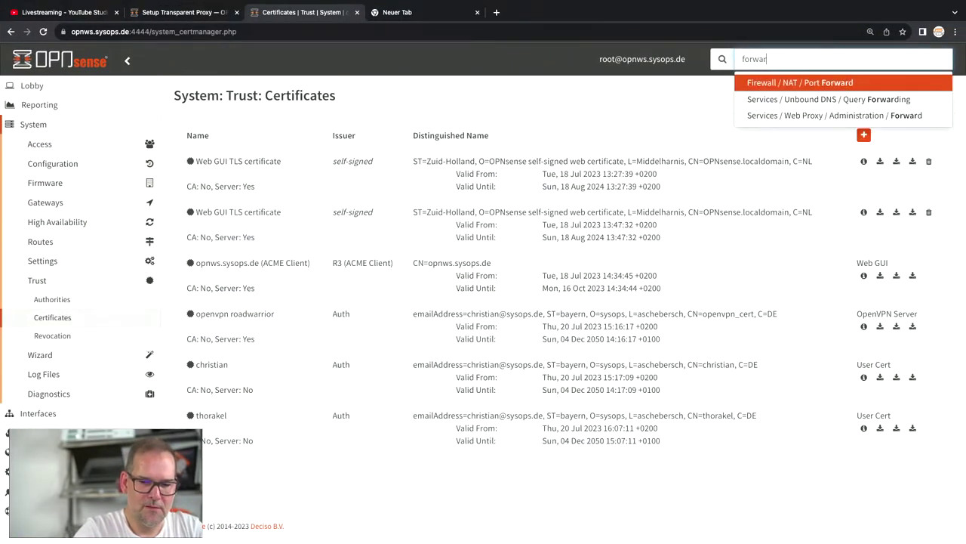
key("Return")
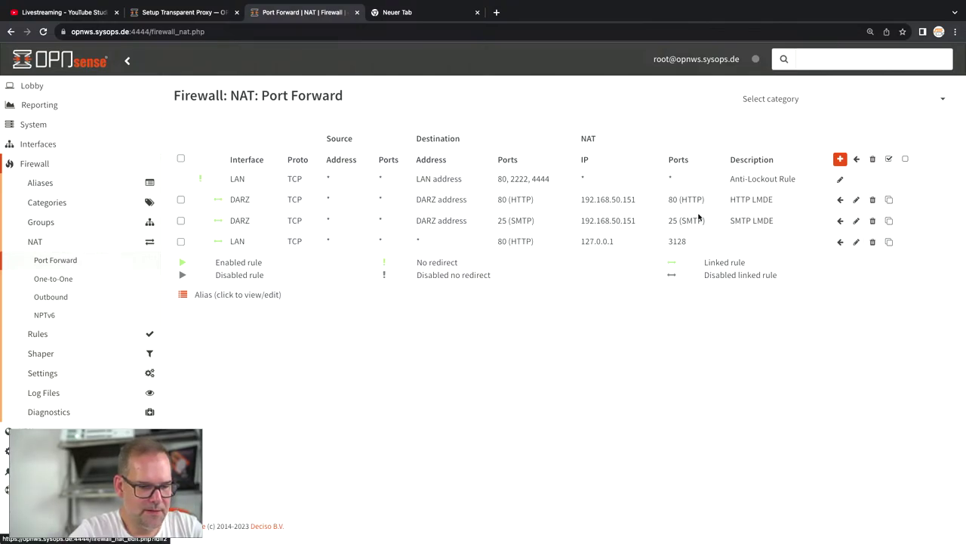
Search 'prox' to reopen the Web Proxy Forward Proxy general settings
left_click(896, 58)
type("web")
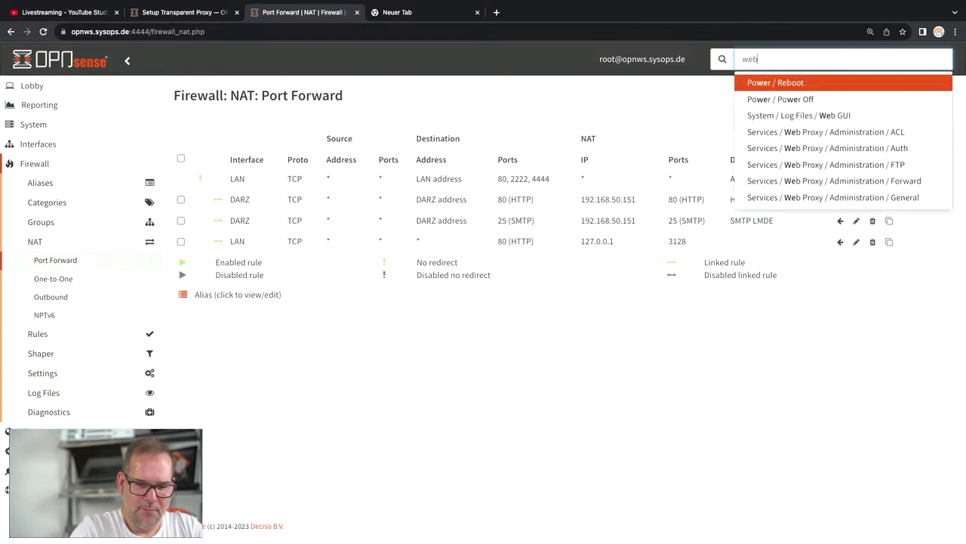
type("pr")
key("BackSpace")
key("BackSpace")
type("pr")
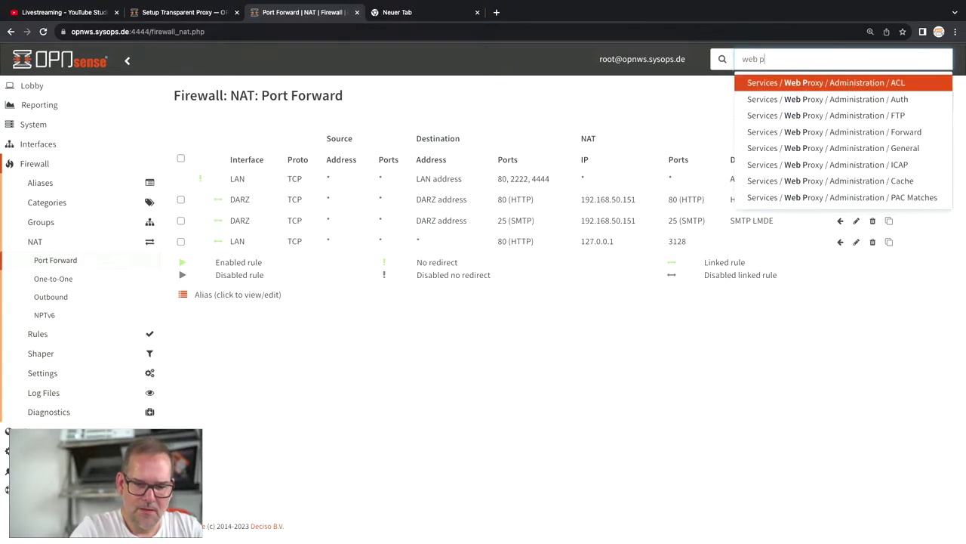
type("ox")
key("Return")
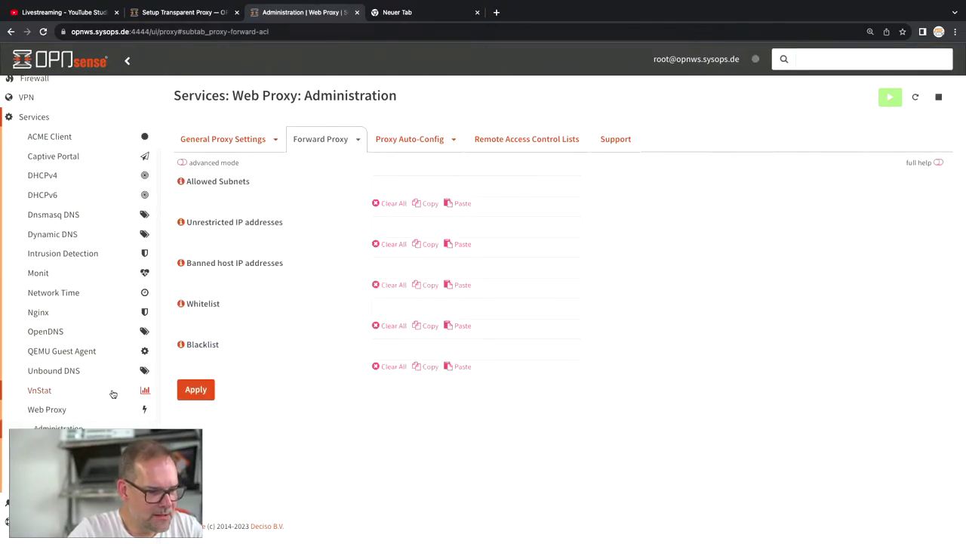
left_click(333, 142)
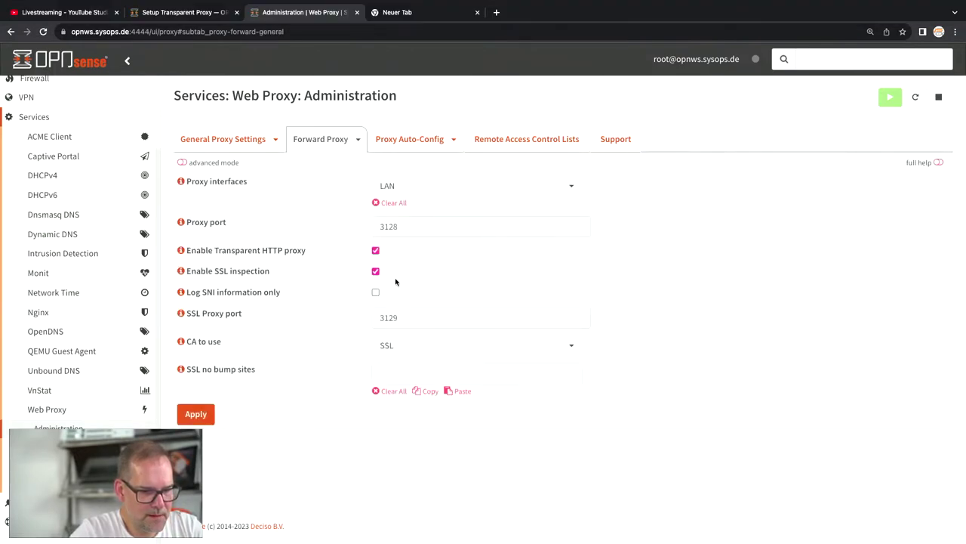
key("ctrl+minus")
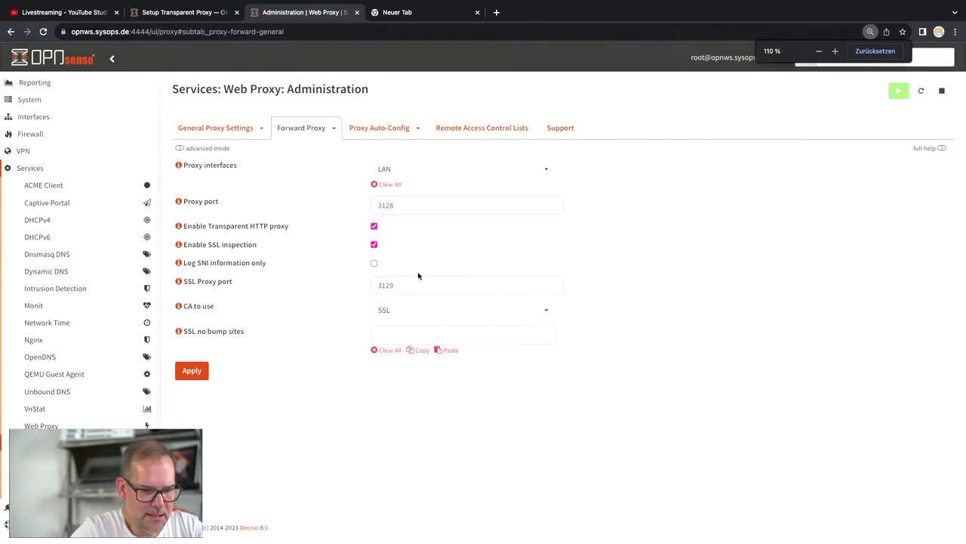
key("ctrl+plus")
key("ctrl+plus")
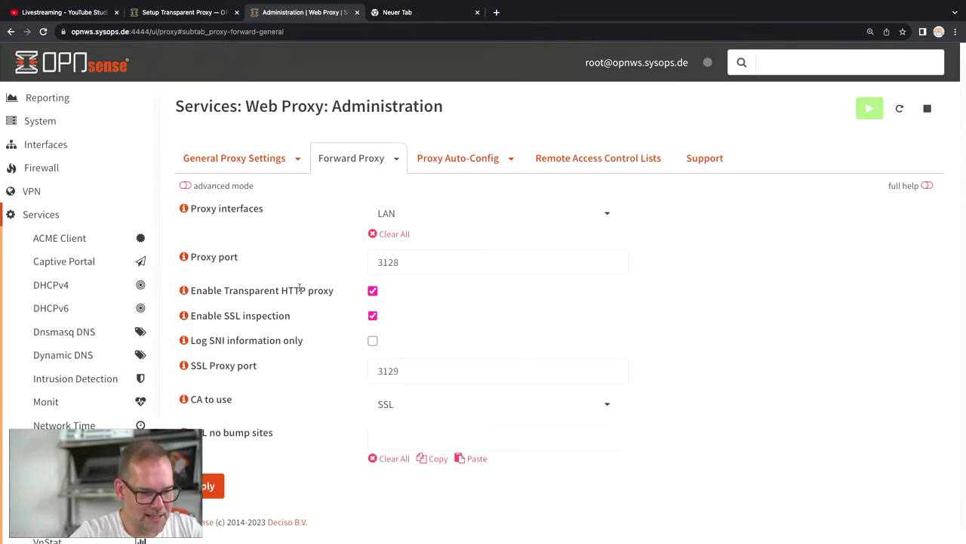
From the SSL inspection help, add and apply a LAN HTTPS (443) redirect to 127.0.0.1 port 3129
left_click(183, 315)
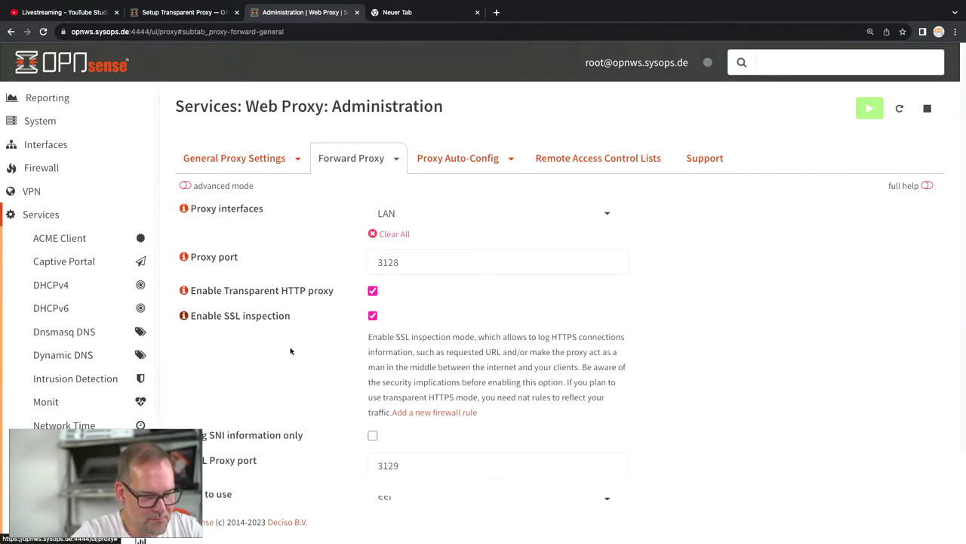
left_click(451, 413)
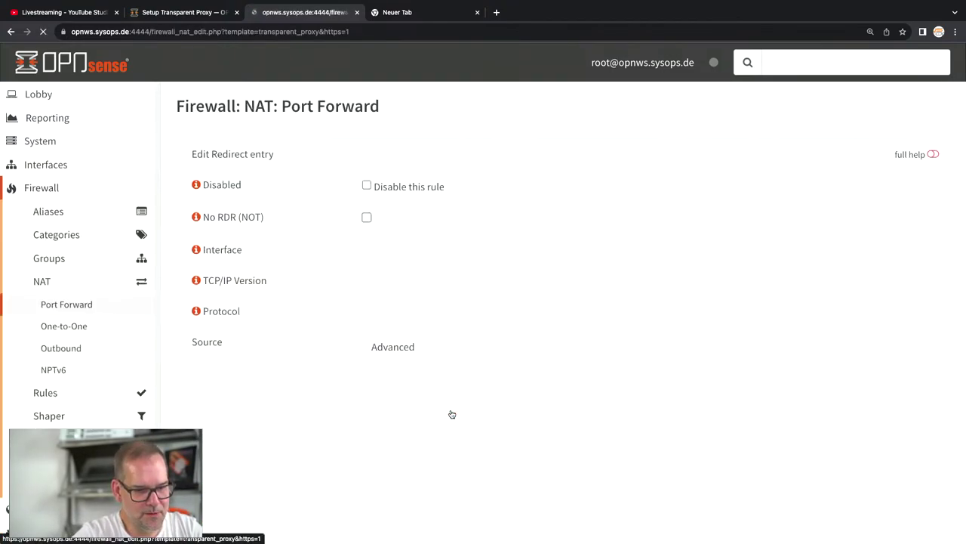
scroll(490, 286, "down", 5)
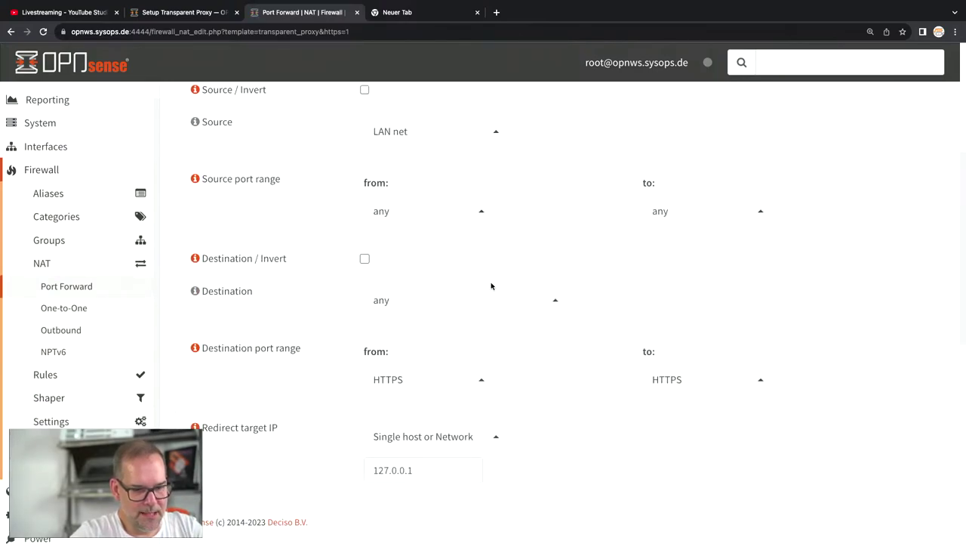
scroll(491, 286, "up", 5)
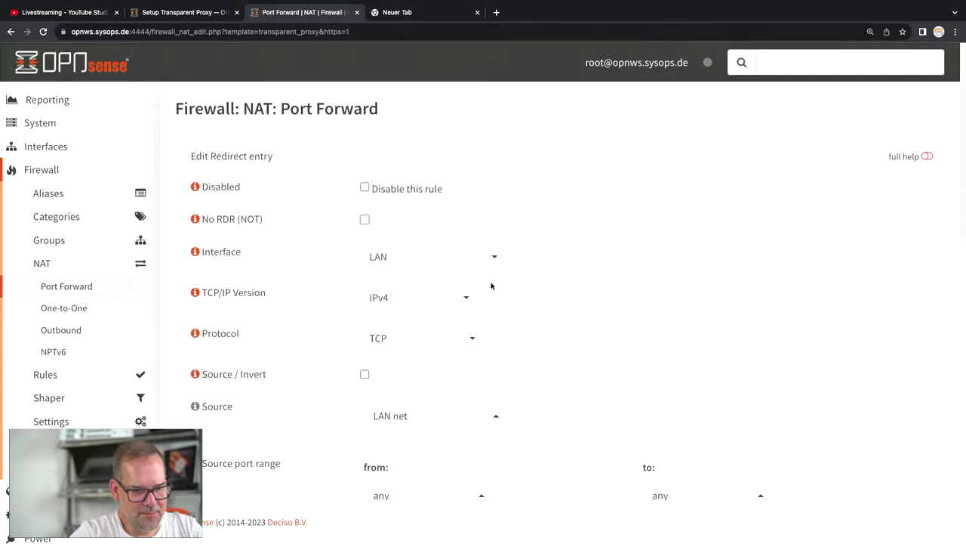
scroll(491, 286, "down", 4)
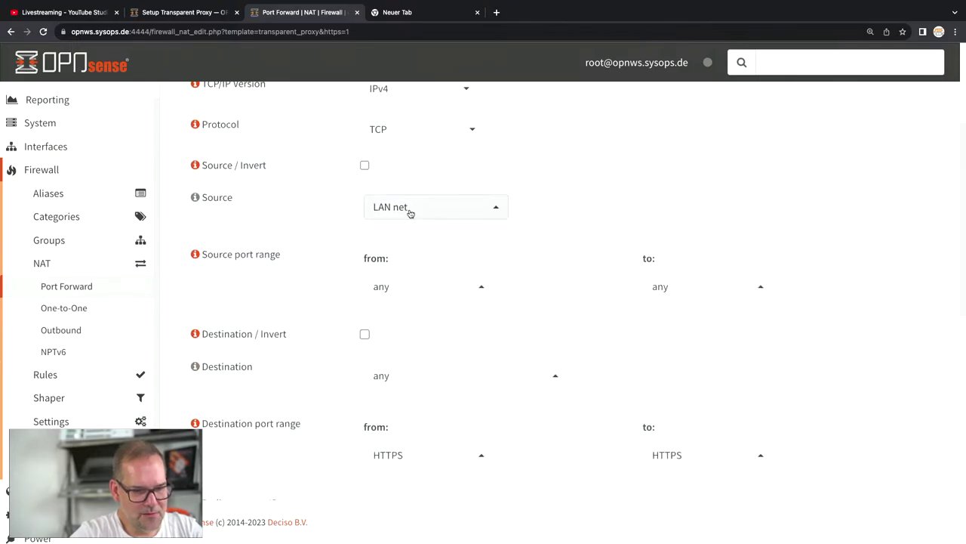
scroll(408, 464, "down", 2)
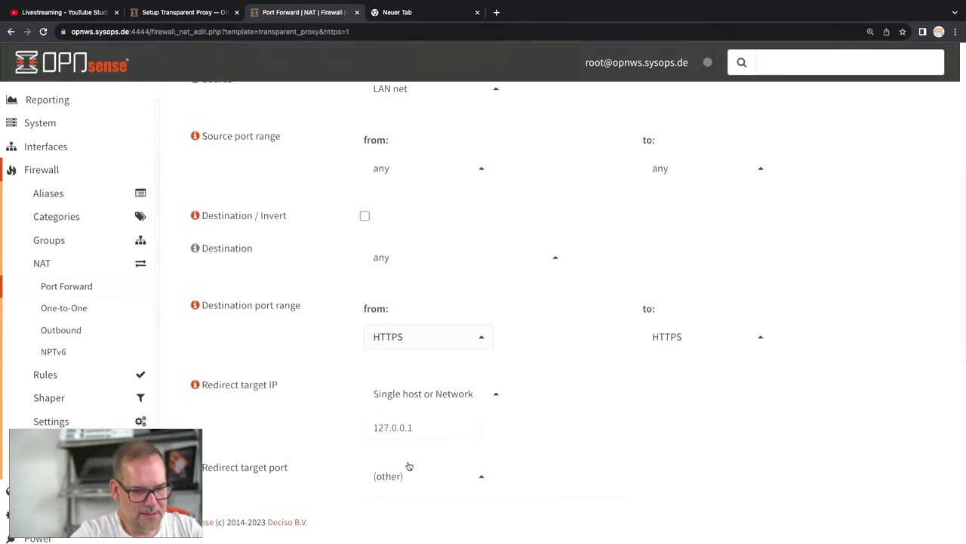
scroll(408, 464, "down", 3)
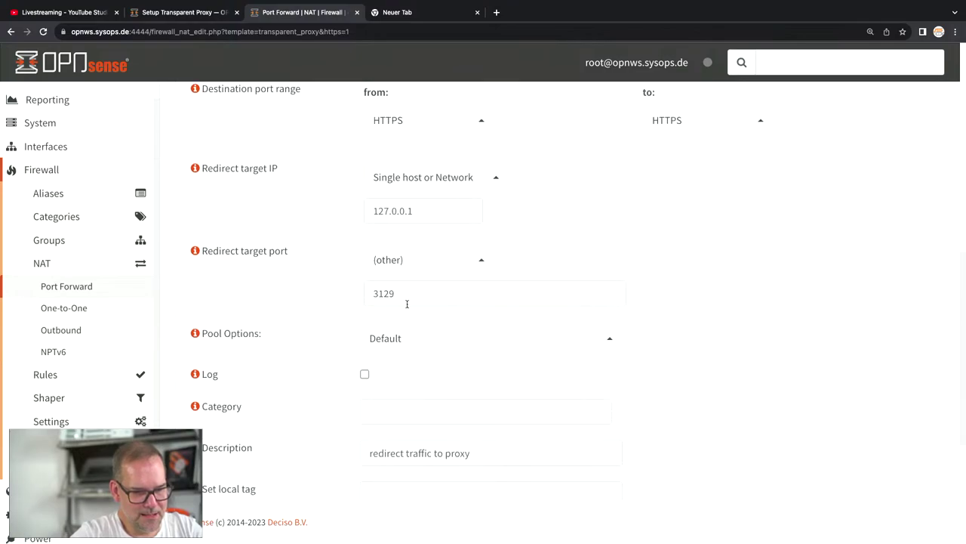
scroll(412, 393, "down", 3)
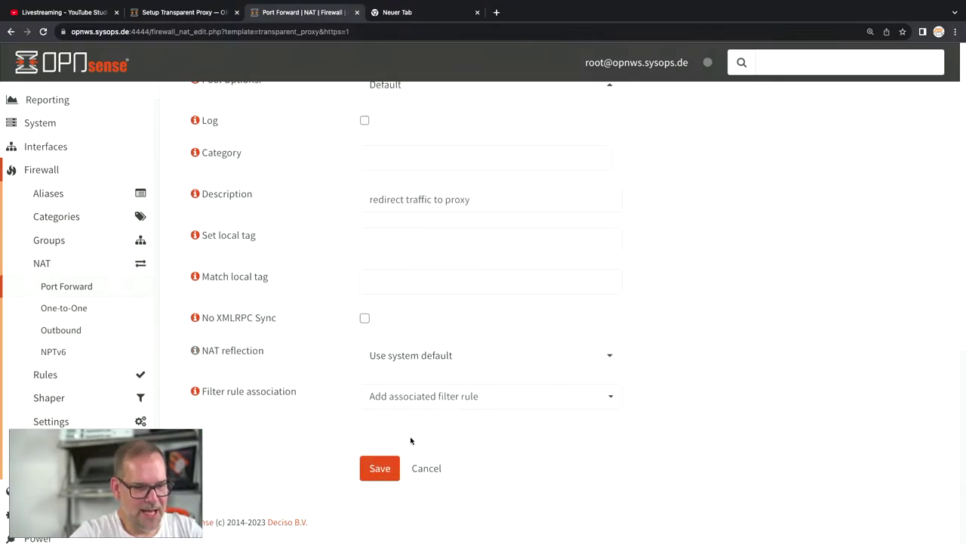
left_click(380, 468)
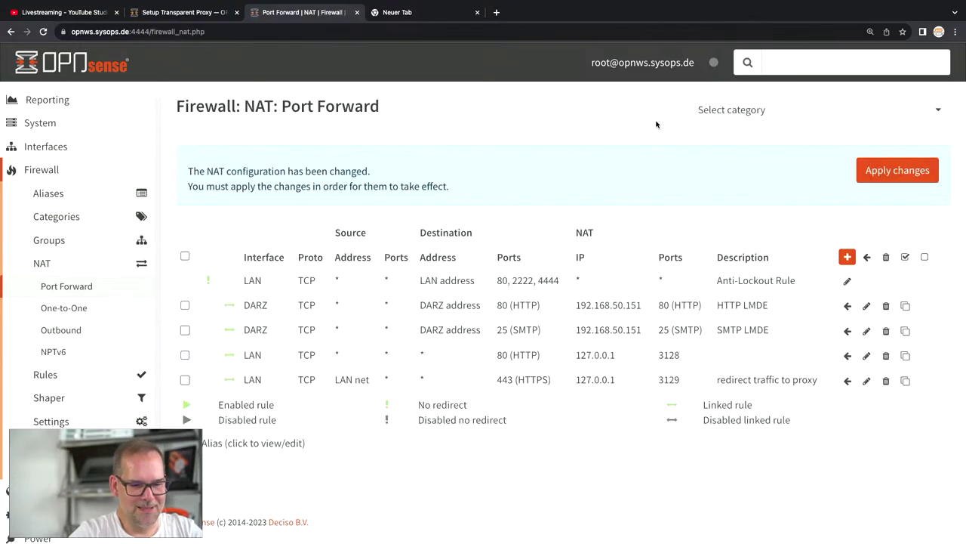
left_click(874, 173)
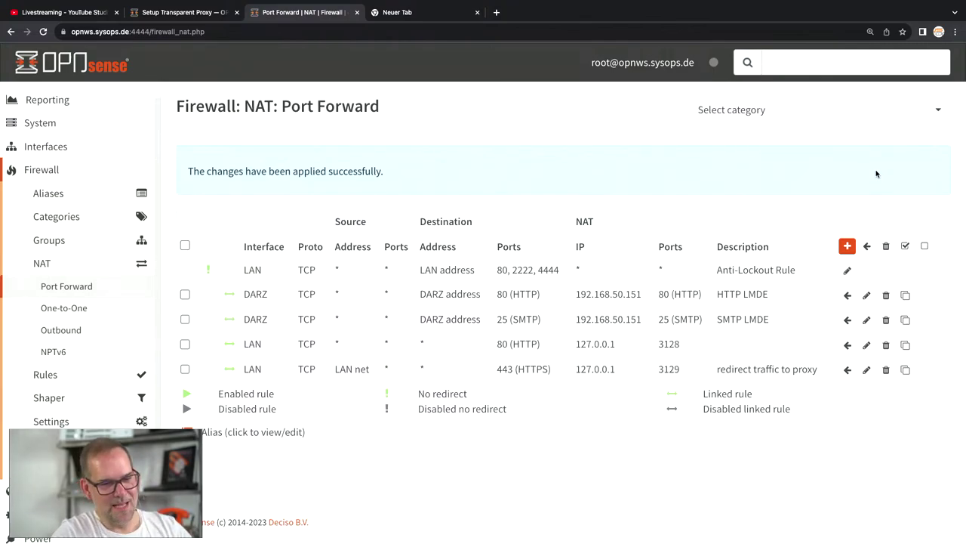
Read the docs' Step 8 paragraph on trusting the proxy CA, then switch back to OPNsense
key("super+Tab")
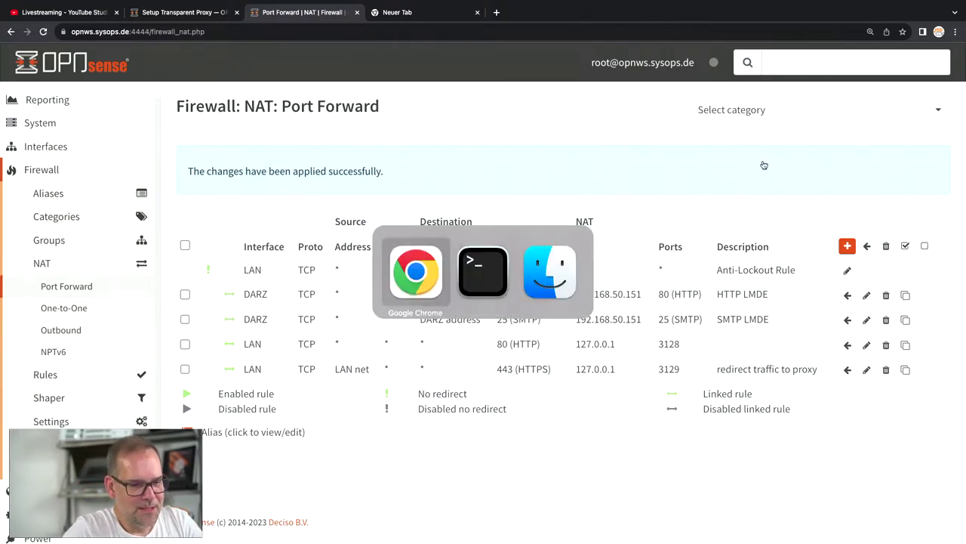
key("ctrl+shift+Tab")
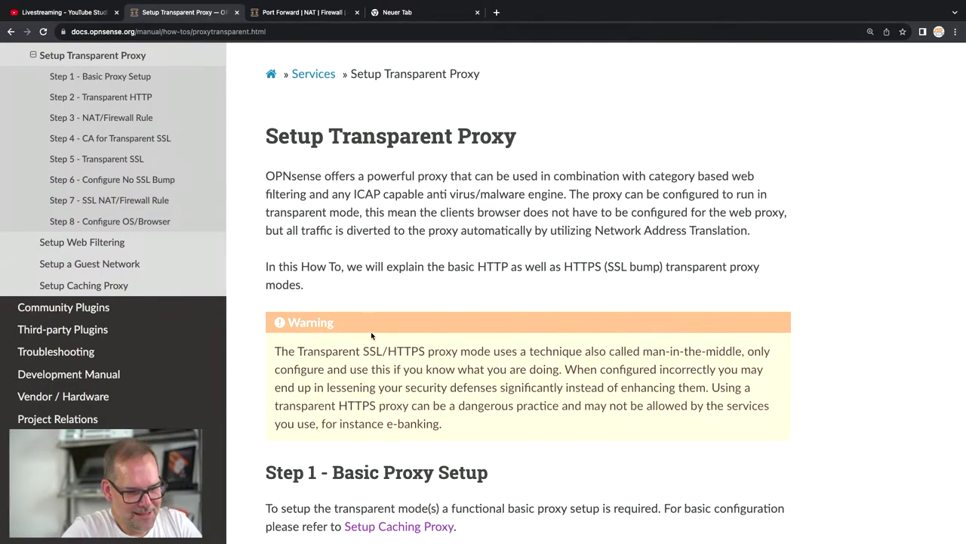
scroll(371, 335, "down", 5)
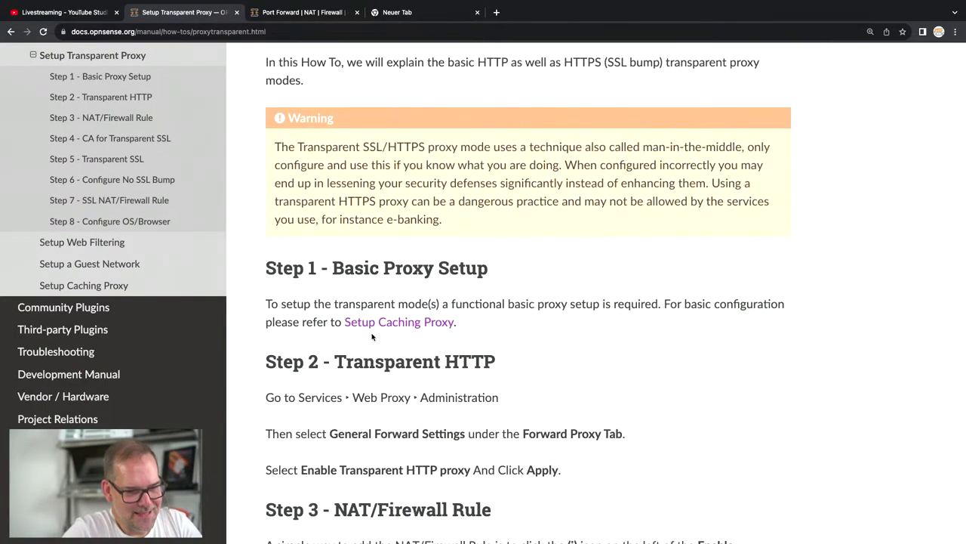
scroll(372, 337, "up", 2)
scroll(372, 337, "up", 2)
key("ctrl+Tab")
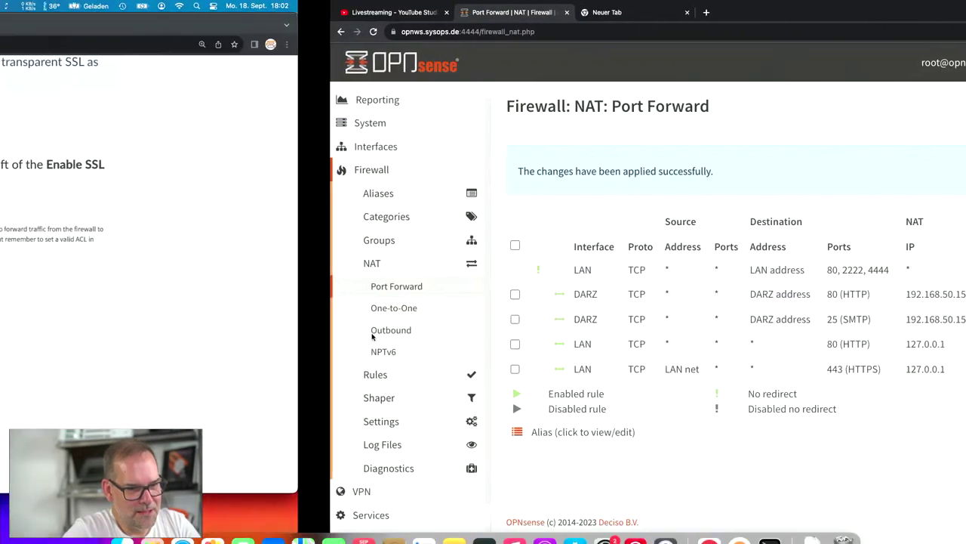
scroll(371, 336, "down", 2)
scroll(372, 336, "down", 8)
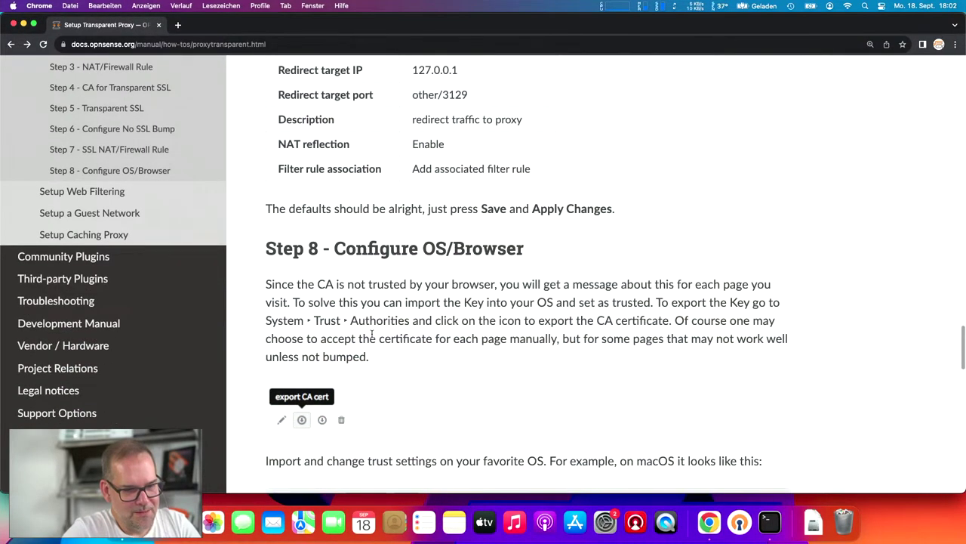
triple_click(371, 335)
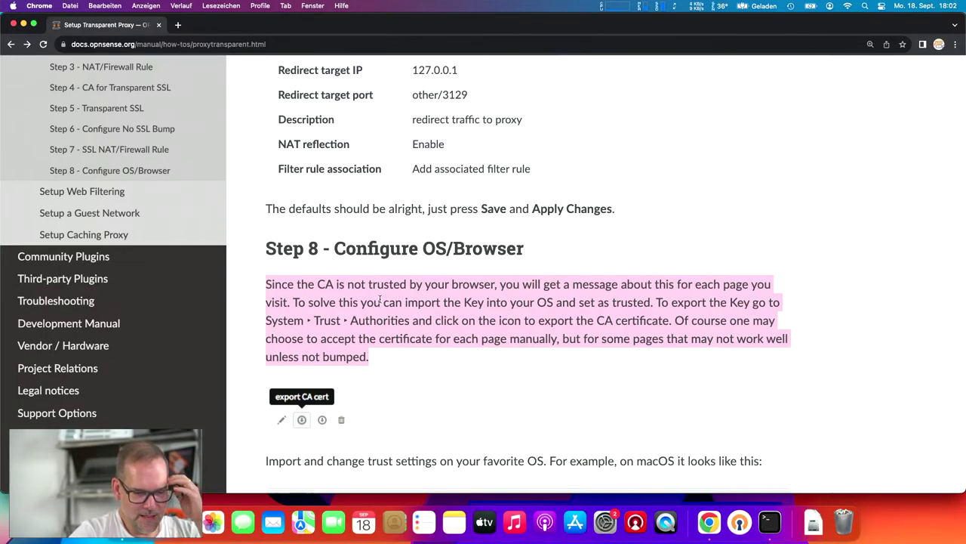
scroll(379, 300, "down", 2)
scroll(335, 330, "down", 1)
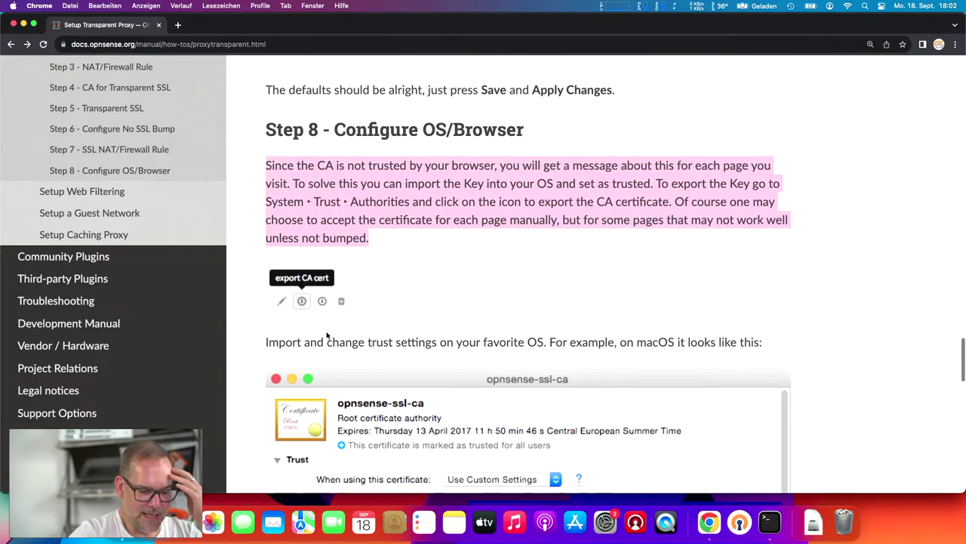
scroll(335, 331, "down", 1)
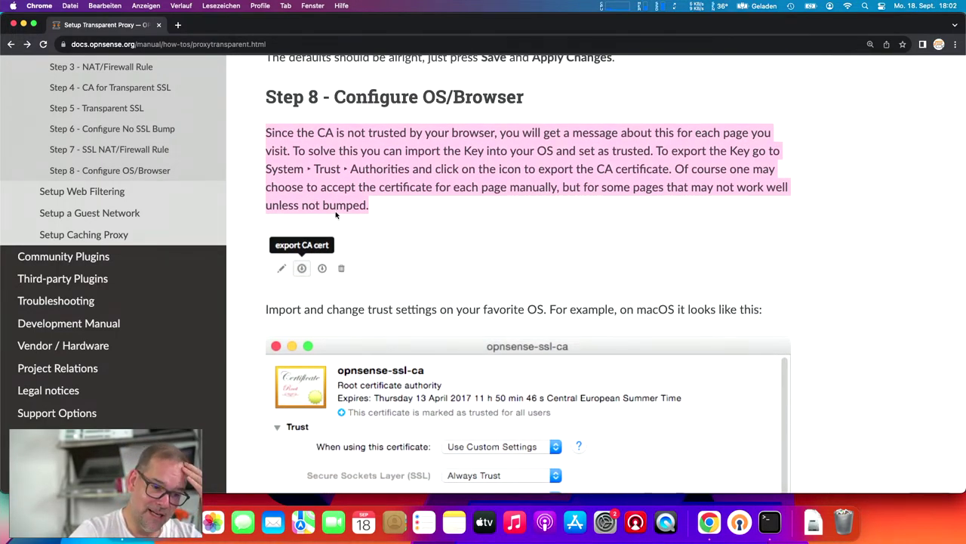
key("ctrl+Right")
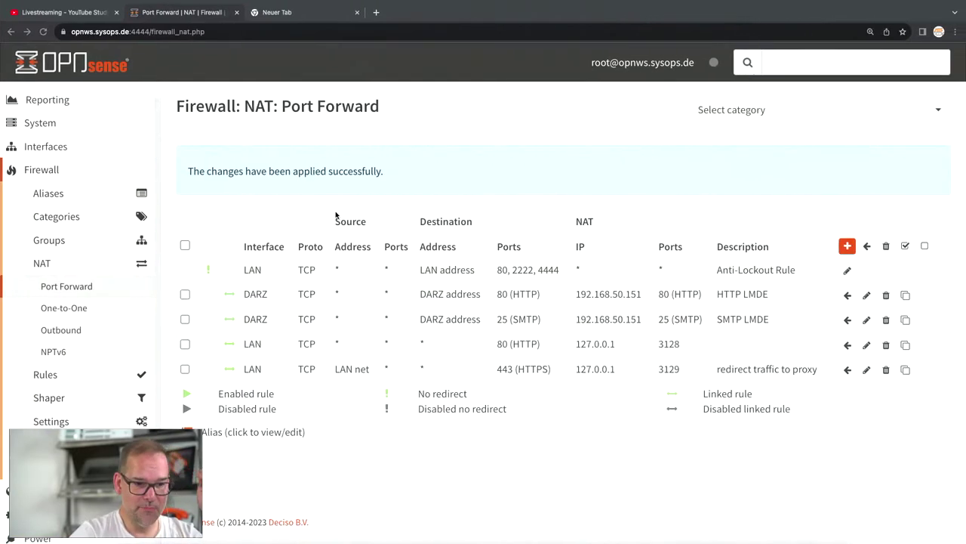
Load intel.de in Edge and expand the details of its certificate error
key("ctrl+Right")
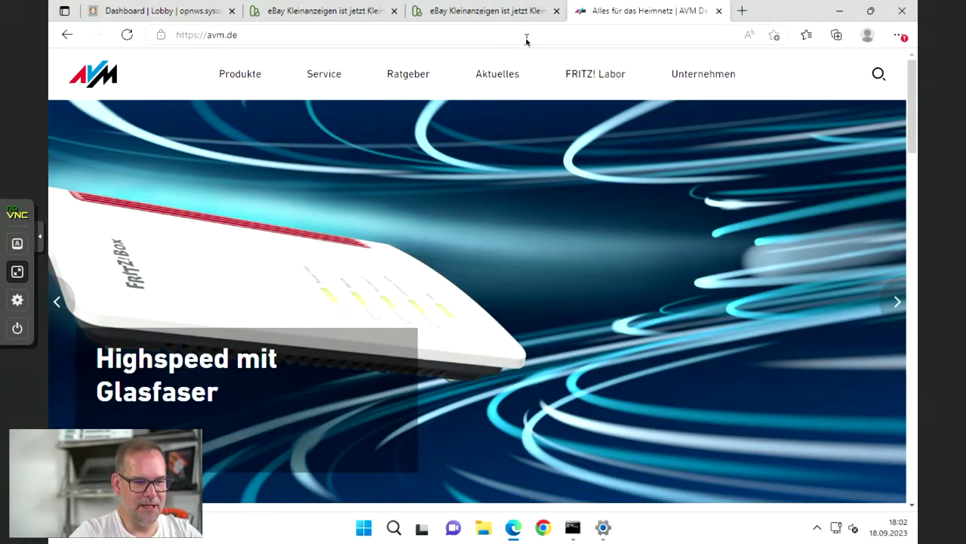
left_click(527, 40)
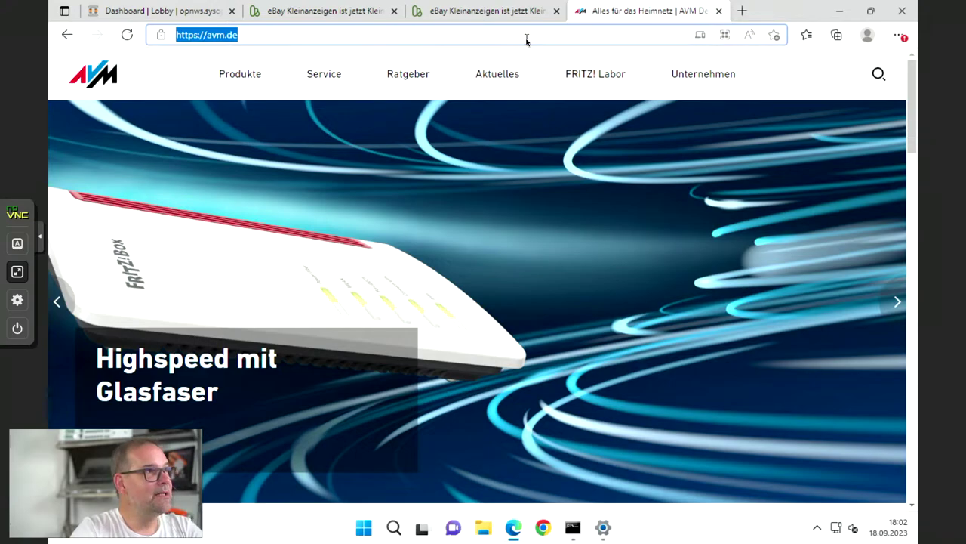
type("intel")
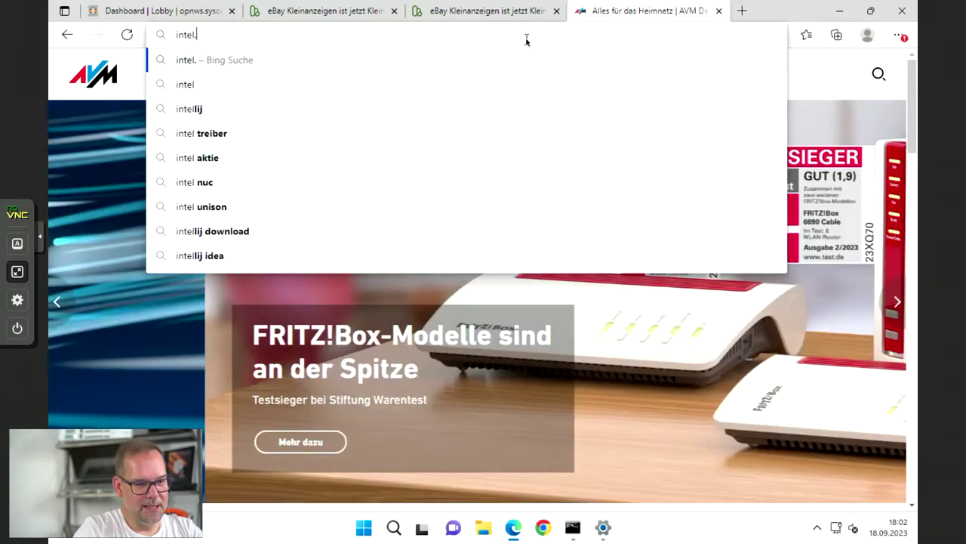
type(".de")
key("Return")
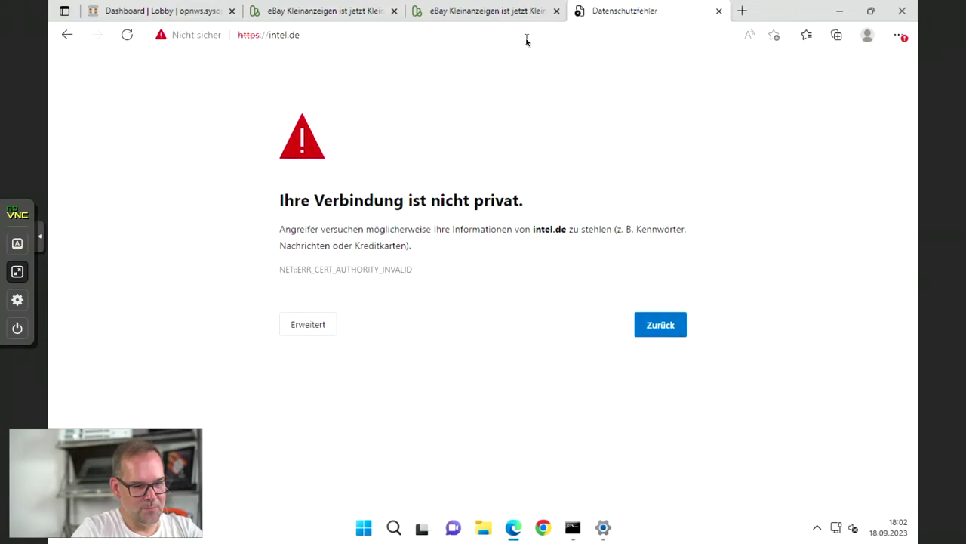
left_click(327, 326)
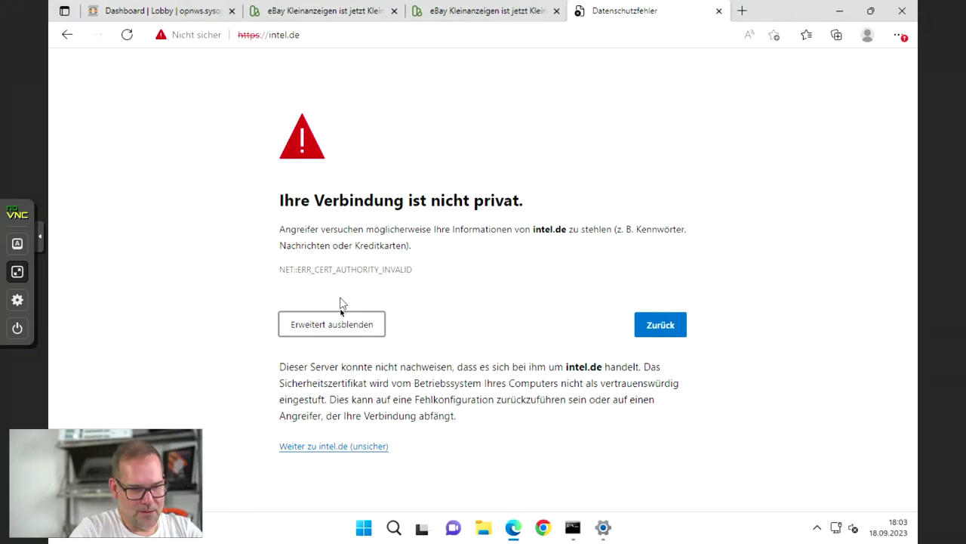
Load intel.de in Chrome, show the advanced certificate error details, then close Chrome
left_click(356, 38)
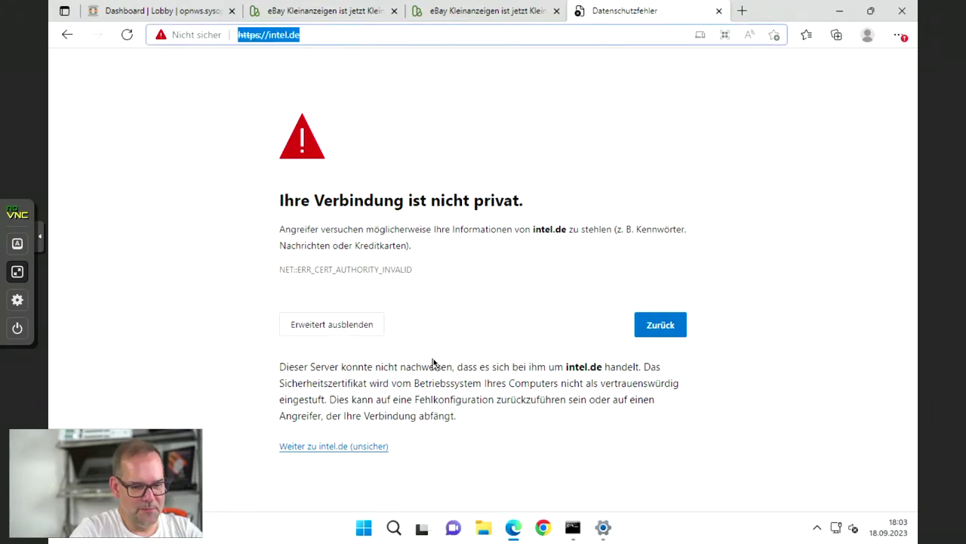
left_click(543, 527)
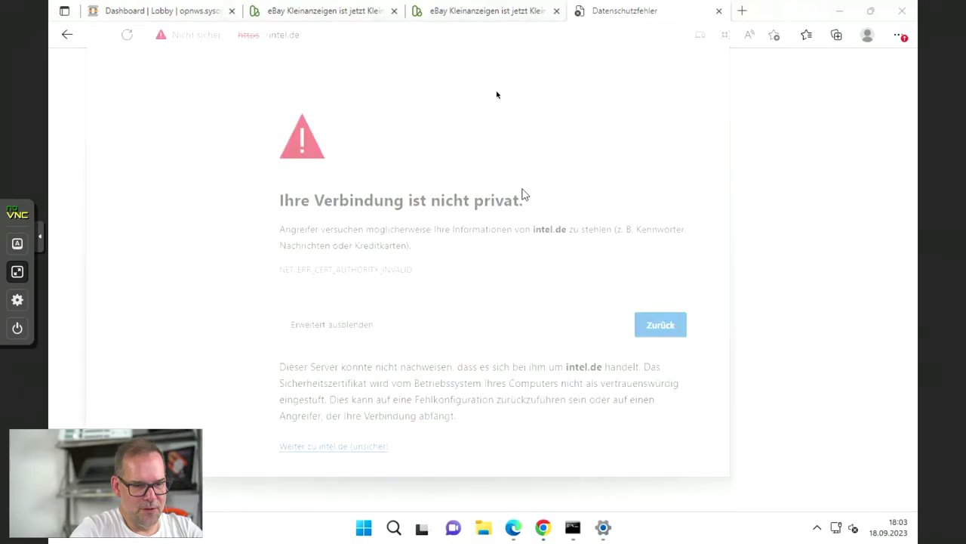
type("https://intel.de/")
key("Return")
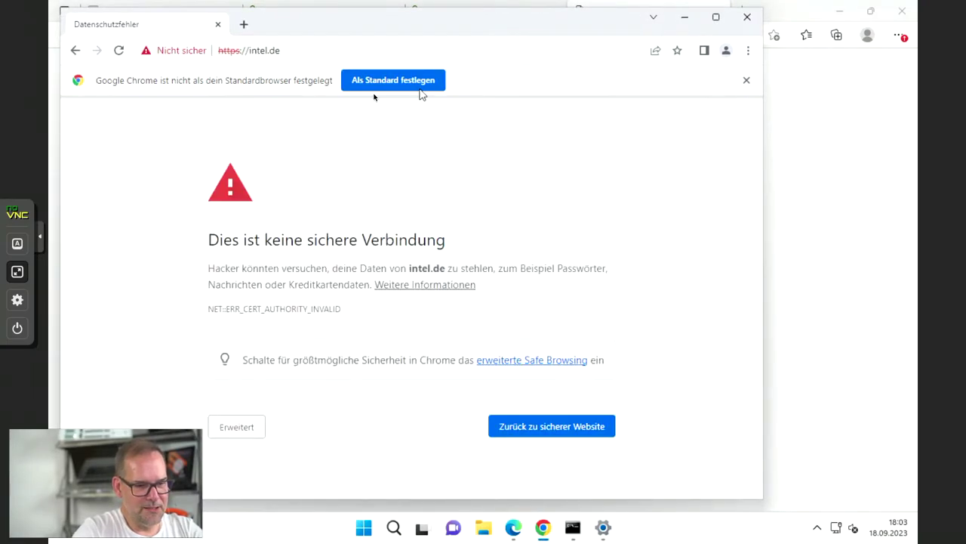
left_click(246, 427)
scroll(317, 382, "down", 2)
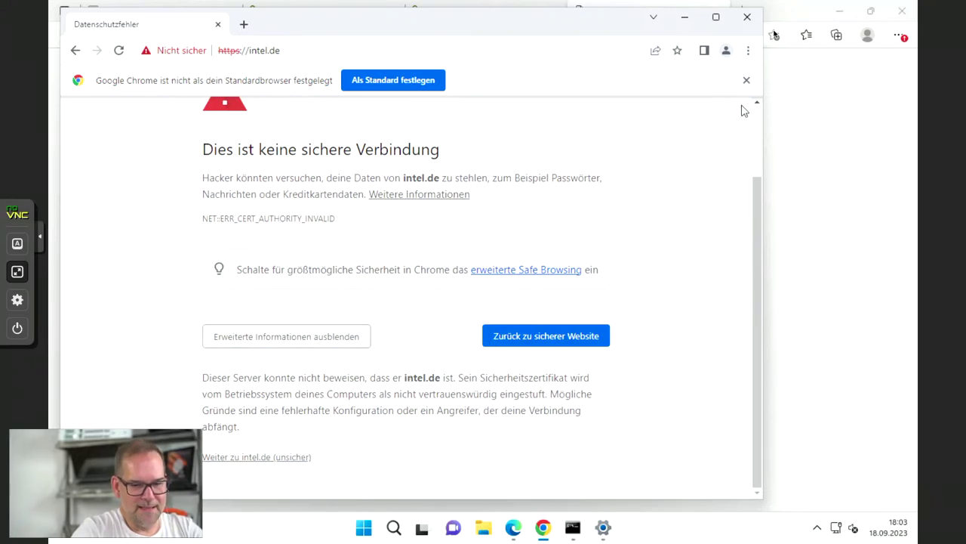
left_click(747, 17)
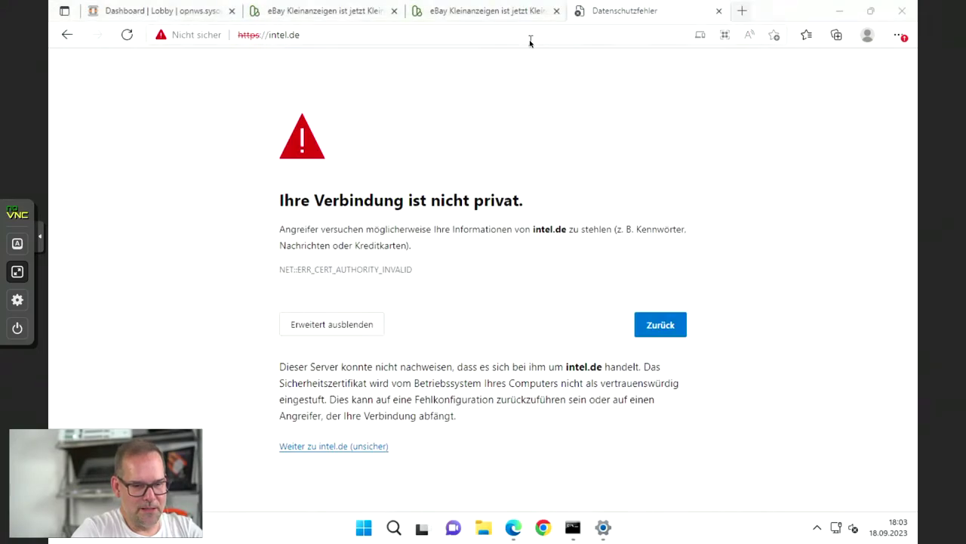
Go to the OPNsense dashboard tab and bring up paste options in the menu search
left_click(185, 13)
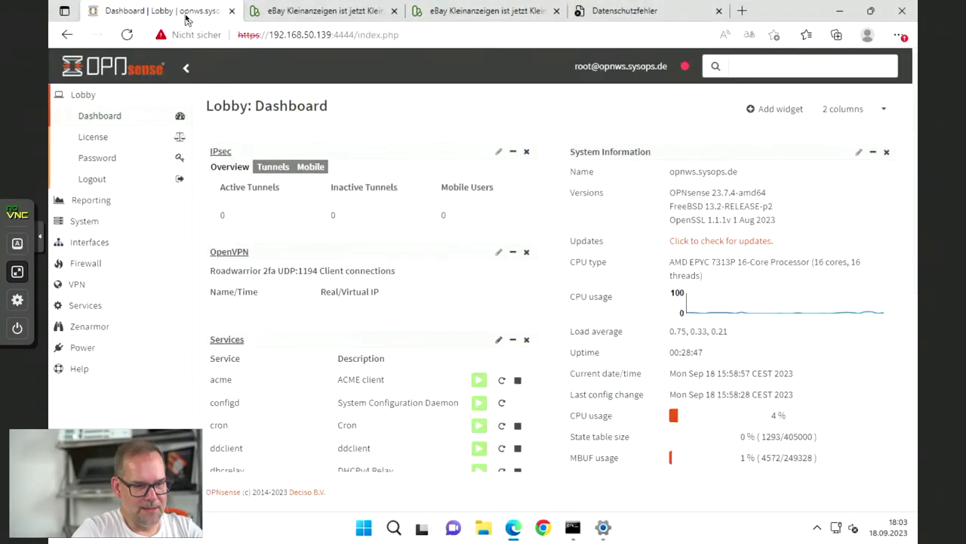
right_click(711, 80)
left_click(766, 68)
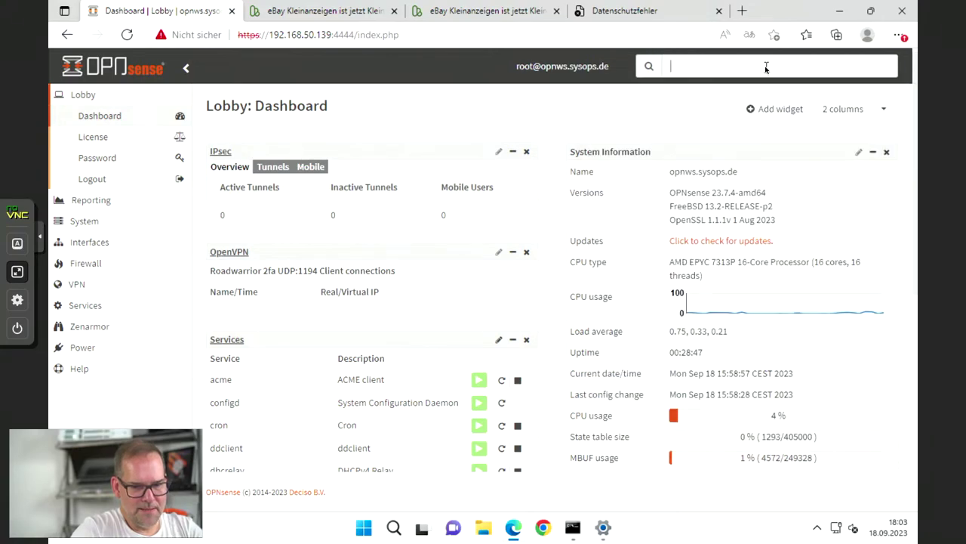
right_click(765, 68)
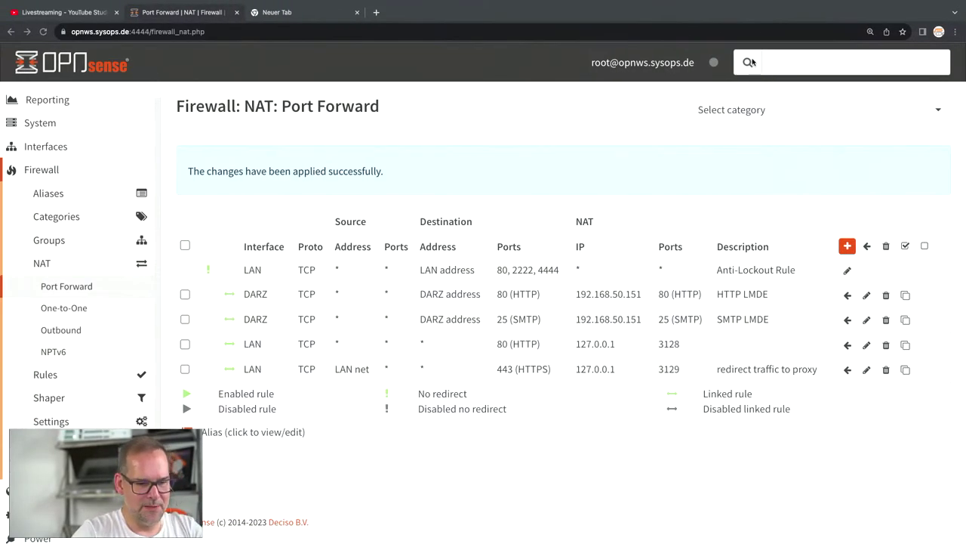
Check the docs, search 'auth' to open Trust Authorities, and export the SSL CA certificate
key("ctrl+Left")
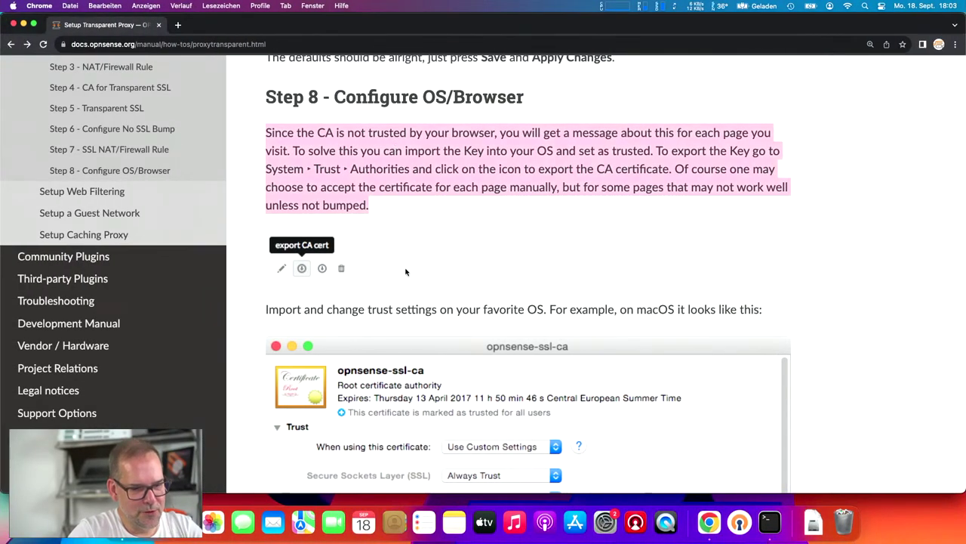
scroll(407, 274, "up", 2)
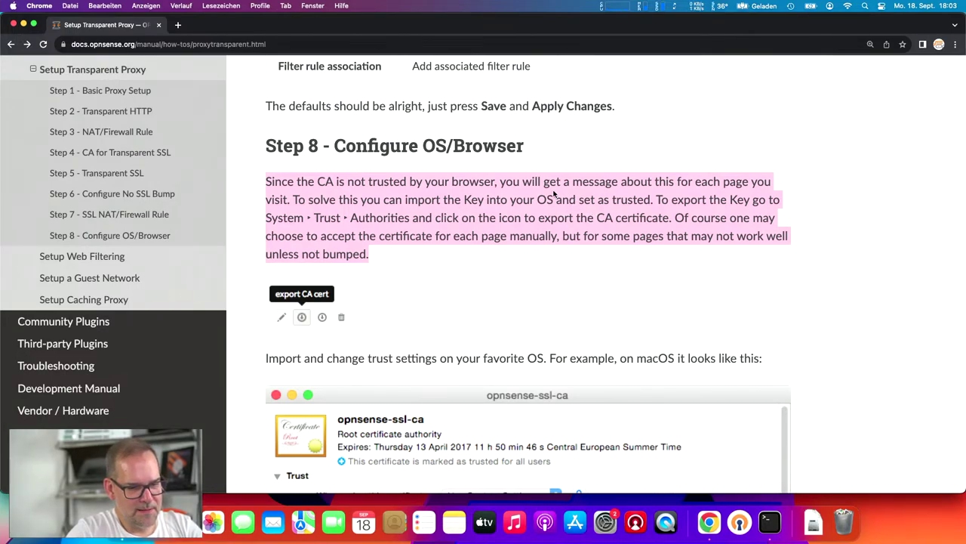
key("ctrl+Right")
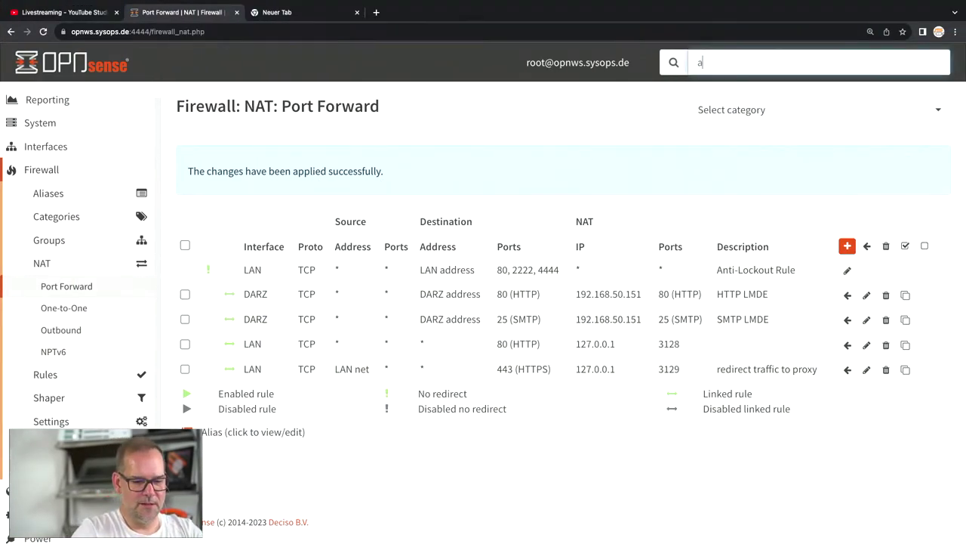
type("auth")
key("Return")
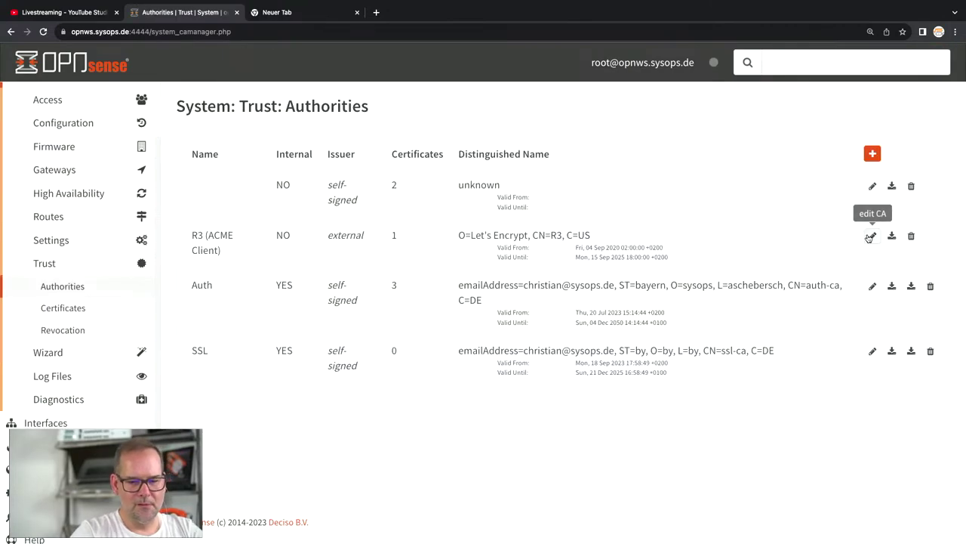
left_click(896, 358)
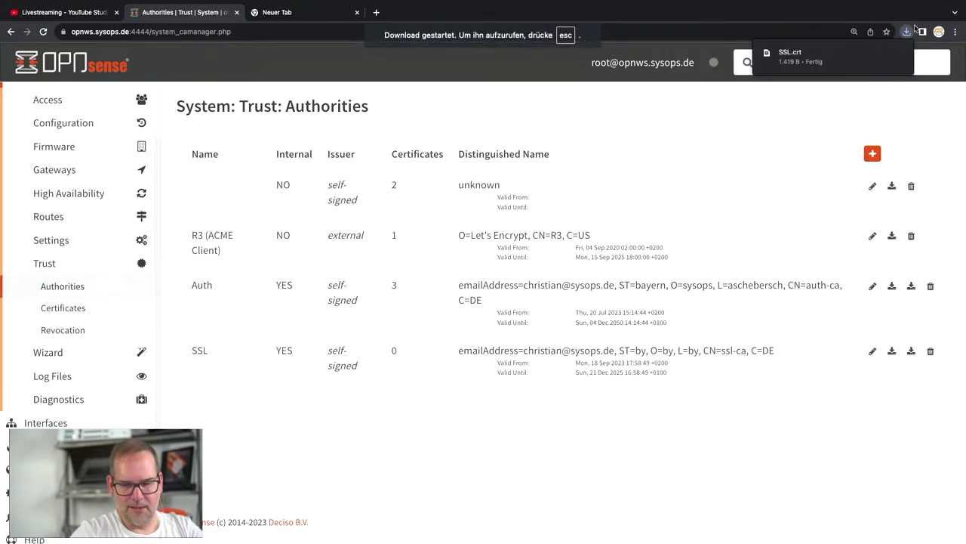
After checking the docs again, open the downloaded SSL.crt from the downloads list
key("ctrl+Left")
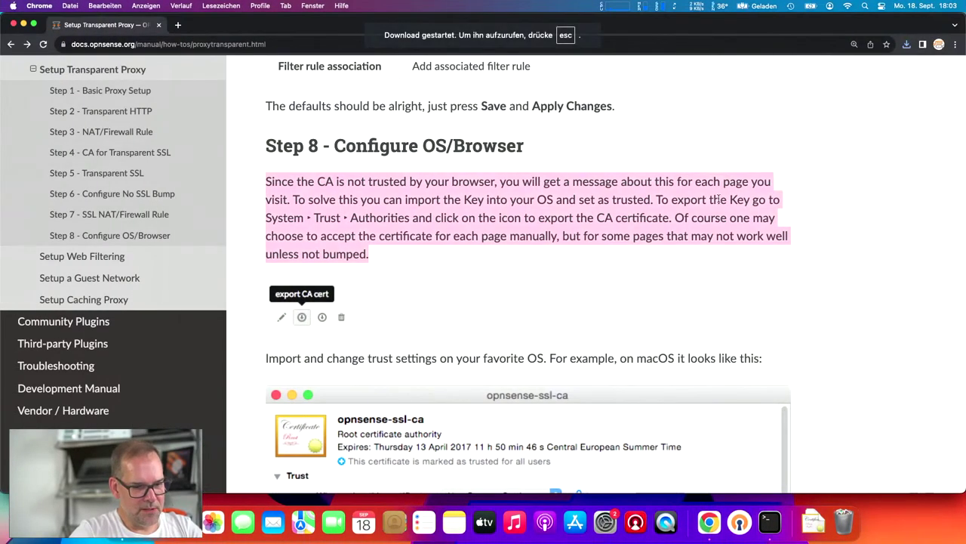
scroll(719, 204, "down", 5)
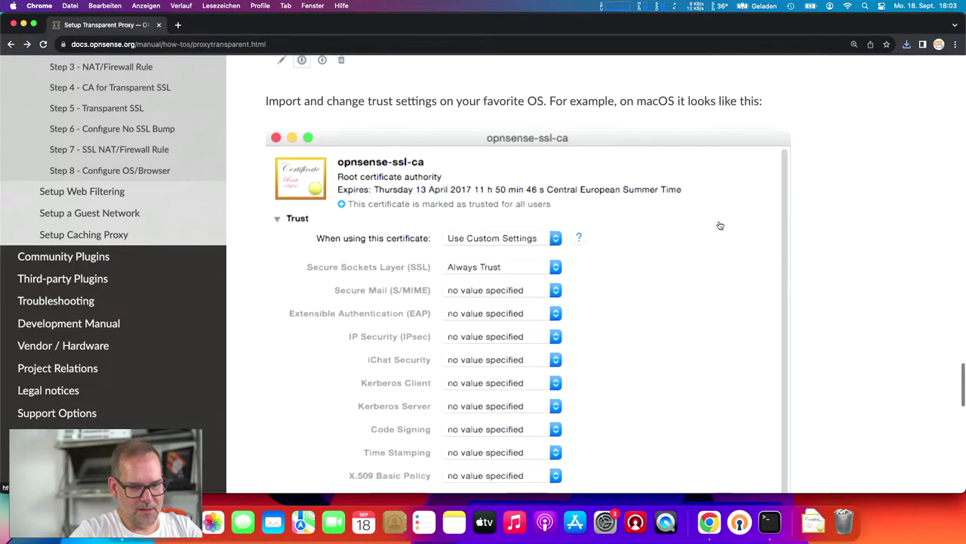
scroll(720, 219, "down", 3)
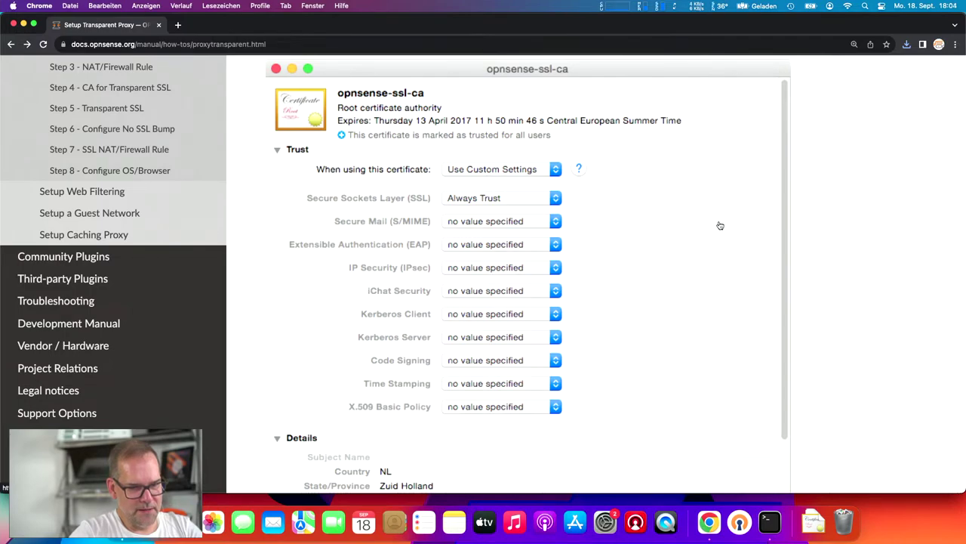
key("ctrl+Right")
left_click(906, 31)
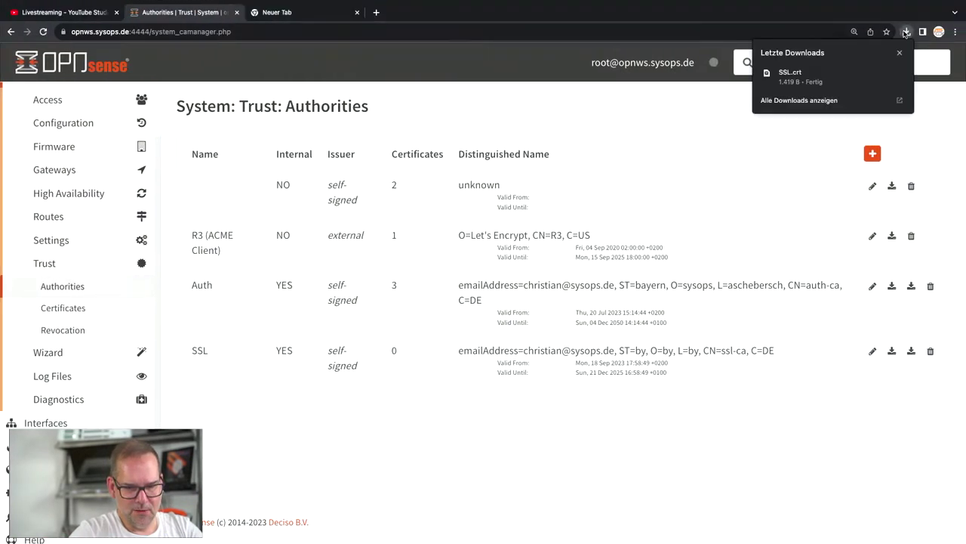
left_click(845, 78)
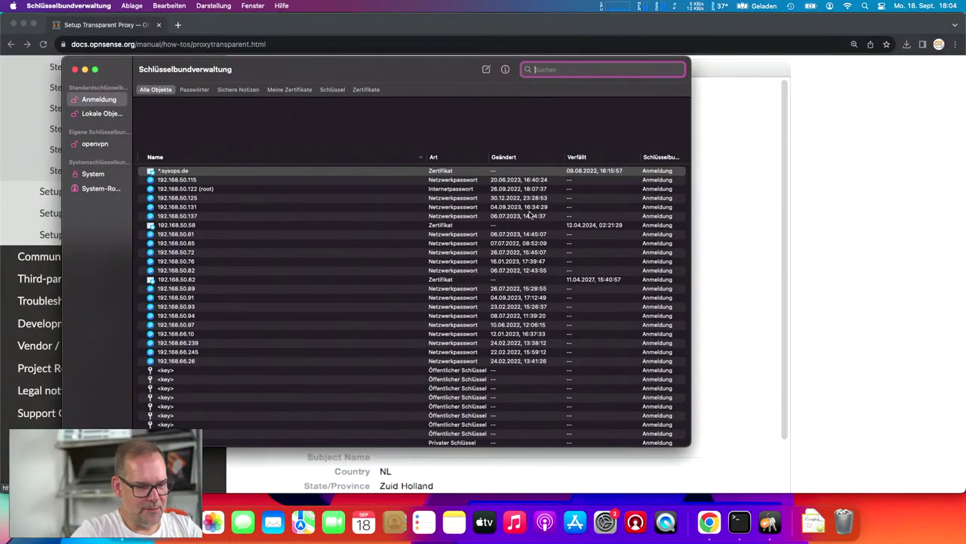
On the Windows client, search 'auth' in the OPNsense menu to reach Trust Authorities
key("ctrl+Right")
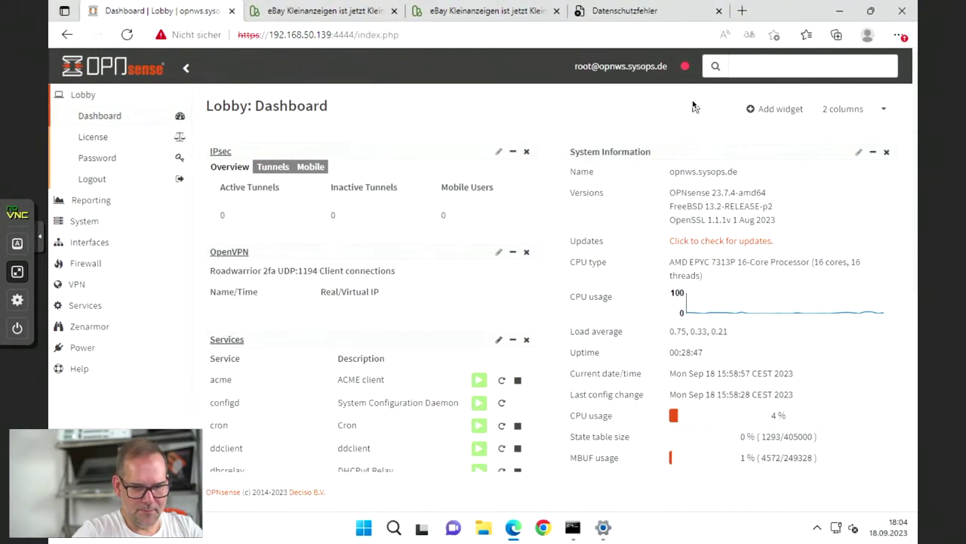
left_click(755, 66)
type("aut")
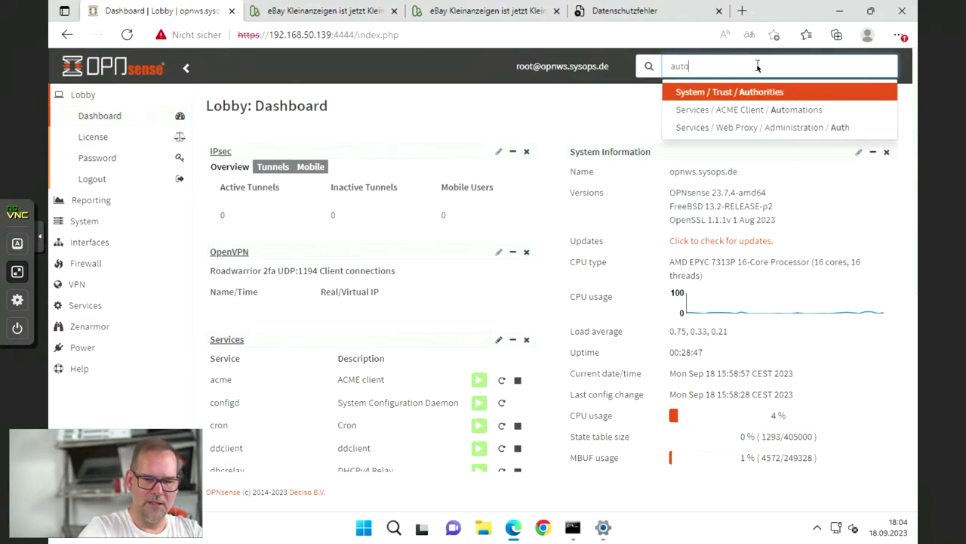
type("o")
type("n")
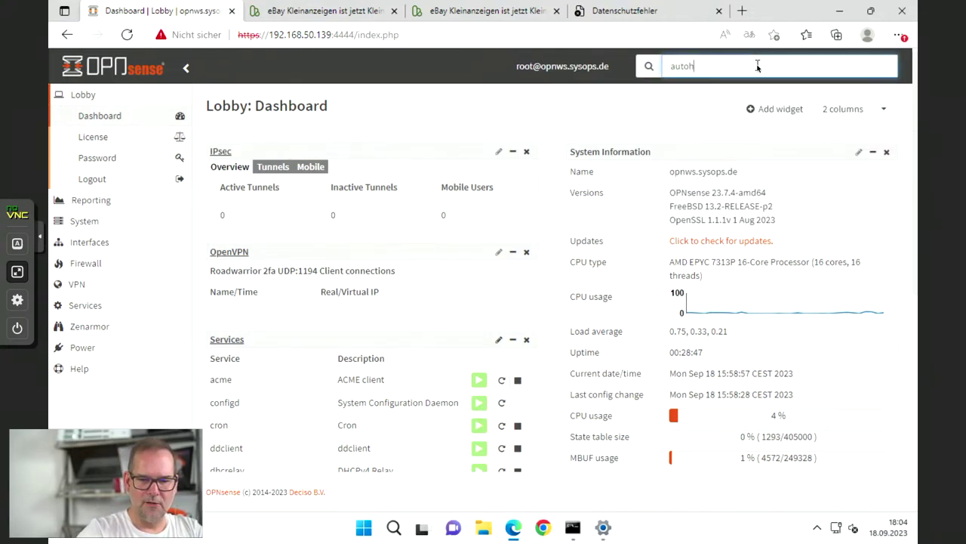
key("BackSpace")
key("BackSpace")
key("BackSpace")
type("th")
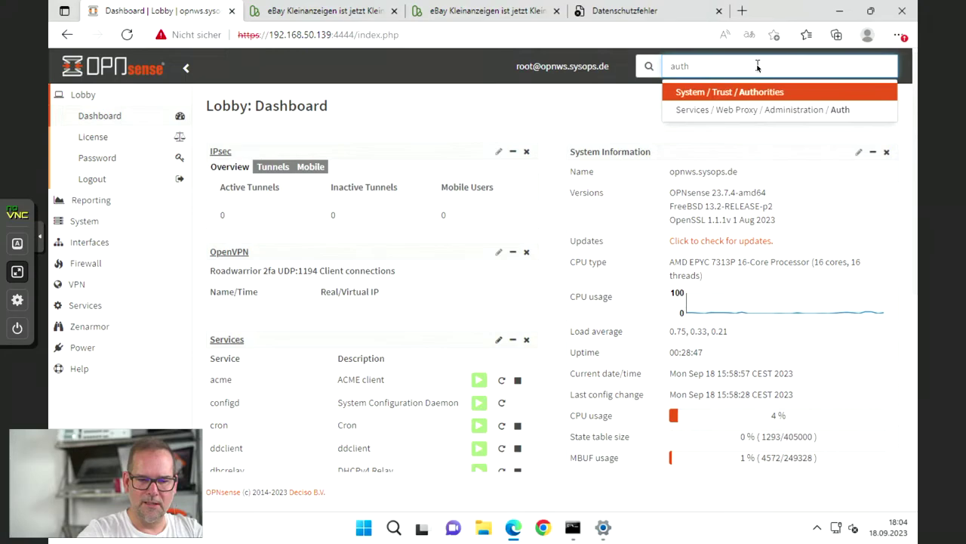
key("Return")
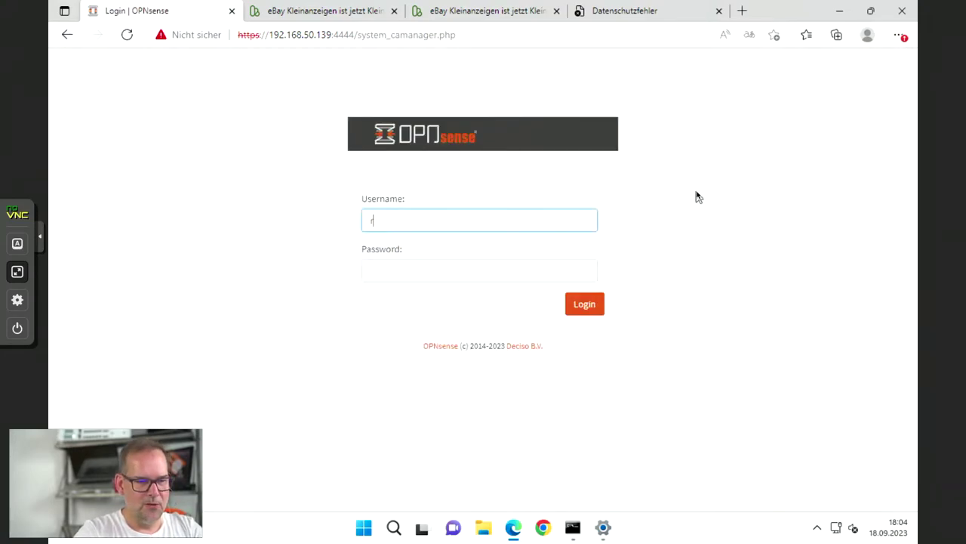
Log in as root with the account password, download the SSL CA certificate, and keep it
key("Tab")
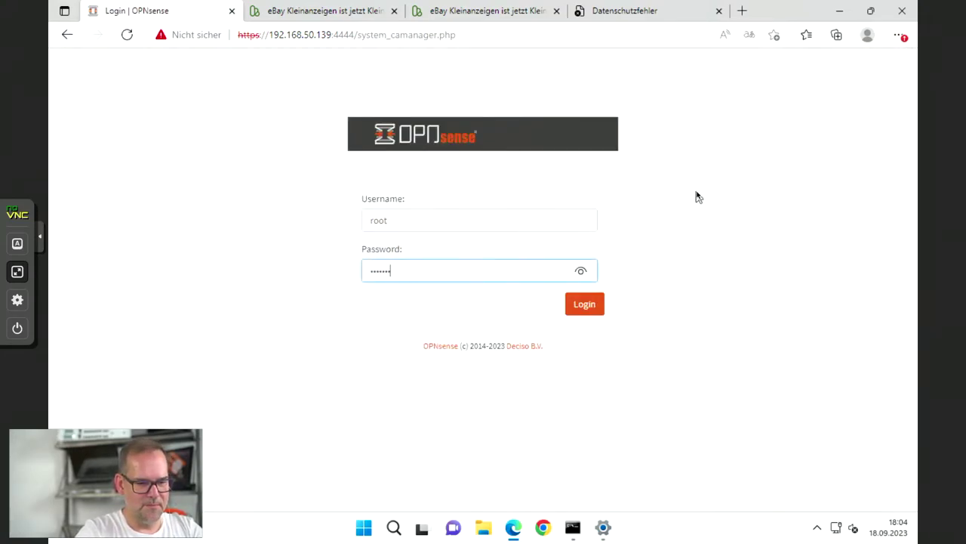
key("Return")
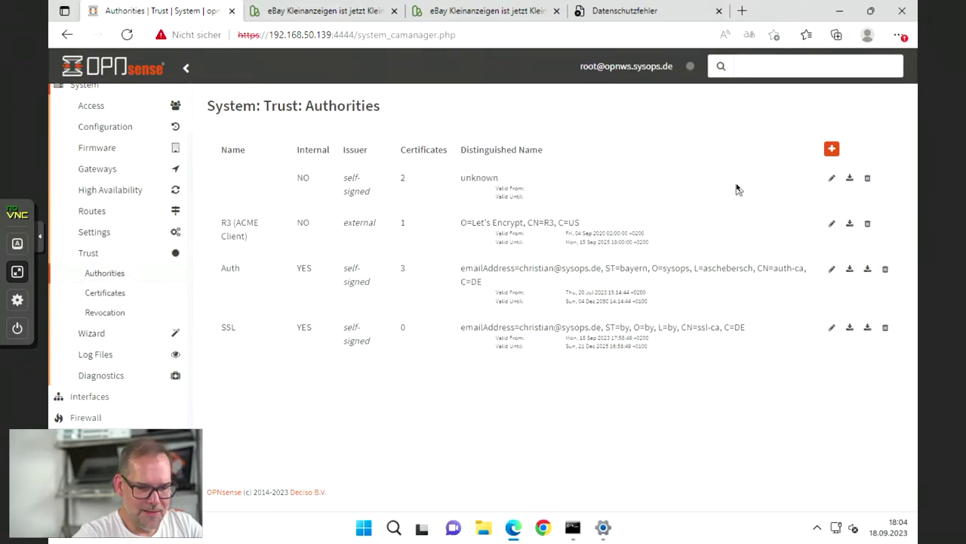
left_click(850, 330)
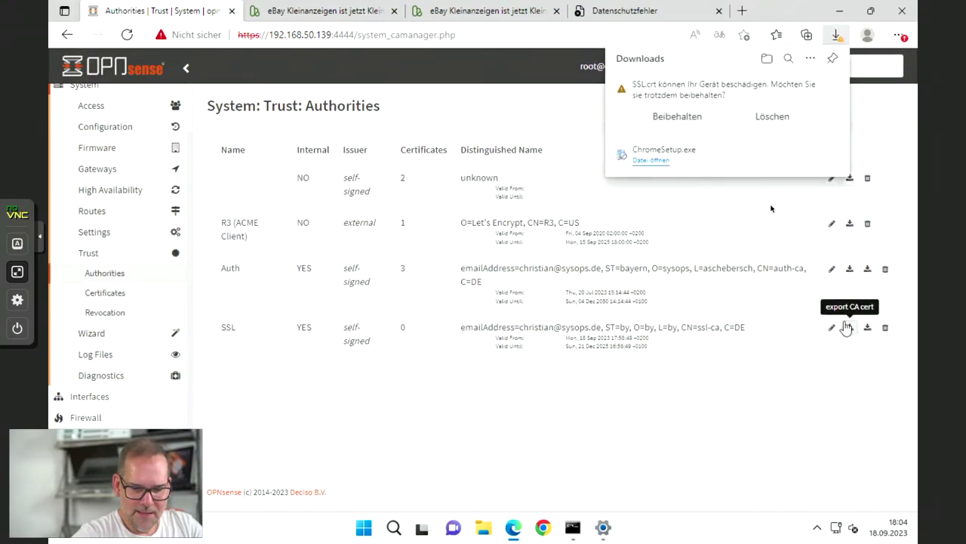
left_click(696, 122)
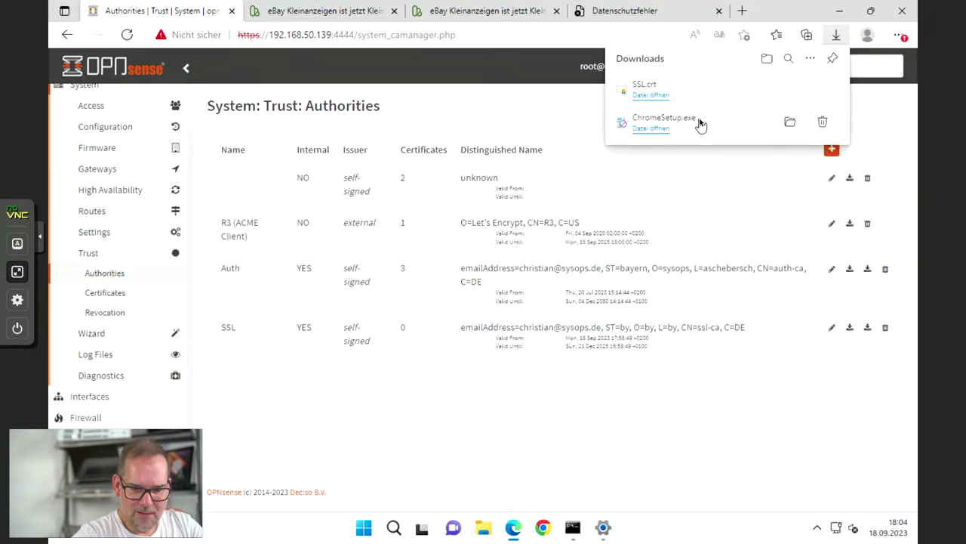
Open the downloaded SSL.crt and start installing the ssl-ca certificate
left_click(664, 98)
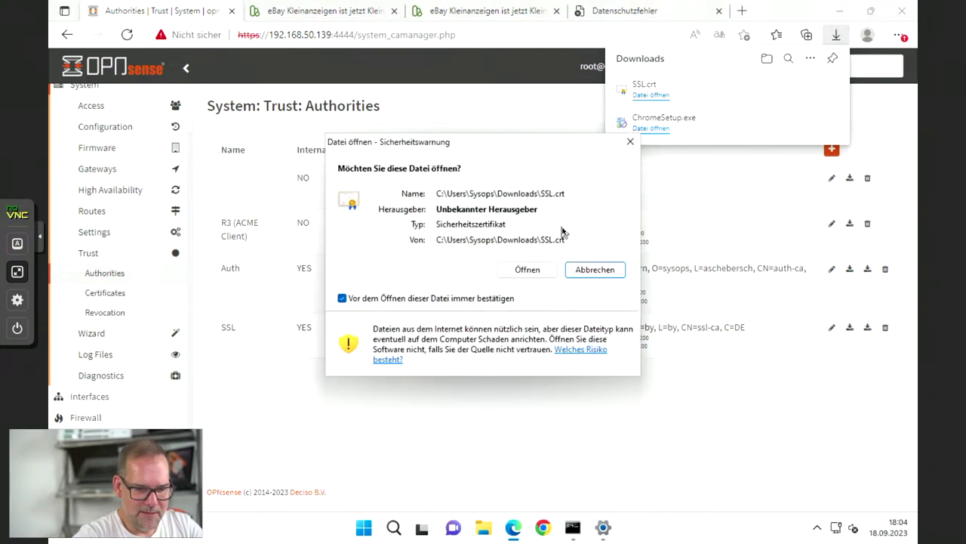
left_click(545, 270)
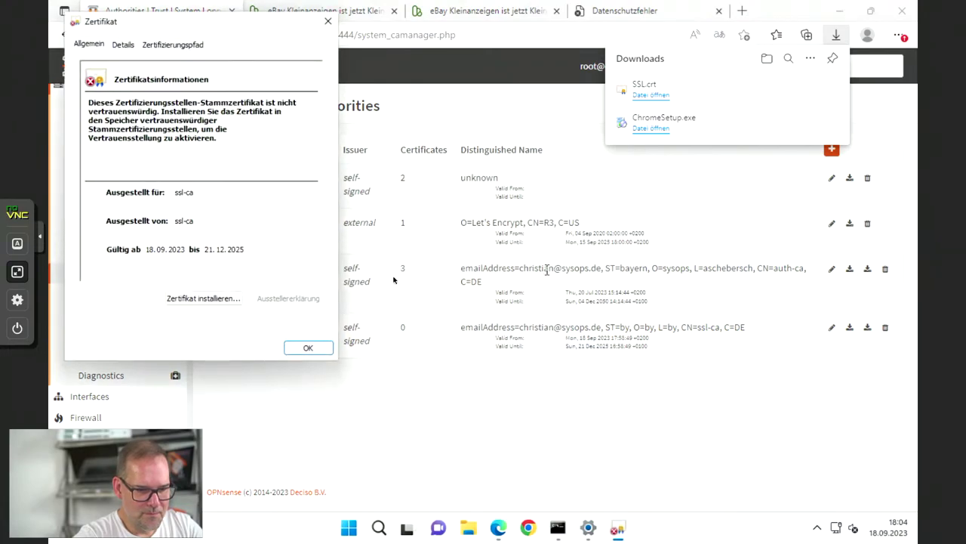
left_click(232, 306)
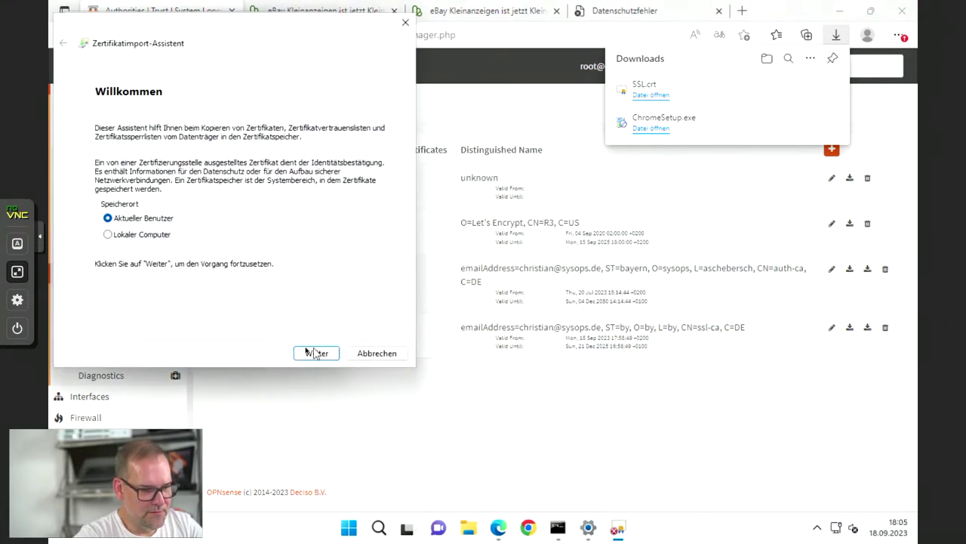
key("ctrl+Left")
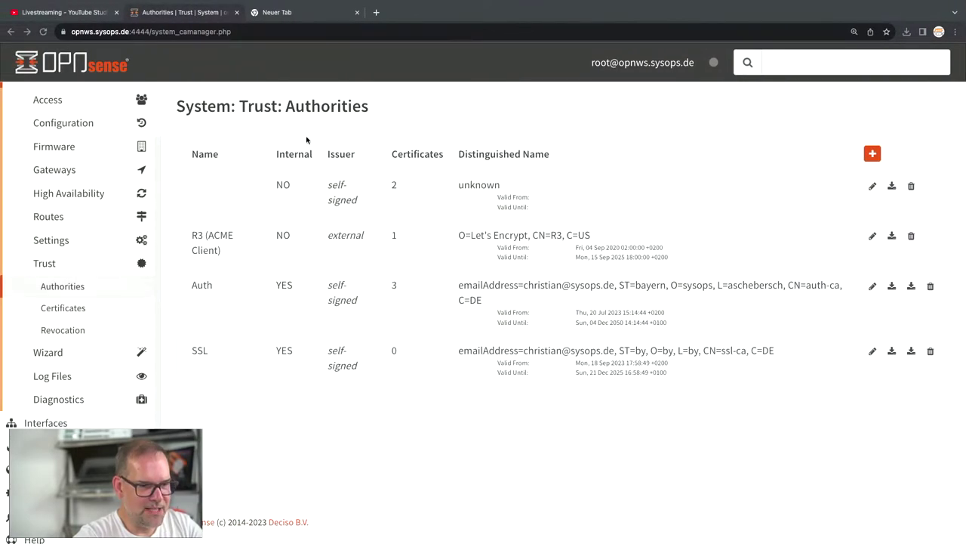
Scroll the docs to Step 8's CA export and trust instructions, then return to the Windows VM
key("ctrl+Up")
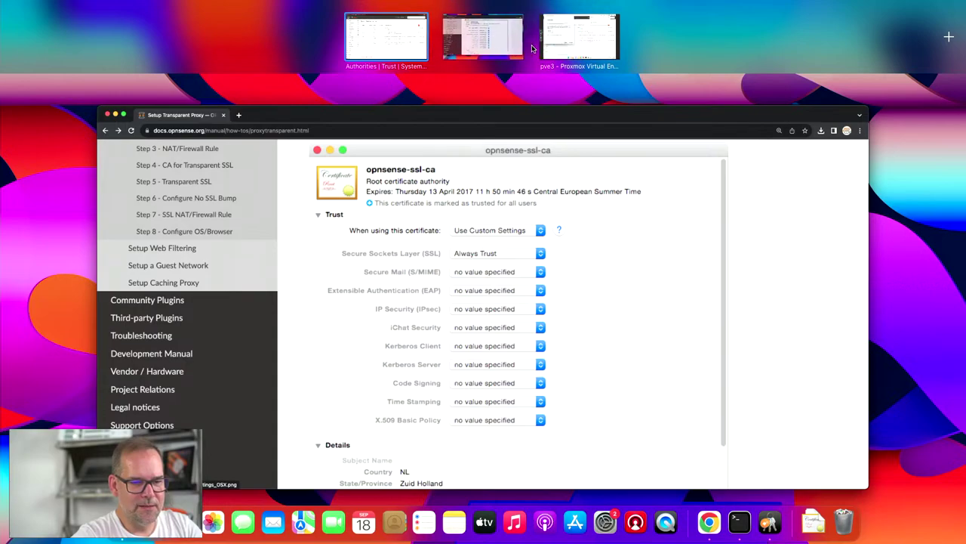
left_click(510, 181)
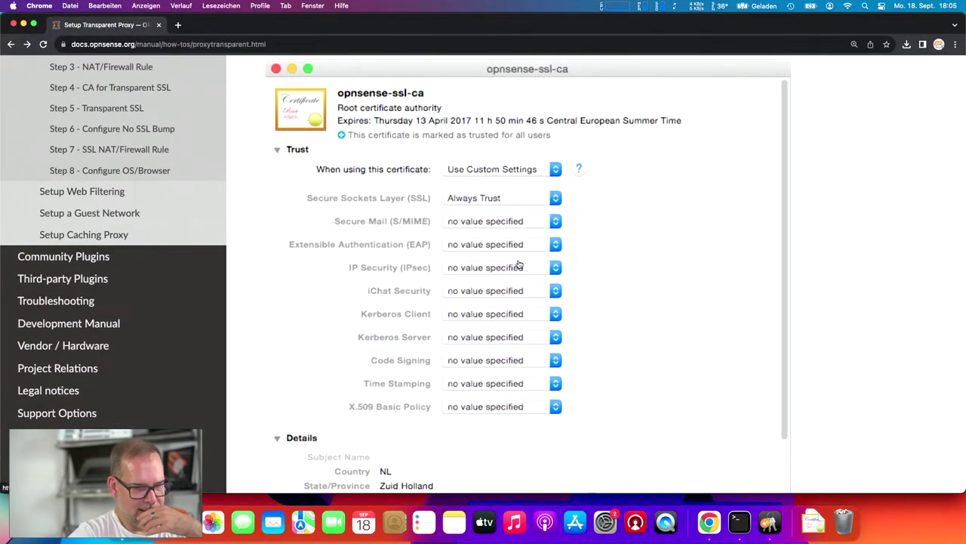
scroll(518, 264, "up", 5)
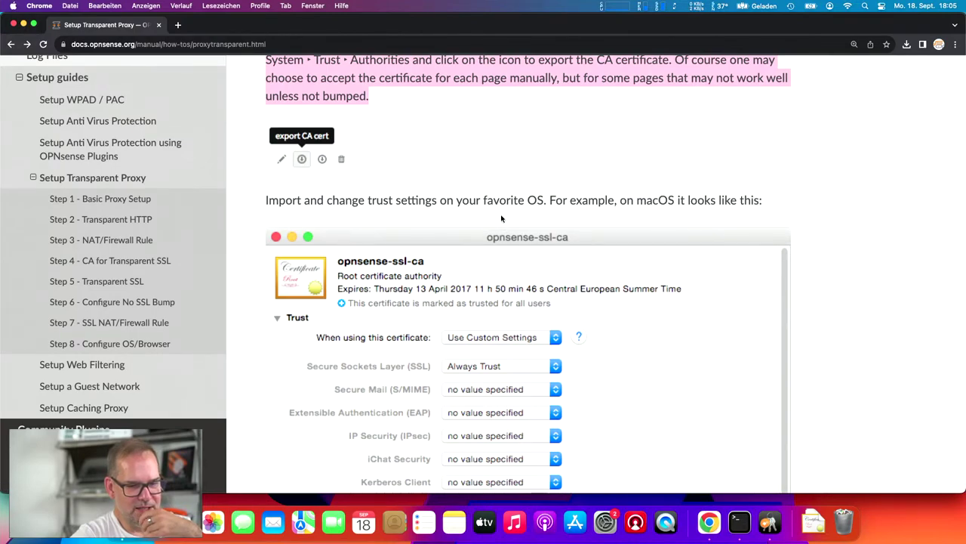
scroll(500, 211, "down", 1)
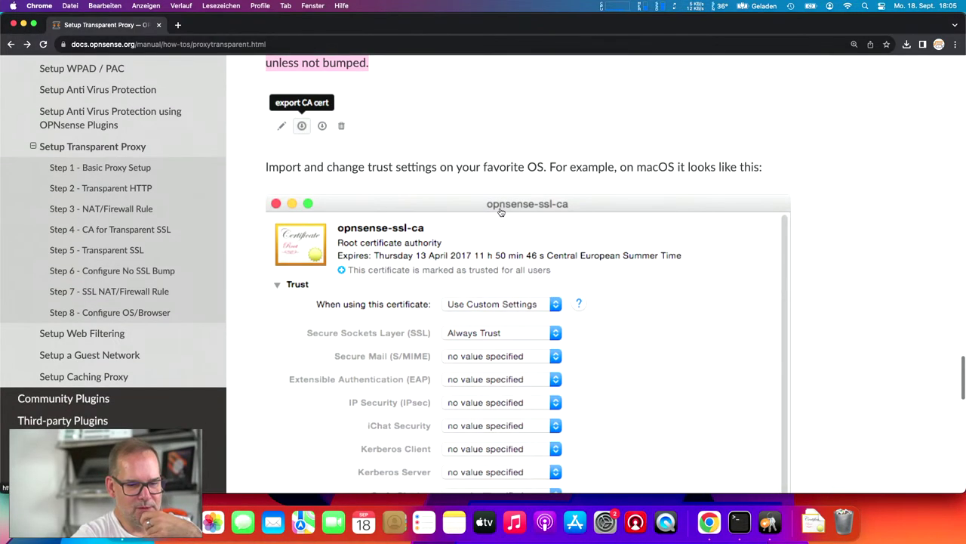
scroll(500, 211, "down", 1)
scroll(500, 213, "down", 2)
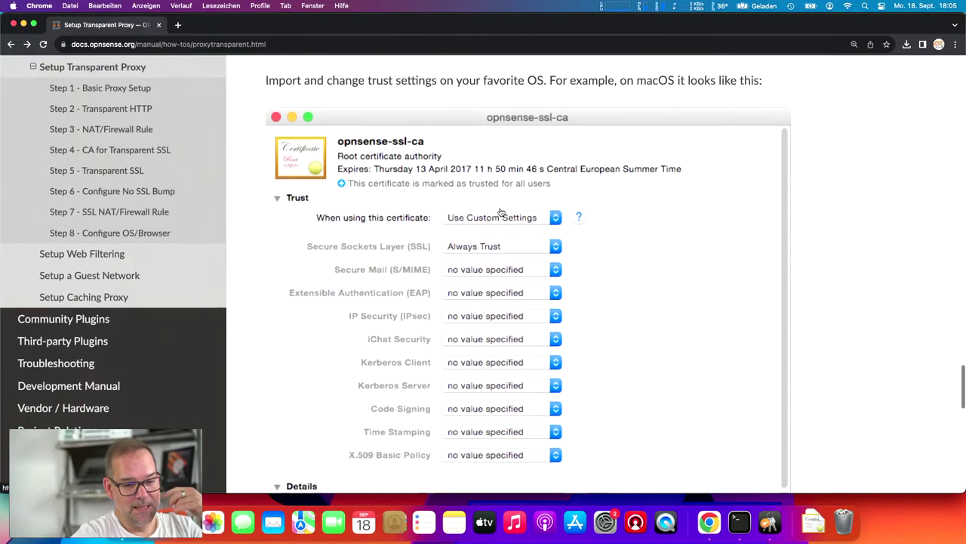
key("ctrl+Right")
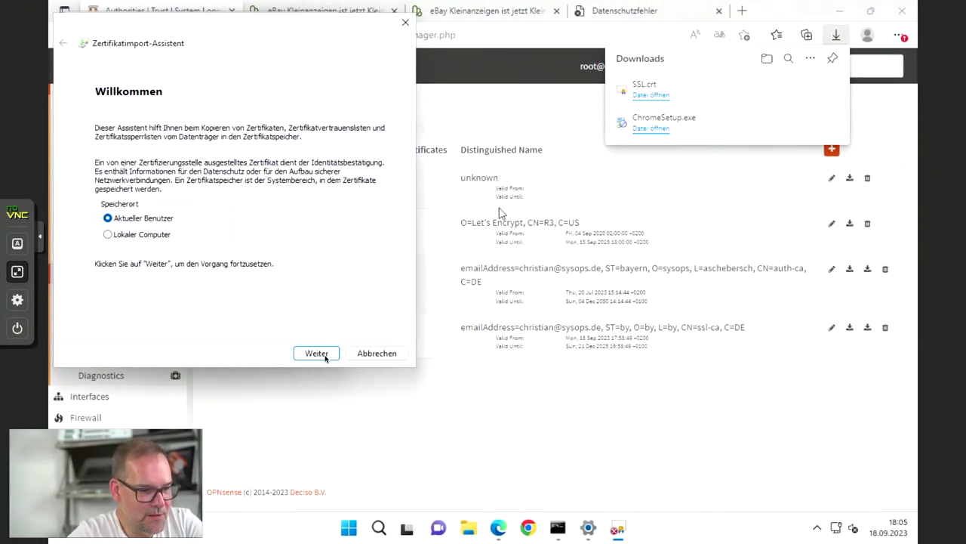
Finish importing ssl-ca with automatic store selection, confirm success, and return to the intel.de error tab
left_click(317, 353)
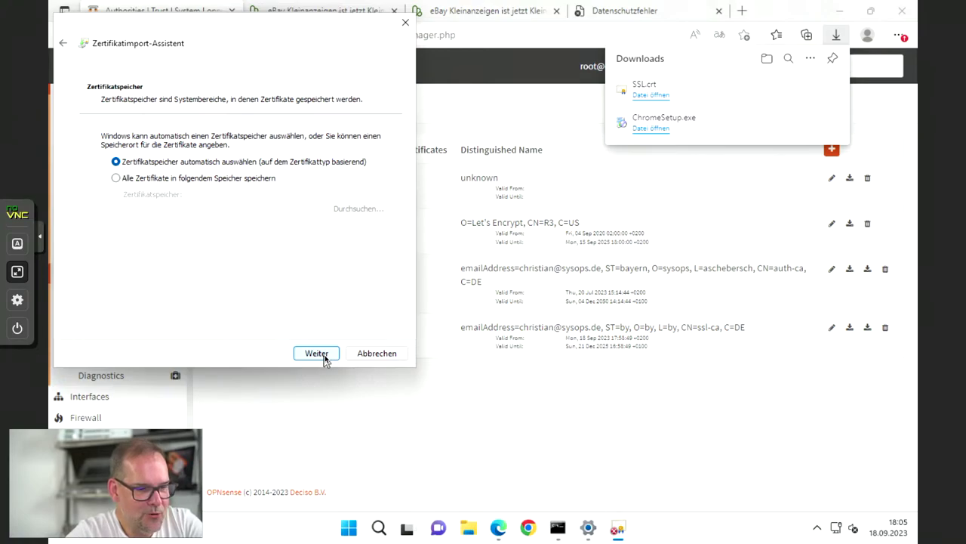
left_click(323, 355)
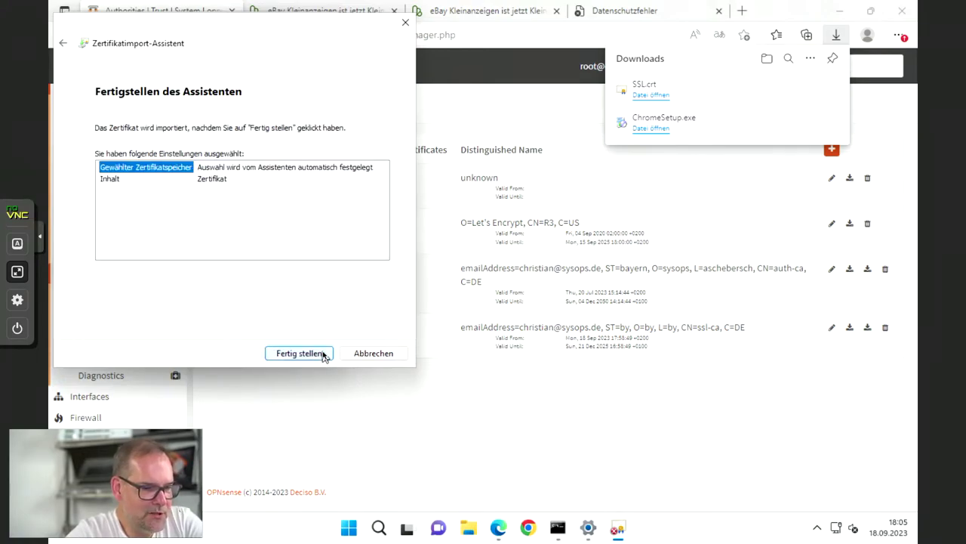
left_click(323, 355)
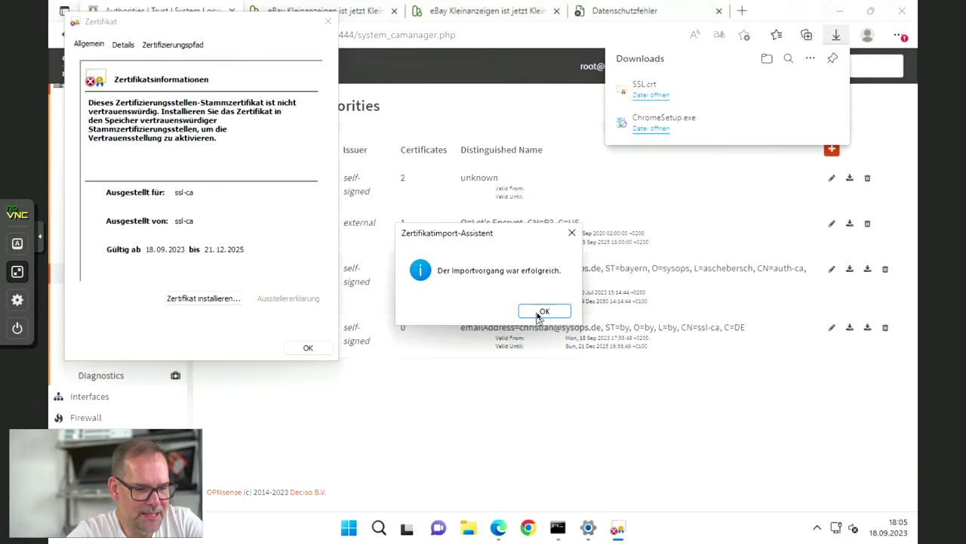
left_click(544, 310)
left_click(308, 348)
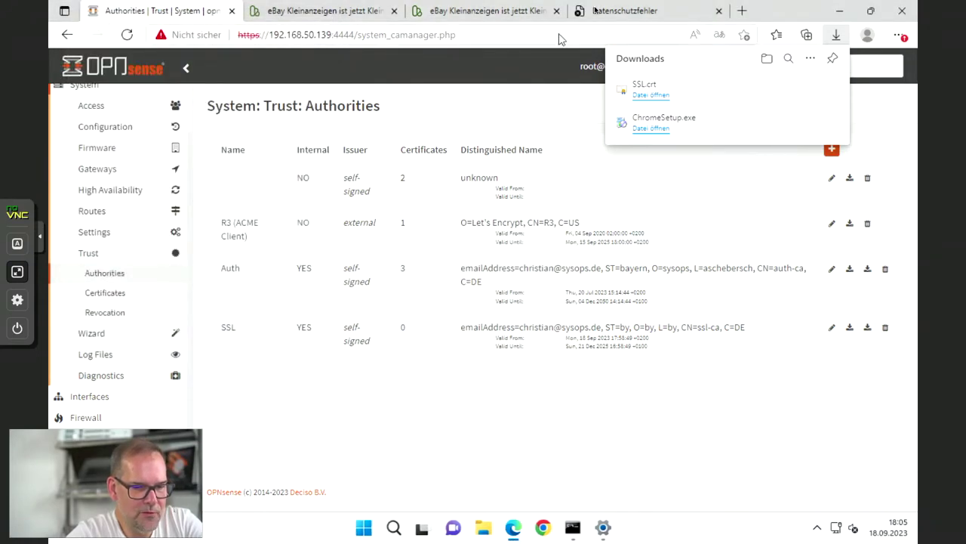
mouse_move(642, 4)
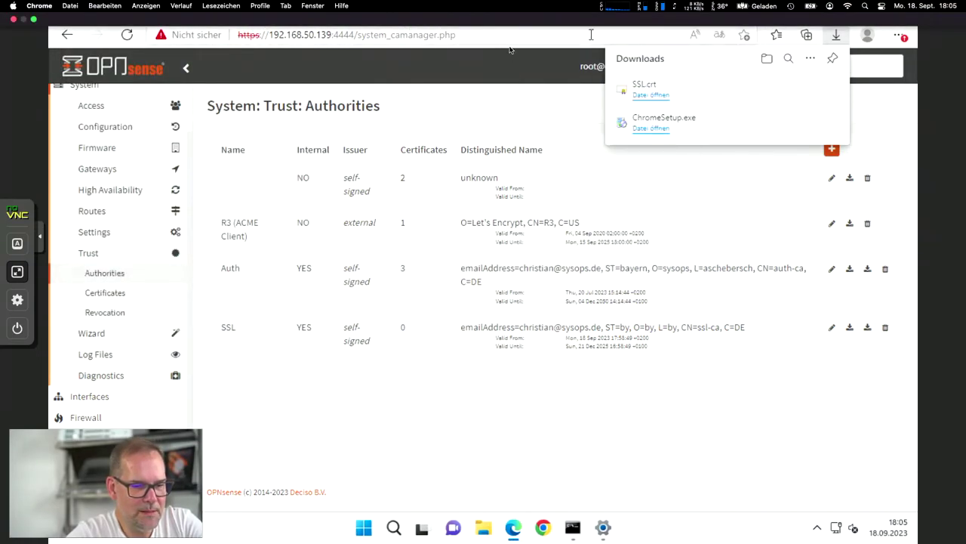
left_click(649, 11)
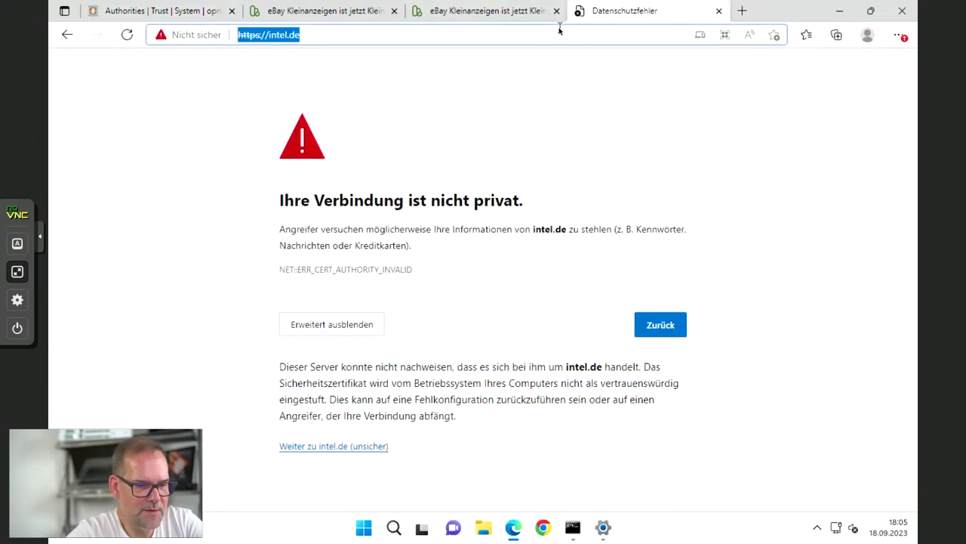
Reload intel.de, then load mercedes.de, which still shows an untrusted certificate authority error
key("Return")
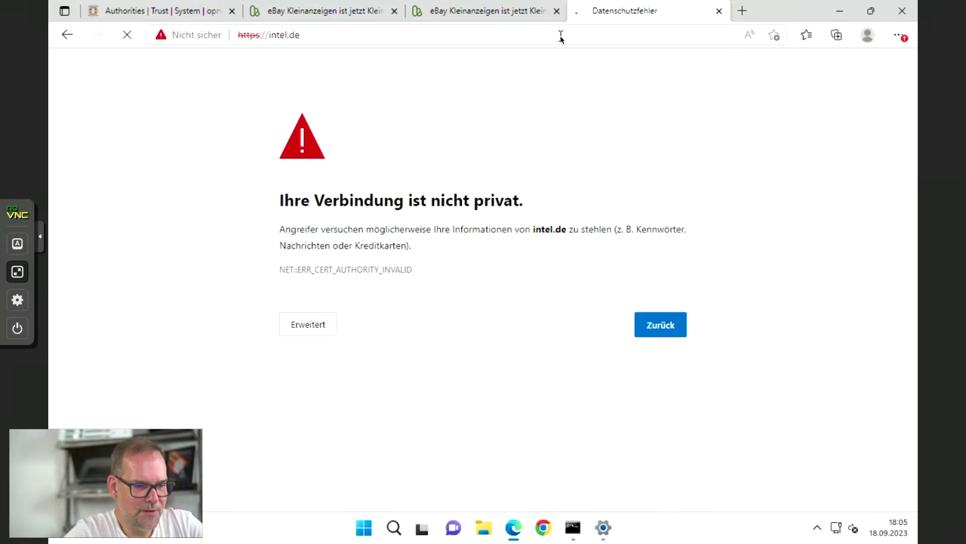
left_click(647, 36)
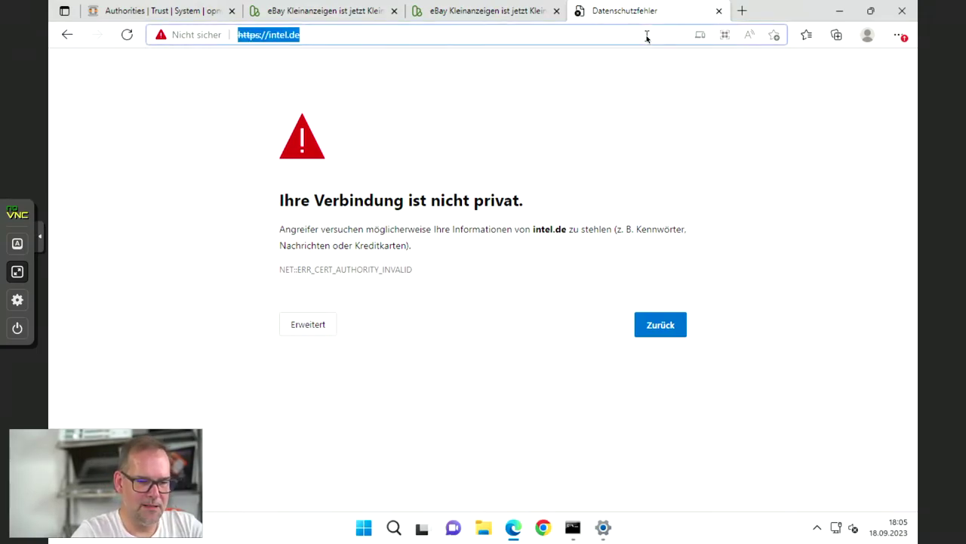
type("mercedes")
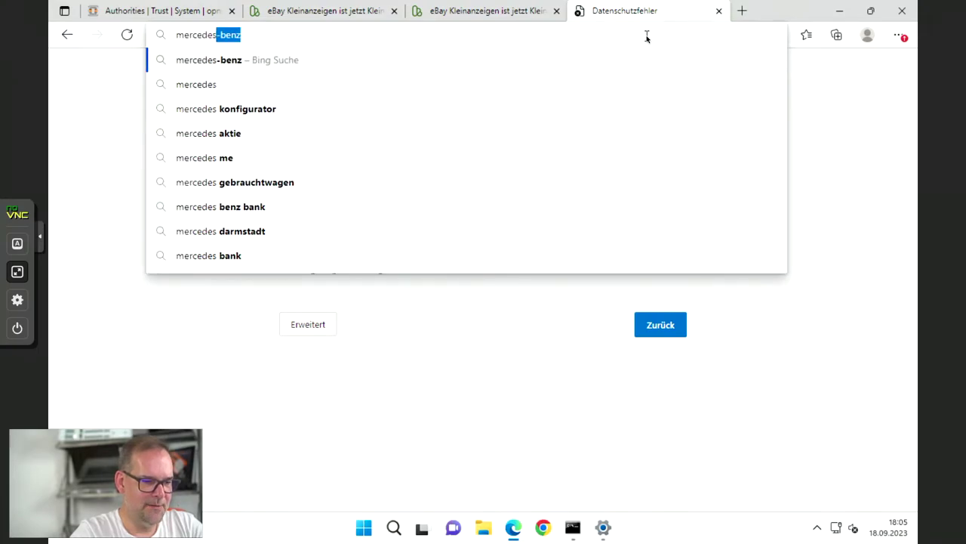
type(".de")
key("Return")
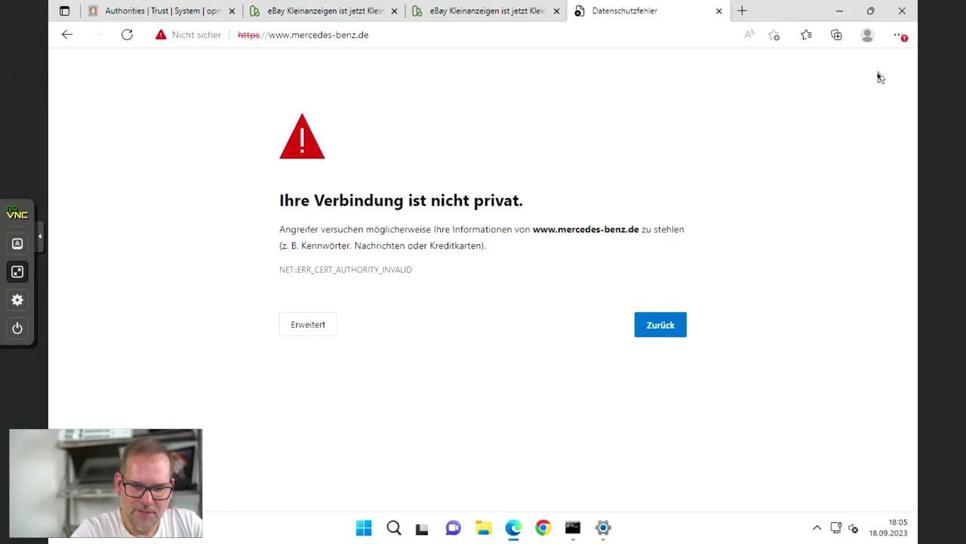
Close Edge's menu, make the remote console full screen, and open File Explorer
left_click(899, 36)
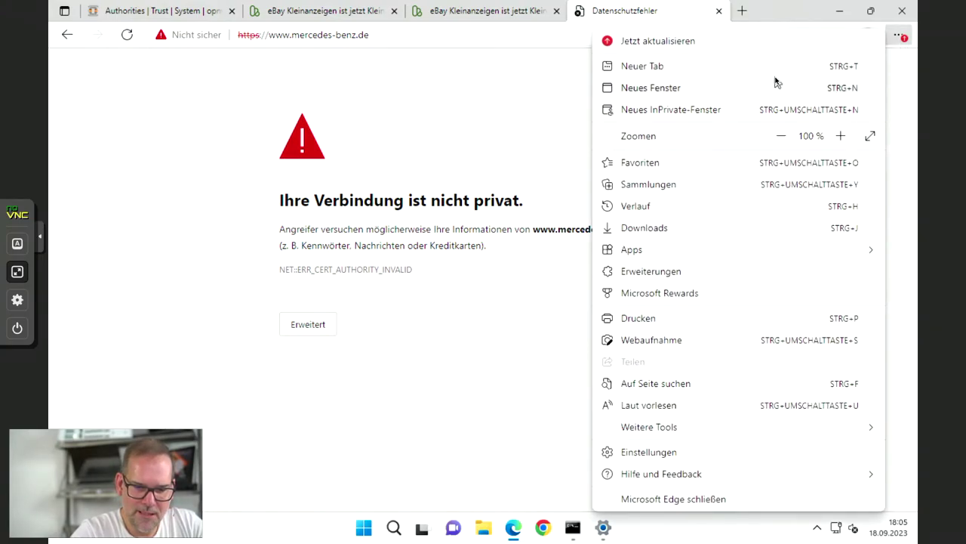
left_click(567, 161)
key("ctrl+d")
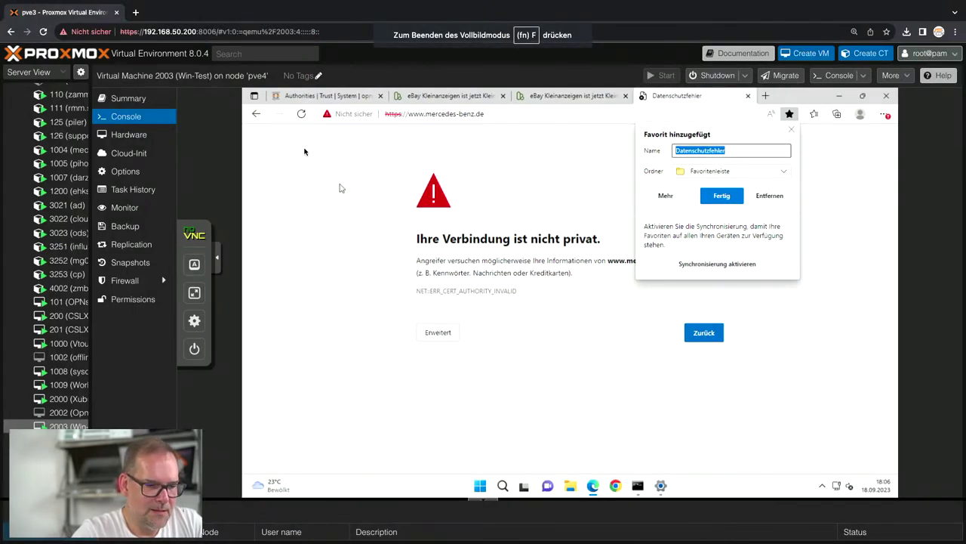
left_click(194, 292)
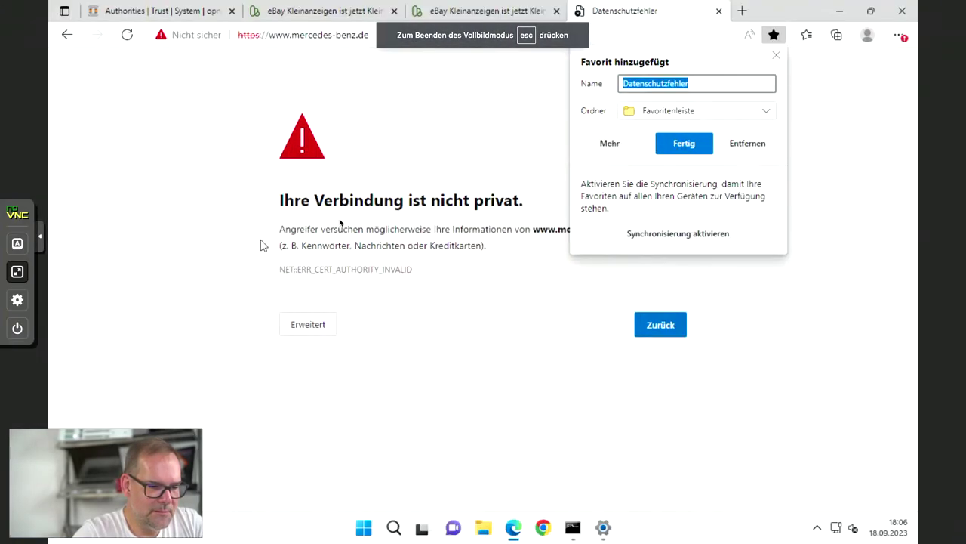
left_click(487, 527)
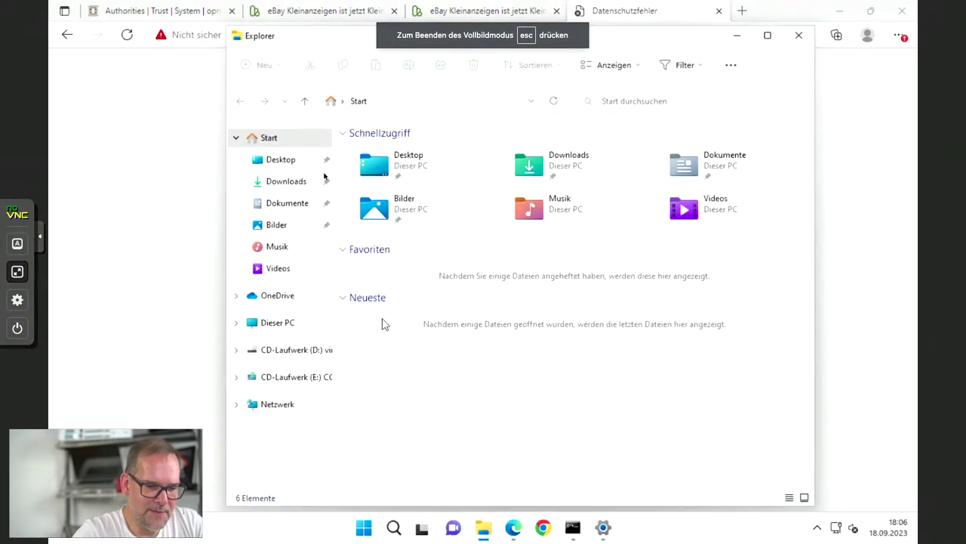
Open SSL.crt from the Downloads folder and start the certificate import
left_click(293, 167)
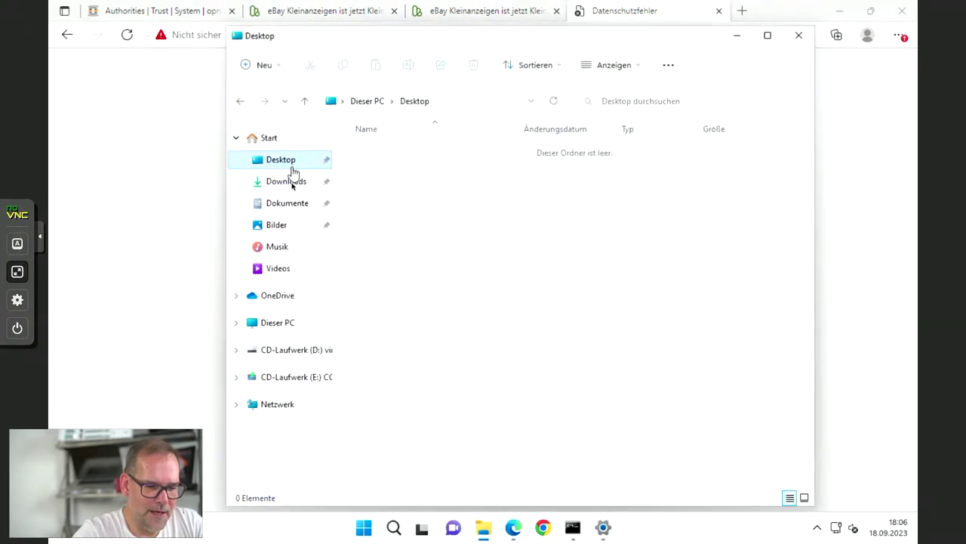
left_click(289, 184)
double_click(368, 169)
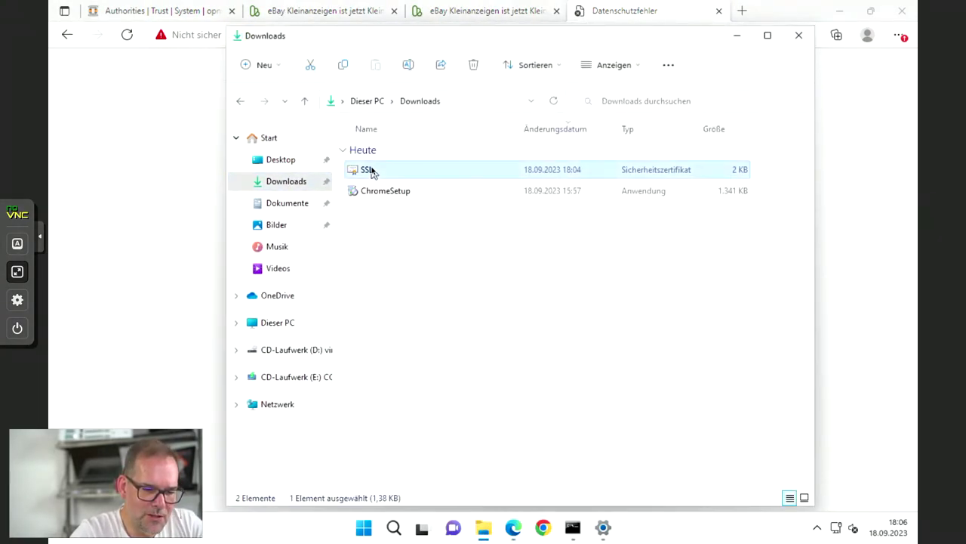
left_click(528, 272)
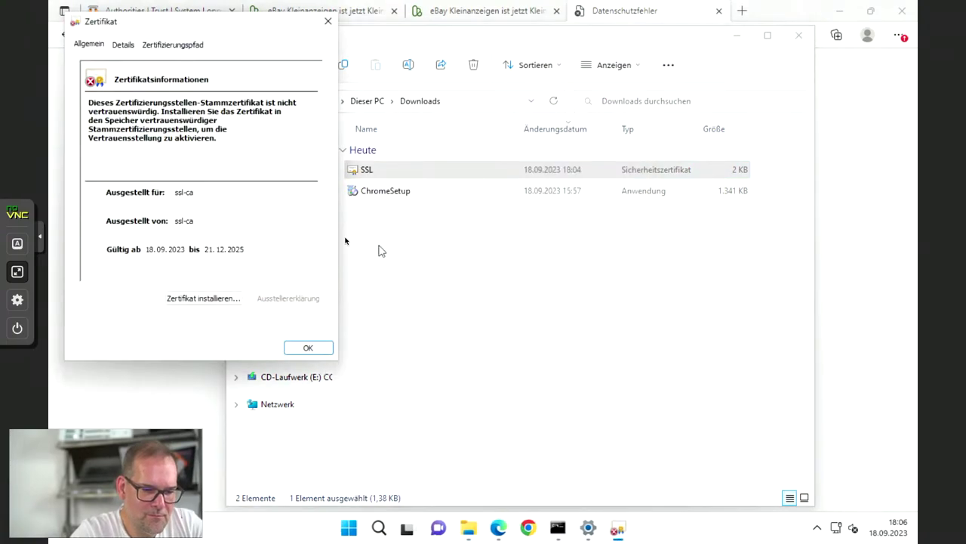
left_click(203, 299)
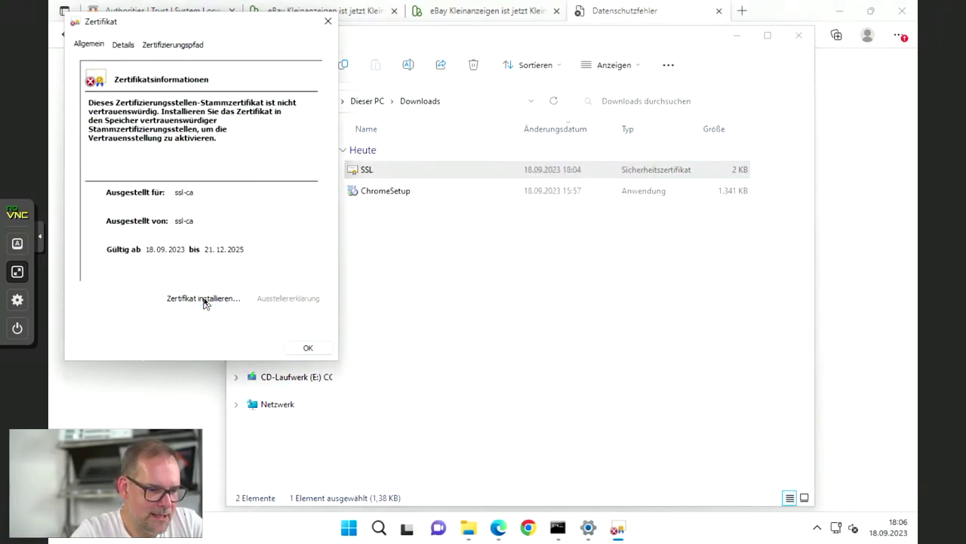
Choose the current user and the Trusted Root Certification Authorities store for the import
left_click(166, 237)
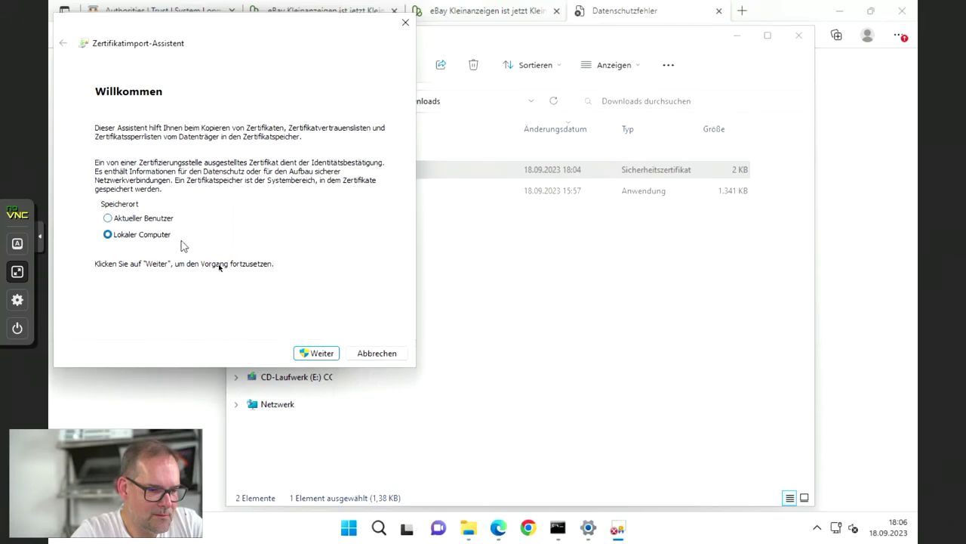
left_click(156, 218)
left_click(318, 352)
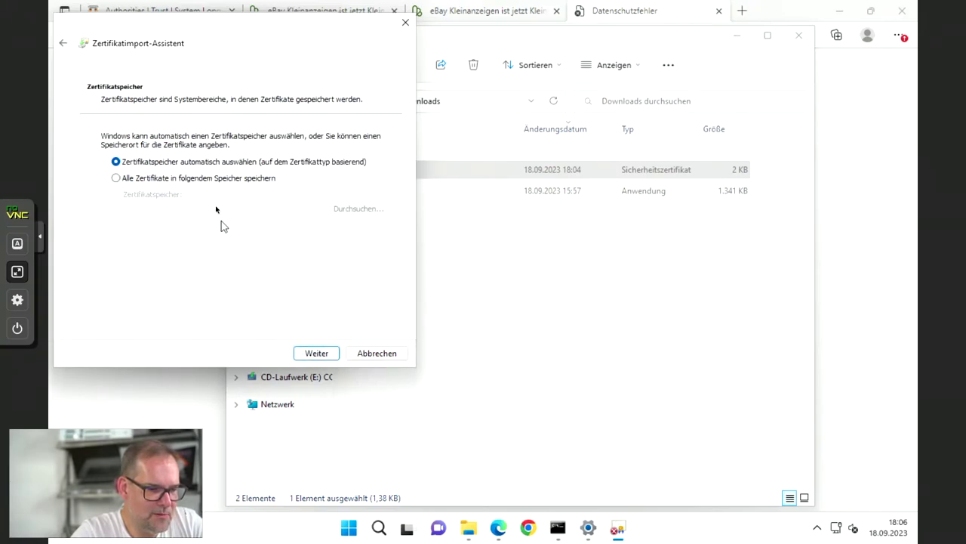
left_click(213, 179)
left_click(360, 213)
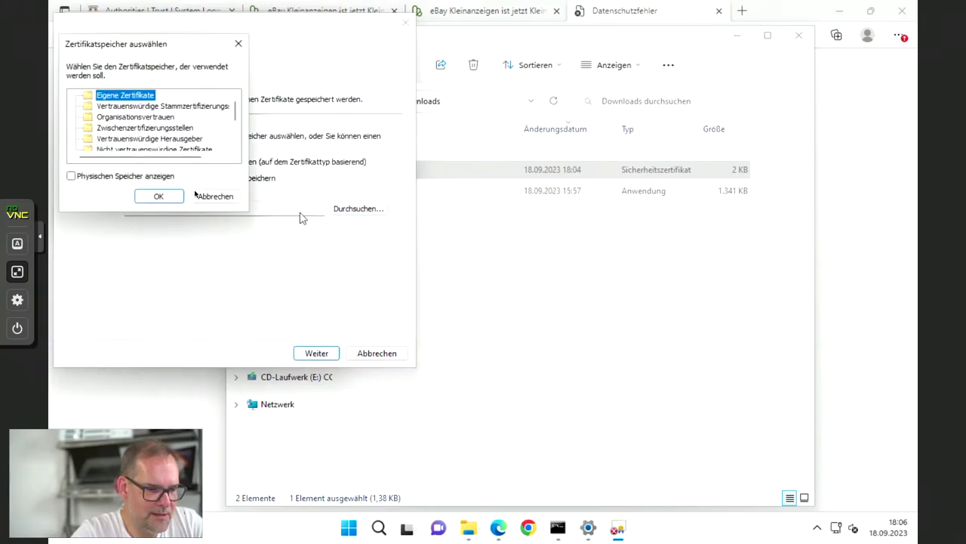
left_click(198, 107)
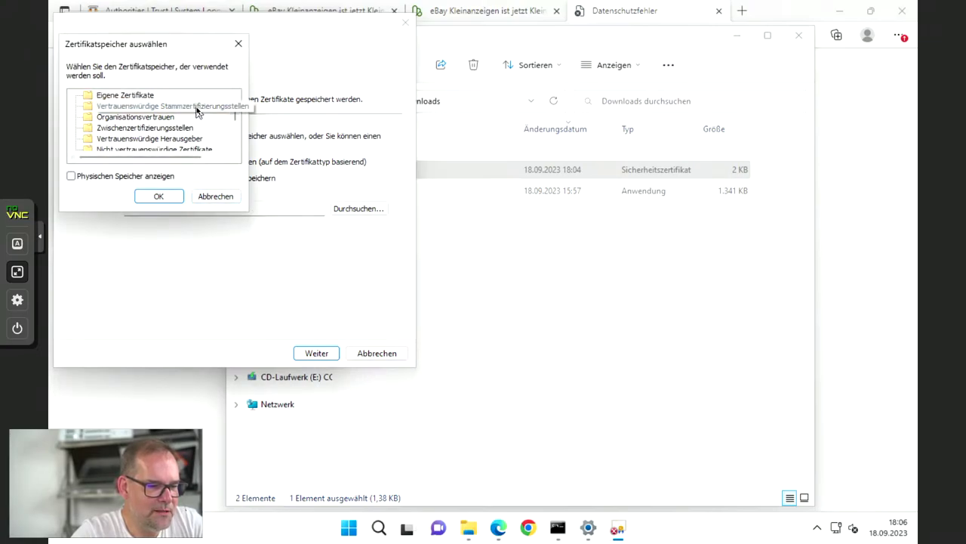
left_click(156, 197)
Finish the import, accept the security warning, and confirm the success message
left_click(314, 353)
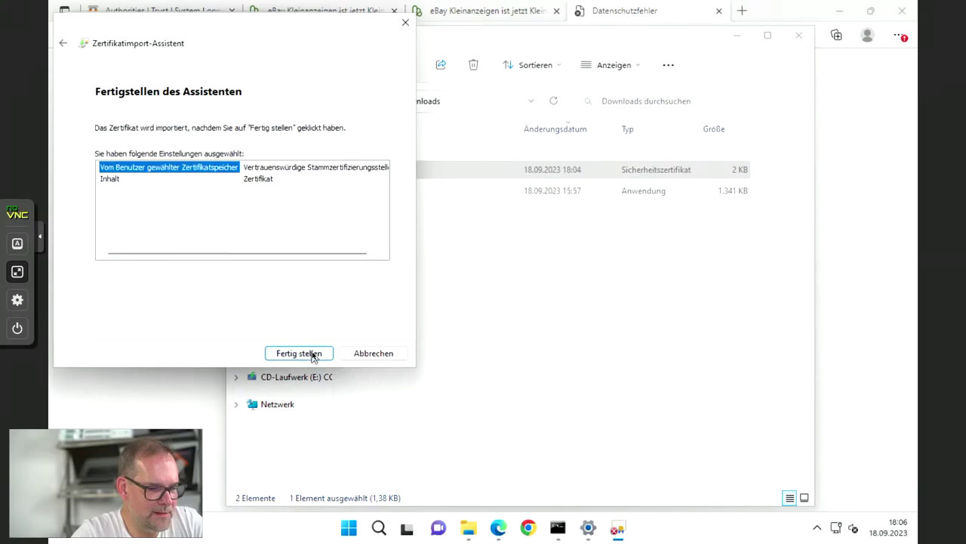
left_click(313, 354)
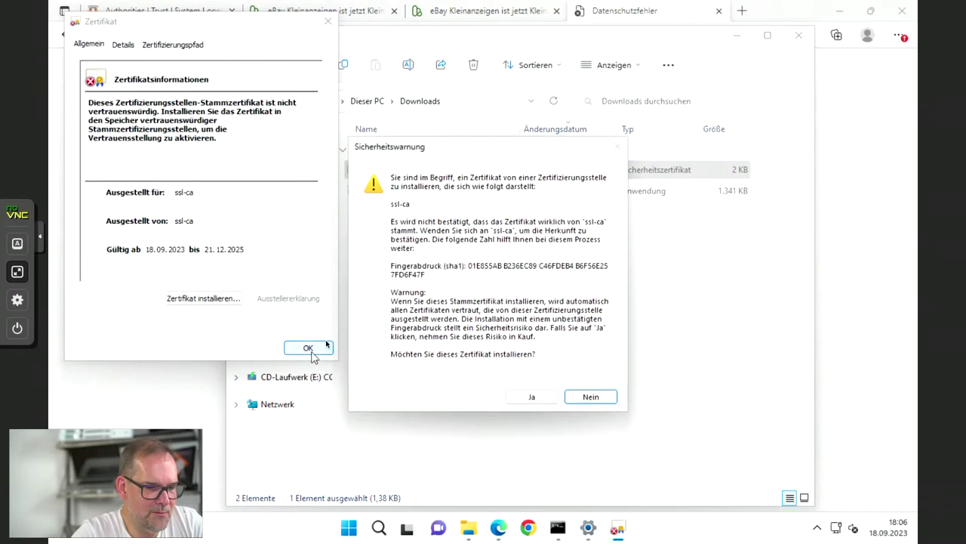
left_click(531, 399)
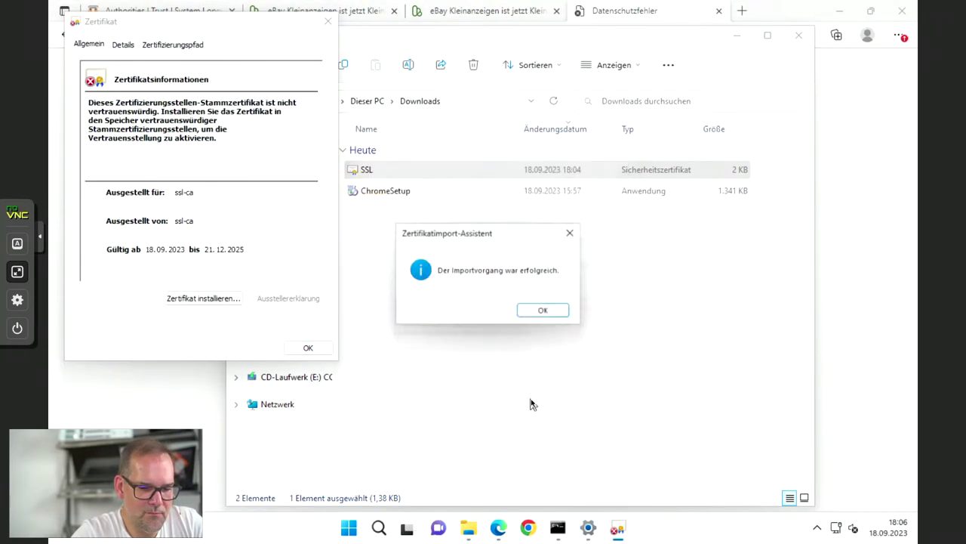
left_click(559, 311)
left_click(890, 236)
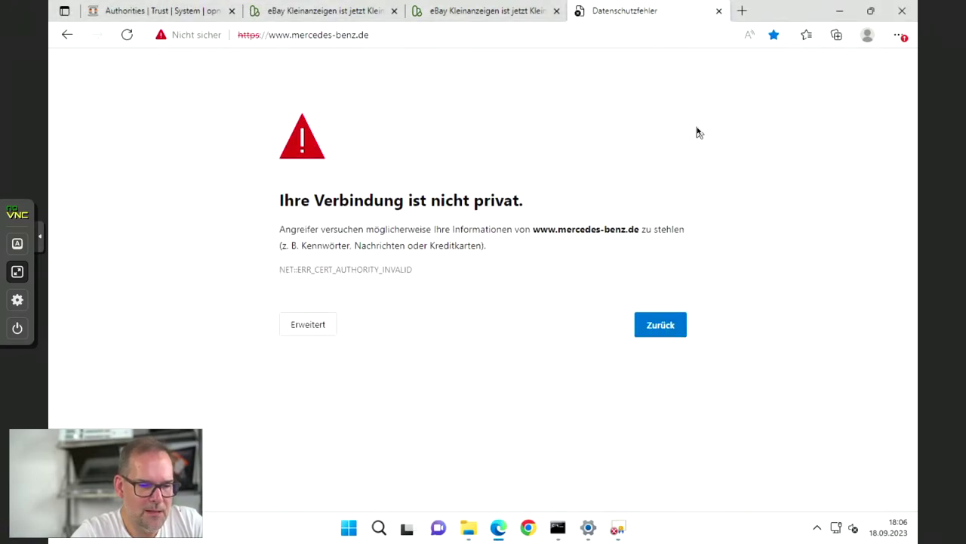
Reload mercedes-benz.de, then load heise.de in Edge
key("F5")
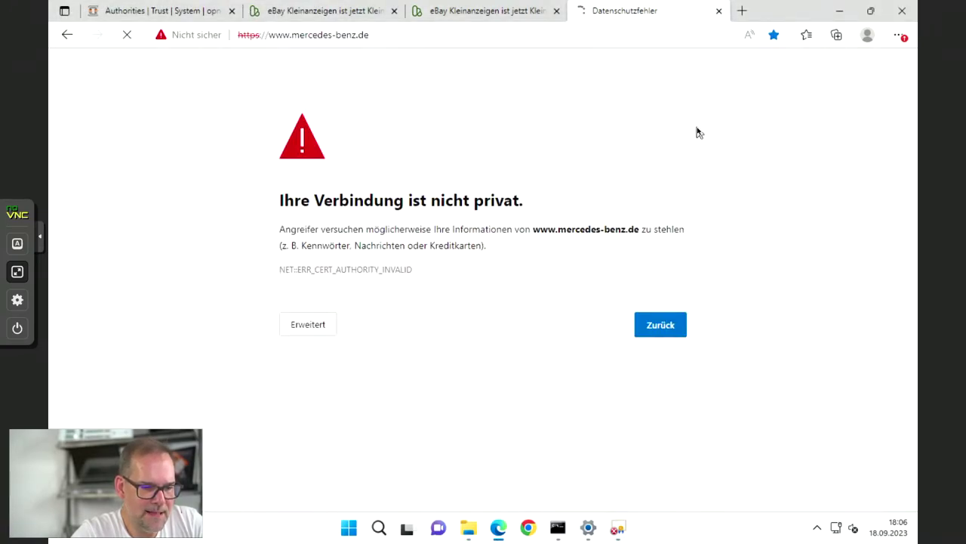
left_click(549, 35)
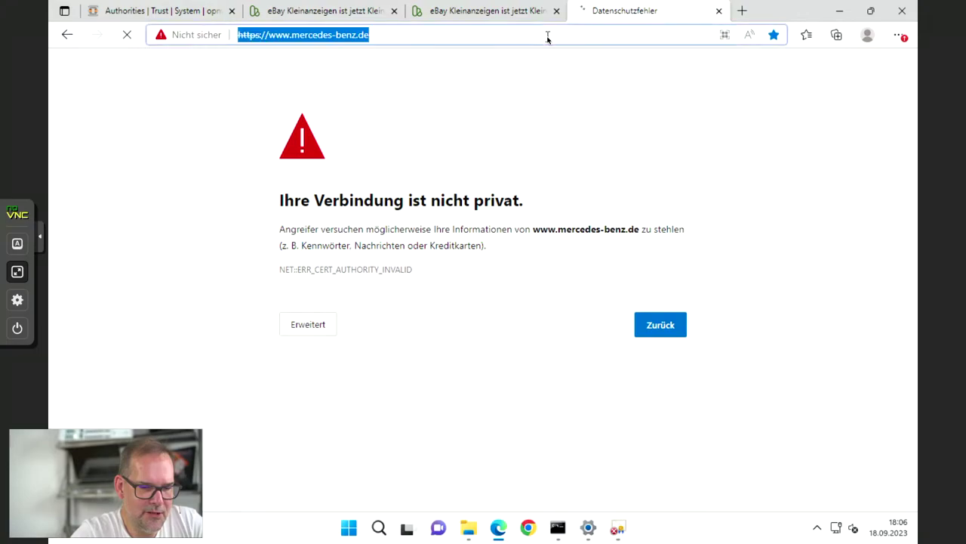
left_click(548, 35)
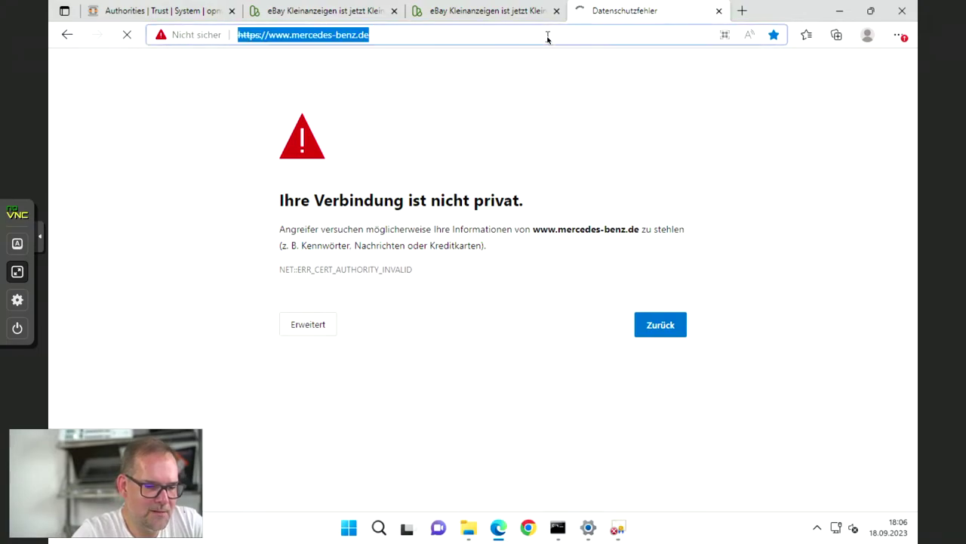
type("heise.de")
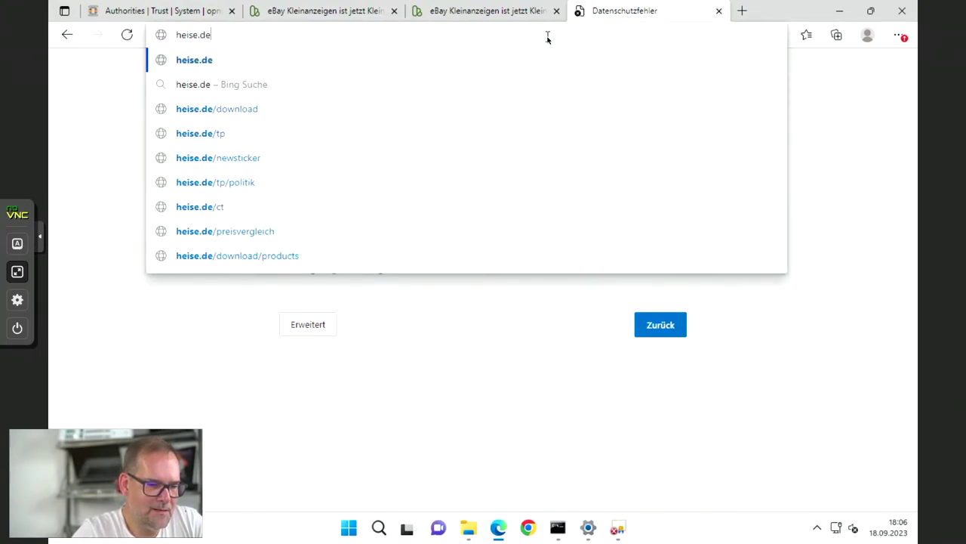
key("Return")
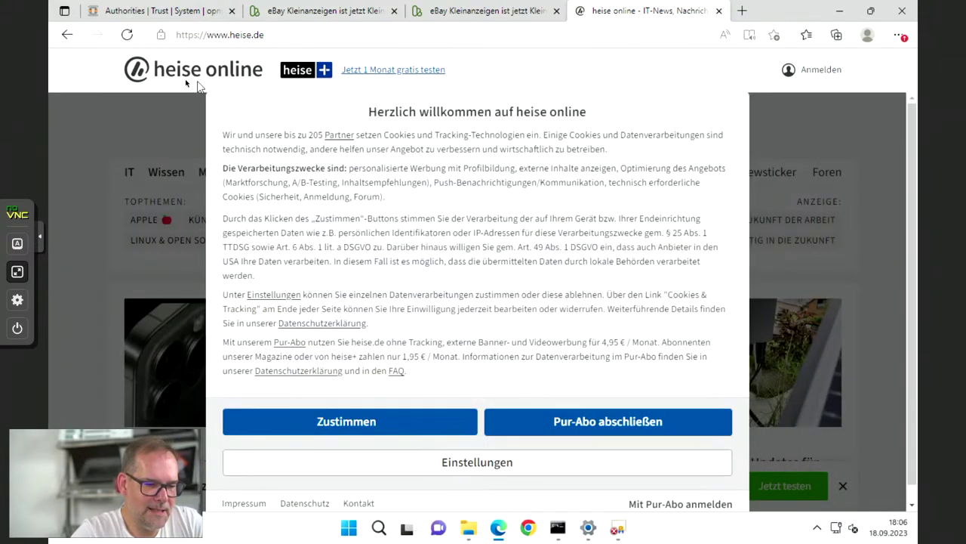
Check heise.de's connection details and confirm its certificate issuer is ssl-ca
left_click(160, 36)
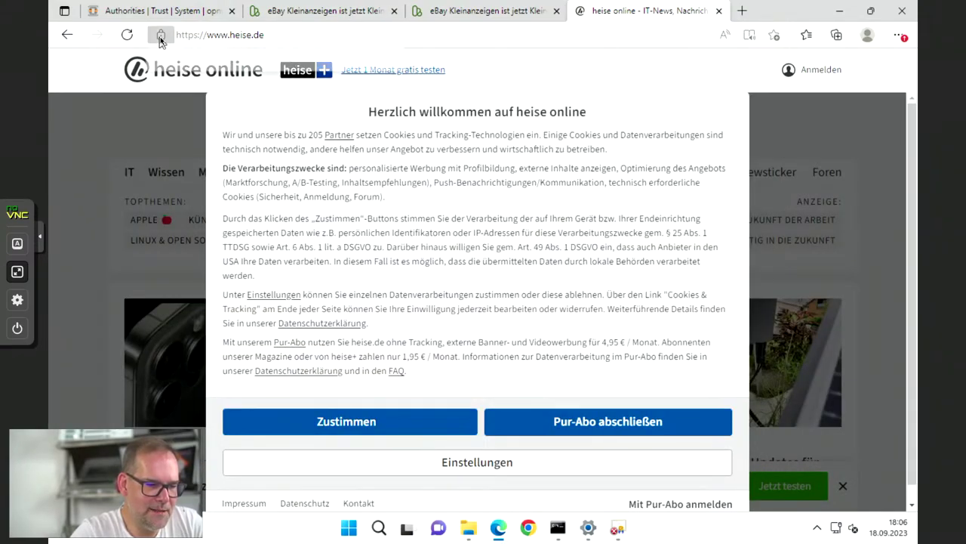
left_click(202, 89)
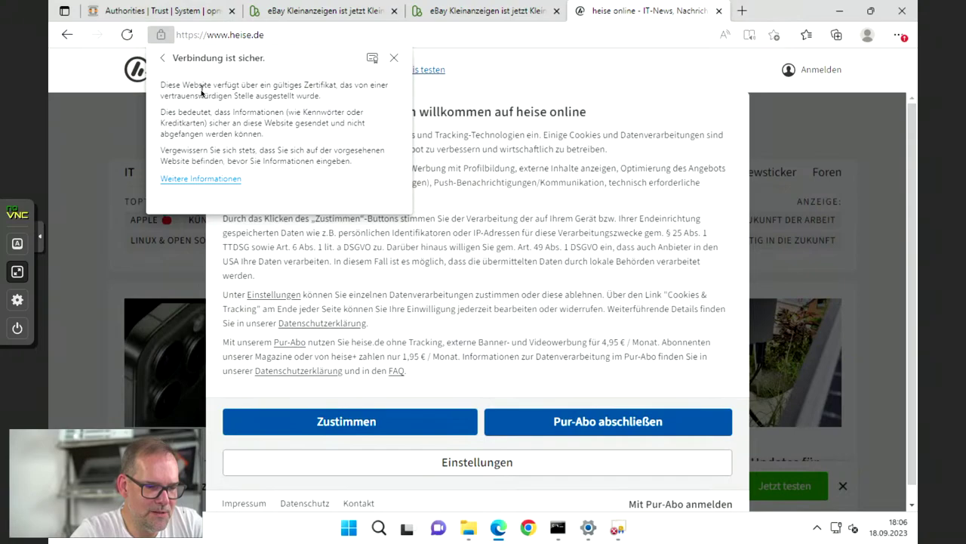
left_click(217, 179)
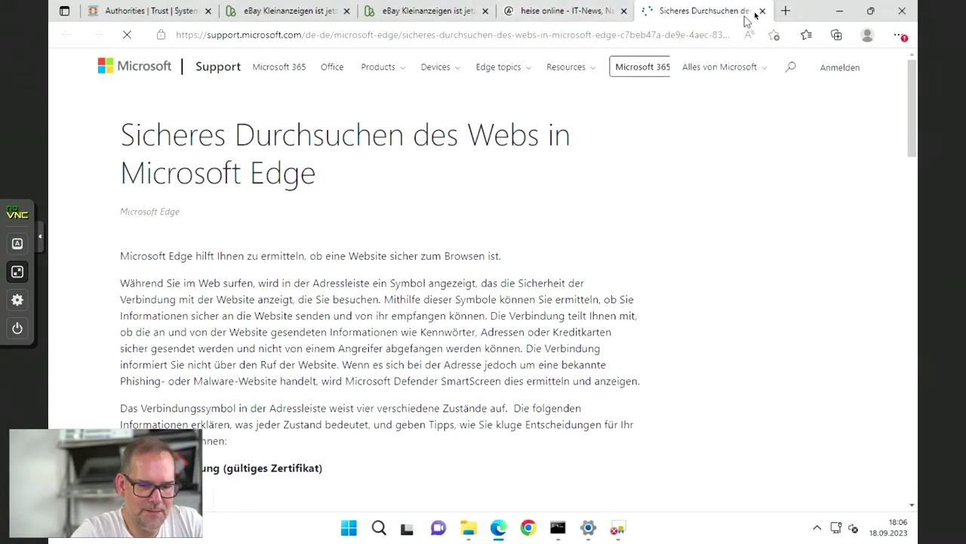
left_click(762, 11)
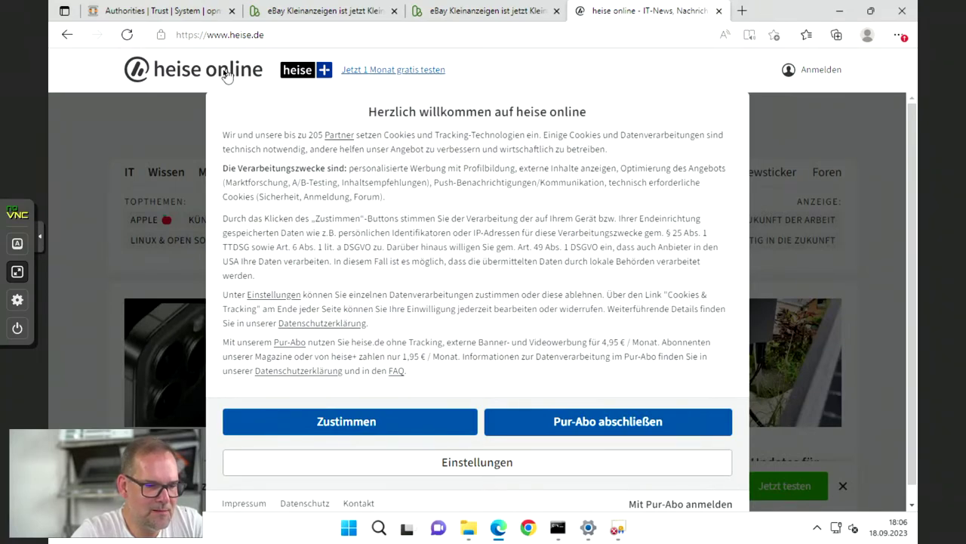
left_click(160, 36)
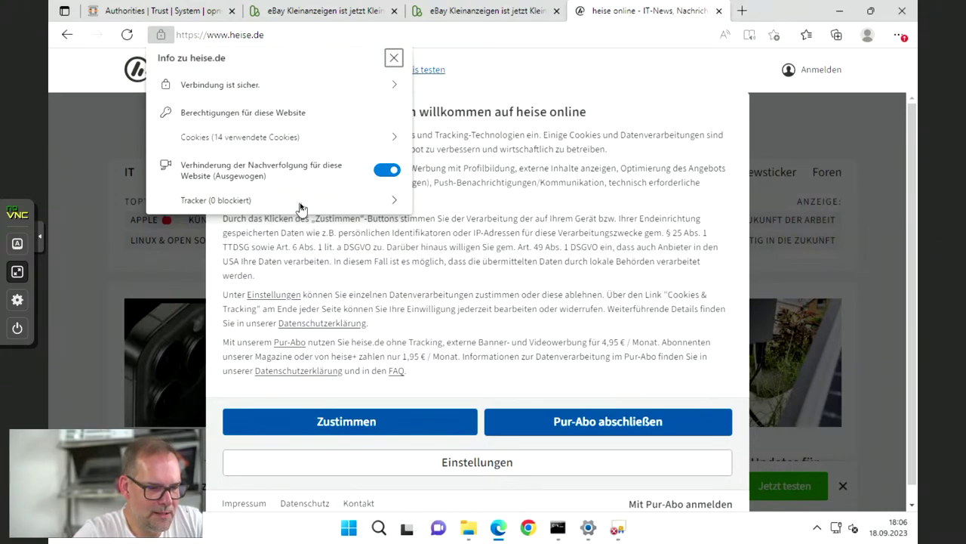
left_click(262, 96)
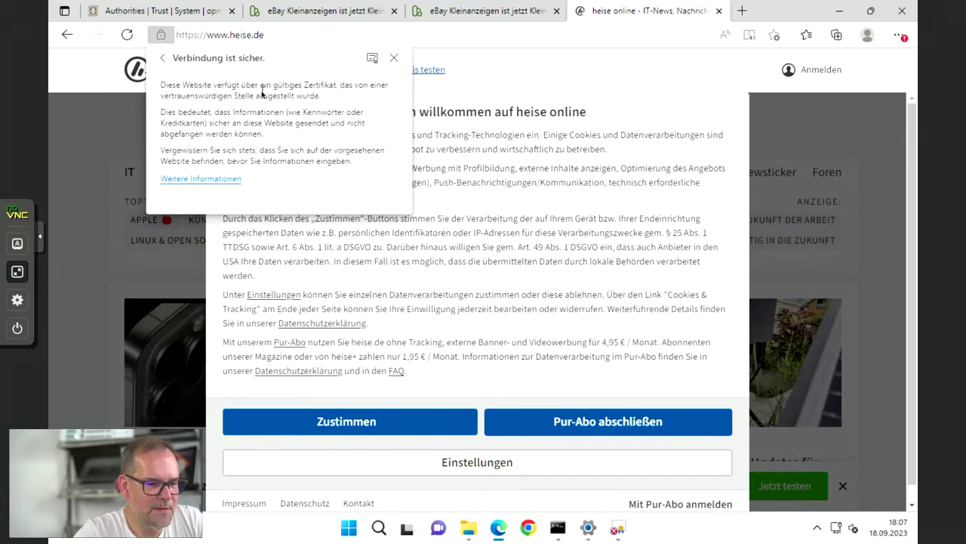
left_click(371, 58)
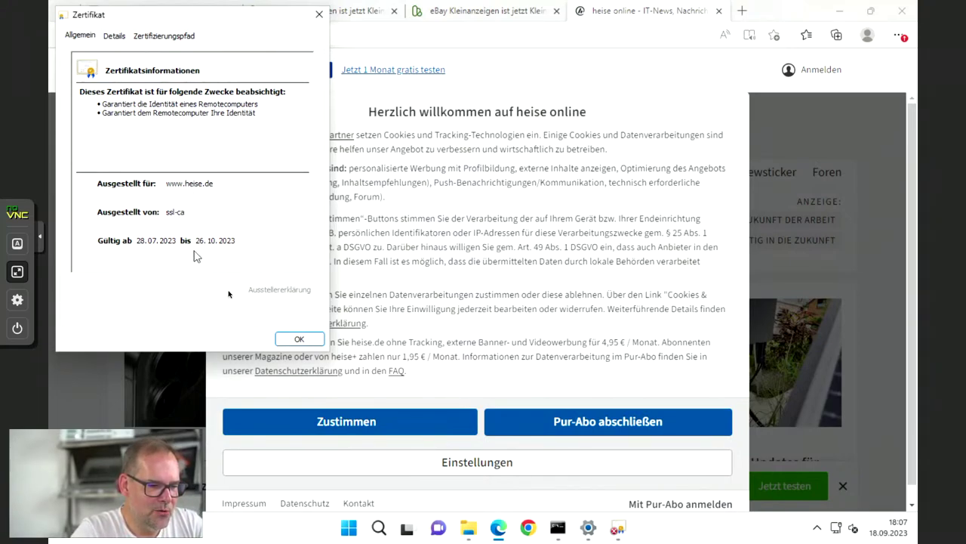
left_click(300, 339)
Close the heise online tab and switch between desktop spaces to find the OPNsense Authorities tab
left_click(719, 12)
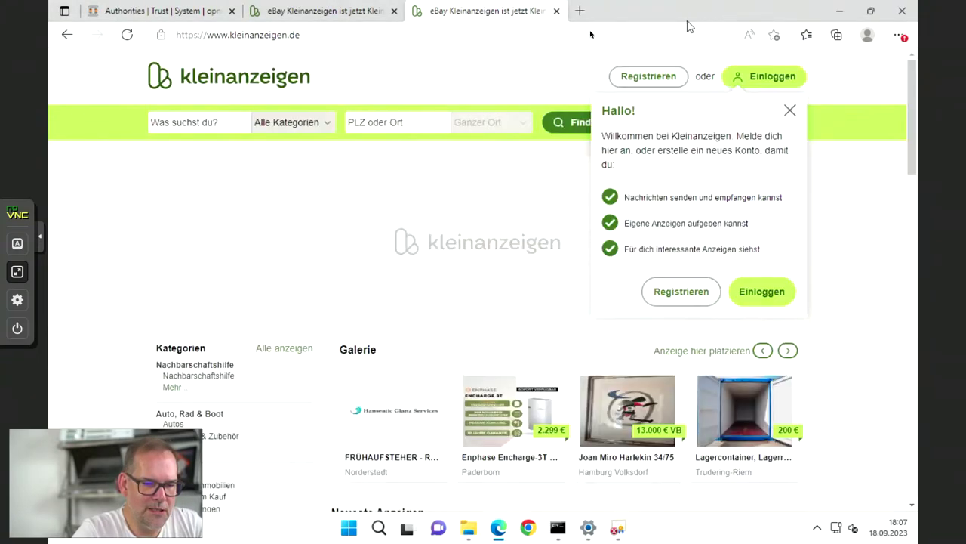
key("ctrl+Left")
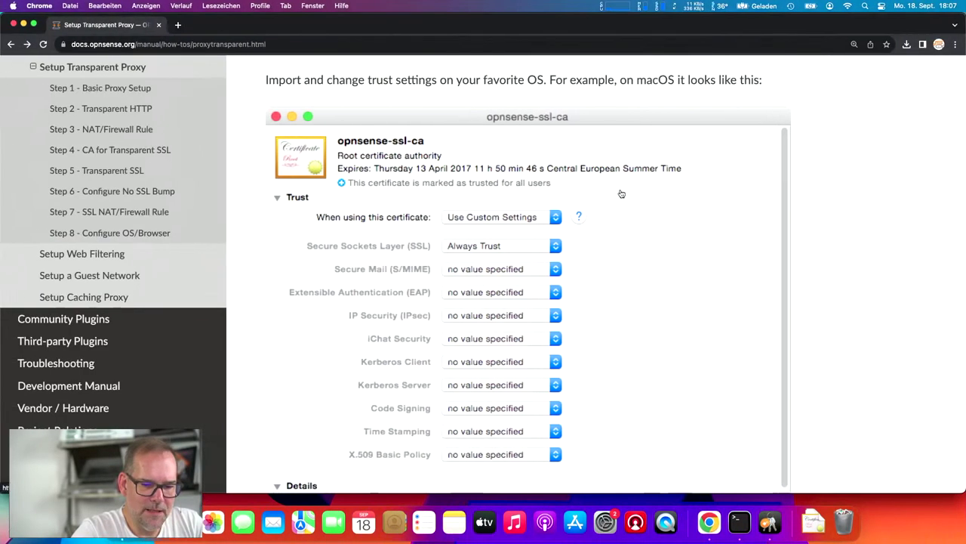
key("ctrl+Left")
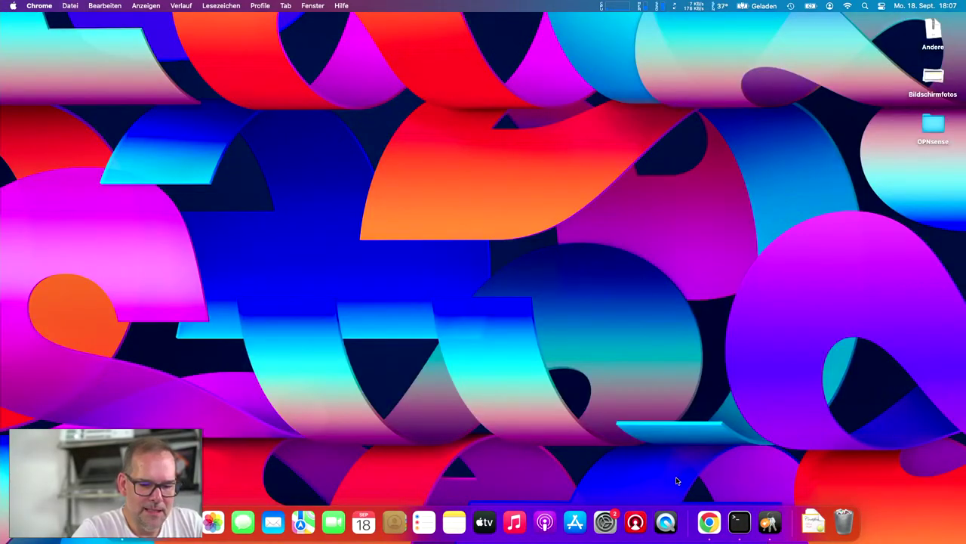
left_click(709, 536)
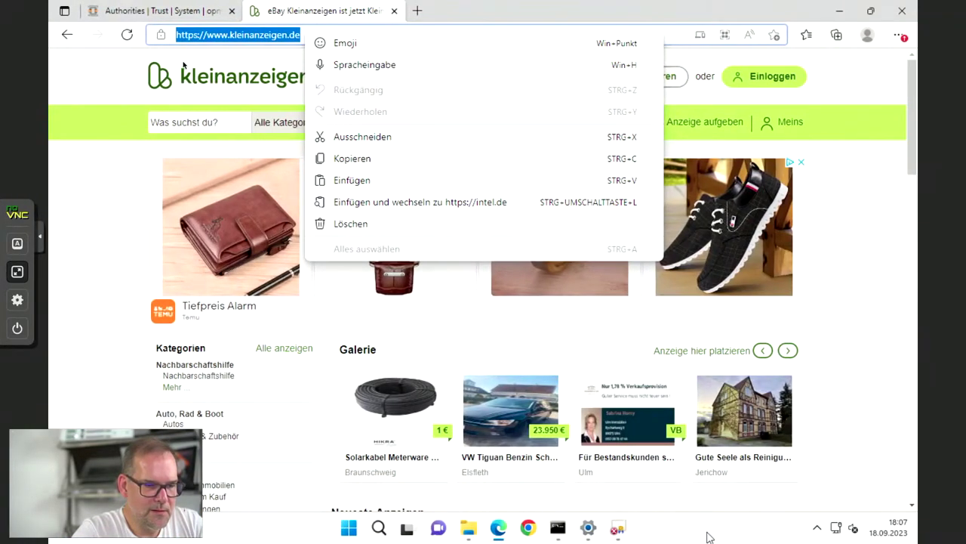
left_click(185, 17)
key("ctrl+Left")
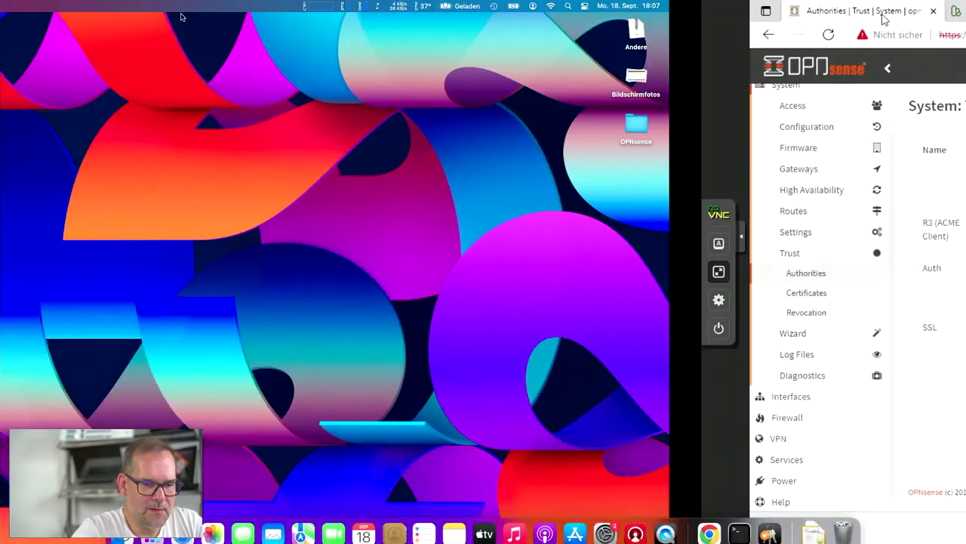
Bring Chrome's 'Authorities | Trust | System' window to the front from the Fenster menu
left_click(219, 6)
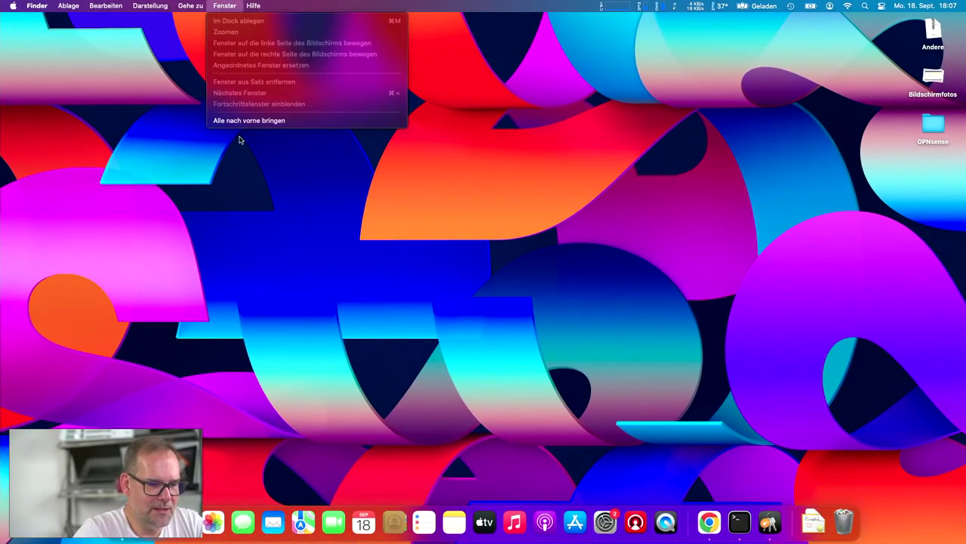
left_click(265, 191)
left_click(709, 521)
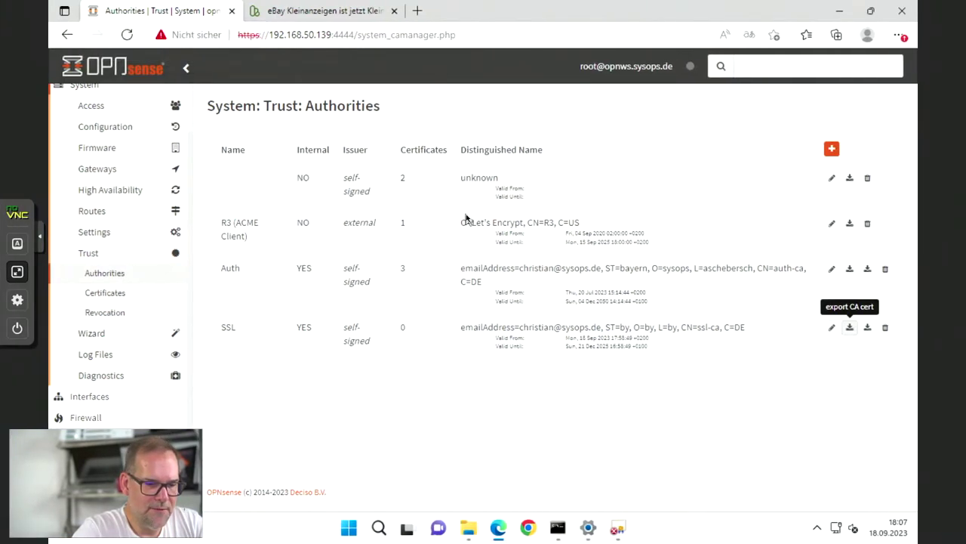
mouse_move(247, 4)
left_click(312, 5)
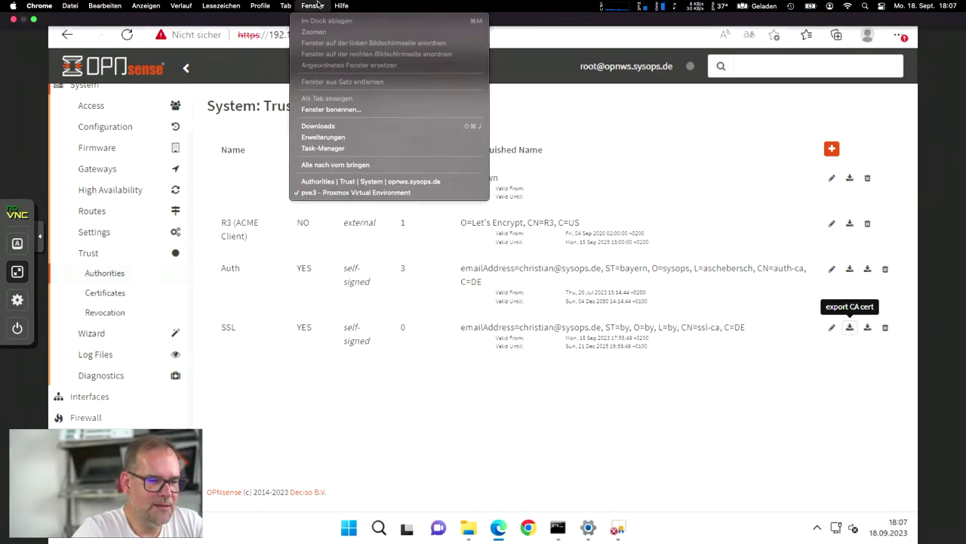
left_click(345, 182)
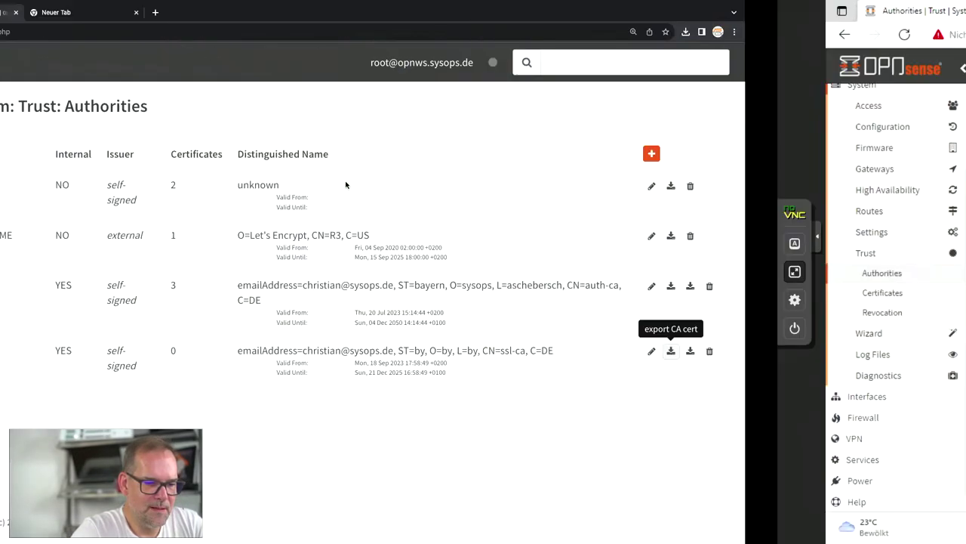
left_click(62, 13)
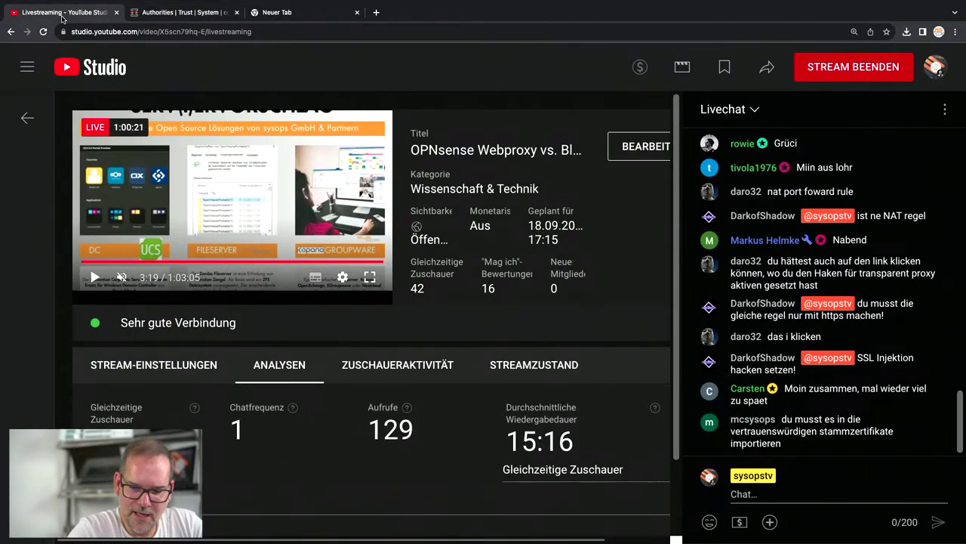
left_click(165, 15)
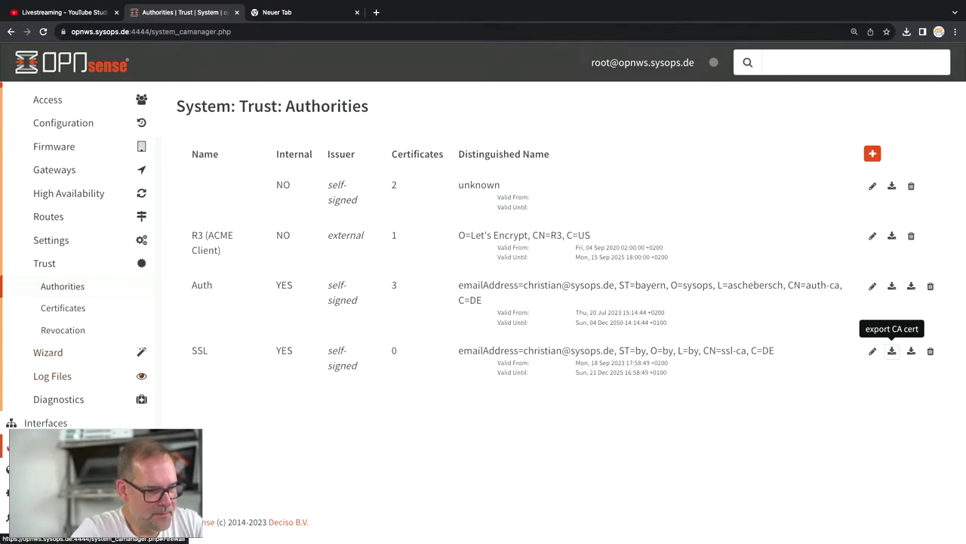
Open Services > Web Proxy > Access Log and type a search term to narrow the entries
left_click(41, 492)
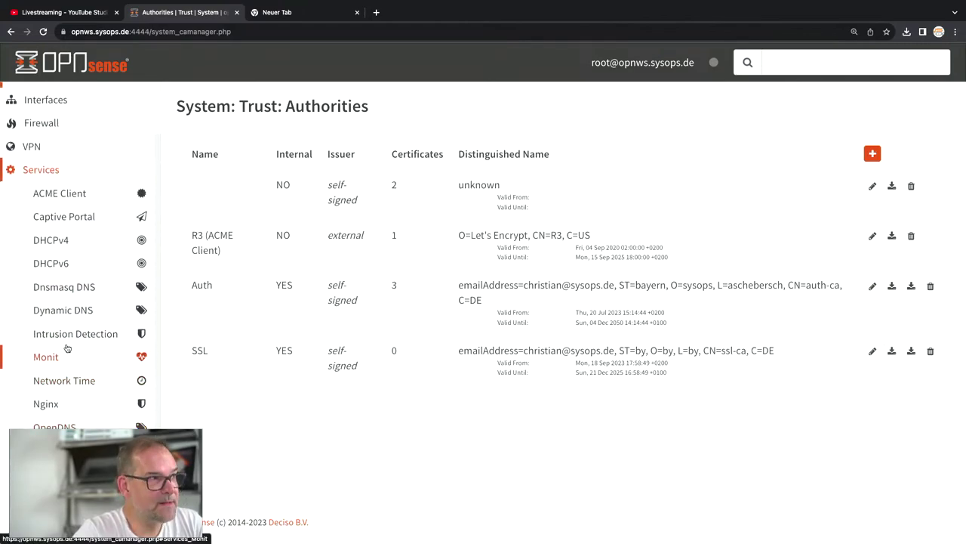
scroll(59, 377, "down", 2)
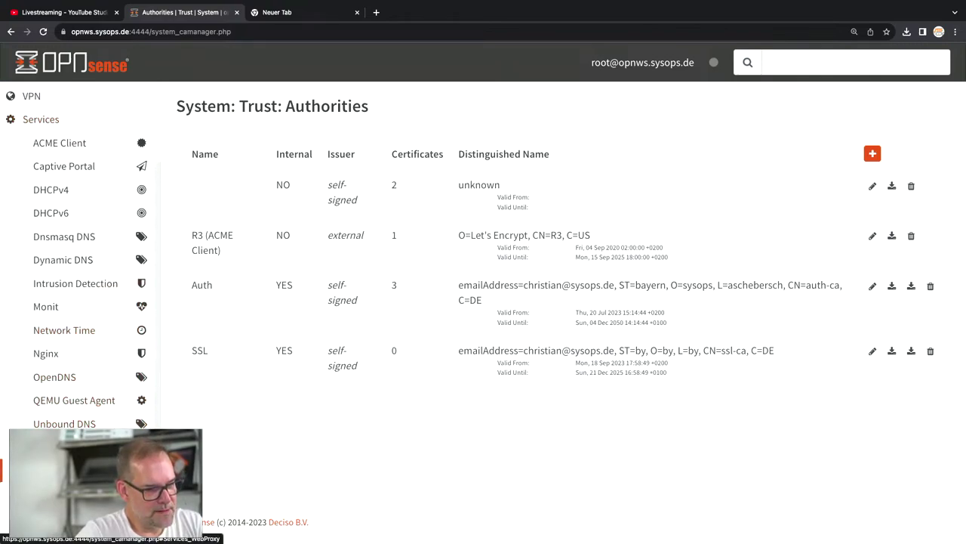
left_click(57, 470)
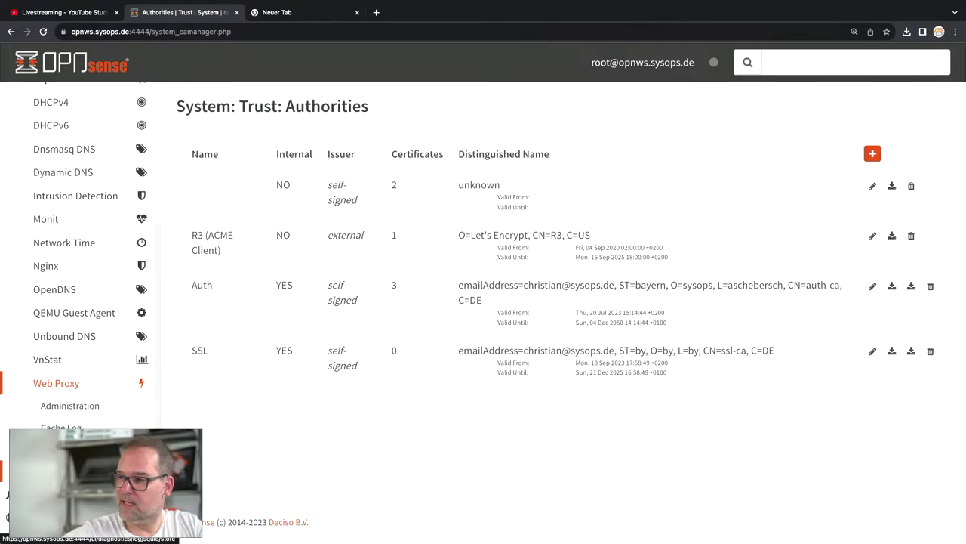
left_click(62, 449)
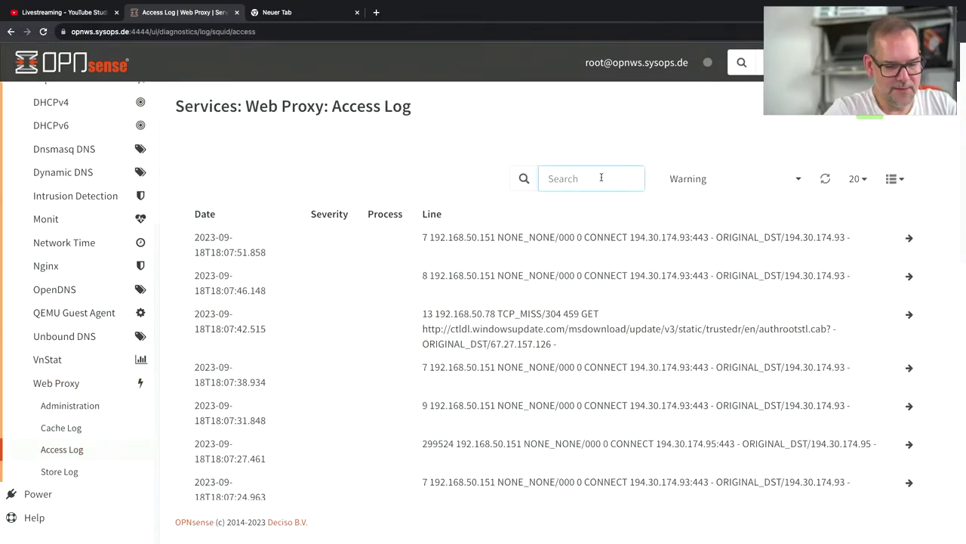
type("gheei")
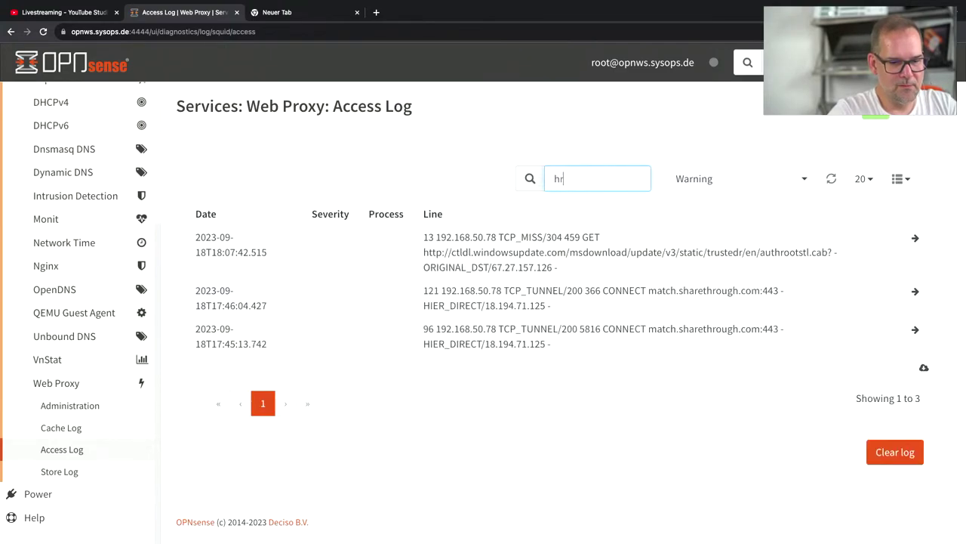
type("spk-aschaff")
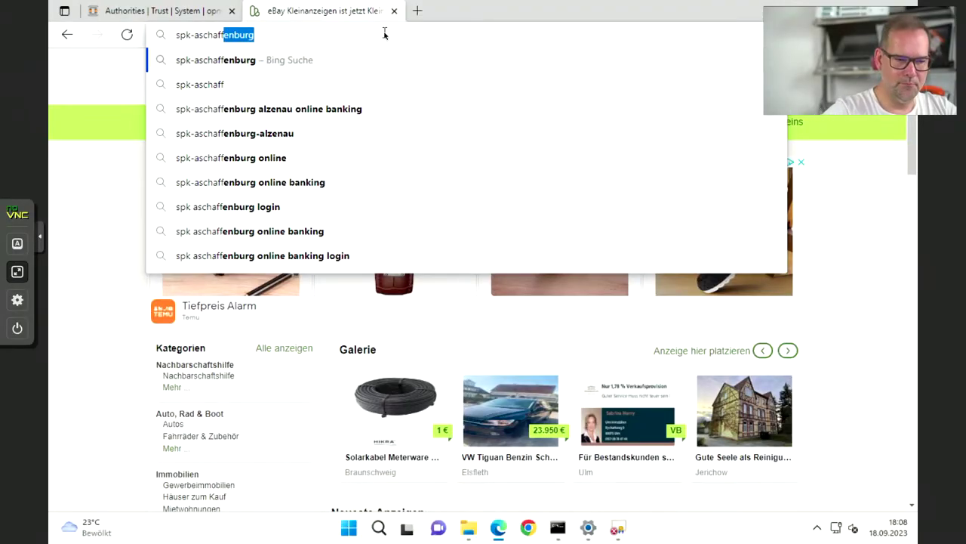
Load spk-aschaffenburg.de, try the Anmelden login, save the password, then close the tab
type("enburg.de")
key("Return")
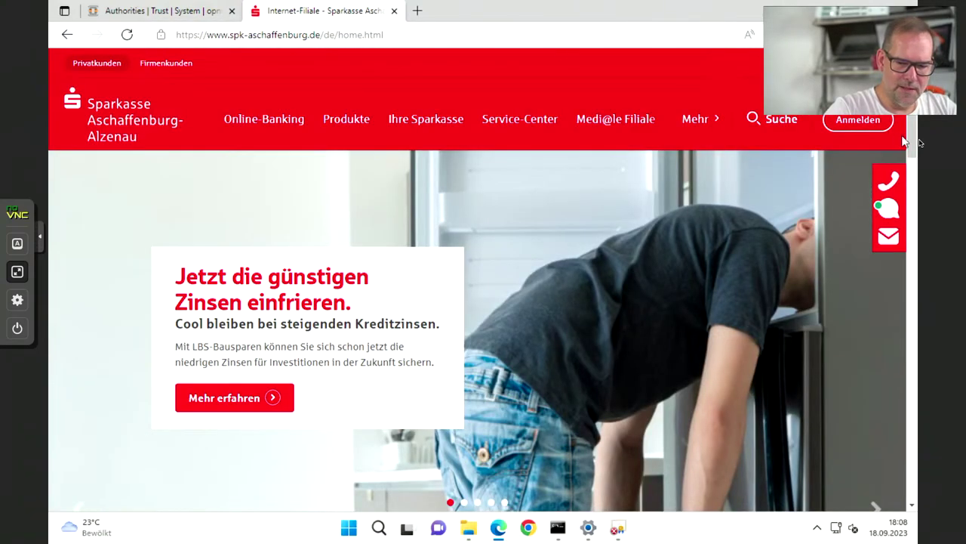
left_click(857, 120)
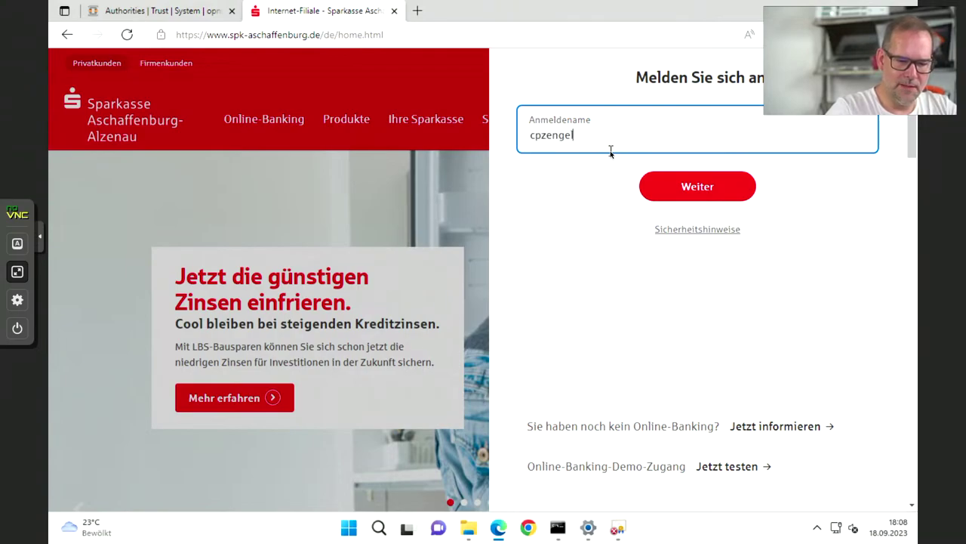
key("Return")
key("Return")
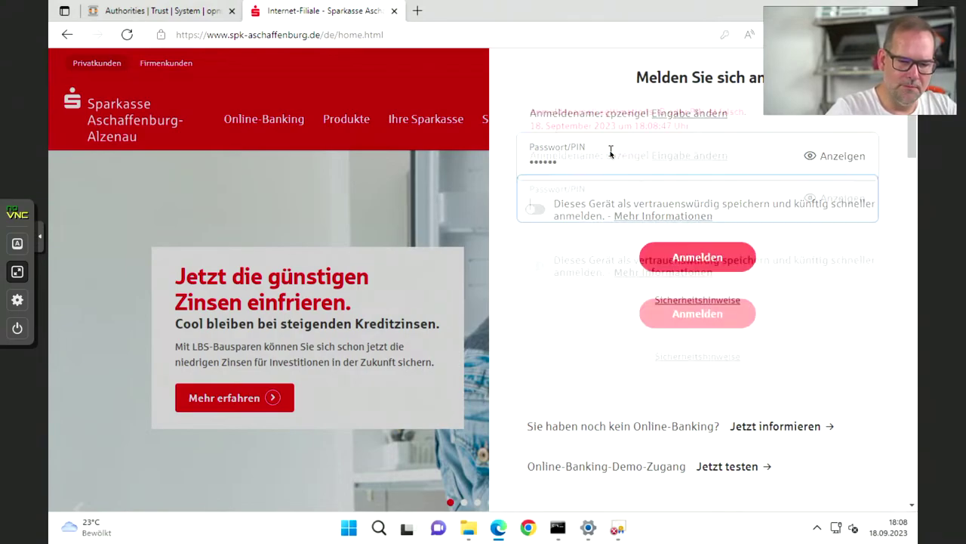
left_click(647, 156)
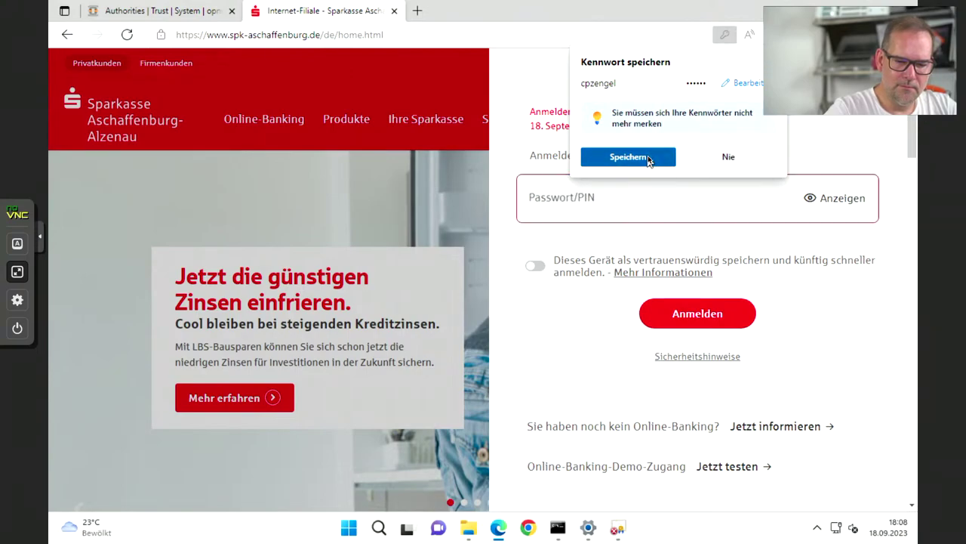
left_click(729, 158)
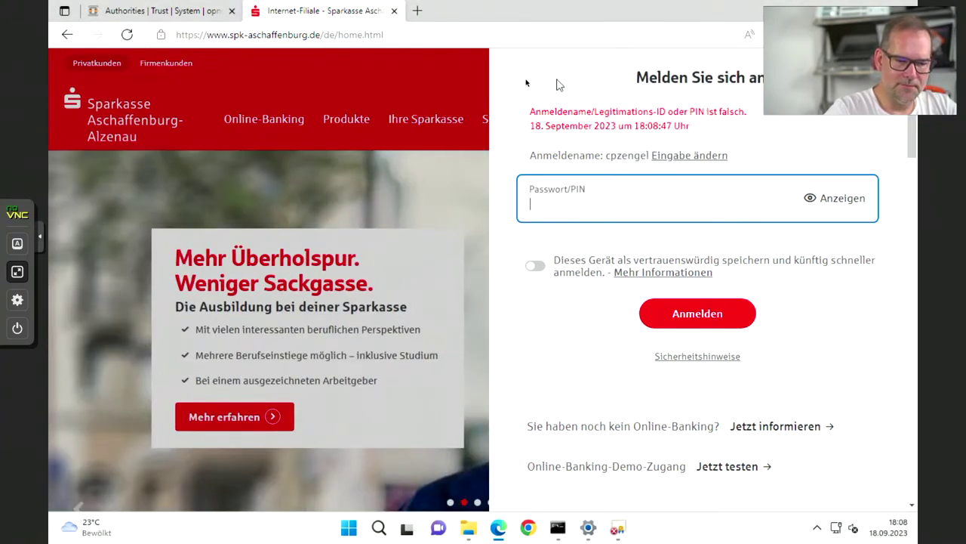
left_click(393, 12)
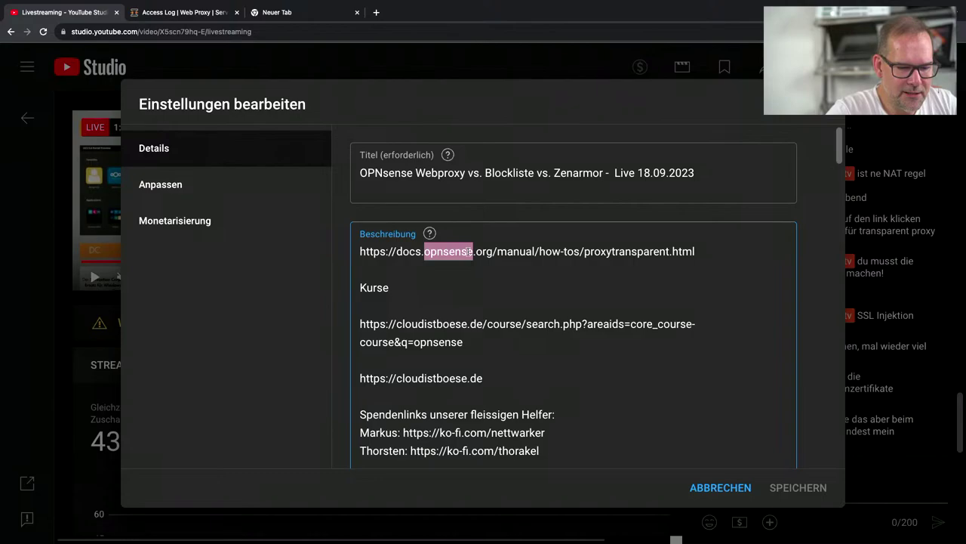
Open the Setup Transparent Proxy docs link from the stream description in the empty new tab
triple_click(468, 251)
key("super+c")
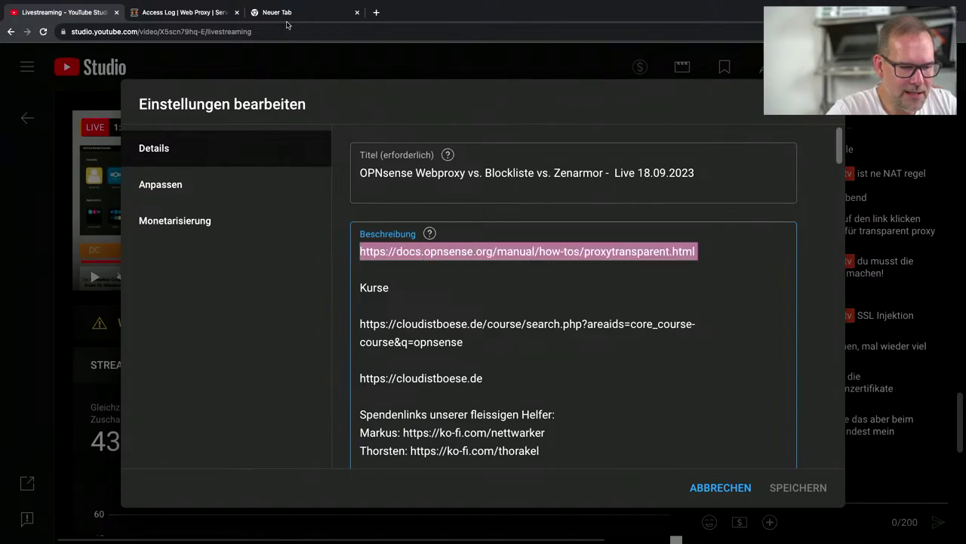
left_click(285, 38)
key("super+v")
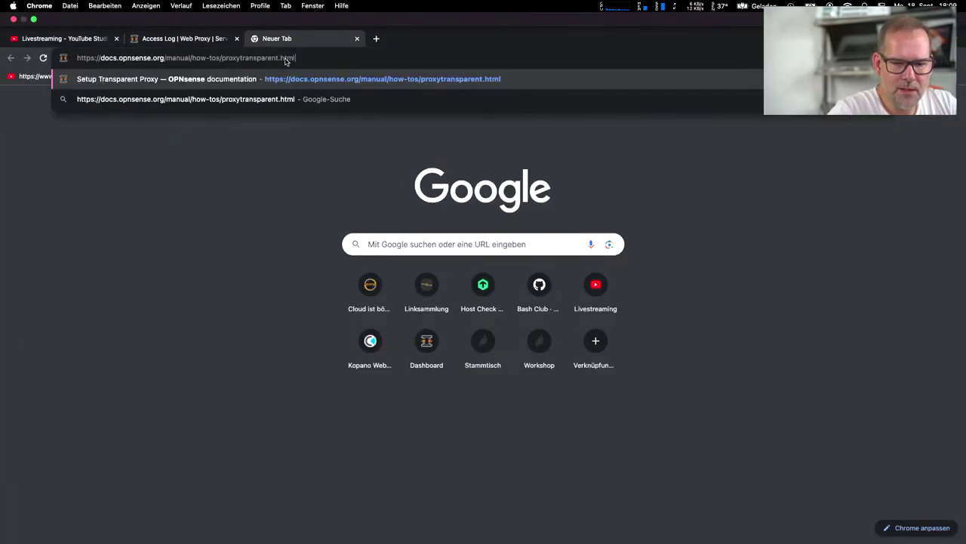
key("Return")
Read down through the guide, highlighting the Android note, then scroll back up
scroll(354, 329, "down", 2)
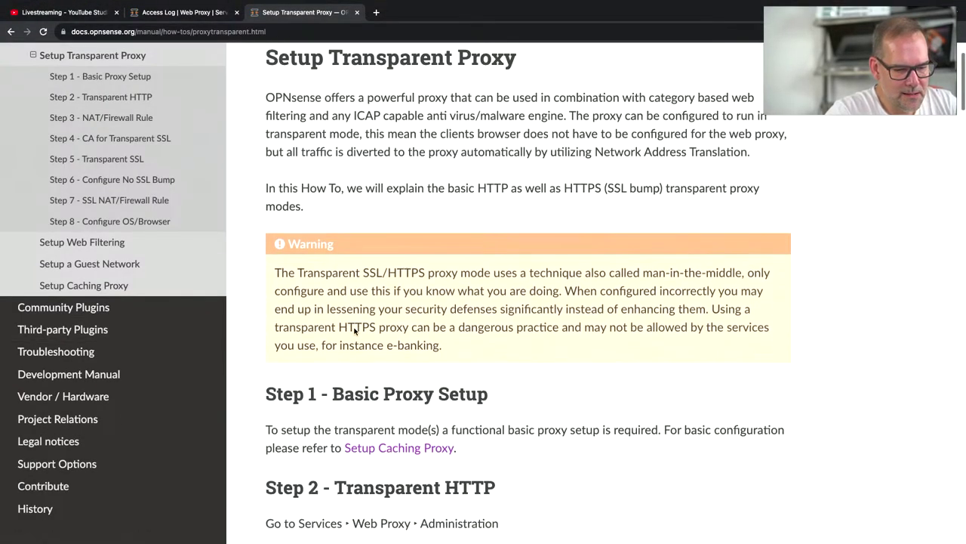
scroll(353, 329, "down", 3)
scroll(353, 330, "down", 4)
scroll(354, 331, "down", 10)
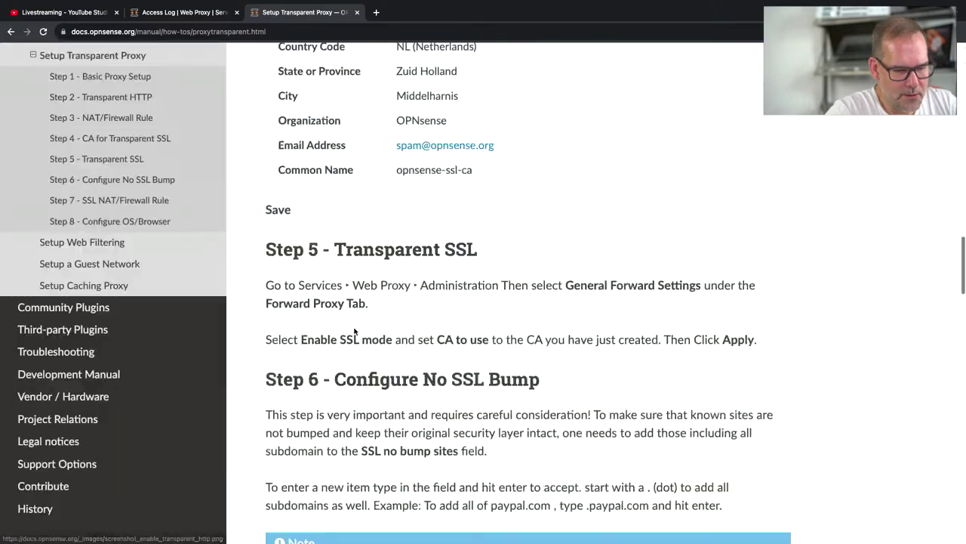
scroll(354, 331, "down", 5)
scroll(354, 332, "down", 5)
scroll(354, 331, "down", 5)
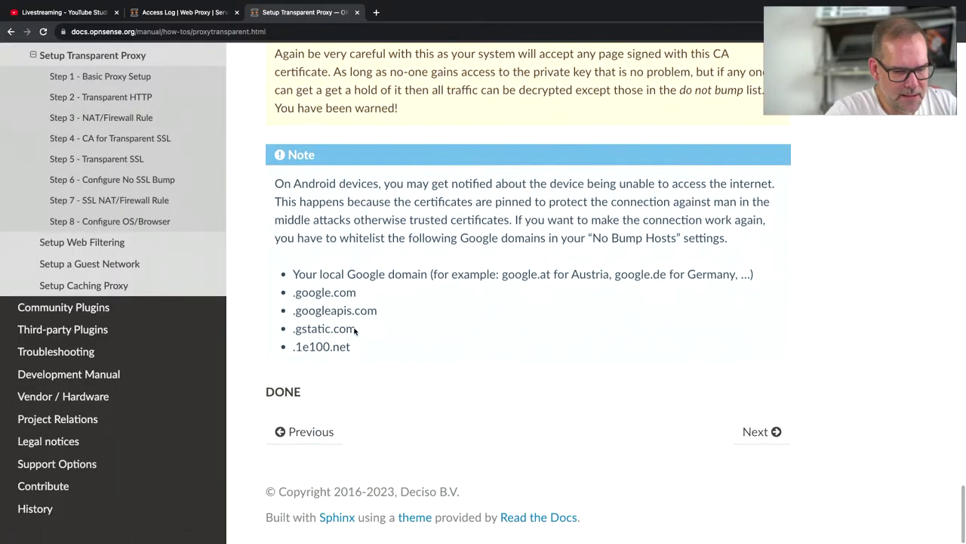
triple_click(295, 200)
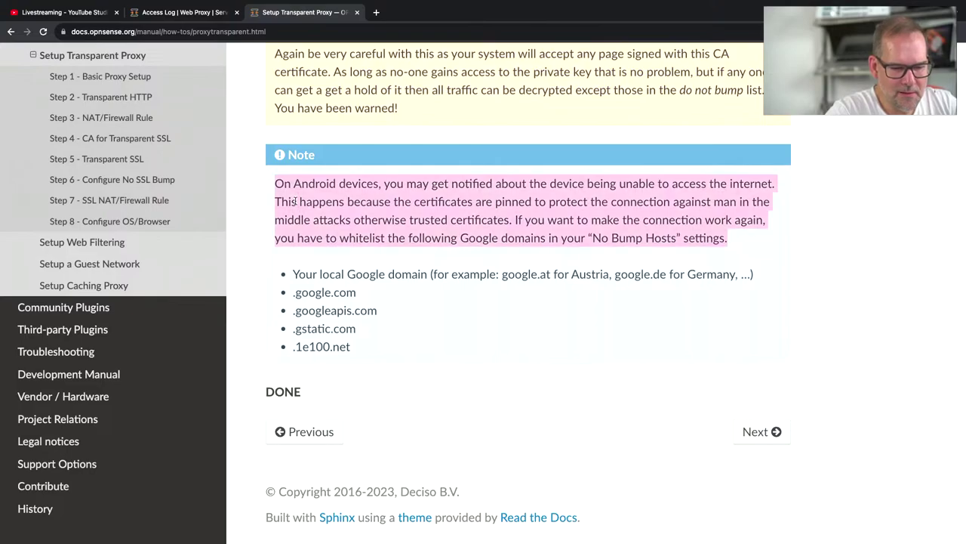
left_click(312, 284)
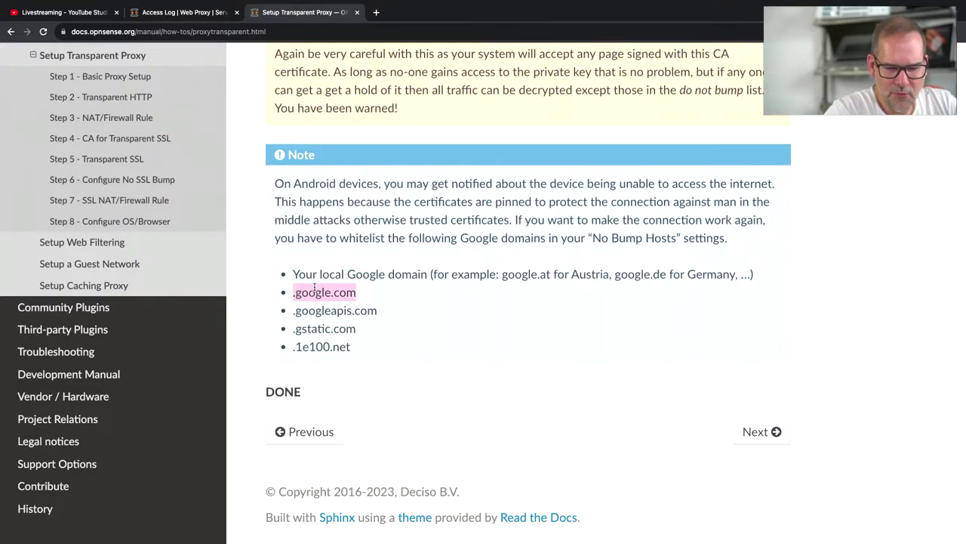
scroll(314, 289, "up", 3)
scroll(315, 289, "up", 10)
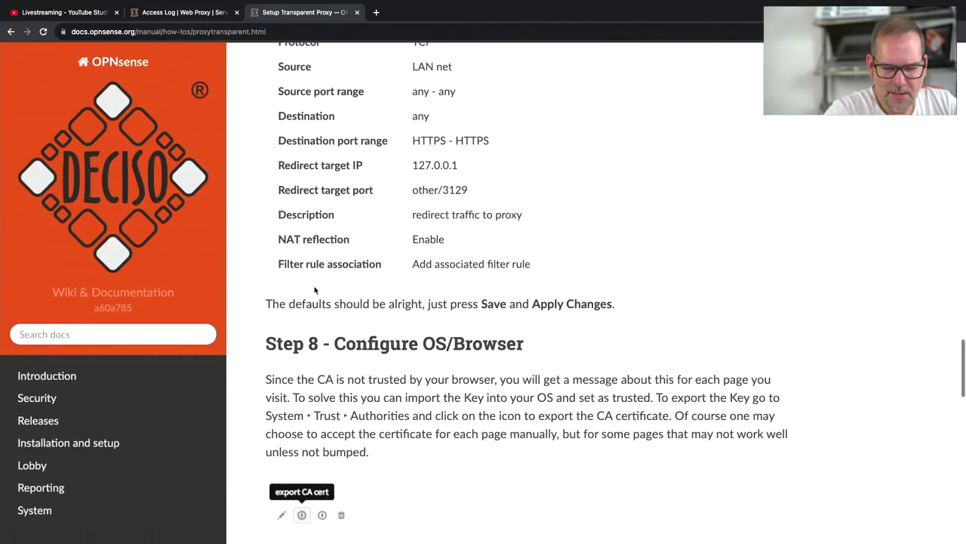
scroll(314, 289, "up", 10)
scroll(316, 290, "up", 3)
scroll(314, 289, "up", 5)
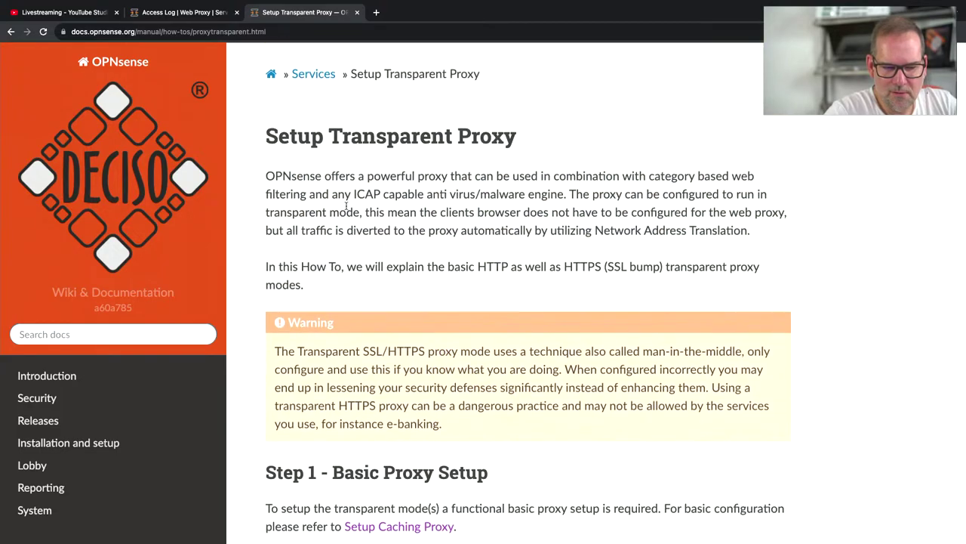